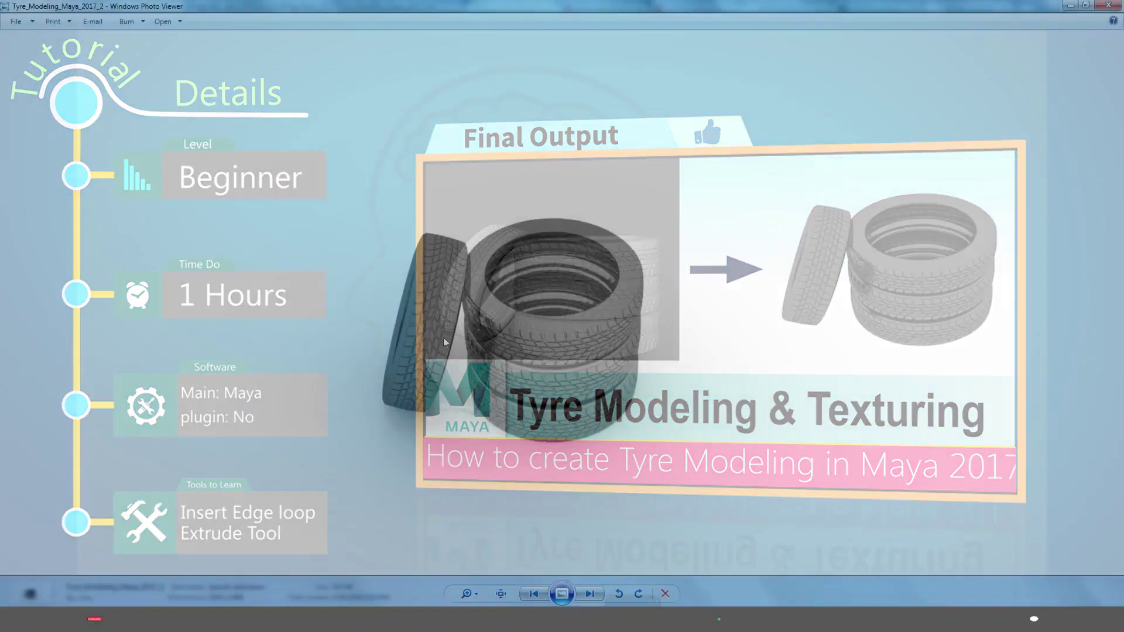
Zoom and orbit around the finished tyre model in the viewport.
{"action": "scroll", "coordinate": [644, 326], "scroll_direction": "down", "scroll_amount": 2}
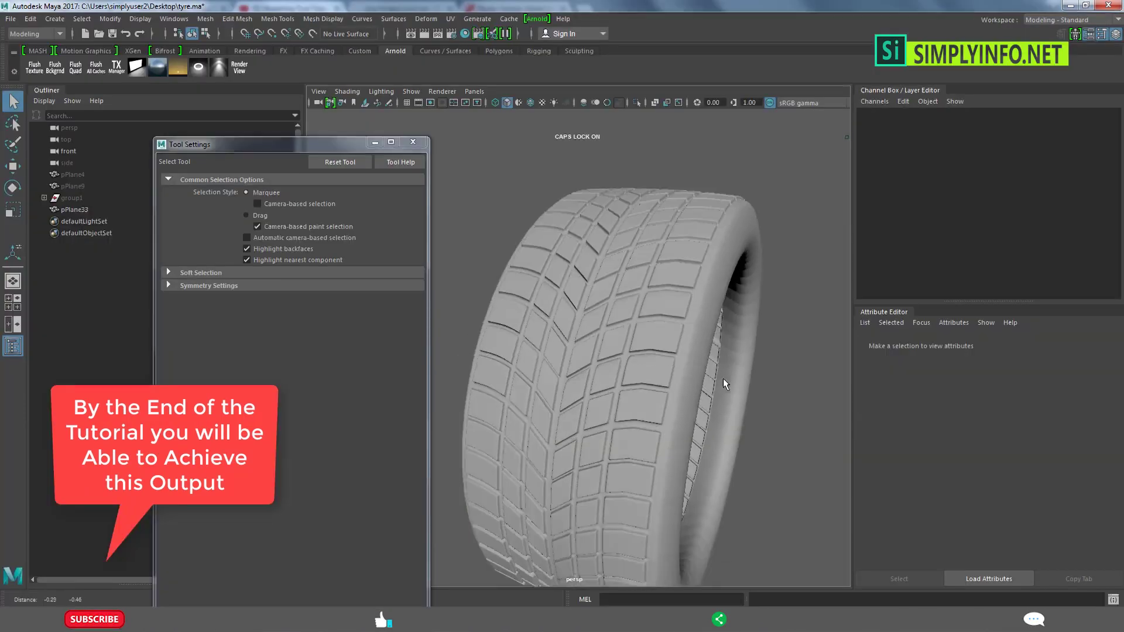
{"action": "scroll", "coordinate": [719, 440], "scroll_direction": "down", "scroll_amount": 5}
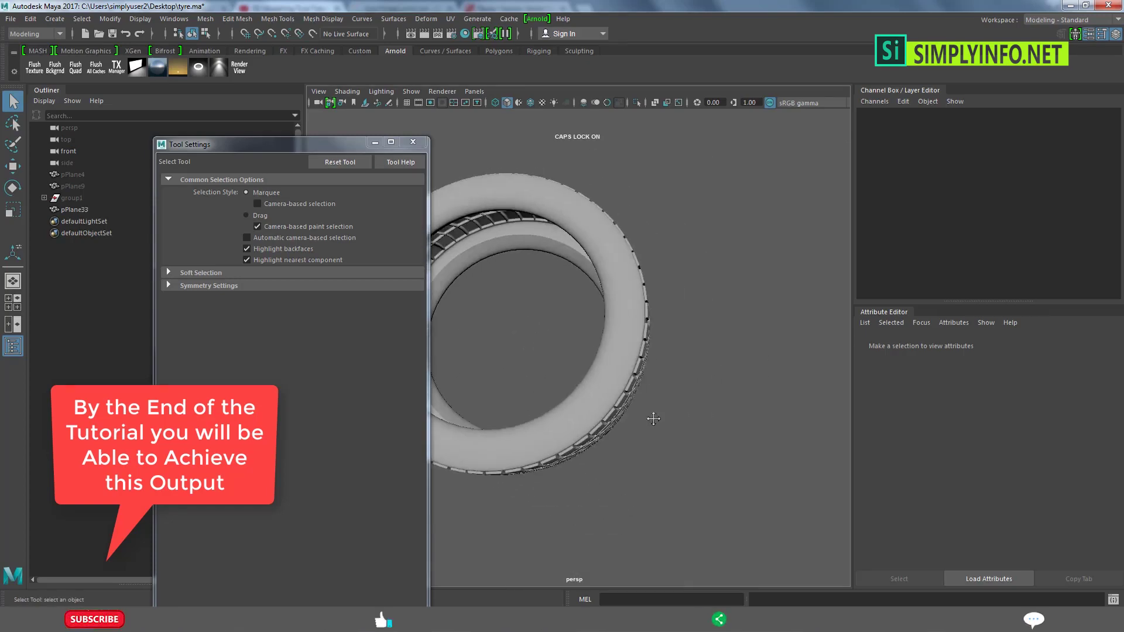
{"action": "mouse_move", "coordinate": [720, 439]}
{"action": "left_mouse_down", "text": "alt"}
{"action": "mouse_move", "coordinate": [636, 464]}
{"action": "mouse_move", "coordinate": [602, 393]}
{"action": "mouse_move", "coordinate": [525, 426]}
{"action": "mouse_move", "coordinate": [627, 343]}
{"action": "mouse_move", "coordinate": [647, 409]}
{"action": "left_mouse_up", "text": "alt"}
{"action": "scroll", "coordinate": [602, 394], "scroll_direction": "down", "scroll_amount": 5}
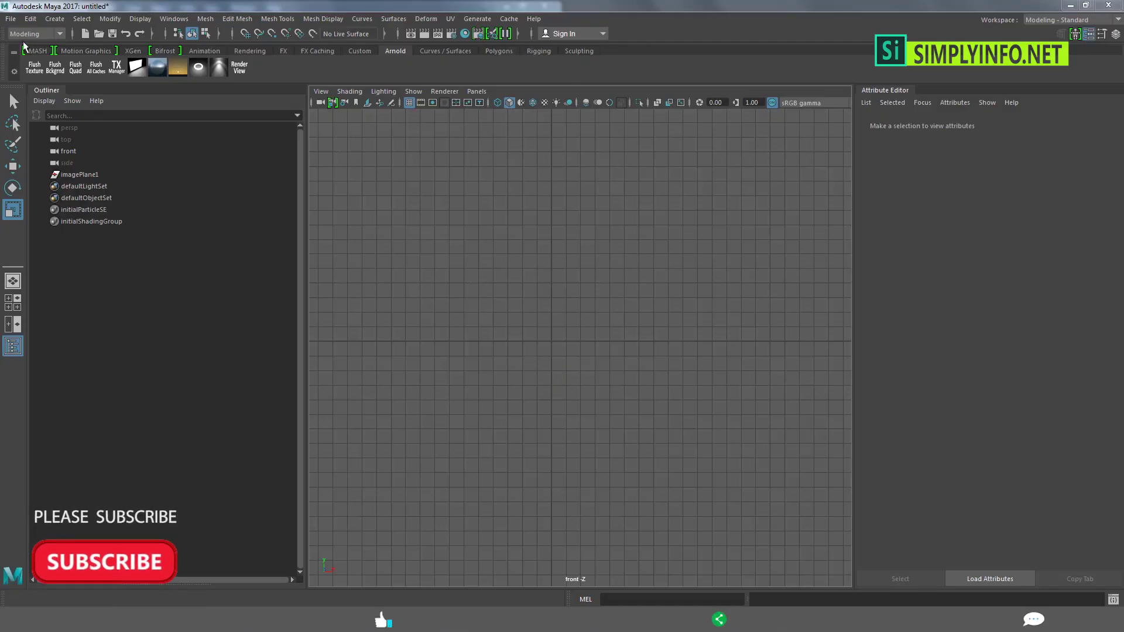
Import tyre.png from the Desktop as an image plane in the front view.
{"action": "left_click", "coordinate": [320, 91]}
{"action": "left_click", "coordinate": [528, 355]}
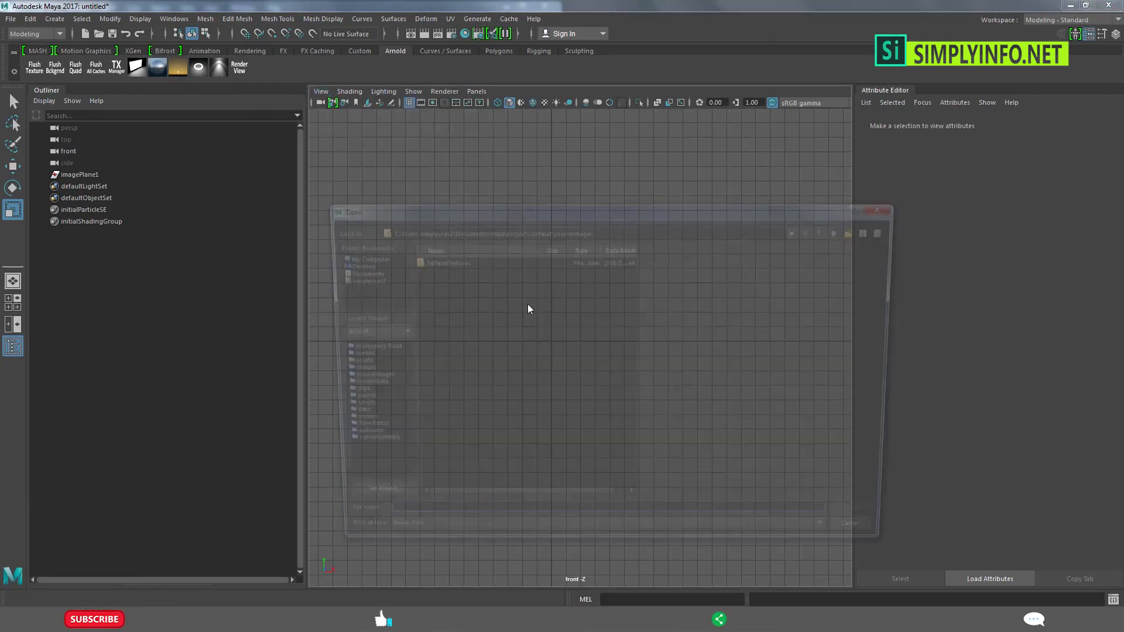
{"action": "left_click", "coordinate": [347, 264]}
{"action": "key", "text": "r"}
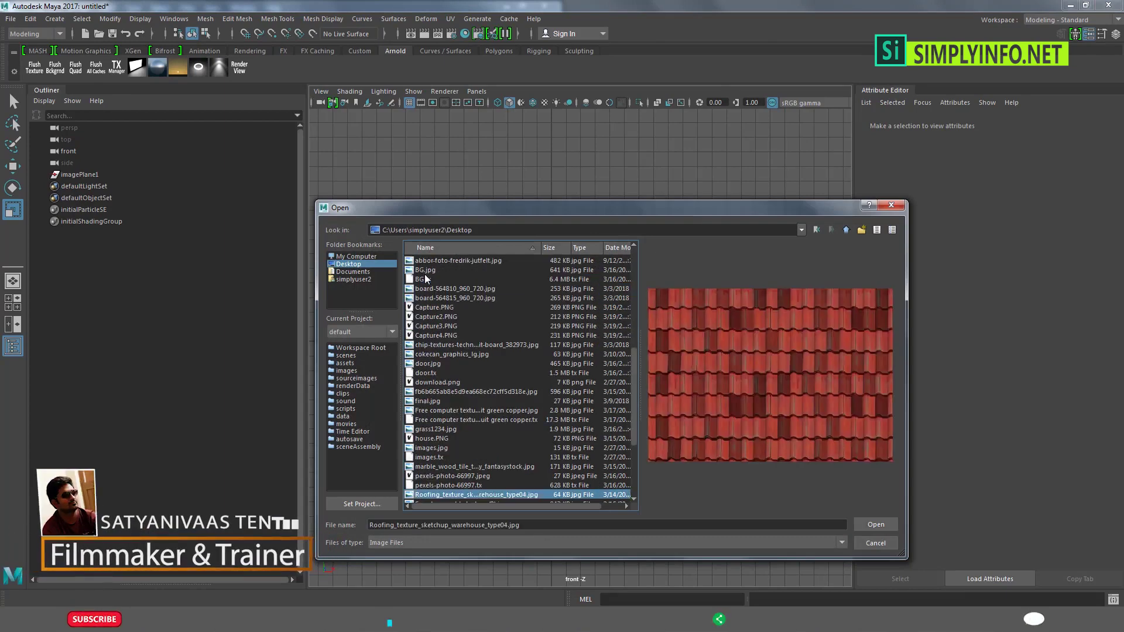
{"action": "key", "text": "t"}
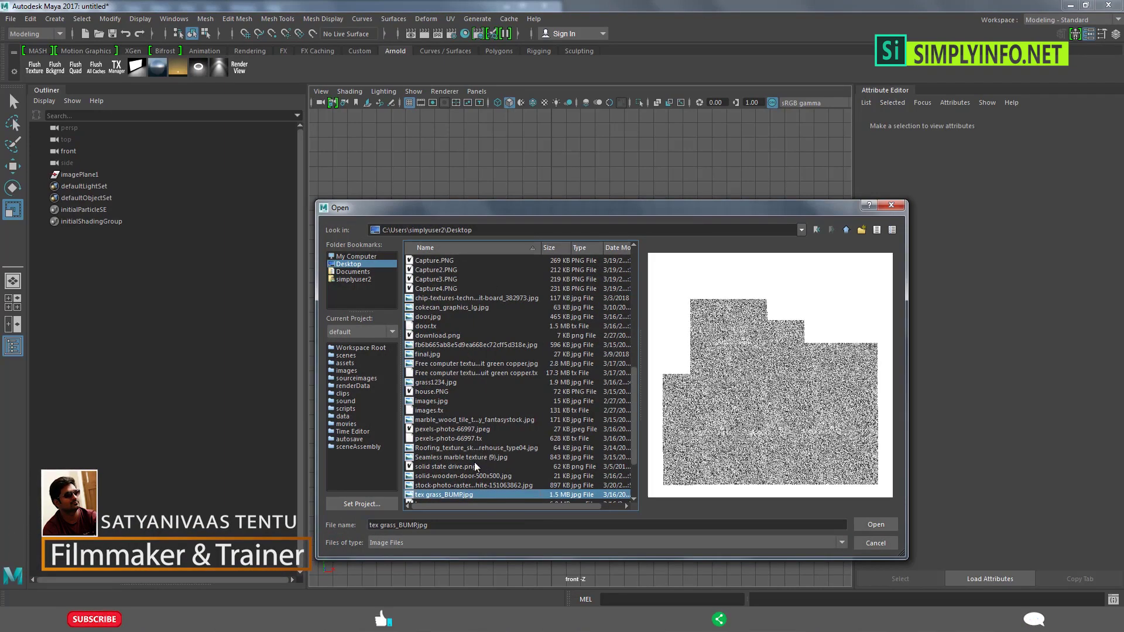
{"action": "key", "text": "Down"}
{"action": "key", "text": "Down"}
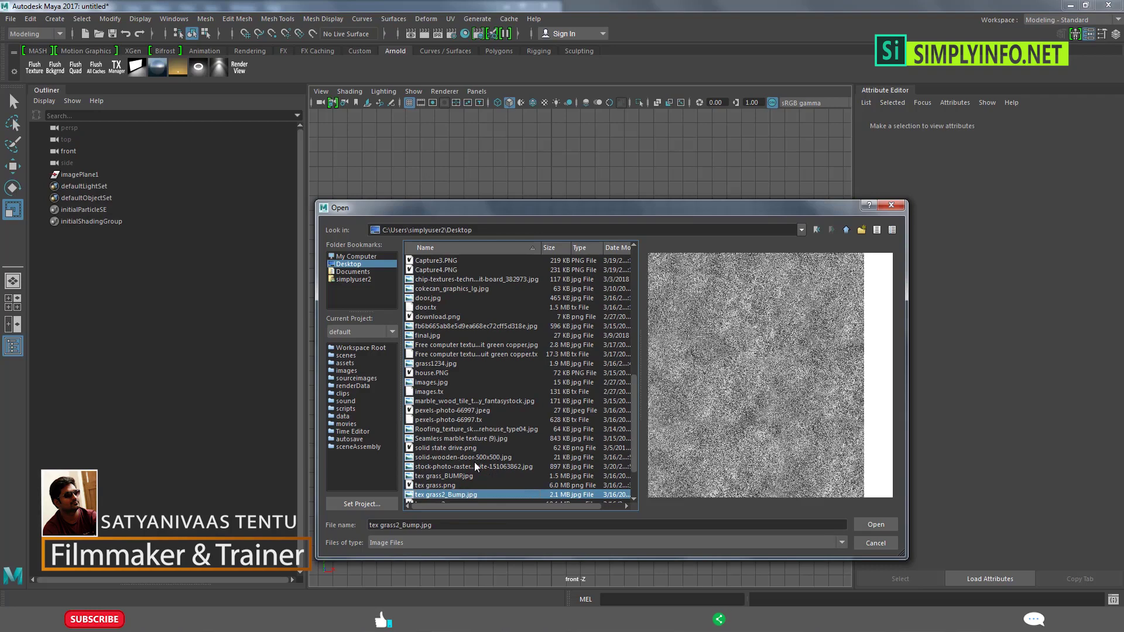
{"action": "key", "text": "Down"}
{"action": "key", "text": "Down"}
{"action": "key", "text": "Down"}
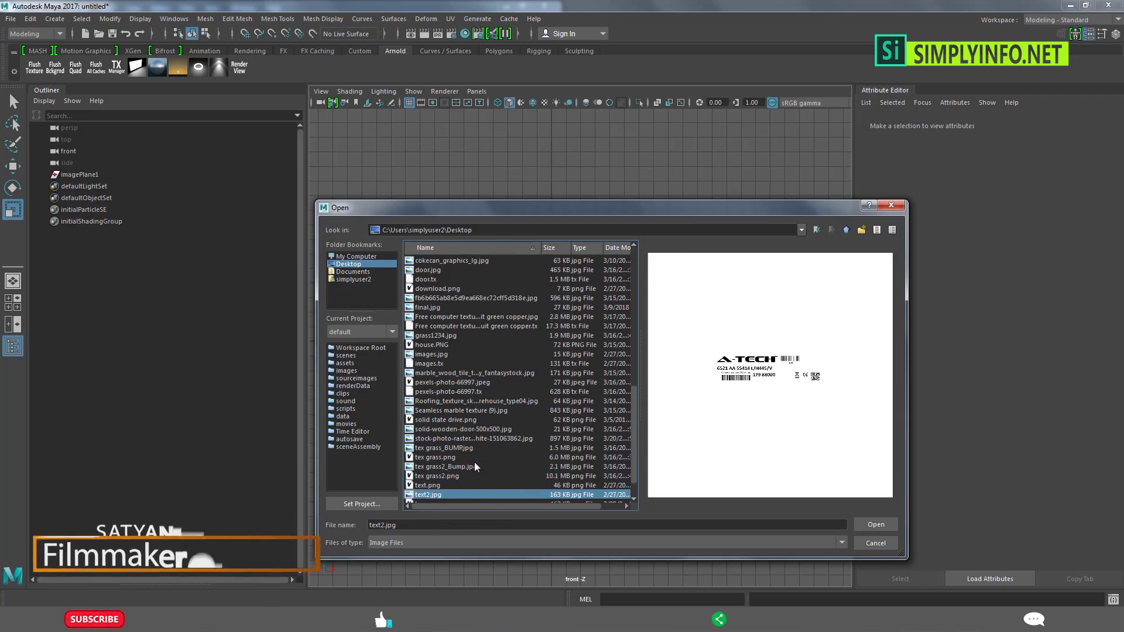
{"action": "key", "text": "Down"}
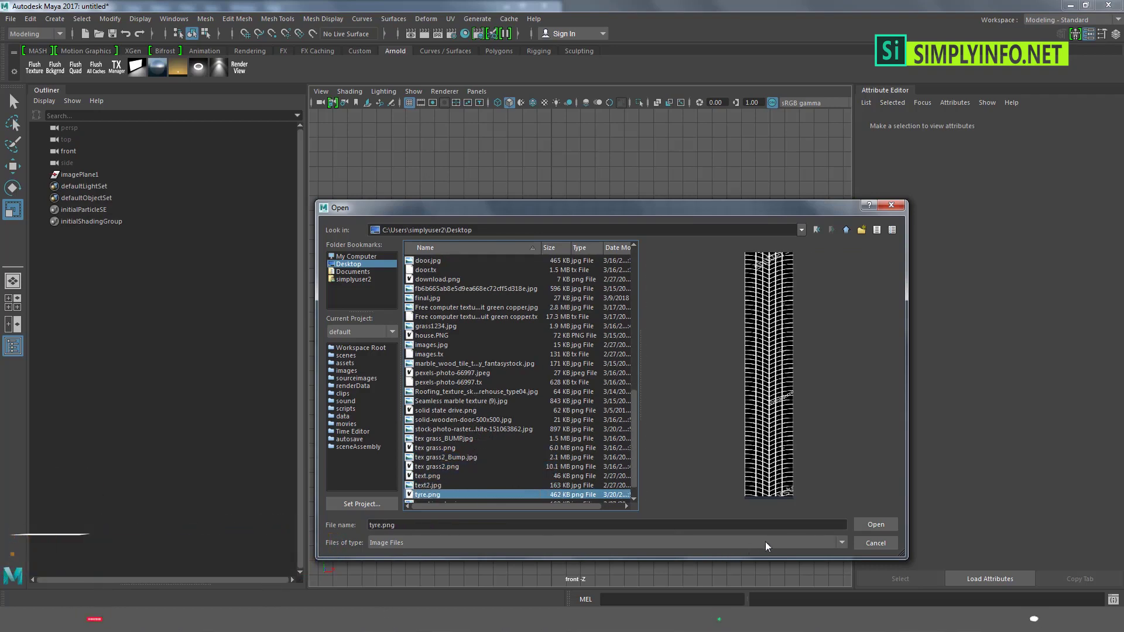
{"action": "left_click", "coordinate": [876, 524]}
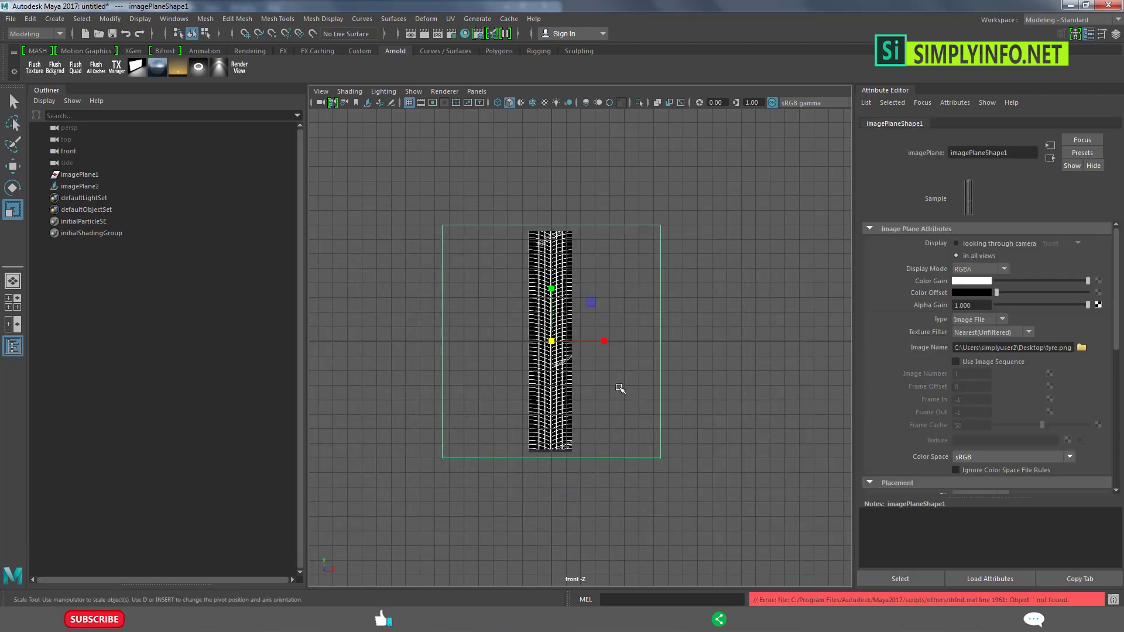
Scale the tyre image plane up uniformly and recentre the tread in view.
{"action": "left_click_drag", "start_coordinate": [569, 346], "coordinate": [712, 318]}
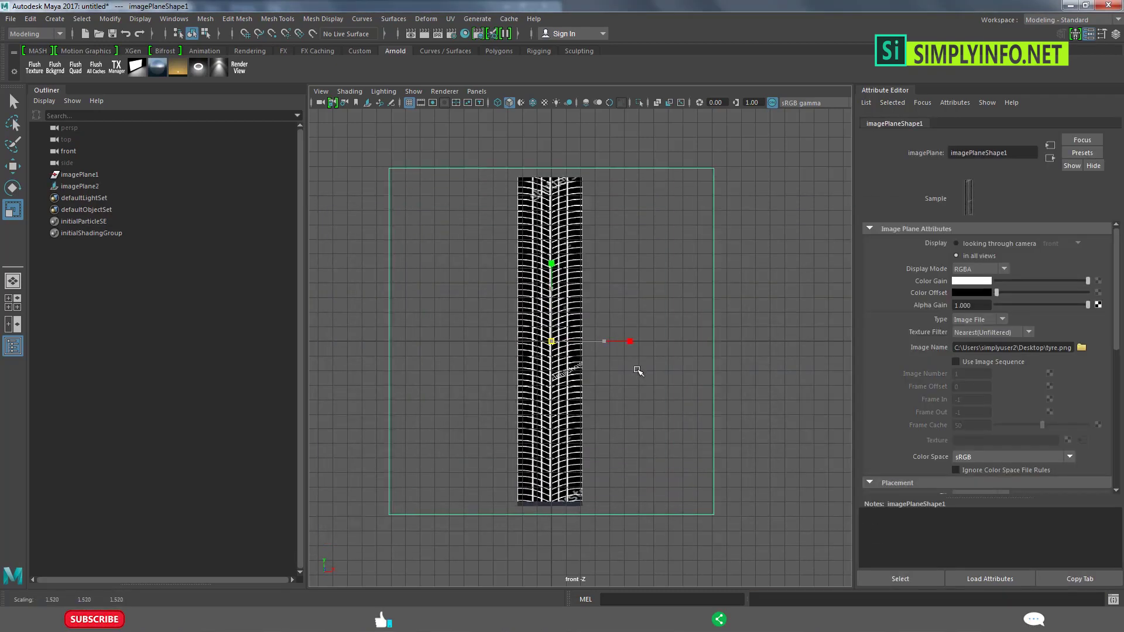
{"action": "left_click", "coordinate": [635, 327]}
{"action": "scroll", "coordinate": [635, 326], "scroll_direction": "up", "scroll_amount": 3}
{"action": "scroll", "coordinate": [557, 326], "scroll_direction": "down", "scroll_amount": 1}
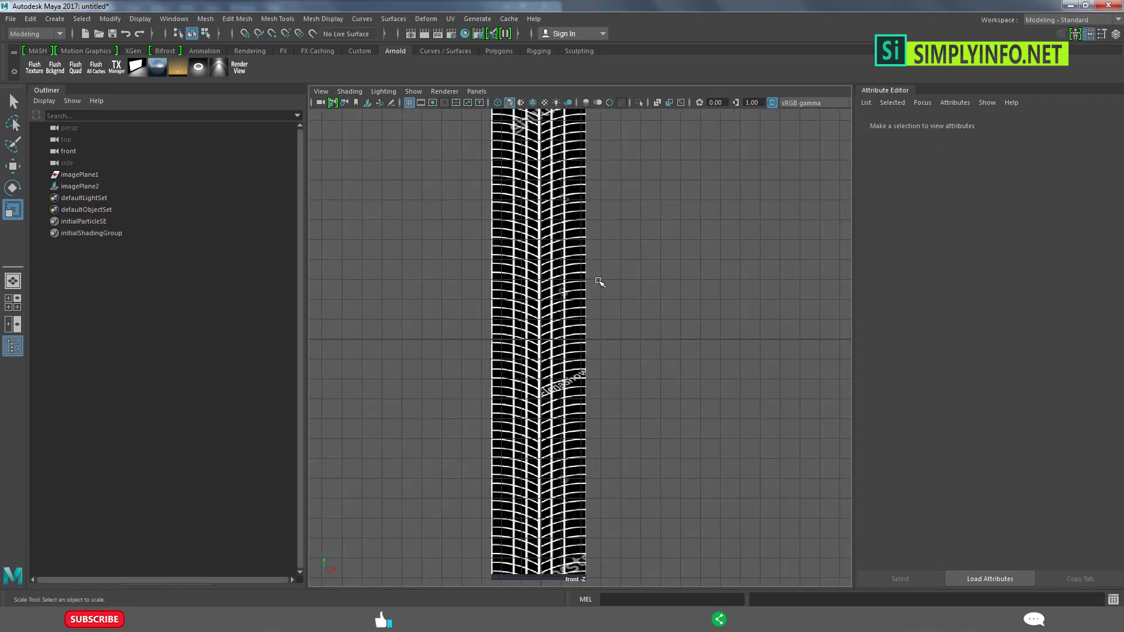
{"action": "middle_click_drag", "start_coordinate": [599, 281], "coordinate": [592, 250], "text": "alt"}
Make the front view full screen, hide the grid and recentre the tread image.
{"action": "key", "text": "ctrl+space"}
{"action": "scroll", "coordinate": [589, 251], "scroll_direction": "down", "scroll_amount": 2}
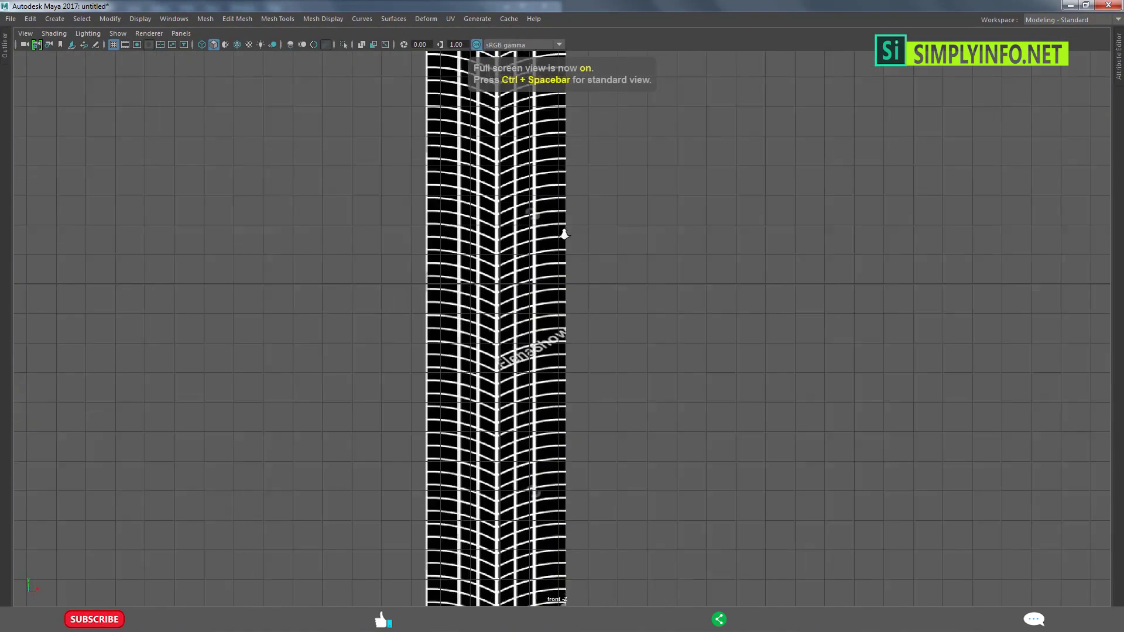
{"action": "scroll", "coordinate": [564, 231], "scroll_direction": "down", "scroll_amount": 2}
{"action": "scroll", "coordinate": [576, 225], "scroll_direction": "down", "scroll_amount": 1}
{"action": "middle_click_drag", "start_coordinate": [560, 259], "coordinate": [517, 298], "text": "alt"}
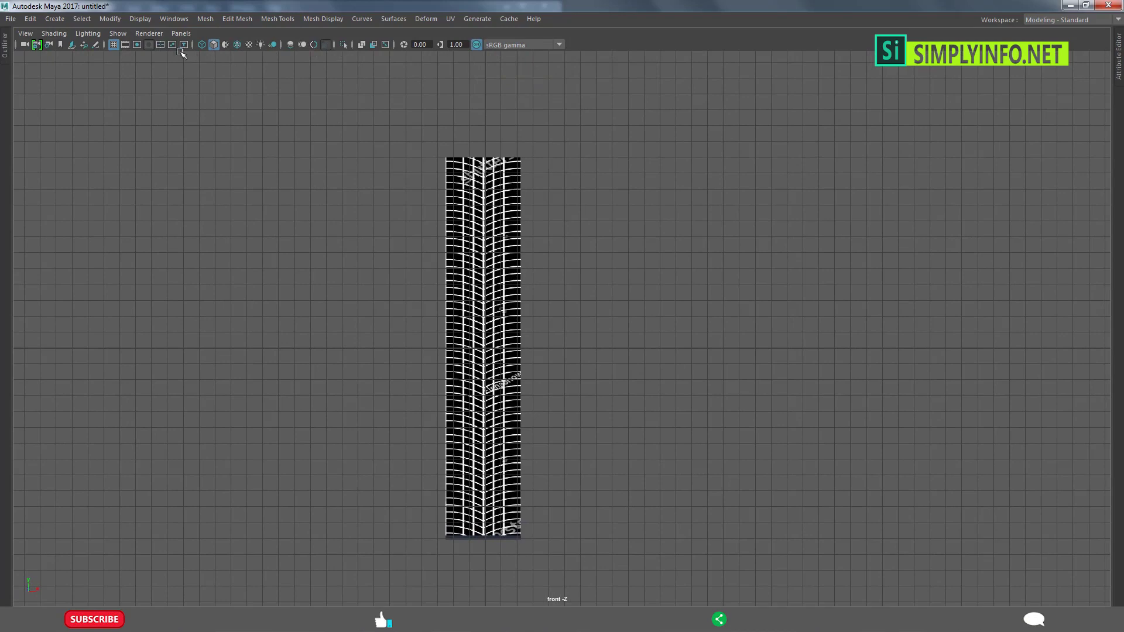
{"action": "left_click", "coordinate": [117, 43]}
{"action": "middle_click_drag", "start_coordinate": [459, 220], "coordinate": [409, 185], "text": "alt"}
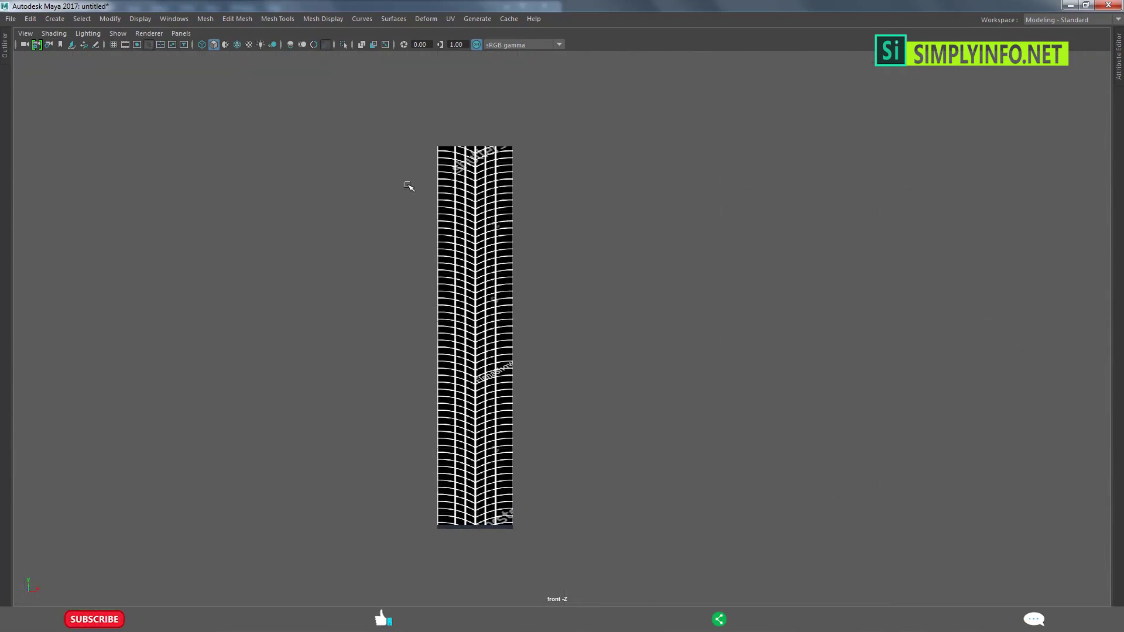
{"action": "left_click", "coordinate": [55, 19]}
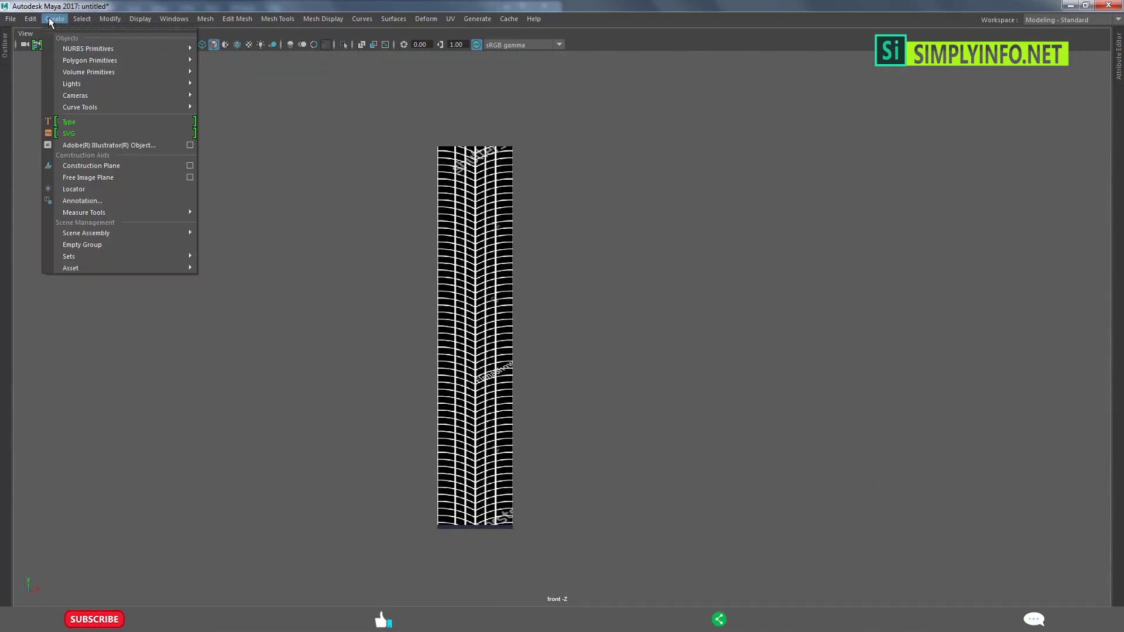
{"action": "mouse_move", "coordinate": [89, 59]}
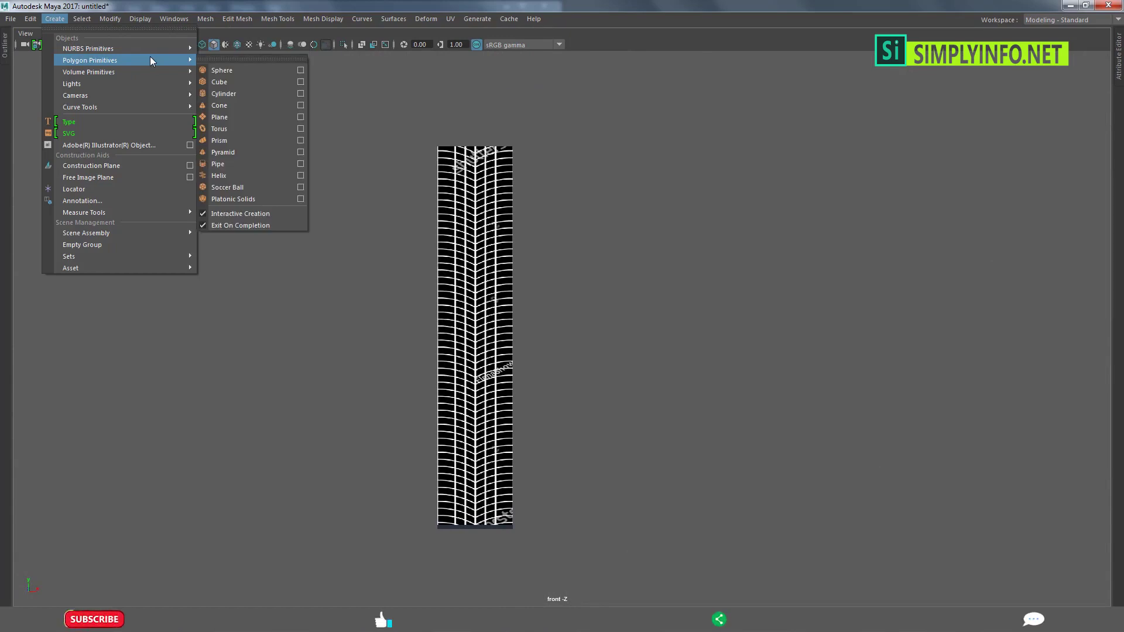
Create a polygon plane drawn over the tread section left of the V centre.
{"action": "left_click", "coordinate": [217, 118]}
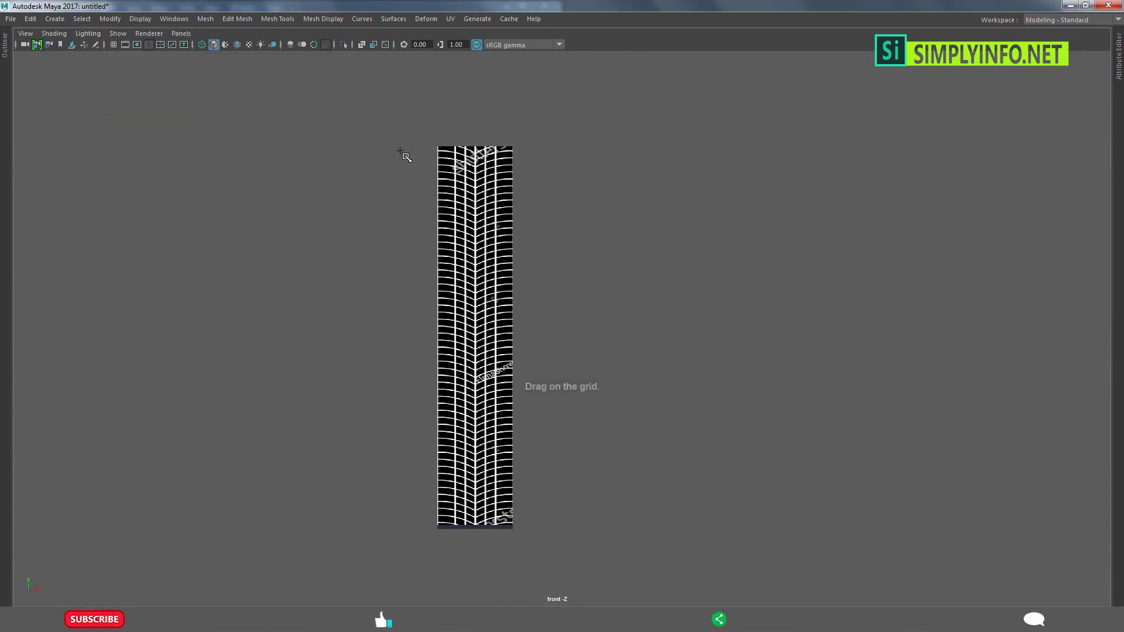
{"action": "scroll", "coordinate": [426, 221], "scroll_direction": "up", "scroll_amount": 3}
{"action": "scroll", "coordinate": [414, 219], "scroll_direction": "up", "scroll_amount": 3}
{"action": "scroll", "coordinate": [310, 305], "scroll_direction": "up", "scroll_amount": 2}
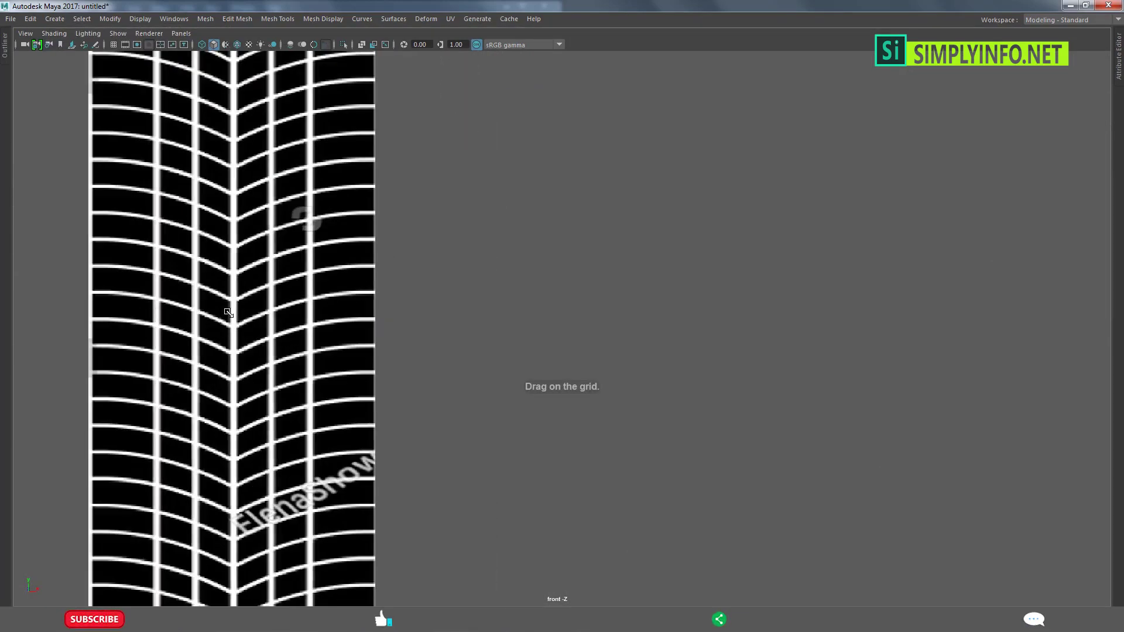
{"action": "middle_click_drag", "start_coordinate": [310, 304], "coordinate": [662, 273], "text": "alt"}
{"action": "middle_click_drag", "start_coordinate": [793, 131], "coordinate": [456, 297], "text": "alt"}
{"action": "scroll", "coordinate": [404, 256], "scroll_direction": "up", "scroll_amount": 3}
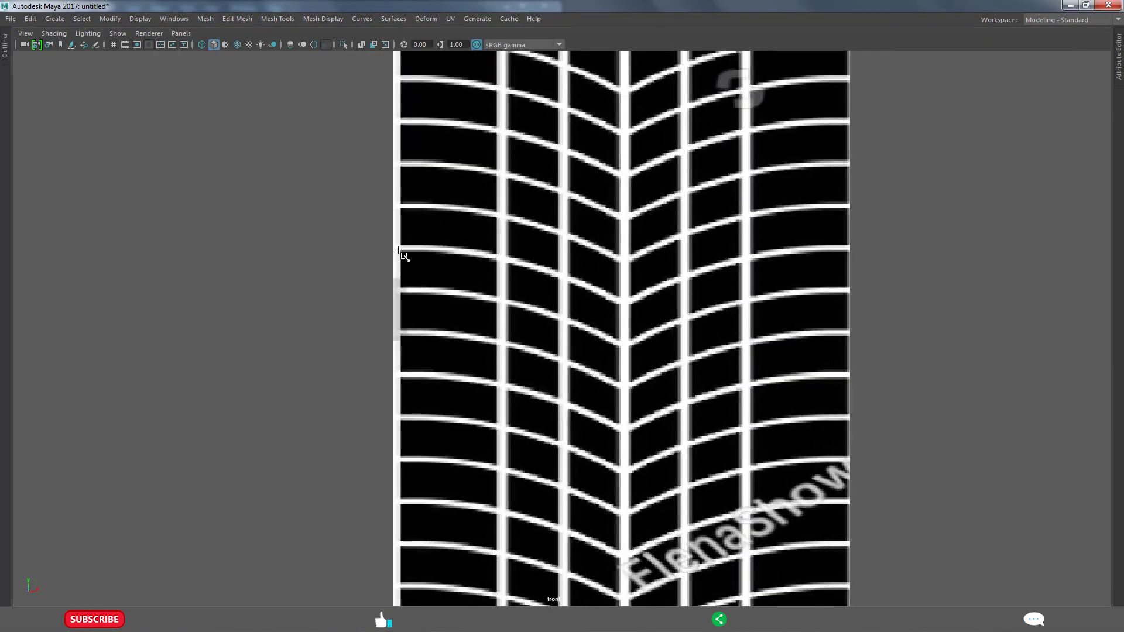
{"action": "left_click_drag", "start_coordinate": [420, 275], "coordinate": [622, 337]}
Check the plane against the image in perspective, then turn on X-Ray for the plane.
{"action": "scroll", "coordinate": [524, 276], "scroll_direction": "up", "scroll_amount": 1}
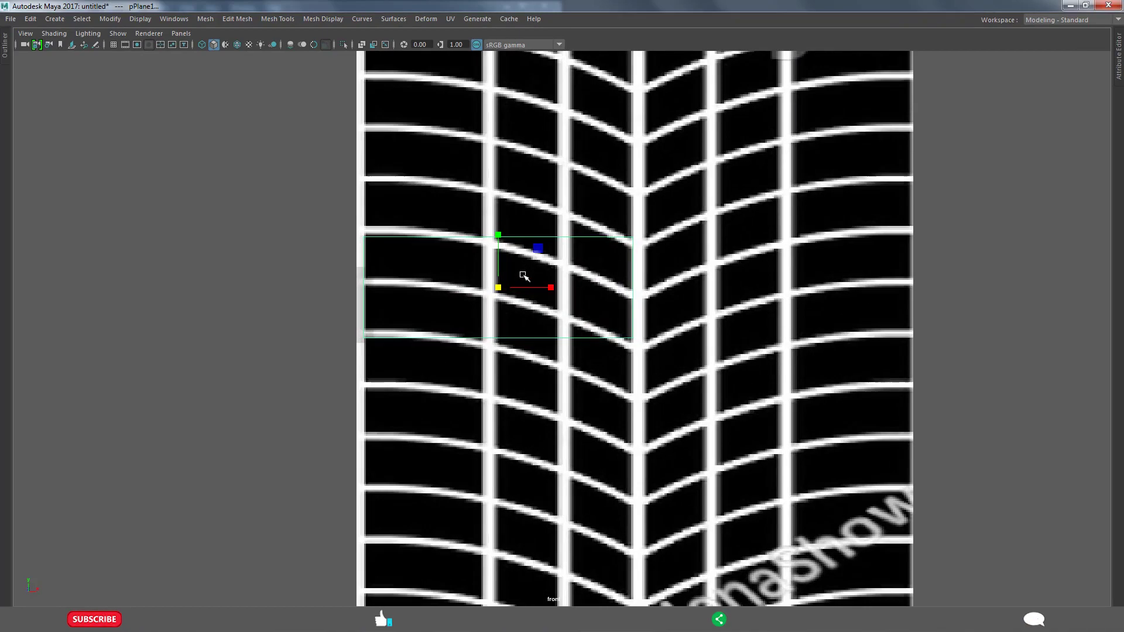
{"action": "key", "text": "space"}
{"action": "key", "text": "space"}
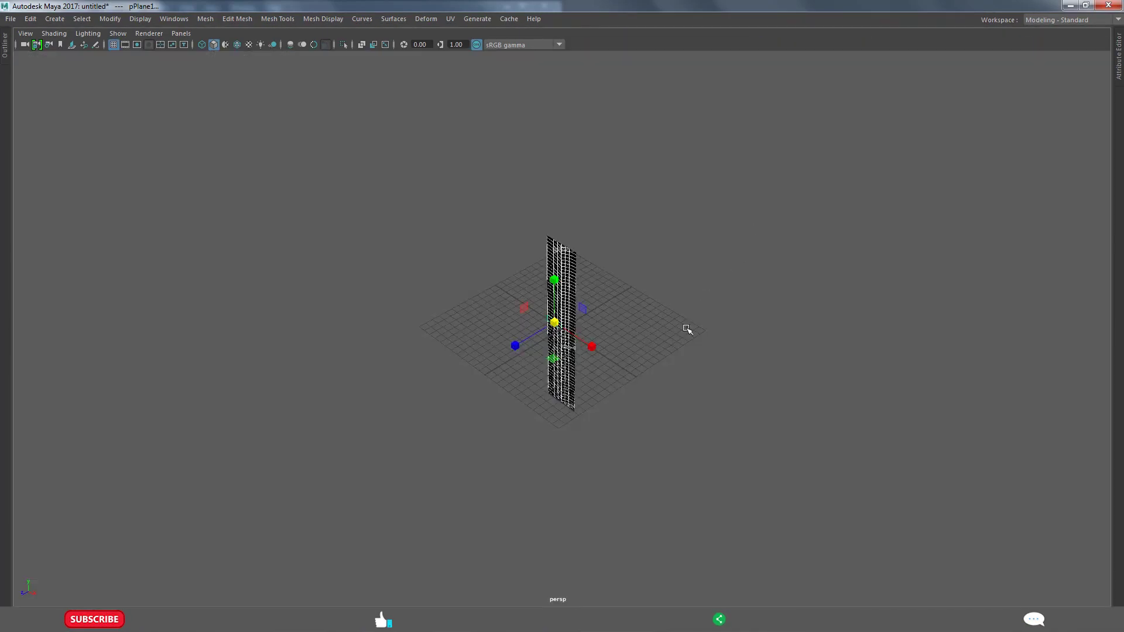
{"action": "scroll", "coordinate": [688, 340], "scroll_direction": "up", "scroll_amount": 2}
{"action": "left_click", "coordinate": [564, 410]}
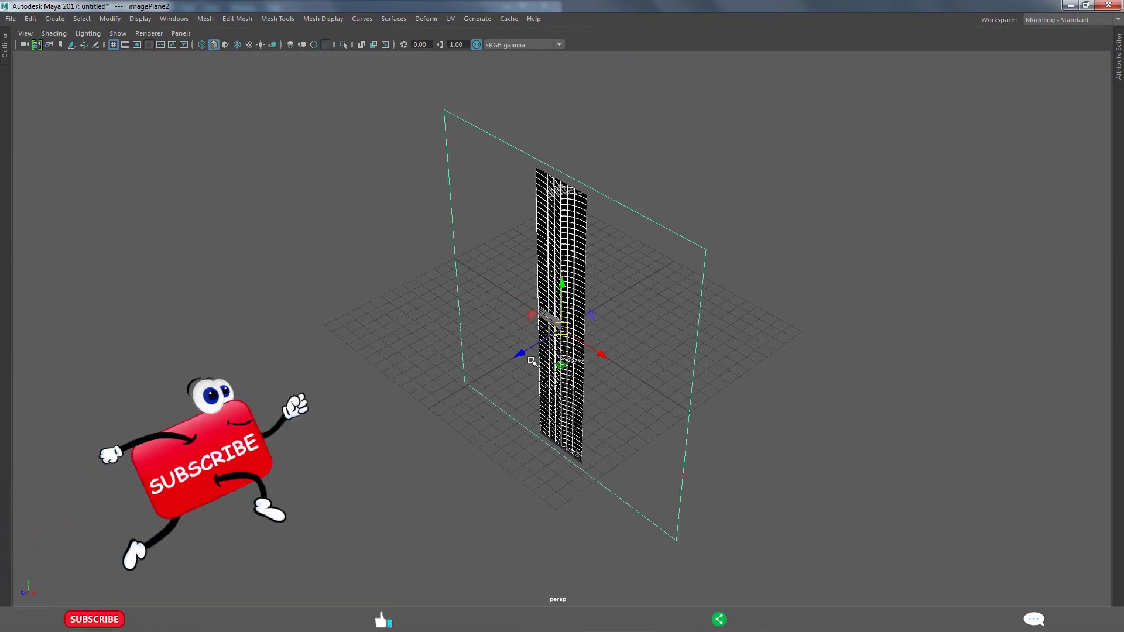
{"action": "left_click_drag", "start_coordinate": [563, 386], "coordinate": [577, 358], "text": "alt"}
{"action": "key", "text": "space"}
{"action": "key", "text": "space"}
{"action": "scroll", "coordinate": [530, 321], "scroll_direction": "up", "scroll_amount": 2}
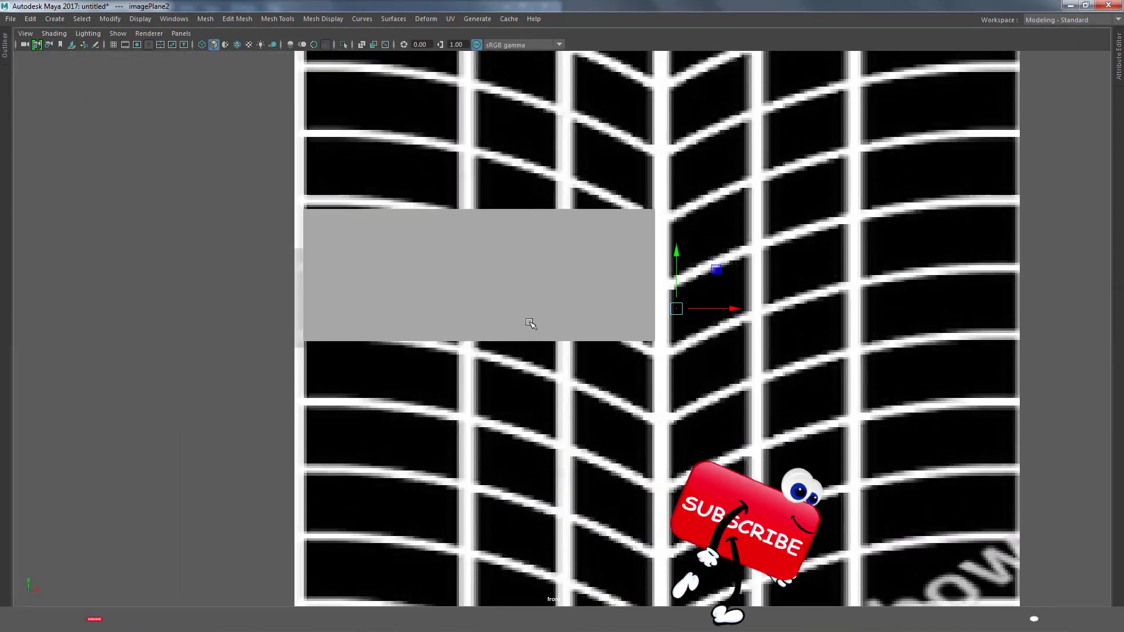
{"action": "mouse_move", "coordinate": [529, 322]}
{"action": "middle_mouse_down", "text": "alt"}
{"action": "mouse_move", "coordinate": [530, 347]}
{"action": "mouse_move", "coordinate": [615, 312]}
{"action": "middle_mouse_up", "text": "alt"}
{"action": "scroll", "coordinate": [529, 346], "scroll_direction": "up", "scroll_amount": 1}
{"action": "left_click", "coordinate": [587, 349]}
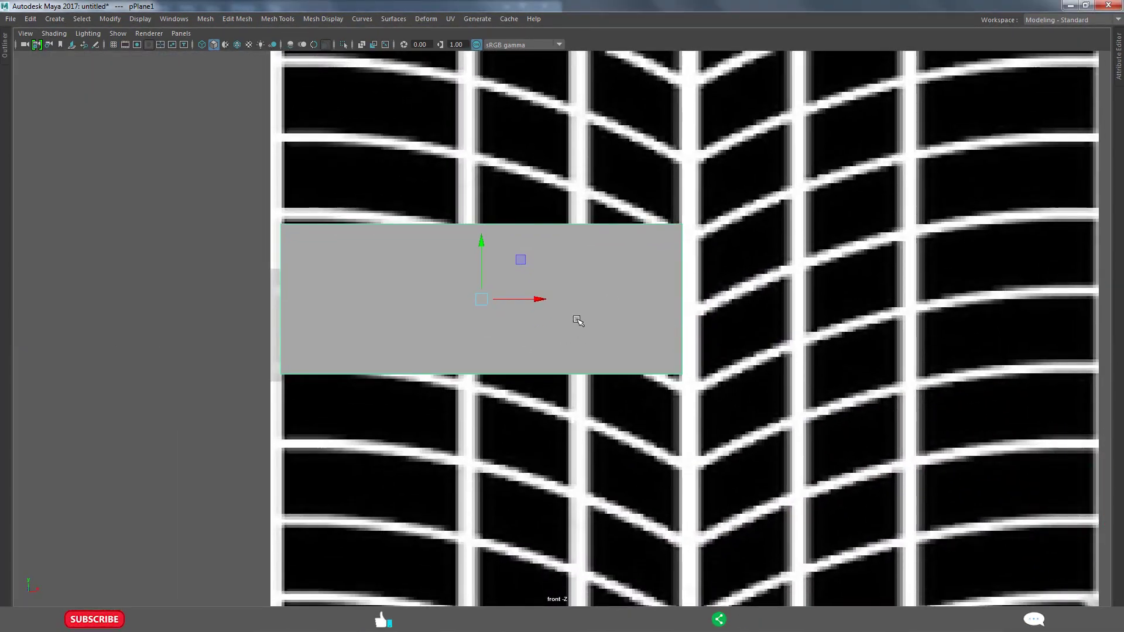
{"action": "scroll", "coordinate": [578, 320], "scroll_direction": "up", "scroll_amount": 1}
{"action": "left_click", "coordinate": [360, 45]}
Move the plane's corner vertices into a slanted strip following one tread groove.
{"action": "scroll", "coordinate": [419, 166], "scroll_direction": "up", "scroll_amount": 1}
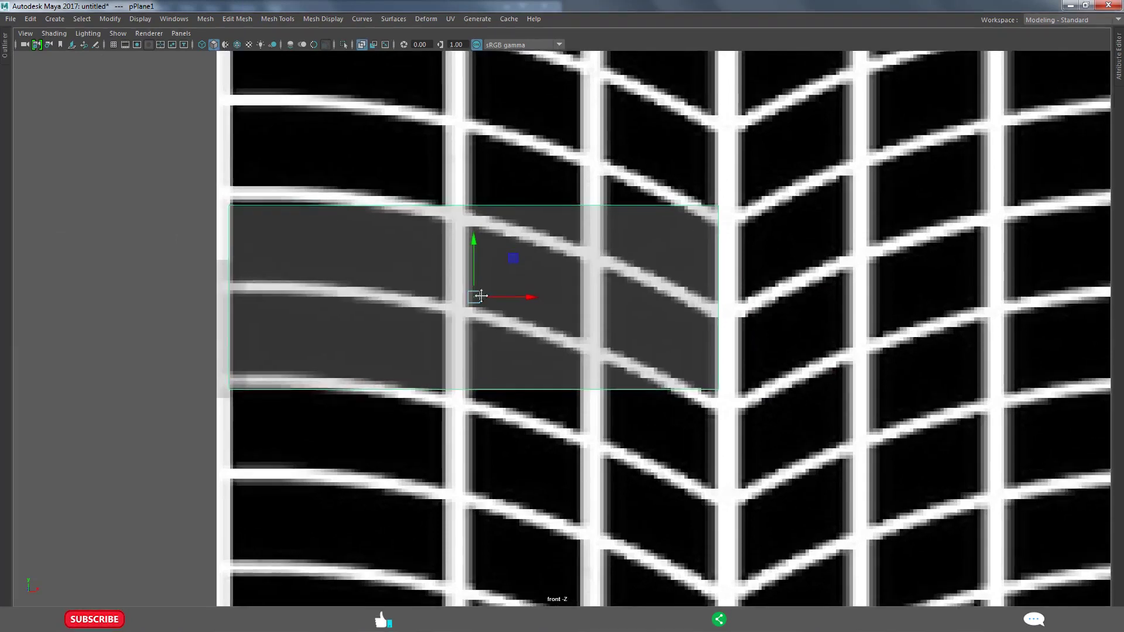
{"action": "middle_click_drag", "start_coordinate": [480, 252], "coordinate": [533, 275], "text": "alt"}
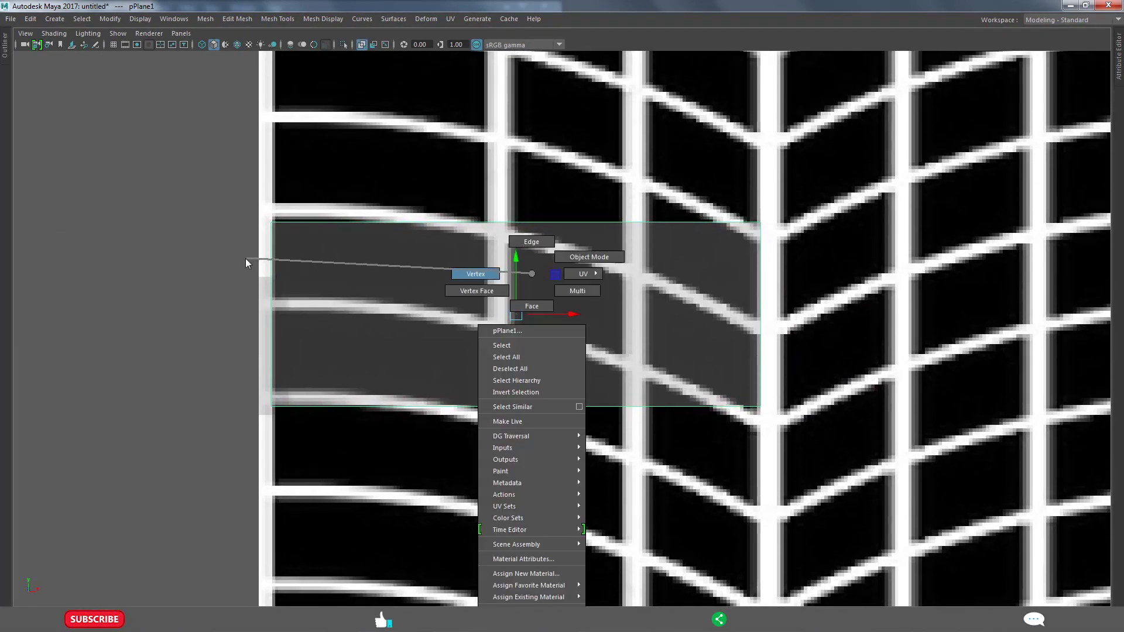
{"action": "right_click_drag", "start_coordinate": [273, 246], "coordinate": [250, 258]}
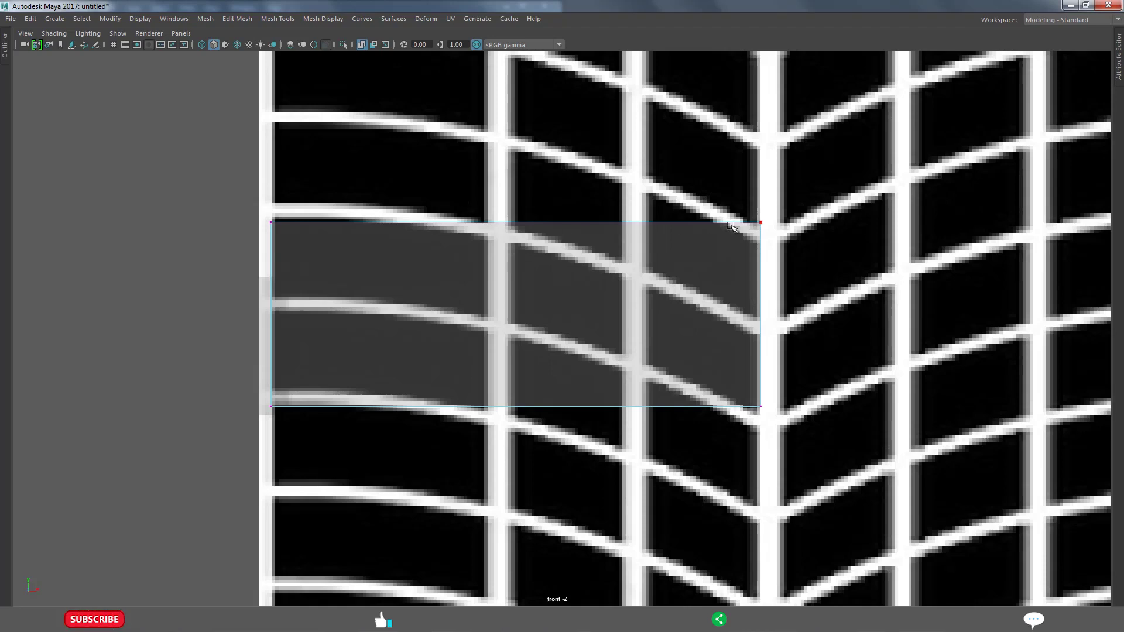
{"action": "left_click", "coordinate": [760, 222]}
{"action": "left_click_drag", "start_coordinate": [760, 222], "coordinate": [757, 336]}
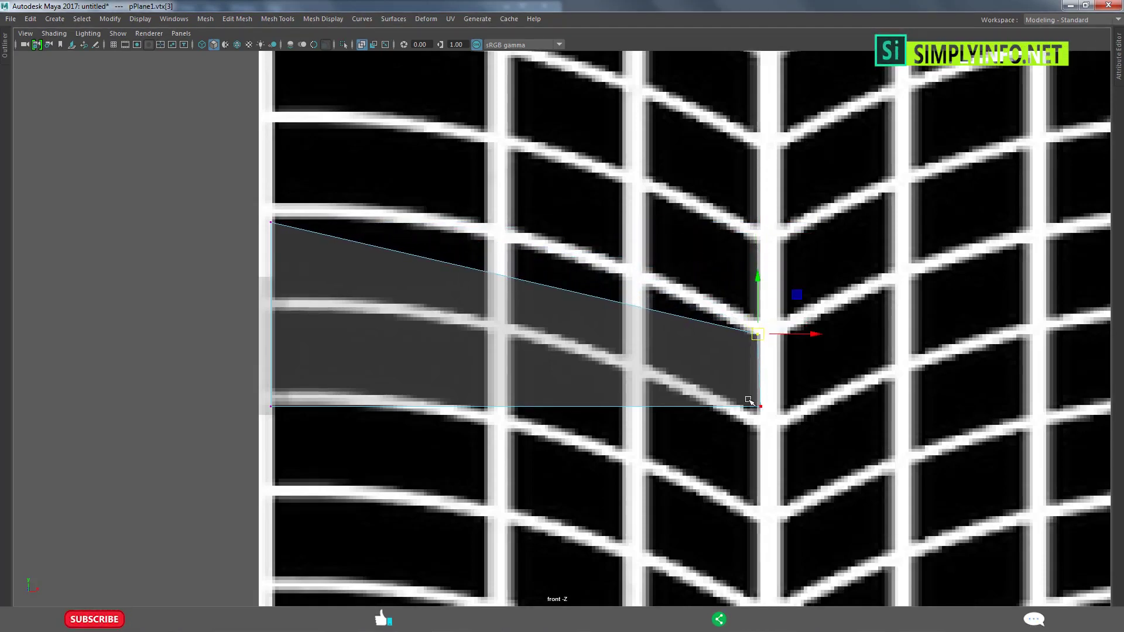
{"action": "left_click_drag", "start_coordinate": [765, 406], "coordinate": [764, 412]}
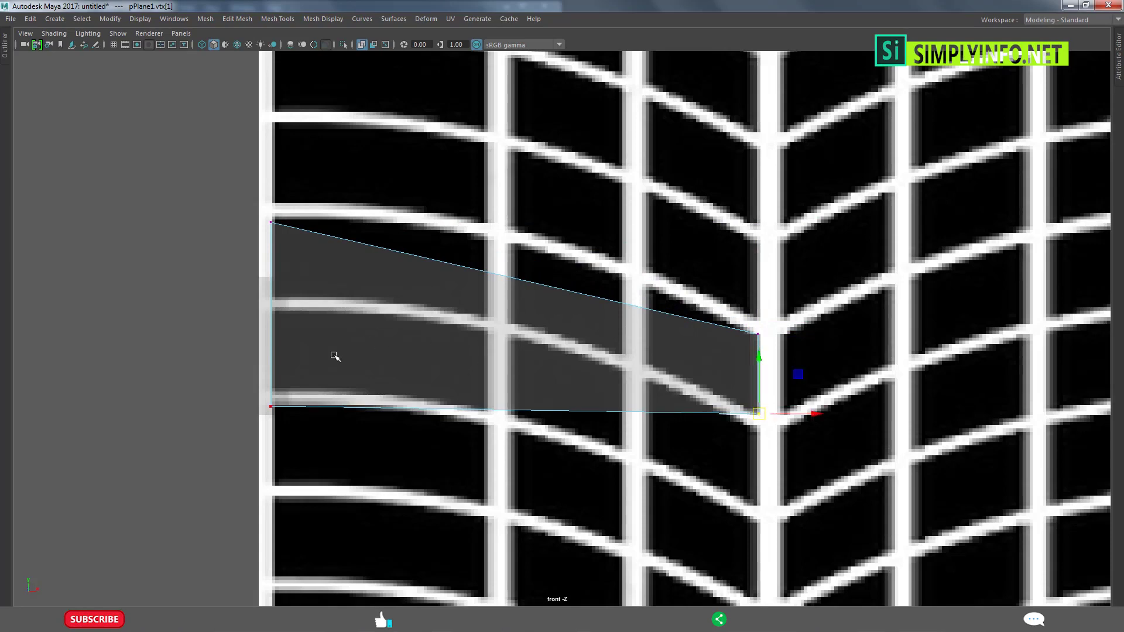
{"action": "left_click_drag", "start_coordinate": [281, 432], "coordinate": [278, 294]}
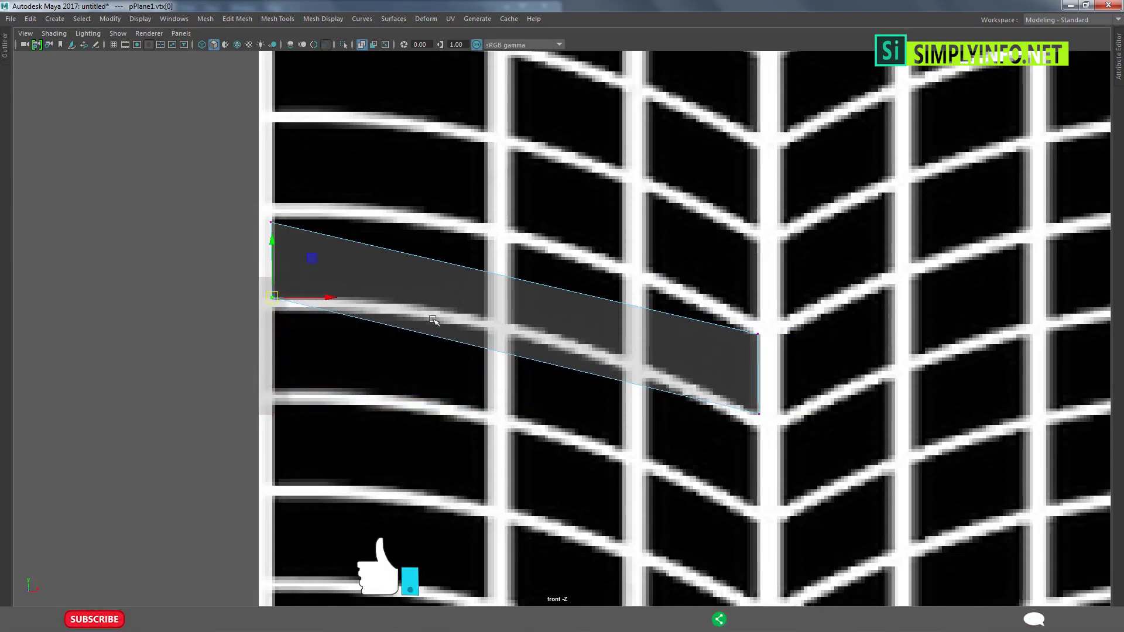
Cut a vertical edge across the strip where it meets the first white tread line.
{"action": "key", "text": "F10"}
{"action": "left_click", "coordinate": [430, 271]}
{"action": "right_click_drag", "start_coordinate": [430, 271], "coordinate": [297, 314], "text": "shift"}
{"action": "left_click", "coordinate": [514, 354]}
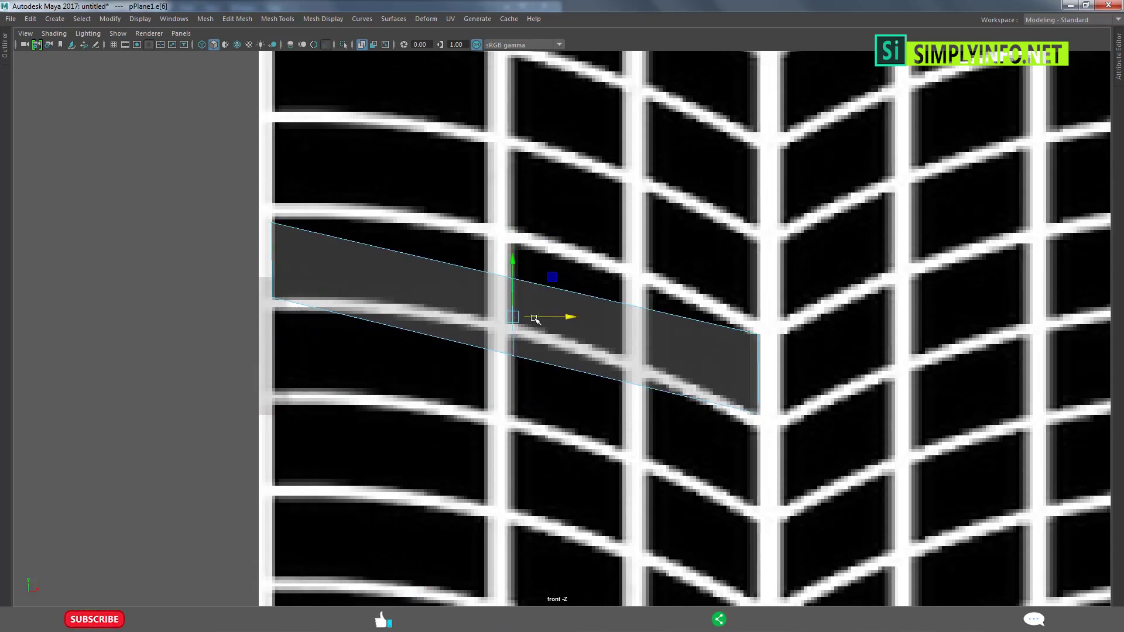
Add vertical cuts with Connect Components and Insert Edge Loop beside each white tread line.
{"action": "left_click", "coordinate": [481, 273]}
{"action": "right_click_drag", "start_coordinate": [481, 273], "coordinate": [347, 315], "text": "shift"}
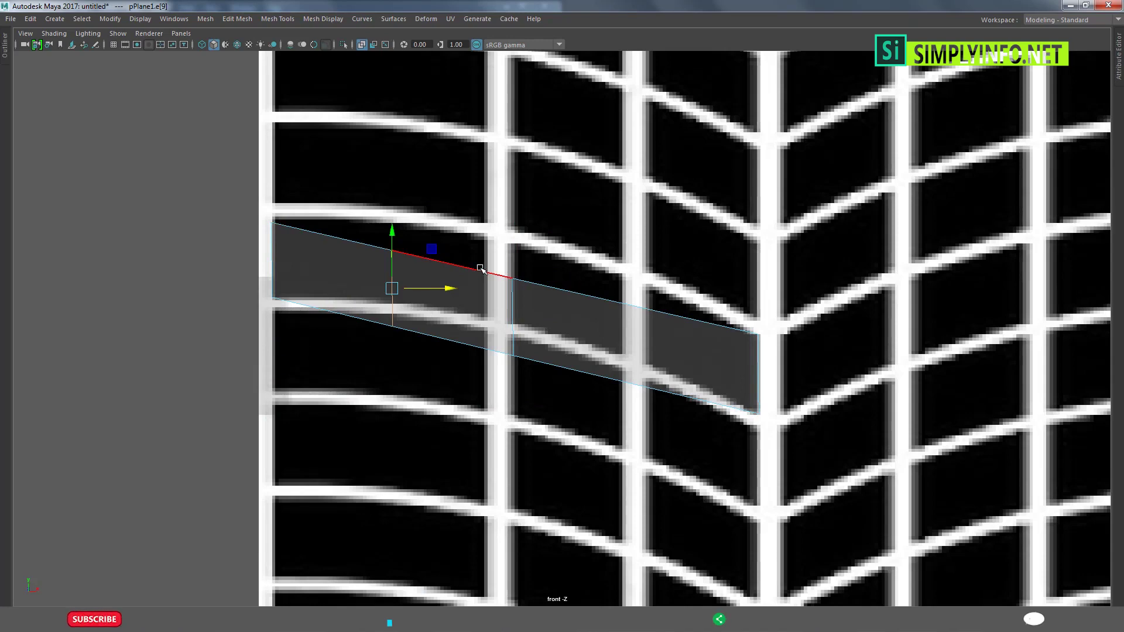
{"action": "left_click", "coordinate": [480, 268]}
{"action": "key", "text": "g"}
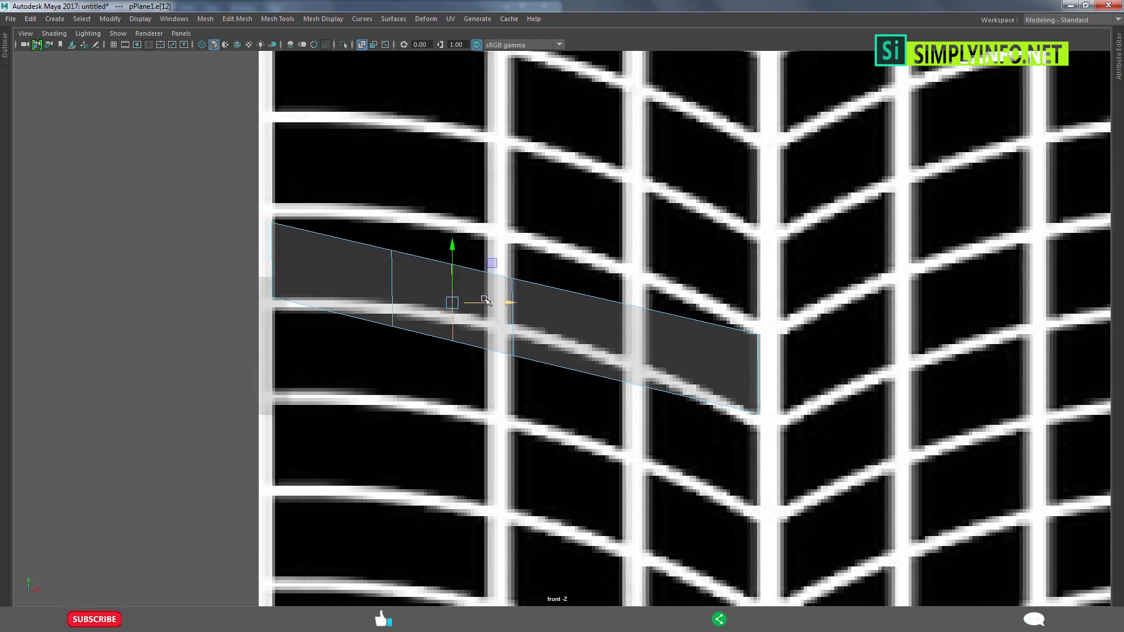
{"action": "left_click", "coordinate": [400, 354]}
{"action": "right_click", "coordinate": [466, 312], "text": "shift"}
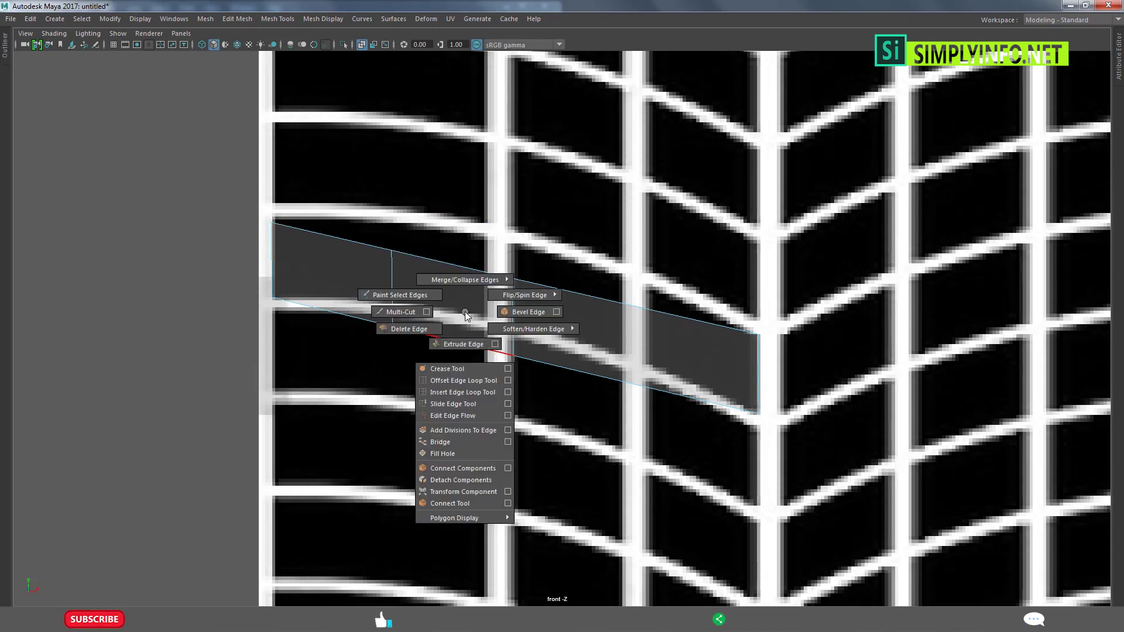
{"action": "left_click", "coordinate": [515, 287]}
{"action": "right_click_drag", "start_coordinate": [518, 287], "coordinate": [417, 326], "text": "shift"}
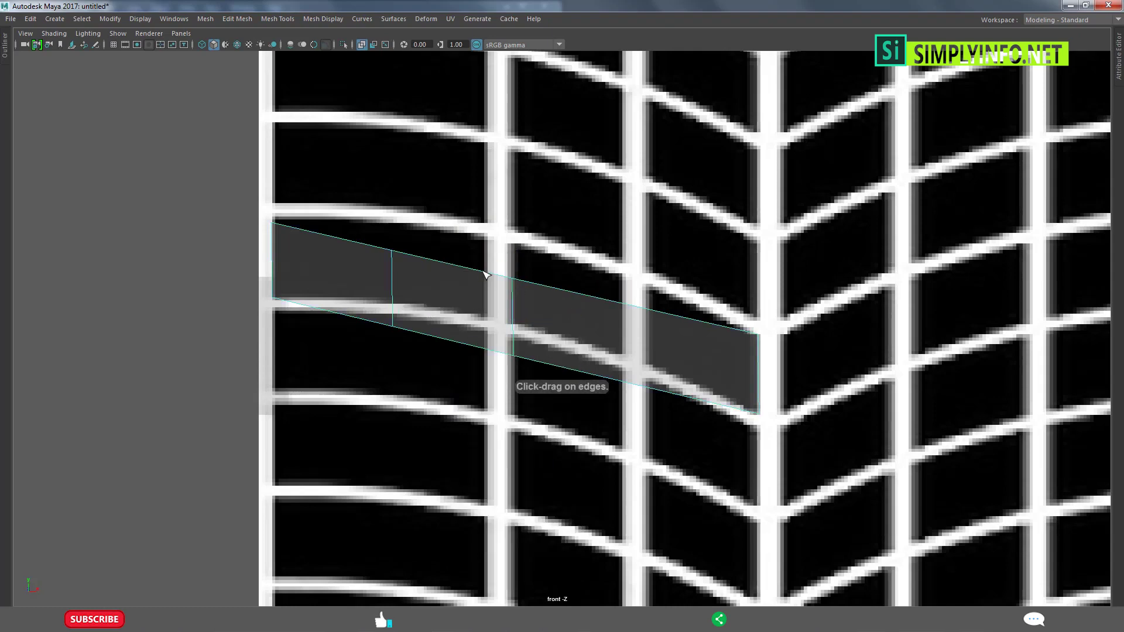
{"action": "left_click_drag", "start_coordinate": [629, 304], "coordinate": [625, 307]}
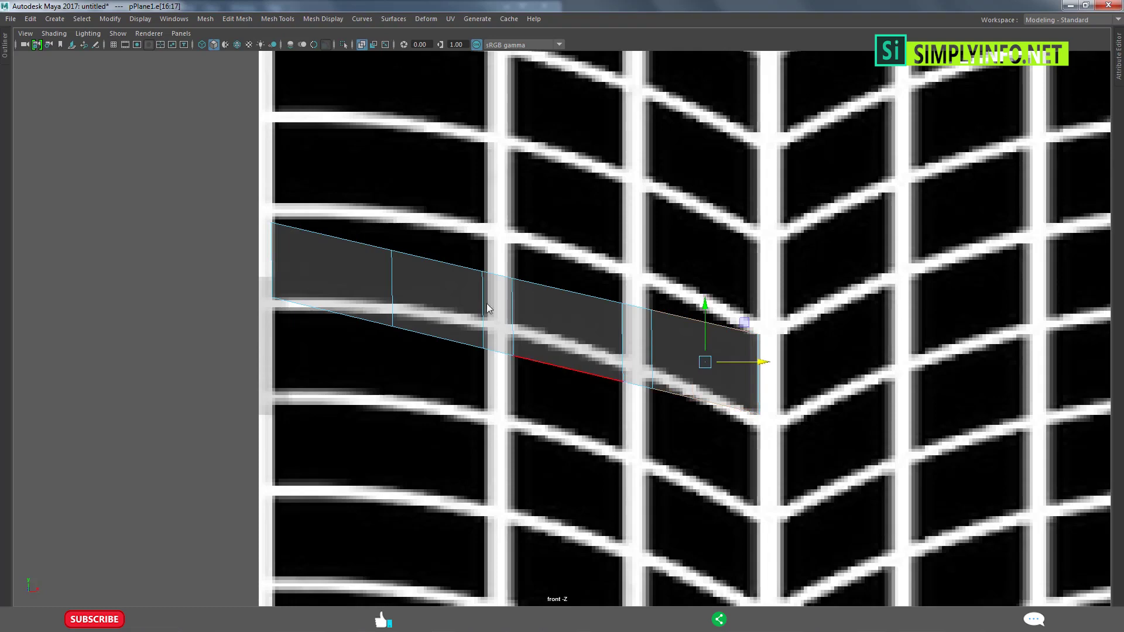
Raise the strip's bottom vertices one by one onto the curving tread line.
{"action": "key", "text": "F9"}
{"action": "scroll", "coordinate": [489, 309], "scroll_direction": "up", "scroll_amount": 2}
{"action": "left_click_drag", "start_coordinate": [450, 386], "coordinate": [449, 386]}
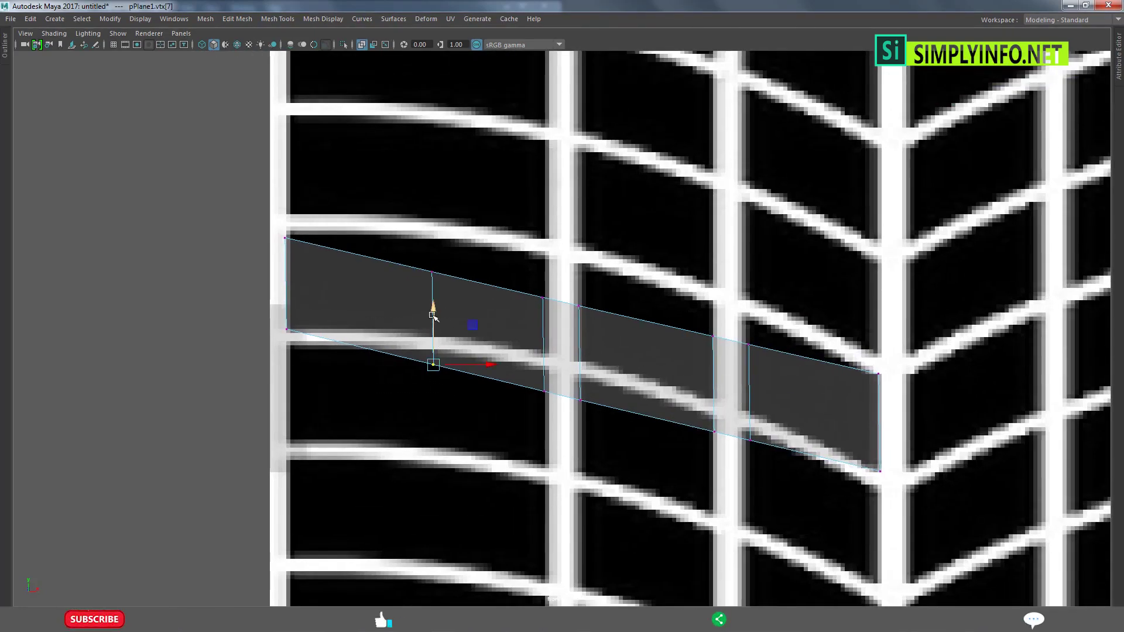
{"action": "left_click_drag", "start_coordinate": [433, 317], "coordinate": [435, 285]}
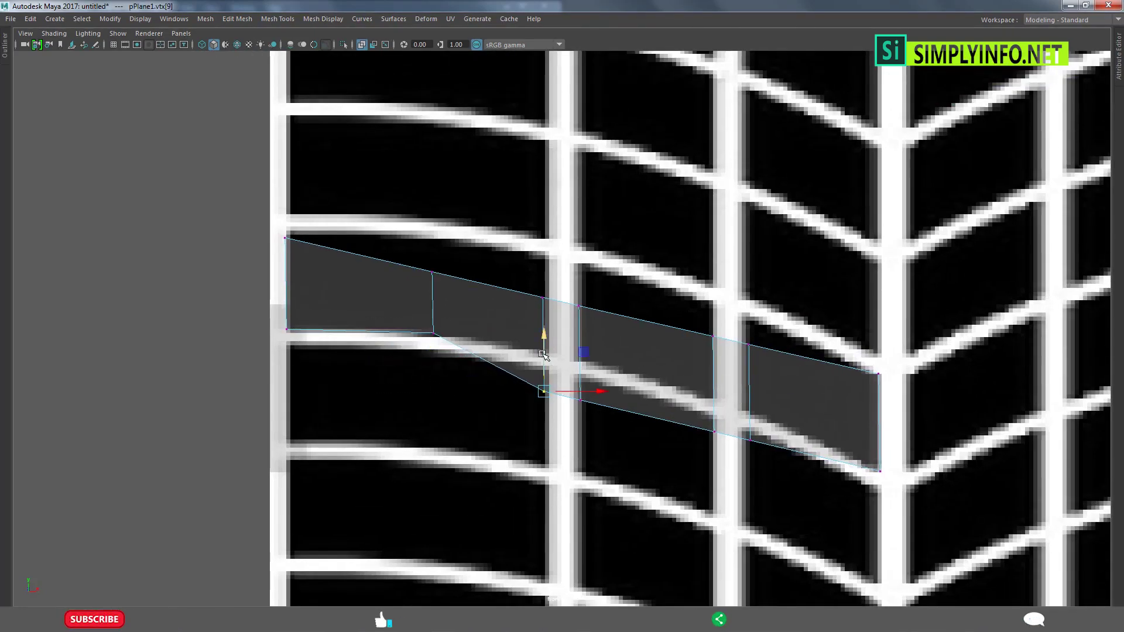
{"action": "left_click_drag", "start_coordinate": [543, 355], "coordinate": [541, 307]}
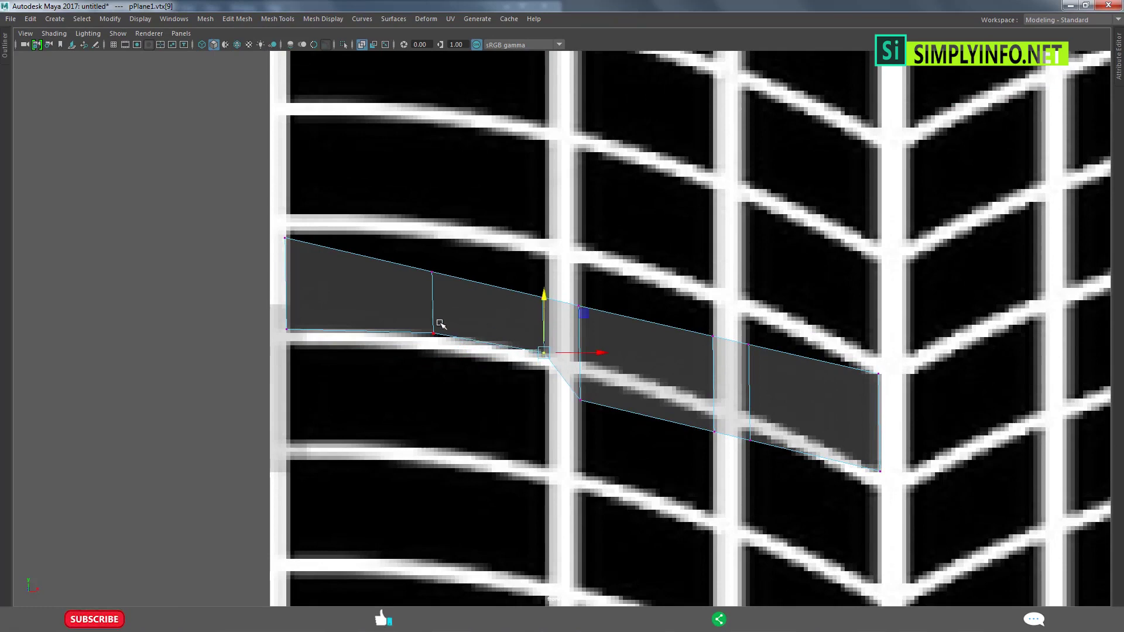
{"action": "left_click_drag", "start_coordinate": [583, 372], "coordinate": [580, 315]}
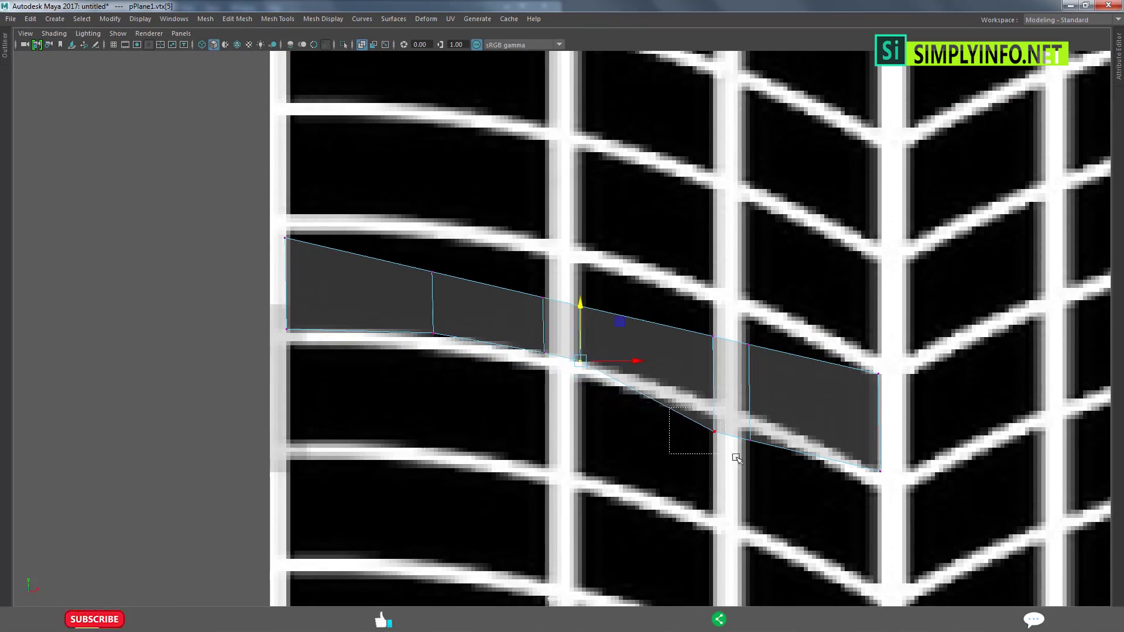
{"action": "left_click_drag", "start_coordinate": [736, 458], "coordinate": [737, 459]}
{"action": "mouse_move", "coordinate": [732, 379]}
{"action": "left_mouse_down"}
{"action": "mouse_move", "coordinate": [733, 351]}
{"action": "mouse_move", "coordinate": [736, 388]}
{"action": "left_mouse_up"}
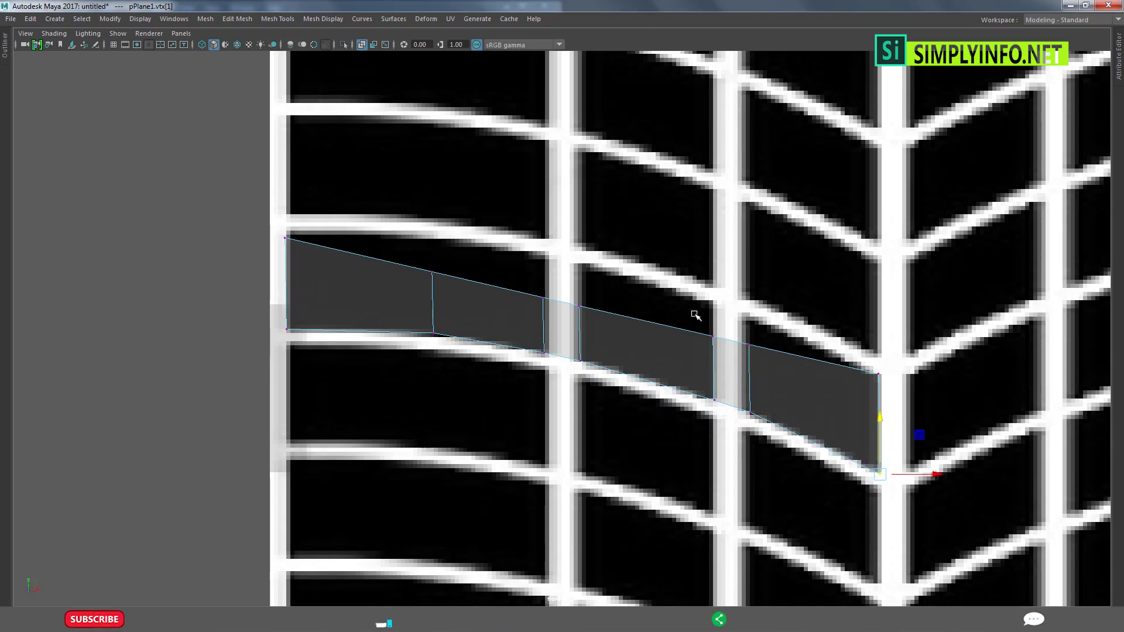
Raise the right-end, middle and top-left vertices along the curve, then select the right-end pair.
{"action": "left_click_drag", "start_coordinate": [696, 316], "coordinate": [772, 360]}
{"action": "left_click_drag", "start_coordinate": [731, 282], "coordinate": [729, 254]}
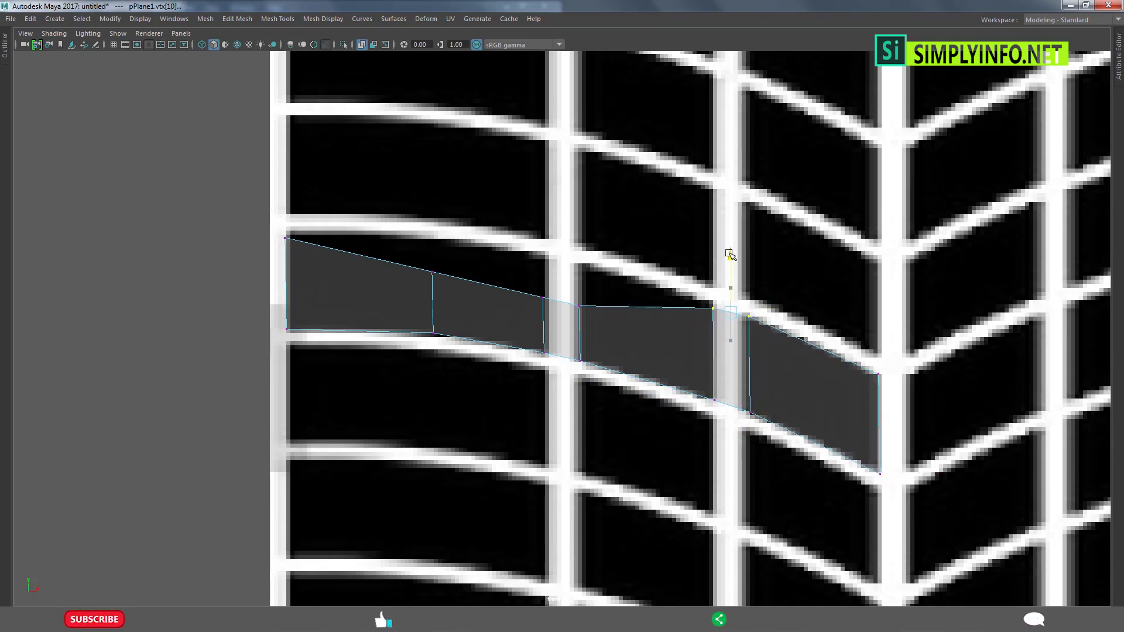
{"action": "left_click_drag", "start_coordinate": [524, 273], "coordinate": [597, 327]}
{"action": "left_click_drag", "start_coordinate": [560, 257], "coordinate": [559, 206]}
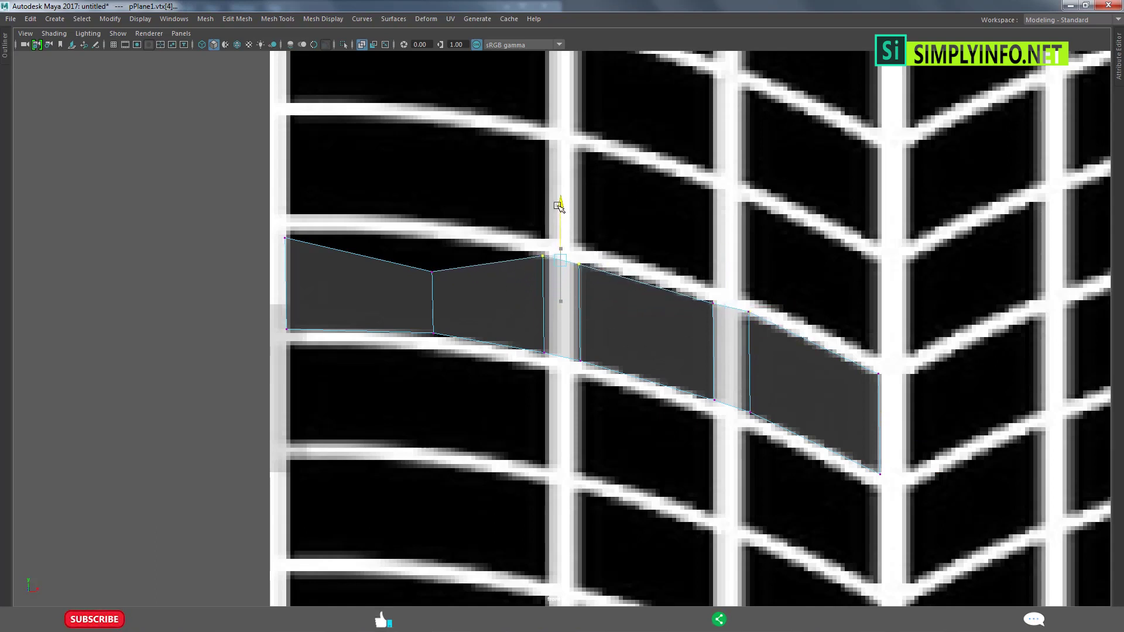
{"action": "left_click", "coordinate": [432, 271]}
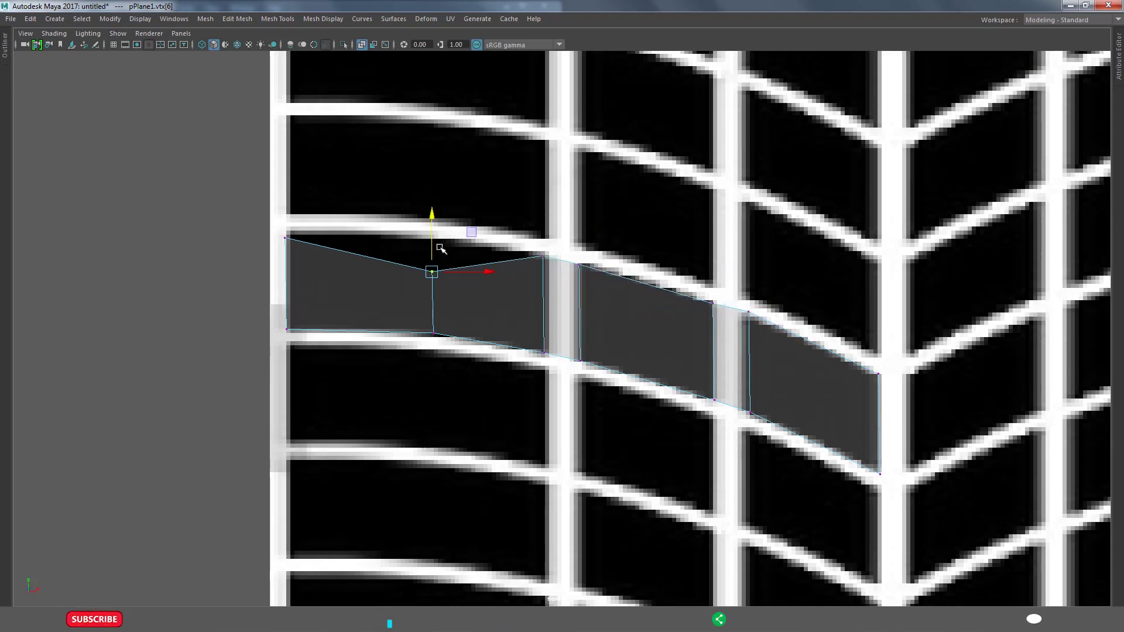
{"action": "left_click_drag", "start_coordinate": [424, 218], "coordinate": [424, 185]}
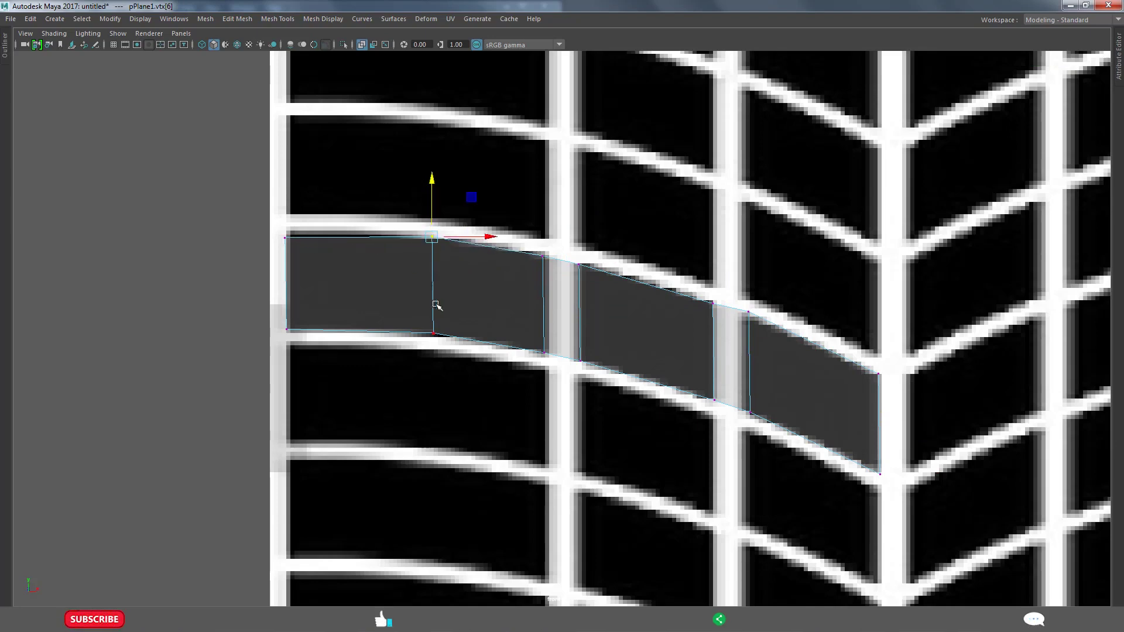
{"action": "middle_click_drag", "start_coordinate": [580, 336], "coordinate": [489, 291], "text": "alt"}
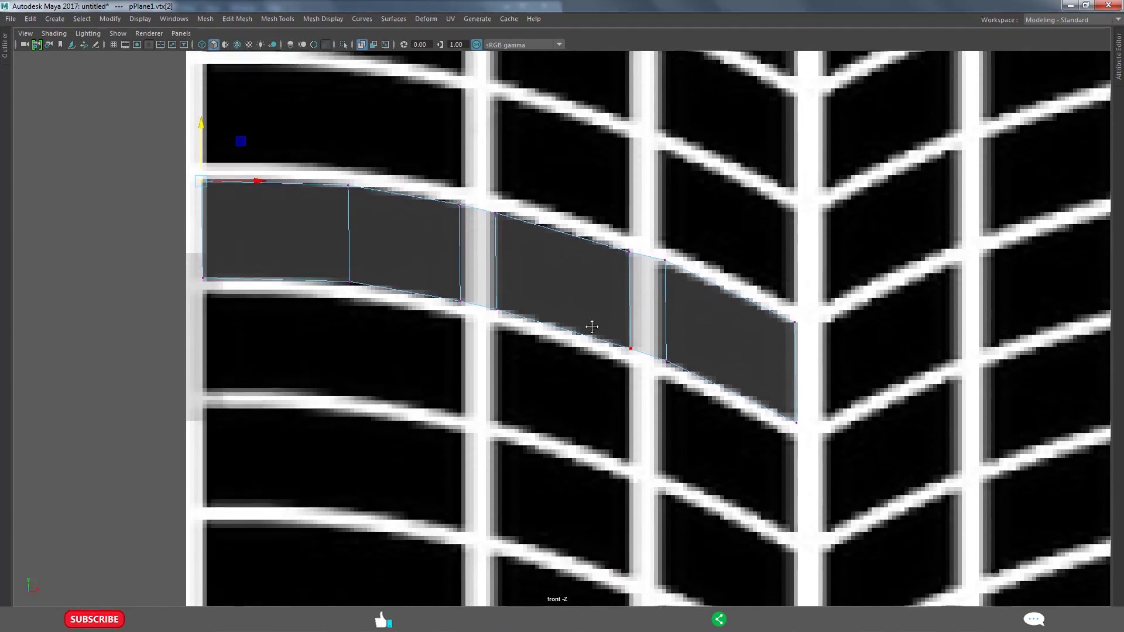
{"action": "middle_click_drag", "start_coordinate": [582, 345], "coordinate": [536, 289], "text": "alt"}
{"action": "left_click_drag", "start_coordinate": [726, 289], "coordinate": [778, 431]}
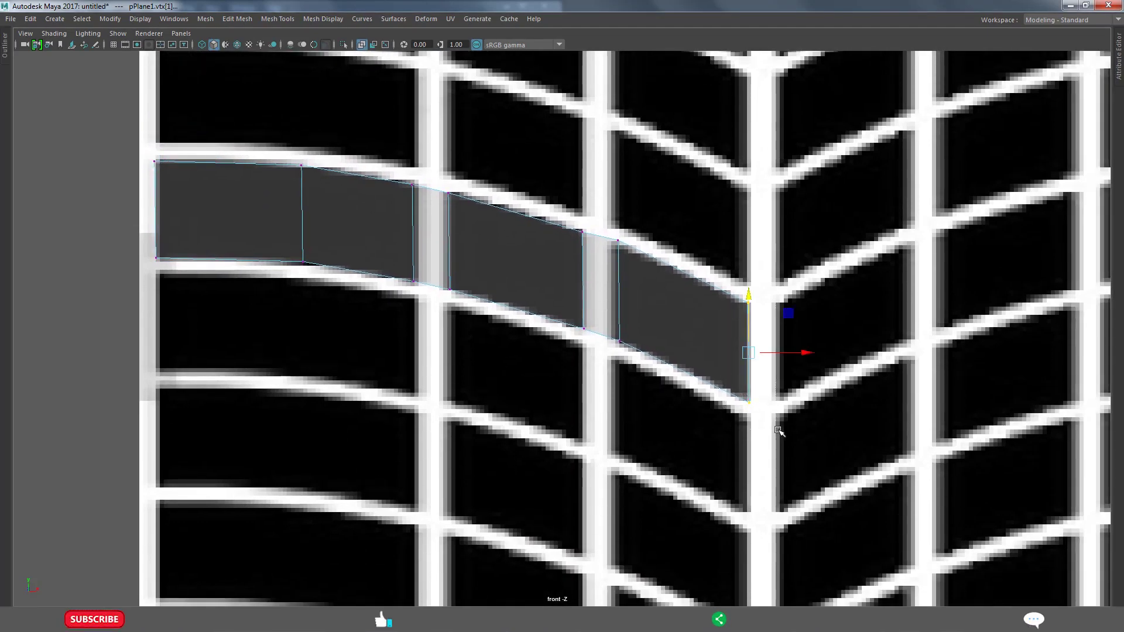
{"action": "key", "text": "r"}
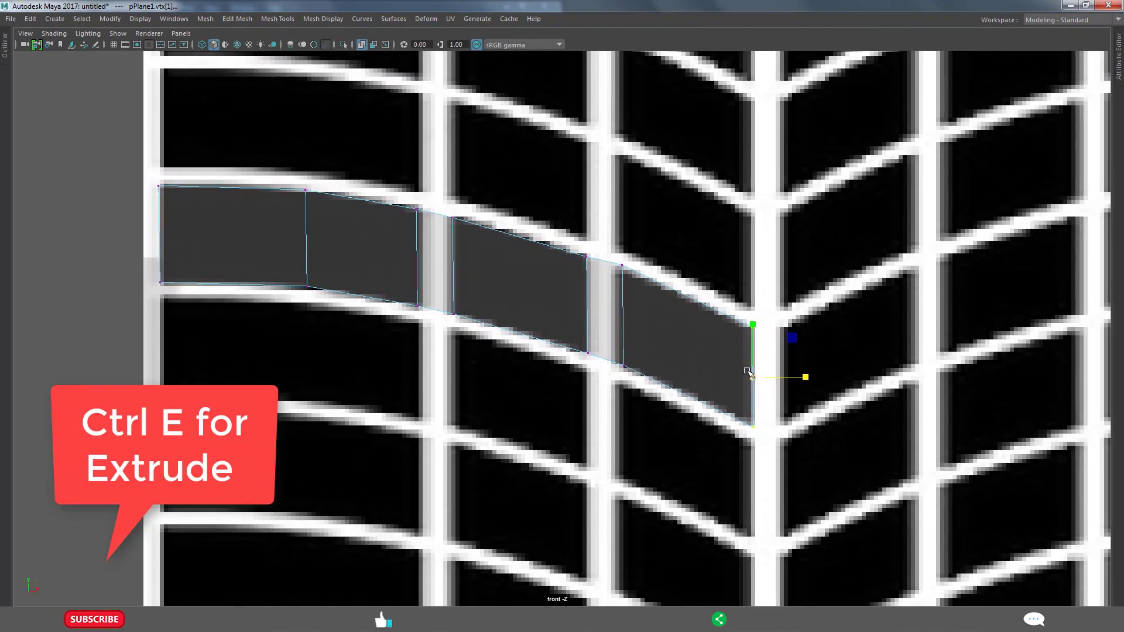
Extrude the strip's right-end edge past the V centre, undo it, and return to object mode.
{"action": "key", "text": "ctrl+e"}
{"action": "right_click", "coordinate": [742, 273], "text": "shift"}
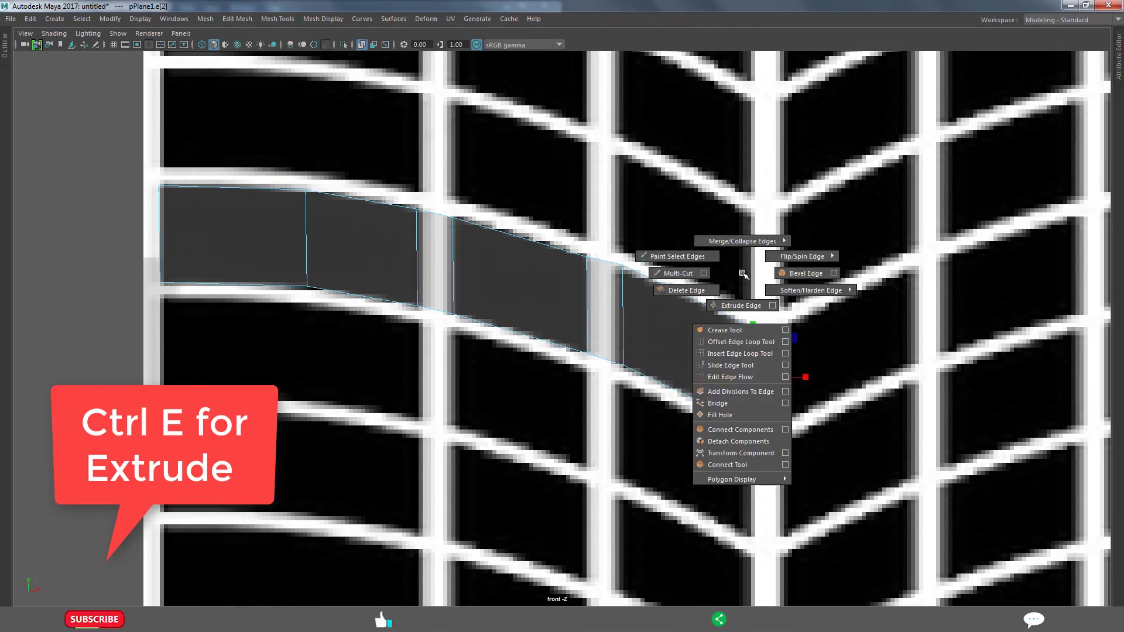
{"action": "left_click", "coordinate": [740, 305]}
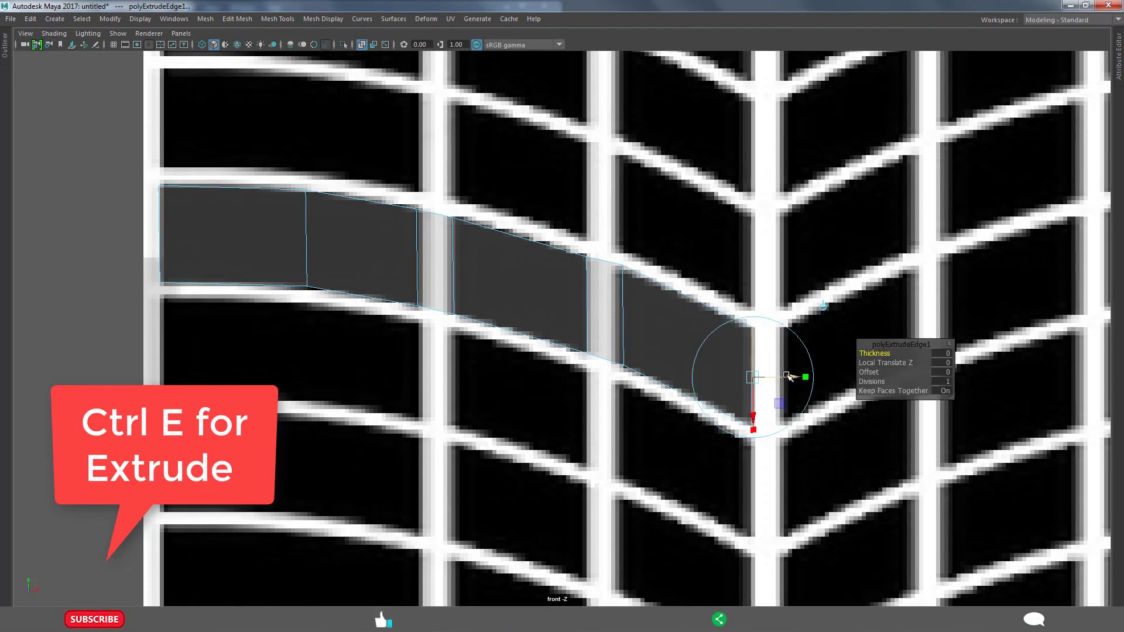
{"action": "left_click_drag", "start_coordinate": [787, 376], "coordinate": [801, 376]}
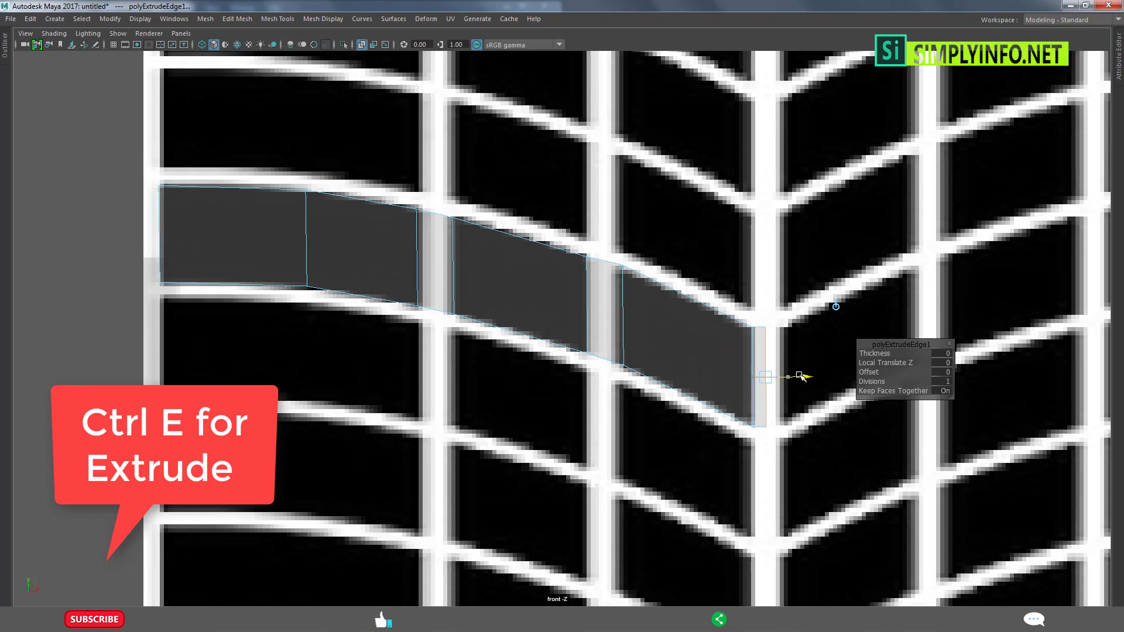
{"action": "key", "text": "ctrl+z"}
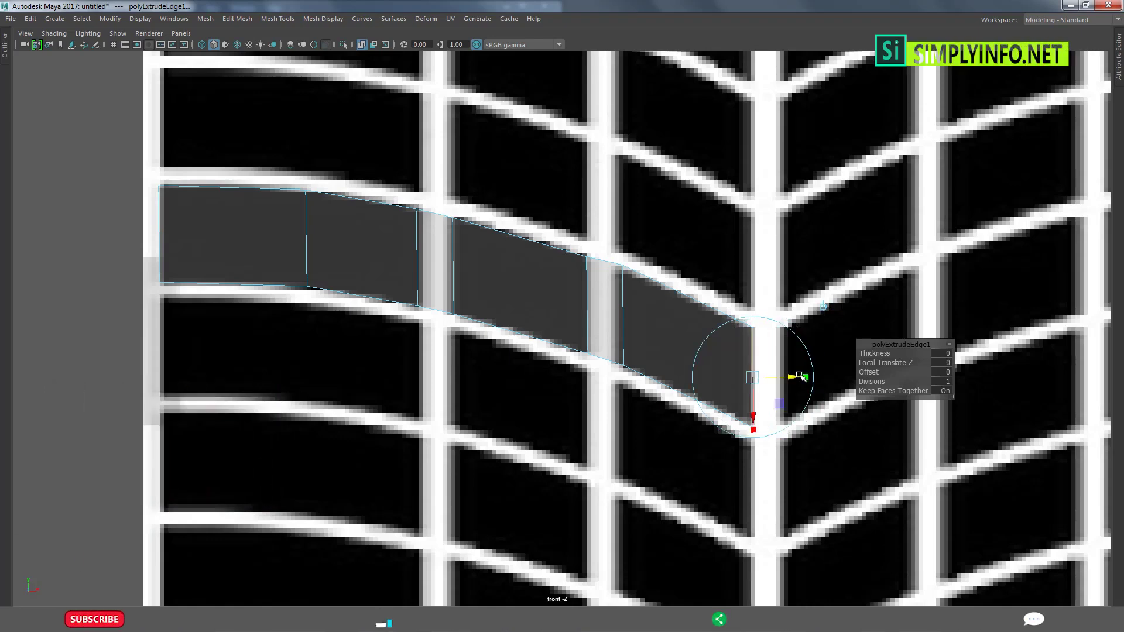
{"action": "key", "text": "ctrl+z"}
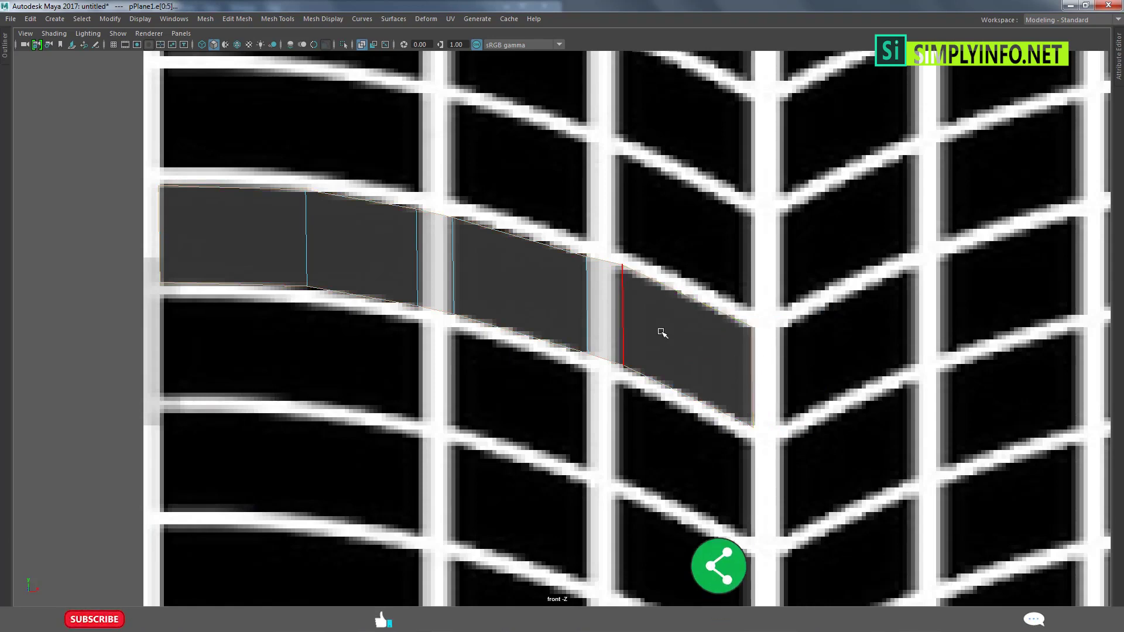
{"action": "key", "text": "F8"}
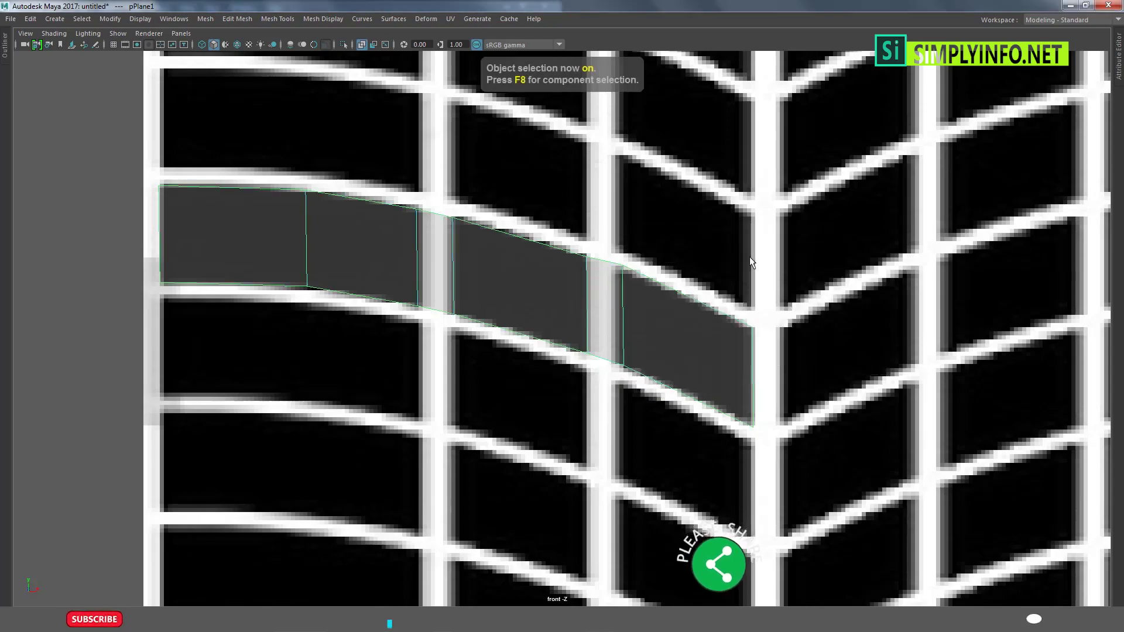
Orbit the perspective view to inspect the curved strip in 3D.
{"action": "key", "text": "space"}
{"action": "key", "text": "space"}
{"action": "mouse_move", "coordinate": [683, 321]}
{"action": "left_mouse_down", "text": "alt"}
{"action": "mouse_move", "coordinate": [526, 394]}
{"action": "mouse_move", "coordinate": [529, 357]}
{"action": "left_mouse_up", "text": "alt"}
{"action": "scroll", "coordinate": [526, 388], "scroll_direction": "up", "scroll_amount": 4}
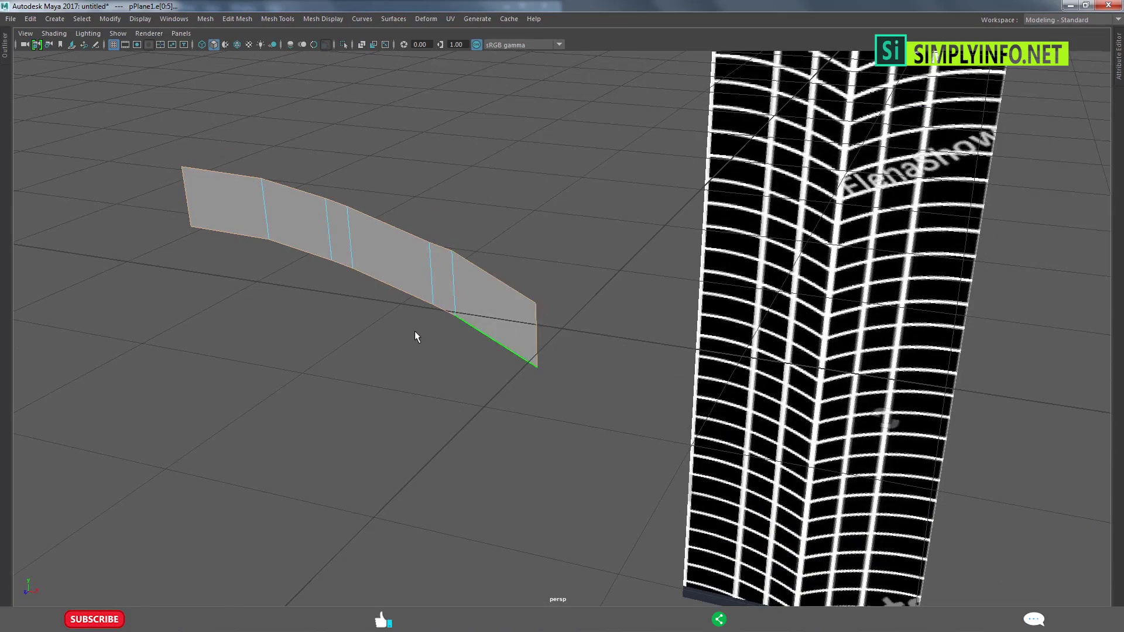
{"action": "right_click_drag", "start_coordinate": [427, 259], "coordinate": [464, 271], "text": "shift"}
{"action": "mouse_move", "coordinate": [382, 253]}
{"action": "left_mouse_down", "text": "alt"}
{"action": "mouse_move", "coordinate": [266, 263]}
{"action": "mouse_move", "coordinate": [290, 288]}
{"action": "mouse_move", "coordinate": [339, 284]}
{"action": "mouse_move", "coordinate": [581, 358]}
{"action": "left_mouse_up", "text": "alt"}
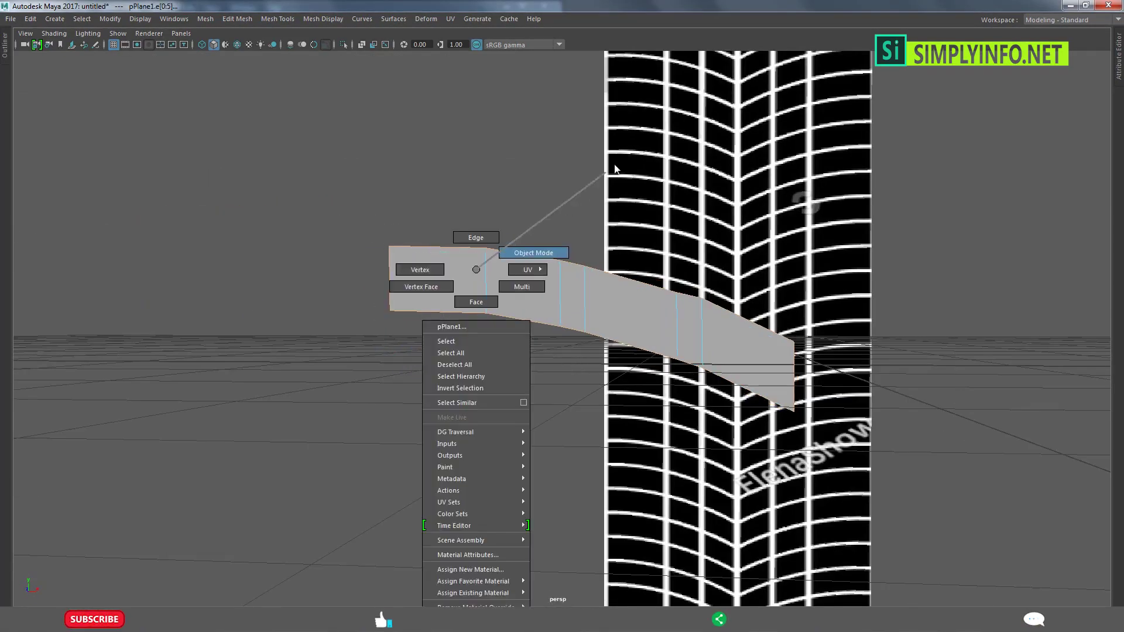
Centre the strip's pivot and delete its construction history.
{"action": "right_click_drag", "start_coordinate": [477, 271], "coordinate": [532, 249]}
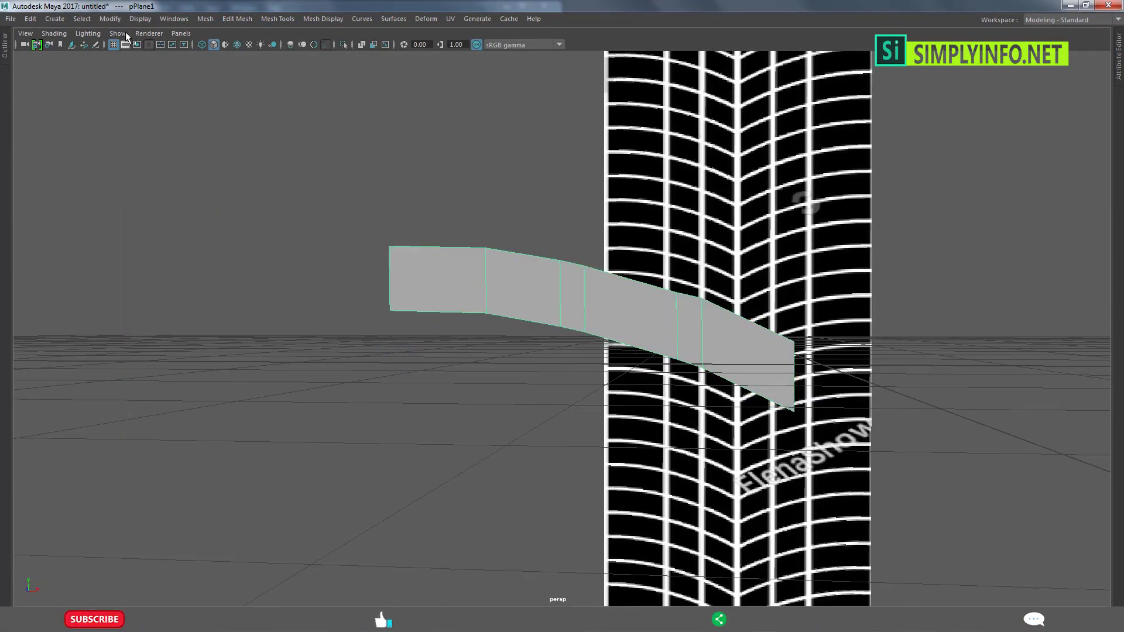
{"action": "left_click", "coordinate": [110, 18]}
{"action": "left_click", "coordinate": [110, 19]}
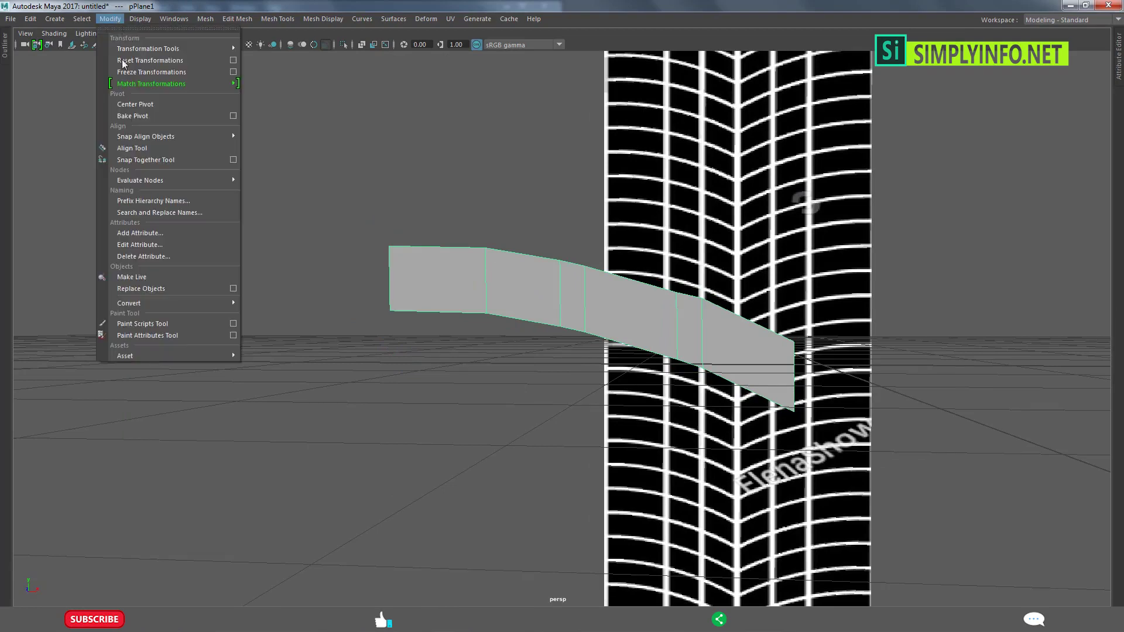
{"action": "left_click", "coordinate": [130, 104]}
{"action": "left_click", "coordinate": [30, 19]}
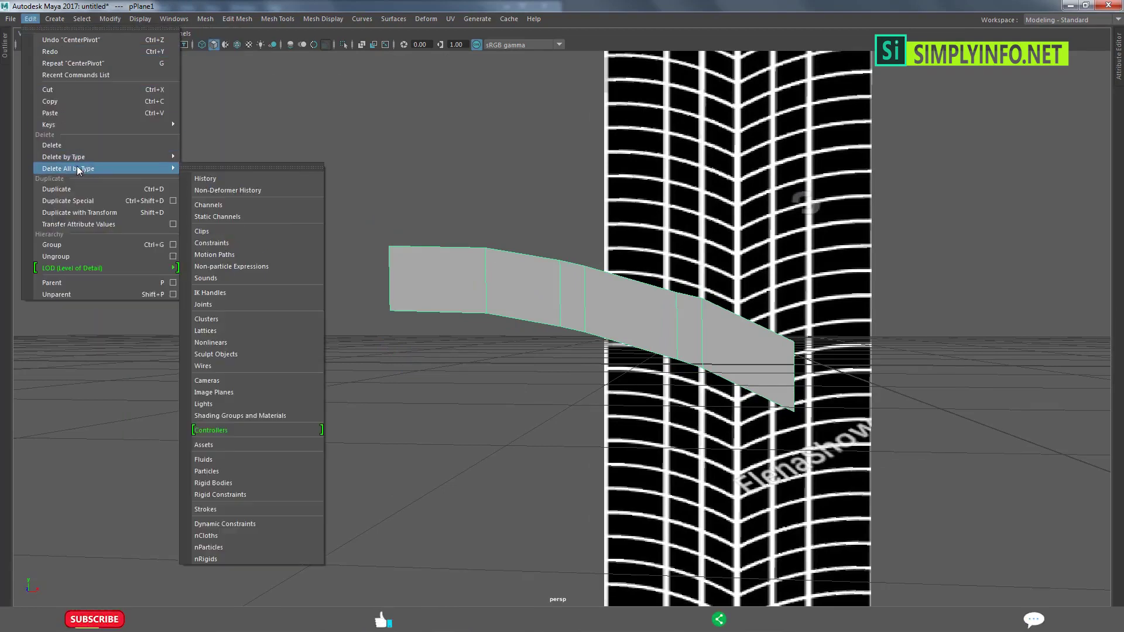
{"action": "left_click", "coordinate": [232, 179]}
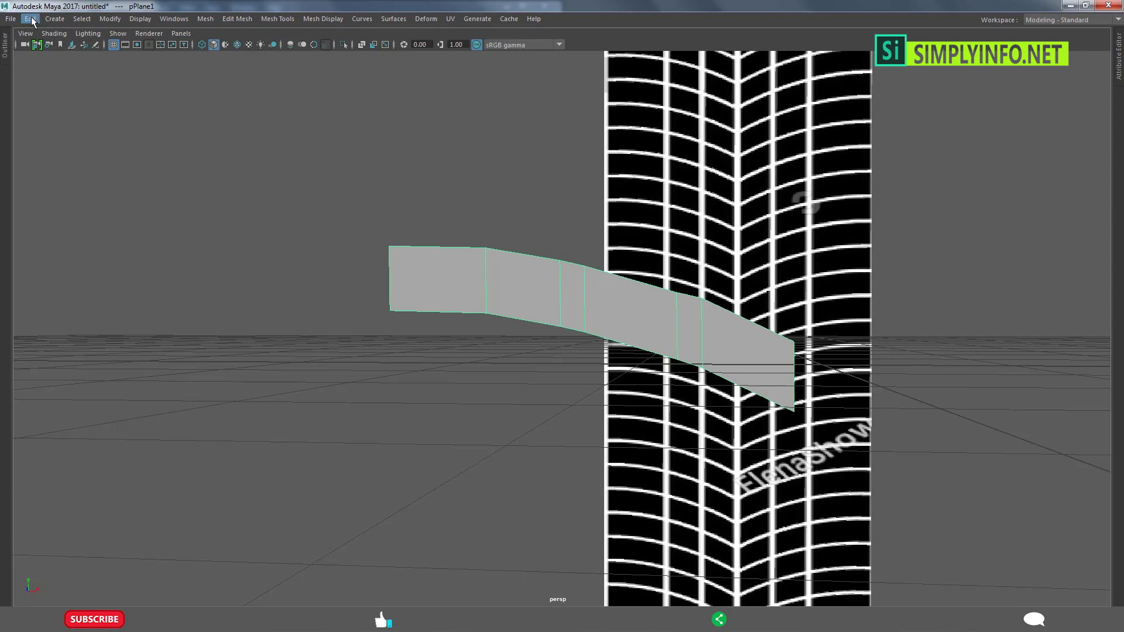
{"action": "left_click", "coordinate": [31, 19]}
Delete history again, then extrude the strip's whole top edge row and pull it upward.
{"action": "left_click", "coordinate": [226, 174]}
{"action": "right_click", "coordinate": [479, 299], "text": "shift"}
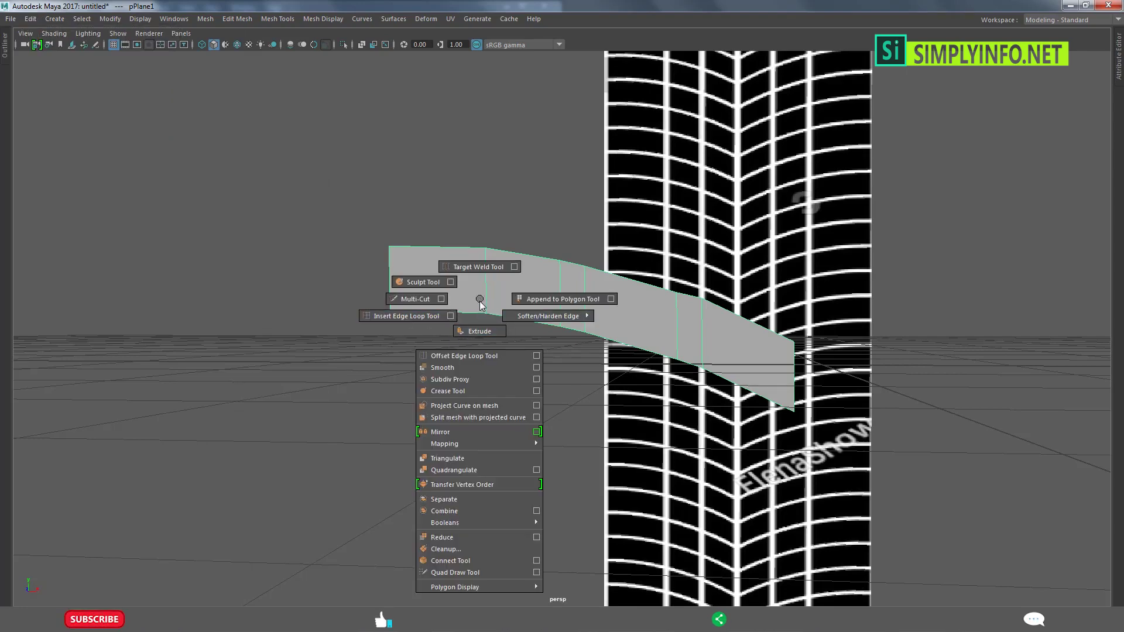
{"action": "double_click", "coordinate": [484, 249]}
{"action": "right_click_drag", "start_coordinate": [484, 250], "coordinate": [473, 327], "text": "shift"}
{"action": "mouse_move", "coordinate": [434, 362]}
{"action": "left_mouse_down"}
{"action": "mouse_move", "coordinate": [434, 351]}
{"action": "mouse_move", "coordinate": [504, 382]}
{"action": "mouse_move", "coordinate": [532, 376]}
{"action": "mouse_move", "coordinate": [357, 397]}
{"action": "left_mouse_up"}
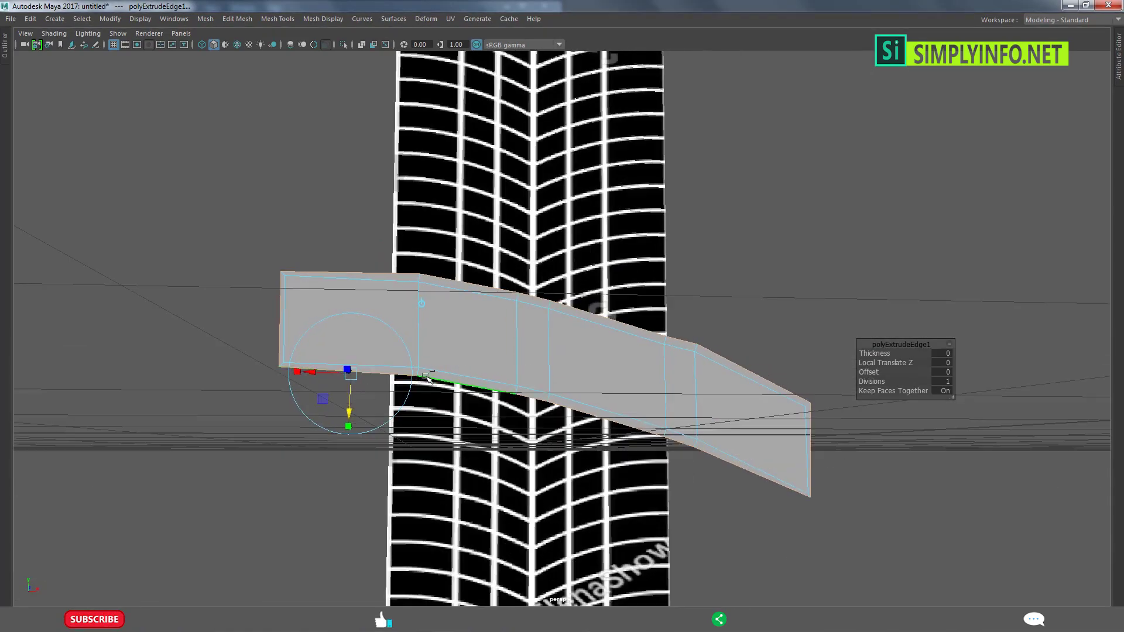
{"action": "middle_click_drag", "start_coordinate": [427, 377], "coordinate": [435, 315]}
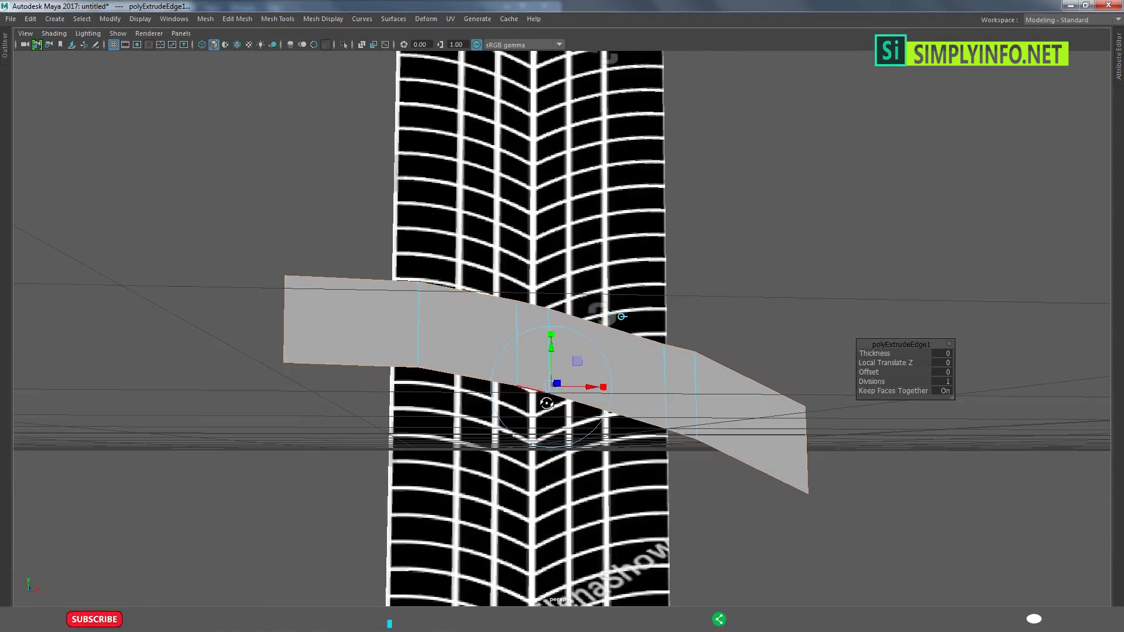
Adjust the extrusion height and raise the selected edges with the Move tool.
{"action": "left_click_drag", "start_coordinate": [421, 293], "coordinate": [566, 366], "text": "alt"}
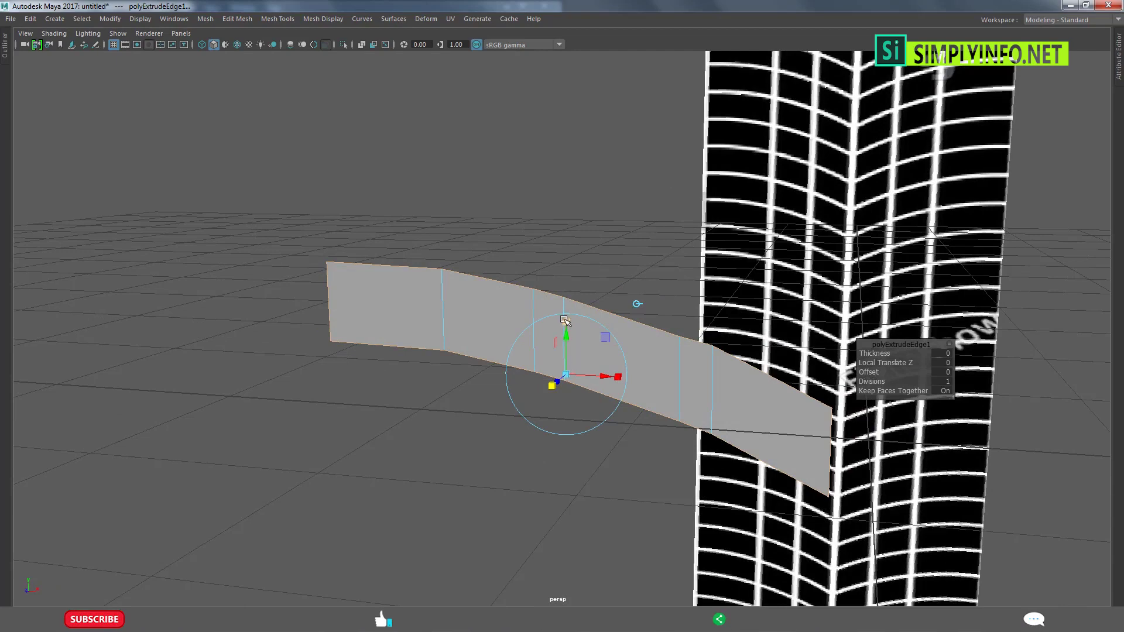
{"action": "left_click", "coordinate": [563, 321]}
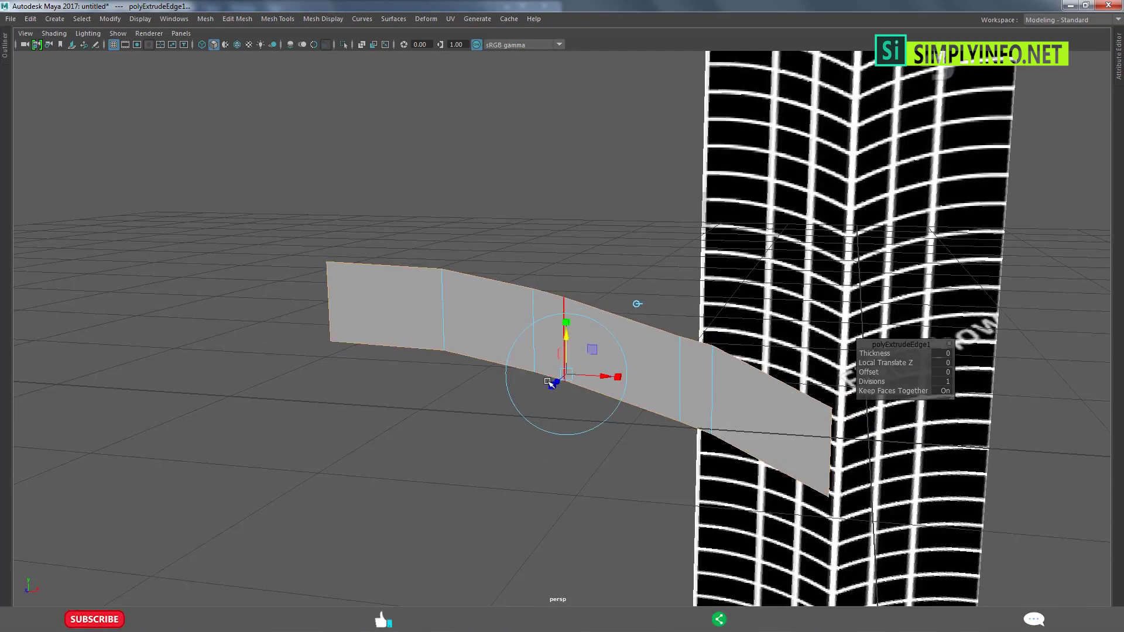
{"action": "left_click", "coordinate": [571, 374]}
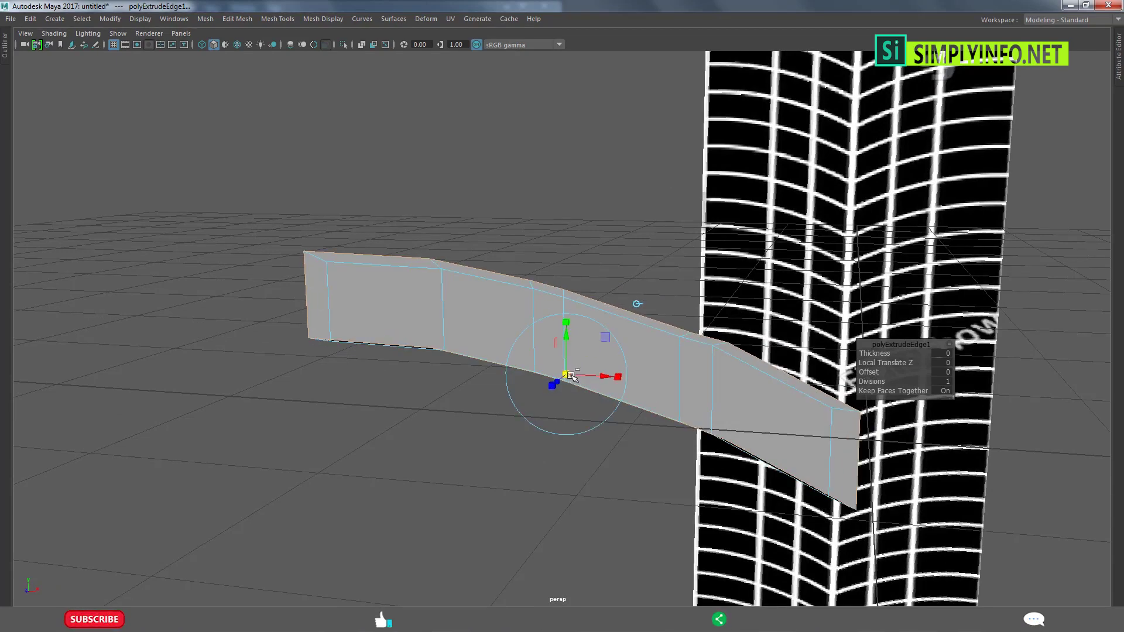
{"action": "key", "text": "q"}
{"action": "left_click_drag", "start_coordinate": [415, 379], "coordinate": [489, 380], "text": "alt"}
{"action": "key", "text": "w"}
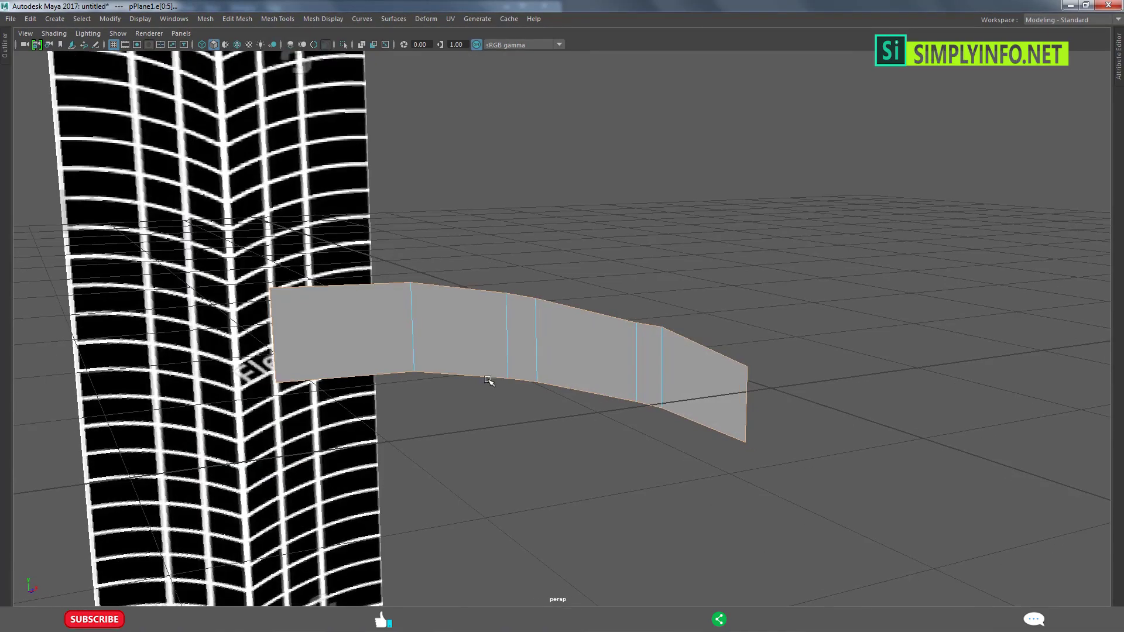
{"action": "left_click_drag", "start_coordinate": [535, 326], "coordinate": [549, 401]}
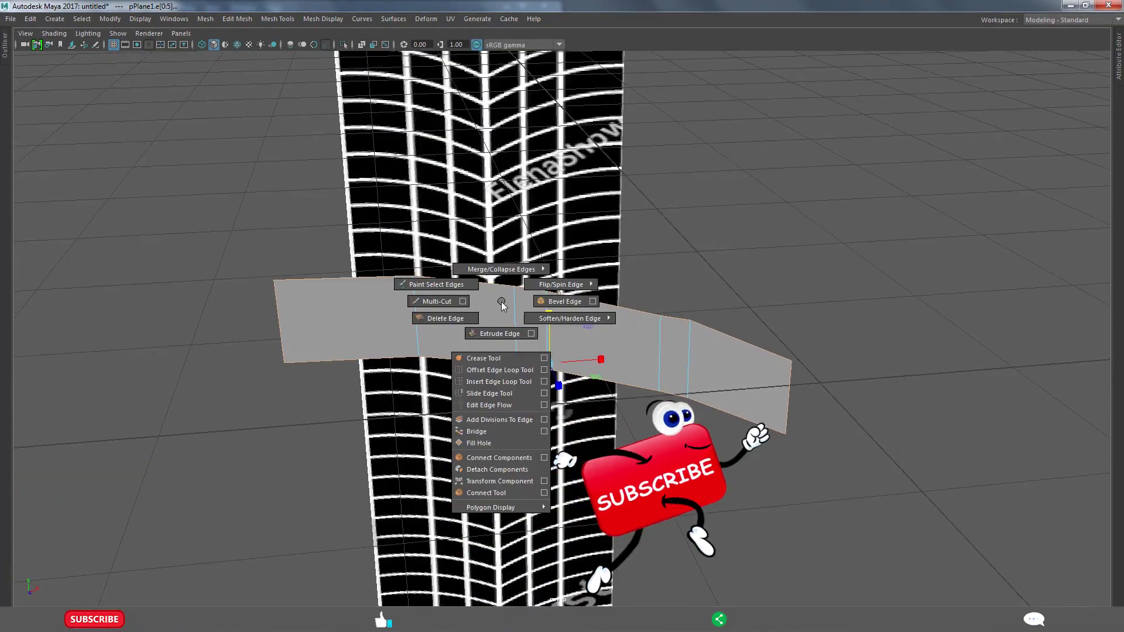
Extrude the selected edges again, try moving them, and undo the move.
{"action": "right_click_drag", "start_coordinate": [501, 304], "coordinate": [502, 331], "text": "shift"}
{"action": "left_click_drag", "start_coordinate": [421, 374], "coordinate": [349, 418], "text": "alt"}
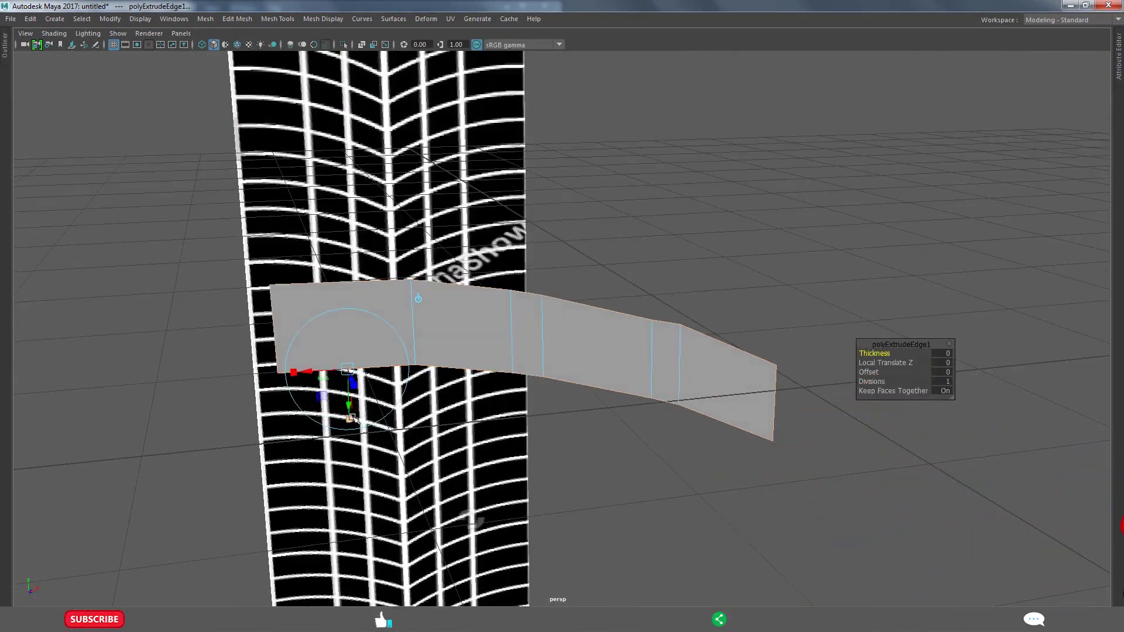
{"action": "key", "text": "w"}
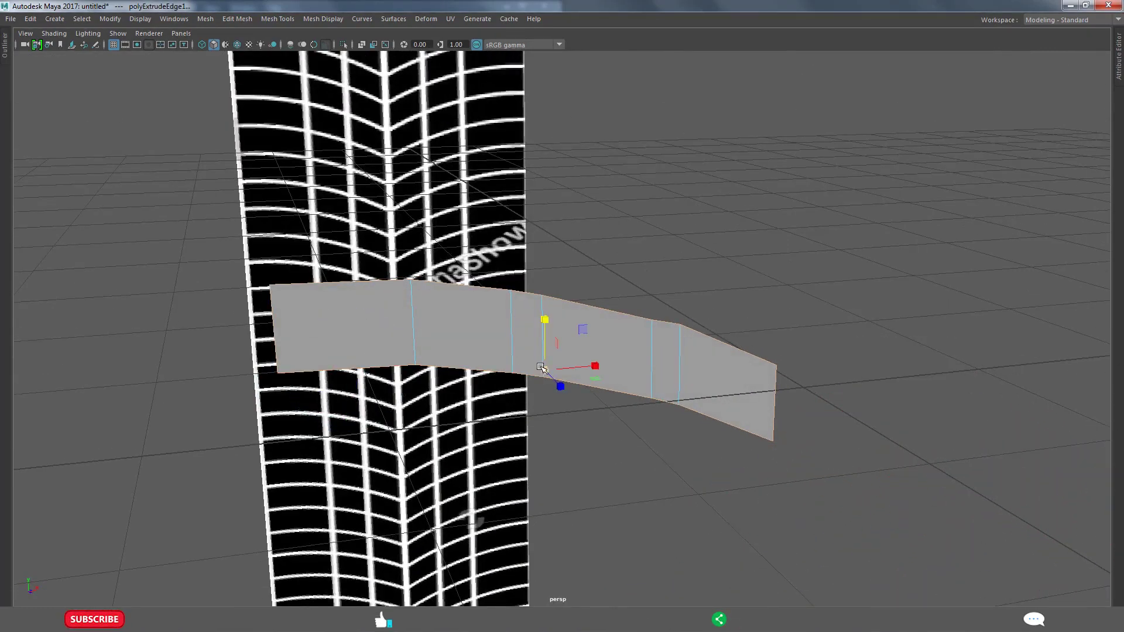
{"action": "left_click_drag", "start_coordinate": [547, 370], "coordinate": [561, 355], "text": "alt"}
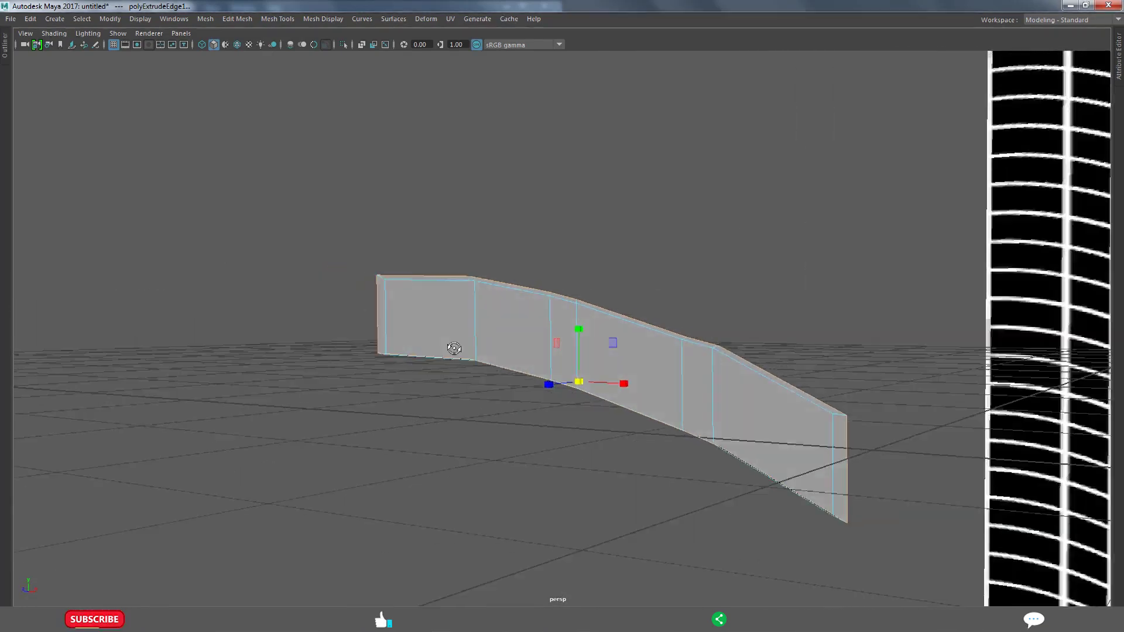
{"action": "key", "text": "ctrl+z"}
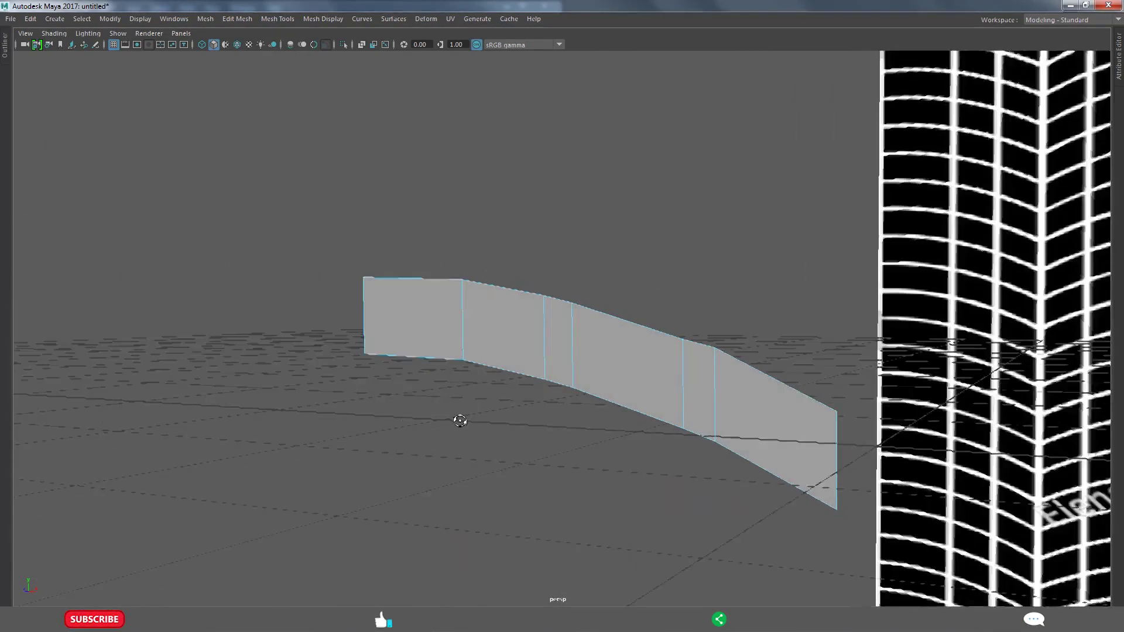
{"action": "mouse_move", "coordinate": [581, 338]}
{"action": "left_mouse_down", "text": "alt"}
{"action": "mouse_move", "coordinate": [456, 419]}
{"action": "mouse_move", "coordinate": [444, 364]}
{"action": "left_mouse_up", "text": "alt"}
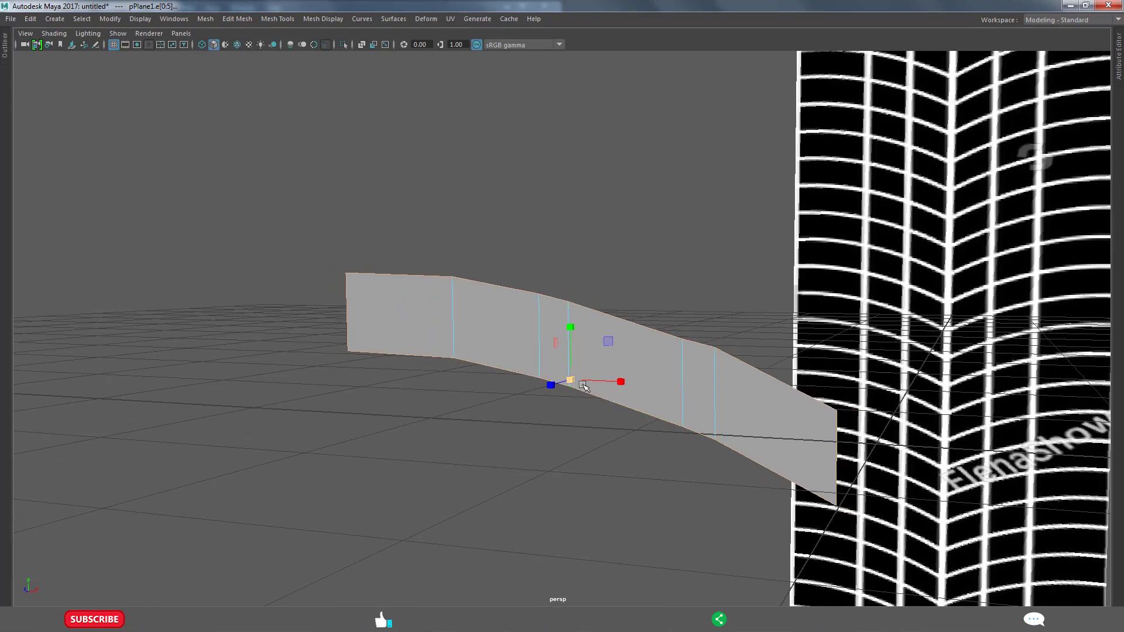
Extrude the edges with Ctrl+E and move the new band vertically.
{"action": "key", "text": "ctrl+e"}
{"action": "scroll", "coordinate": [389, 389], "scroll_direction": "up", "scroll_amount": 3}
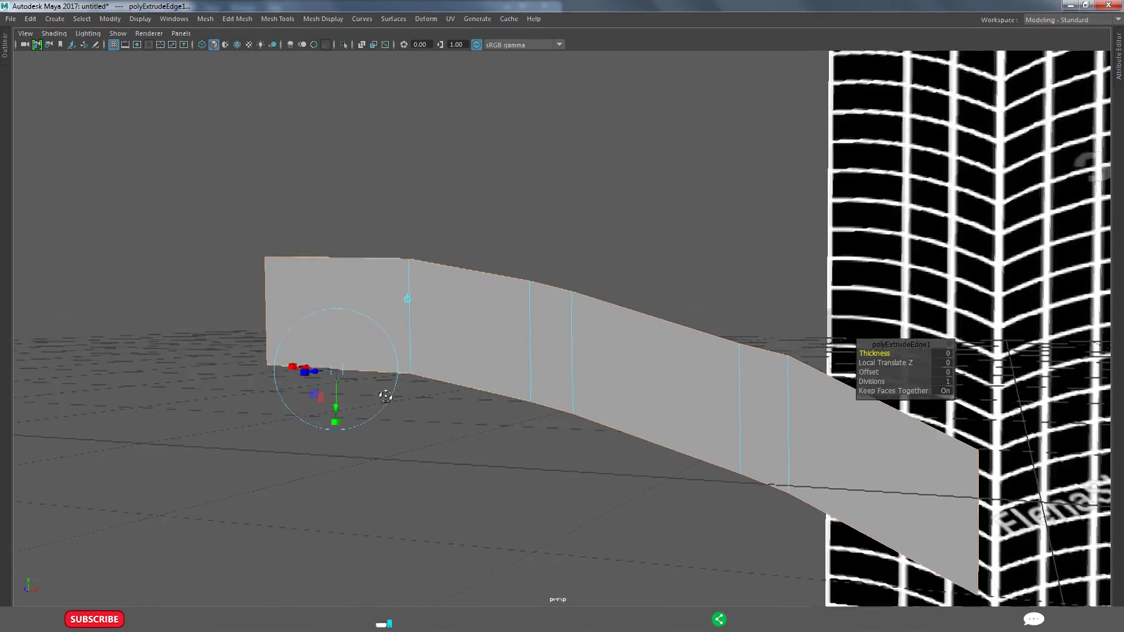
{"action": "scroll", "coordinate": [414, 440], "scroll_direction": "up", "scroll_amount": 3}
{"action": "scroll", "coordinate": [412, 425], "scroll_direction": "up", "scroll_amount": 3}
{"action": "scroll", "coordinate": [363, 398], "scroll_direction": "up", "scroll_amount": 2}
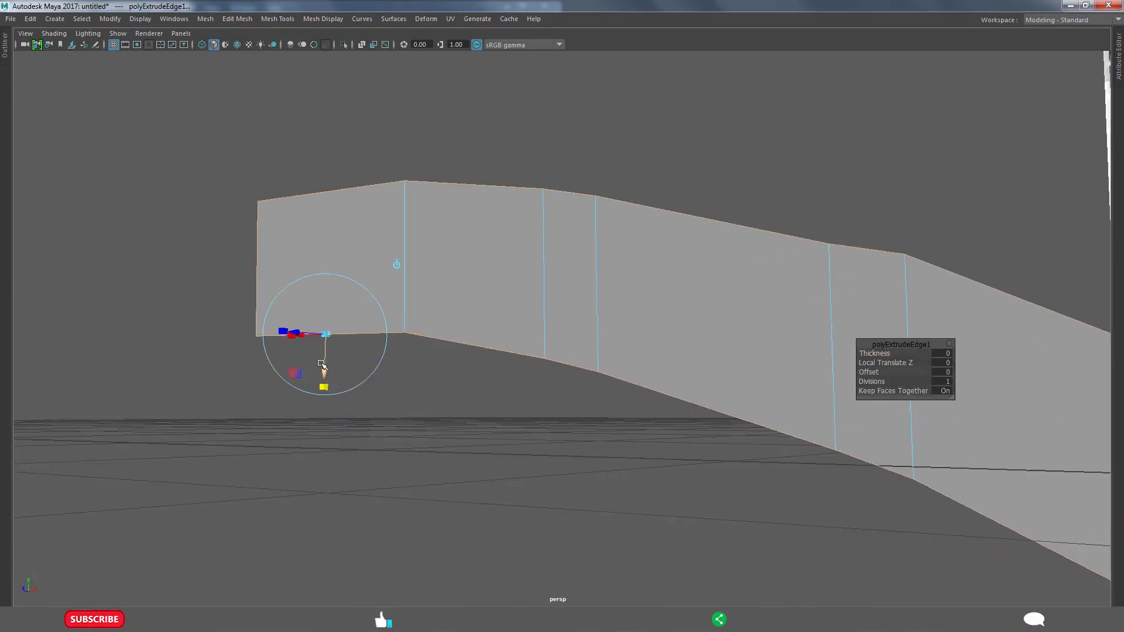
{"action": "left_click_drag", "start_coordinate": [324, 375], "coordinate": [325, 371]}
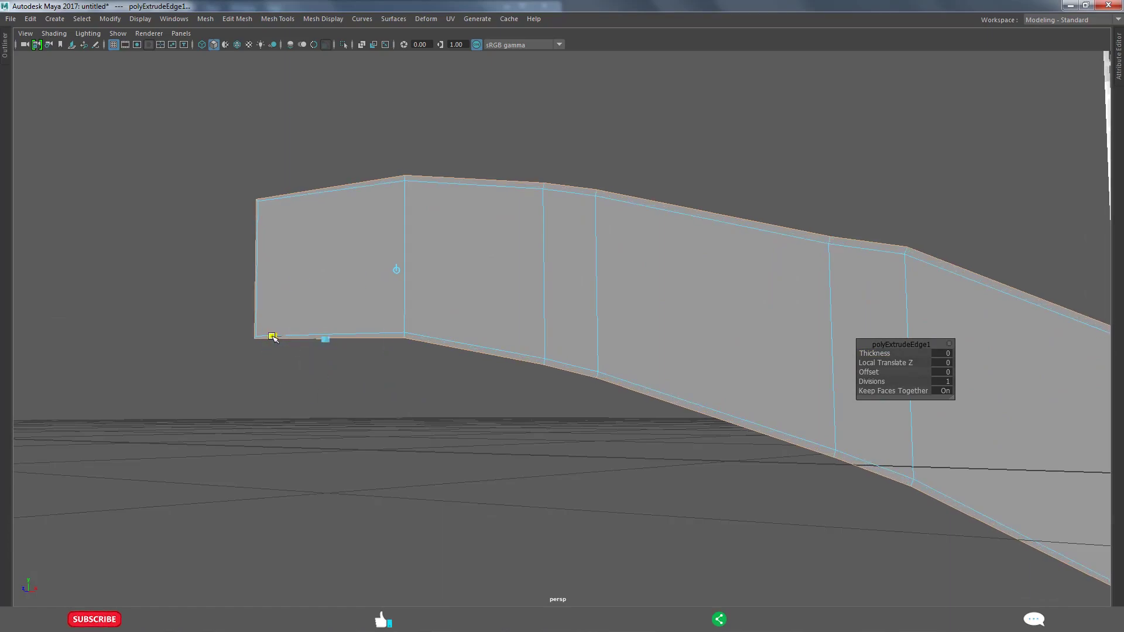
{"action": "mouse_move", "coordinate": [277, 338]}
{"action": "left_mouse_down", "text": "alt"}
{"action": "mouse_move", "coordinate": [231, 344]}
{"action": "mouse_move", "coordinate": [110, 294]}
{"action": "left_mouse_up", "text": "alt"}
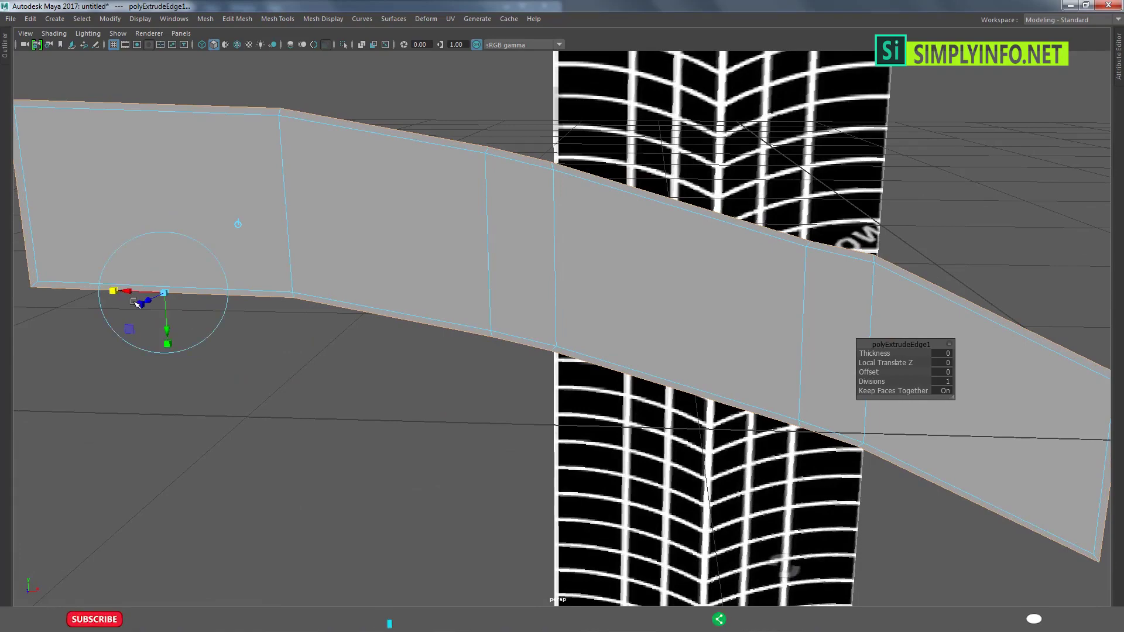
{"action": "mouse_move", "coordinate": [394, 382]}
{"action": "left_mouse_down", "text": "alt"}
{"action": "mouse_move", "coordinate": [381, 381]}
{"action": "mouse_move", "coordinate": [391, 361]}
{"action": "left_mouse_up", "text": "alt"}
Adjust the left-end edge and band height, undo the last move, and return to the front view.
{"action": "left_click_drag", "start_coordinate": [206, 313], "coordinate": [206, 314]}
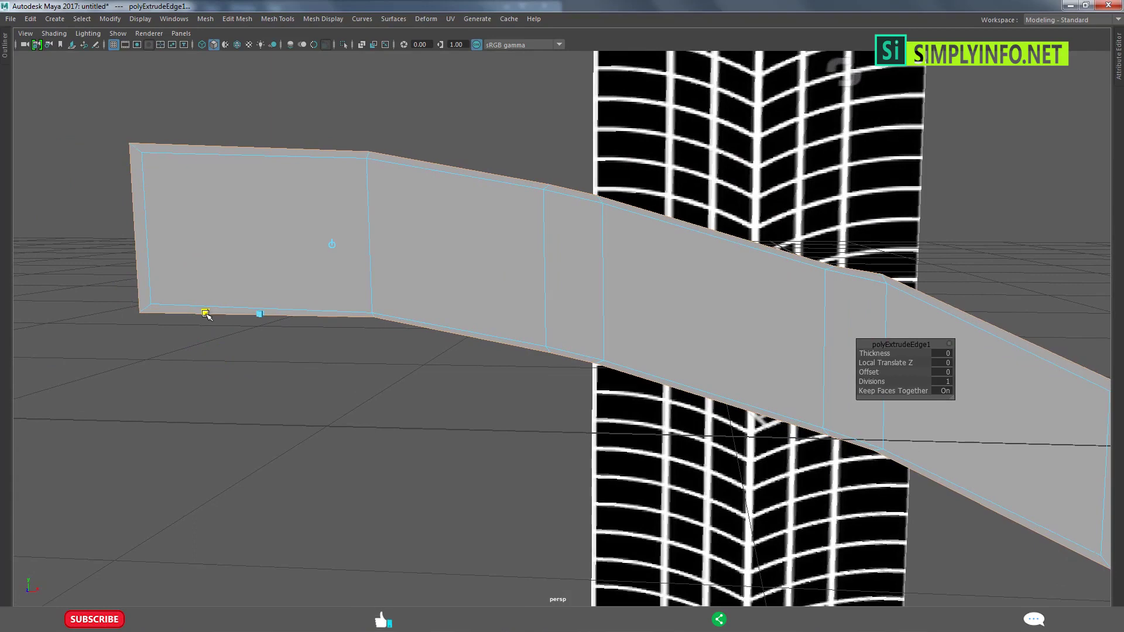
{"action": "right_click_drag", "start_coordinate": [561, 409], "coordinate": [467, 275], "text": "alt"}
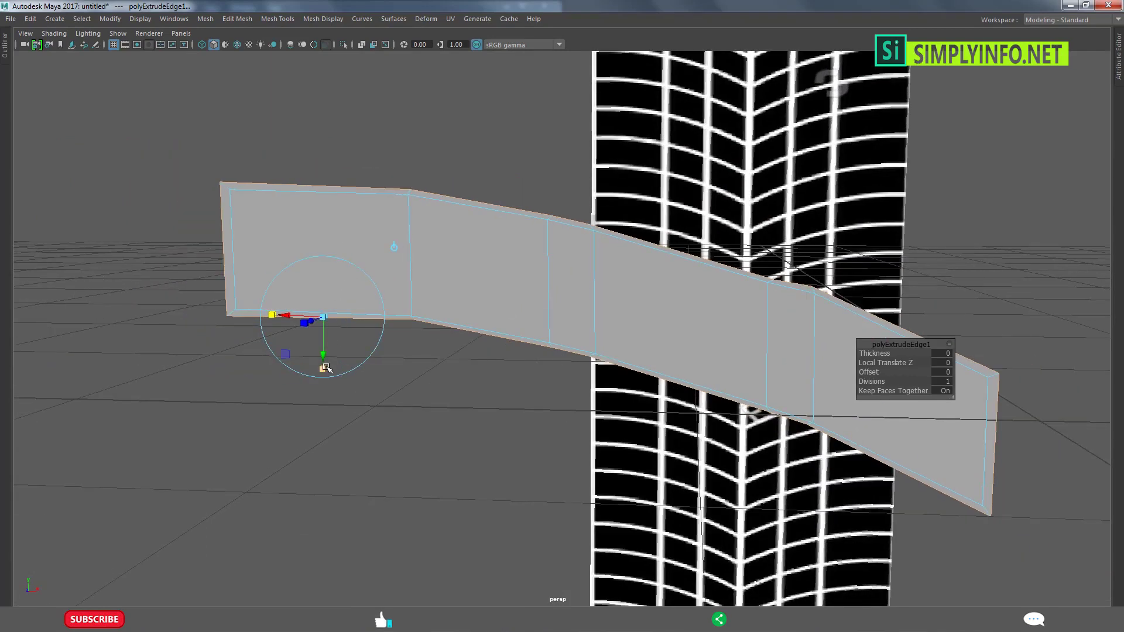
{"action": "left_click_drag", "start_coordinate": [326, 368], "coordinate": [325, 358]}
{"action": "key", "text": "ctrl+z"}
{"action": "key", "text": "ctrl+z"}
{"action": "key", "text": "ctrl+z"}
{"action": "key", "text": "ctrl+z"}
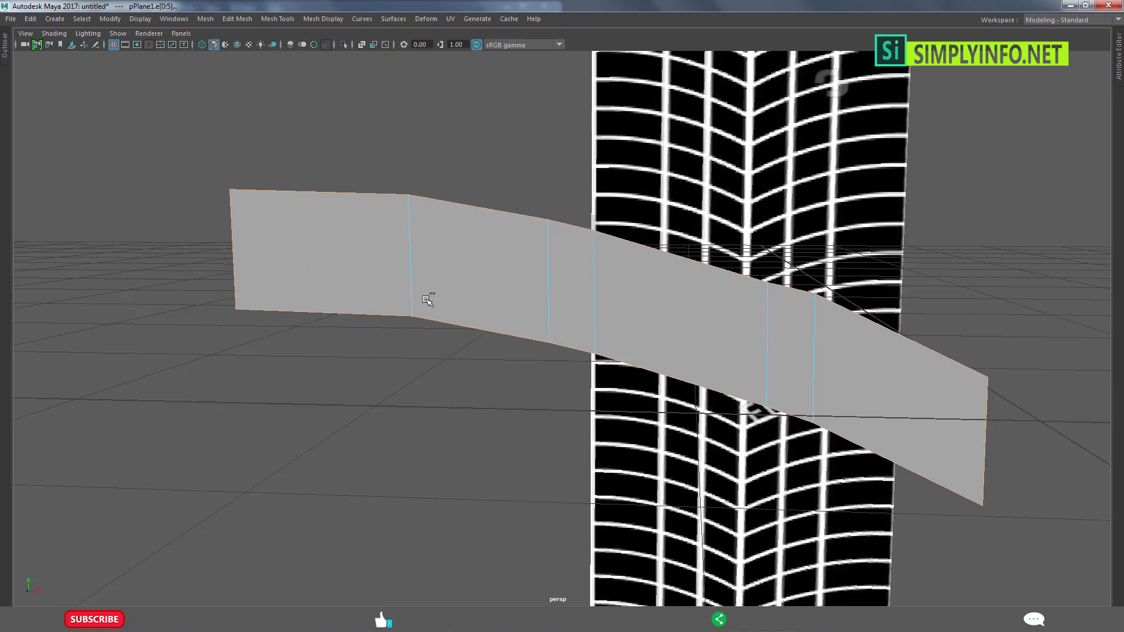
{"action": "key", "text": "space"}
{"action": "key", "text": "space"}
Select pPlane1 as an object and snap its pivot to the strip's lower edge.
{"action": "scroll", "coordinate": [410, 416], "scroll_direction": "down", "scroll_amount": 3}
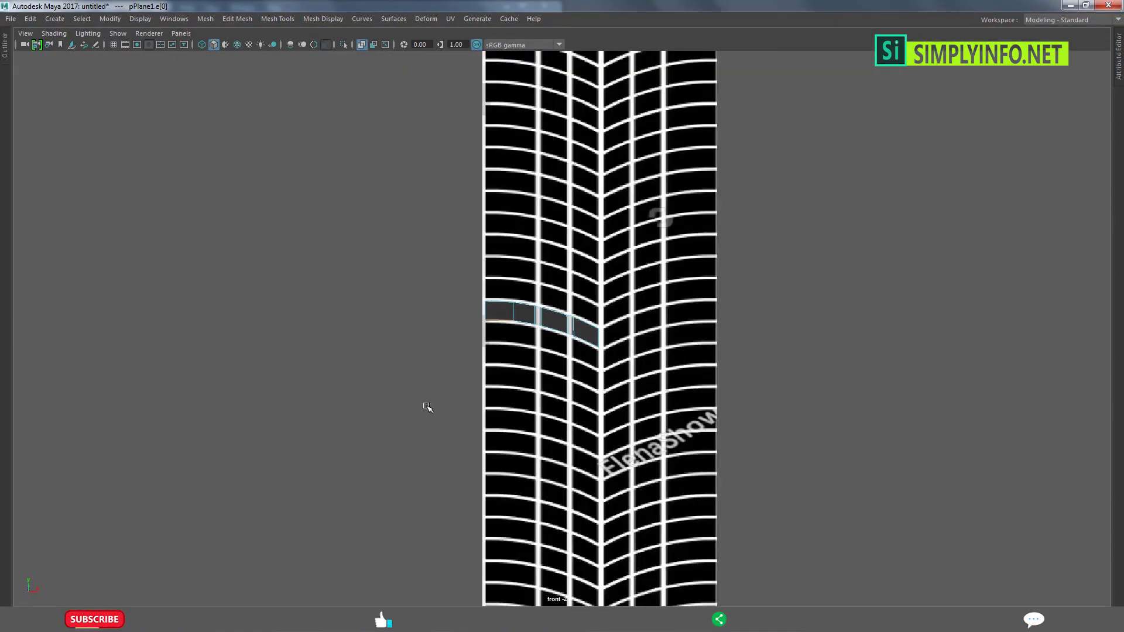
{"action": "scroll", "coordinate": [468, 409], "scroll_direction": "up", "scroll_amount": 2}
{"action": "scroll", "coordinate": [499, 410], "scroll_direction": "up", "scroll_amount": 5}
{"action": "left_click", "coordinate": [400, 317]}
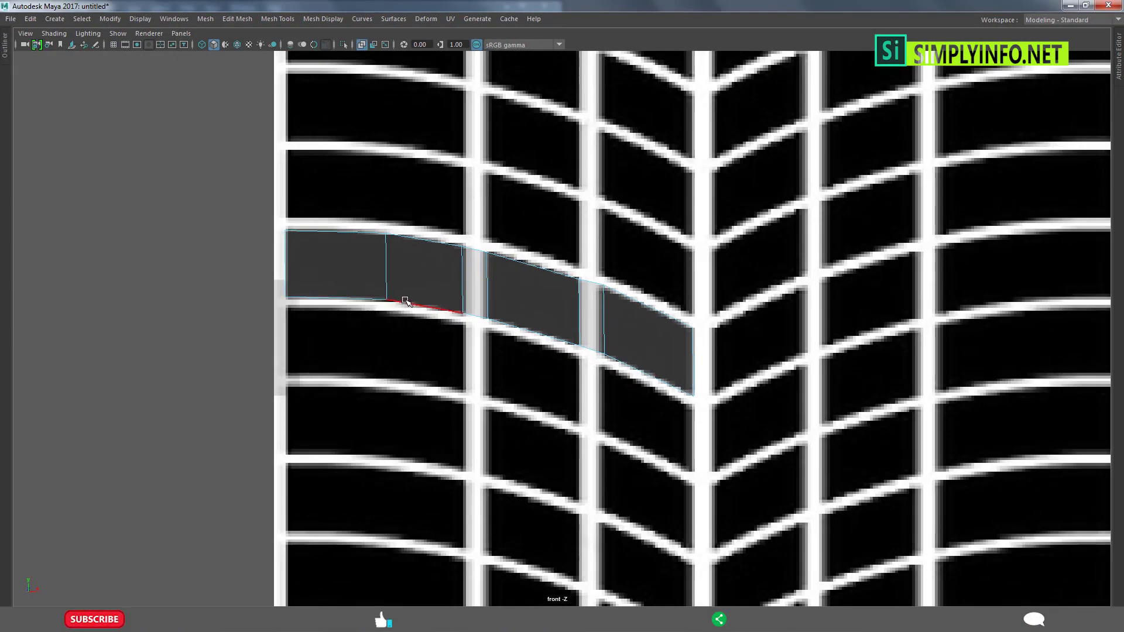
{"action": "key", "text": "F8"}
{"action": "scroll", "coordinate": [572, 369], "scroll_direction": "up", "scroll_amount": 3}
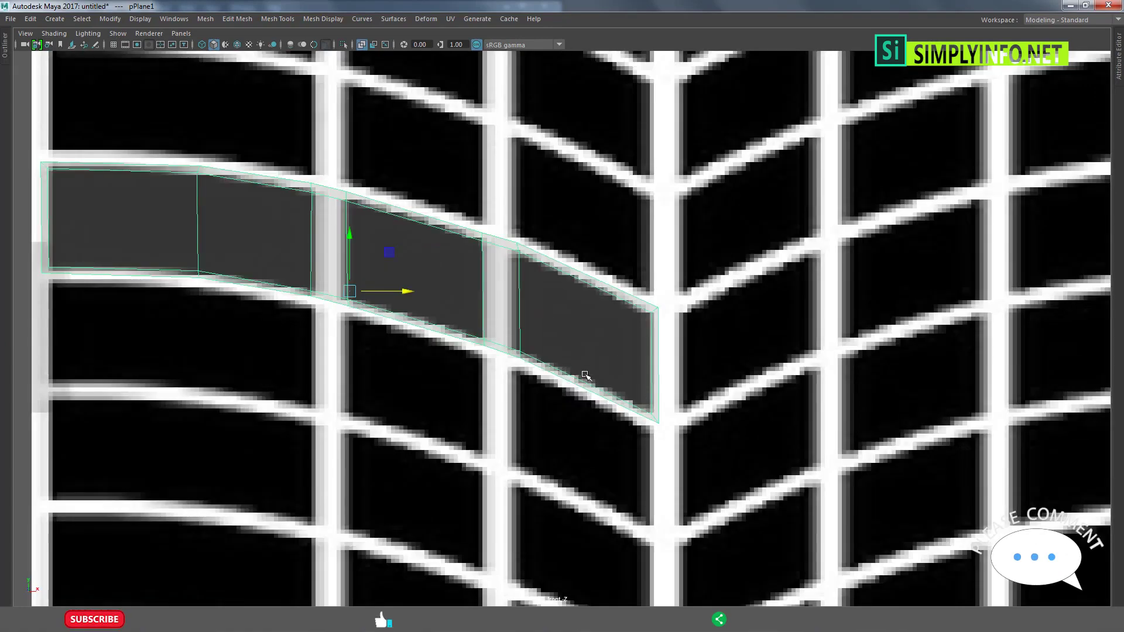
{"action": "scroll", "coordinate": [585, 374], "scroll_direction": "down", "scroll_amount": 5}
{"action": "scroll", "coordinate": [520, 326], "scroll_direction": "up", "scroll_amount": 1}
{"action": "scroll", "coordinate": [512, 338], "scroll_direction": "up", "scroll_amount": 2}
{"action": "scroll", "coordinate": [573, 354], "scroll_direction": "up", "scroll_amount": 2}
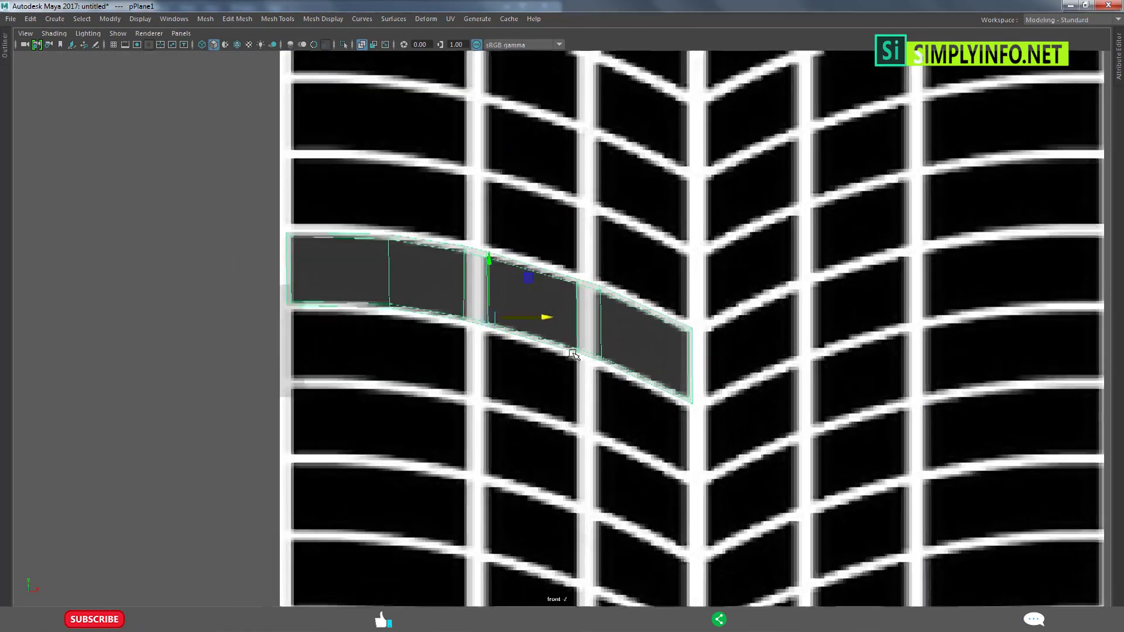
{"action": "scroll", "coordinate": [557, 335], "scroll_direction": "up", "scroll_amount": 1}
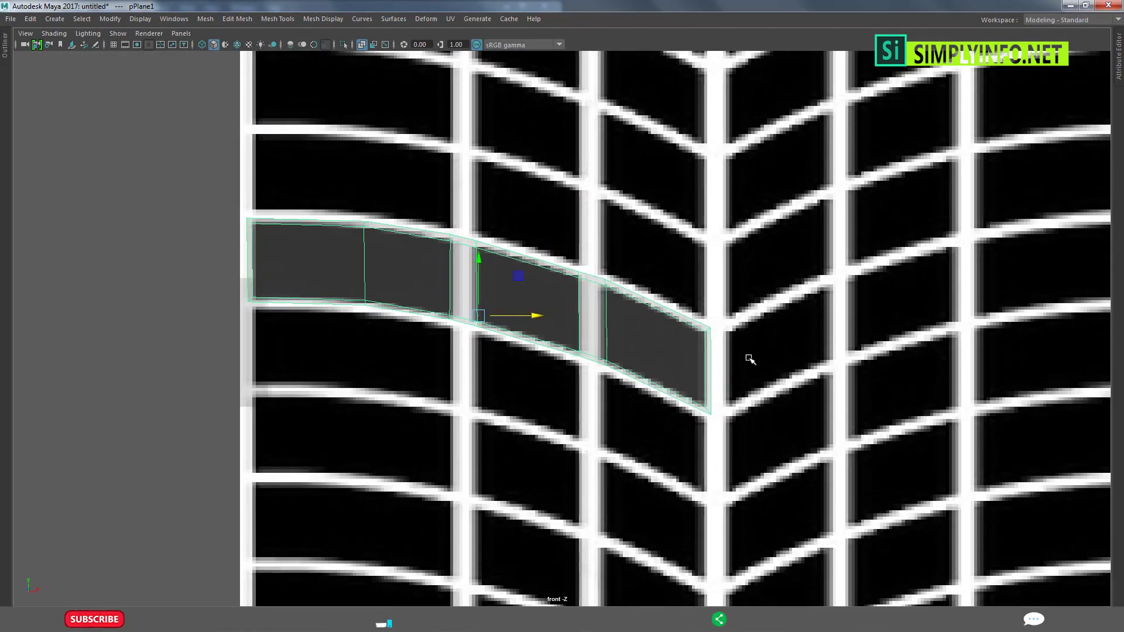
{"action": "scroll", "coordinate": [571, 367], "scroll_direction": "up", "scroll_amount": 1}
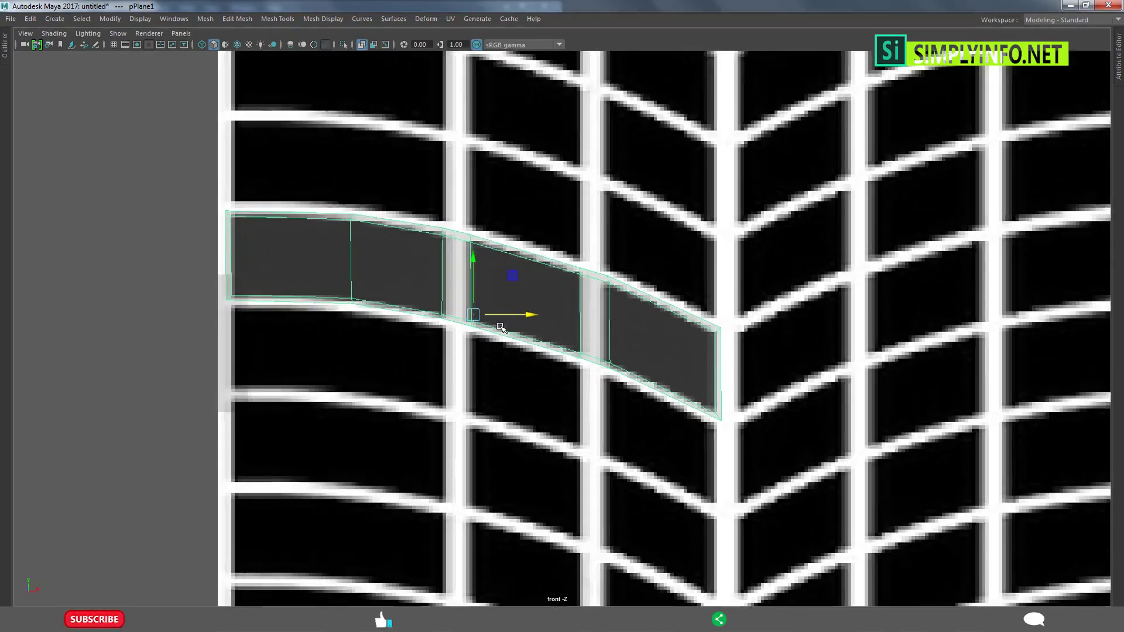
{"action": "scroll", "coordinate": [501, 326], "scroll_direction": "up", "scroll_amount": 1}
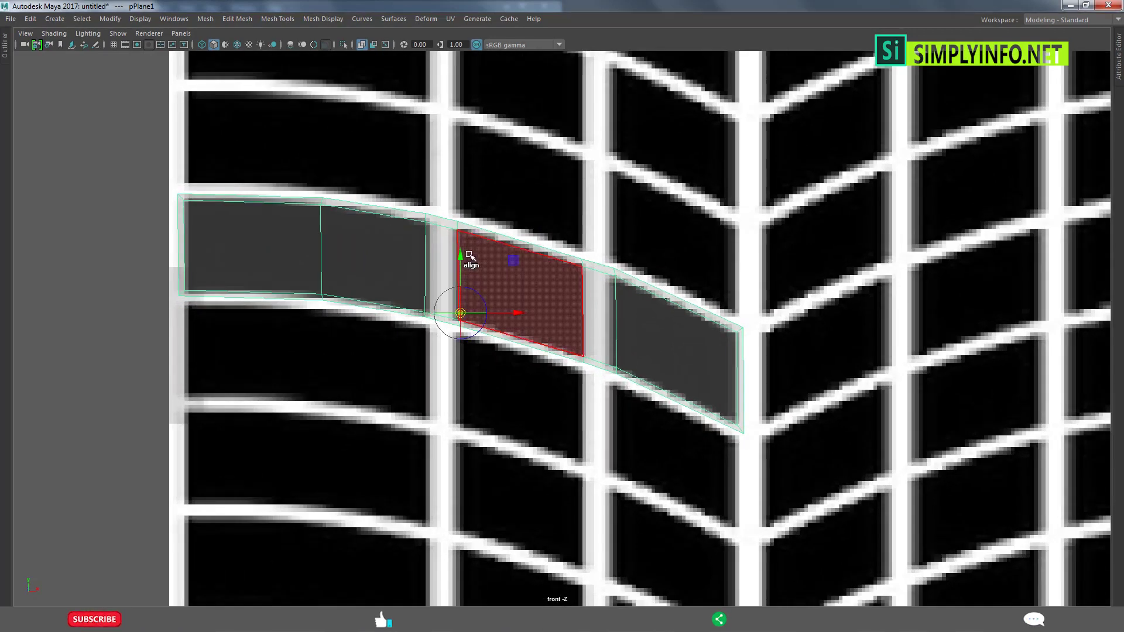
{"action": "left_click", "coordinate": [462, 253]}
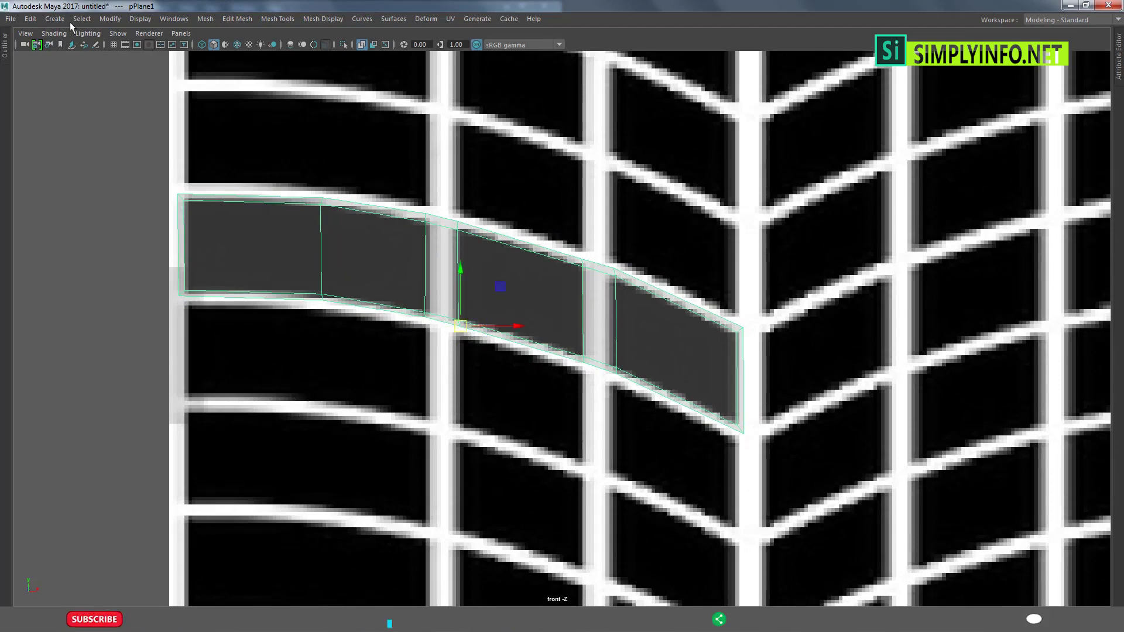
Create a mirrored Duplicate Special copy of the plane, then undo it.
{"action": "left_click", "coordinate": [30, 19]}
{"action": "left_click", "coordinate": [63, 200]}
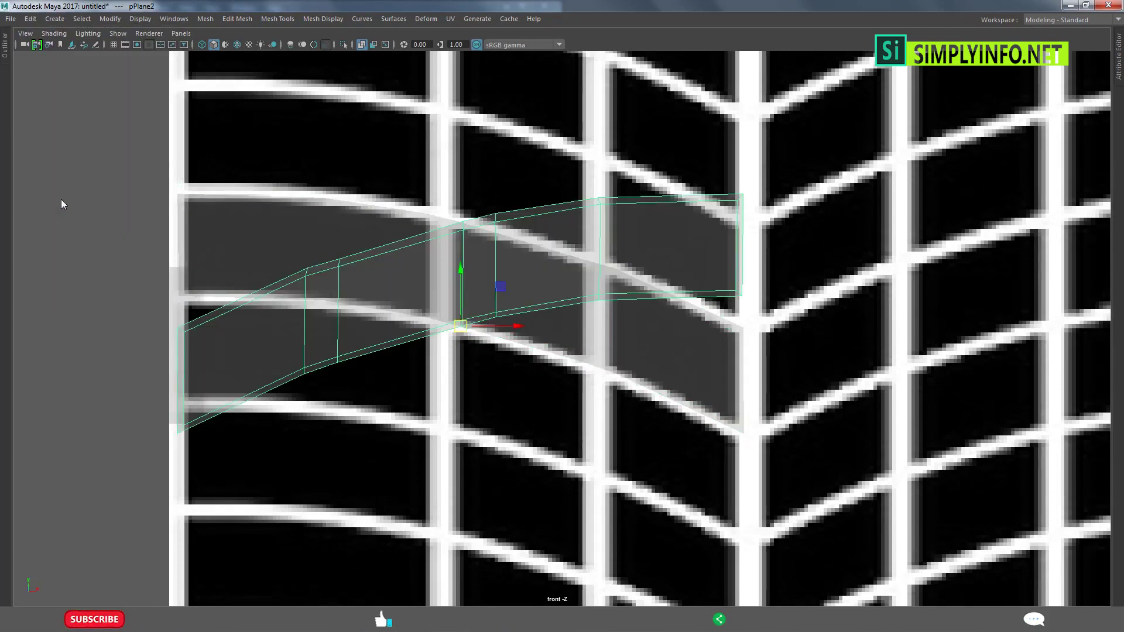
{"action": "key", "text": "ctrl+z"}
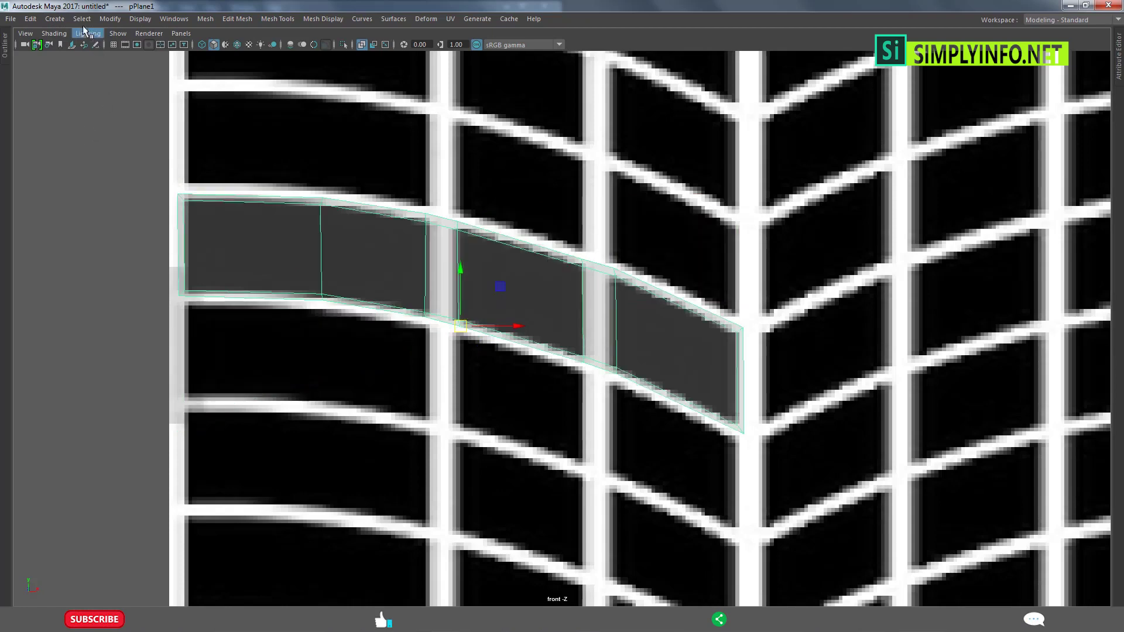
Apply Duplicate Special with Scale Y -1 twice, producing pPlane2 and a downward-flipped pPlane3.
{"action": "left_click", "coordinate": [82, 18]}
{"action": "left_click", "coordinate": [90, 24]}
{"action": "left_click", "coordinate": [118, 24]}
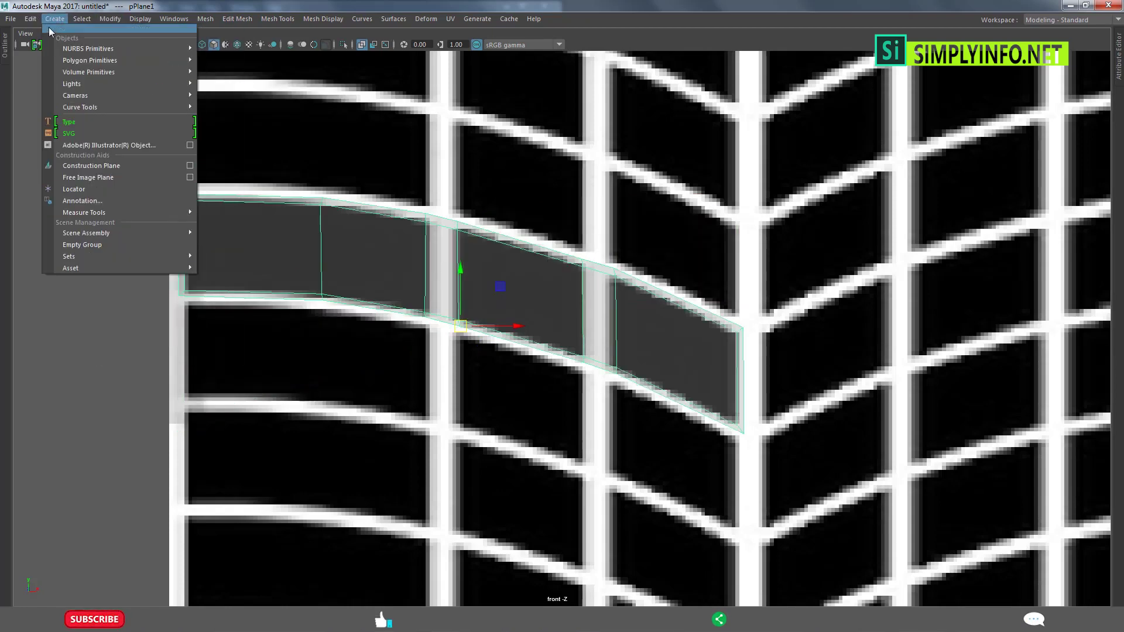
{"action": "mouse_move", "coordinate": [29, 18]}
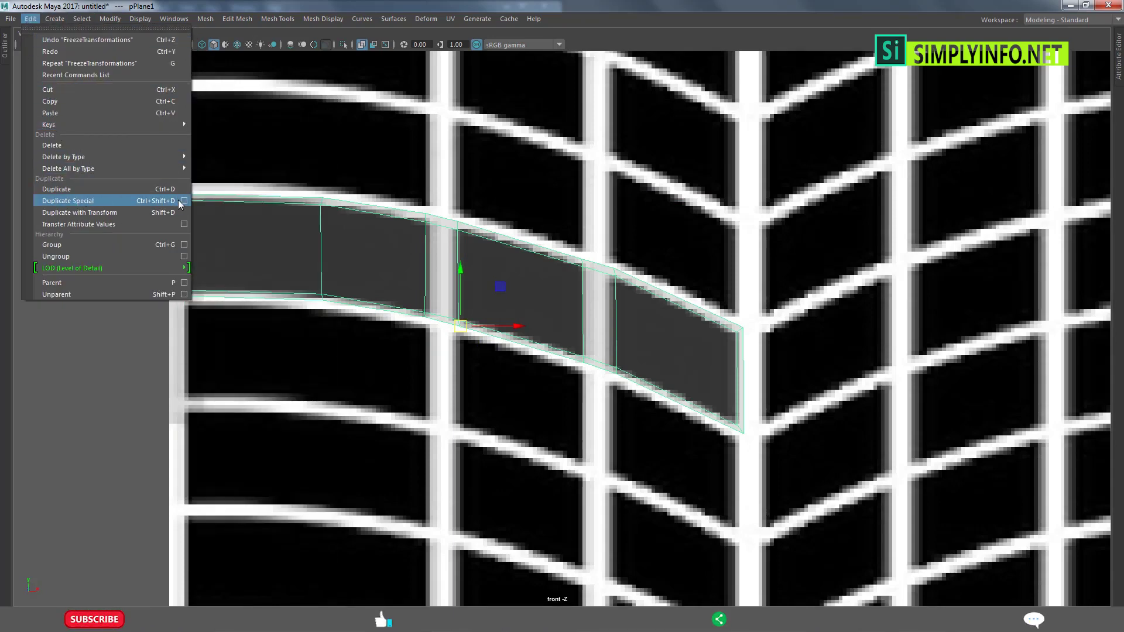
{"action": "left_click", "coordinate": [182, 201]}
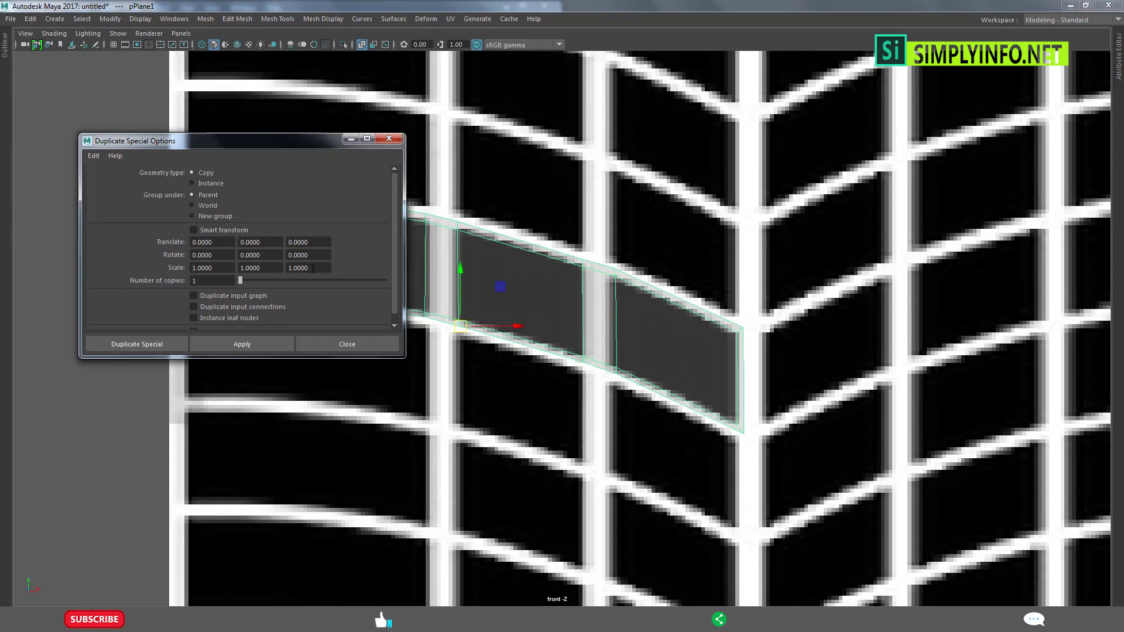
{"action": "type", "text": "-"}
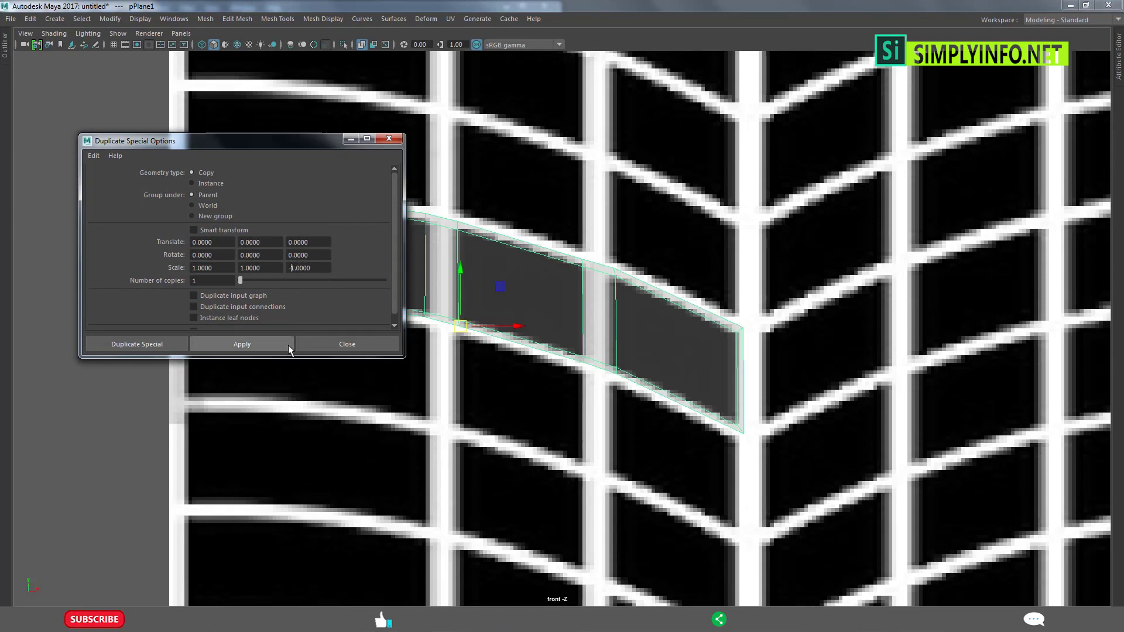
{"action": "left_click", "coordinate": [269, 345]}
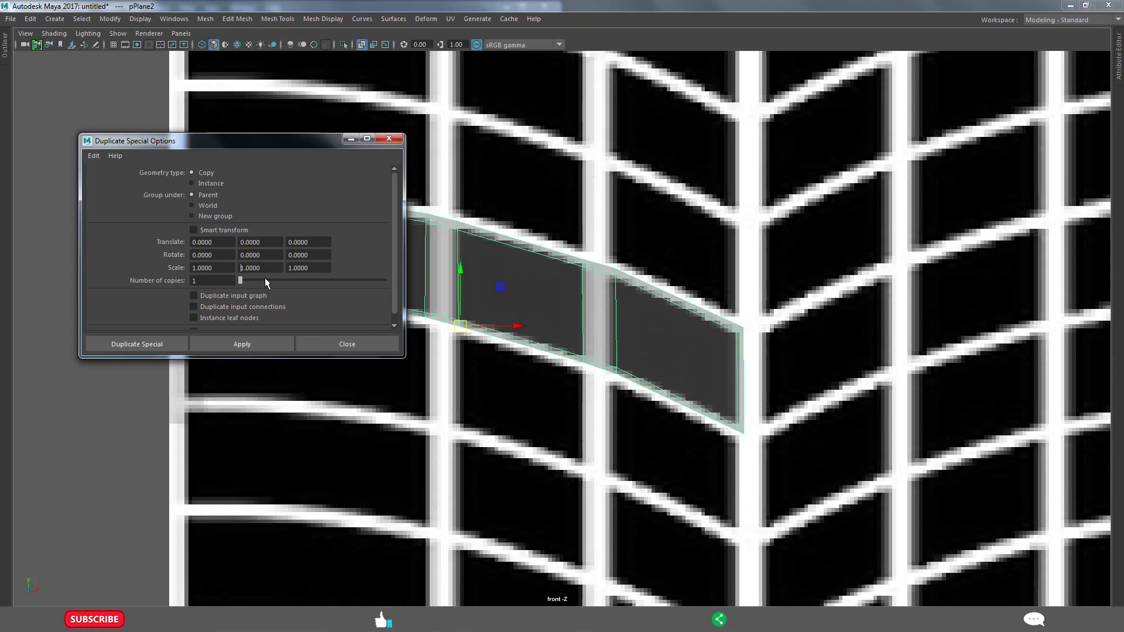
{"action": "left_click", "coordinate": [257, 343]}
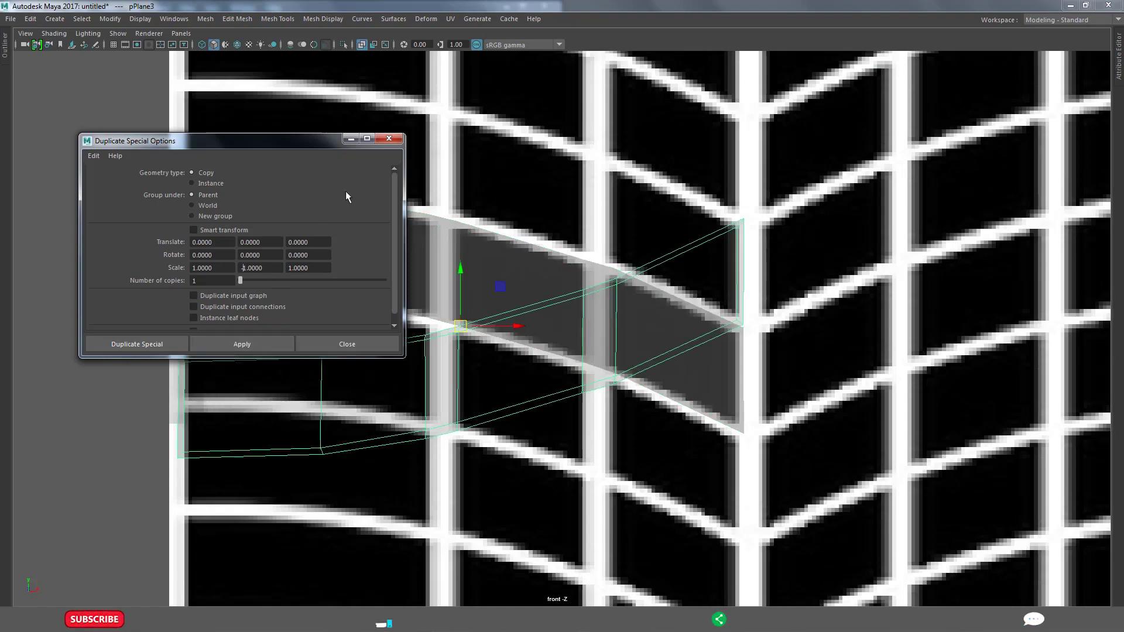
Undo the last copy, move the remaining copy onto the next tread row, and nudge the upper strip.
{"action": "left_click", "coordinate": [349, 139]}
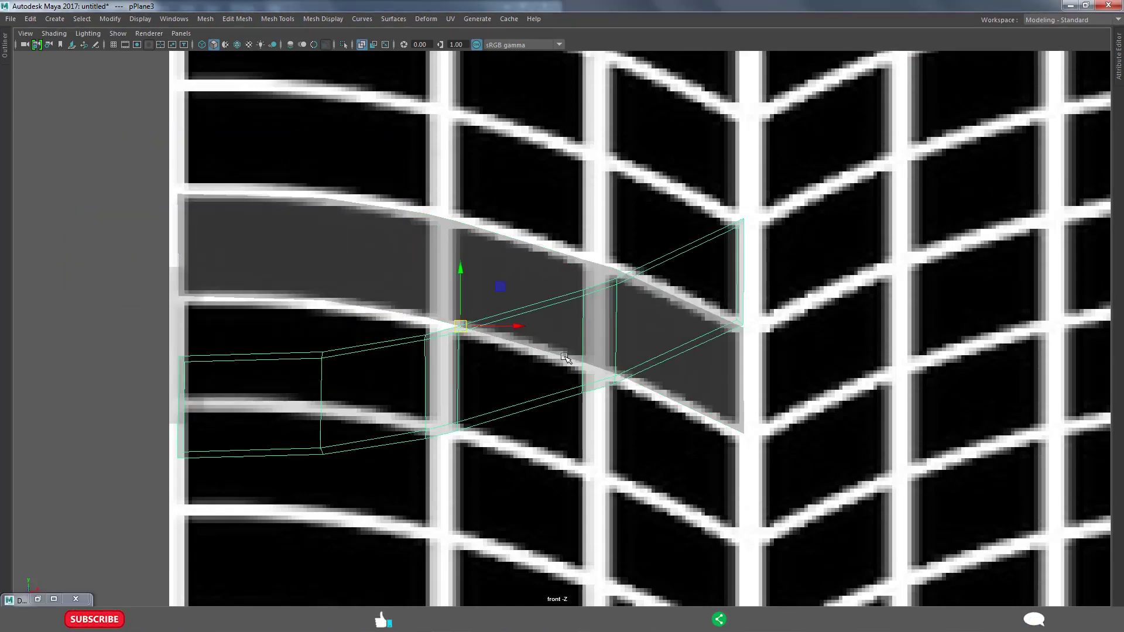
{"action": "key", "text": "ctrl+z"}
{"action": "left_click", "coordinate": [515, 331]}
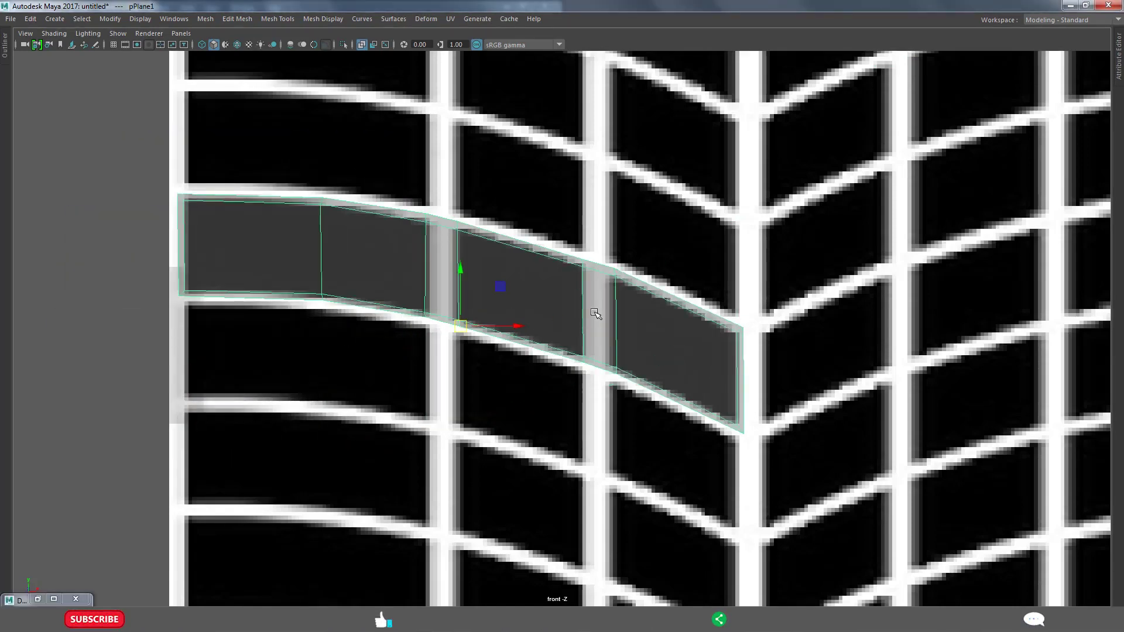
{"action": "left_click", "coordinate": [500, 293]}
{"action": "left_click_drag", "start_coordinate": [474, 285], "coordinate": [444, 375]}
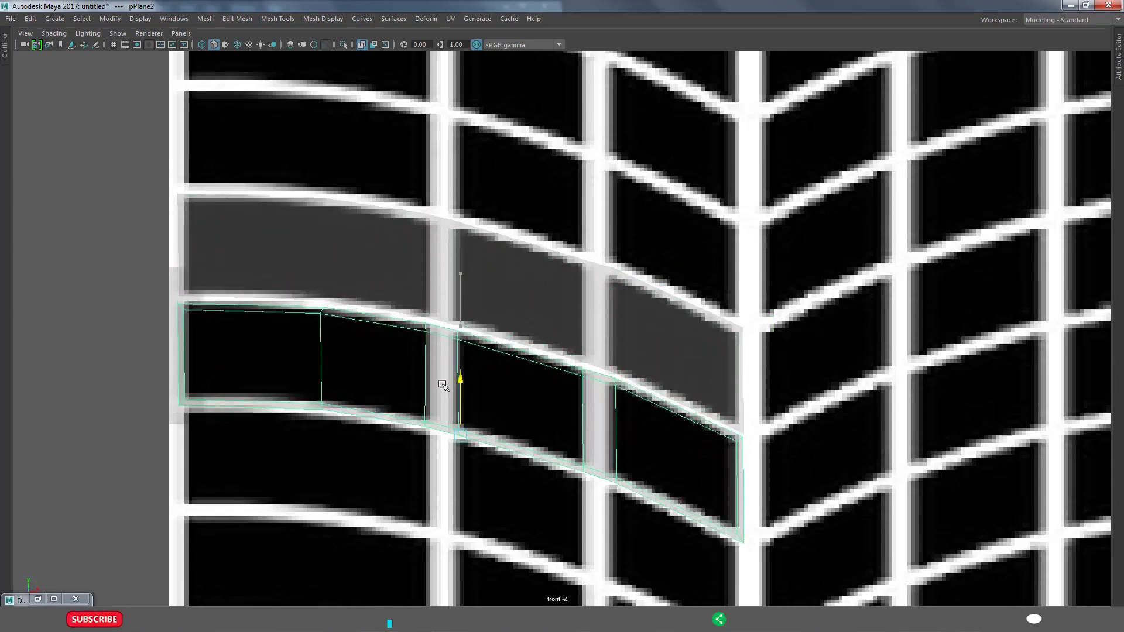
{"action": "left_click", "coordinate": [462, 280]}
{"action": "scroll", "coordinate": [461, 280], "scroll_direction": "down", "scroll_amount": 2}
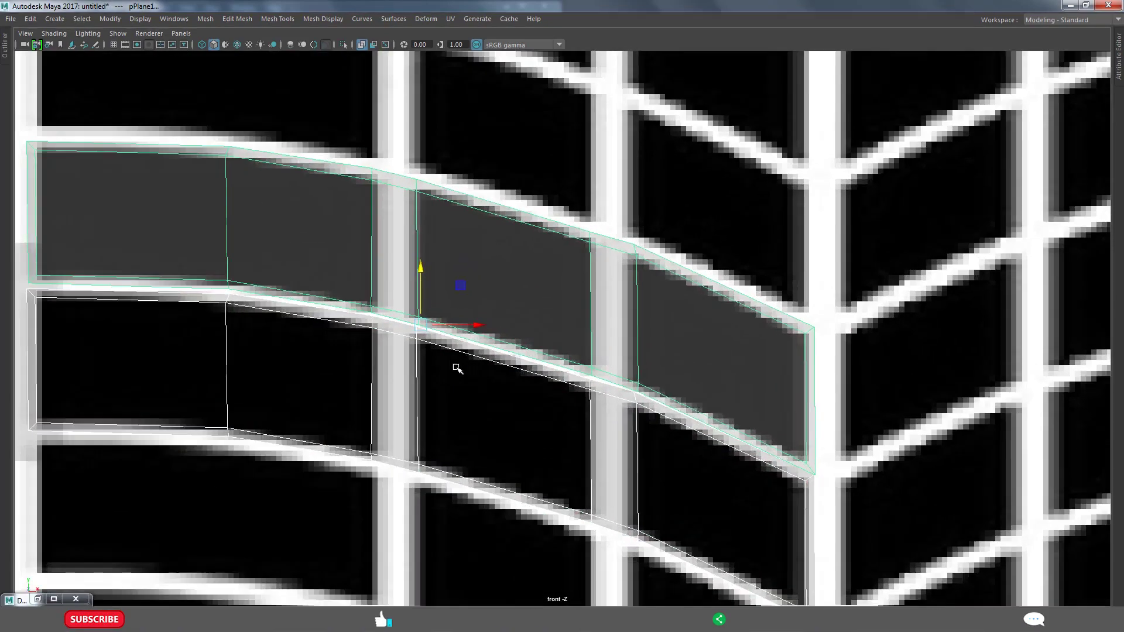
{"action": "scroll", "coordinate": [456, 369], "scroll_direction": "down", "scroll_amount": 1}
{"action": "scroll", "coordinate": [499, 316], "scroll_direction": "down", "scroll_amount": 1}
{"action": "scroll", "coordinate": [532, 291], "scroll_direction": "down", "scroll_amount": 1}
{"action": "scroll", "coordinate": [546, 350], "scroll_direction": "up", "scroll_amount": 1}
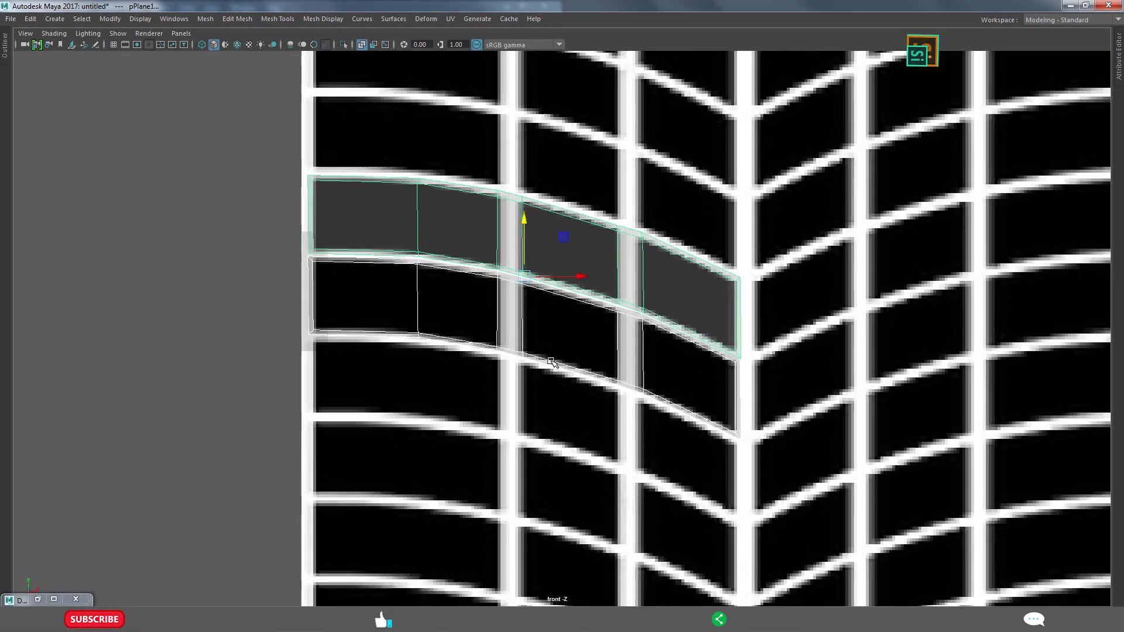
{"action": "scroll", "coordinate": [549, 361], "scroll_direction": "up", "scroll_amount": 1}
{"action": "scroll", "coordinate": [550, 361], "scroll_direction": "up", "scroll_amount": 1}
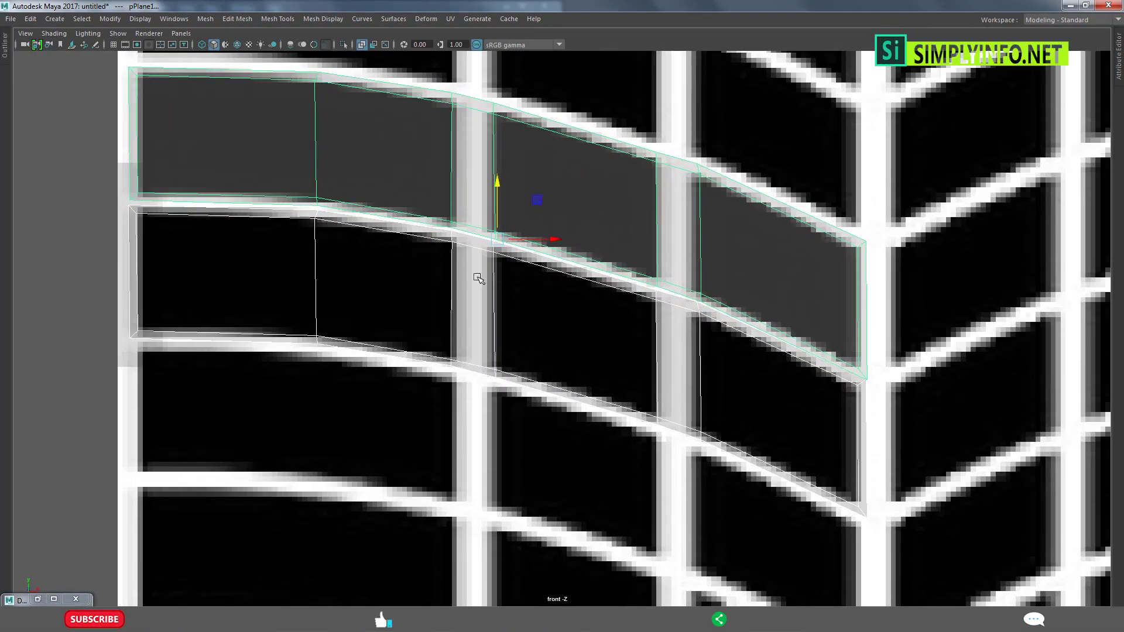
{"action": "left_click_drag", "start_coordinate": [494, 192], "coordinate": [498, 187]}
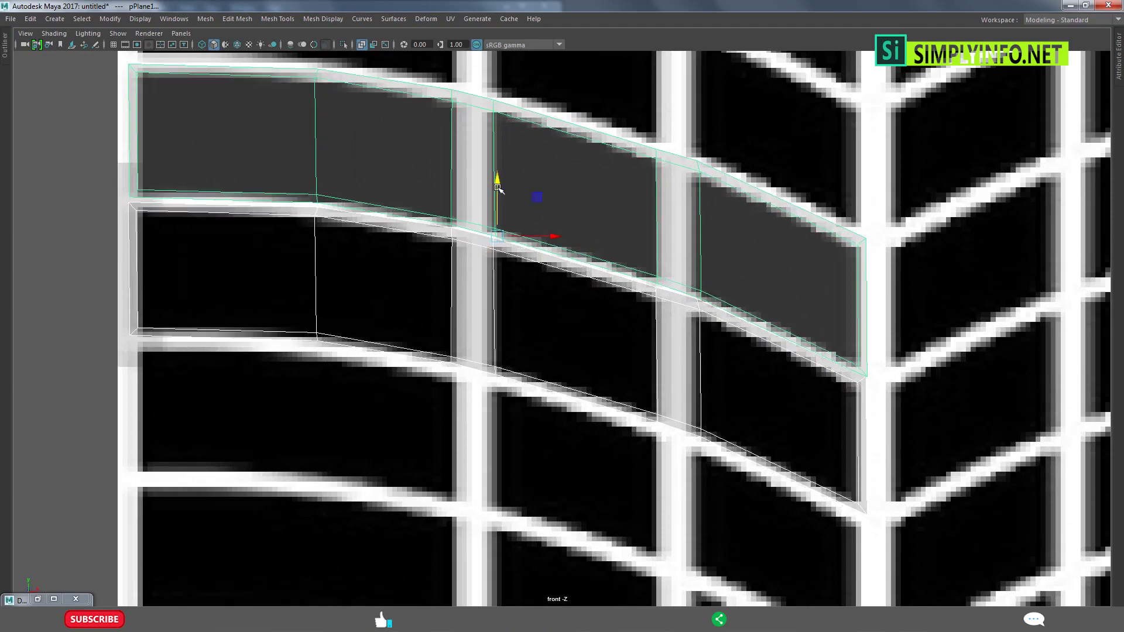
Turn on Wireframe on Shaded and nudge the lower copy to align with its tread row.
{"action": "left_click", "coordinate": [420, 279]}
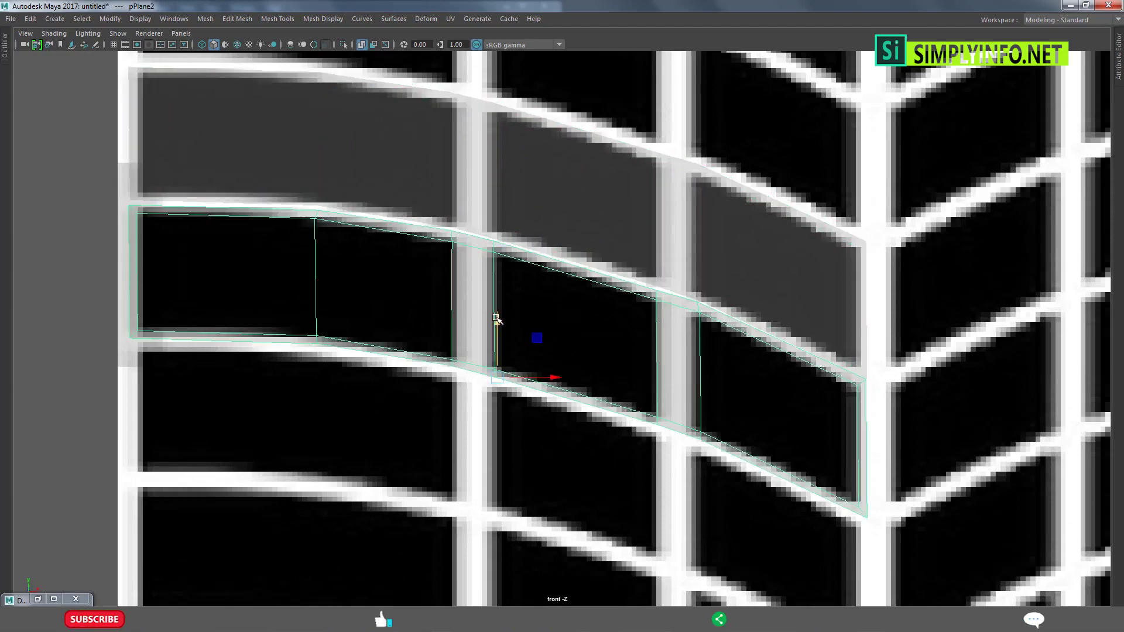
{"action": "left_click_drag", "start_coordinate": [495, 319], "coordinate": [497, 321]}
{"action": "left_click", "coordinate": [240, 46]}
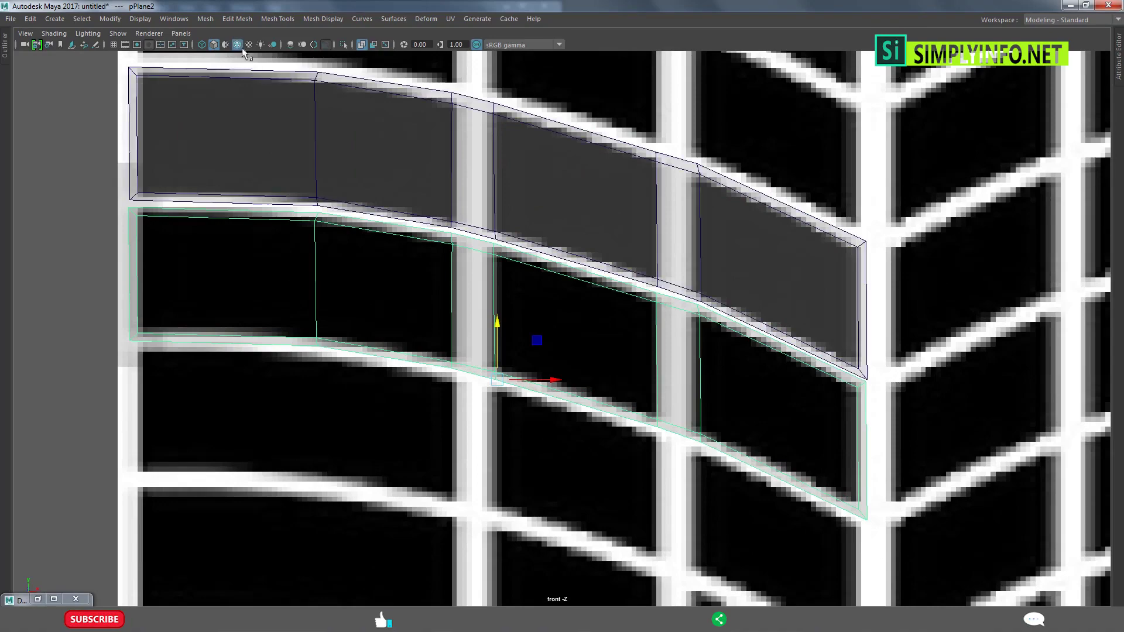
{"action": "scroll", "coordinate": [444, 308], "scroll_direction": "up", "scroll_amount": 2}
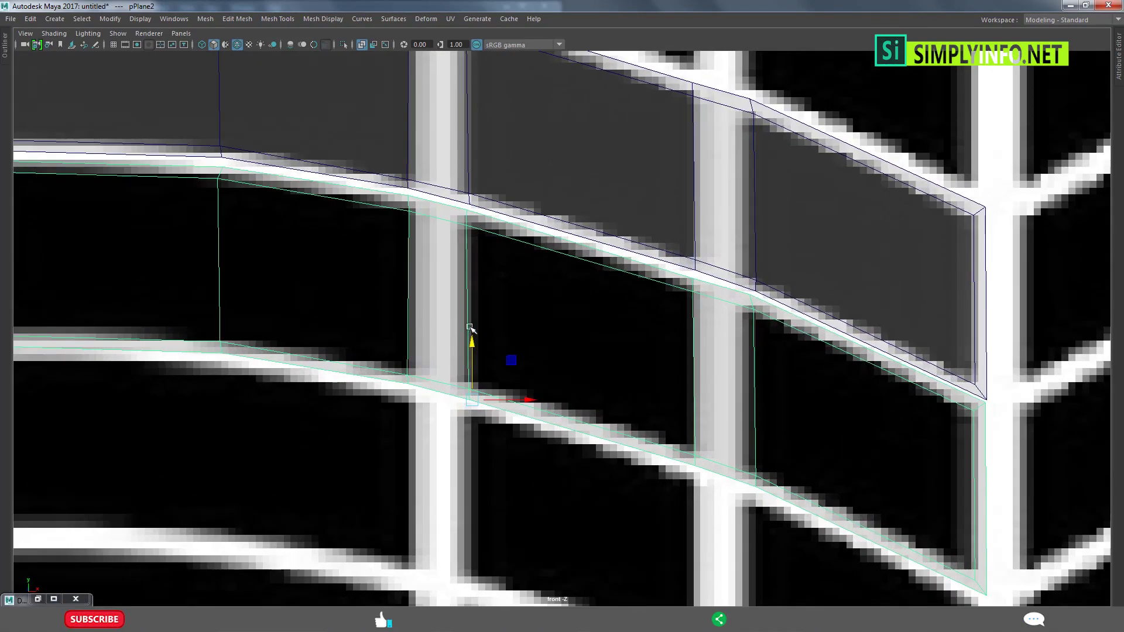
{"action": "left_click_drag", "start_coordinate": [470, 339], "coordinate": [469, 332]}
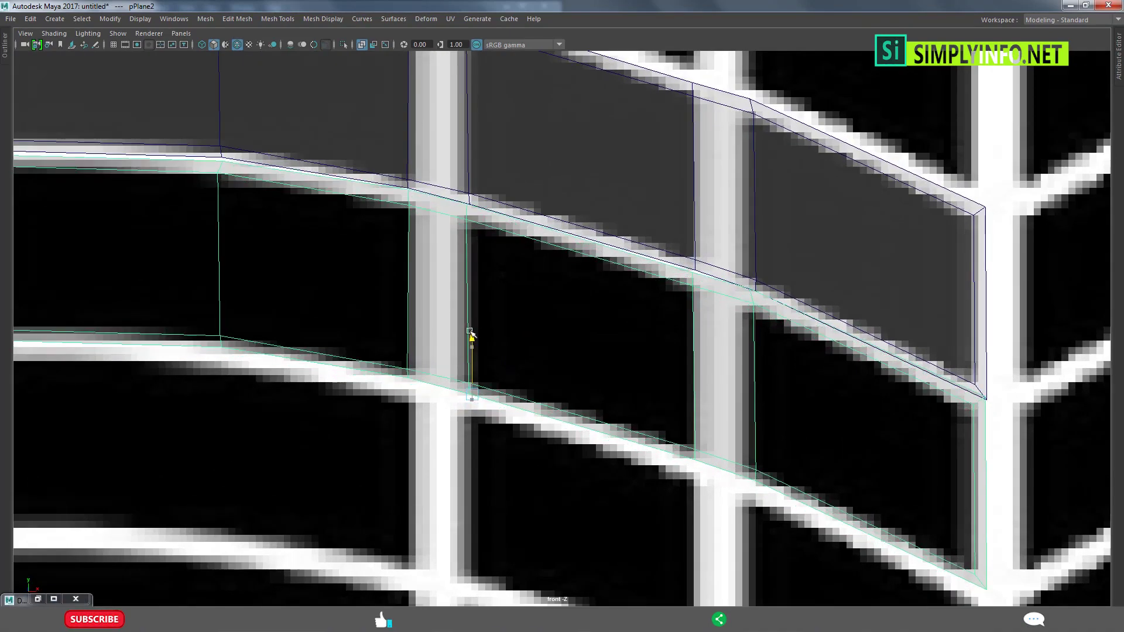
{"action": "scroll", "coordinate": [470, 334], "scroll_direction": "down", "scroll_amount": 5}
{"action": "scroll", "coordinate": [694, 442], "scroll_direction": "up", "scroll_amount": 2}
{"action": "scroll", "coordinate": [694, 443], "scroll_direction": "up", "scroll_amount": 2}
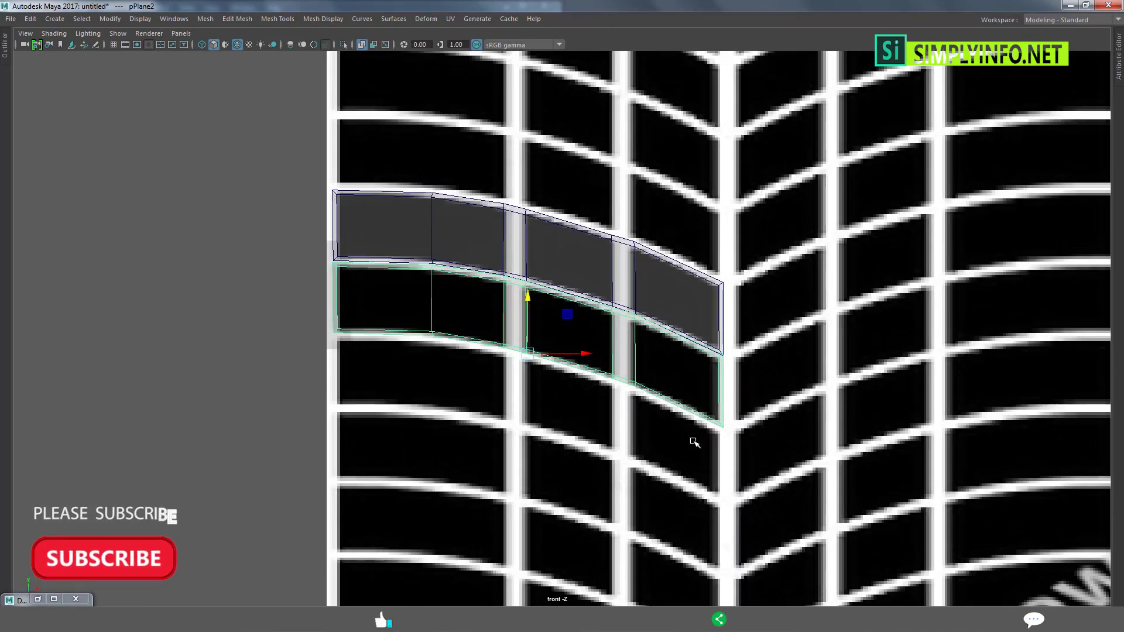
{"action": "scroll", "coordinate": [642, 419], "scroll_direction": "up", "scroll_amount": 2}
{"action": "scroll", "coordinate": [534, 436], "scroll_direction": "up", "scroll_amount": 2}
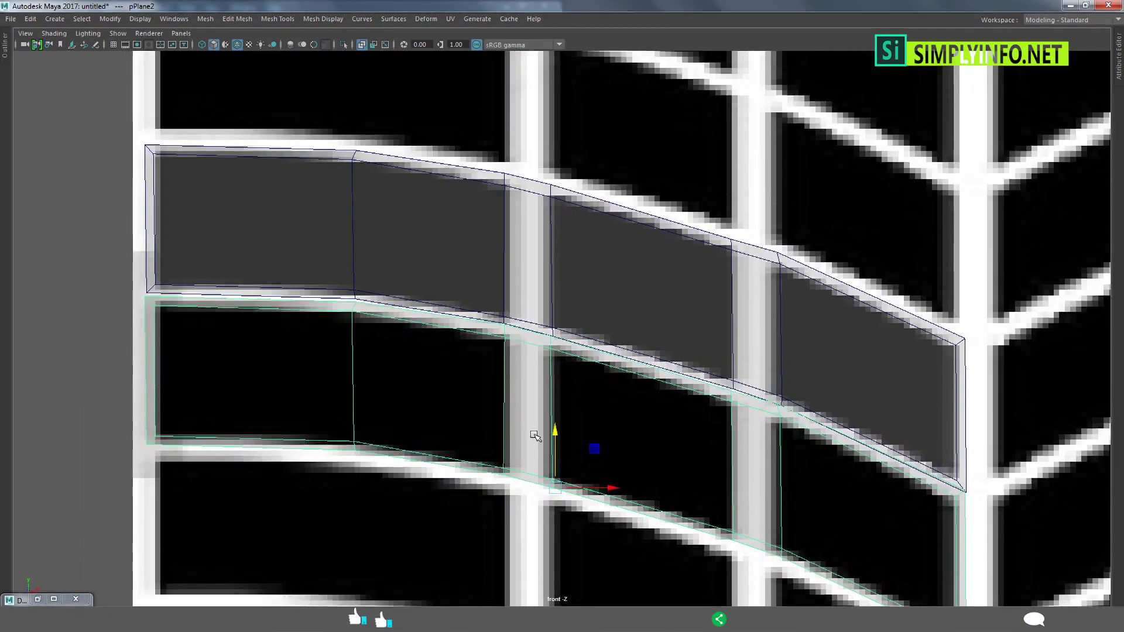
{"action": "scroll", "coordinate": [535, 436], "scroll_direction": "up", "scroll_amount": 2}
Delete the lower strip copy and start moving pPlane1's pivot with the D key.
{"action": "left_click", "coordinate": [493, 344], "text": "shift"}
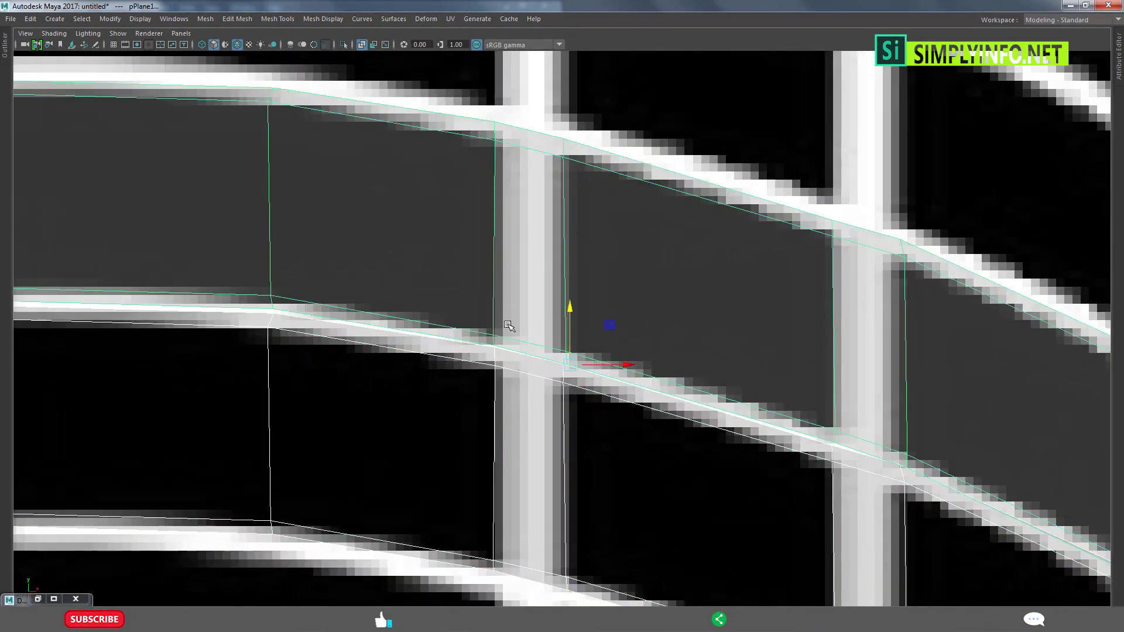
{"action": "scroll", "coordinate": [484, 369], "scroll_direction": "down", "scroll_amount": 5}
{"action": "scroll", "coordinate": [560, 409], "scroll_direction": "up", "scroll_amount": 2}
{"action": "scroll", "coordinate": [564, 404], "scroll_direction": "up", "scroll_amount": 2}
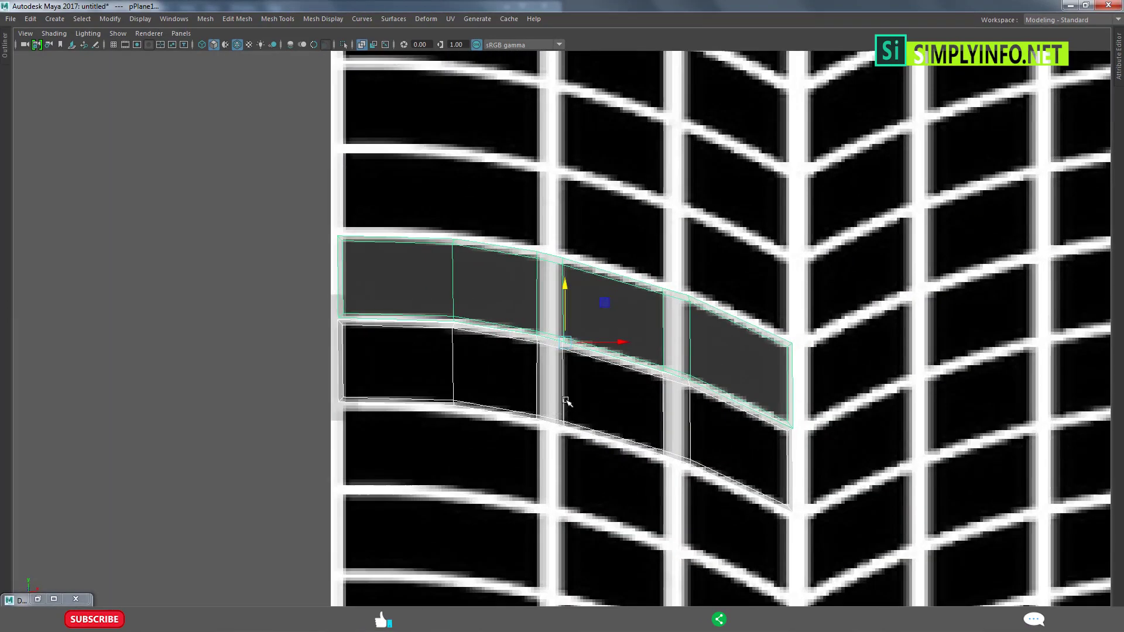
{"action": "scroll", "coordinate": [585, 404], "scroll_direction": "down", "scroll_amount": 6}
{"action": "scroll", "coordinate": [640, 407], "scroll_direction": "up", "scroll_amount": 4}
{"action": "scroll", "coordinate": [640, 407], "scroll_direction": "up", "scroll_amount": 1}
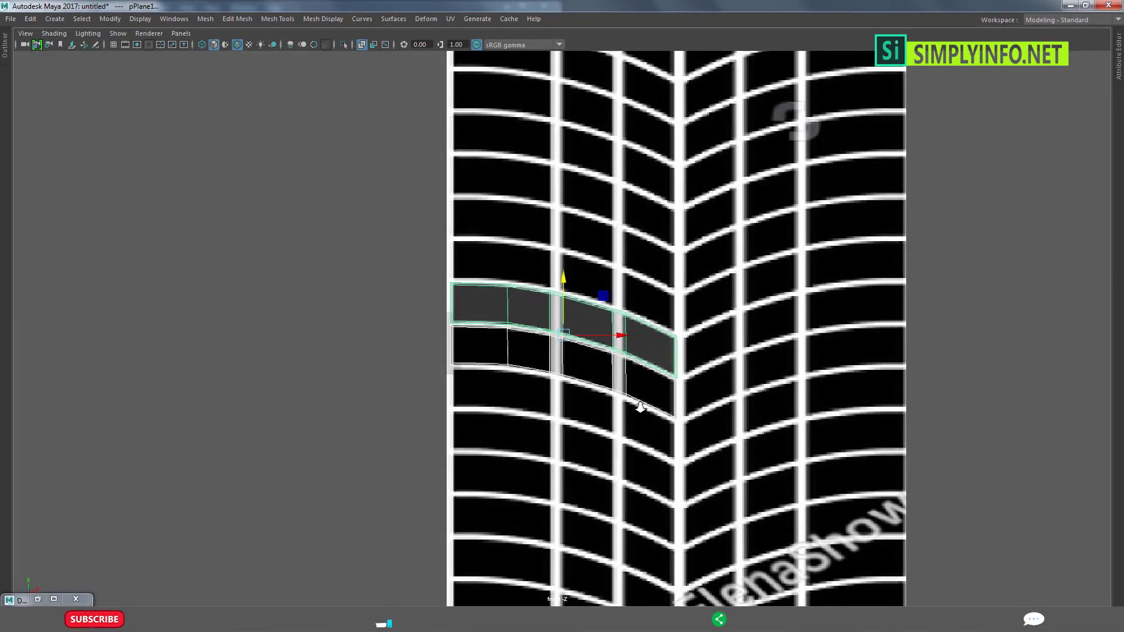
{"action": "scroll", "coordinate": [694, 328], "scroll_direction": "up", "scroll_amount": 2}
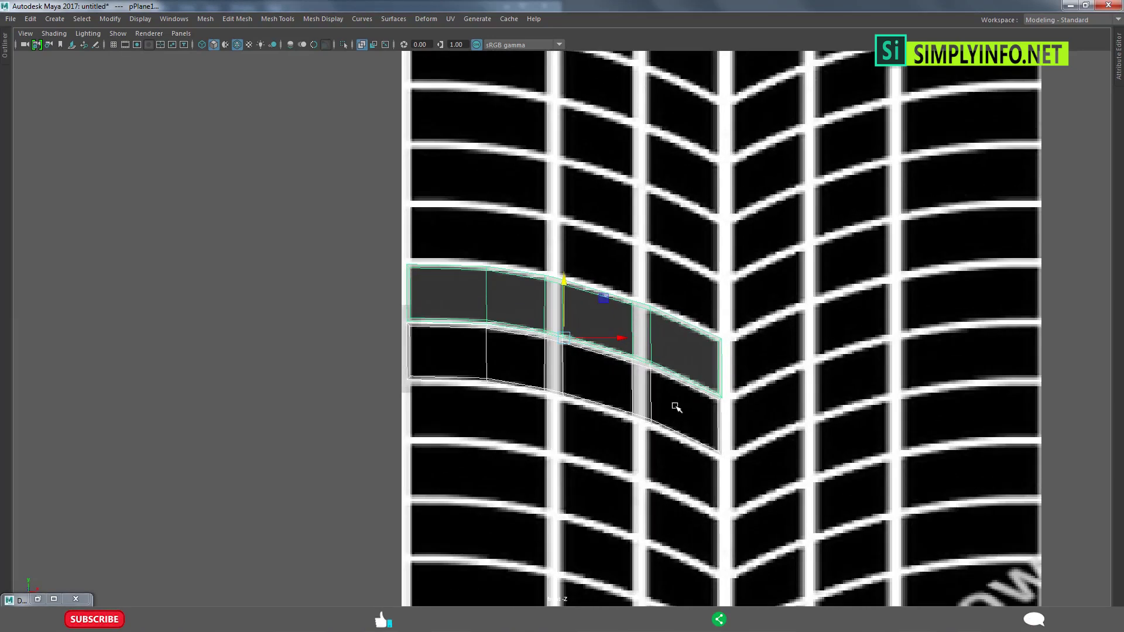
{"action": "scroll", "coordinate": [634, 364], "scroll_direction": "up", "scroll_amount": 1}
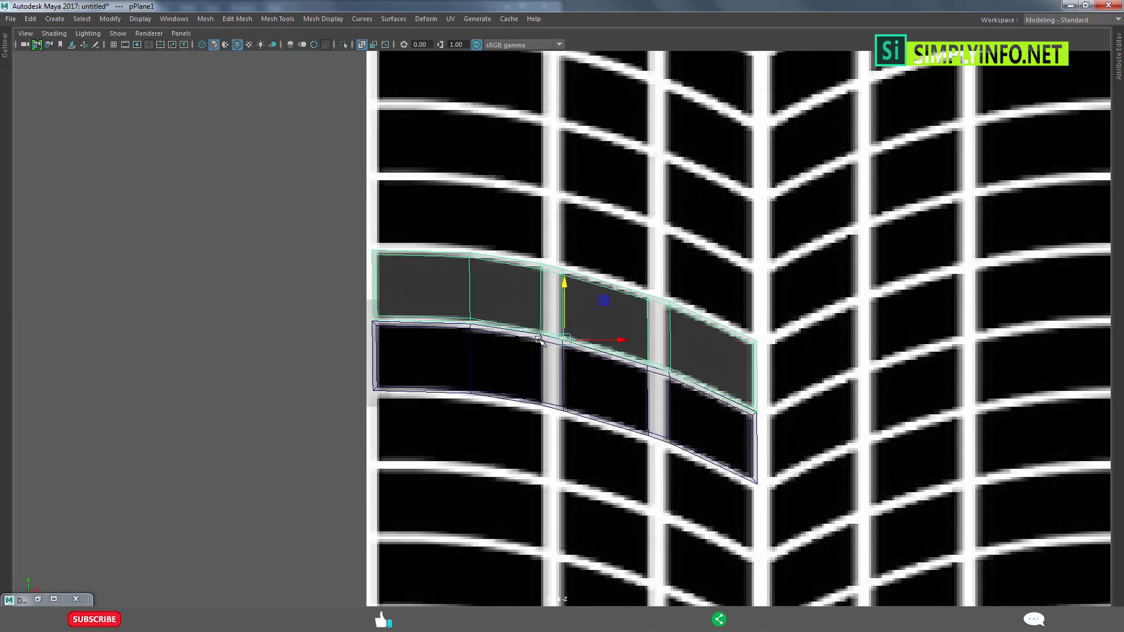
{"action": "middle_click_drag", "start_coordinate": [645, 350], "coordinate": [553, 326], "text": "alt"}
{"action": "left_click", "coordinate": [529, 372]}
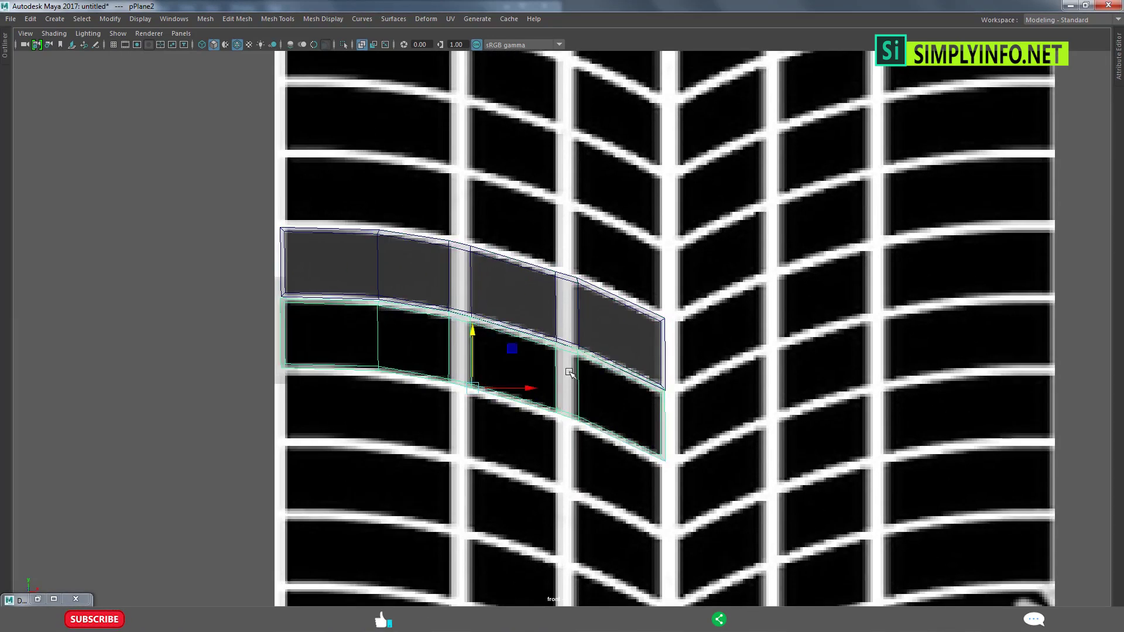
{"action": "key", "text": "Delete"}
{"action": "left_click", "coordinate": [579, 309]}
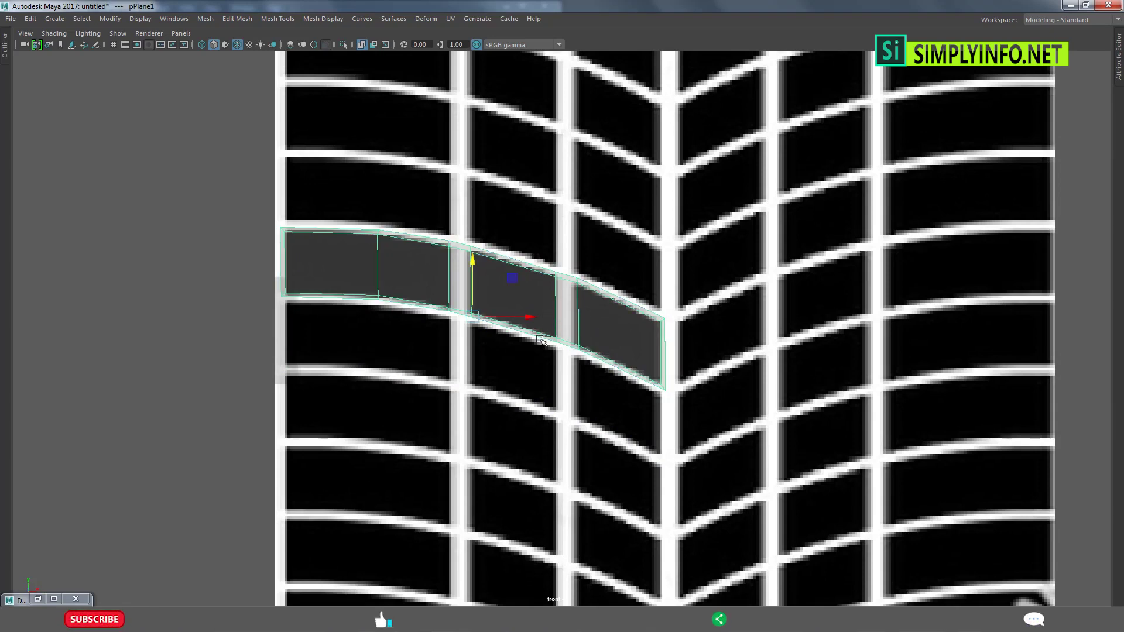
{"action": "key", "text": "d"}
Create a vertically mirrored Duplicate Special copy of the strip.
{"action": "left_click", "coordinate": [30, 19]}
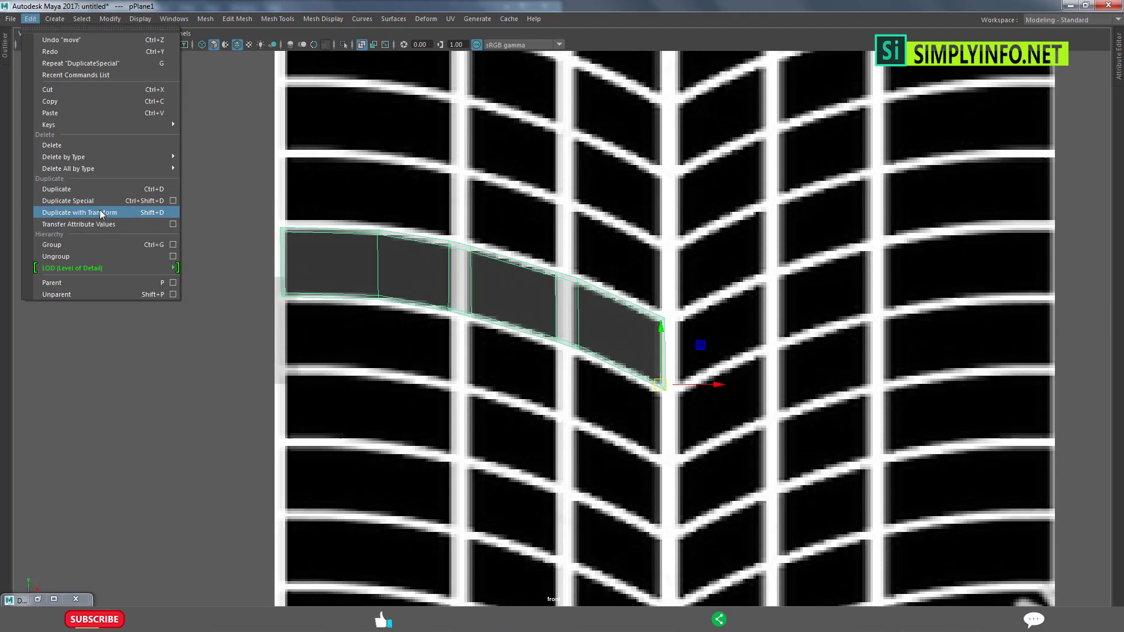
{"action": "left_click", "coordinate": [172, 201]}
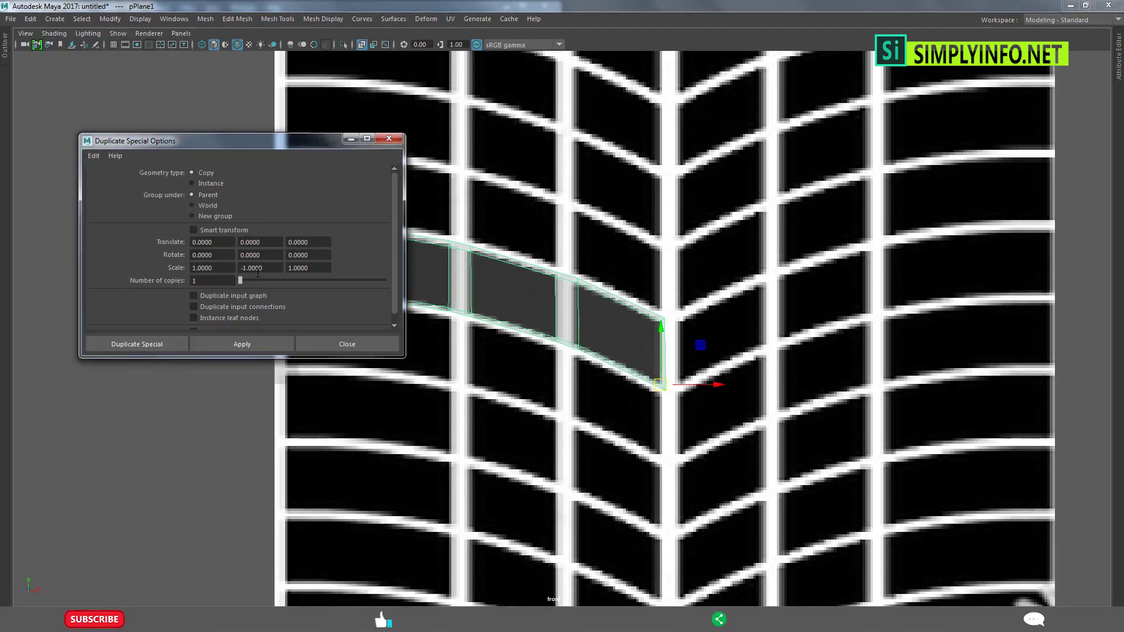
{"action": "left_click", "coordinate": [256, 348]}
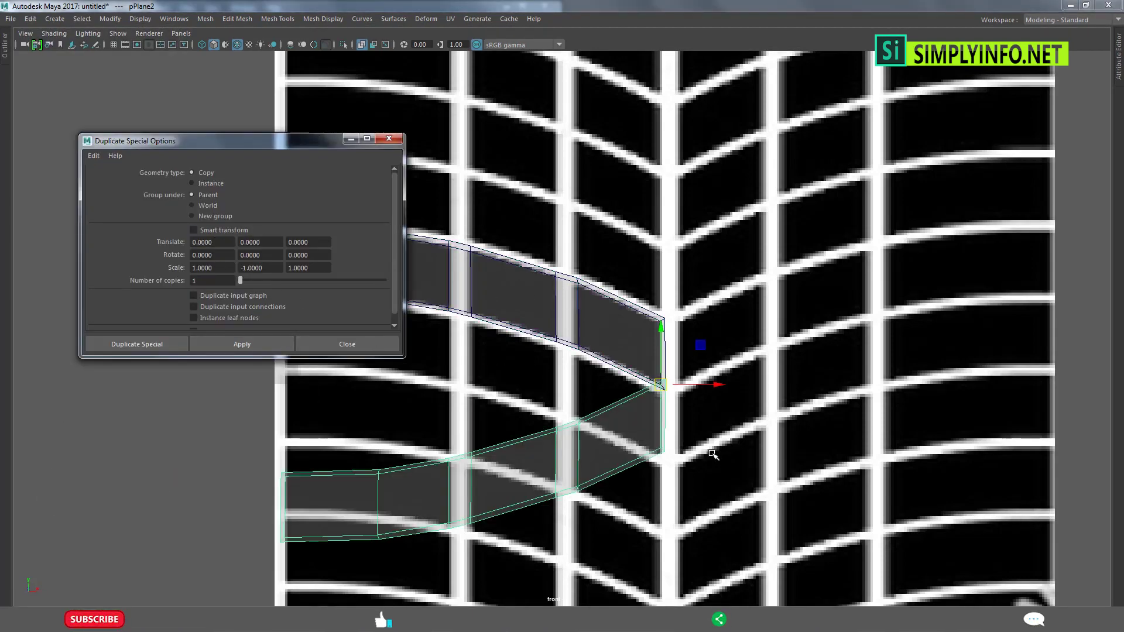
{"action": "left_click", "coordinate": [385, 140]}
Rotate the copy to follow the lower tread, slide it toward the V centre, then delete it.
{"action": "key", "text": "e"}
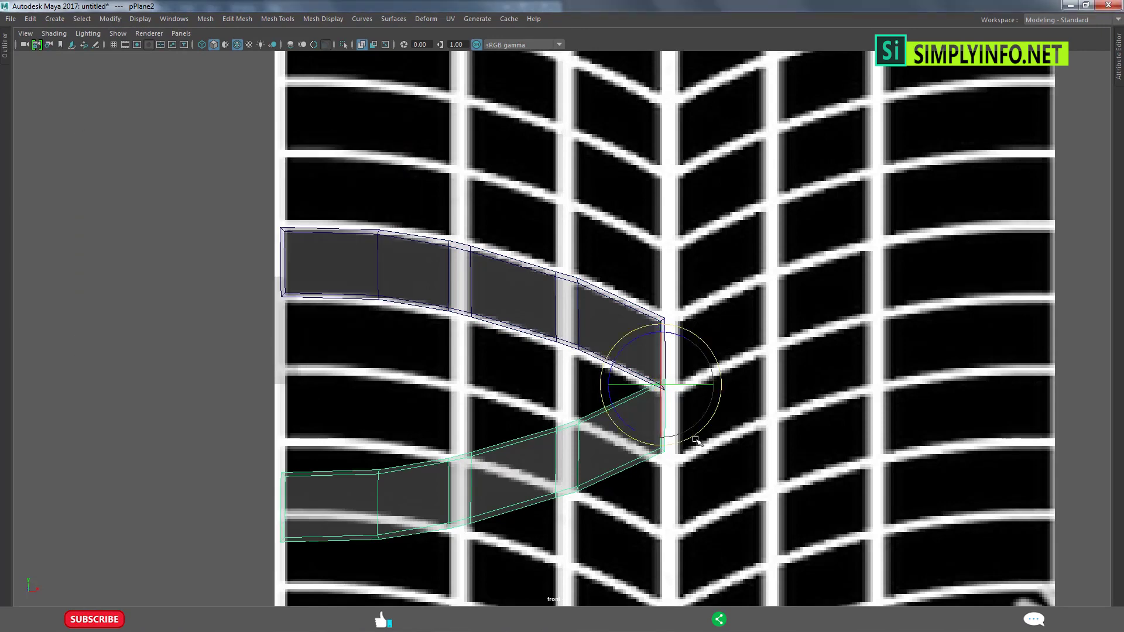
{"action": "mouse_move", "coordinate": [692, 442]}
{"action": "left_mouse_down"}
{"action": "mouse_move", "coordinate": [765, 442]}
{"action": "mouse_move", "coordinate": [706, 173]}
{"action": "mouse_move", "coordinate": [722, 456]}
{"action": "mouse_move", "coordinate": [757, 288]}
{"action": "mouse_move", "coordinate": [682, 213]}
{"action": "mouse_move", "coordinate": [802, 396]}
{"action": "left_mouse_up"}
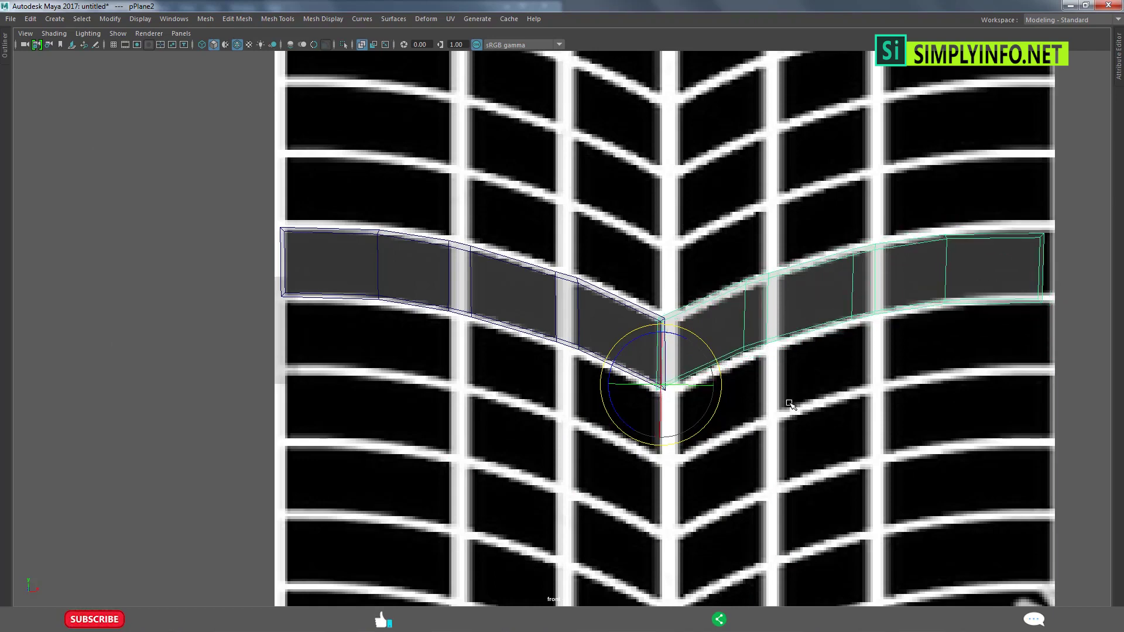
{"action": "key", "text": "w"}
{"action": "mouse_move", "coordinate": [702, 384]}
{"action": "left_mouse_down"}
{"action": "mouse_move", "coordinate": [722, 384]}
{"action": "mouse_move", "coordinate": [706, 373]}
{"action": "left_mouse_up"}
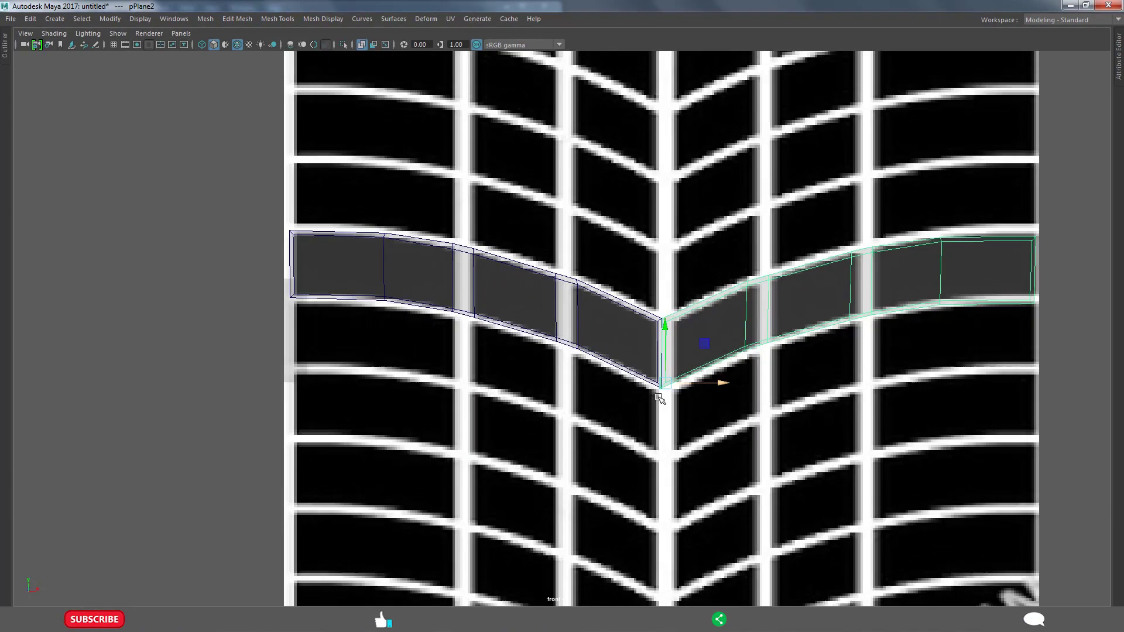
{"action": "key", "text": "Delete"}
Select pPlane1 and apply Duplicate Special with a -1 scale to mirror it onto the right.
{"action": "scroll", "coordinate": [603, 357], "scroll_direction": "down", "scroll_amount": 5}
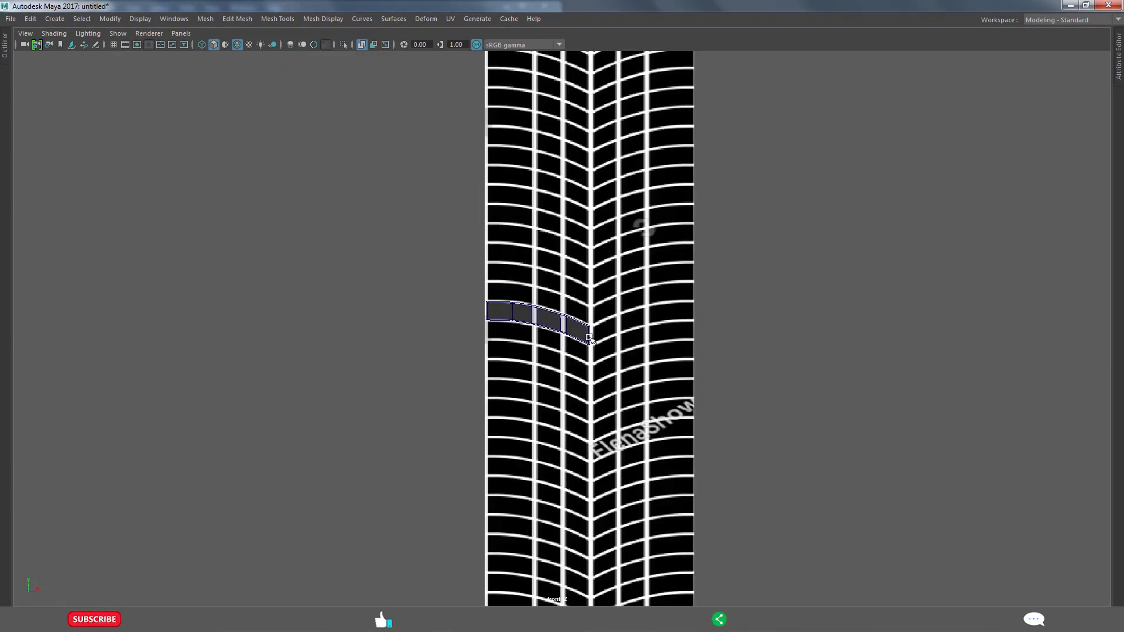
{"action": "left_click", "coordinate": [588, 338]}
{"action": "scroll", "coordinate": [534, 348], "scroll_direction": "up", "scroll_amount": 4}
{"action": "scroll", "coordinate": [534, 349], "scroll_direction": "up", "scroll_amount": 2}
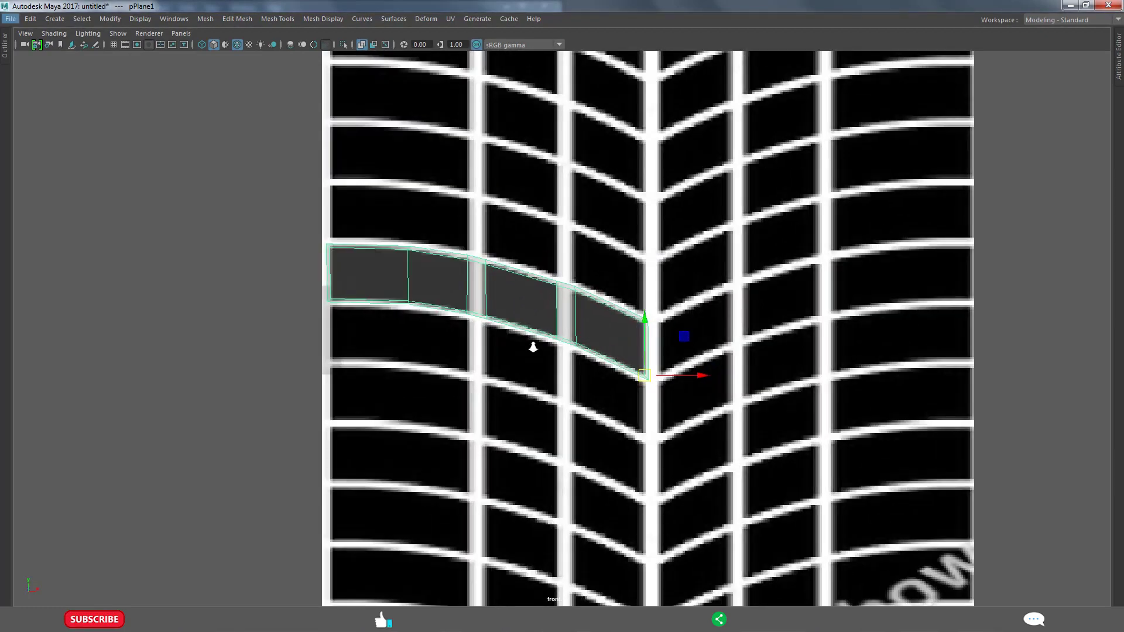
{"action": "scroll", "coordinate": [449, 334], "scroll_direction": "up", "scroll_amount": 2}
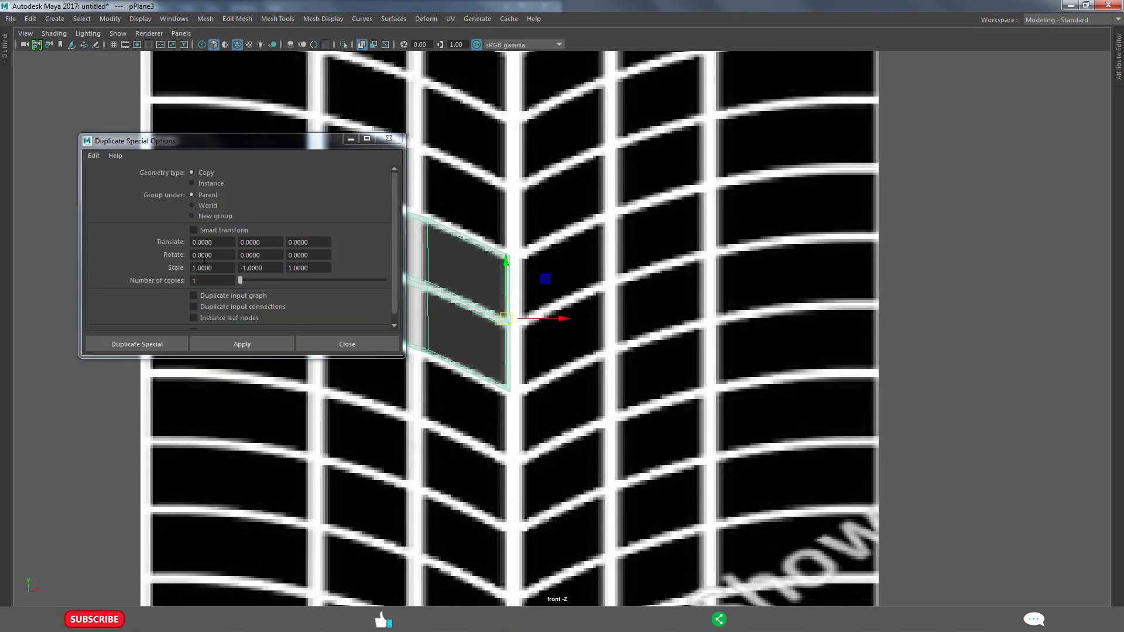
{"action": "left_click", "coordinate": [244, 268]}
{"action": "type", "text": "-1.0000"}
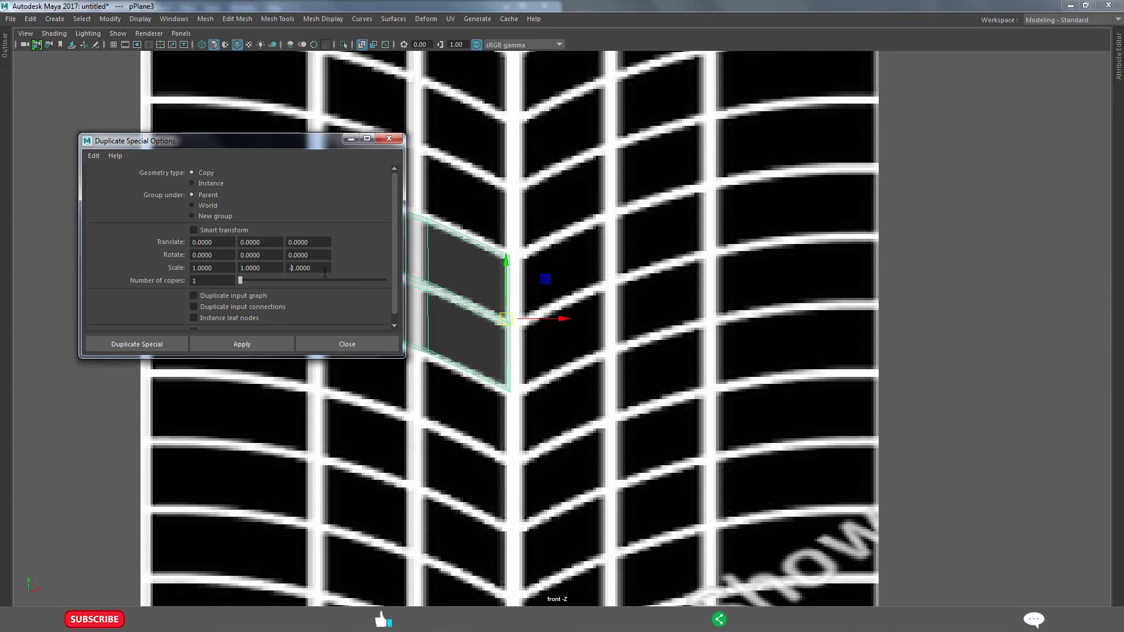
{"action": "left_click", "coordinate": [254, 339]}
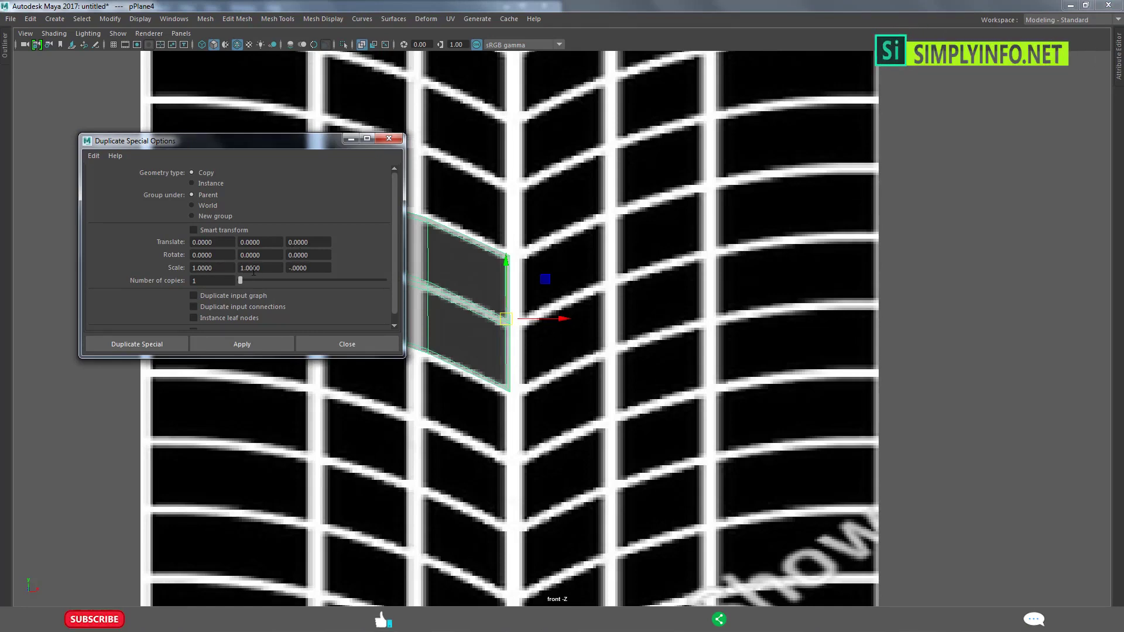
{"action": "type", "text": "1"}
{"action": "key", "text": "BackSpace"}
{"action": "left_click", "coordinate": [242, 341]}
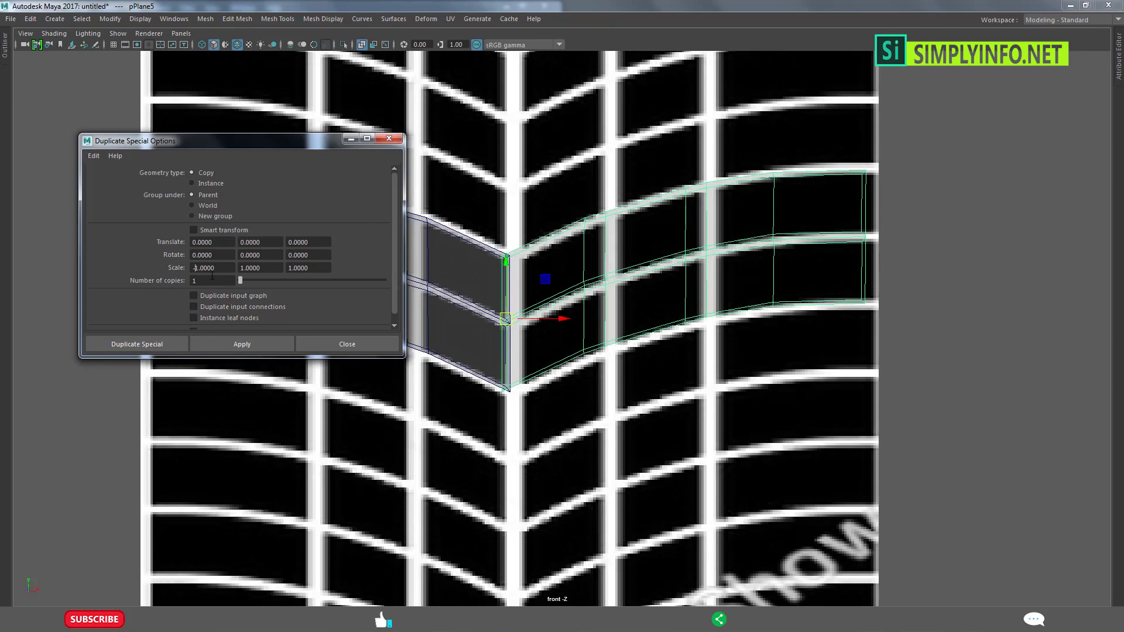
Delete the unwanted duplicate, select pPlane4, and switch to the multi-panel layout.
{"action": "left_click", "coordinate": [530, 313]}
{"action": "key", "text": "Delete"}
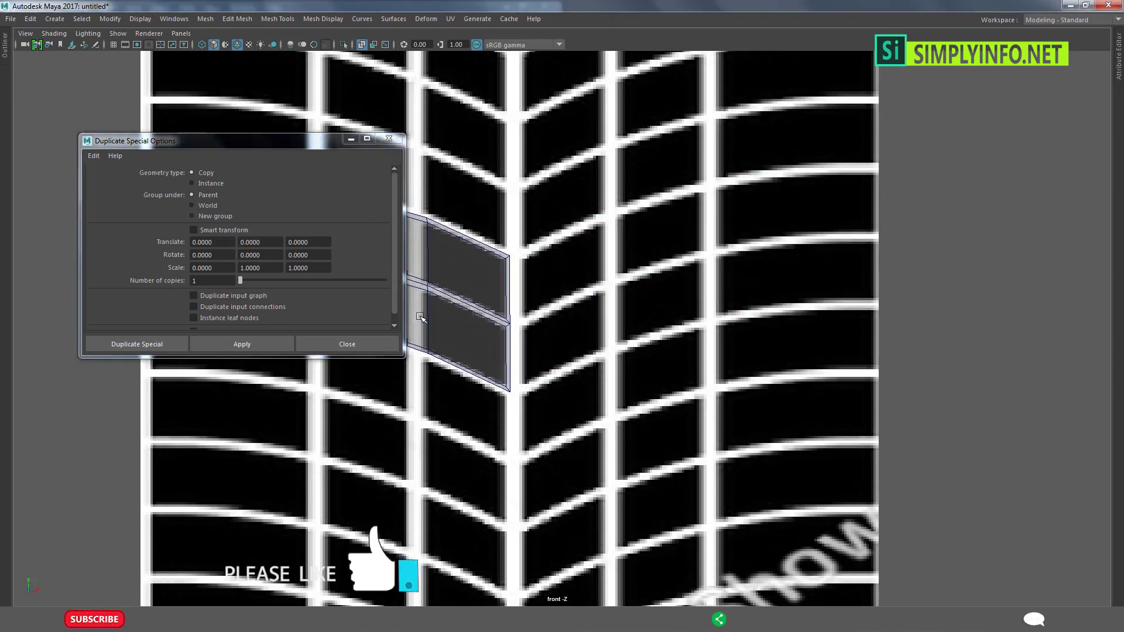
{"action": "left_click", "coordinate": [466, 352]}
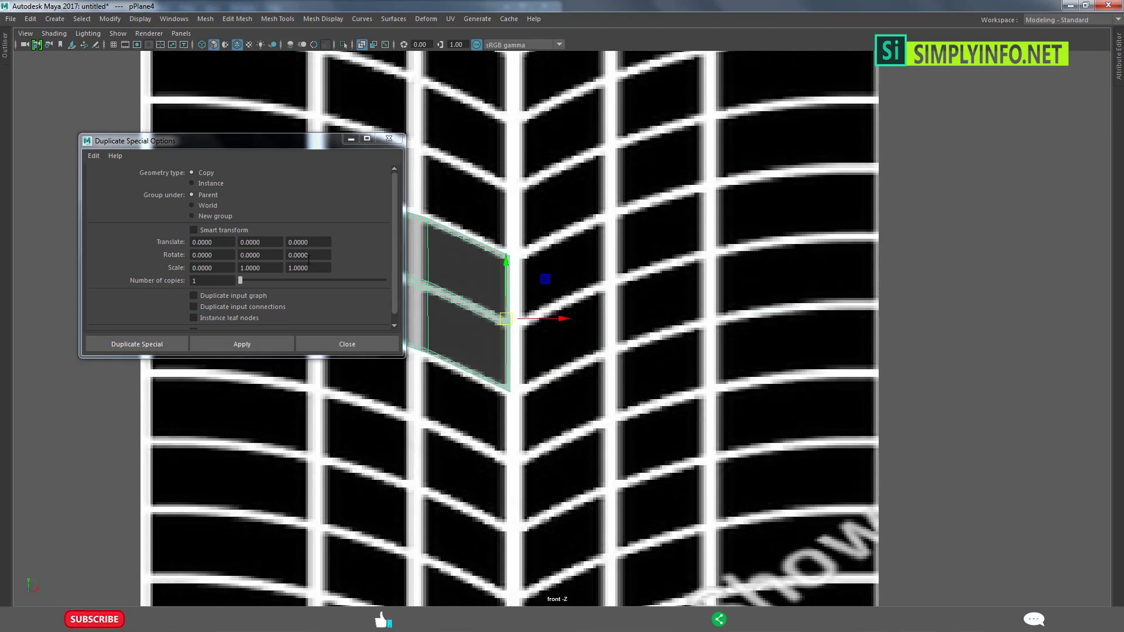
{"action": "scroll", "coordinate": [472, 267], "scroll_direction": "down", "scroll_amount": 3}
{"action": "key", "text": "space"}
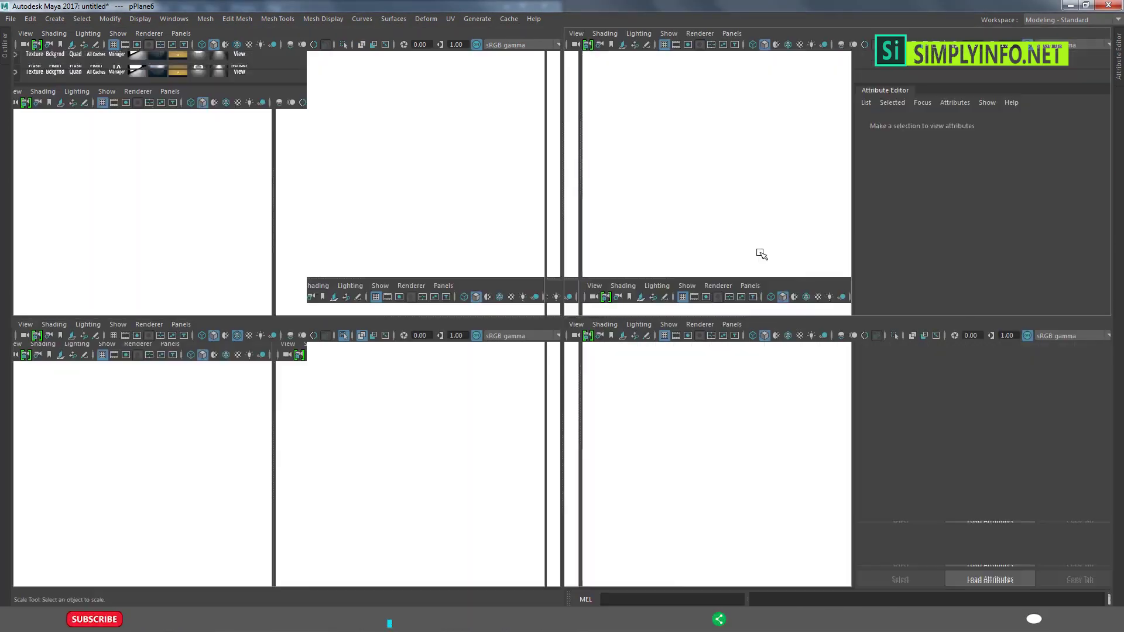
Maximize the perspective view and orbit around the bent strips, including from below.
{"action": "key", "text": "space"}
{"action": "left_click_drag", "start_coordinate": [852, 291], "coordinate": [763, 295], "text": "alt"}
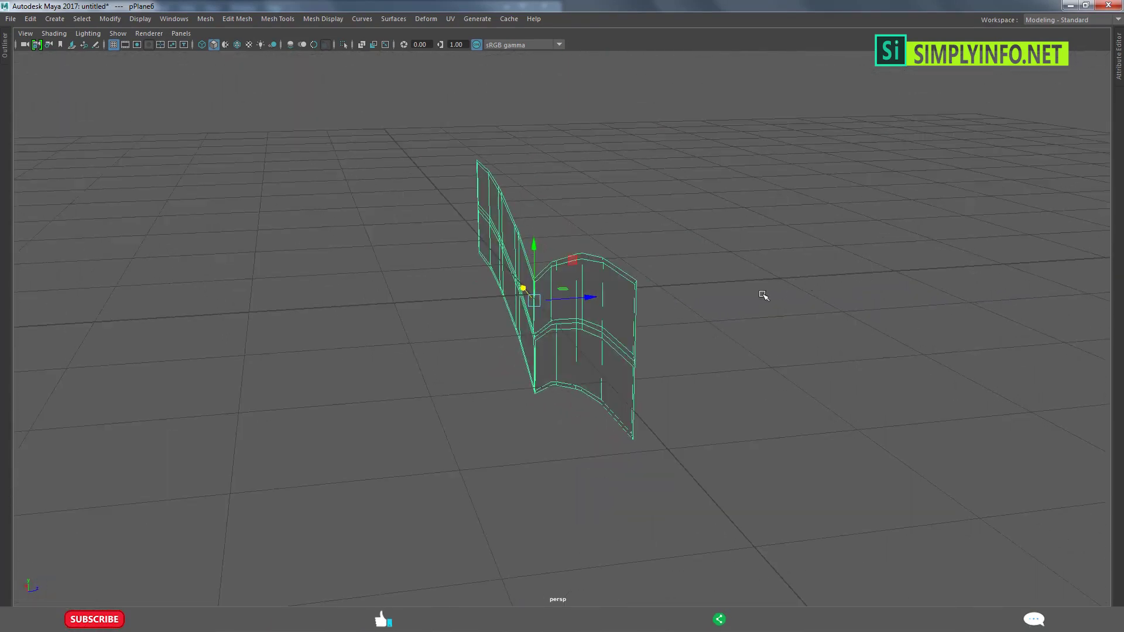
{"action": "left_click_drag", "start_coordinate": [585, 322], "coordinate": [635, 271], "text": "alt"}
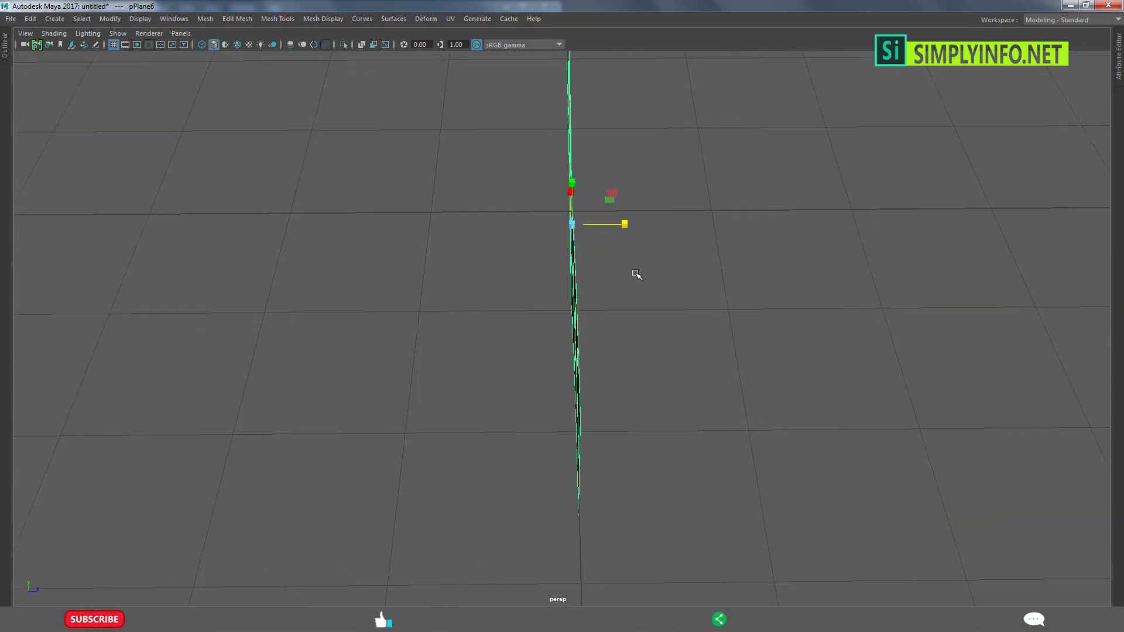
{"action": "left_click", "coordinate": [625, 357]}
{"action": "mouse_move", "coordinate": [624, 357]}
{"action": "left_mouse_down", "text": "alt"}
{"action": "mouse_move", "coordinate": [765, 293]}
{"action": "mouse_move", "coordinate": [684, 213]}
{"action": "mouse_move", "coordinate": [648, 146]}
{"action": "mouse_move", "coordinate": [544, 155]}
{"action": "mouse_move", "coordinate": [579, 193]}
{"action": "left_mouse_up", "text": "alt"}
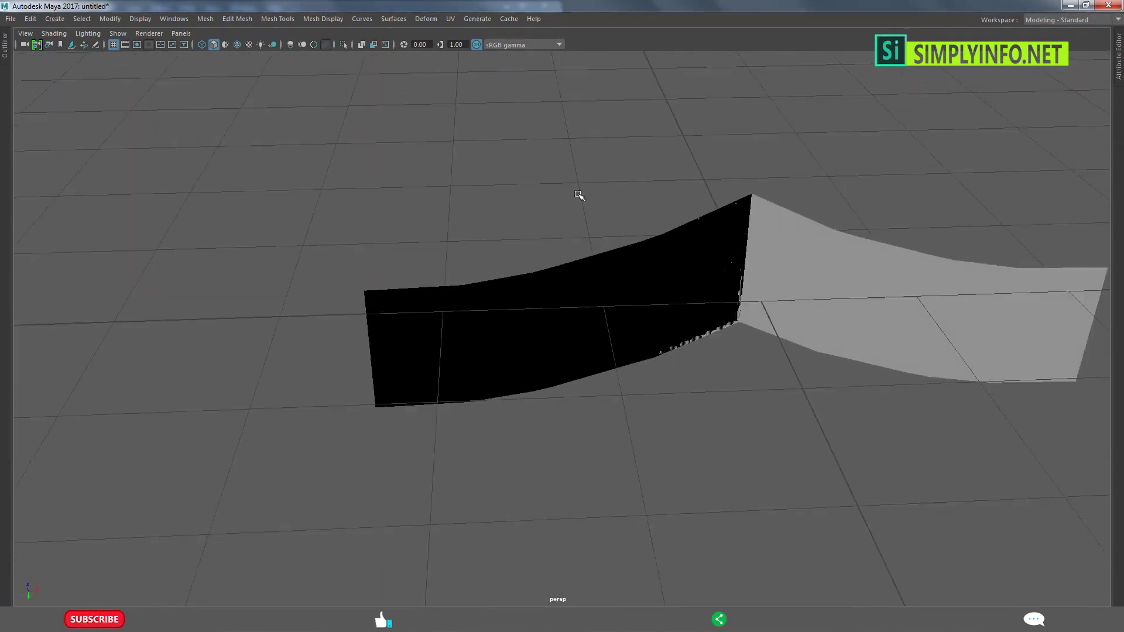
{"action": "mouse_move", "coordinate": [735, 238]}
{"action": "left_mouse_down", "text": "alt"}
{"action": "mouse_move", "coordinate": [718, 296]}
{"action": "mouse_move", "coordinate": [660, 296]}
{"action": "mouse_move", "coordinate": [557, 334]}
{"action": "left_mouse_up", "text": "alt"}
{"action": "left_click", "coordinate": [702, 307]}
{"action": "left_click_drag", "start_coordinate": [587, 369], "coordinate": [632, 138], "text": "alt"}
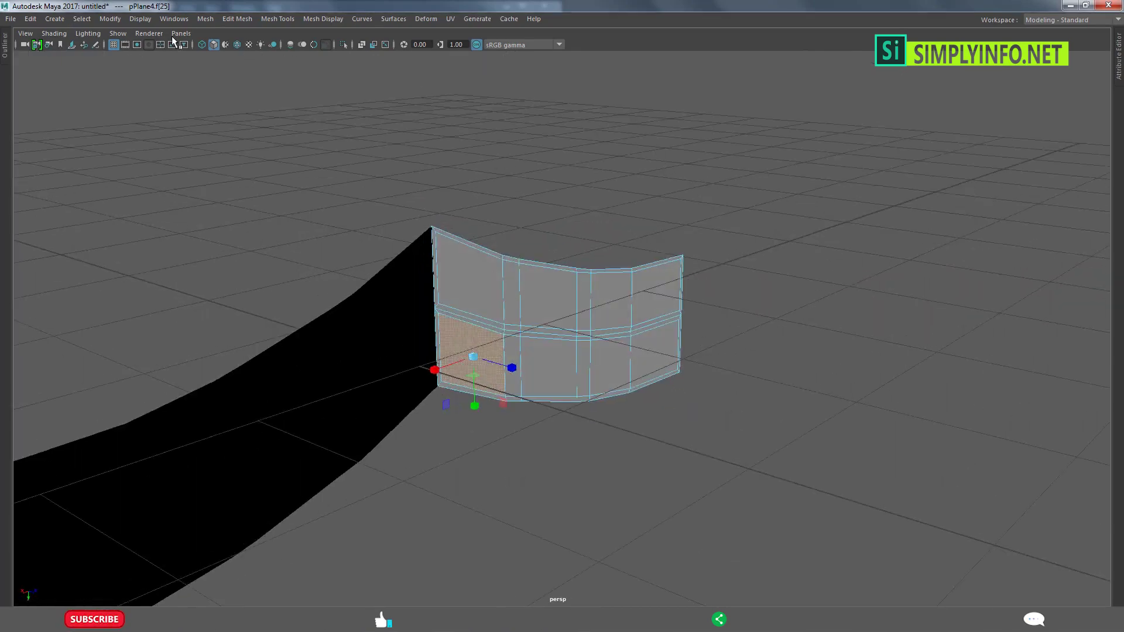
{"action": "left_click", "coordinate": [113, 33]}
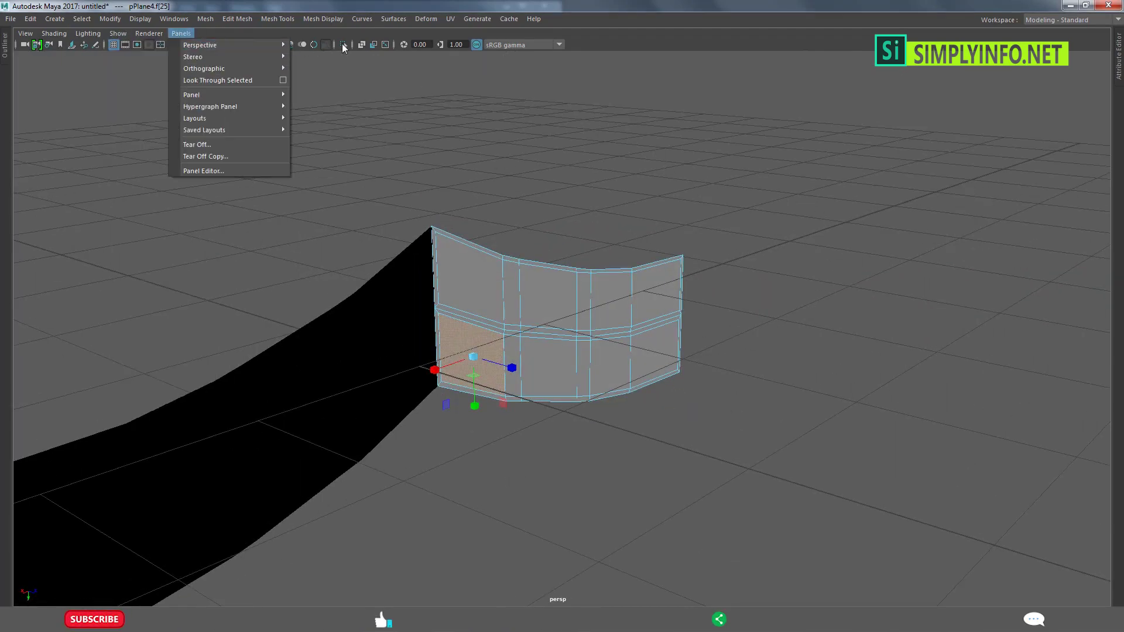
Enable Lighting > Two Sided Lighting so the strips' black back faces display grey.
{"action": "left_click", "coordinate": [143, 56]}
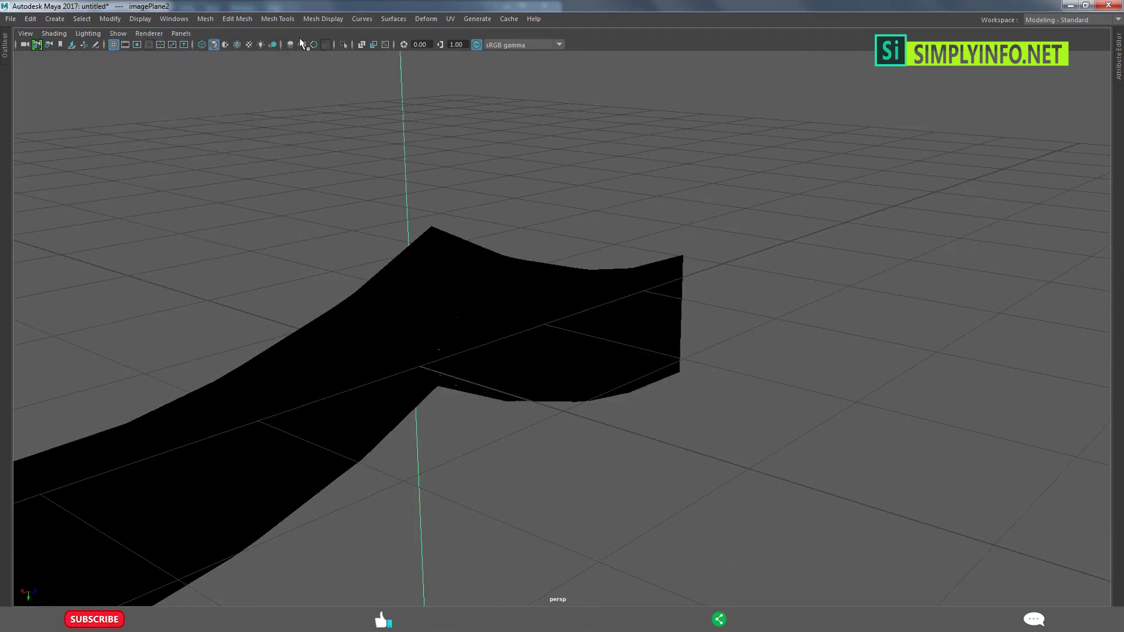
{"action": "left_click", "coordinate": [118, 33]}
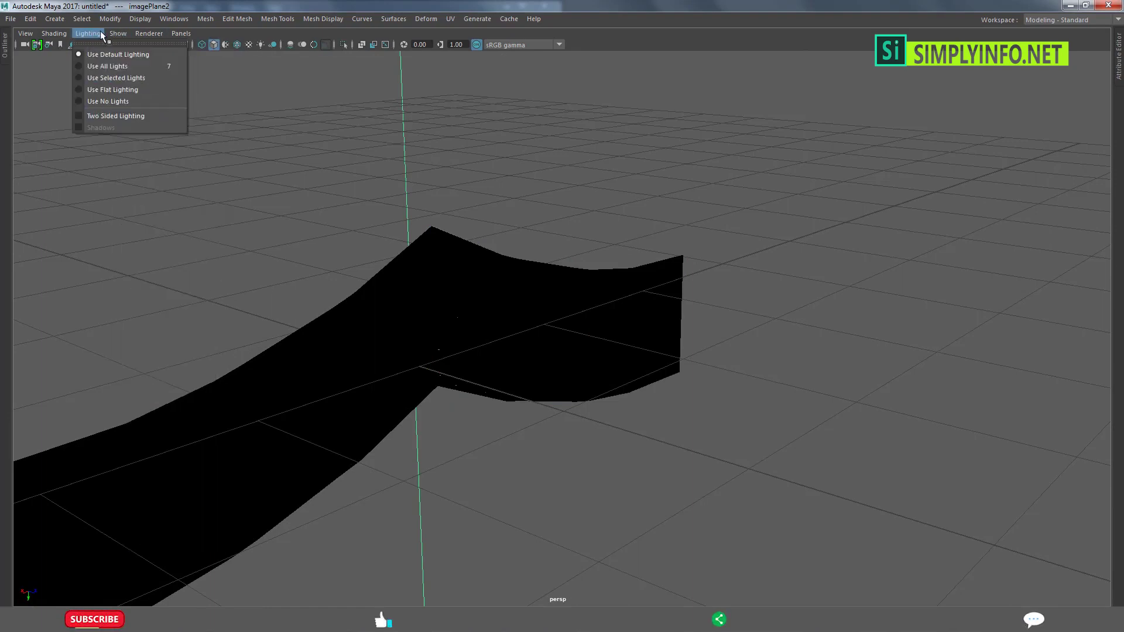
{"action": "left_click", "coordinate": [76, 116]}
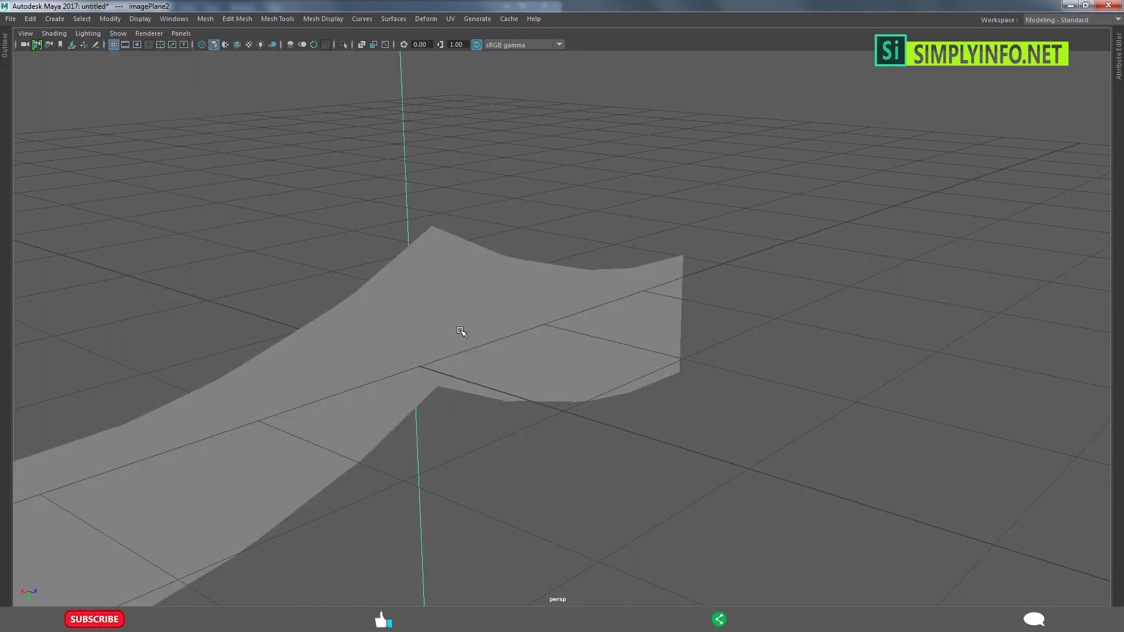
{"action": "left_click", "coordinate": [619, 338]}
{"action": "left_click", "coordinate": [579, 438]}
{"action": "mouse_move", "coordinate": [579, 439]}
{"action": "left_mouse_down", "text": "alt"}
{"action": "mouse_move", "coordinate": [678, 471]}
{"action": "mouse_move", "coordinate": [832, 454]}
{"action": "mouse_move", "coordinate": [840, 431]}
{"action": "mouse_move", "coordinate": [782, 286]}
{"action": "mouse_move", "coordinate": [765, 288]}
{"action": "mouse_move", "coordinate": [806, 294]}
{"action": "mouse_move", "coordinate": [805, 313]}
{"action": "left_mouse_up", "text": "alt"}
Frame pPlane6 in the full-size front view with the tread image shown behind it.
{"action": "left_click", "coordinate": [744, 389]}
{"action": "left_click_drag", "start_coordinate": [744, 390], "coordinate": [664, 367], "text": "alt"}
{"action": "key", "text": "space"}
{"action": "key", "text": "space"}
{"action": "key", "text": "ctrl+1"}
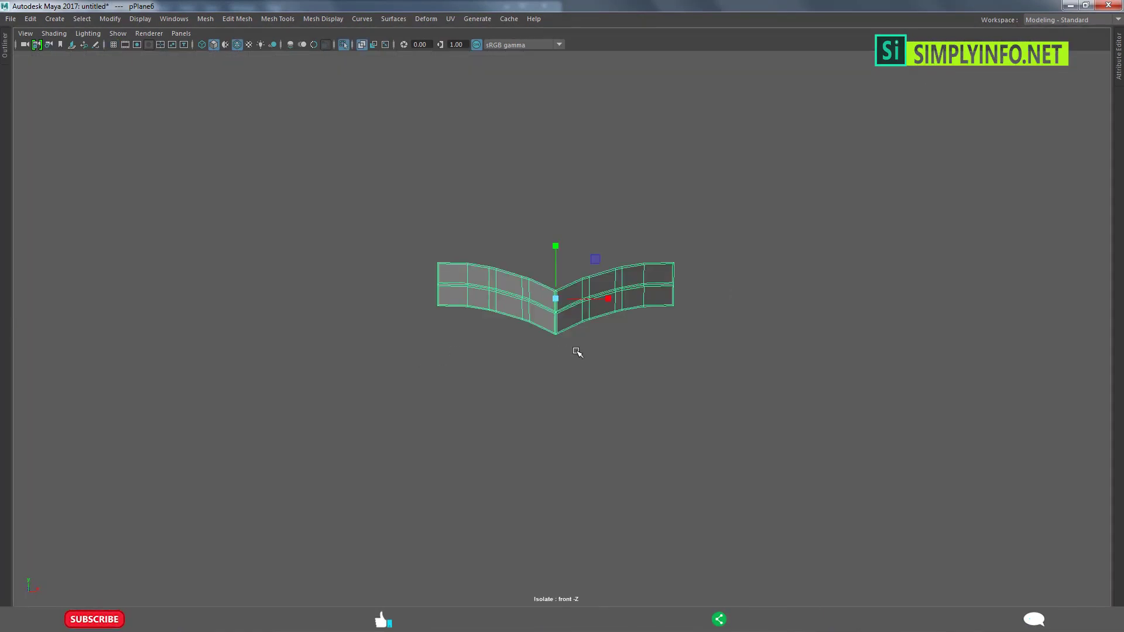
{"action": "key", "text": "f"}
{"action": "left_click", "coordinate": [344, 46]}
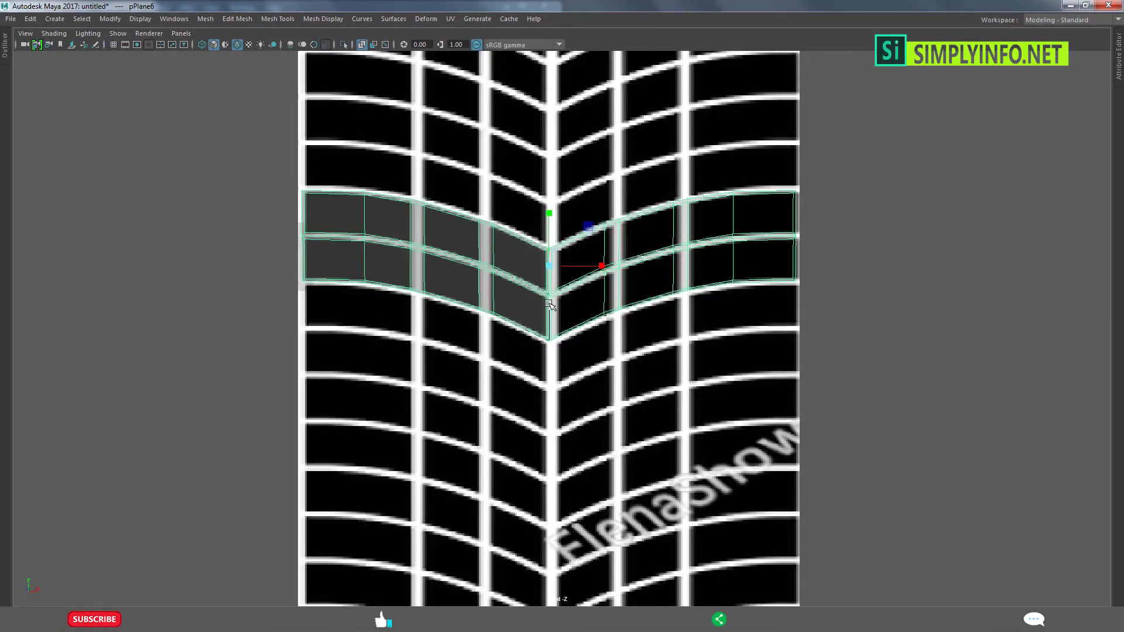
{"action": "scroll", "coordinate": [571, 305], "scroll_direction": "up", "scroll_amount": 2}
{"action": "scroll", "coordinate": [571, 305], "scroll_direction": "up", "scroll_amount": 2}
{"action": "scroll", "coordinate": [571, 283], "scroll_direction": "up", "scroll_amount": 3}
{"action": "scroll", "coordinate": [571, 283], "scroll_direction": "up", "scroll_amount": 2}
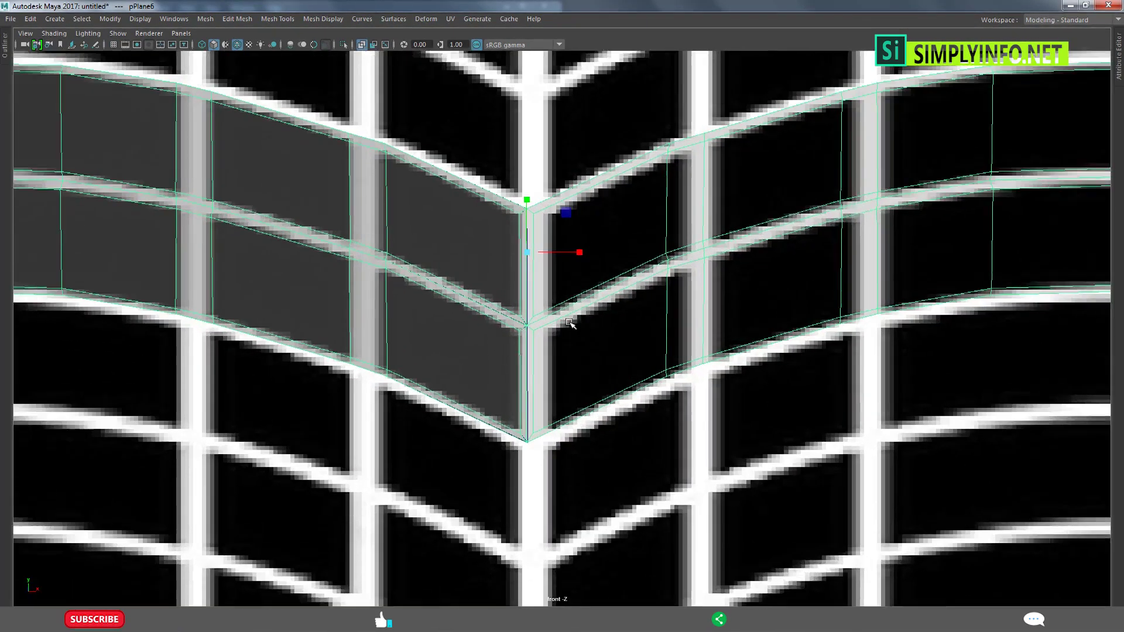
{"action": "scroll", "coordinate": [523, 220], "scroll_direction": "up", "scroll_amount": 1}
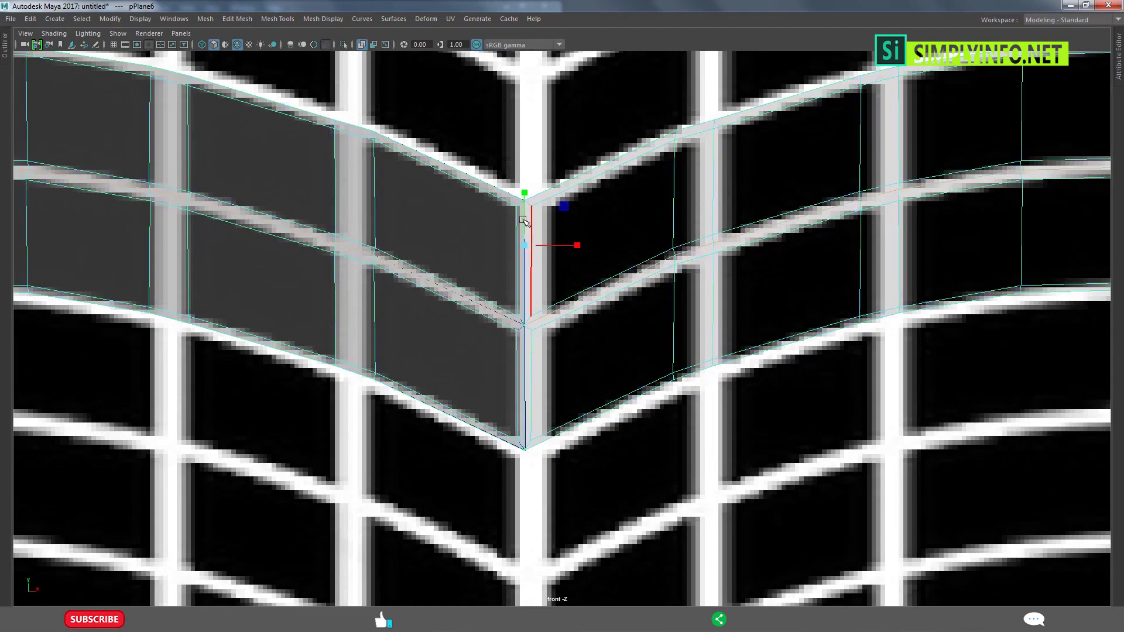
Move the lower and upper centre edges right along X onto the middle rib.
{"action": "left_click", "coordinate": [530, 386]}
{"action": "scroll", "coordinate": [565, 369], "scroll_direction": "up", "scroll_amount": 1}
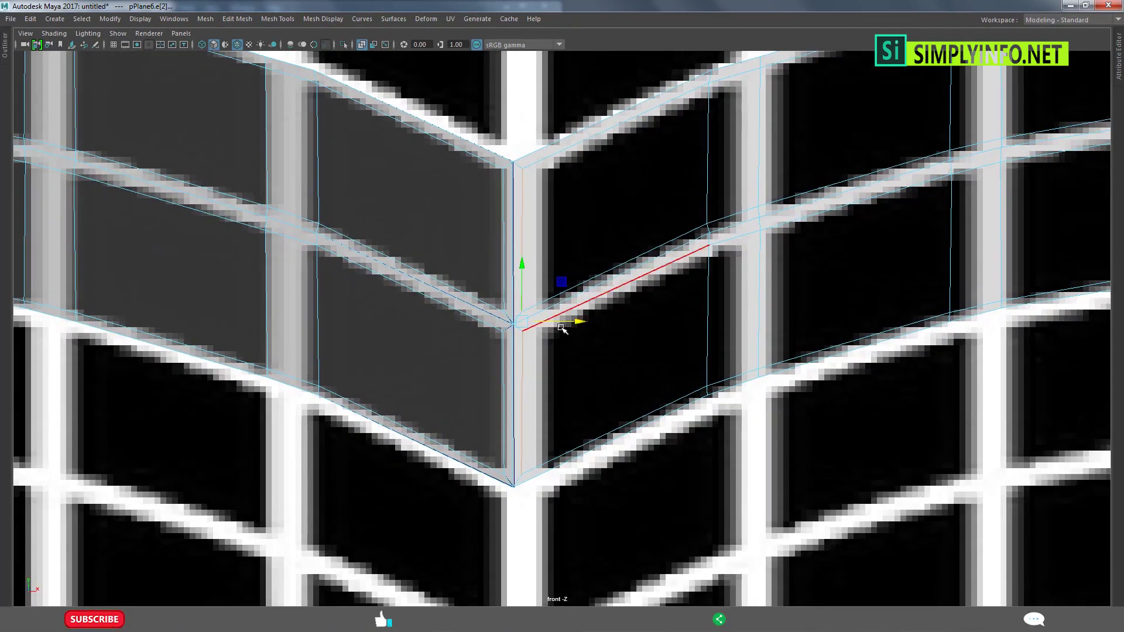
{"action": "left_click_drag", "start_coordinate": [561, 327], "coordinate": [581, 321]}
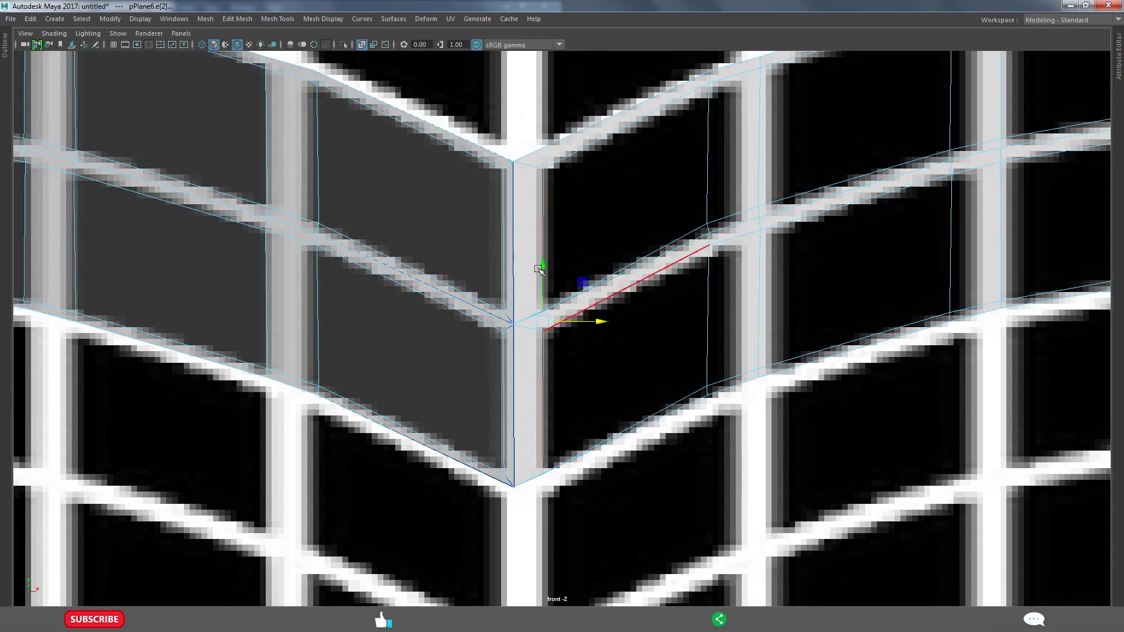
{"action": "left_click", "coordinate": [511, 234]}
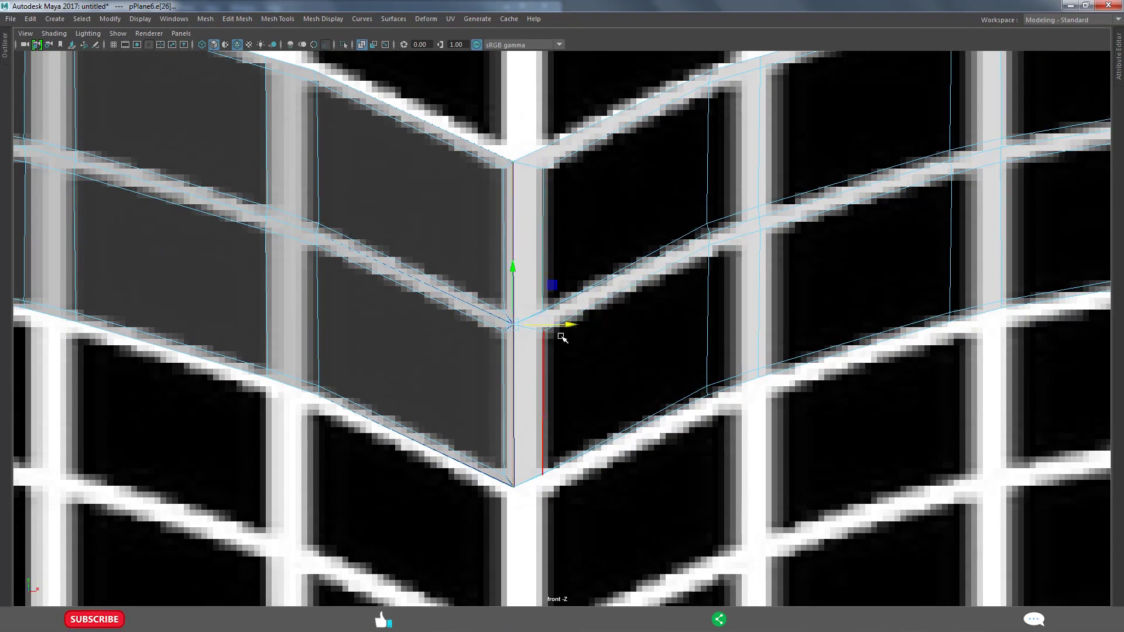
{"action": "left_click_drag", "start_coordinate": [563, 323], "coordinate": [574, 323]}
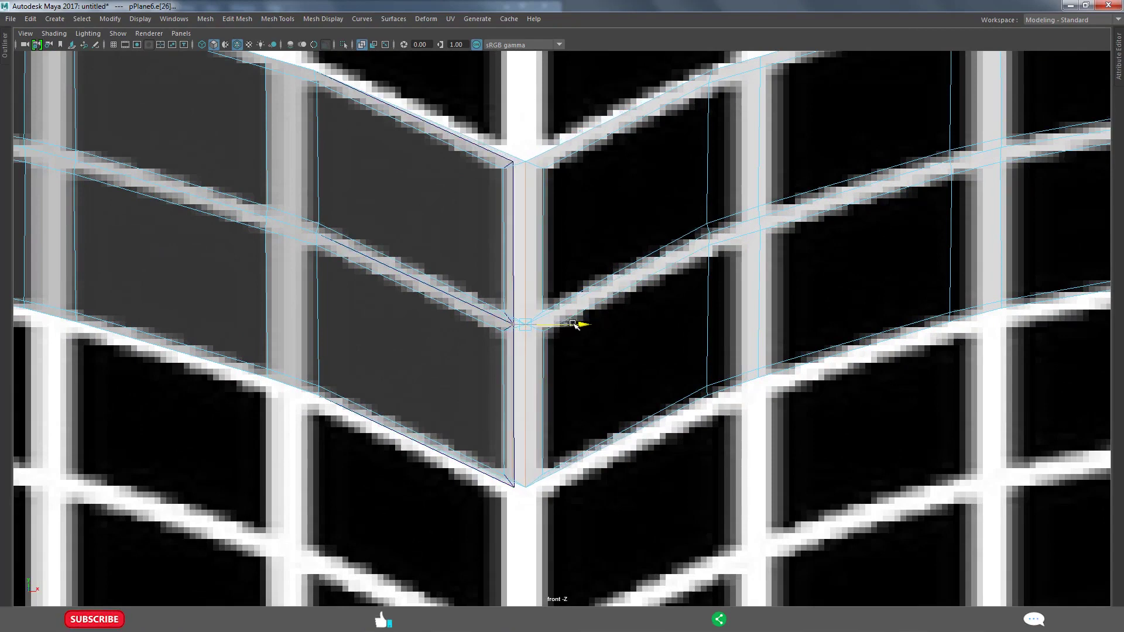
{"action": "key", "text": "F8"}
{"action": "scroll", "coordinate": [580, 377], "scroll_direction": "up", "scroll_amount": 2}
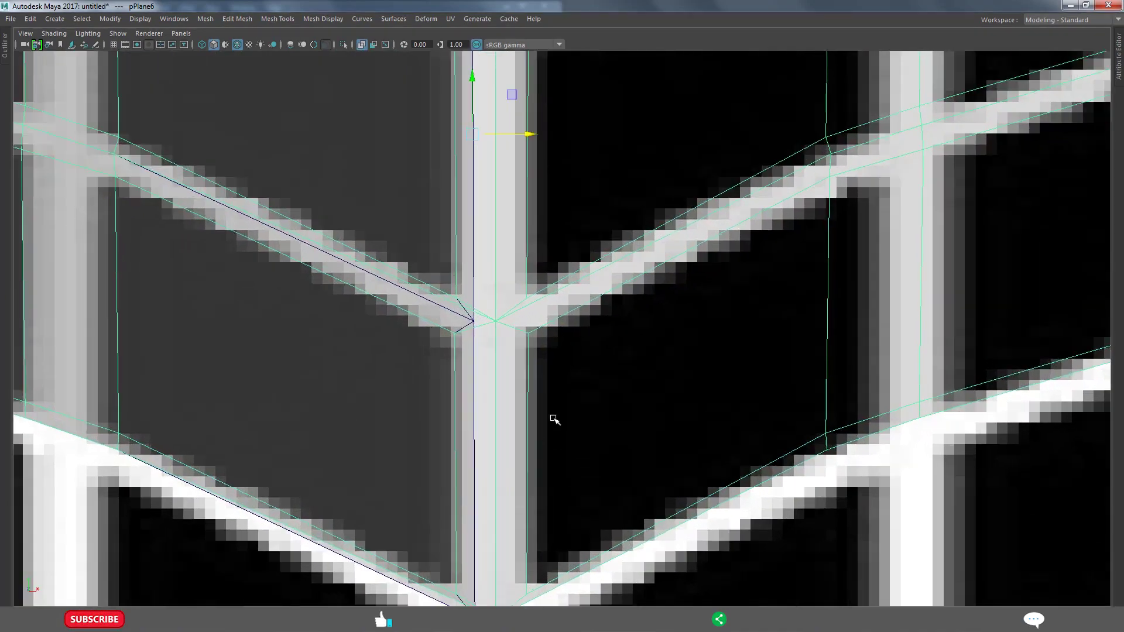
{"action": "scroll", "coordinate": [532, 258], "scroll_direction": "up", "scroll_amount": 1}
{"action": "scroll", "coordinate": [532, 259], "scroll_direction": "up", "scroll_amount": 1}
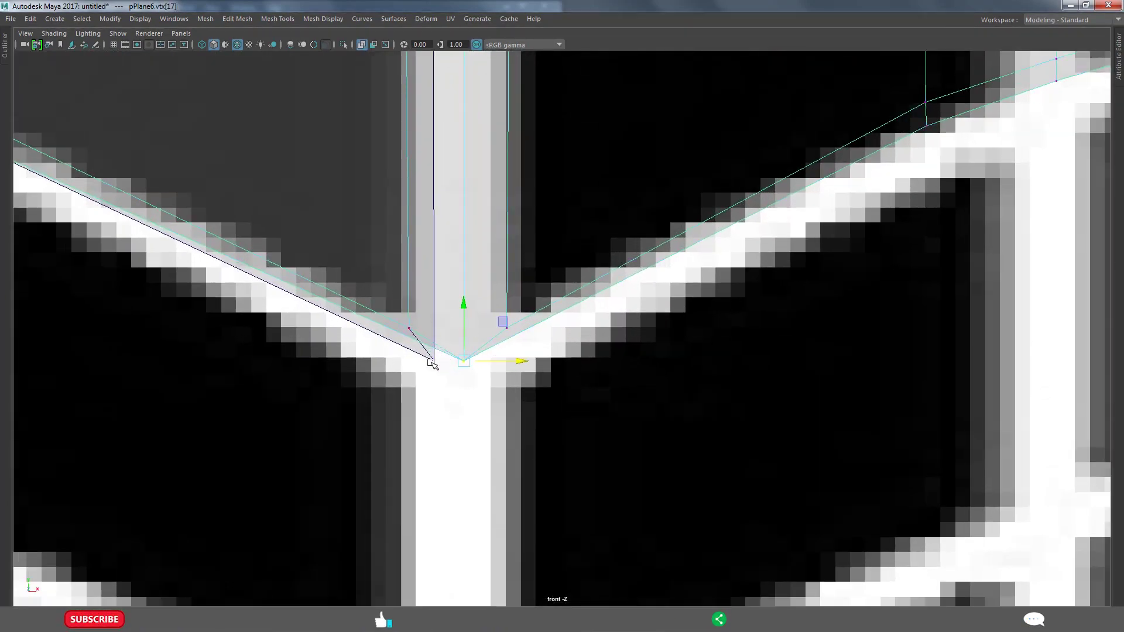
{"action": "key", "text": "F8"}
{"action": "scroll", "coordinate": [462, 334], "scroll_direction": "down", "scroll_amount": 10}
{"action": "key", "text": "space"}
{"action": "key", "text": "space"}
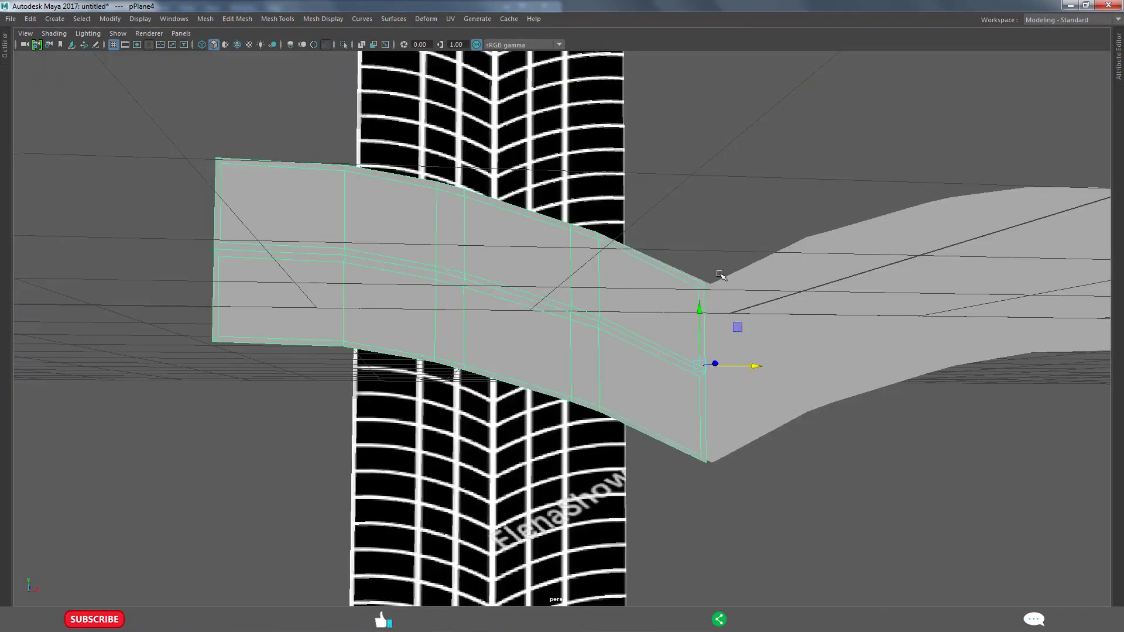
Hide pPlane4 with Ctrl+H, select pPlane6, and zoom into its V centre in edge mode.
{"action": "mouse_move", "coordinate": [720, 274]}
{"action": "left_mouse_down", "text": "alt"}
{"action": "mouse_move", "coordinate": [703, 313]}
{"action": "mouse_move", "coordinate": [677, 326]}
{"action": "mouse_move", "coordinate": [759, 361]}
{"action": "mouse_move", "coordinate": [684, 377]}
{"action": "mouse_move", "coordinate": [680, 360]}
{"action": "left_mouse_up", "text": "alt"}
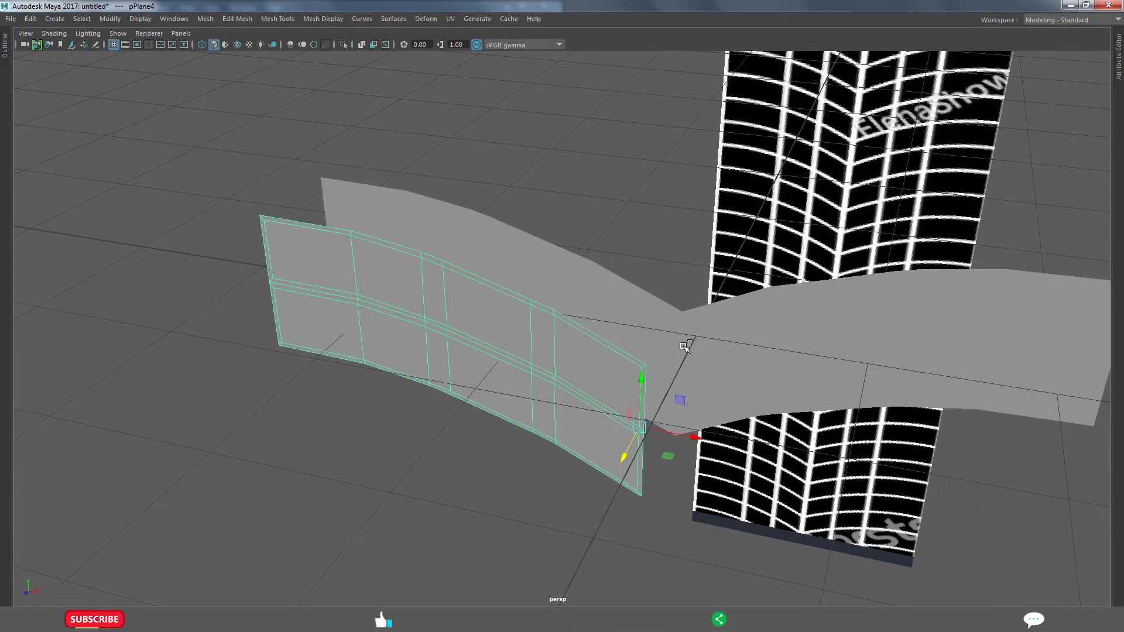
{"action": "key", "text": "ctrl+h"}
{"action": "left_click", "coordinate": [650, 393]}
{"action": "mouse_move", "coordinate": [650, 393]}
{"action": "left_mouse_down", "text": "alt"}
{"action": "mouse_move", "coordinate": [579, 344]}
{"action": "mouse_move", "coordinate": [609, 359]}
{"action": "left_mouse_up", "text": "alt"}
{"action": "scroll", "coordinate": [682, 368], "scroll_direction": "up", "scroll_amount": 5}
{"action": "scroll", "coordinate": [427, 309], "scroll_direction": "up", "scroll_amount": 4}
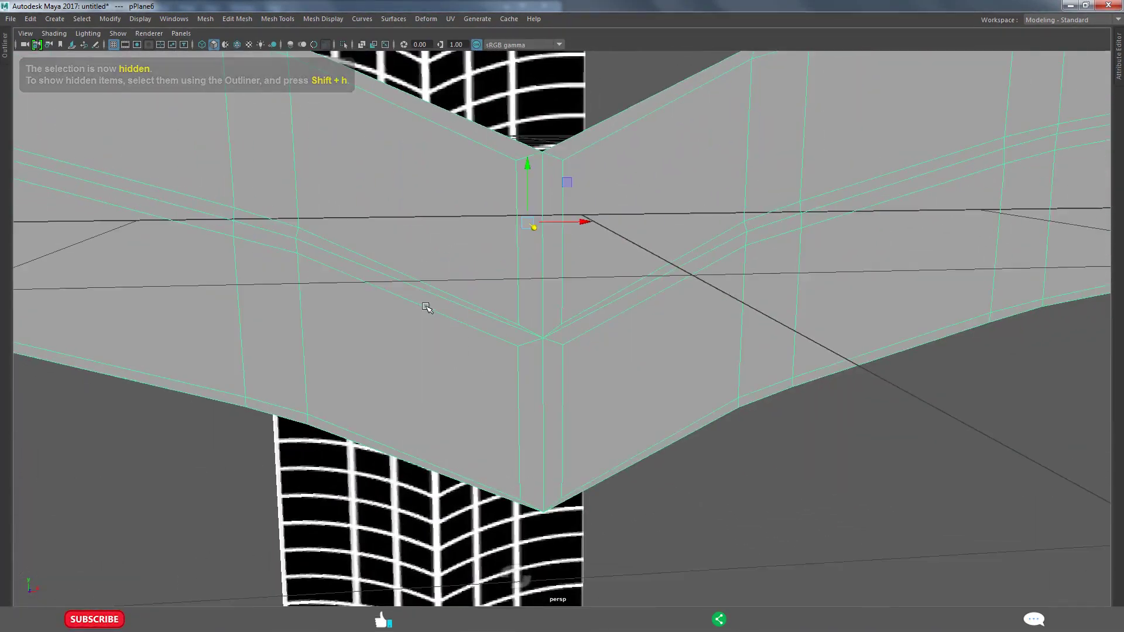
{"action": "scroll", "coordinate": [453, 314], "scroll_direction": "up", "scroll_amount": 4}
{"action": "left_click_drag", "start_coordinate": [453, 314], "coordinate": [445, 315], "text": "alt"}
{"action": "key", "text": "F10"}
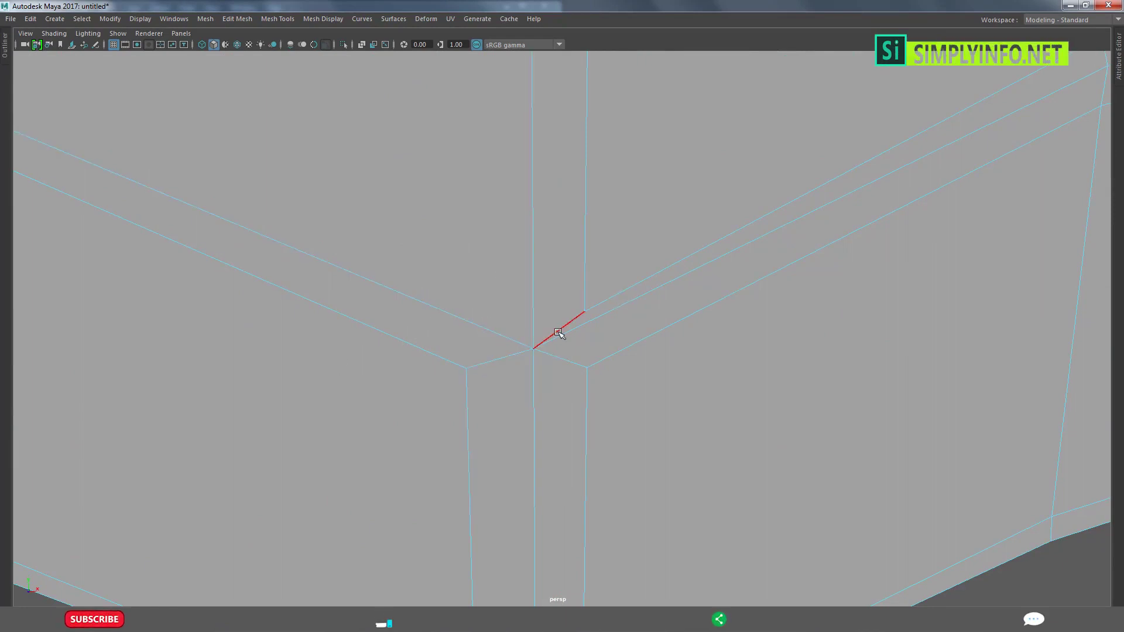
Multi-Cut a new edge across the centre strip and slide it onto the centre vertex.
{"action": "left_click", "coordinate": [468, 319]}
{"action": "mouse_move", "coordinate": [494, 339]}
{"action": "left_mouse_down", "text": "alt"}
{"action": "mouse_move", "coordinate": [478, 350]}
{"action": "mouse_move", "coordinate": [571, 265]}
{"action": "left_mouse_up", "text": "alt"}
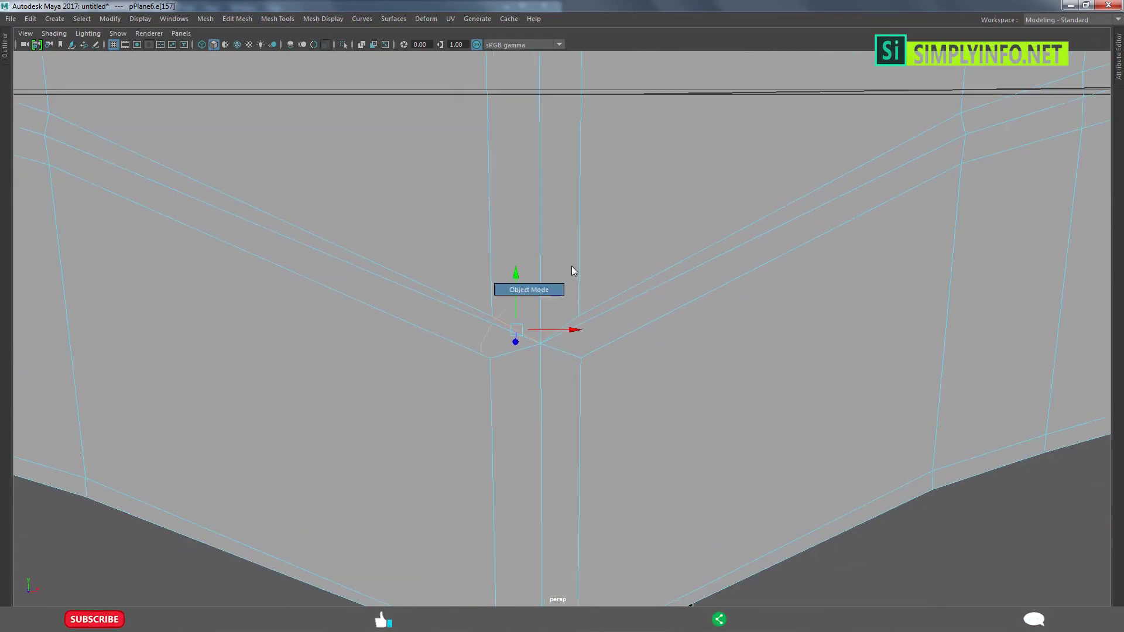
{"action": "right_click_drag", "start_coordinate": [571, 266], "coordinate": [424, 268], "text": "shift"}
{"action": "left_click", "coordinate": [491, 317]}
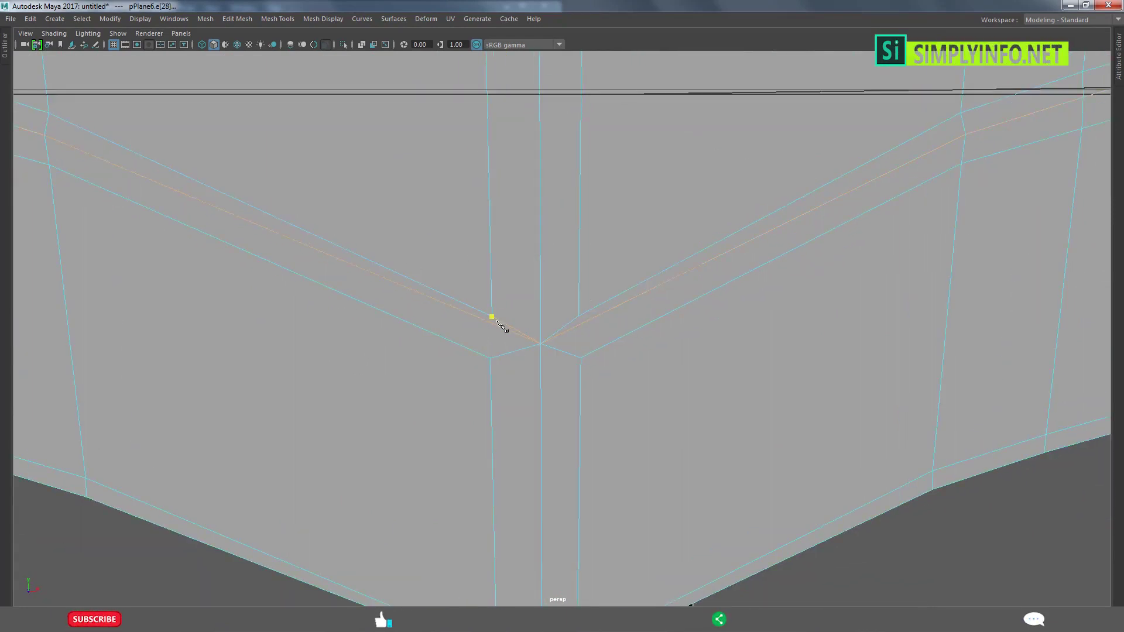
{"action": "left_click", "coordinate": [579, 316]}
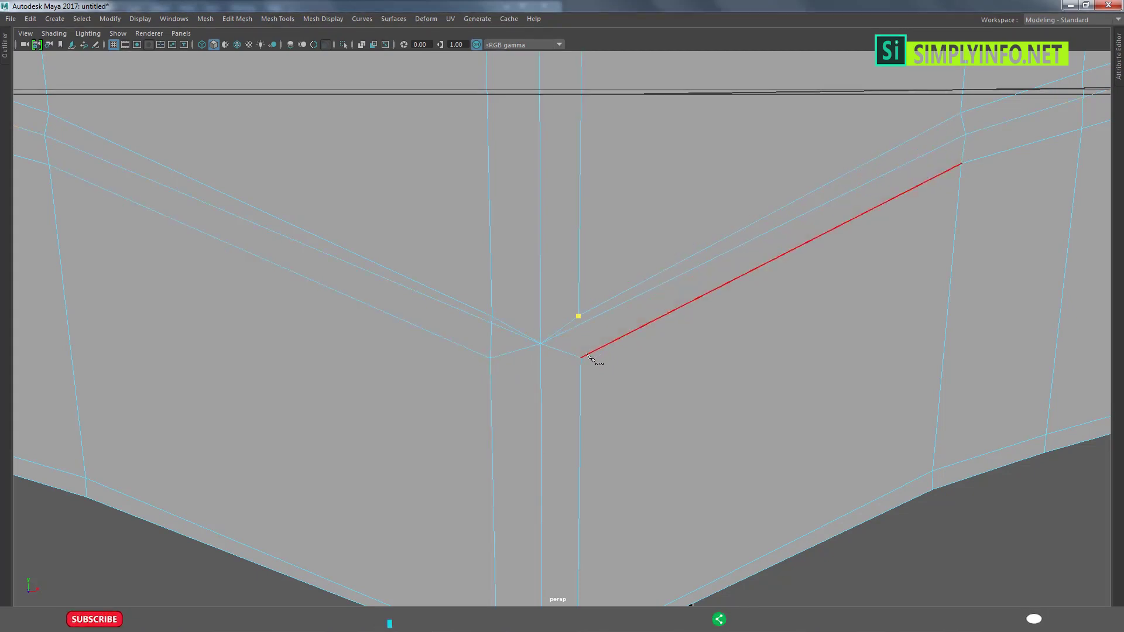
{"action": "left_click", "coordinate": [581, 358]}
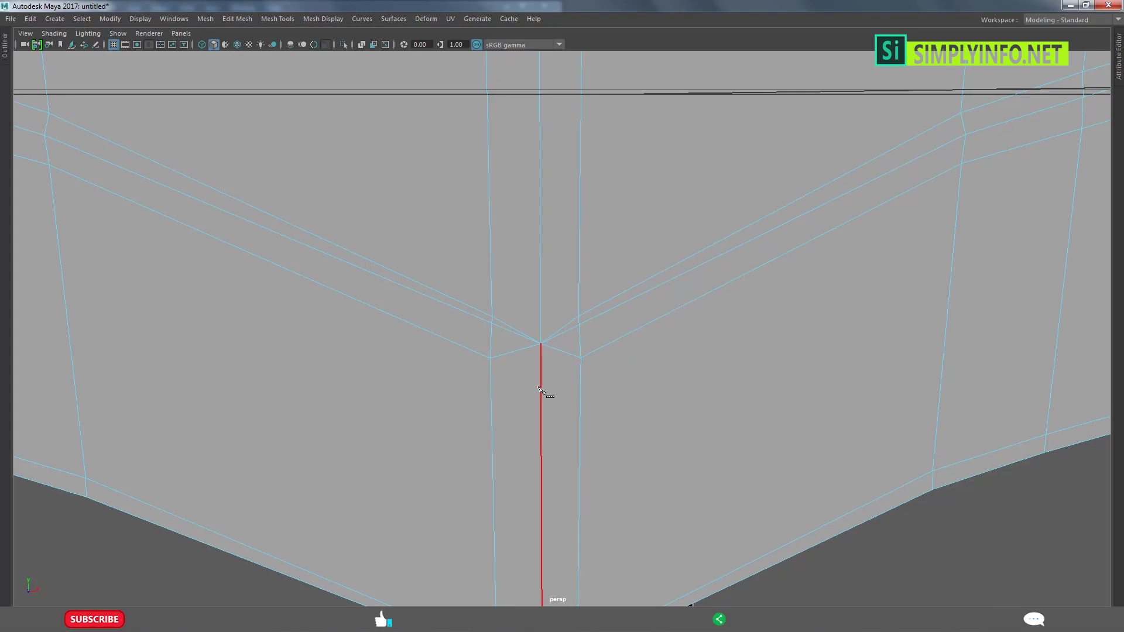
{"action": "key", "text": "w"}
{"action": "left_click", "coordinate": [515, 331]}
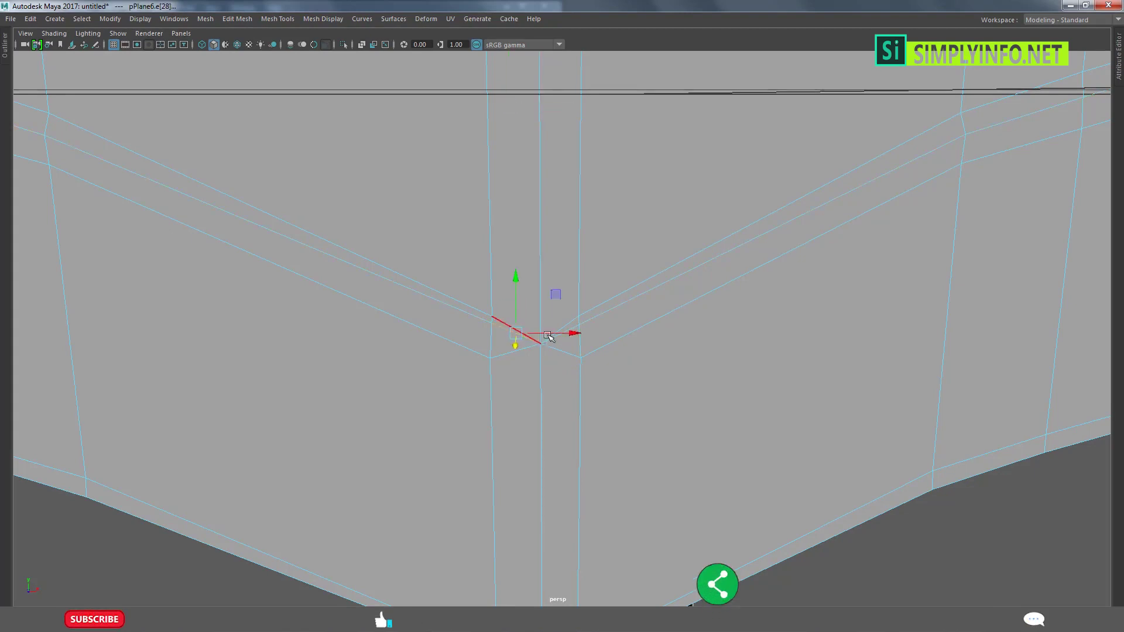
{"action": "left_click_drag", "start_coordinate": [570, 327], "coordinate": [583, 325]}
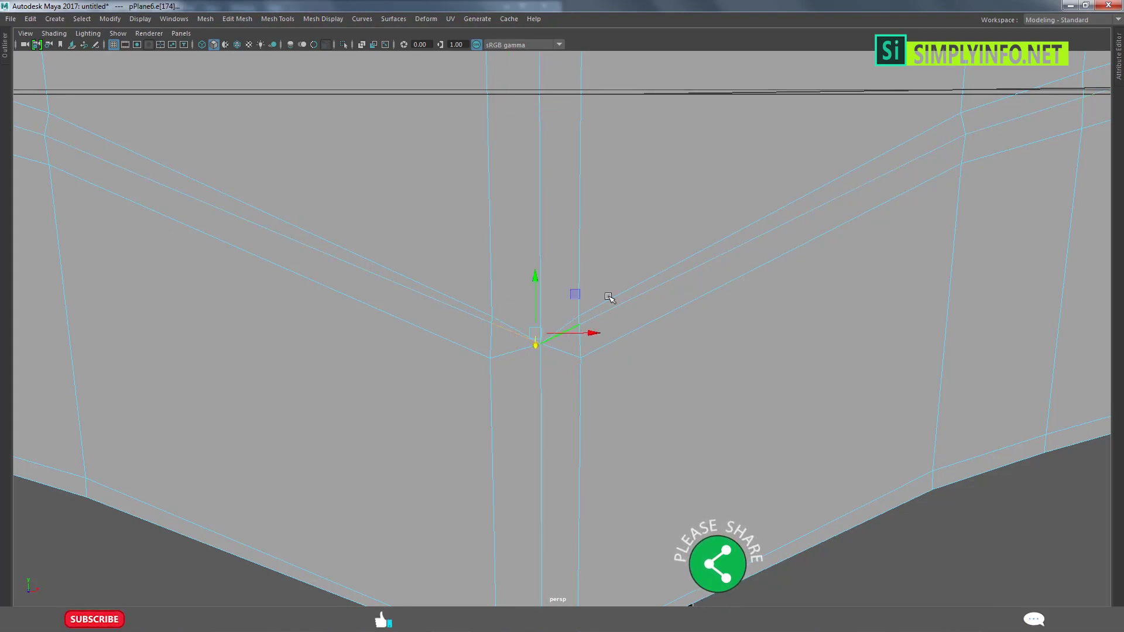
Cut an edge from the right edge to the left vertex, then delete the diagonal crossing edges.
{"action": "key", "text": "F8"}
{"action": "right_click_drag", "start_coordinate": [571, 267], "coordinate": [474, 270], "text": "shift"}
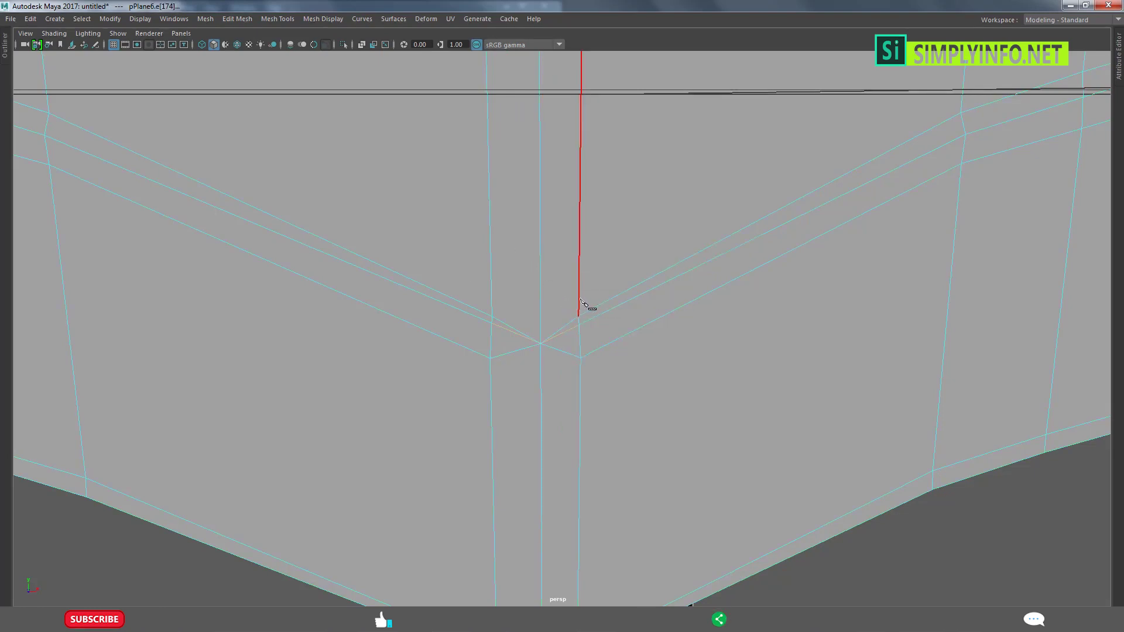
{"action": "left_click", "coordinate": [579, 321]}
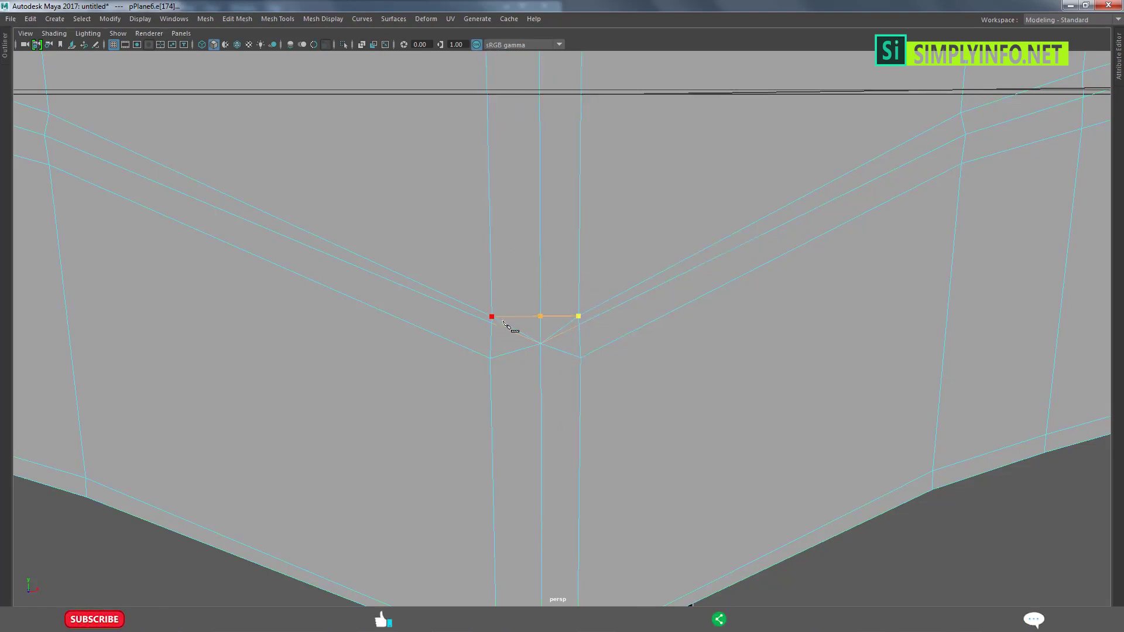
{"action": "left_click", "coordinate": [505, 324]}
{"action": "key", "text": "Return"}
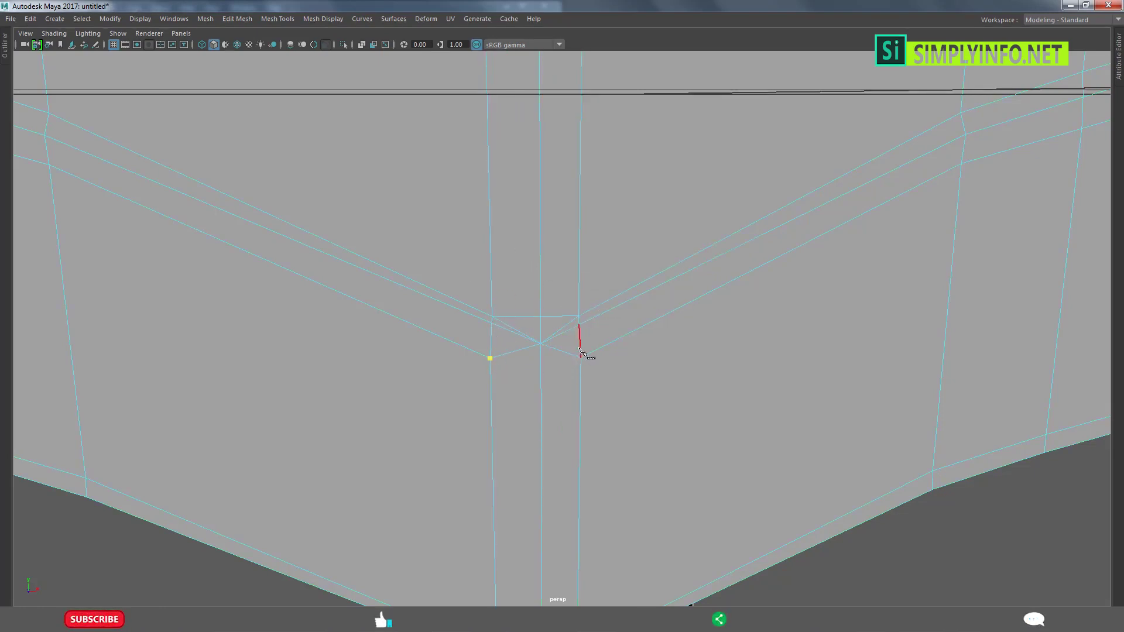
{"action": "key", "text": "w"}
{"action": "left_click", "coordinate": [523, 334]}
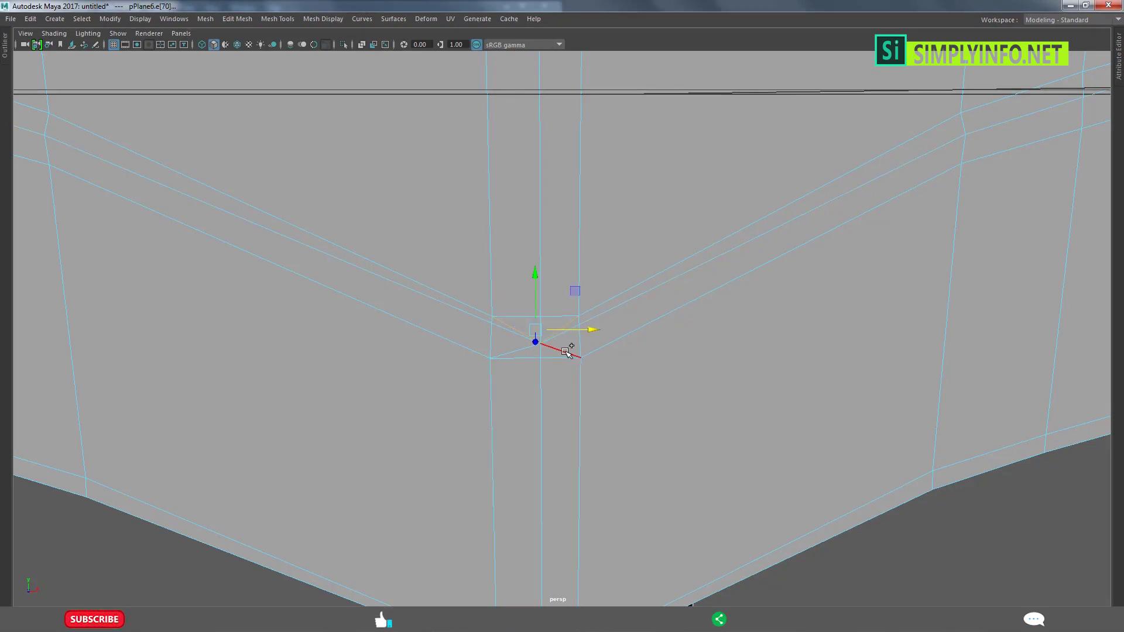
{"action": "key", "text": "Delete"}
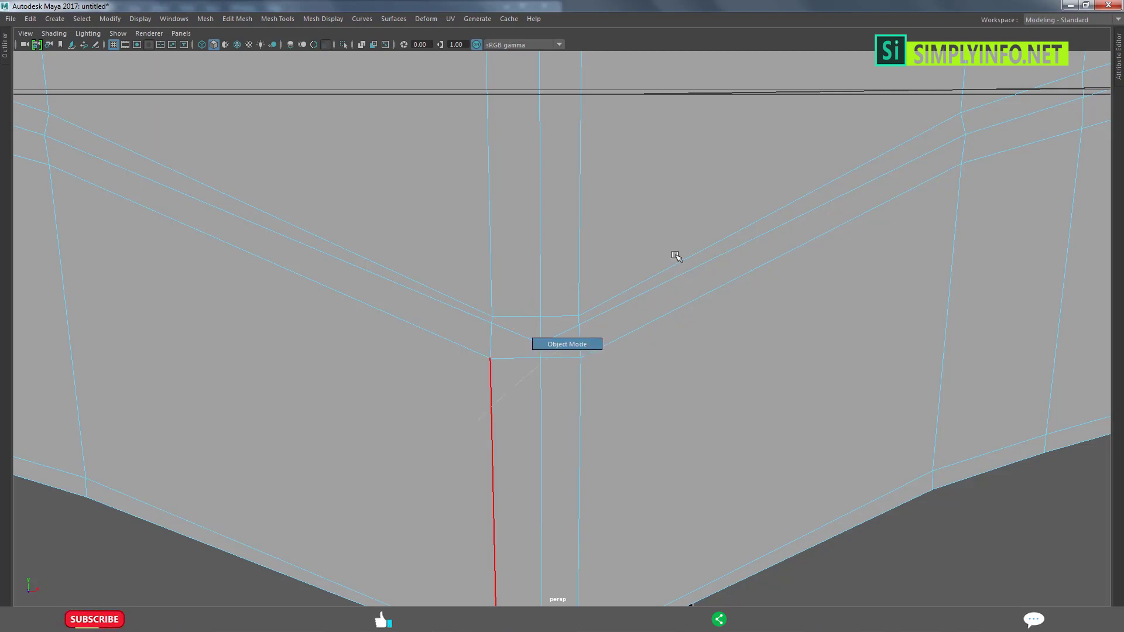
{"action": "right_click_drag", "start_coordinate": [601, 328], "coordinate": [473, 312]}
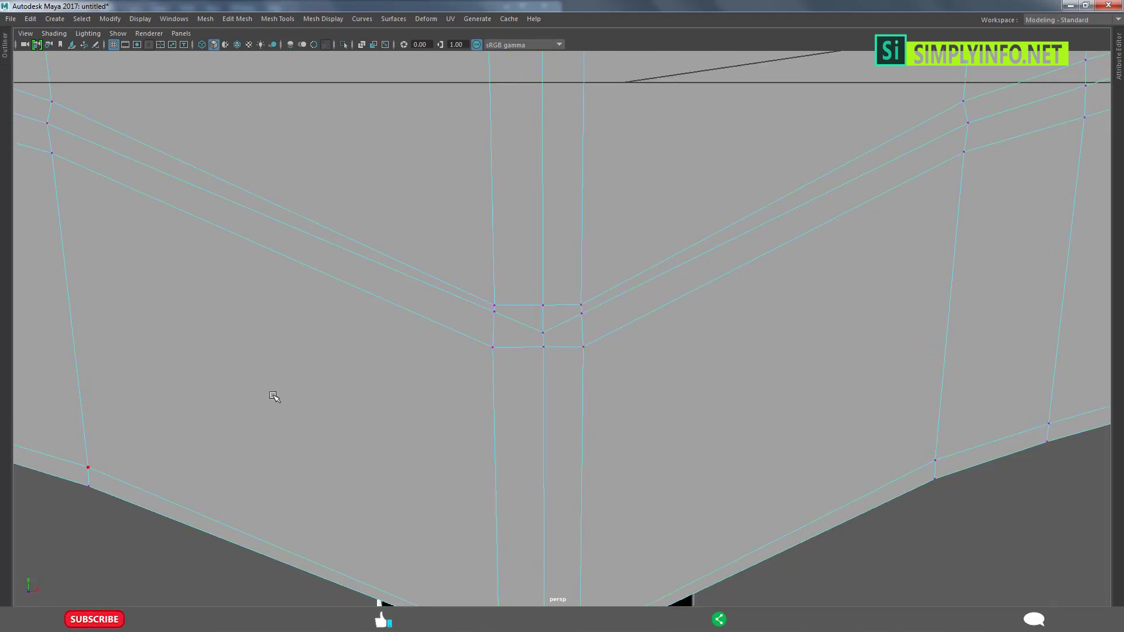
Nudge the centre vertex down and select the vertices right of the centre.
{"action": "left_click_drag", "start_coordinate": [491, 287], "coordinate": [546, 288]}
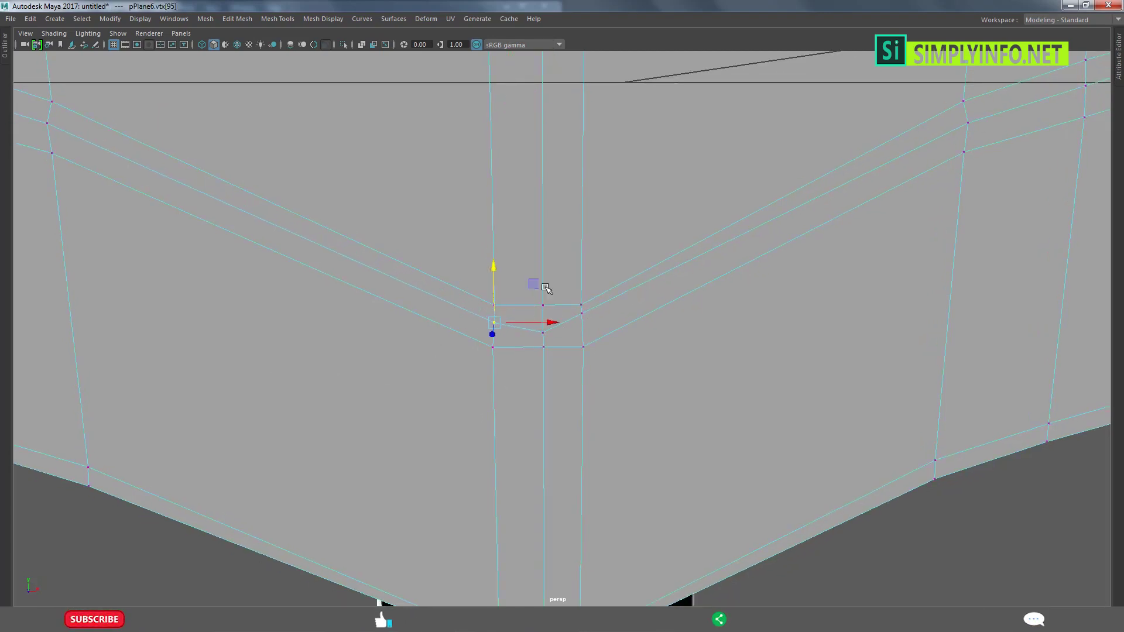
{"action": "scroll", "coordinate": [584, 269], "scroll_direction": "down", "scroll_amount": 2}
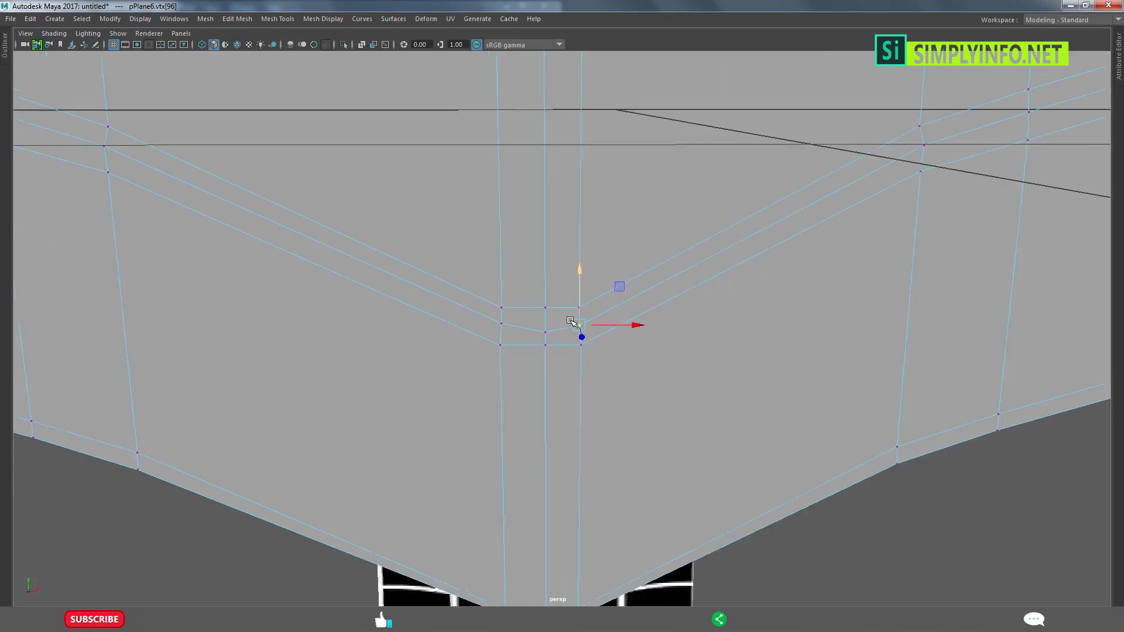
{"action": "scroll", "coordinate": [584, 275], "scroll_direction": "down", "scroll_amount": 1}
{"action": "scroll", "coordinate": [584, 281], "scroll_direction": "down", "scroll_amount": 2}
{"action": "scroll", "coordinate": [583, 287], "scroll_direction": "down", "scroll_amount": 1}
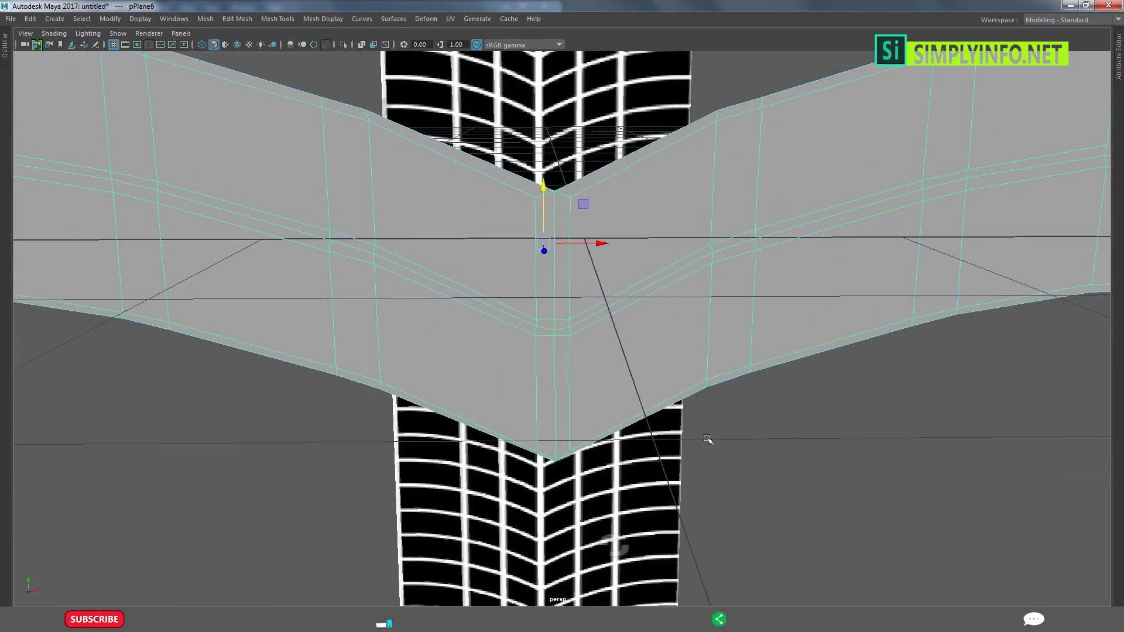
{"action": "scroll", "coordinate": [643, 381], "scroll_direction": "up", "scroll_amount": 2}
{"action": "scroll", "coordinate": [562, 368], "scroll_direction": "up", "scroll_amount": 2}
{"action": "scroll", "coordinate": [529, 346], "scroll_direction": "up", "scroll_amount": 1}
{"action": "left_click", "coordinate": [496, 322]}
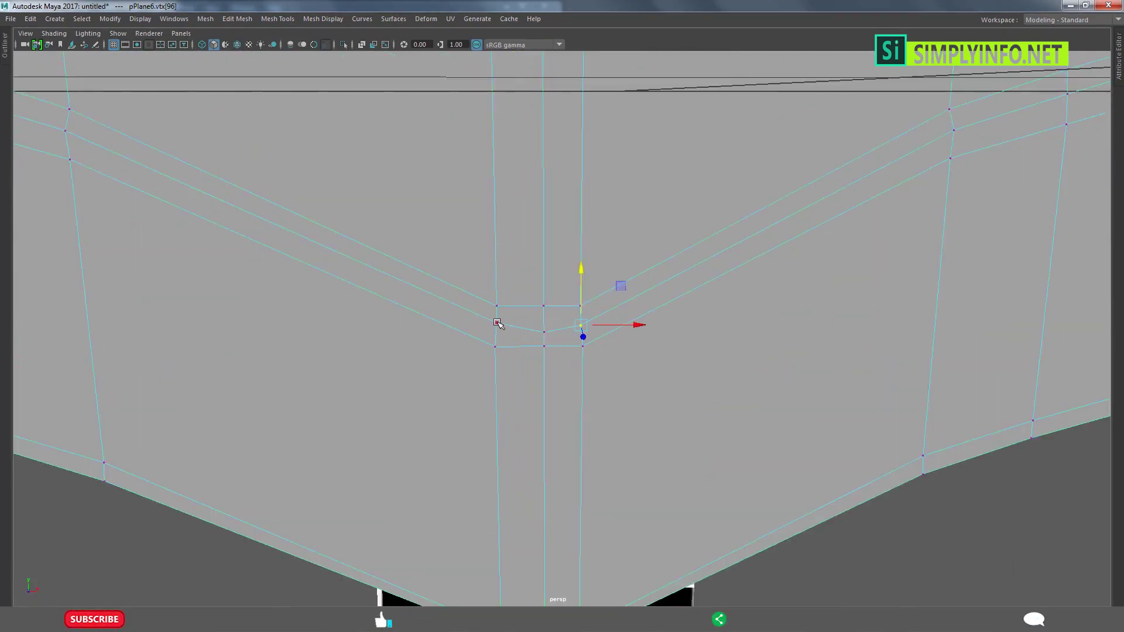
{"action": "left_click_drag", "start_coordinate": [493, 270], "coordinate": [493, 272]}
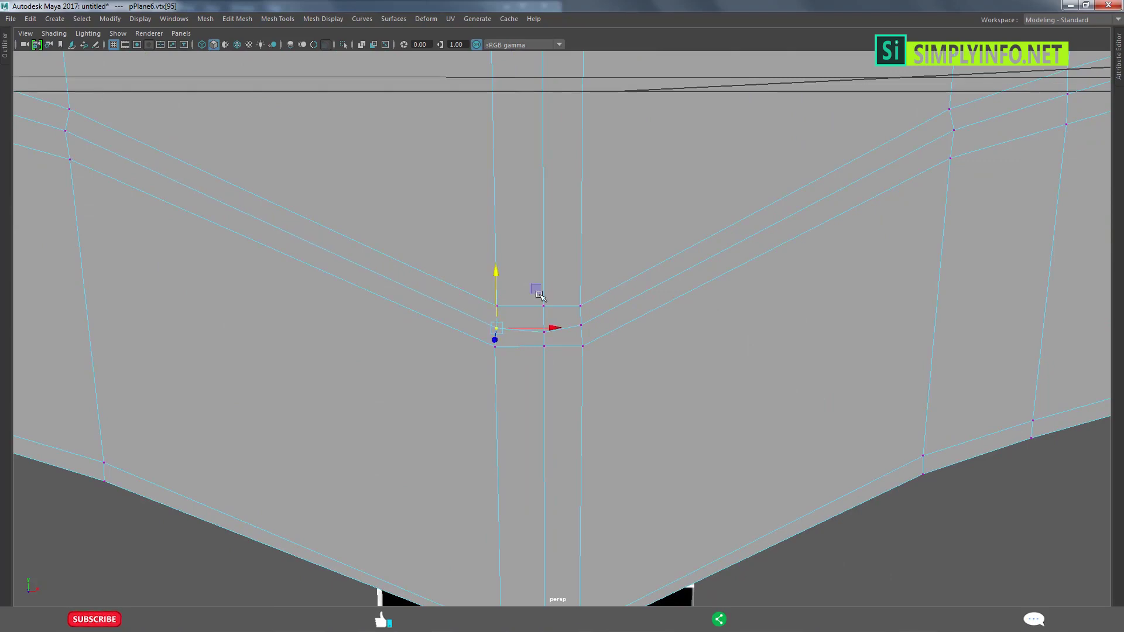
{"action": "left_click", "coordinate": [587, 326]}
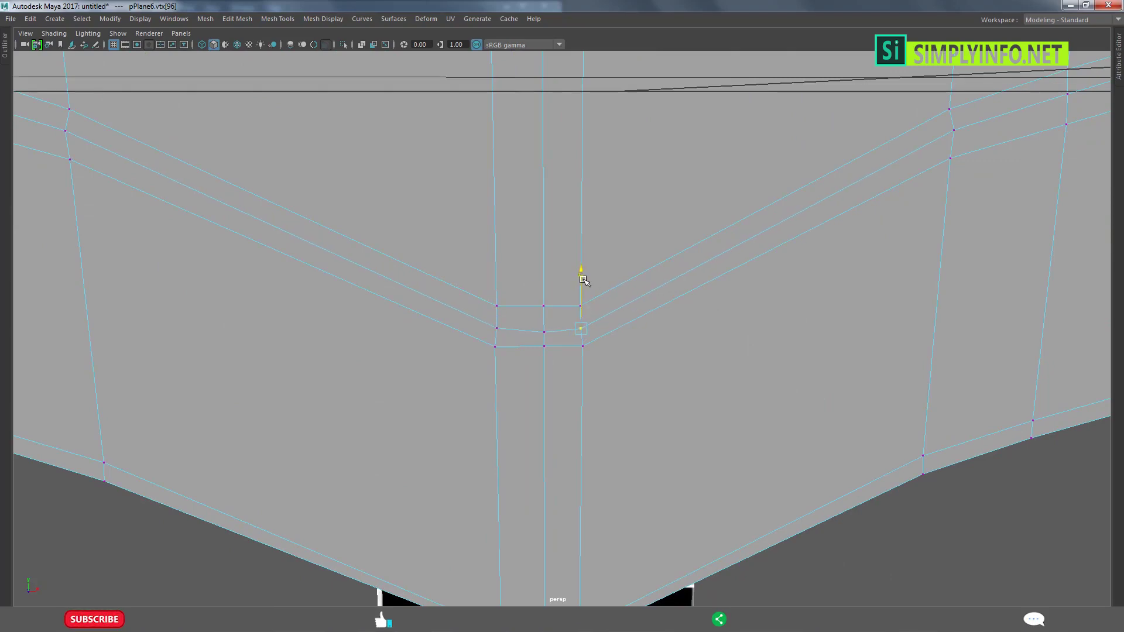
{"action": "scroll", "coordinate": [644, 246], "scroll_direction": "down", "scroll_amount": 5}
{"action": "scroll", "coordinate": [708, 329], "scroll_direction": "down", "scroll_amount": 5}
{"action": "scroll", "coordinate": [735, 401], "scroll_direction": "down", "scroll_amount": 3}
{"action": "left_click", "coordinate": [527, 284]}
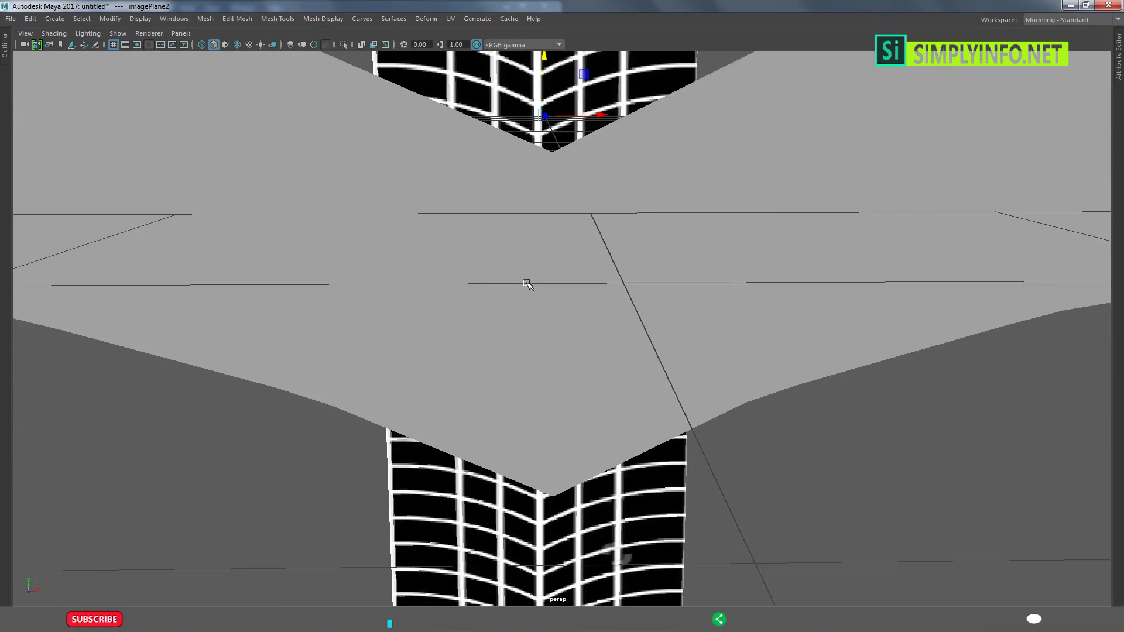
{"action": "scroll", "coordinate": [526, 284], "scroll_direction": "up", "scroll_amount": 5}
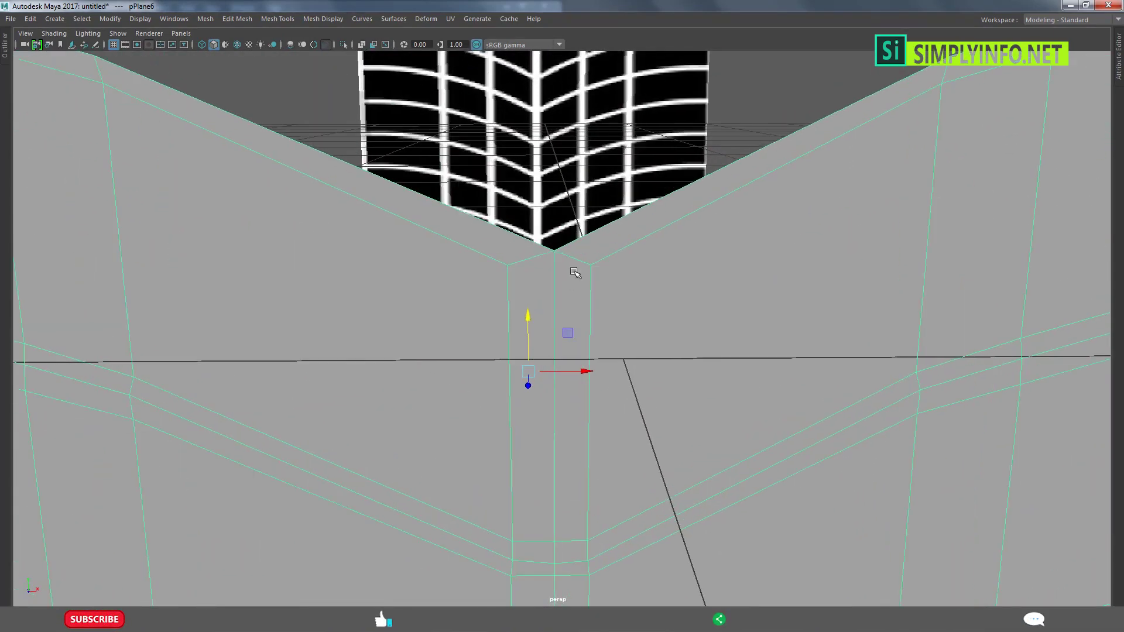
Cut a new edge from the vertex up to the upper edge on the second band.
{"action": "key", "text": "F9"}
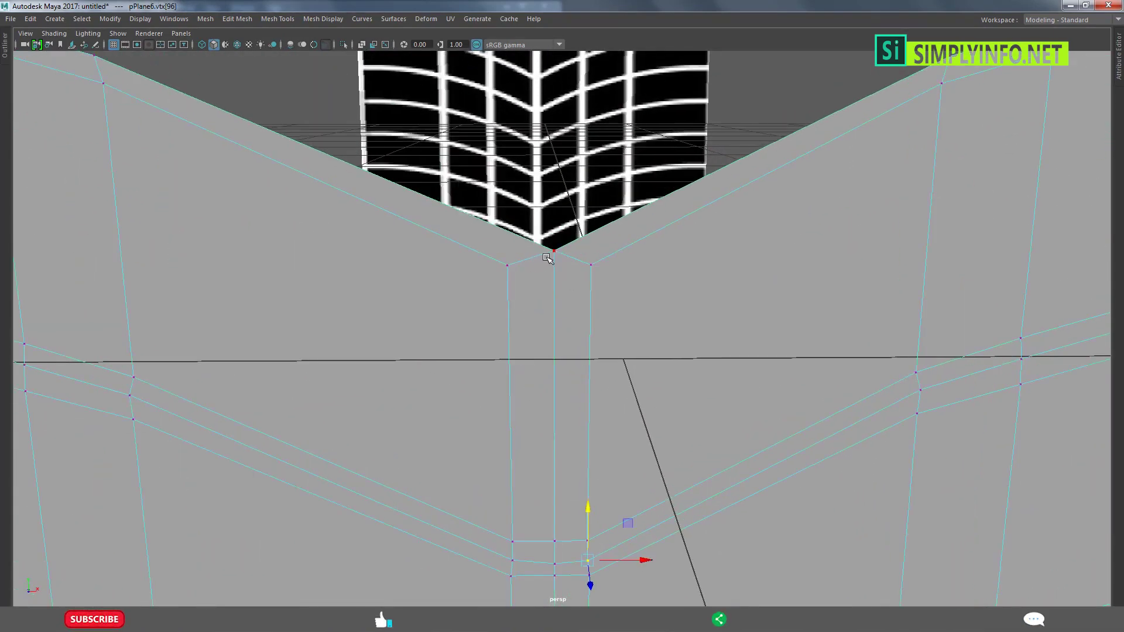
{"action": "key", "text": "F8"}
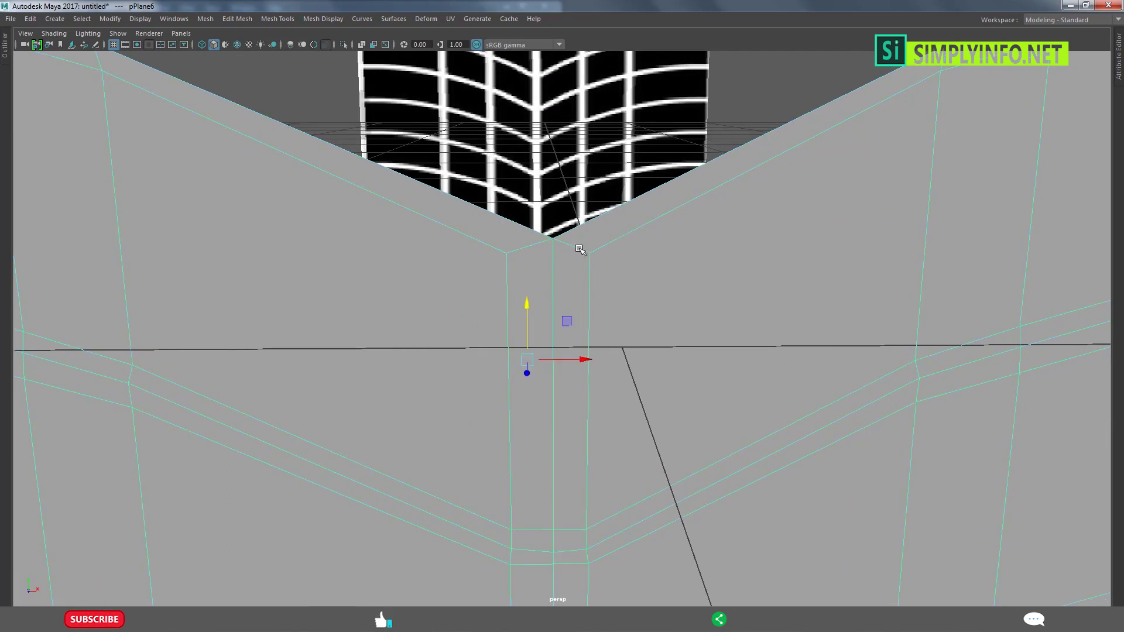
{"action": "right_click_drag", "start_coordinate": [514, 251], "coordinate": [508, 232]}
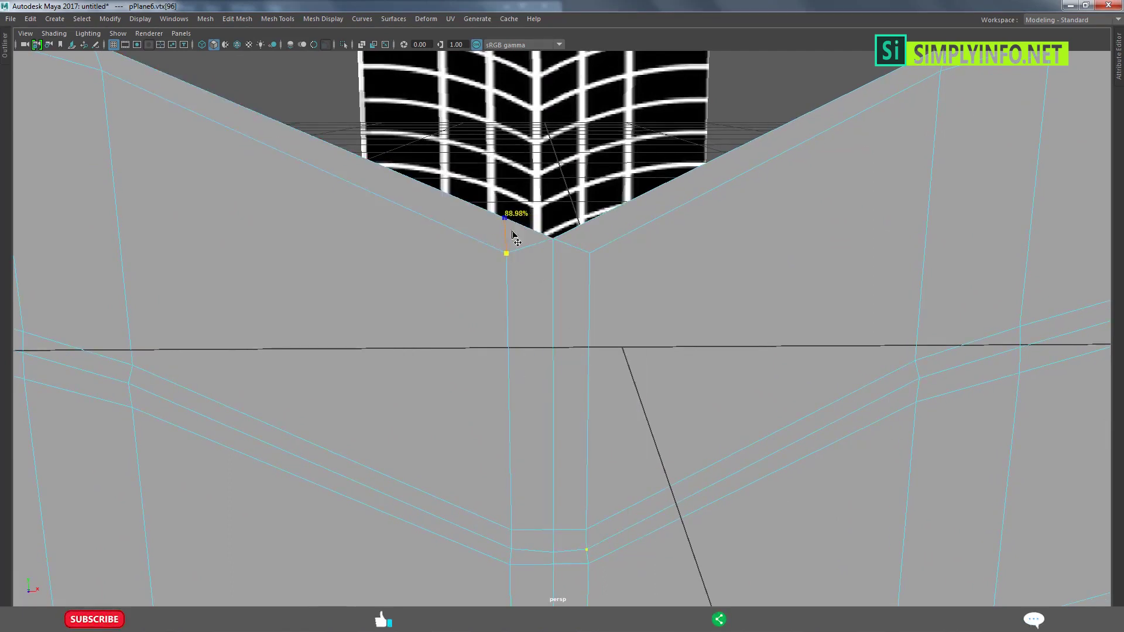
{"action": "left_click", "coordinate": [512, 234]}
{"action": "right_click", "coordinate": [513, 234]}
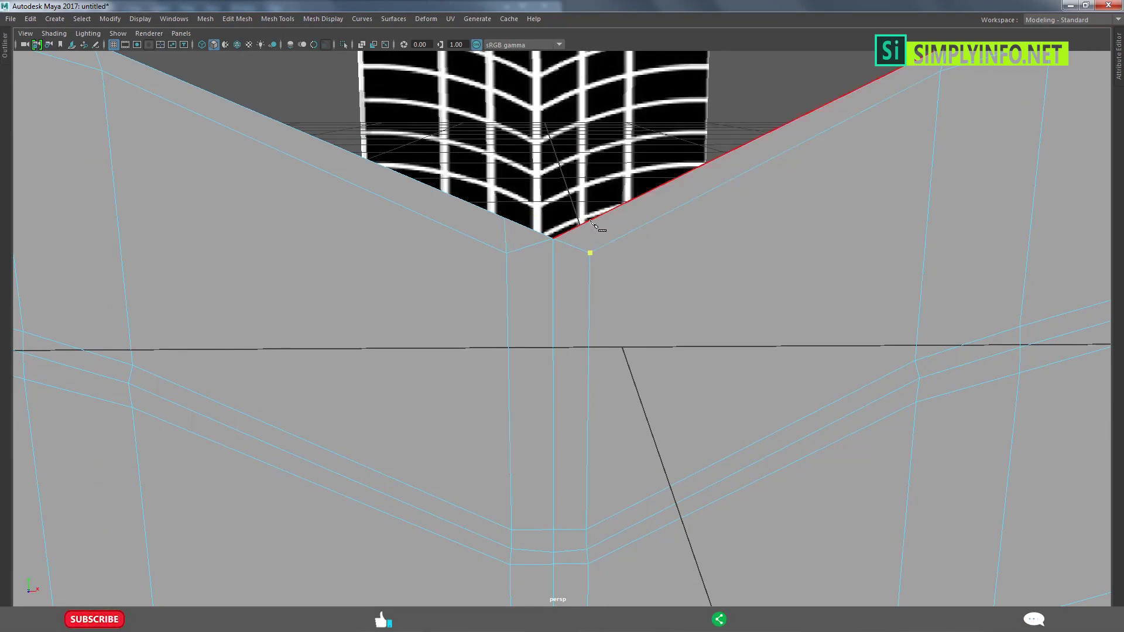
{"action": "left_click", "coordinate": [589, 253]}
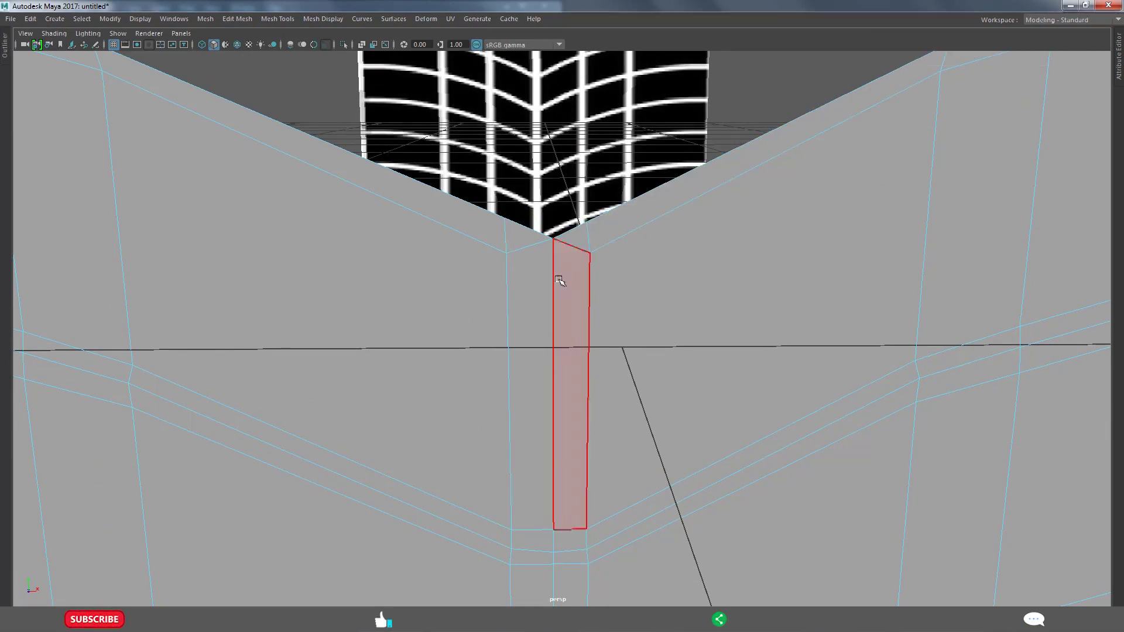
{"action": "scroll", "coordinate": [544, 312], "scroll_direction": "up", "scroll_amount": 3}
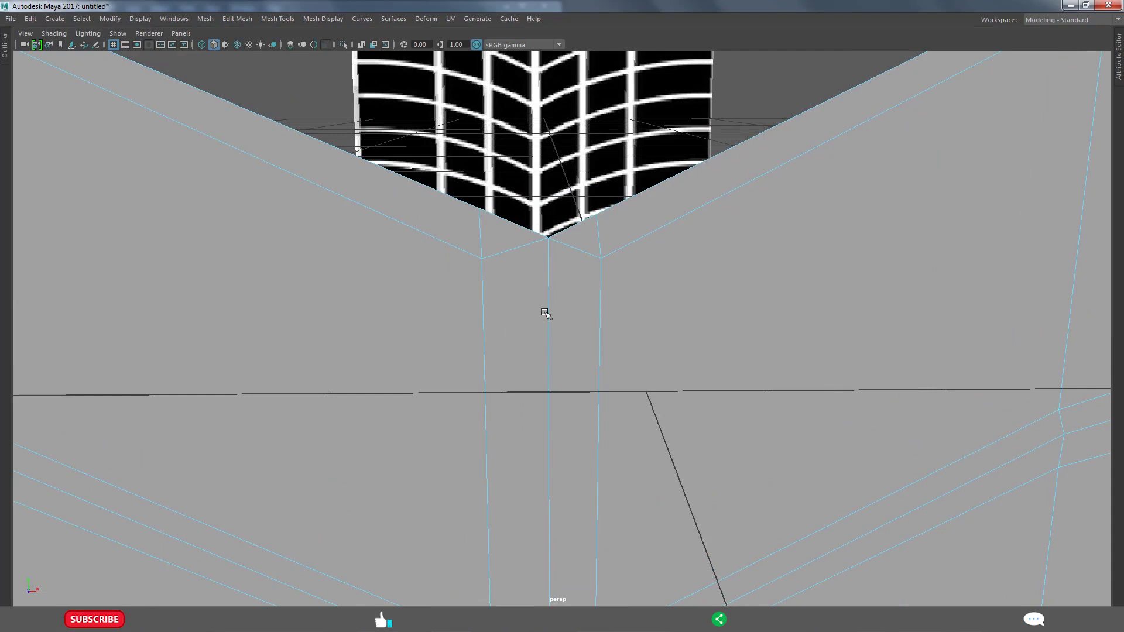
Multi-Cut across the V tip, insert an edge loop down the centre strip, and select it.
{"action": "right_click", "coordinate": [691, 220]}
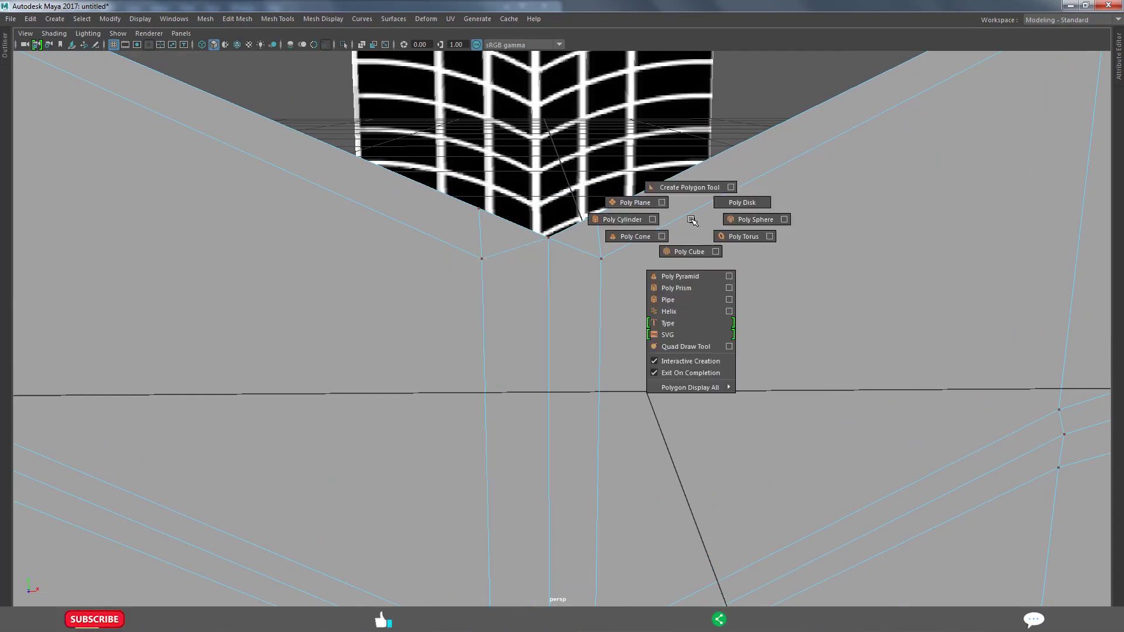
{"action": "right_click", "coordinate": [743, 208], "text": "shift"}
{"action": "left_click", "coordinate": [656, 206]}
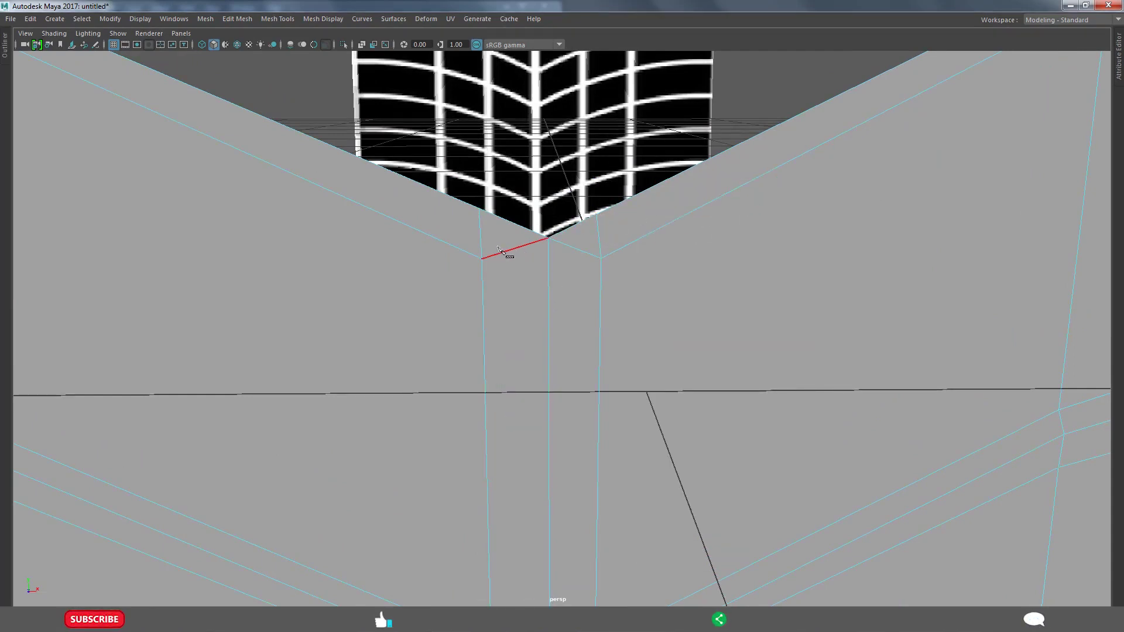
{"action": "left_click", "coordinate": [488, 269]}
{"action": "right_click", "coordinate": [602, 274]}
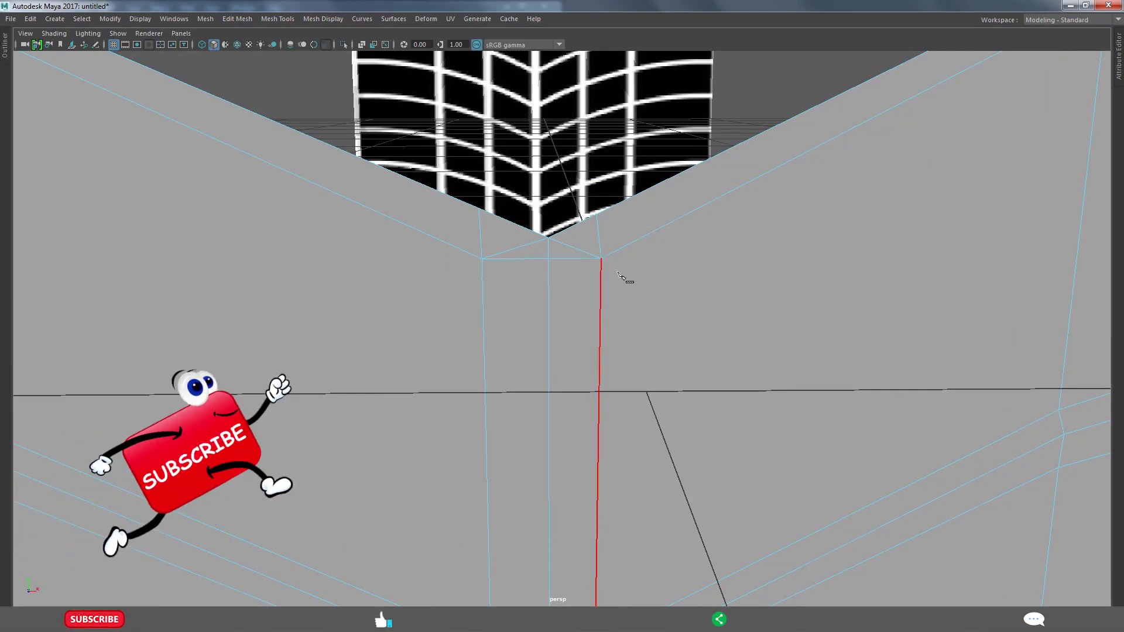
{"action": "left_click", "coordinate": [554, 389], "text": "ctrl"}
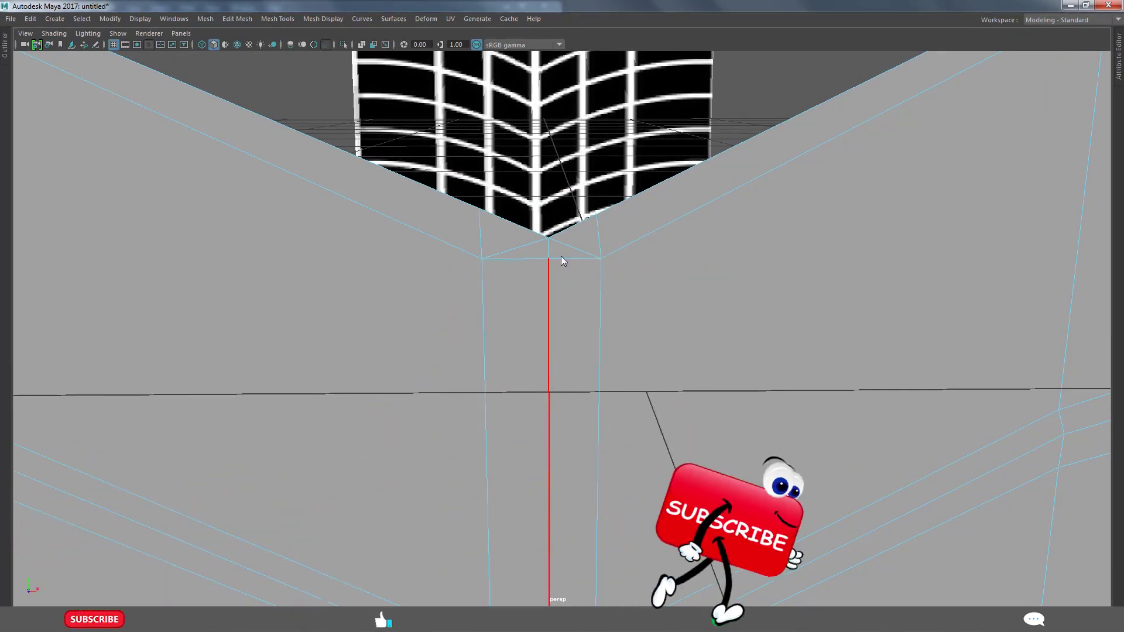
{"action": "key", "text": "w"}
{"action": "left_click", "coordinate": [539, 248]}
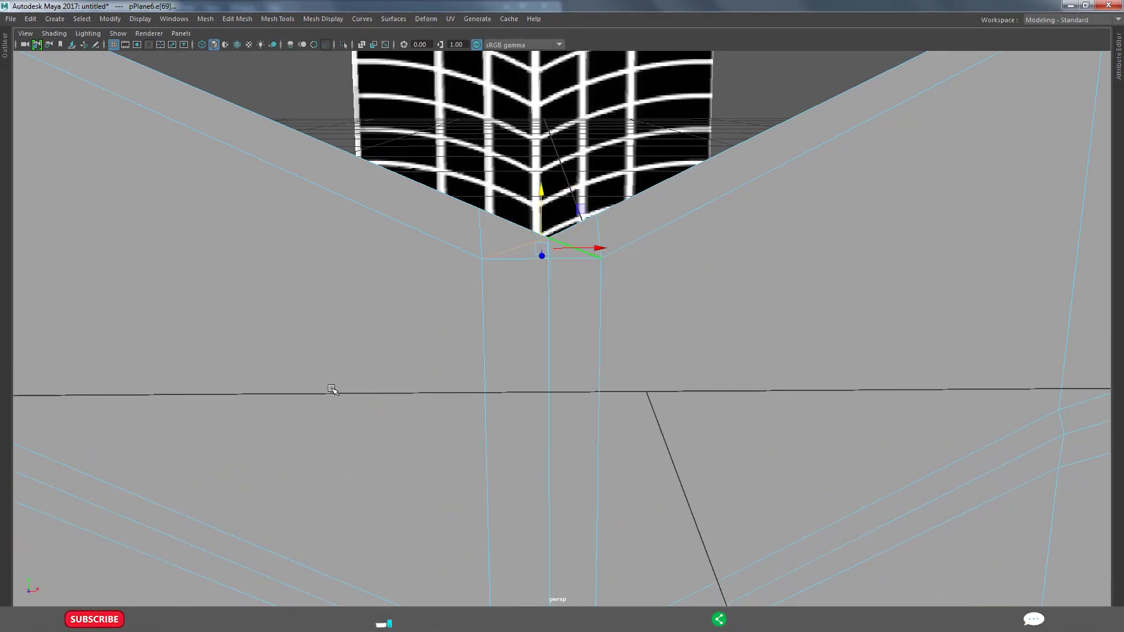
{"action": "double_click", "coordinate": [548, 316]}
{"action": "mouse_move", "coordinate": [607, 358]}
{"action": "left_mouse_down", "text": "alt"}
{"action": "mouse_move", "coordinate": [586, 320]}
{"action": "mouse_move", "coordinate": [451, 293]}
{"action": "mouse_move", "coordinate": [755, 411]}
{"action": "mouse_move", "coordinate": [622, 358]}
{"action": "mouse_move", "coordinate": [606, 397]}
{"action": "left_mouse_up", "text": "alt"}
Select the V-tip vertex and the vertex just below it, then clear the selection.
{"action": "middle_click_drag", "start_coordinate": [606, 397], "coordinate": [611, 411], "text": "alt"}
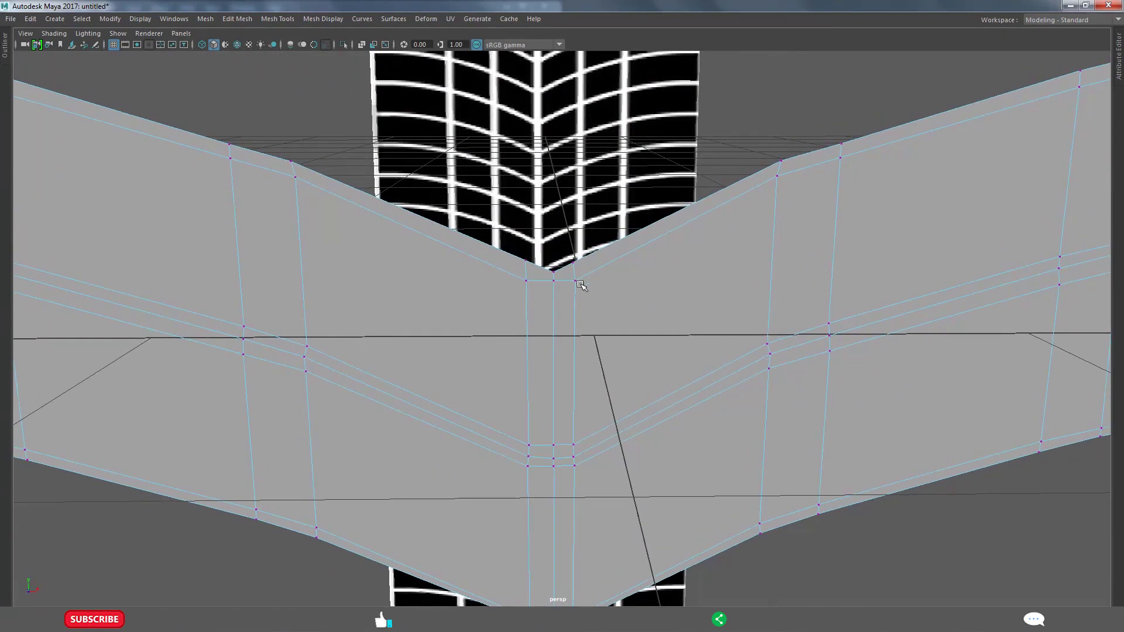
{"action": "left_click", "coordinate": [551, 269]}
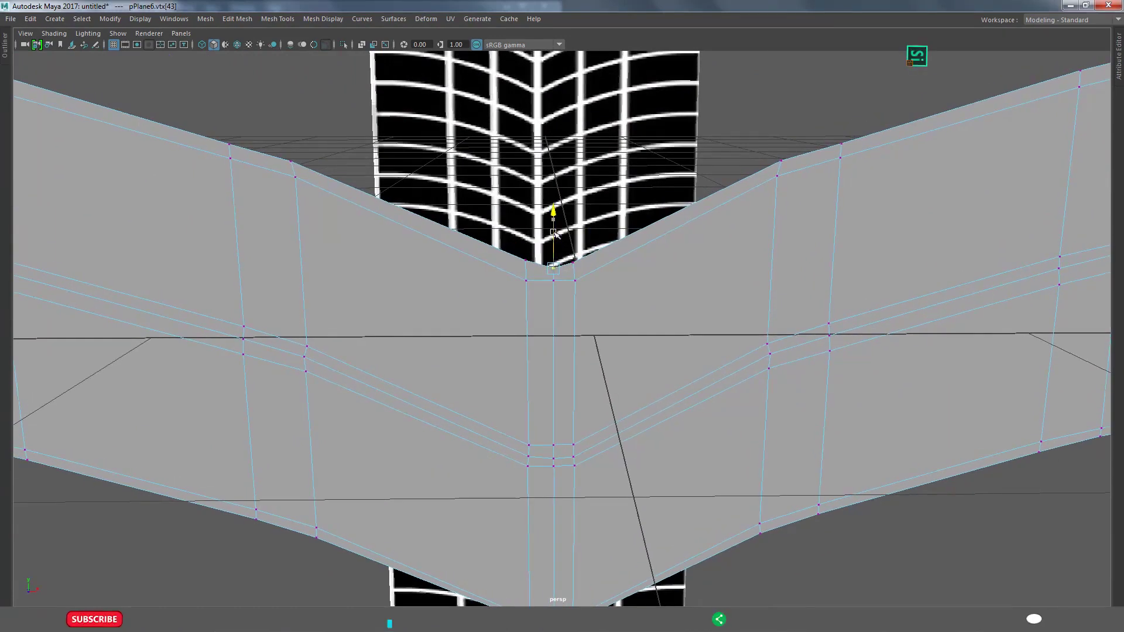
{"action": "left_click", "coordinate": [553, 287]}
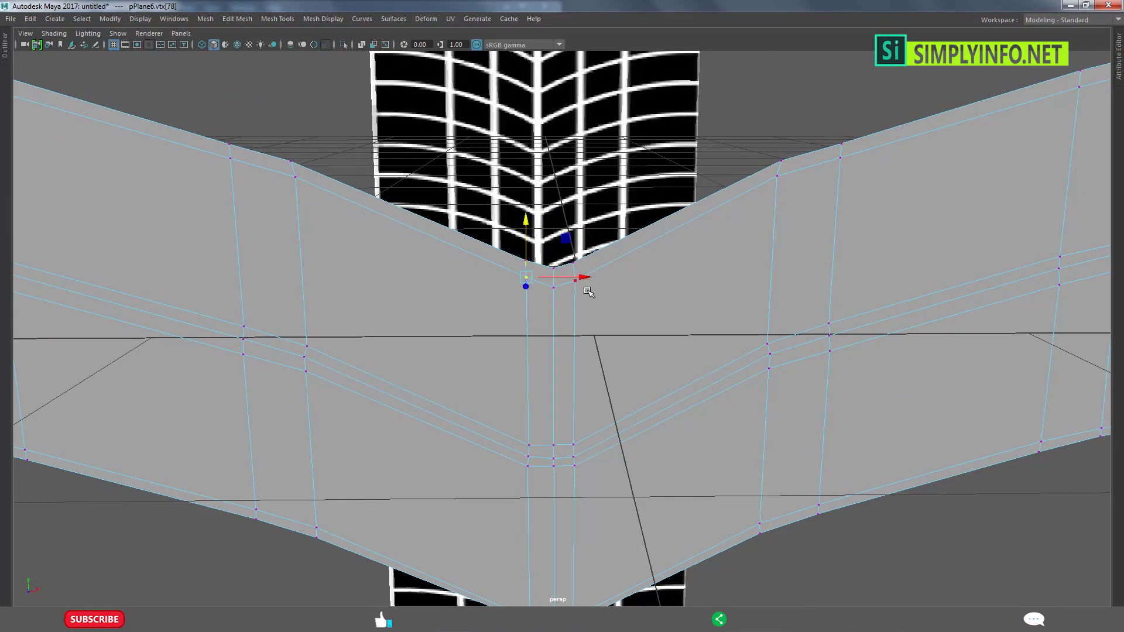
{"action": "key", "text": "ctrl+z"}
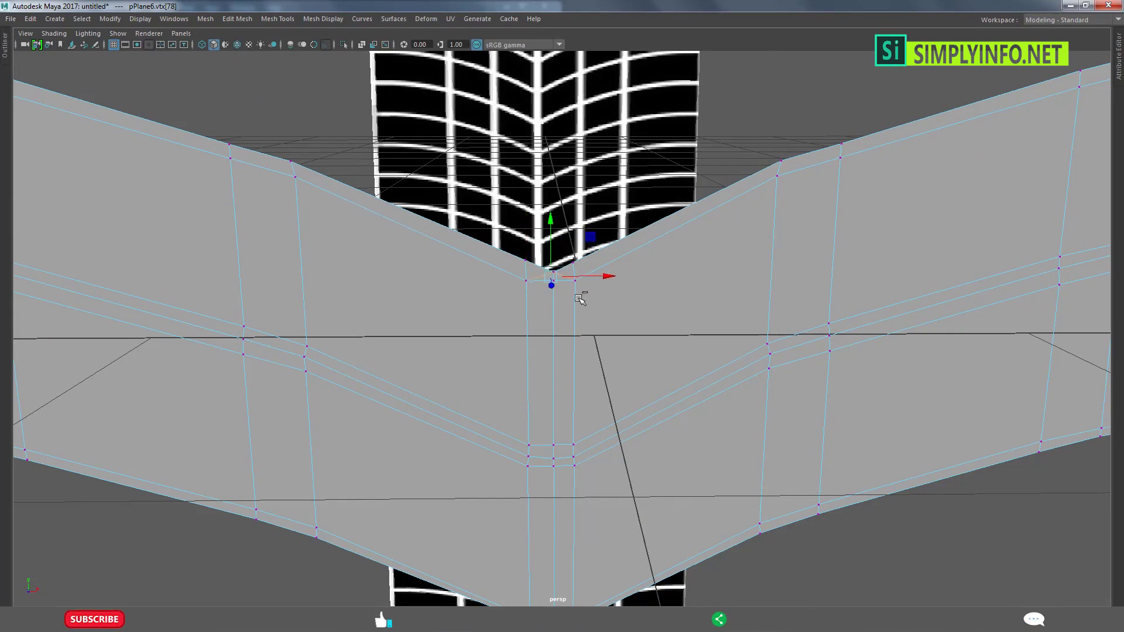
{"action": "left_click", "coordinate": [579, 300]}
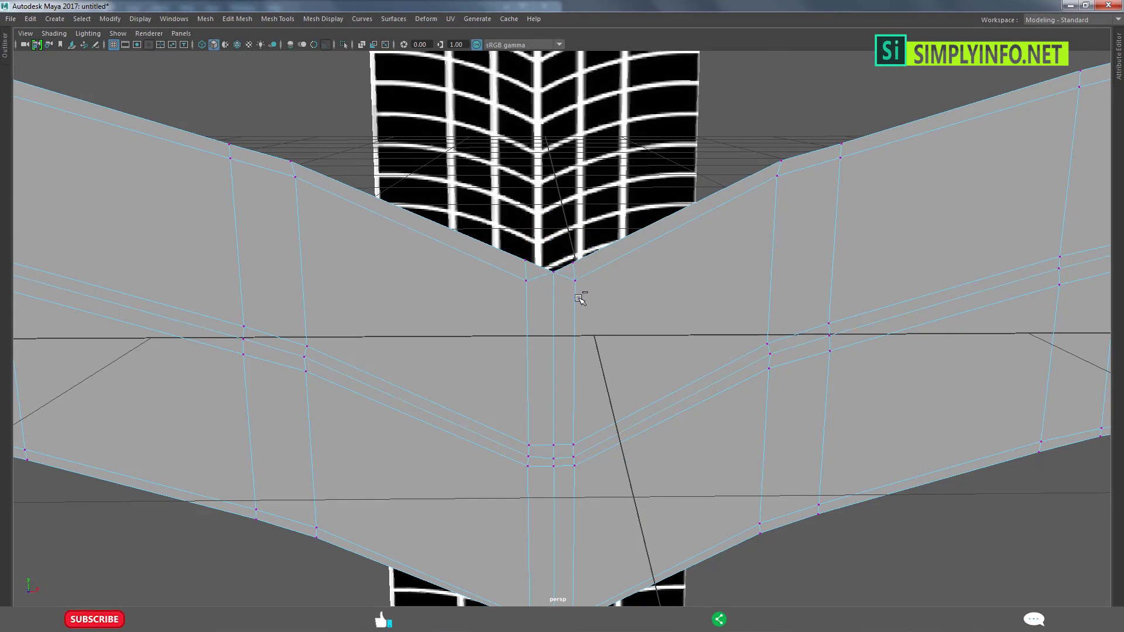
Step back and forth through undo and redo on the V-tip vertex edits.
{"action": "key", "text": "ctrl+z"}
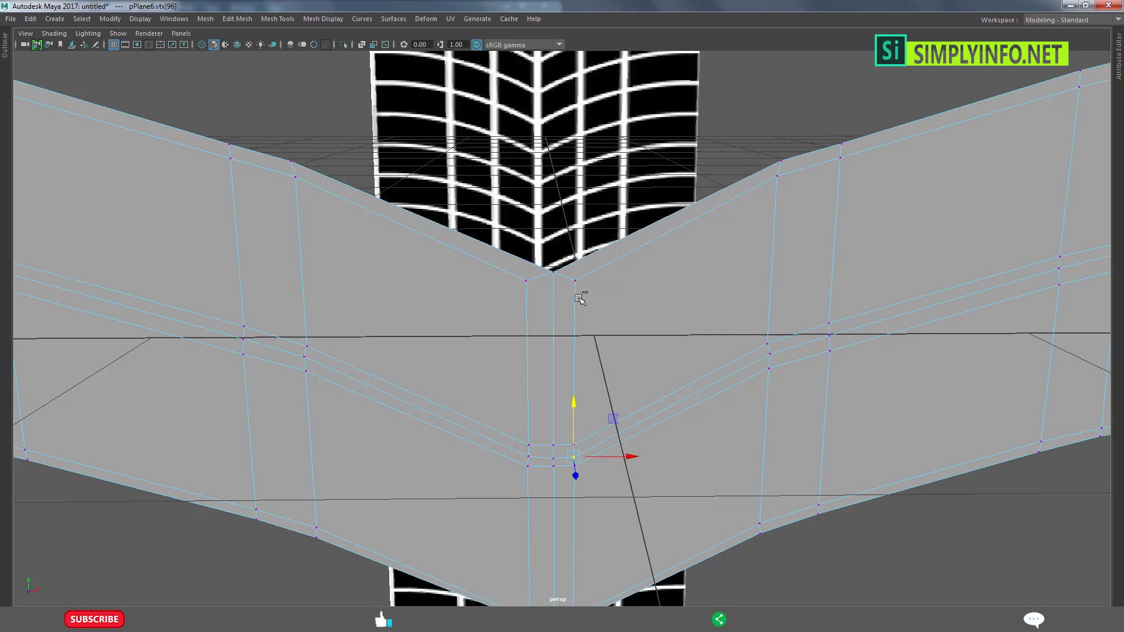
{"action": "key", "text": "ctrl+z"}
{"action": "key", "text": "shift+z"}
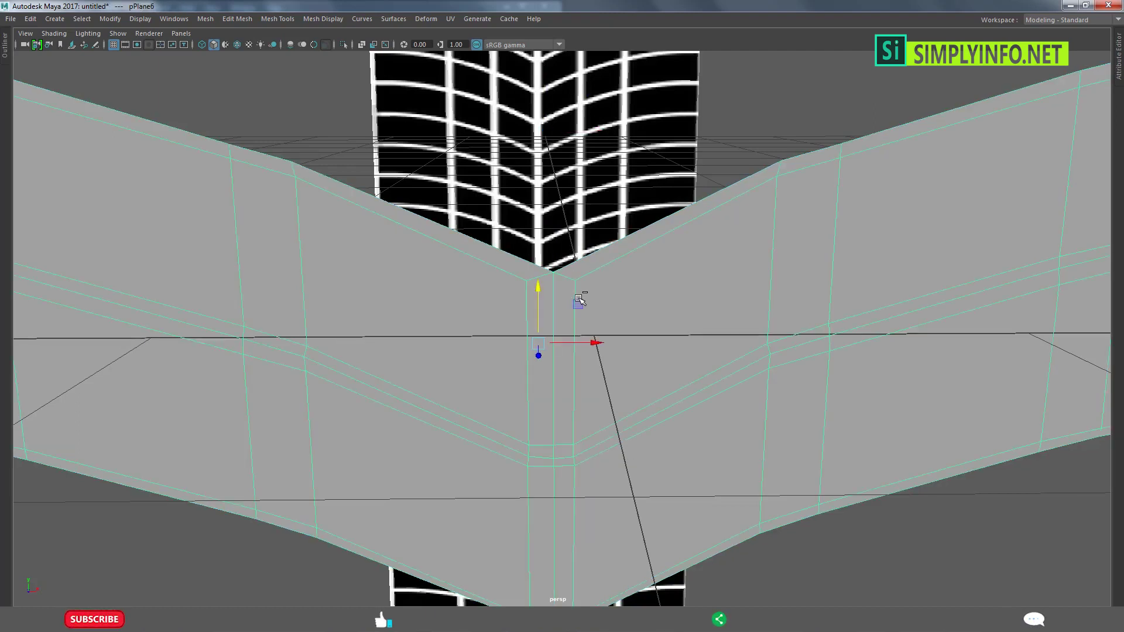
{"action": "key", "text": "ctrl+z"}
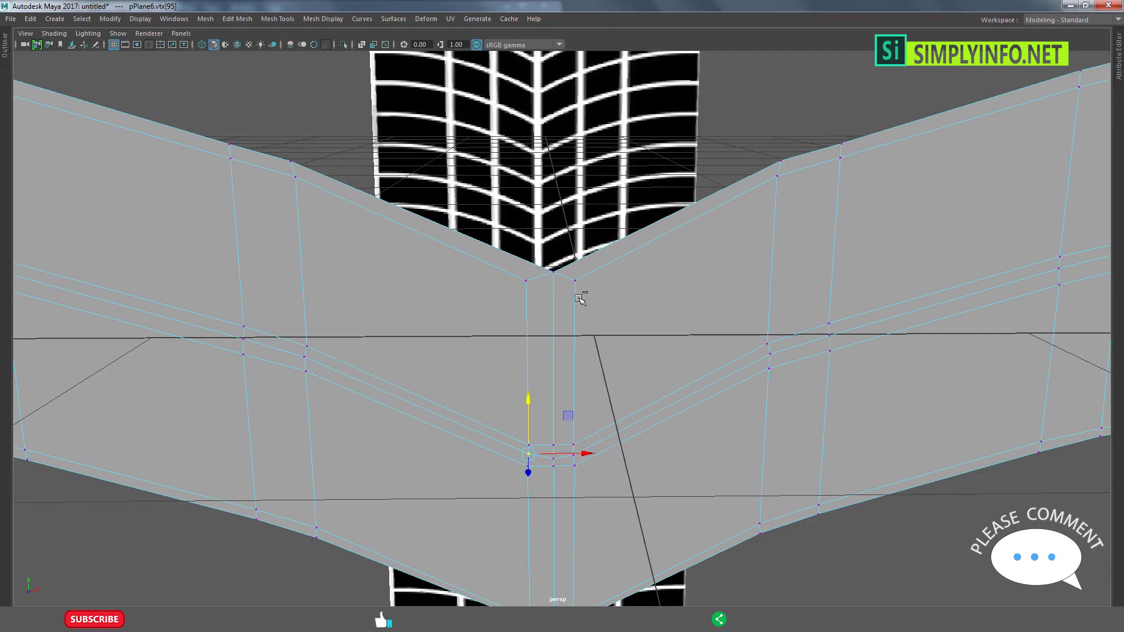
{"action": "key", "text": "ctrl+z"}
{"action": "key", "text": "ctrl+z"}
{"action": "key", "text": "shift+z"}
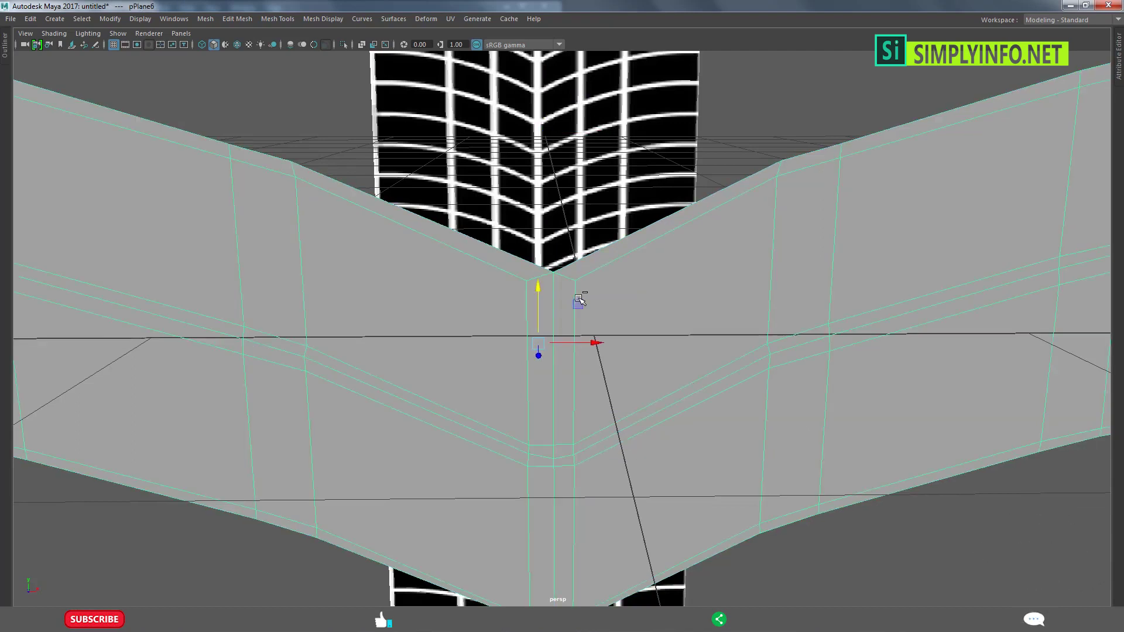
{"action": "key", "text": "ctrl+z"}
{"action": "key", "text": "ctrl+z"}
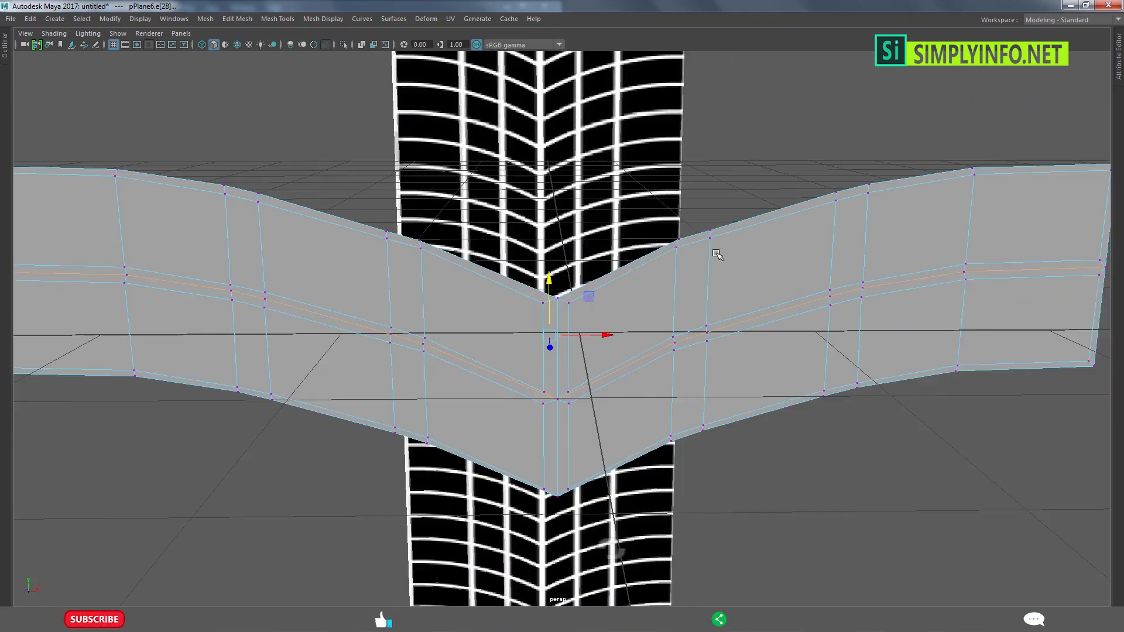
{"action": "scroll", "coordinate": [597, 337], "scroll_direction": "down", "scroll_amount": 5}
{"action": "key", "text": "ctrl+z"}
{"action": "key", "text": "shift+z"}
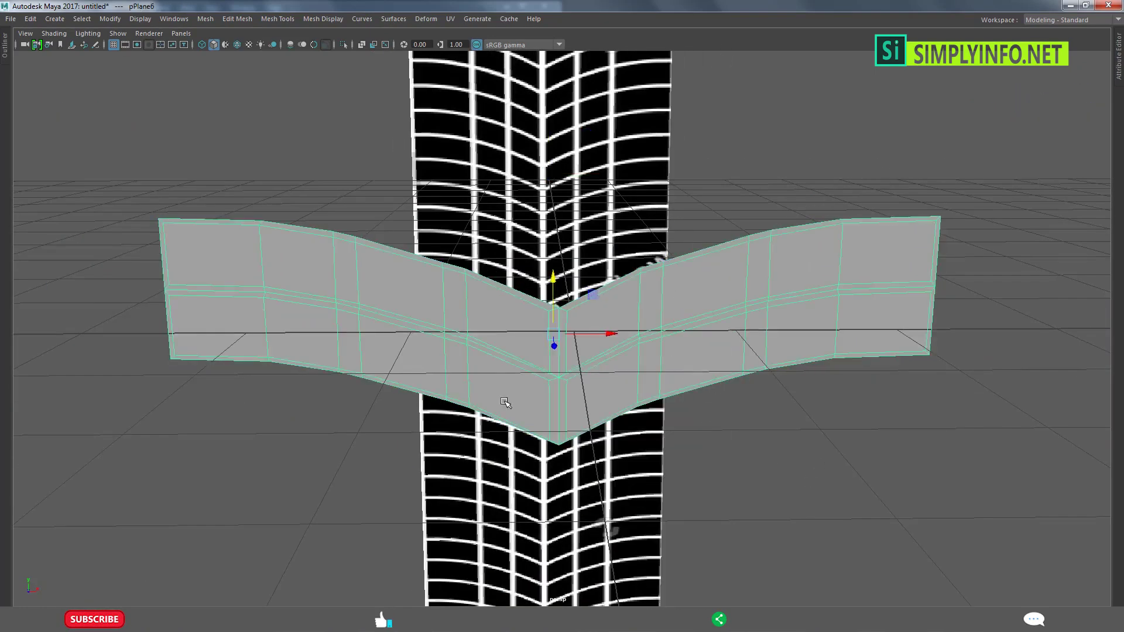
{"action": "scroll", "coordinate": [509, 398], "scroll_direction": "up", "scroll_amount": 5}
{"action": "scroll", "coordinate": [607, 388], "scroll_direction": "up", "scroll_amount": 3}
{"action": "middle_click_drag", "start_coordinate": [607, 388], "coordinate": [593, 352], "text": "alt"}
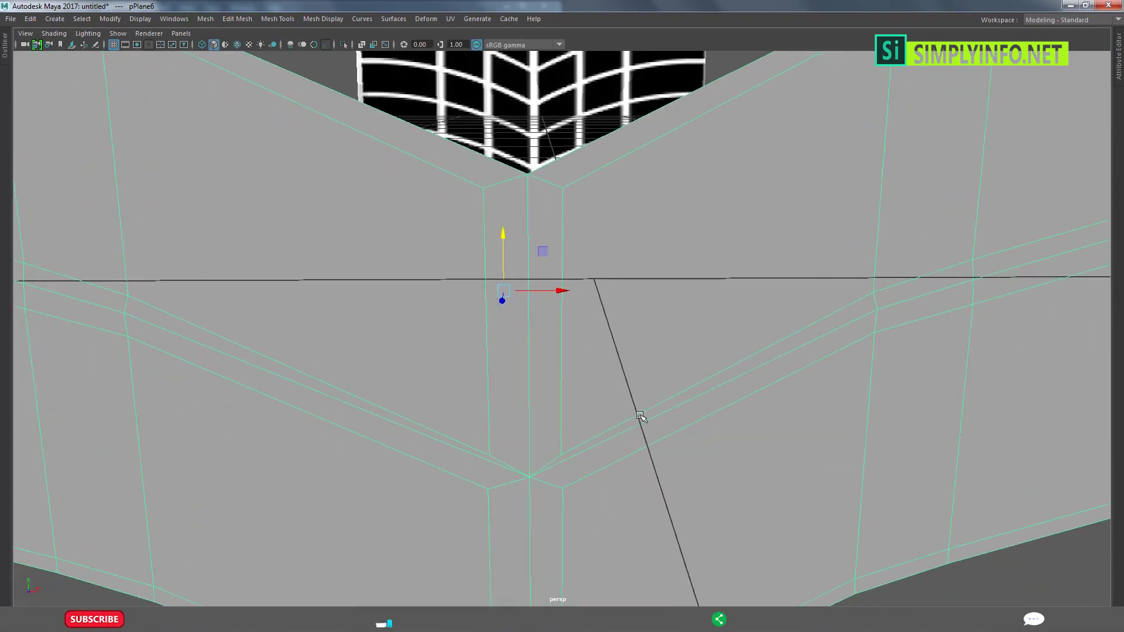
{"action": "scroll", "coordinate": [635, 383], "scroll_direction": "down", "scroll_amount": 2}
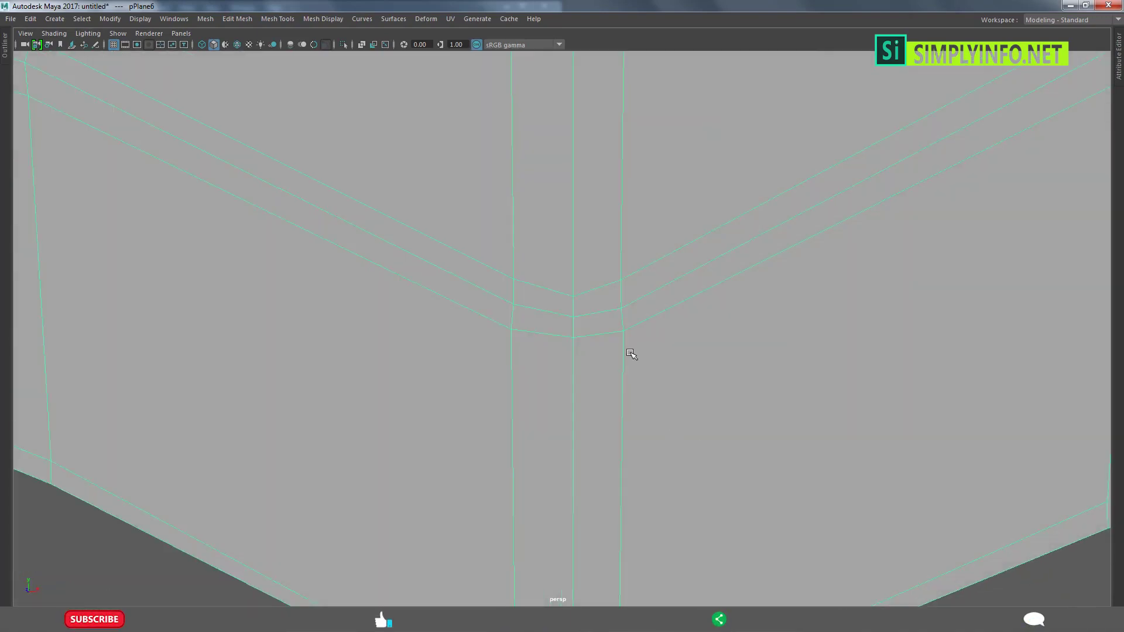
{"action": "scroll", "coordinate": [597, 340], "scroll_direction": "down", "scroll_amount": 3}
{"action": "scroll", "coordinate": [564, 326], "scroll_direction": "down", "scroll_amount": 3}
{"action": "scroll", "coordinate": [571, 351], "scroll_direction": "down", "scroll_amount": 2}
{"action": "middle_click_drag", "start_coordinate": [578, 377], "coordinate": [577, 404], "text": "alt"}
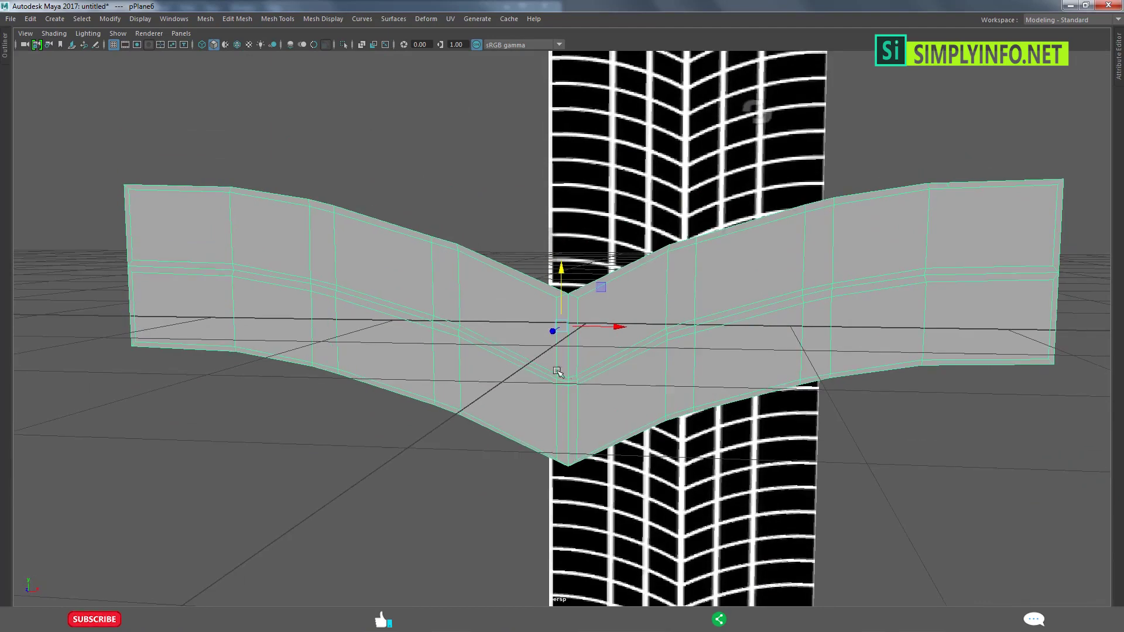
{"action": "scroll", "coordinate": [595, 361], "scroll_direction": "up", "scroll_amount": 2}
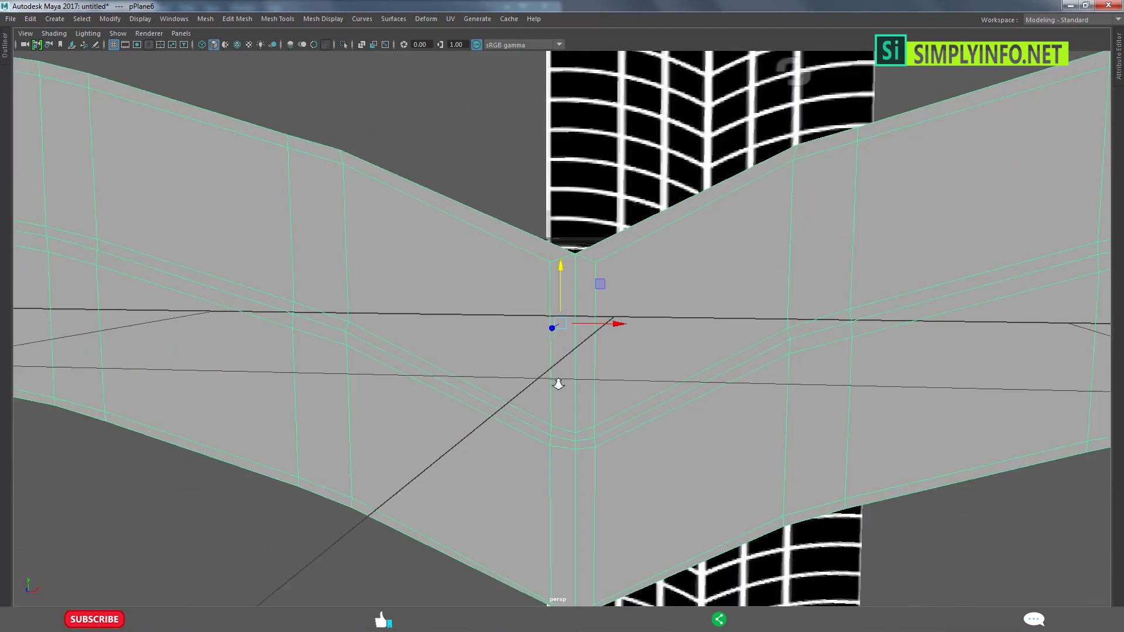
{"action": "scroll", "coordinate": [556, 381], "scroll_direction": "up", "scroll_amount": 3}
{"action": "scroll", "coordinate": [557, 356], "scroll_direction": "up", "scroll_amount": 2}
{"action": "middle_click_drag", "start_coordinate": [619, 490], "coordinate": [577, 381], "text": "alt"}
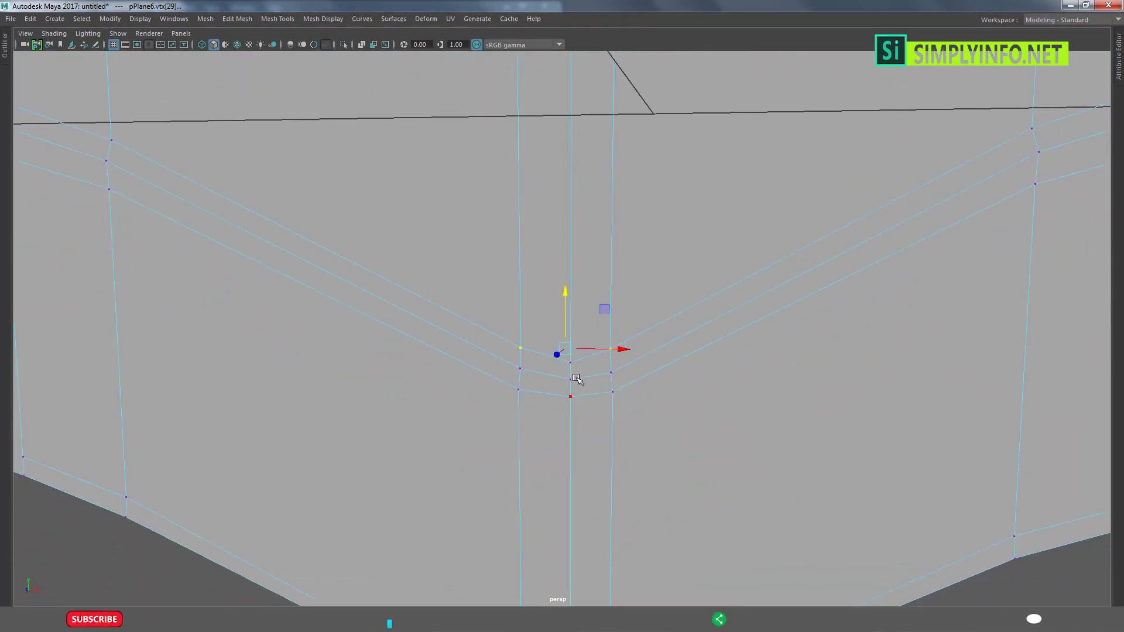
{"action": "left_click_drag", "start_coordinate": [556, 331], "coordinate": [574, 322]}
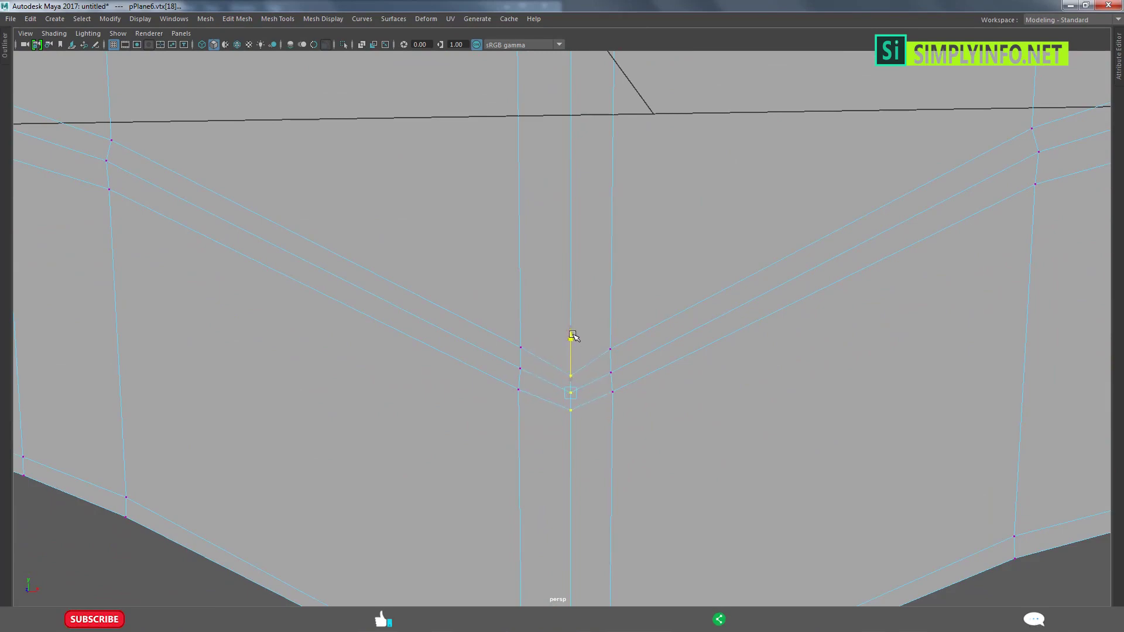
{"action": "right_click_drag", "start_coordinate": [572, 335], "coordinate": [706, 292]}
{"action": "right_click_drag", "start_coordinate": [790, 346], "coordinate": [810, 480], "text": "alt"}
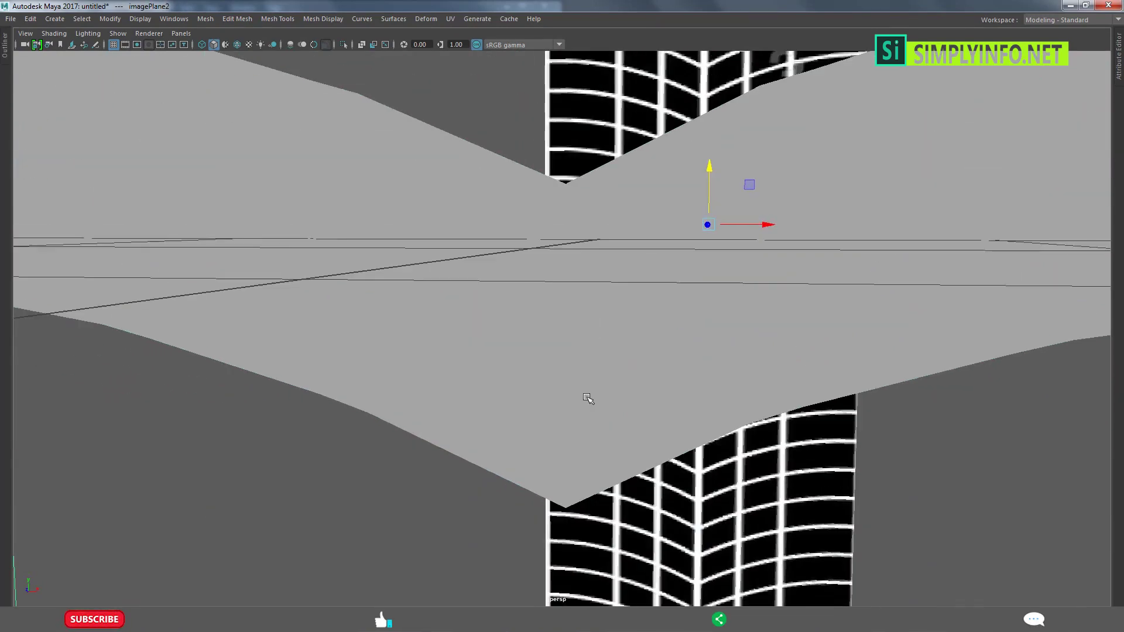
{"action": "left_click", "coordinate": [580, 397]}
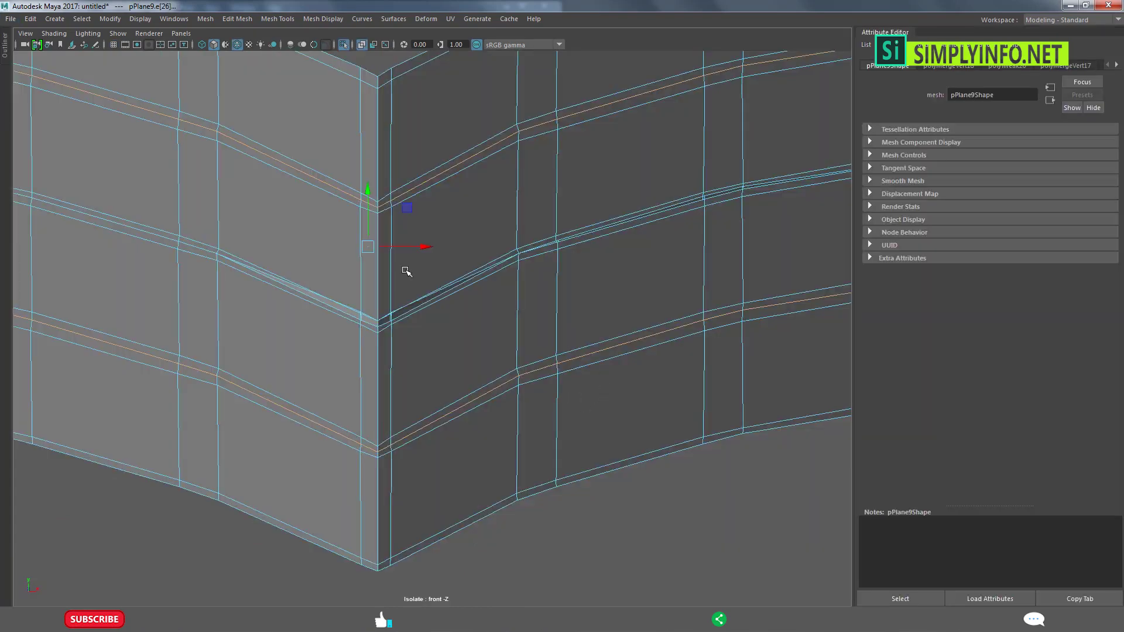
Pan and zoom around the bent mesh, toggling between vertex and object mode.
{"action": "scroll", "coordinate": [407, 271], "scroll_direction": "down", "scroll_amount": 5}
{"action": "scroll", "coordinate": [432, 331], "scroll_direction": "up", "scroll_amount": 3}
{"action": "scroll", "coordinate": [457, 345], "scroll_direction": "up", "scroll_amount": 2}
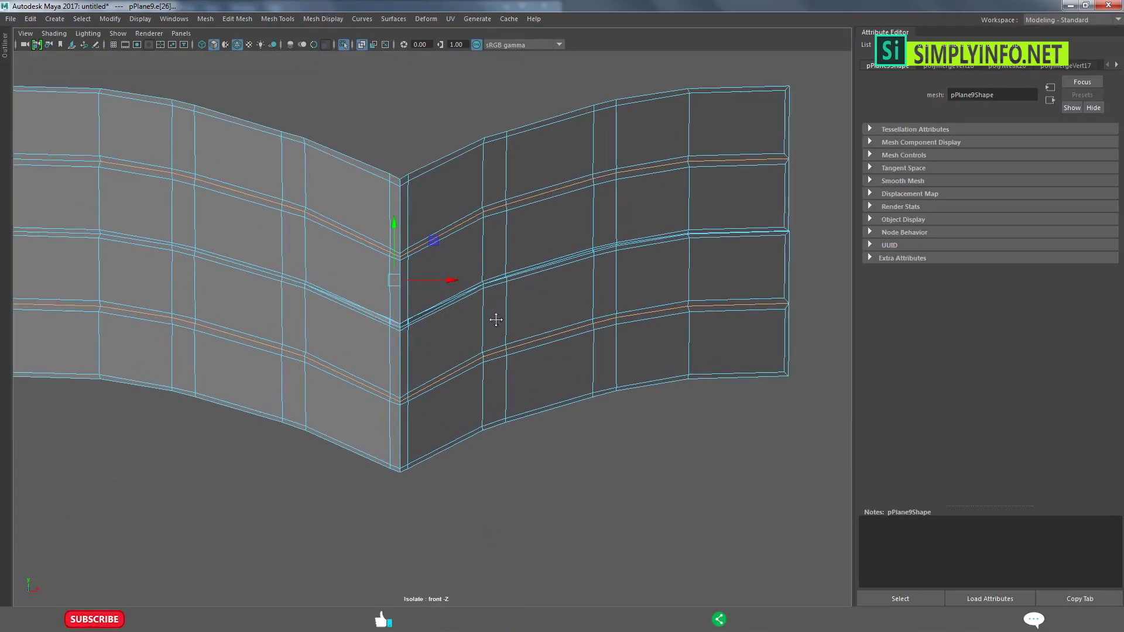
{"action": "mouse_move", "coordinate": [495, 320]}
{"action": "middle_mouse_down", "text": "alt"}
{"action": "mouse_move", "coordinate": [625, 331]}
{"action": "mouse_move", "coordinate": [527, 333]}
{"action": "middle_mouse_up", "text": "alt"}
{"action": "mouse_move", "coordinate": [464, 264]}
{"action": "middle_mouse_down", "text": "alt"}
{"action": "mouse_move", "coordinate": [381, 251]}
{"action": "mouse_move", "coordinate": [360, 288]}
{"action": "middle_mouse_up", "text": "alt"}
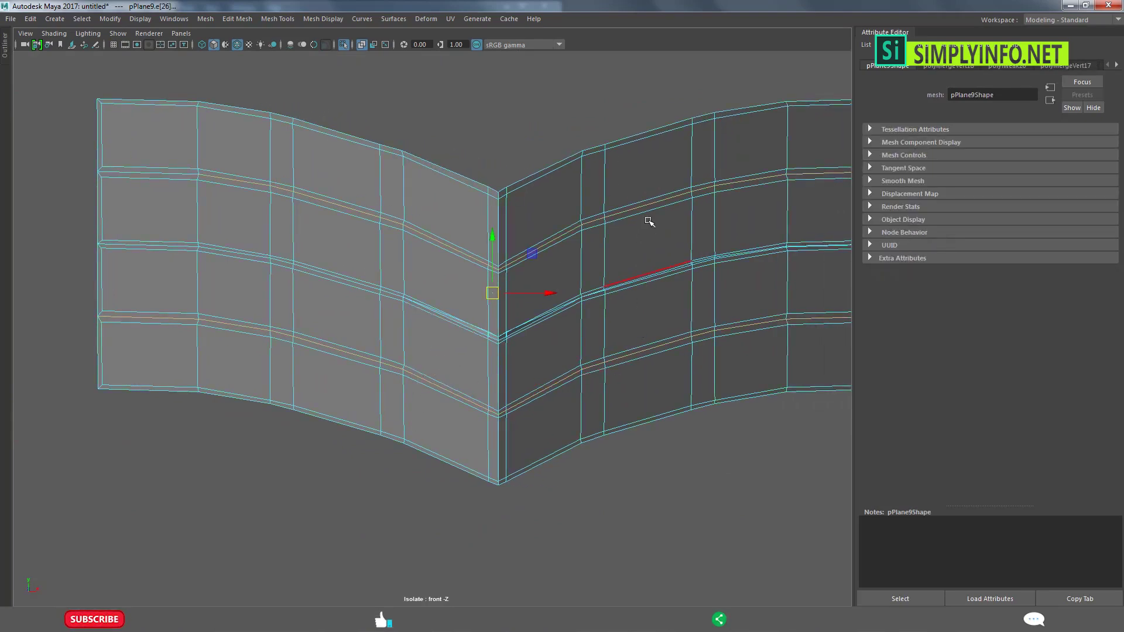
{"action": "right_click_drag", "start_coordinate": [577, 223], "coordinate": [531, 223]}
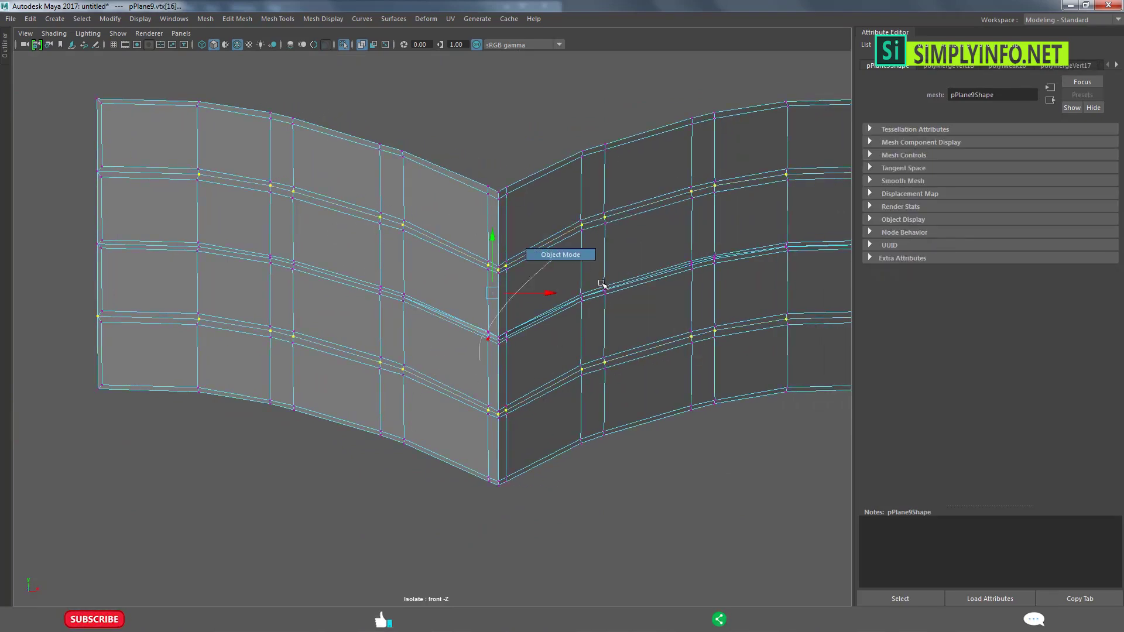
{"action": "right_click_drag", "start_coordinate": [602, 284], "coordinate": [602, 285]}
{"action": "scroll", "coordinate": [600, 427], "scroll_direction": "up", "scroll_amount": 3}
{"action": "scroll", "coordinate": [489, 379], "scroll_direction": "up", "scroll_amount": 3}
{"action": "key", "text": "F8"}
{"action": "scroll", "coordinate": [383, 251], "scroll_direction": "up", "scroll_amount": 2}
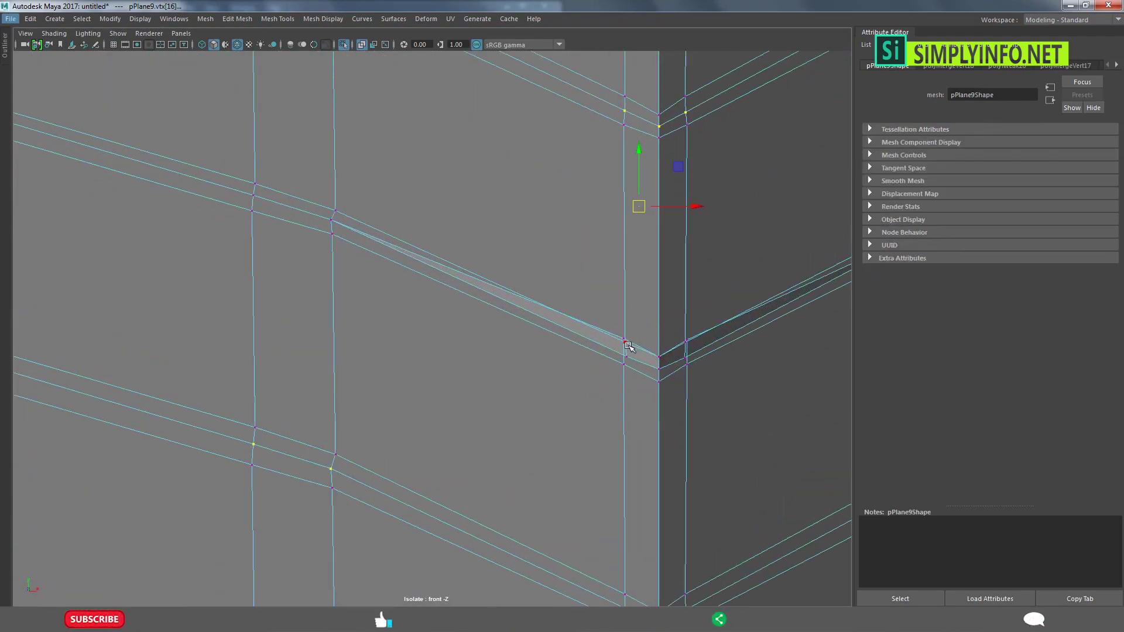
Select the two corner vertices at the fold and merge them into one point.
{"action": "left_click", "coordinate": [659, 371]}
{"action": "scroll", "coordinate": [433, 345], "scroll_direction": "up", "scroll_amount": 2}
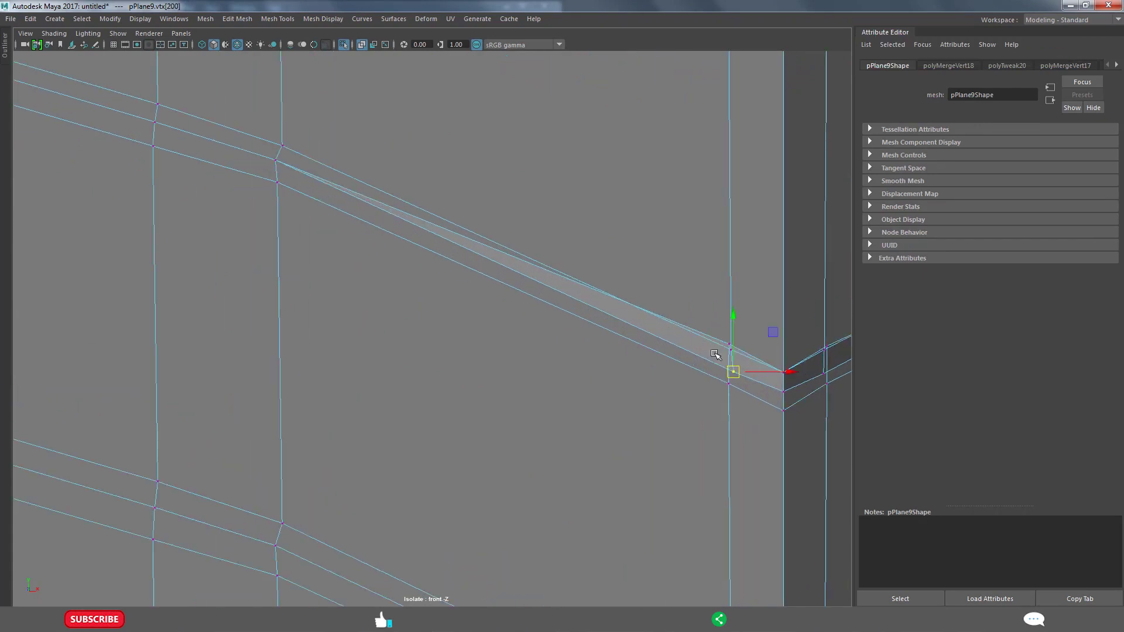
{"action": "middle_click_drag", "start_coordinate": [642, 346], "coordinate": [432, 344], "text": "alt"}
{"action": "scroll", "coordinate": [488, 344], "scroll_direction": "up", "scroll_amount": 1}
{"action": "left_click", "coordinate": [687, 346], "text": "shift"}
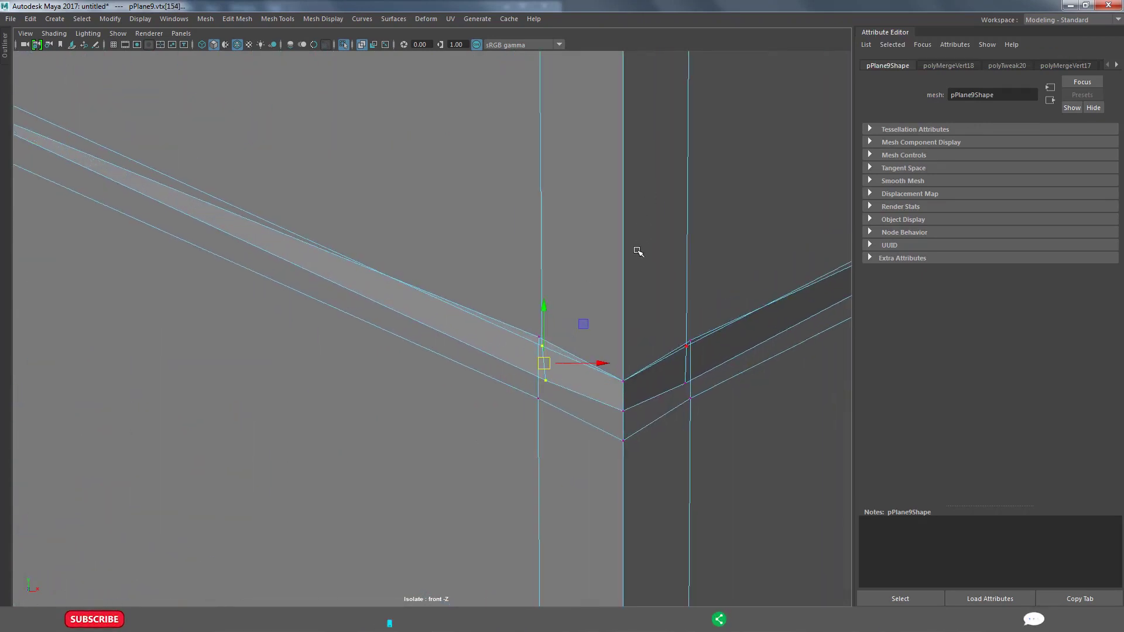
{"action": "right_click_drag", "start_coordinate": [576, 340], "coordinate": [574, 444], "text": "shift"}
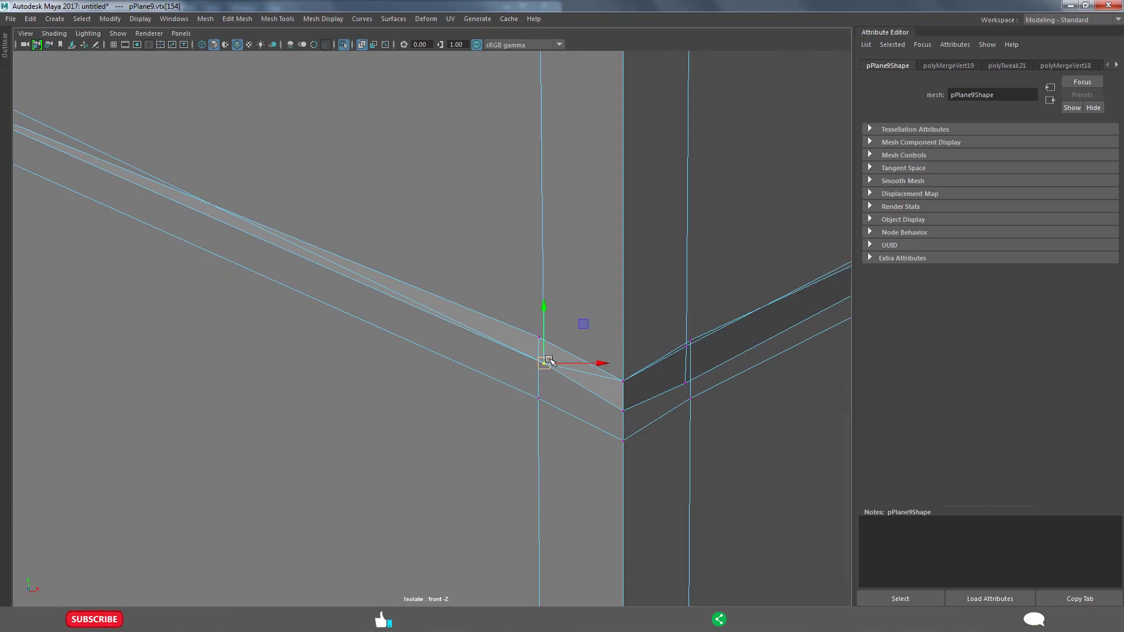
Undo the vertex merge and zoom in on the separated corner vertex.
{"action": "key", "text": "ctrl+z"}
{"action": "scroll", "coordinate": [540, 359], "scroll_direction": "down", "scroll_amount": 5}
{"action": "scroll", "coordinate": [339, 288], "scroll_direction": "up", "scroll_amount": 3}
{"action": "scroll", "coordinate": [567, 341], "scroll_direction": "up", "scroll_amount": 2}
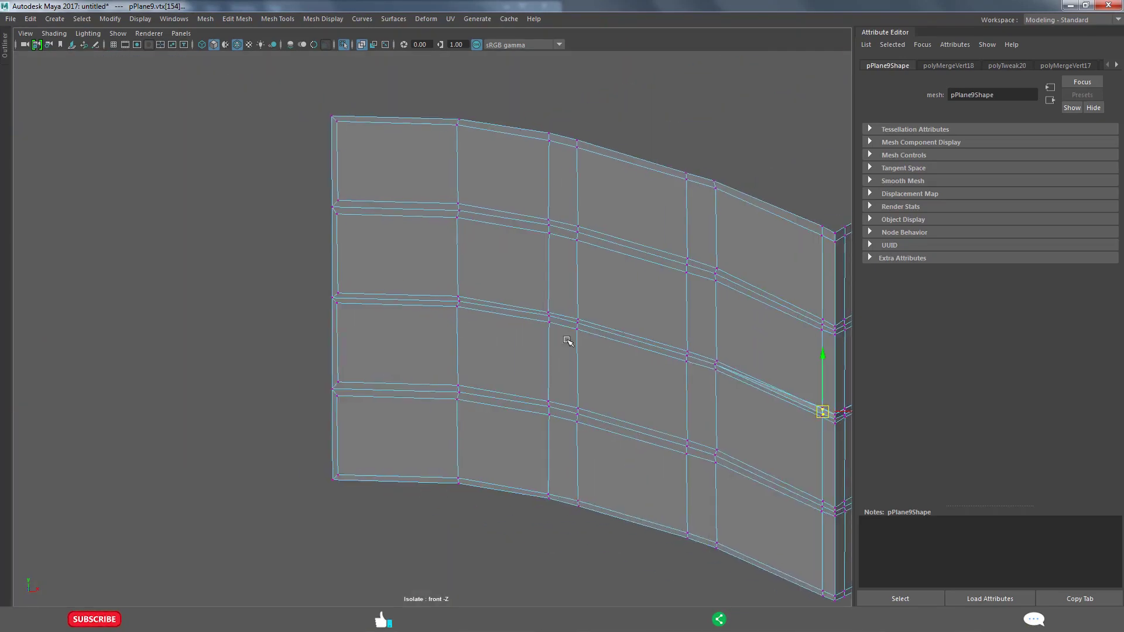
{"action": "scroll", "coordinate": [568, 341], "scroll_direction": "up", "scroll_amount": 2}
{"action": "scroll", "coordinate": [511, 331], "scroll_direction": "up", "scroll_amount": 2}
{"action": "scroll", "coordinate": [441, 316], "scroll_direction": "up", "scroll_amount": 2}
{"action": "scroll", "coordinate": [394, 278], "scroll_direction": "up", "scroll_amount": 2}
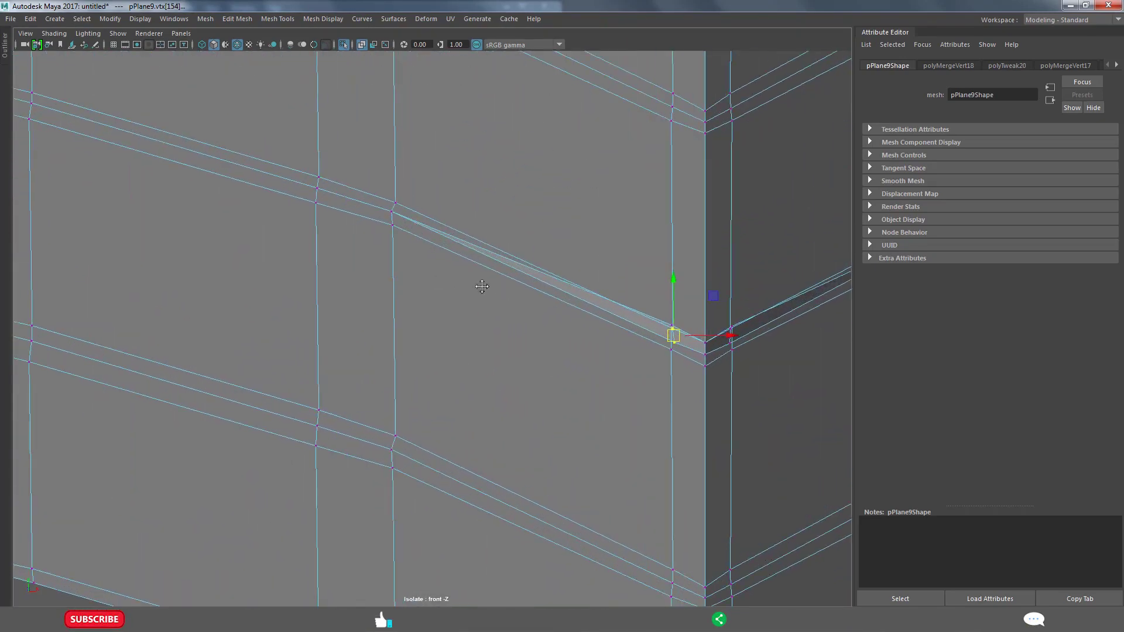
Move the strip's end vertex down toward the centre seam and merge the corner vertices.
{"action": "left_click", "coordinate": [474, 280]}
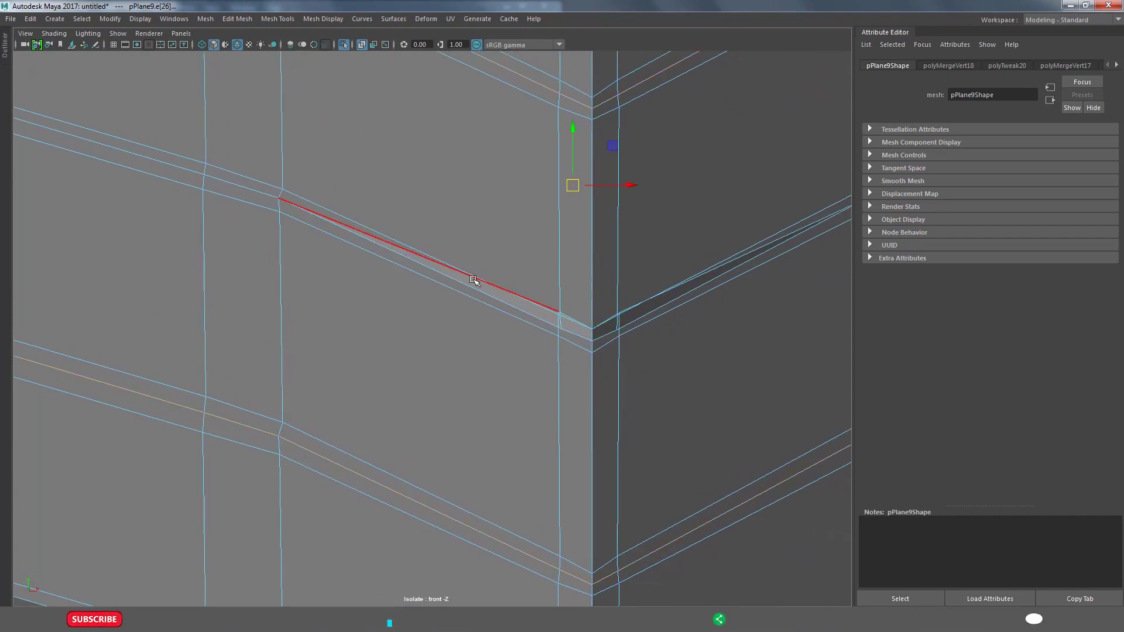
{"action": "key", "text": "F9"}
{"action": "left_click", "coordinate": [563, 314]}
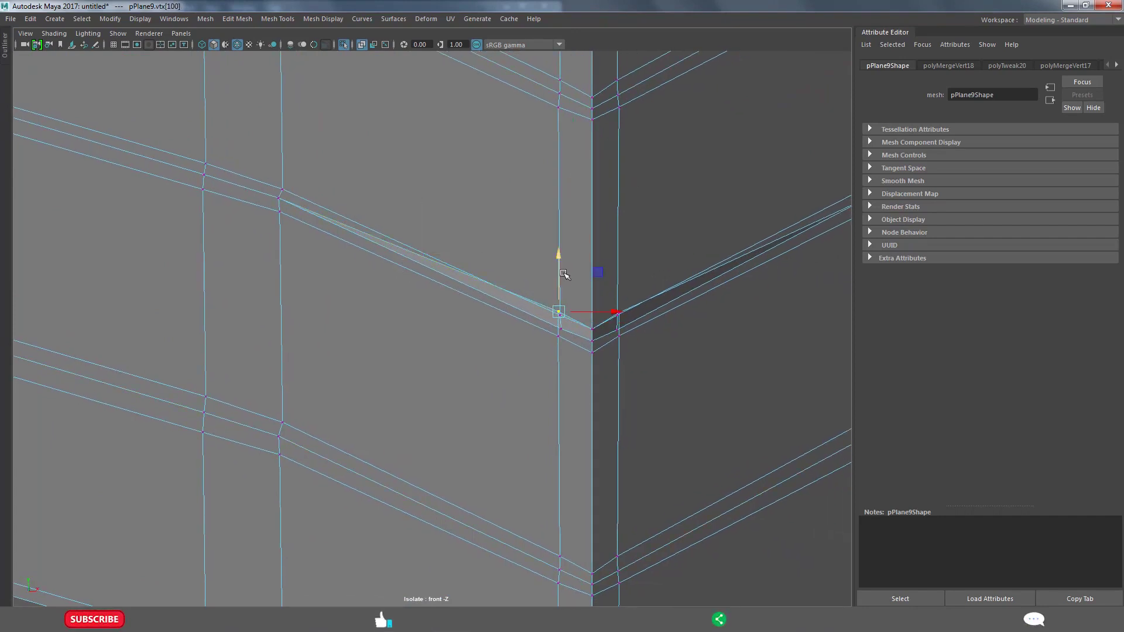
{"action": "left_click_drag", "start_coordinate": [563, 274], "coordinate": [563, 332]}
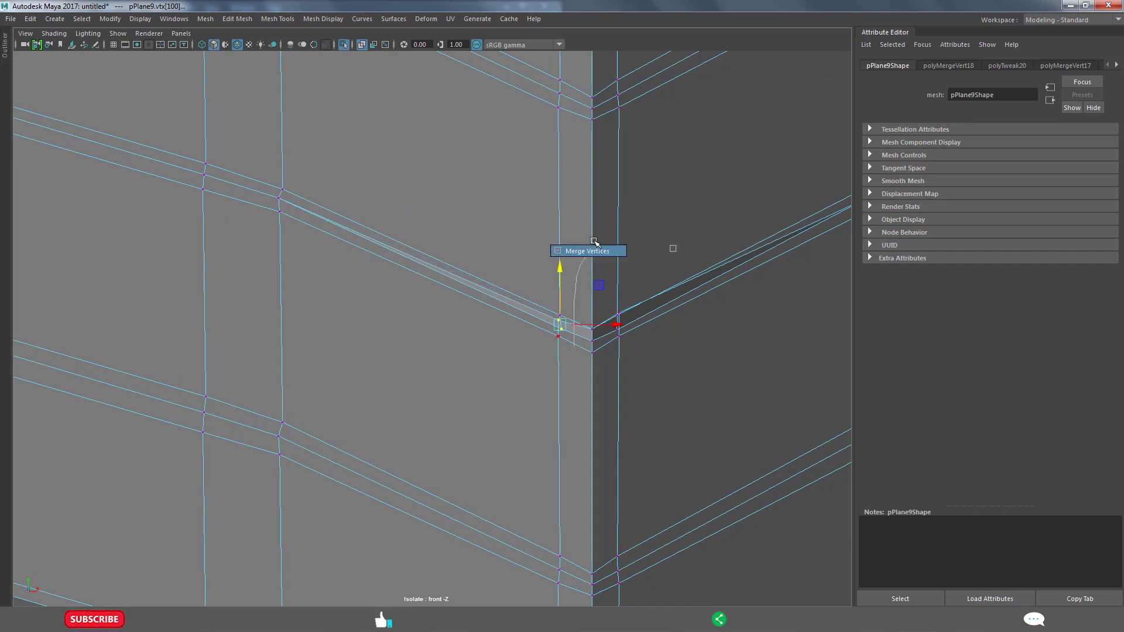
{"action": "right_click_drag", "start_coordinate": [564, 333], "coordinate": [584, 258], "text": "shift"}
{"action": "middle_click_drag", "start_coordinate": [593, 328], "coordinate": [547, 313], "text": "alt"}
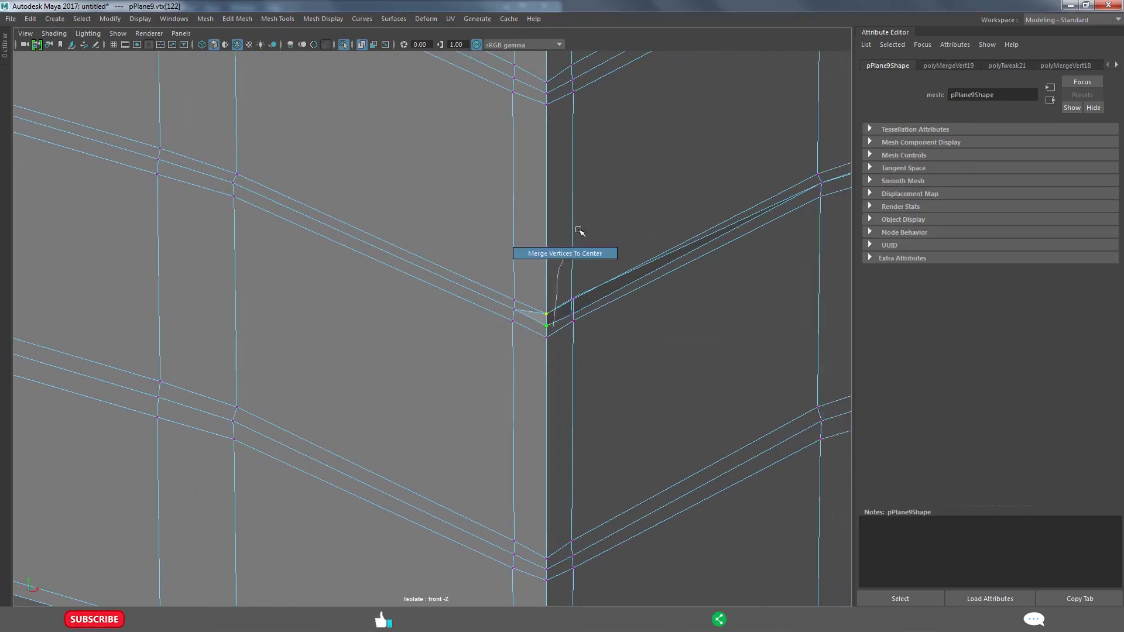
Delete the stray corner edge and the right strip's lower edge.
{"action": "left_click", "coordinate": [608, 292]}
{"action": "middle_click_drag", "start_coordinate": [607, 293], "coordinate": [572, 271], "text": "alt"}
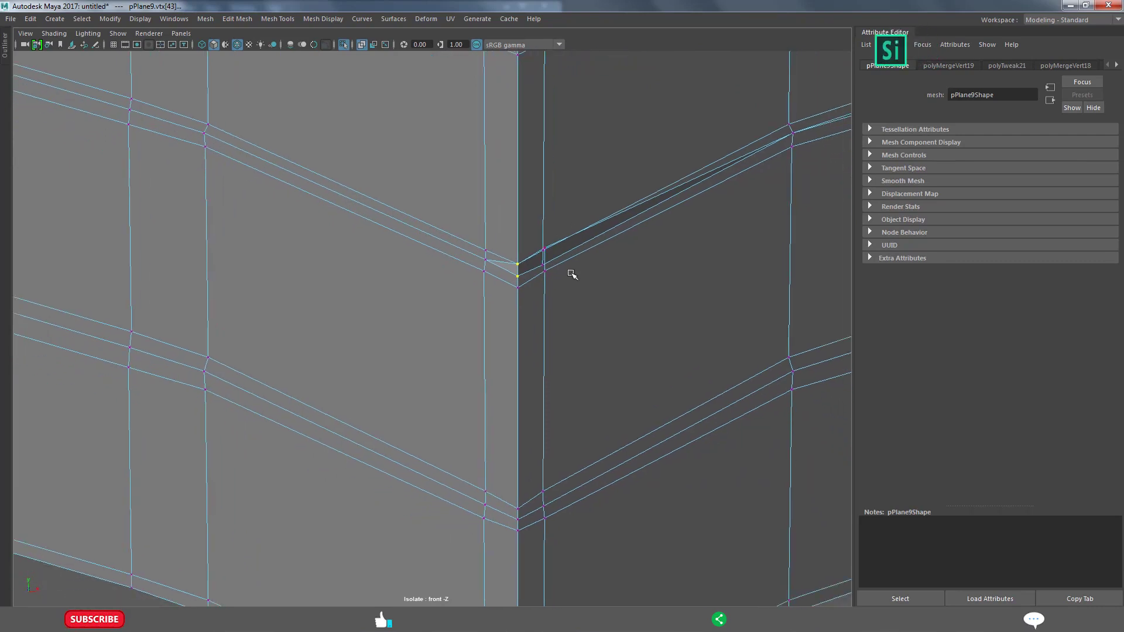
{"action": "scroll", "coordinate": [535, 311], "scroll_direction": "up", "scroll_amount": 2}
{"action": "scroll", "coordinate": [522, 317], "scroll_direction": "up", "scroll_amount": 1}
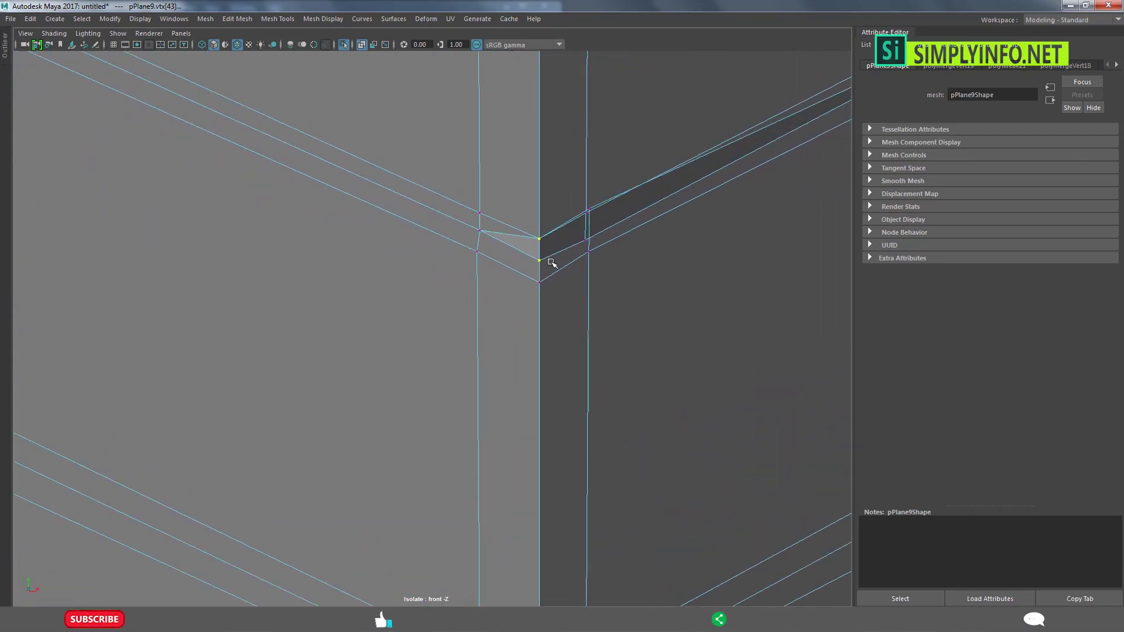
{"action": "scroll", "coordinate": [518, 293], "scroll_direction": "up", "scroll_amount": 1}
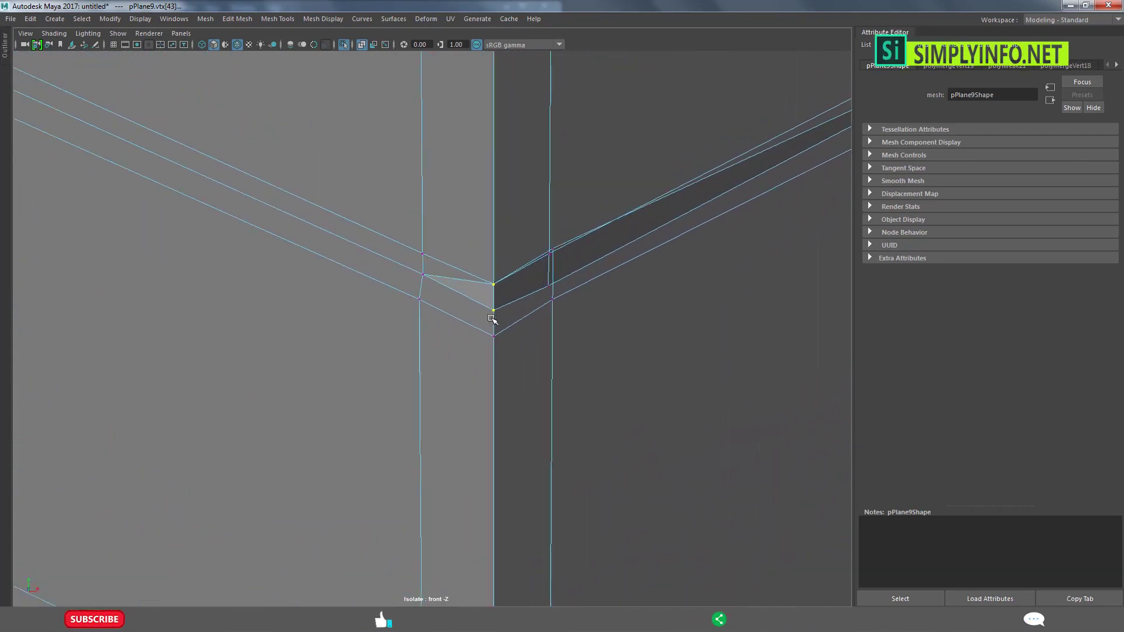
{"action": "left_click", "coordinate": [532, 266]}
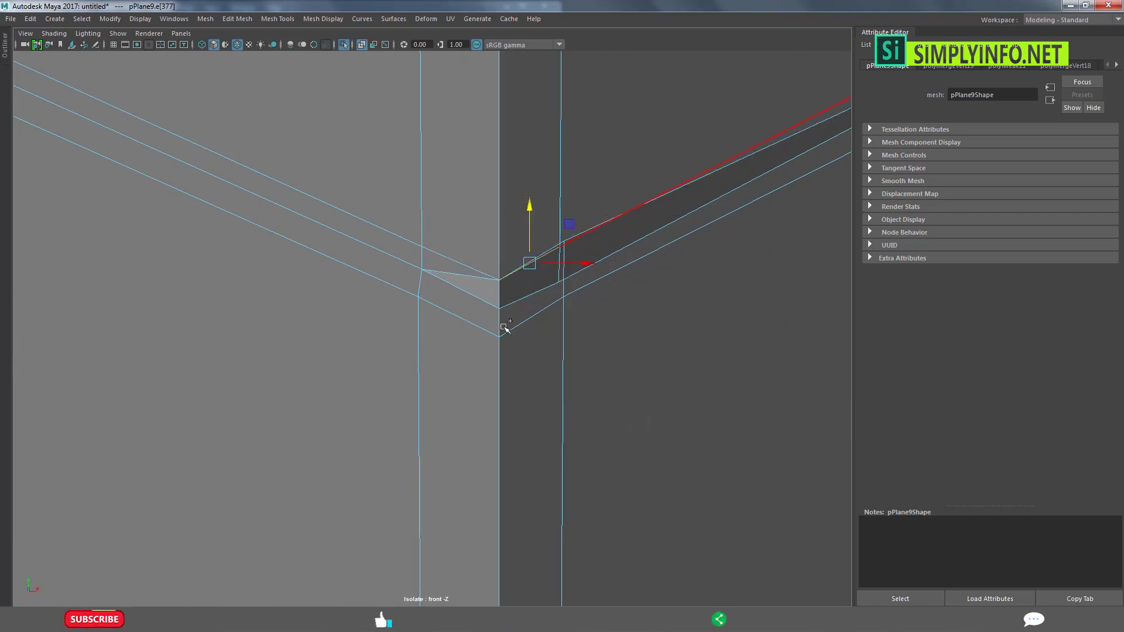
{"action": "key", "text": "Delete"}
{"action": "right_click_drag", "start_coordinate": [595, 213], "coordinate": [590, 177]}
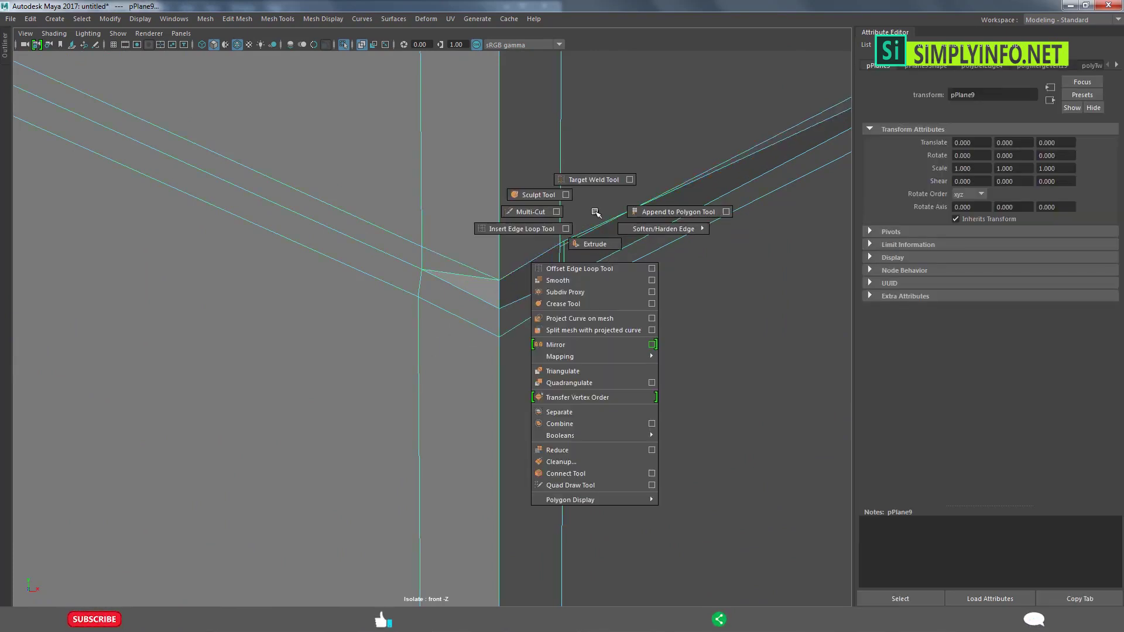
{"action": "left_click", "coordinate": [490, 277]}
{"action": "key", "text": "Delete"}
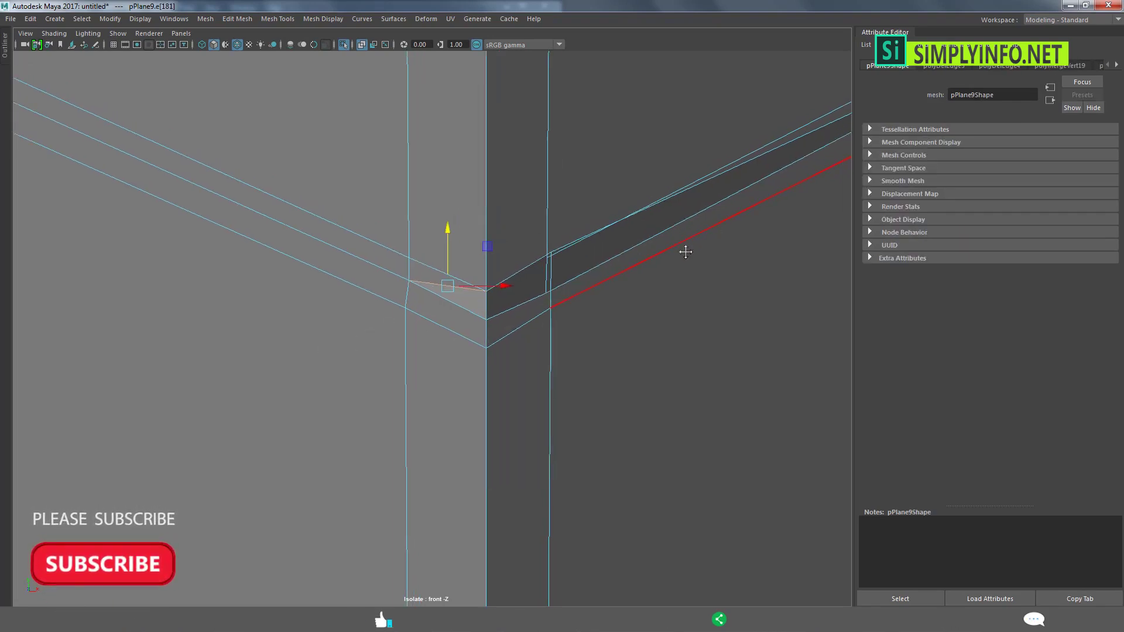
Delete another edge of the right strip near the corner junction.
{"action": "middle_click_drag", "start_coordinate": [683, 252], "coordinate": [589, 245], "text": "alt"}
{"action": "left_click", "coordinate": [586, 251]}
{"action": "scroll", "coordinate": [634, 276], "scroll_direction": "down", "scroll_amount": 10}
{"action": "scroll", "coordinate": [629, 287], "scroll_direction": "up", "scroll_amount": 2}
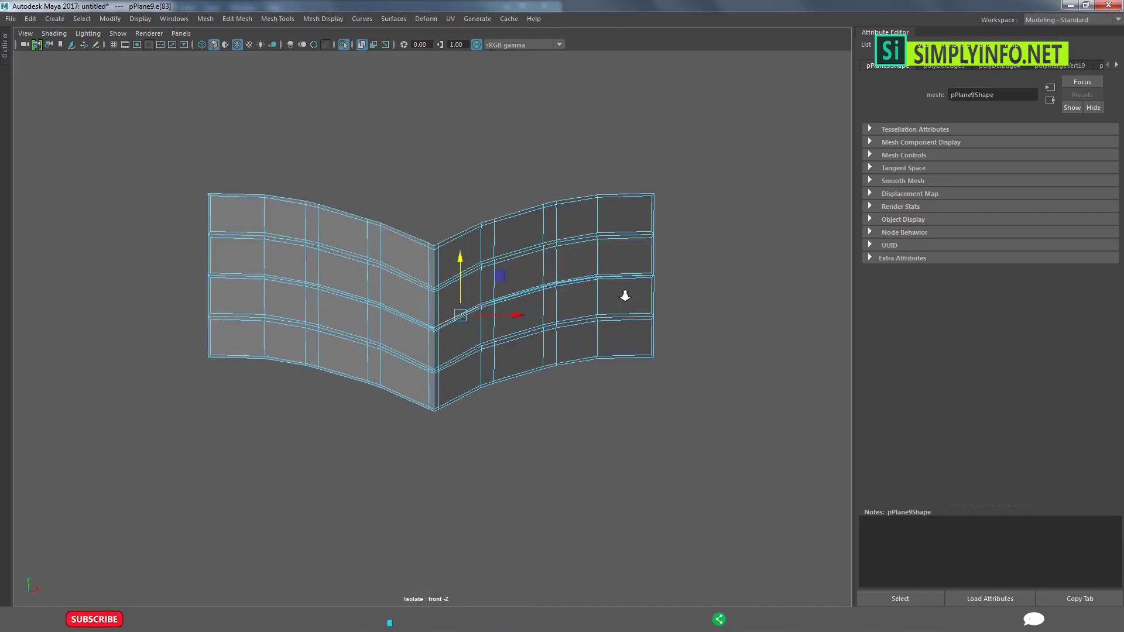
{"action": "scroll", "coordinate": [625, 293], "scroll_direction": "up", "scroll_amount": 4}
{"action": "scroll", "coordinate": [626, 296], "scroll_direction": "up", "scroll_amount": 4}
{"action": "middle_click_drag", "start_coordinate": [626, 297], "coordinate": [565, 305], "text": "alt"}
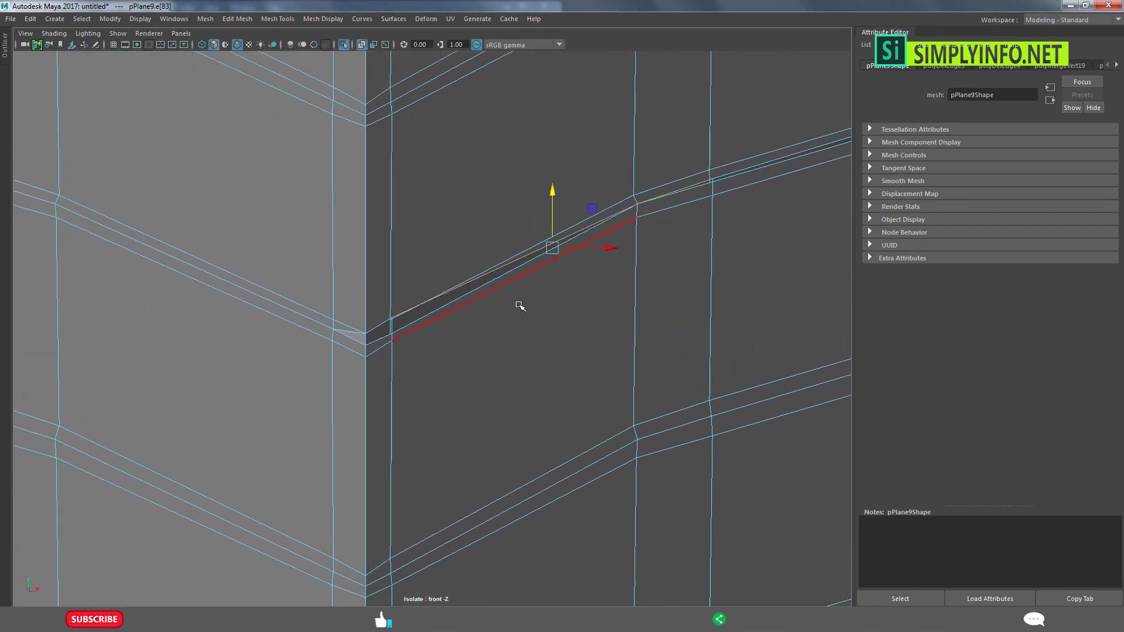
{"action": "right_click_drag", "start_coordinate": [565, 231], "coordinate": [511, 301]}
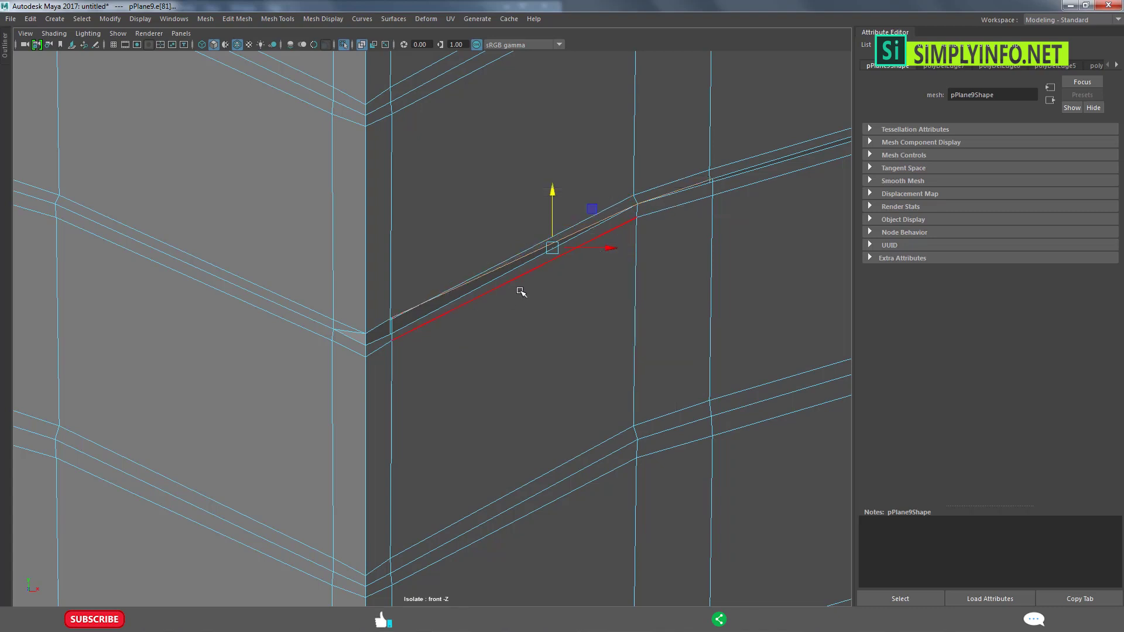
{"action": "key", "text": "Delete"}
Delete the two small faces on either side of the strips' corner.
{"action": "scroll", "coordinate": [626, 213], "scroll_direction": "up", "scroll_amount": 3}
{"action": "middle_click_drag", "start_coordinate": [377, 309], "coordinate": [421, 271], "text": "alt"}
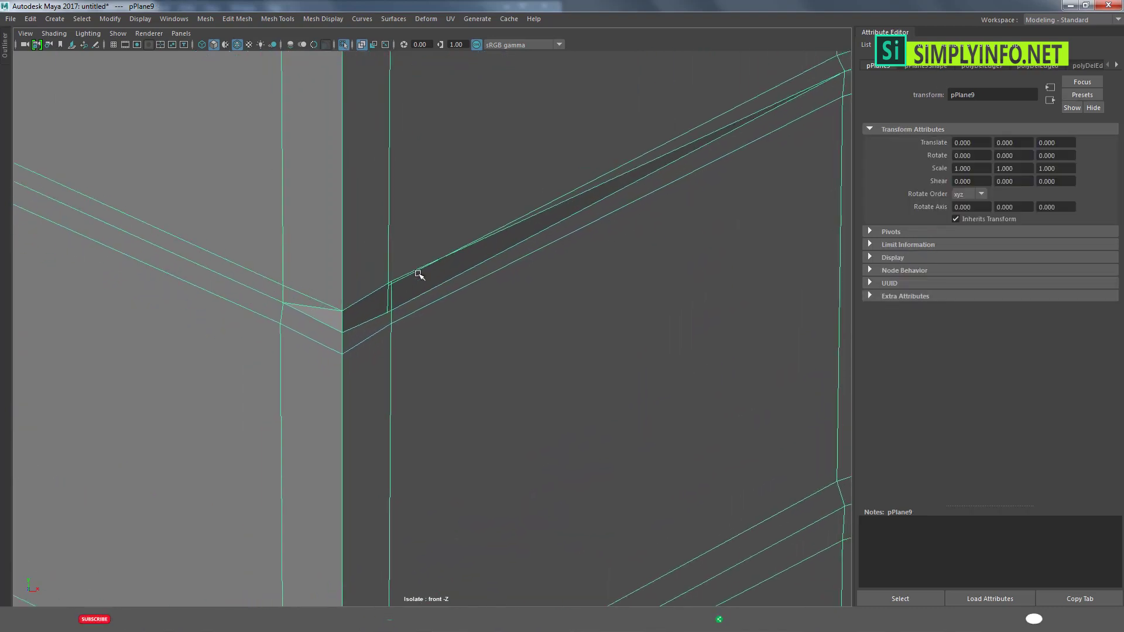
{"action": "left_click", "coordinate": [374, 308]}
{"action": "scroll", "coordinate": [374, 307], "scroll_direction": "up", "scroll_amount": 3}
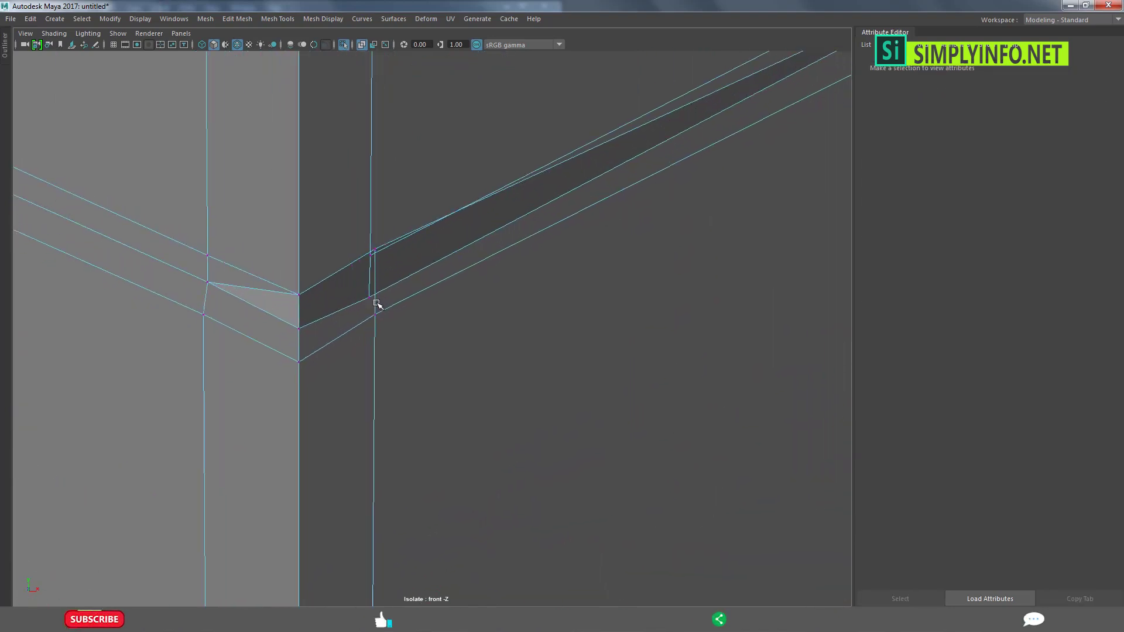
{"action": "left_click", "coordinate": [300, 295]}
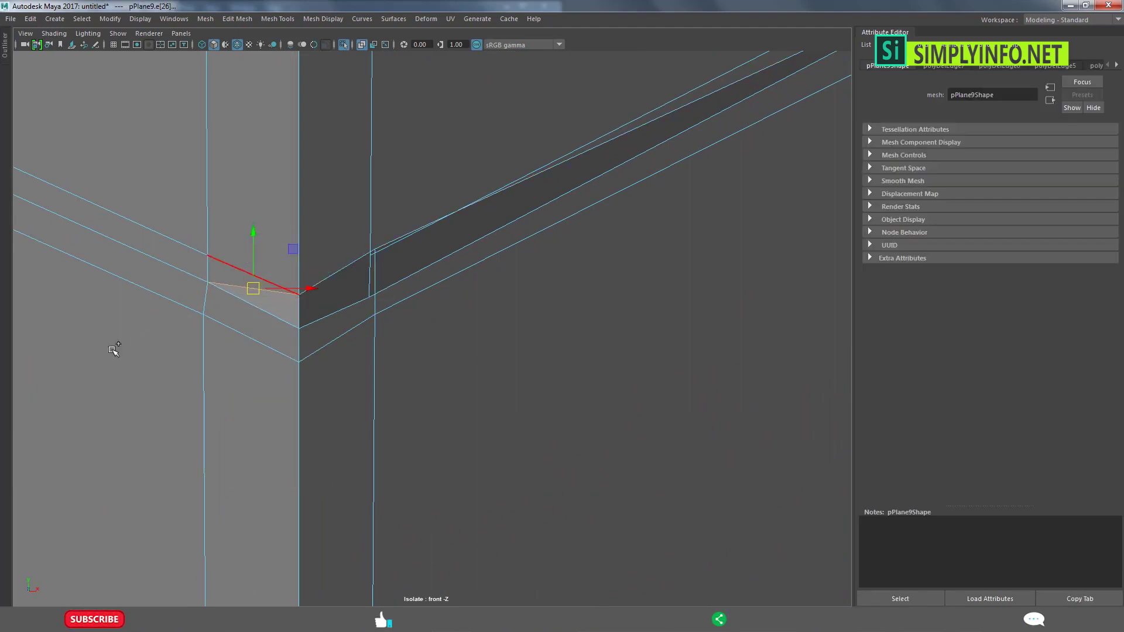
{"action": "left_click", "coordinate": [299, 316]}
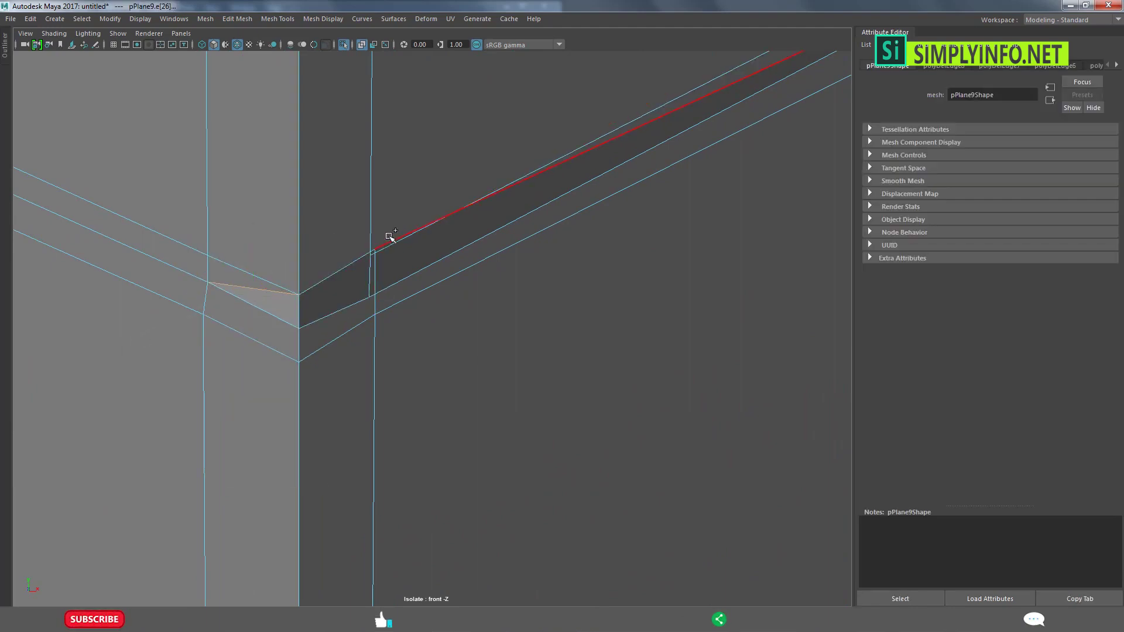
{"action": "key", "text": "F11"}
{"action": "left_click", "coordinate": [328, 281]}
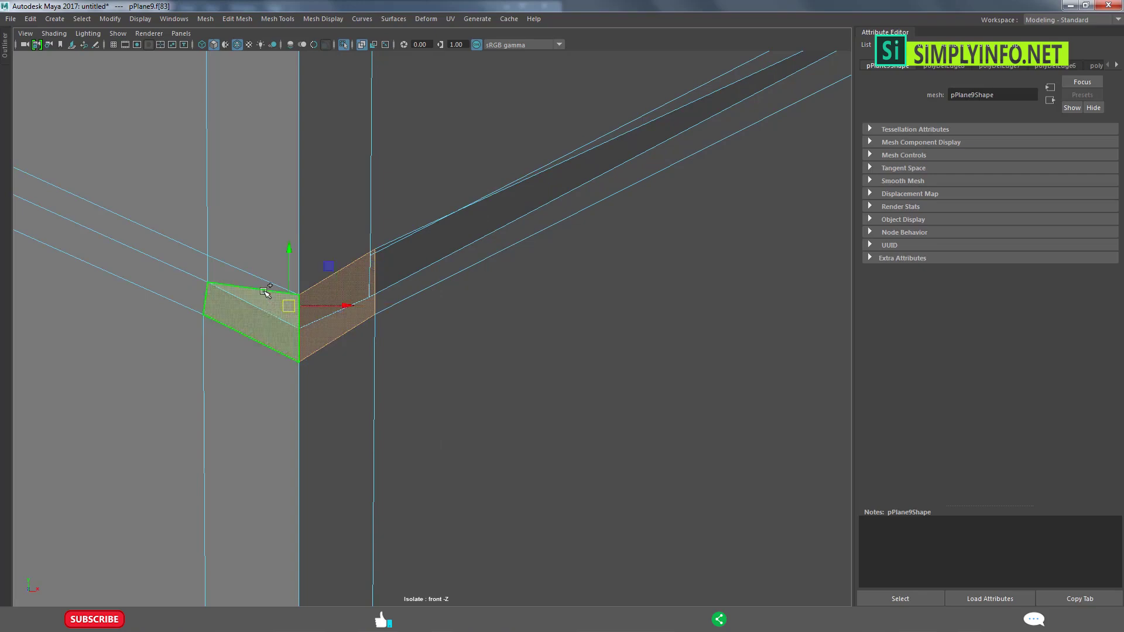
{"action": "left_click", "coordinate": [271, 302], "text": "shift"}
{"action": "key", "text": "Delete"}
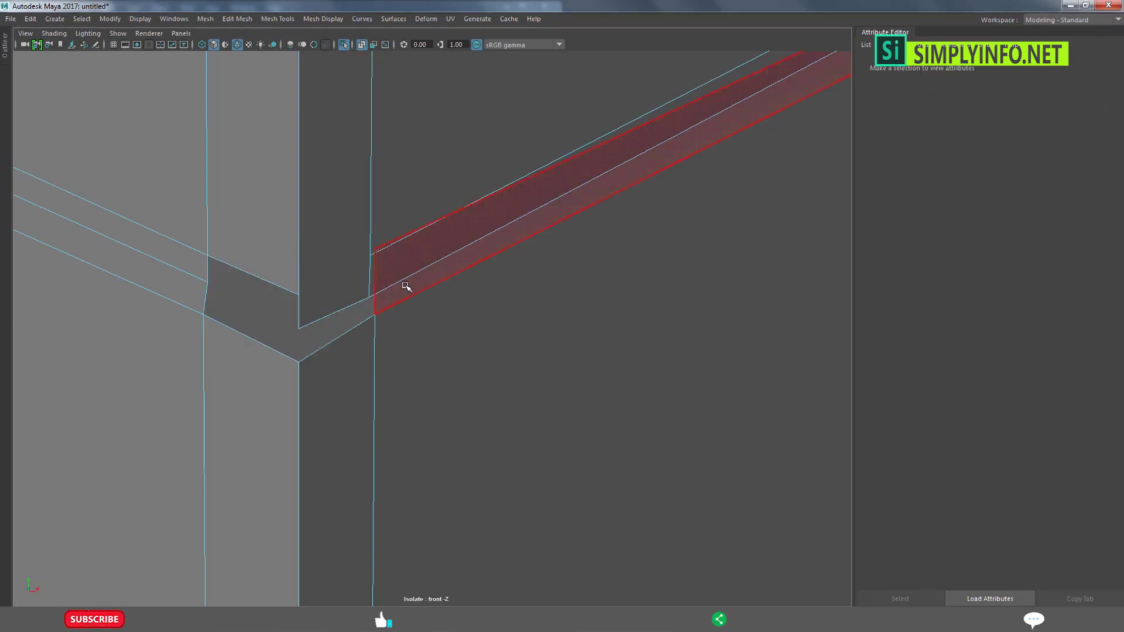
Snap the right strip's end vertex onto its neighbour to join them at the corner.
{"action": "scroll", "coordinate": [409, 316], "scroll_direction": "down", "scroll_amount": 10}
{"action": "scroll", "coordinate": [428, 344], "scroll_direction": "up", "scroll_amount": 8}
{"action": "scroll", "coordinate": [428, 343], "scroll_direction": "up", "scroll_amount": 4}
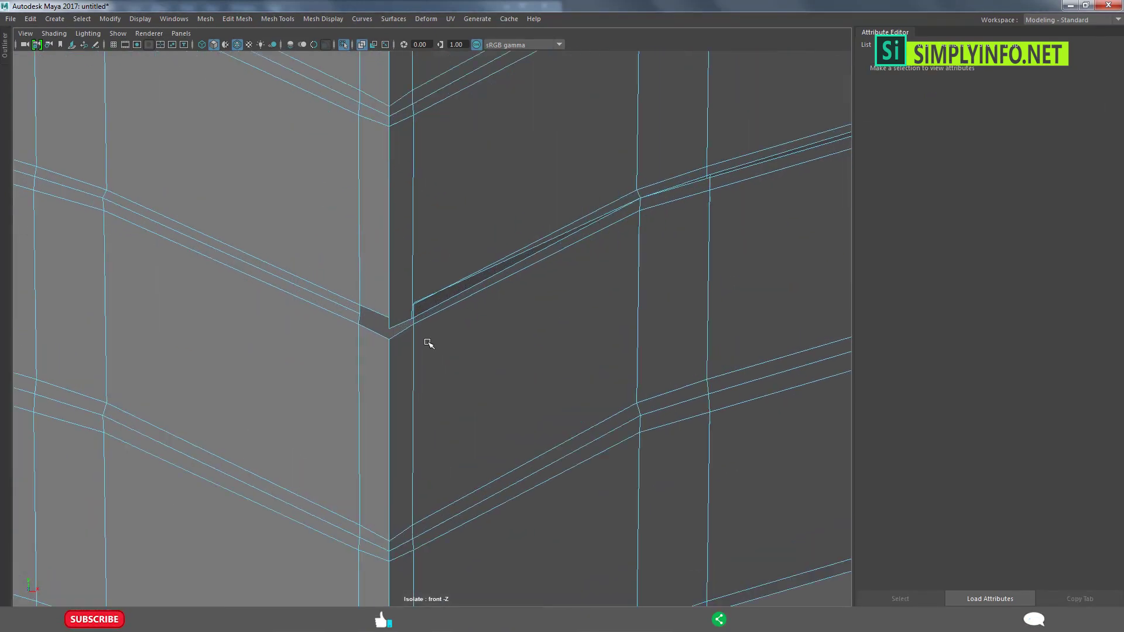
{"action": "left_click", "coordinate": [409, 331]}
{"action": "scroll", "coordinate": [409, 332], "scroll_direction": "up", "scroll_amount": 1}
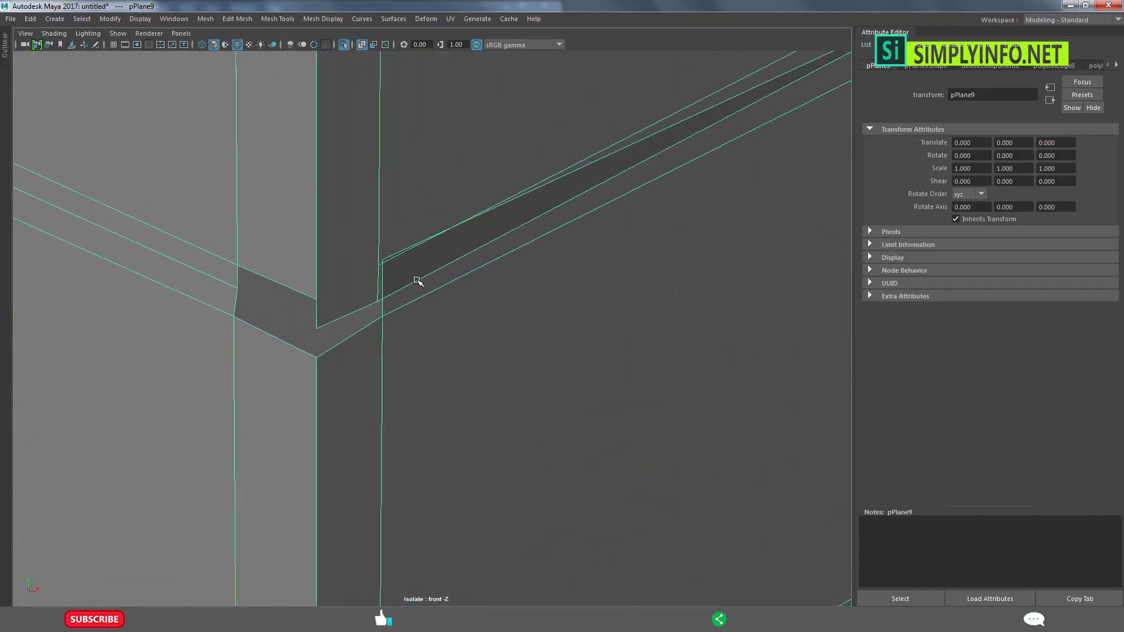
{"action": "key", "text": "F9"}
{"action": "left_click", "coordinate": [379, 270]}
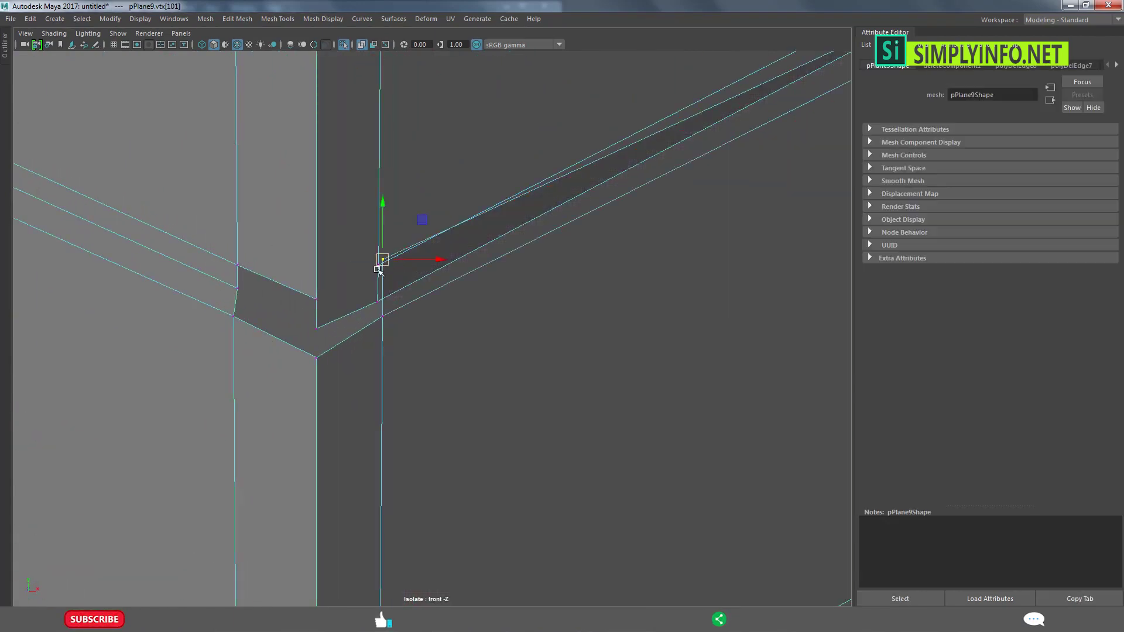
{"action": "left_click_drag", "start_coordinate": [384, 275], "coordinate": [385, 273]}
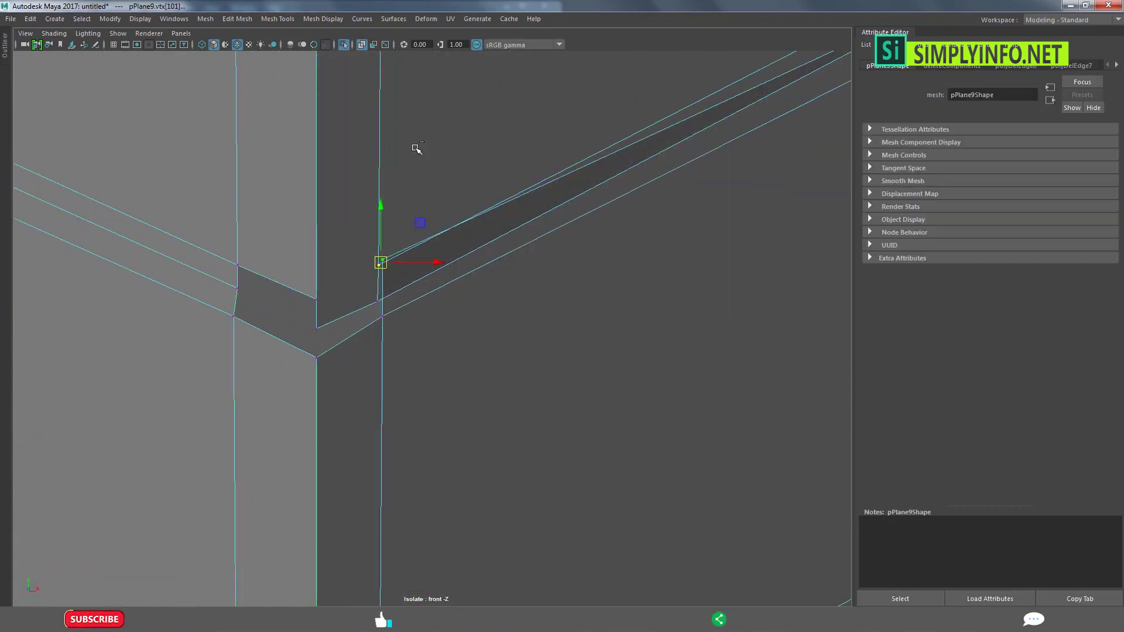
Merge the vertices at the next strip junction to their centre.
{"action": "scroll", "coordinate": [536, 248], "scroll_direction": "down", "scroll_amount": 5}
{"action": "scroll", "coordinate": [545, 254], "scroll_direction": "up", "scroll_amount": 2}
{"action": "scroll", "coordinate": [555, 278], "scroll_direction": "up", "scroll_amount": 3}
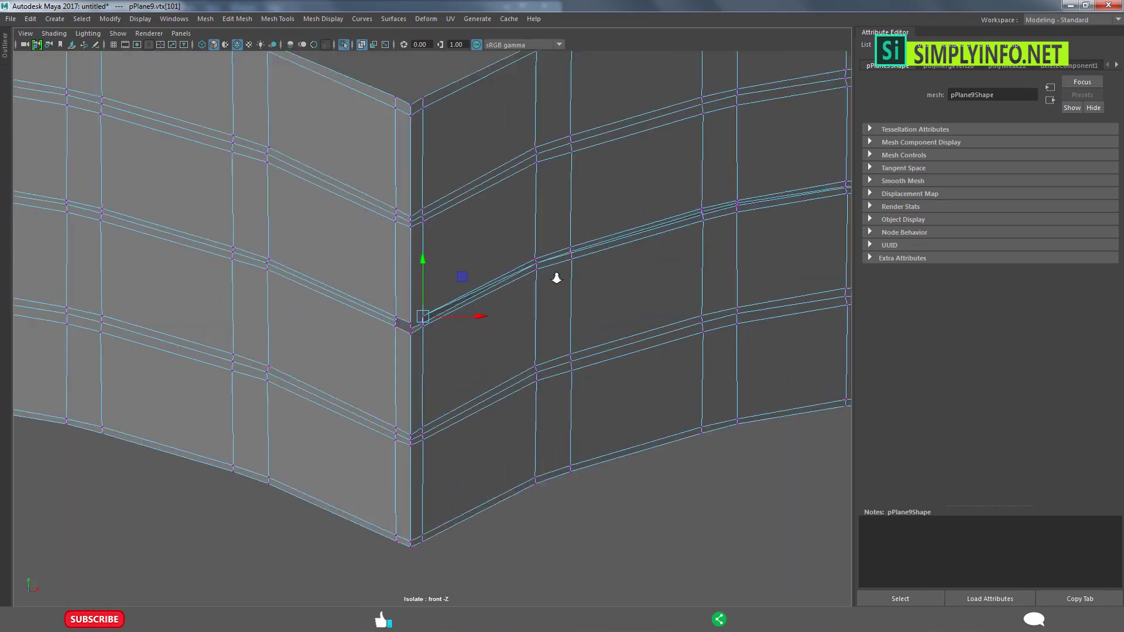
{"action": "scroll", "coordinate": [554, 279], "scroll_direction": "up", "scroll_amount": 2}
{"action": "middle_click_drag", "start_coordinate": [554, 297], "coordinate": [484, 318], "text": "alt"}
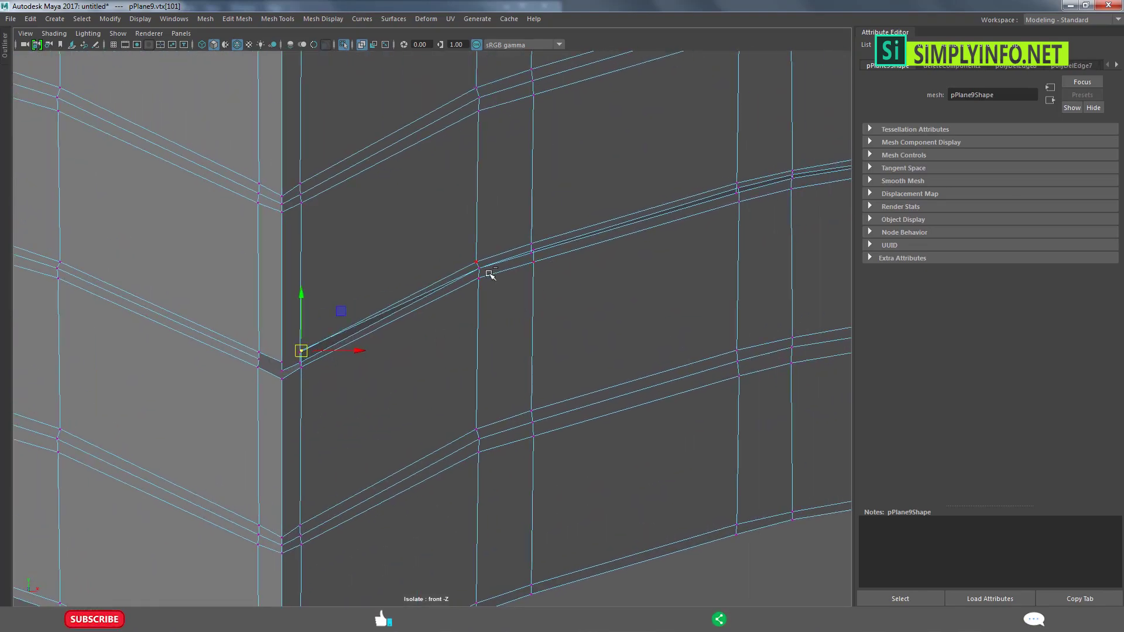
{"action": "scroll", "coordinate": [514, 268], "scroll_direction": "up", "scroll_amount": 2}
{"action": "scroll", "coordinate": [453, 371], "scroll_direction": "up", "scroll_amount": 2}
{"action": "scroll", "coordinate": [536, 324], "scroll_direction": "up", "scroll_amount": 1}
{"action": "mouse_move", "coordinate": [536, 324]}
{"action": "middle_mouse_down", "text": "alt"}
{"action": "mouse_move", "coordinate": [273, 419]}
{"action": "mouse_move", "coordinate": [328, 388]}
{"action": "mouse_move", "coordinate": [303, 366]}
{"action": "middle_mouse_up", "text": "alt"}
{"action": "left_click", "coordinate": [312, 369]}
{"action": "right_click_drag", "start_coordinate": [326, 376], "coordinate": [346, 228], "text": "shift"}
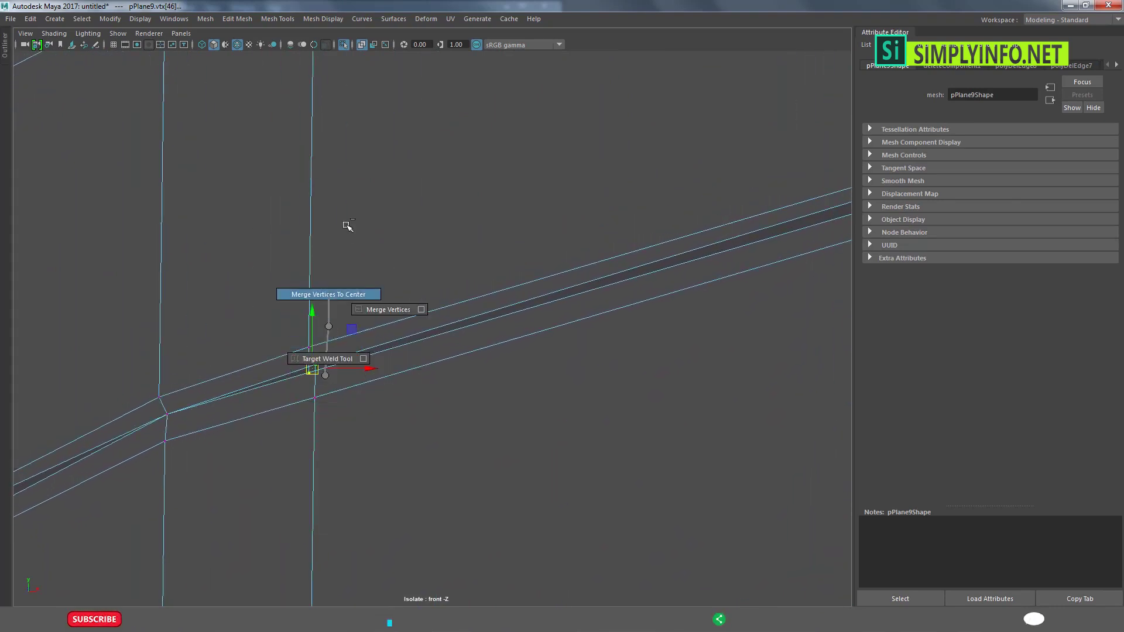
{"action": "mouse_move", "coordinate": [642, 363]}
{"action": "middle_mouse_down", "text": "alt"}
{"action": "mouse_move", "coordinate": [482, 409]}
{"action": "mouse_move", "coordinate": [530, 323]}
{"action": "middle_mouse_up", "text": "alt"}
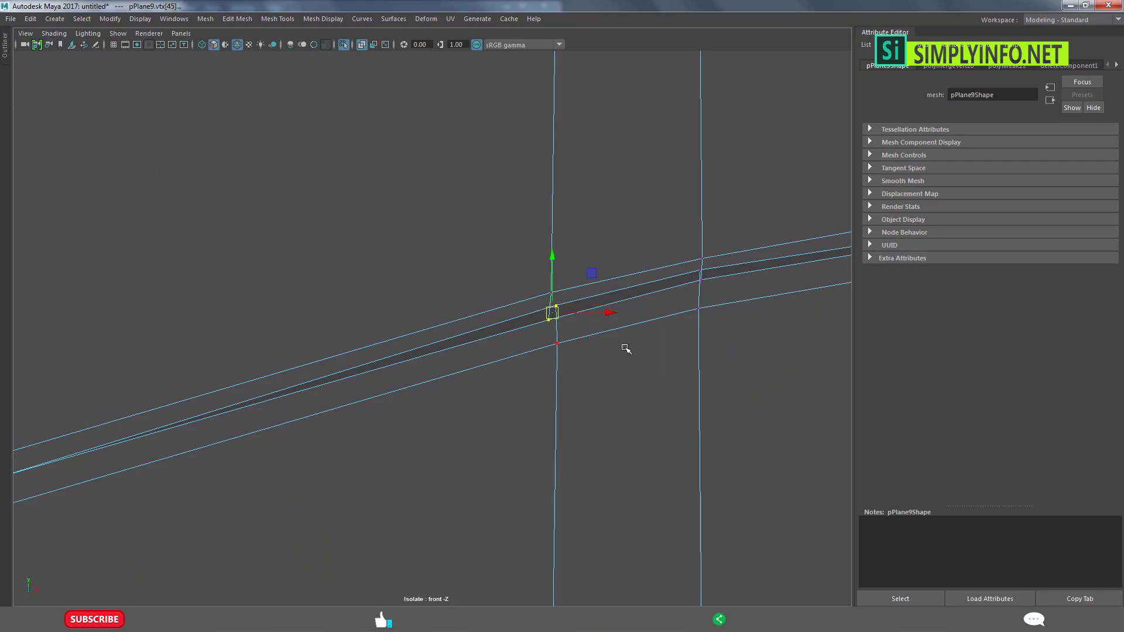
Snap the selected vertex onto its neighbour, then frame it and view the whole mesh.
{"action": "scroll", "coordinate": [626, 348], "scroll_direction": "down", "scroll_amount": 5}
{"action": "scroll", "coordinate": [494, 368], "scroll_direction": "up", "scroll_amount": 1}
{"action": "scroll", "coordinate": [491, 371], "scroll_direction": "up", "scroll_amount": 4}
{"action": "scroll", "coordinate": [492, 371], "scroll_direction": "up", "scroll_amount": 1}
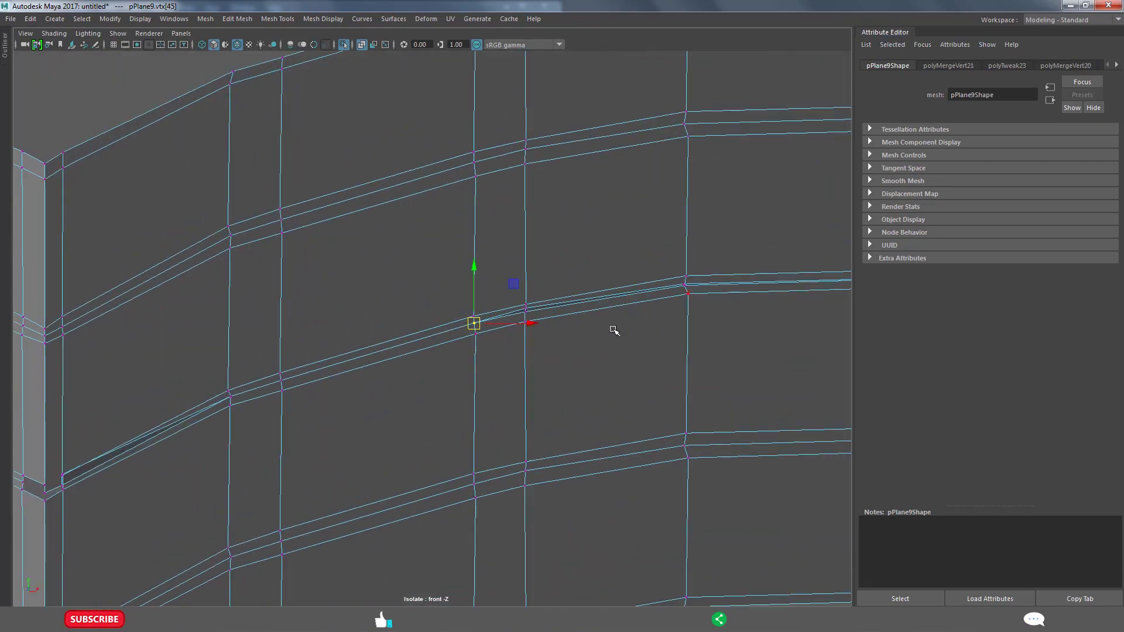
{"action": "left_click_drag", "start_coordinate": [536, 317], "coordinate": [525, 310]}
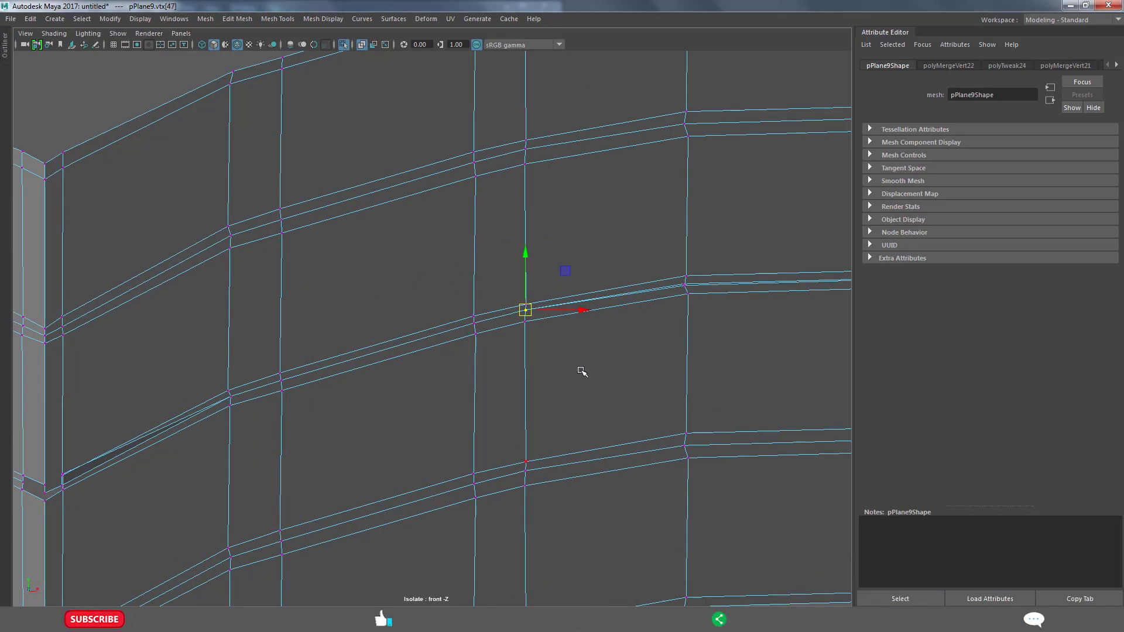
{"action": "key", "text": "f"}
{"action": "middle_click_drag", "start_coordinate": [724, 347], "coordinate": [503, 389], "text": "alt"}
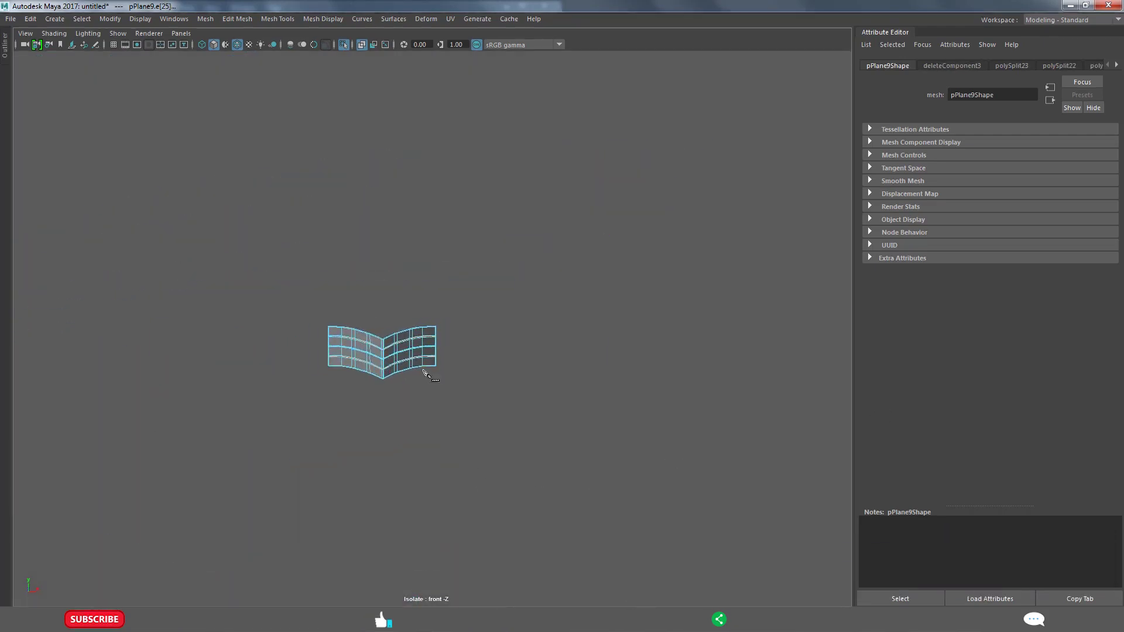
Try a Multi-Cut from the corner vertex, then abandon that diagonal cut.
{"action": "scroll", "coordinate": [426, 371], "scroll_direction": "up", "scroll_amount": 3}
{"action": "scroll", "coordinate": [439, 363], "scroll_direction": "up", "scroll_amount": 4}
{"action": "scroll", "coordinate": [438, 359], "scroll_direction": "up", "scroll_amount": 3}
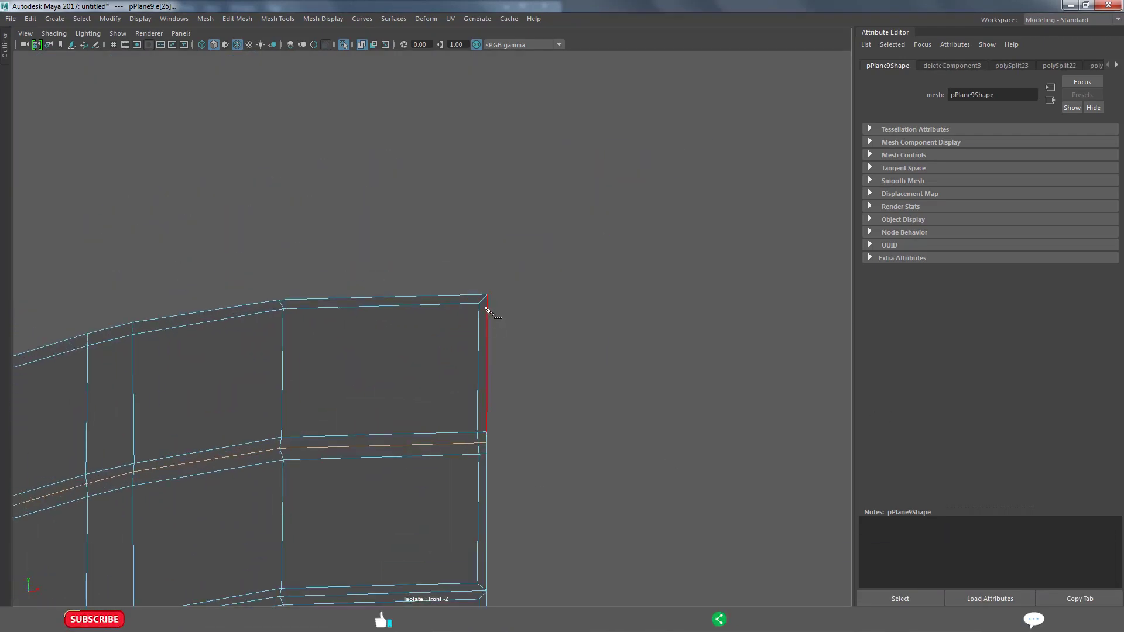
{"action": "scroll", "coordinate": [486, 308], "scroll_direction": "up", "scroll_amount": 2}
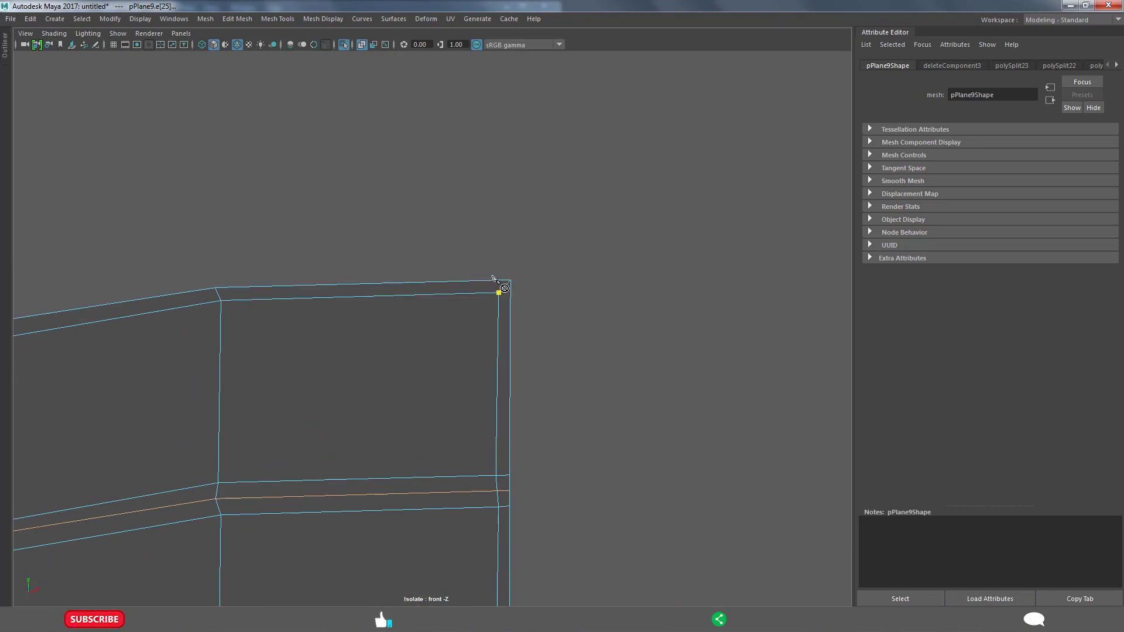
{"action": "left_click", "coordinate": [520, 303]}
{"action": "scroll", "coordinate": [527, 351], "scroll_direction": "down", "scroll_amount": 1}
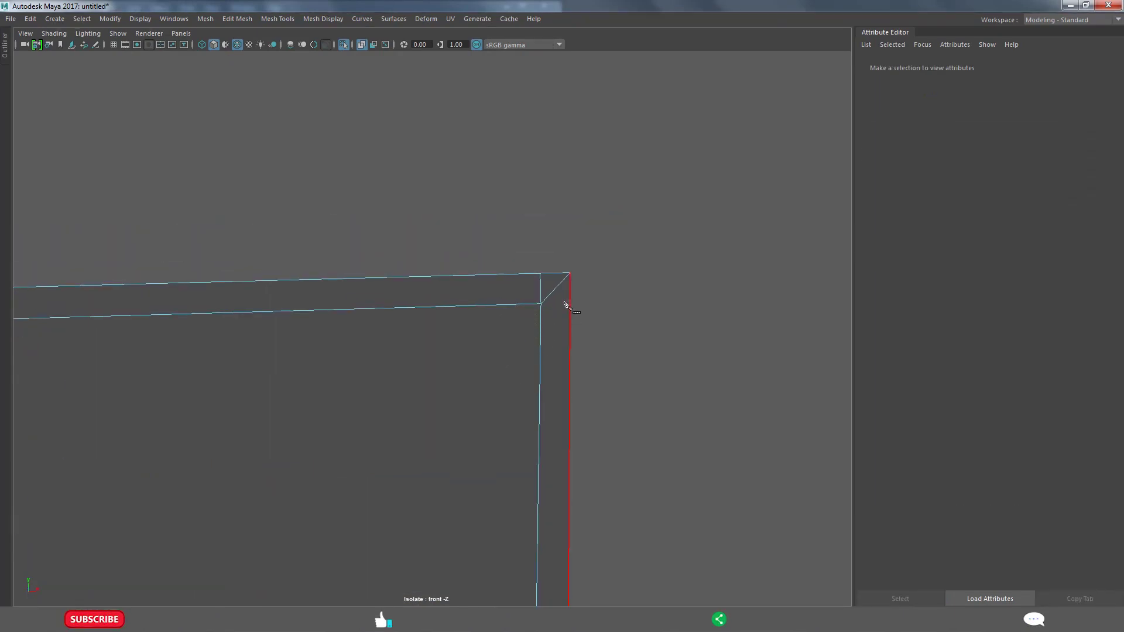
{"action": "left_click", "coordinate": [540, 304]}
{"action": "scroll", "coordinate": [562, 366], "scroll_direction": "up", "scroll_amount": 1}
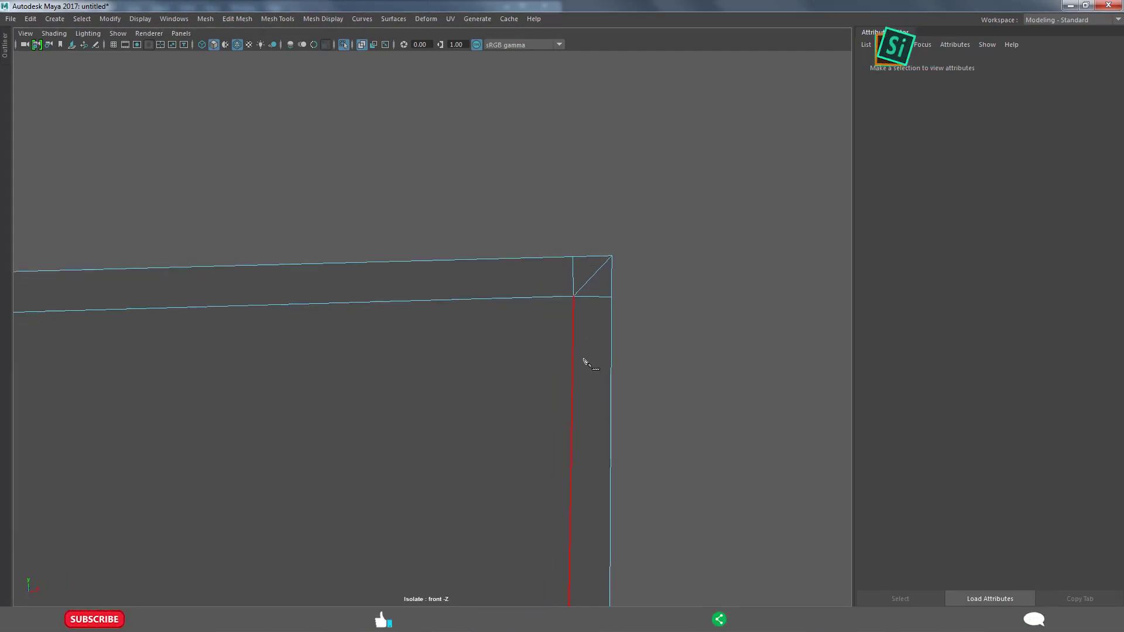
{"action": "scroll", "coordinate": [574, 331], "scroll_direction": "up", "scroll_amount": 1}
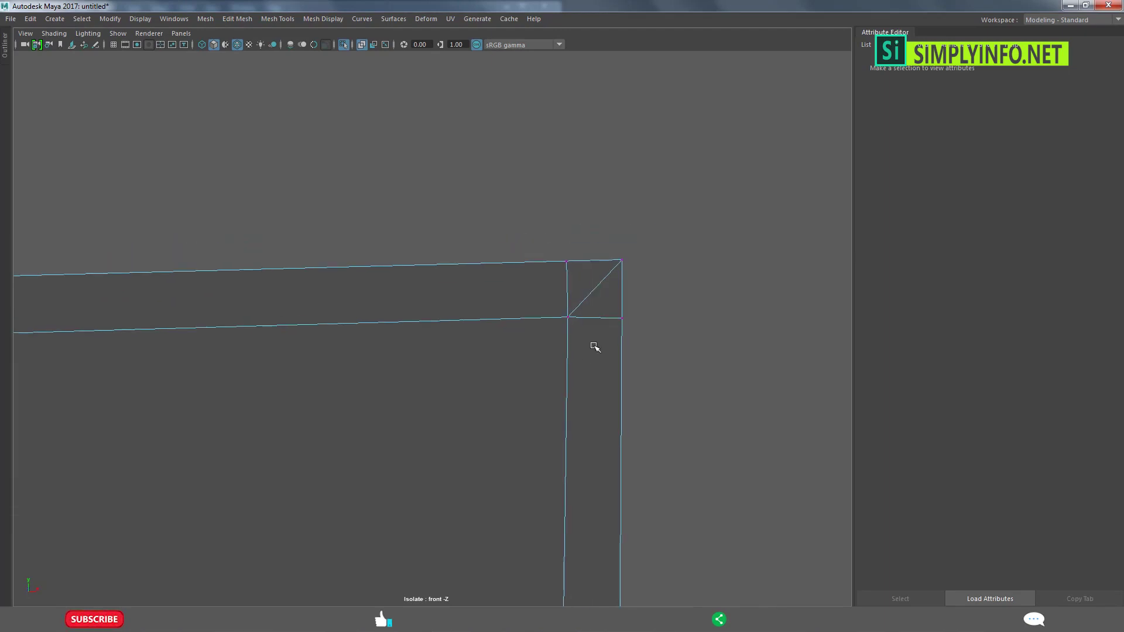
{"action": "key", "text": "Return"}
Clear the edge selection and select the bent tread mesh.
{"action": "left_click", "coordinate": [544, 348]}
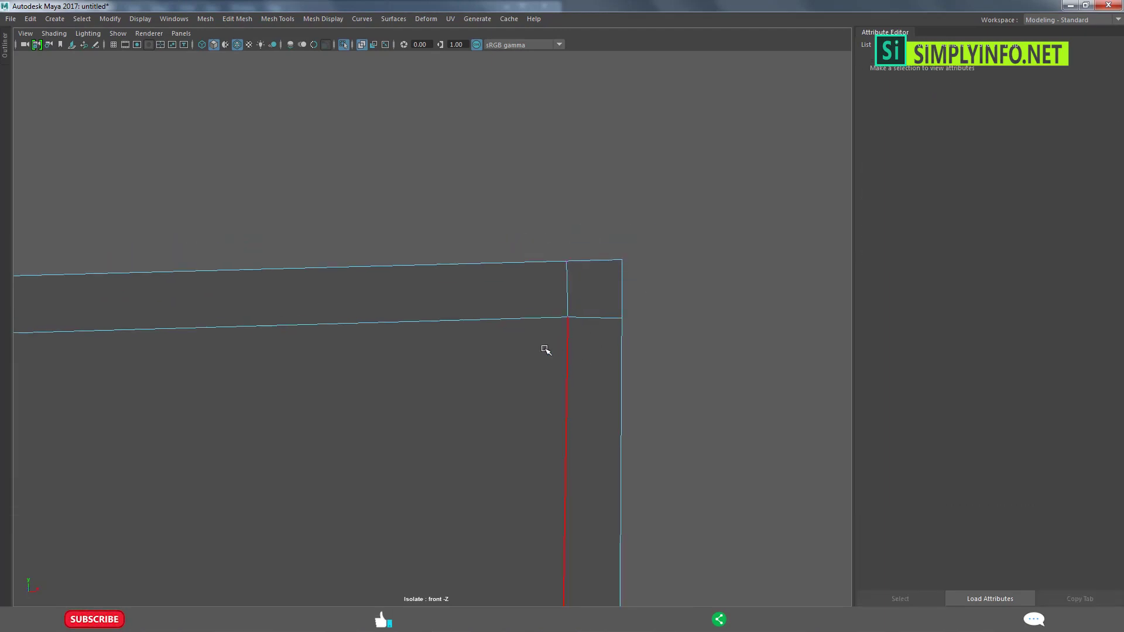
{"action": "scroll", "coordinate": [389, 376], "scroll_direction": "down", "scroll_amount": 5}
{"action": "middle_click_drag", "start_coordinate": [388, 376], "coordinate": [591, 357], "text": "alt"}
{"action": "scroll", "coordinate": [440, 370], "scroll_direction": "up", "scroll_amount": 3}
{"action": "scroll", "coordinate": [462, 368], "scroll_direction": "up", "scroll_amount": 3}
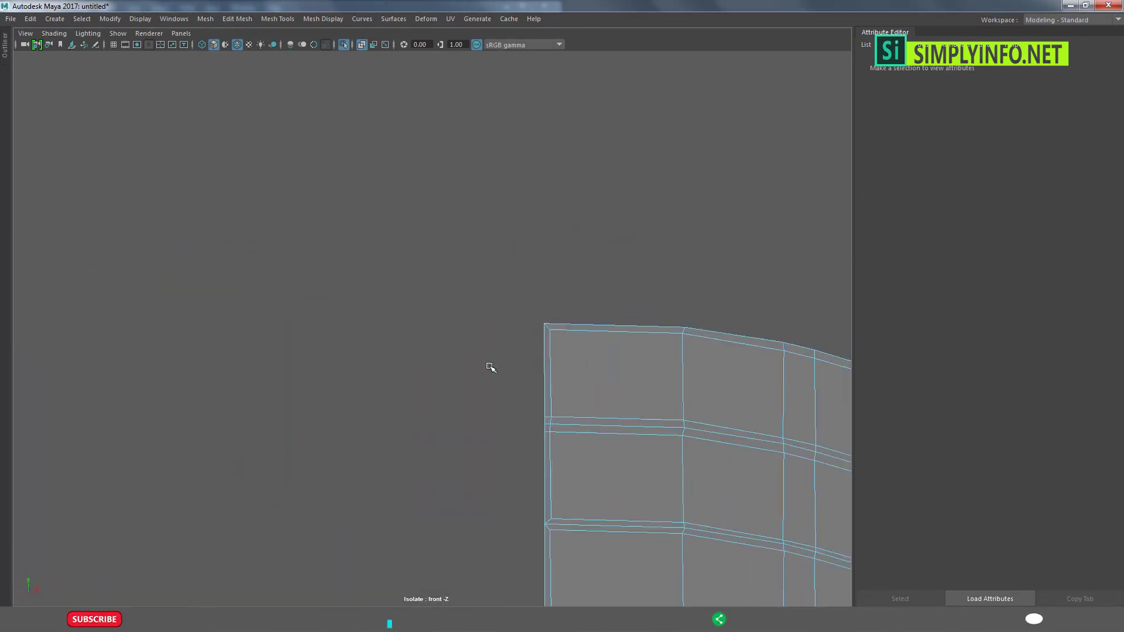
{"action": "scroll", "coordinate": [498, 351], "scroll_direction": "up", "scroll_amount": 2}
{"action": "scroll", "coordinate": [515, 310], "scroll_direction": "up", "scroll_amount": 1}
{"action": "right_click", "coordinate": [525, 282]}
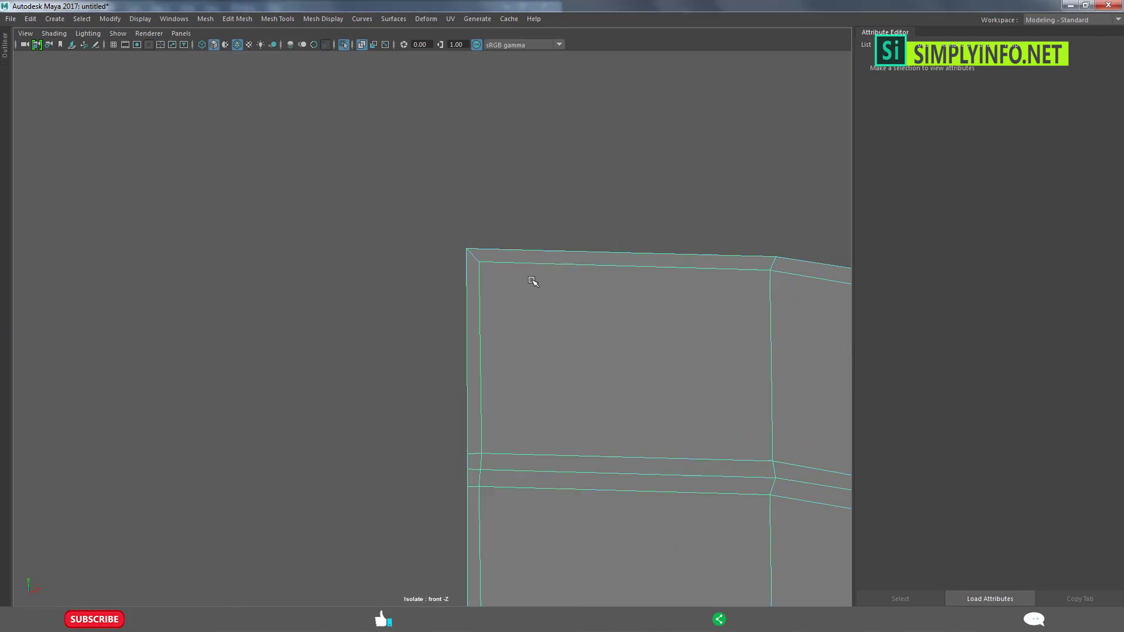
{"action": "left_click", "coordinate": [532, 281]}
Multi-Cut from the upper-left corner vertex across to the left edge.
{"action": "right_click_drag", "start_coordinate": [496, 287], "coordinate": [458, 273], "text": "shift"}
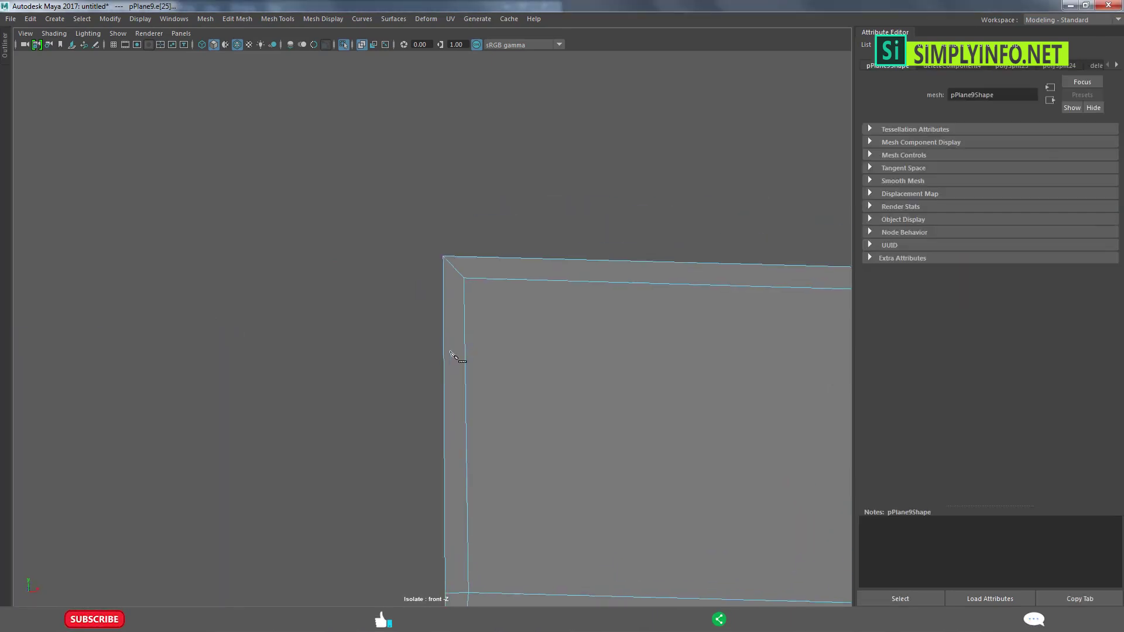
{"action": "left_click", "coordinate": [457, 278]}
{"action": "scroll", "coordinate": [463, 270], "scroll_direction": "up", "scroll_amount": 2}
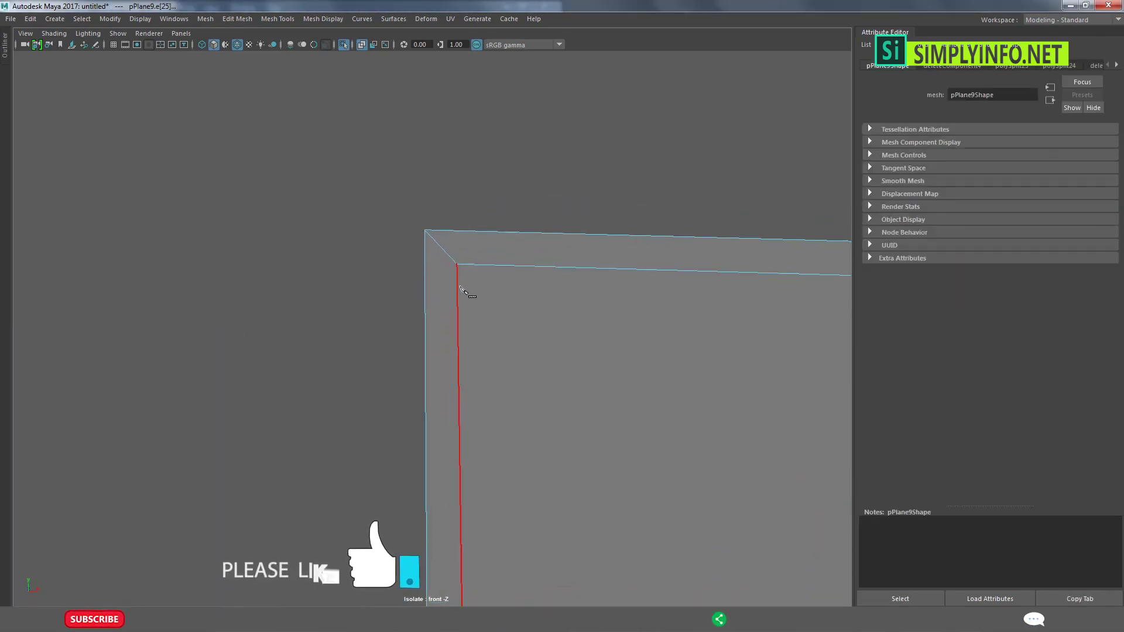
{"action": "left_click", "coordinate": [456, 264]}
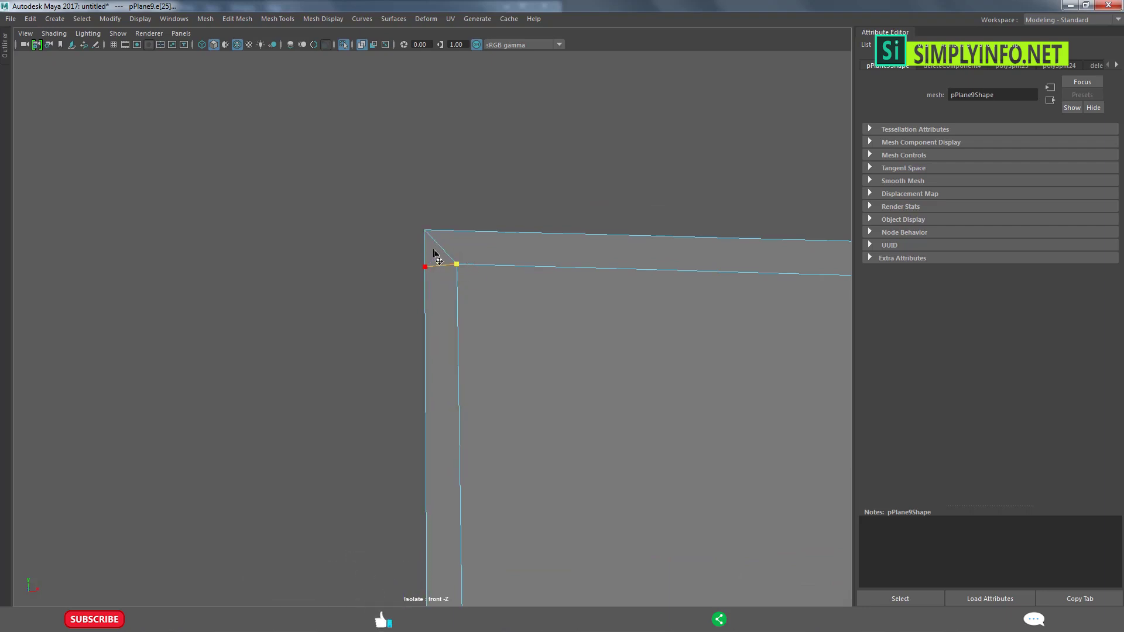
{"action": "left_click", "coordinate": [434, 253]}
{"action": "right_click", "coordinate": [445, 249]}
Cancel the unfinished second cut and delete the leftover diagonal corner edge.
{"action": "left_click", "coordinate": [461, 265]}
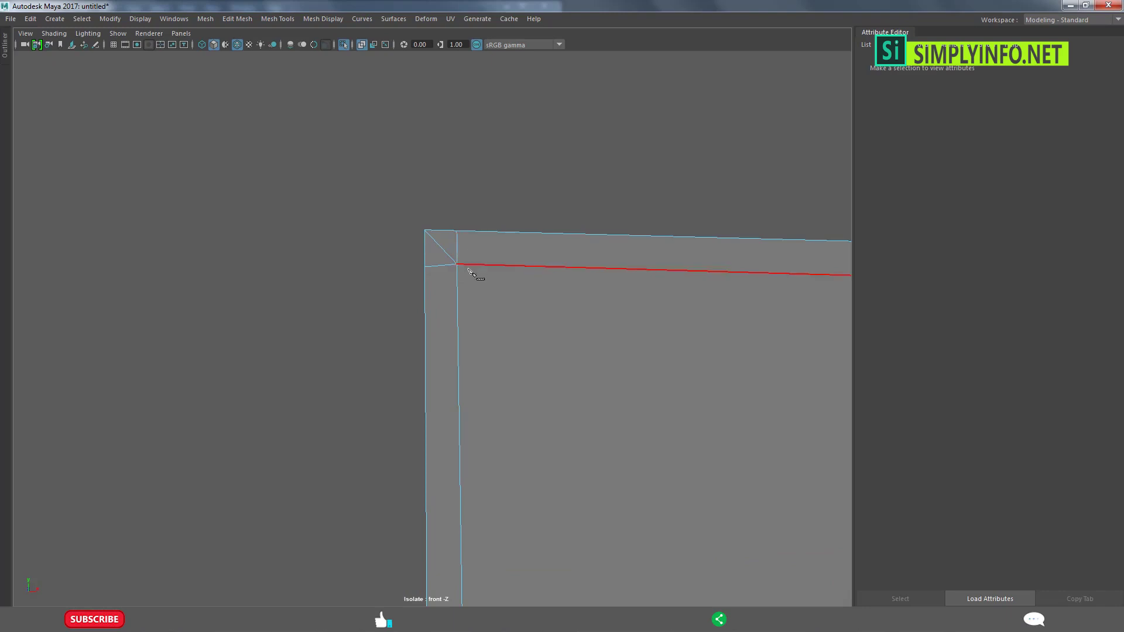
{"action": "middle_click_drag", "start_coordinate": [497, 401], "coordinate": [496, 302], "text": "alt"}
{"action": "key", "text": "q"}
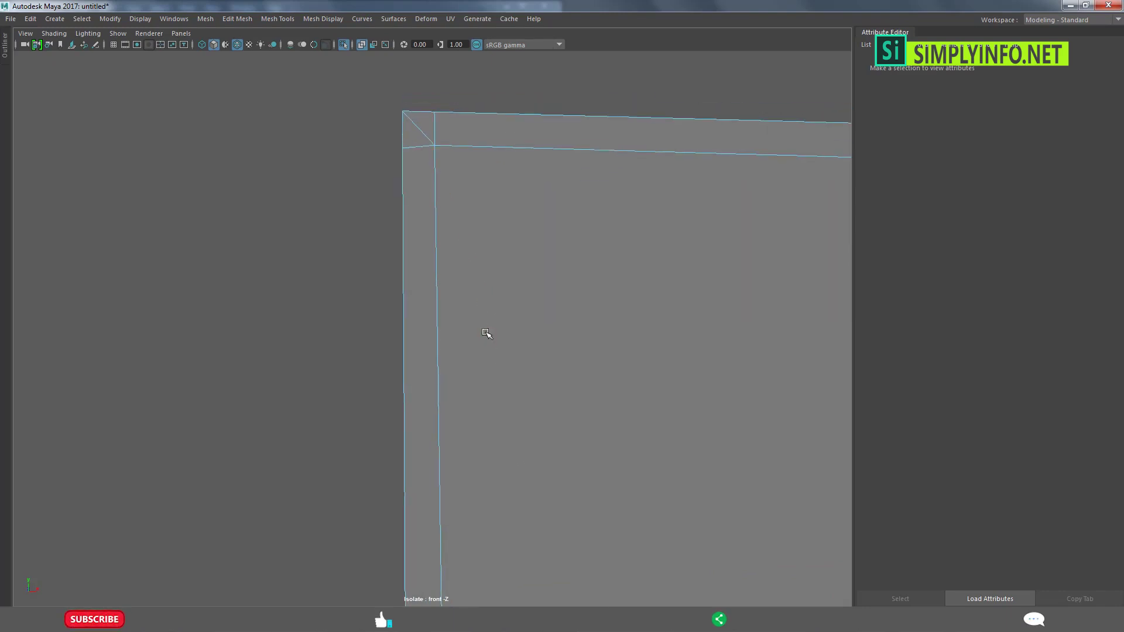
{"action": "left_click", "coordinate": [419, 132]}
{"action": "left_click", "coordinate": [421, 133]}
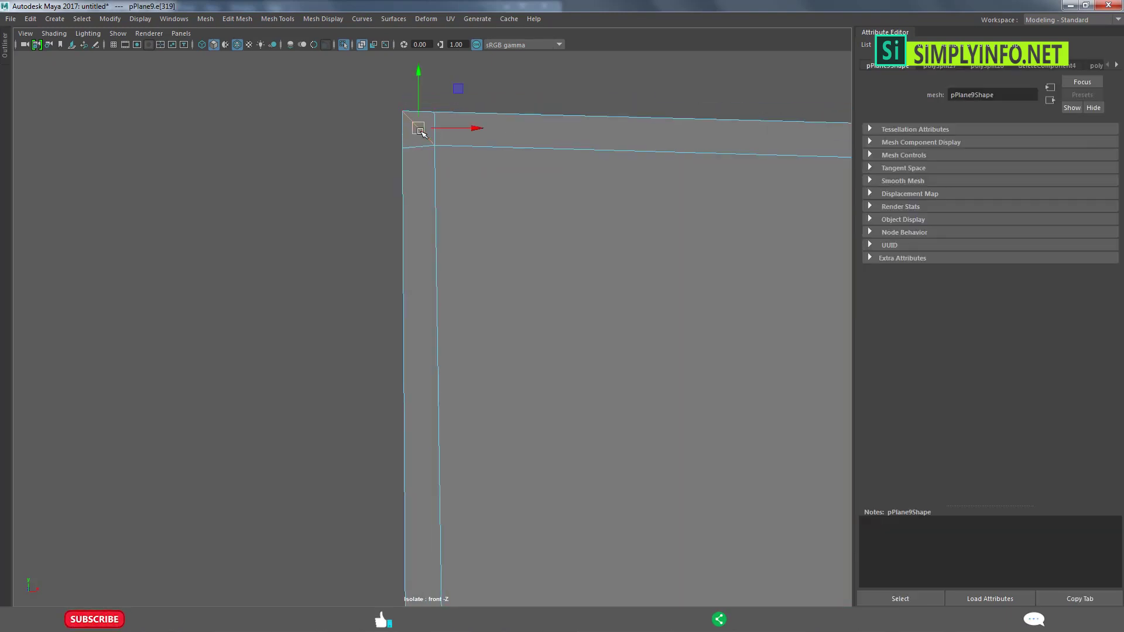
{"action": "key", "text": "Delete"}
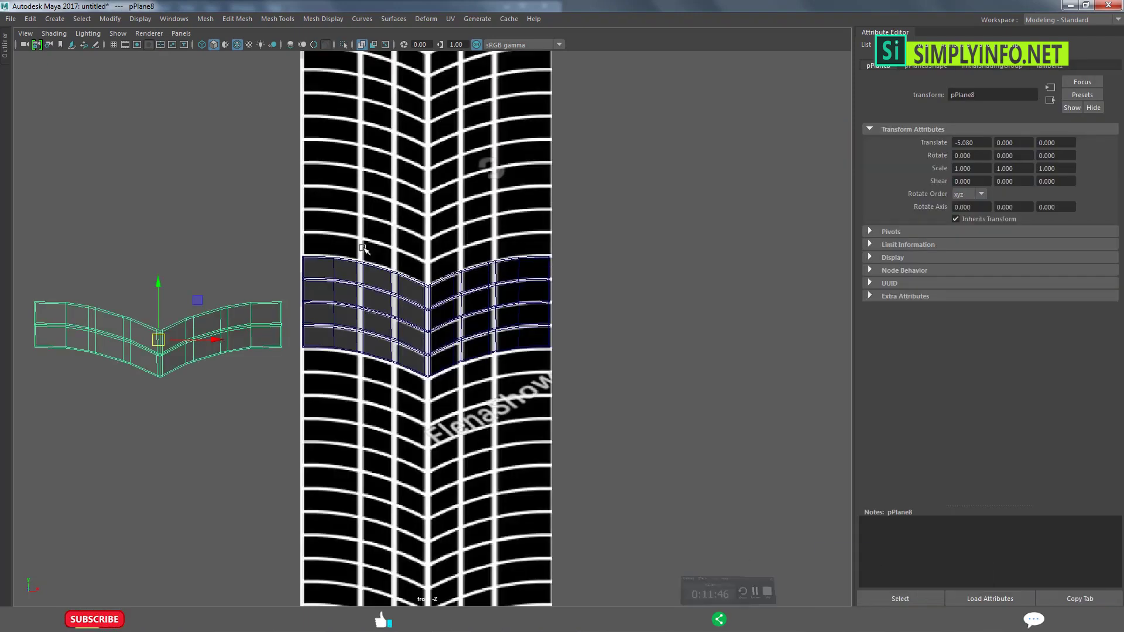
Group and hide the left strip copy pPlane8, then maximise the perspective view.
{"action": "key", "text": "ctrl+g"}
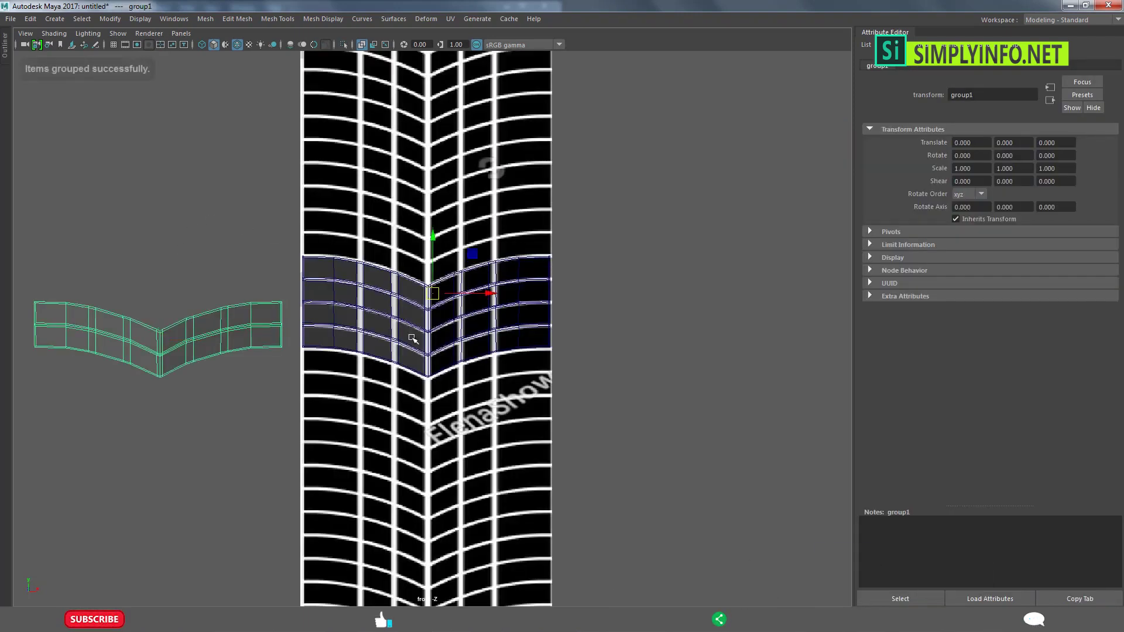
{"action": "key", "text": "ctrl+h"}
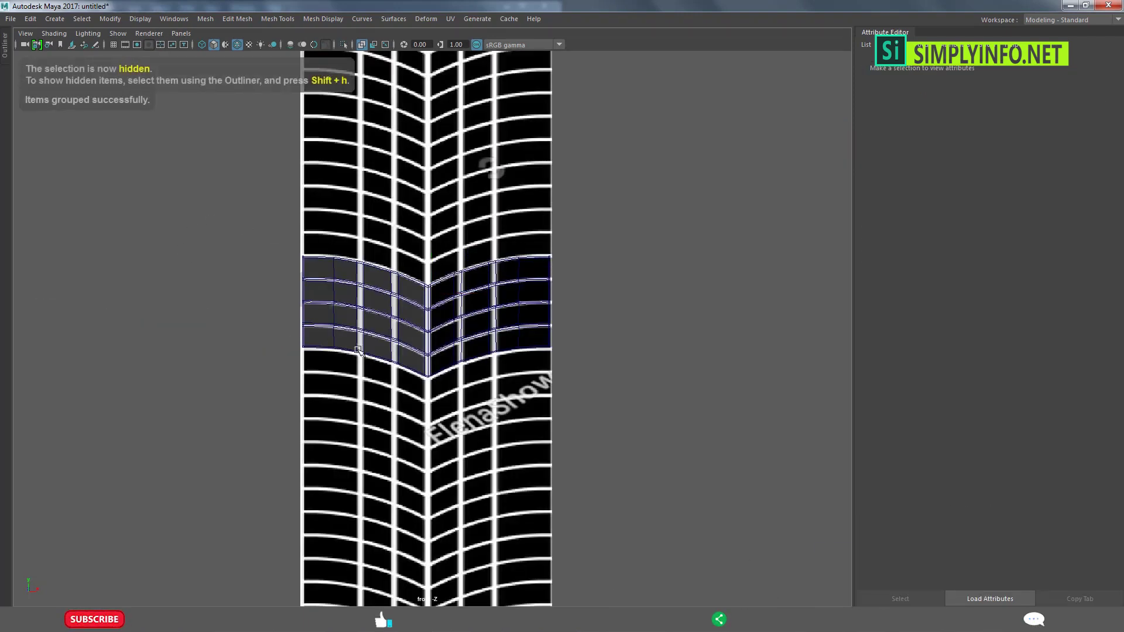
{"action": "key", "text": "space"}
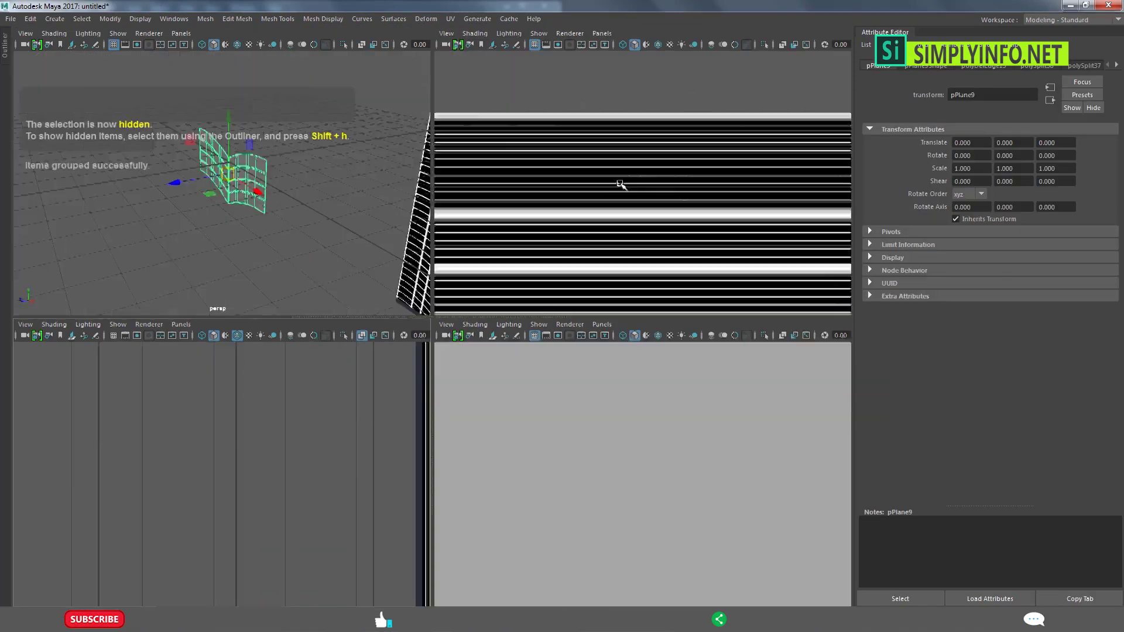
{"action": "key", "text": "space"}
Orbit around pPlane9 to bring the thin slit into view and reselect the mesh.
{"action": "scroll", "coordinate": [535, 284], "scroll_direction": "up", "scroll_amount": 5}
{"action": "left_click_drag", "start_coordinate": [440, 319], "coordinate": [421, 413], "text": "alt"}
{"action": "left_click", "coordinate": [421, 414]}
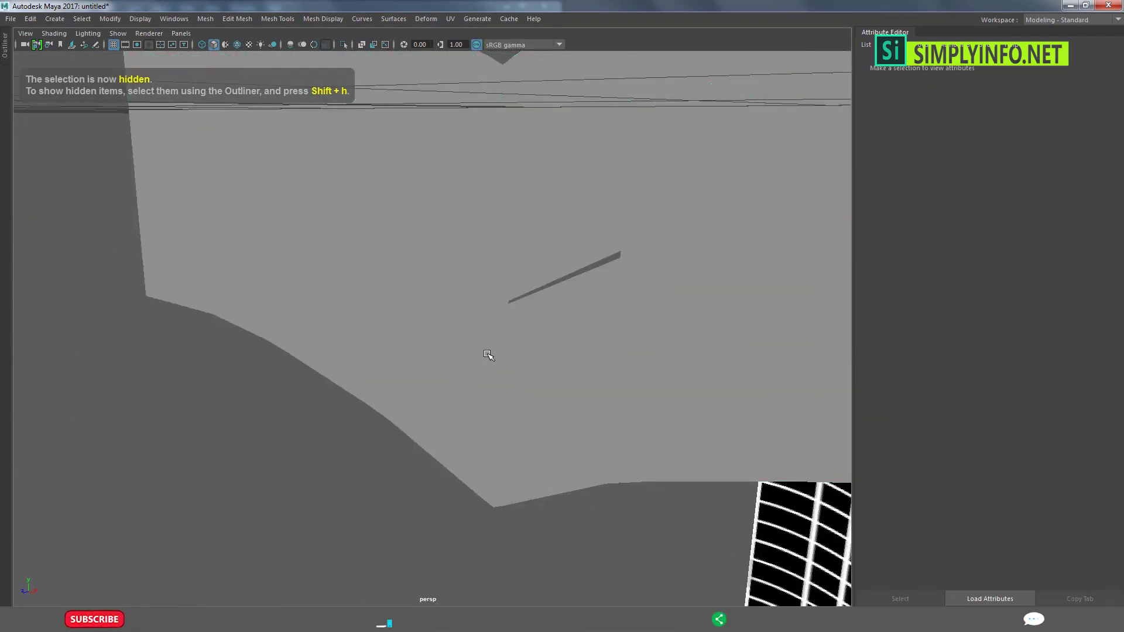
{"action": "left_click_drag", "start_coordinate": [489, 351], "coordinate": [529, 322], "text": "alt"}
{"action": "left_click", "coordinate": [518, 342]}
{"action": "mouse_move", "coordinate": [465, 354]}
{"action": "left_mouse_down", "text": "alt"}
{"action": "mouse_move", "coordinate": [640, 314]}
{"action": "mouse_move", "coordinate": [404, 394]}
{"action": "mouse_move", "coordinate": [424, 399]}
{"action": "mouse_move", "coordinate": [378, 424]}
{"action": "mouse_move", "coordinate": [386, 357]}
{"action": "left_mouse_up", "text": "alt"}
{"action": "scroll", "coordinate": [605, 299], "scroll_direction": "up", "scroll_amount": 3}
Select the slit's border edge and close the hole with Fill Hole.
{"action": "left_click", "coordinate": [392, 327]}
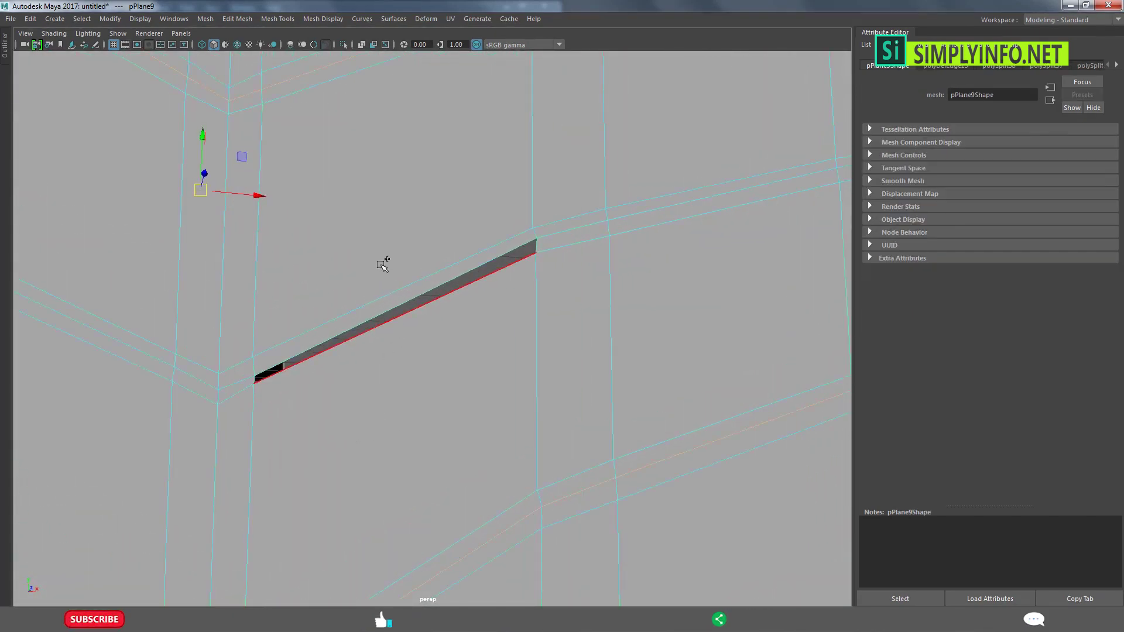
{"action": "left_click", "coordinate": [382, 264]}
{"action": "right_click_drag", "start_coordinate": [415, 280], "coordinate": [404, 417], "text": "shift"}
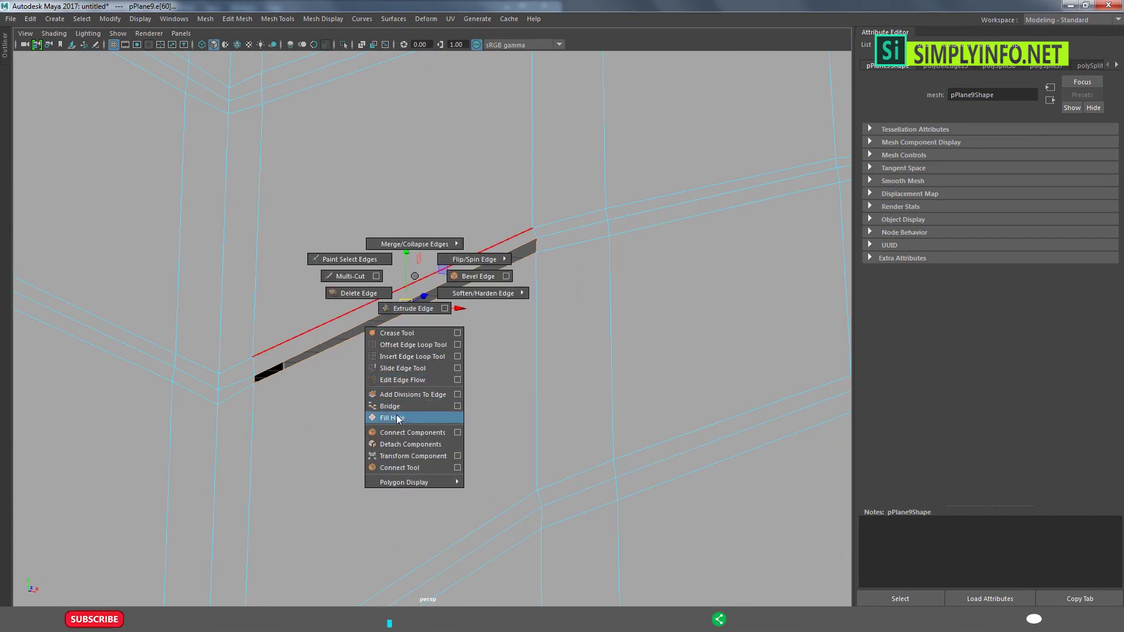
{"action": "right_click_drag", "start_coordinate": [325, 290], "coordinate": [382, 320]}
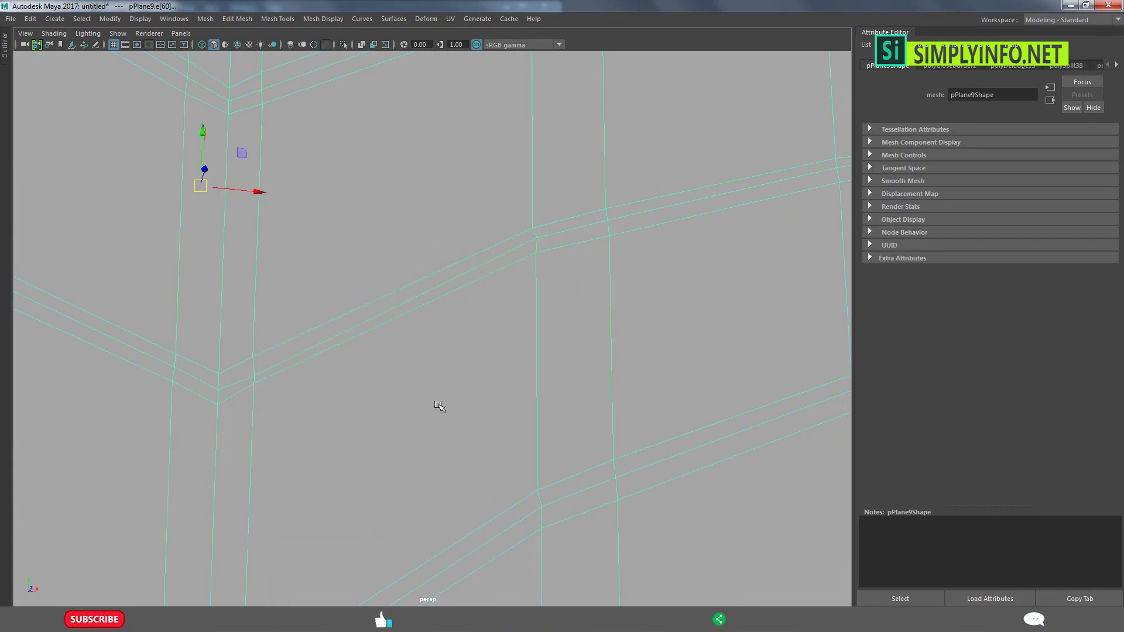
{"action": "right_click_drag", "start_coordinate": [366, 440], "coordinate": [234, 402]}
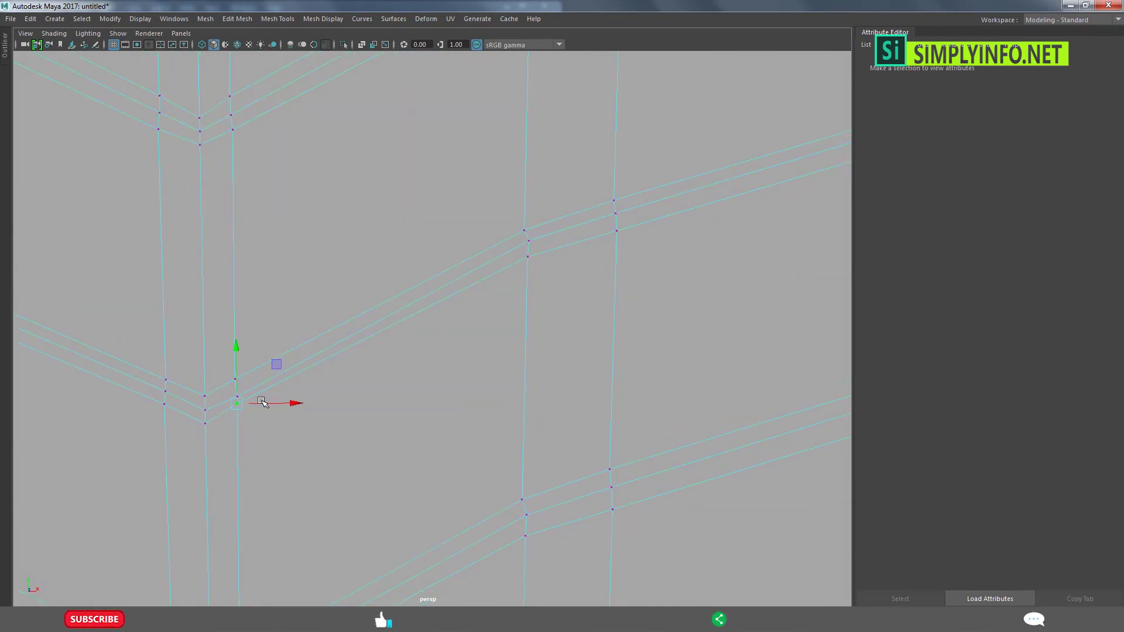
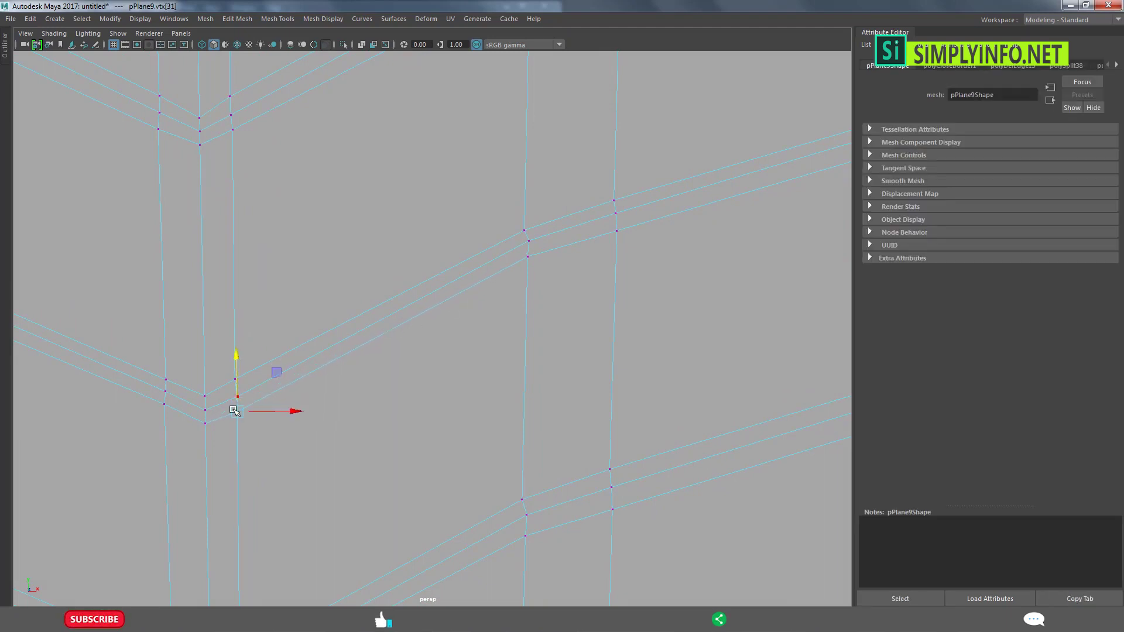
Return the tread mesh to object mode and switch to the front view.
{"action": "right_click_drag", "start_coordinate": [269, 375], "coordinate": [445, 334]}
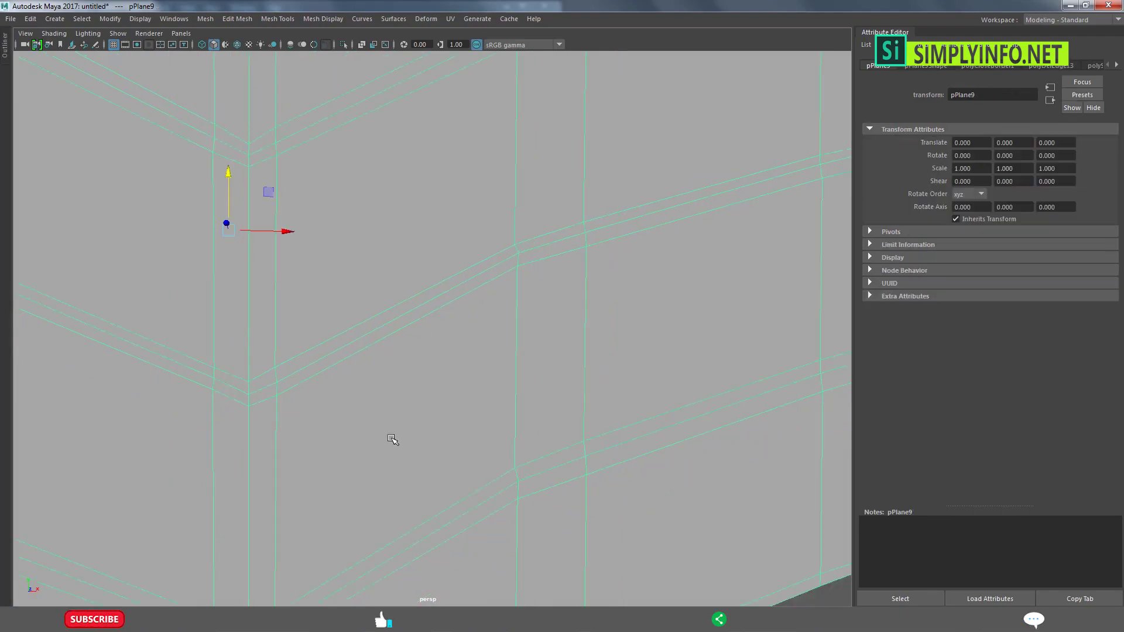
{"action": "scroll", "coordinate": [416, 238], "scroll_direction": "down", "scroll_amount": 2}
{"action": "scroll", "coordinate": [426, 234], "scroll_direction": "down", "scroll_amount": 1}
{"action": "scroll", "coordinate": [432, 268], "scroll_direction": "down", "scroll_amount": 1}
{"action": "scroll", "coordinate": [511, 342], "scroll_direction": "down", "scroll_amount": 2}
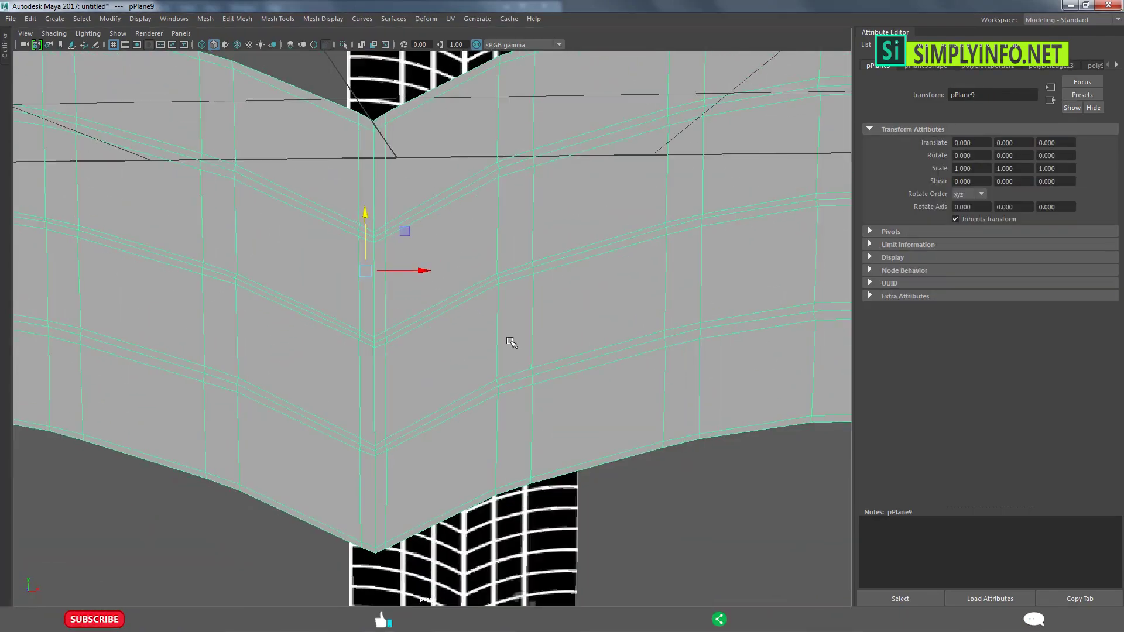
{"action": "scroll", "coordinate": [511, 343], "scroll_direction": "down", "scroll_amount": 2}
{"action": "scroll", "coordinate": [351, 363], "scroll_direction": "down", "scroll_amount": 1}
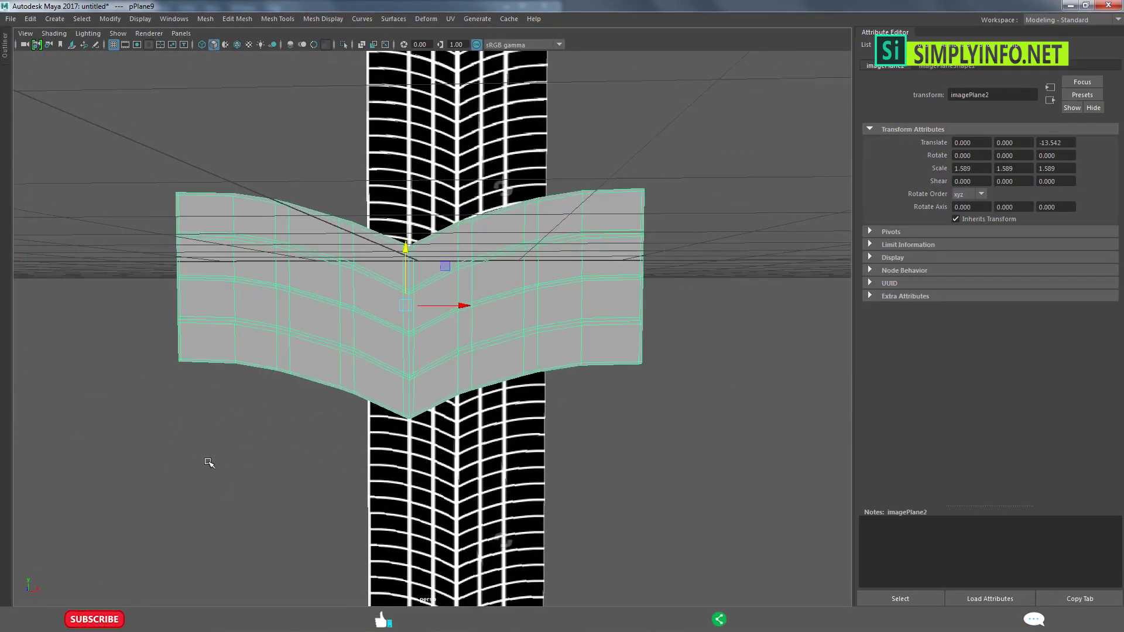
{"action": "key", "text": "space"}
{"action": "key", "text": "space"}
{"action": "scroll", "coordinate": [396, 424], "scroll_direction": "up", "scroll_amount": 1}
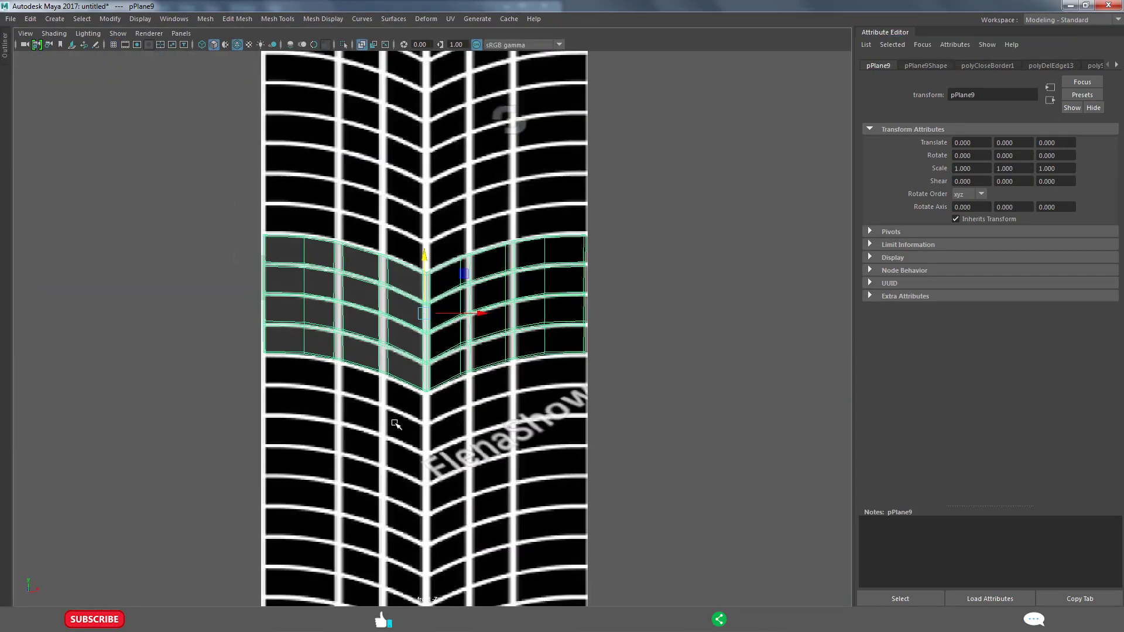
Duplicate the chevron tread piece and align the copy directly below the original.
{"action": "key", "text": "ctrl+d"}
{"action": "left_click_drag", "start_coordinate": [424, 267], "coordinate": [409, 379]}
{"action": "scroll", "coordinate": [487, 394], "scroll_direction": "up", "scroll_amount": 2}
{"action": "scroll", "coordinate": [462, 369], "scroll_direction": "up", "scroll_amount": 3}
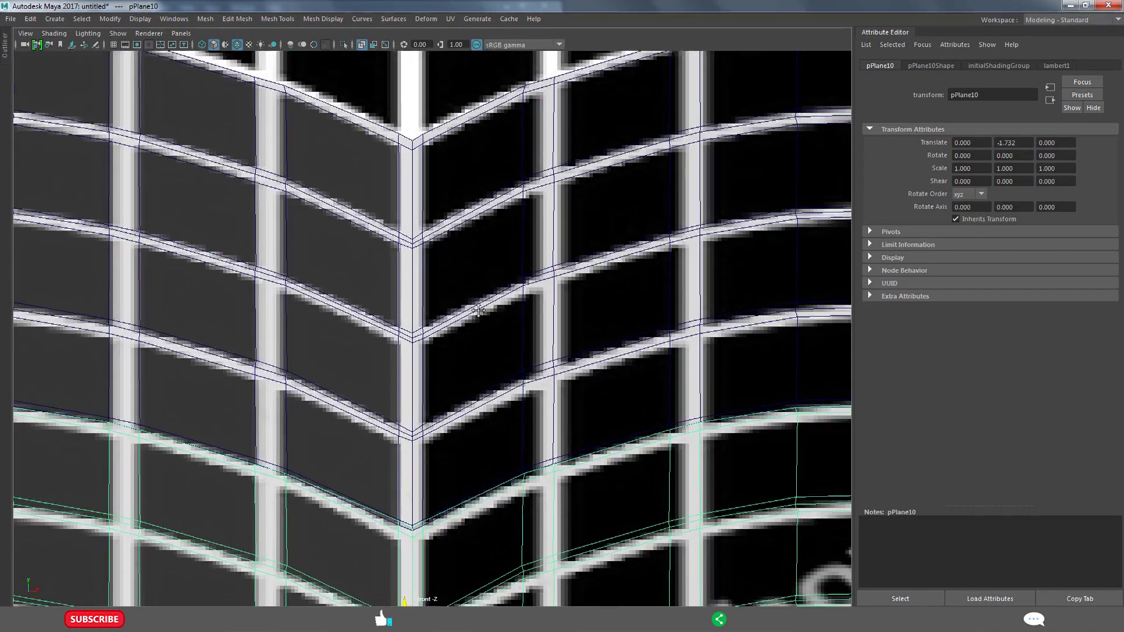
{"action": "scroll", "coordinate": [441, 342], "scroll_direction": "up", "scroll_amount": 2}
{"action": "left_click_drag", "start_coordinate": [388, 473], "coordinate": [389, 480]}
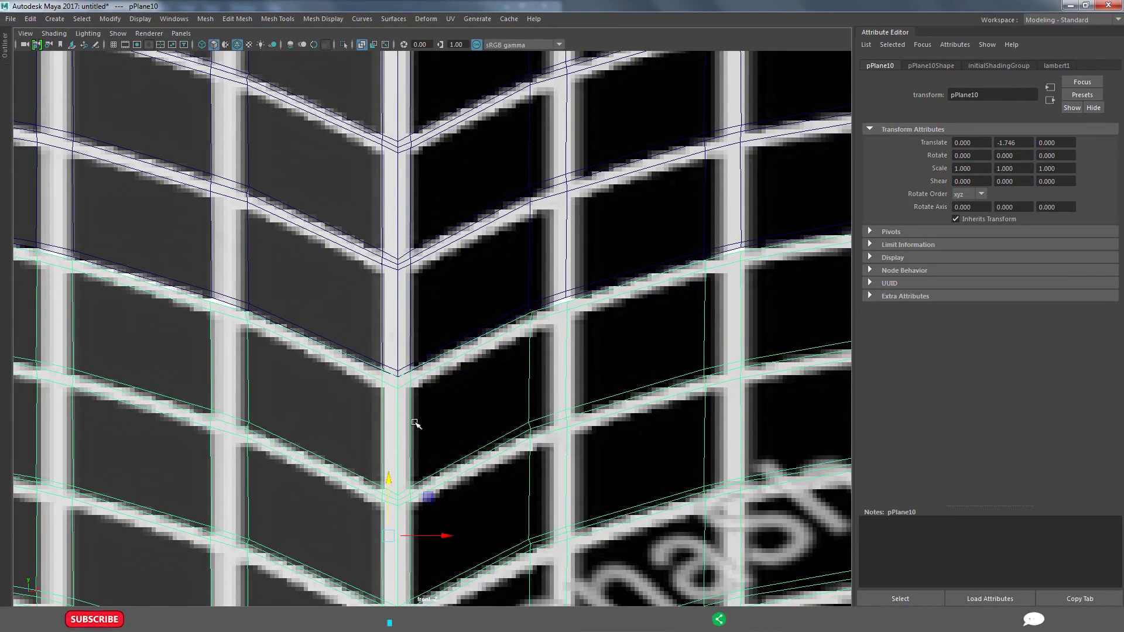
{"action": "key", "text": "a"}
Repeat the offset duplicate down the strip up to pPlane15, then inspect it in perspective.
{"action": "key", "text": "shift+d"}
{"action": "key", "text": "shift+d"}
{"action": "key", "text": "shift+d"}
{"action": "key", "text": "shift+d"}
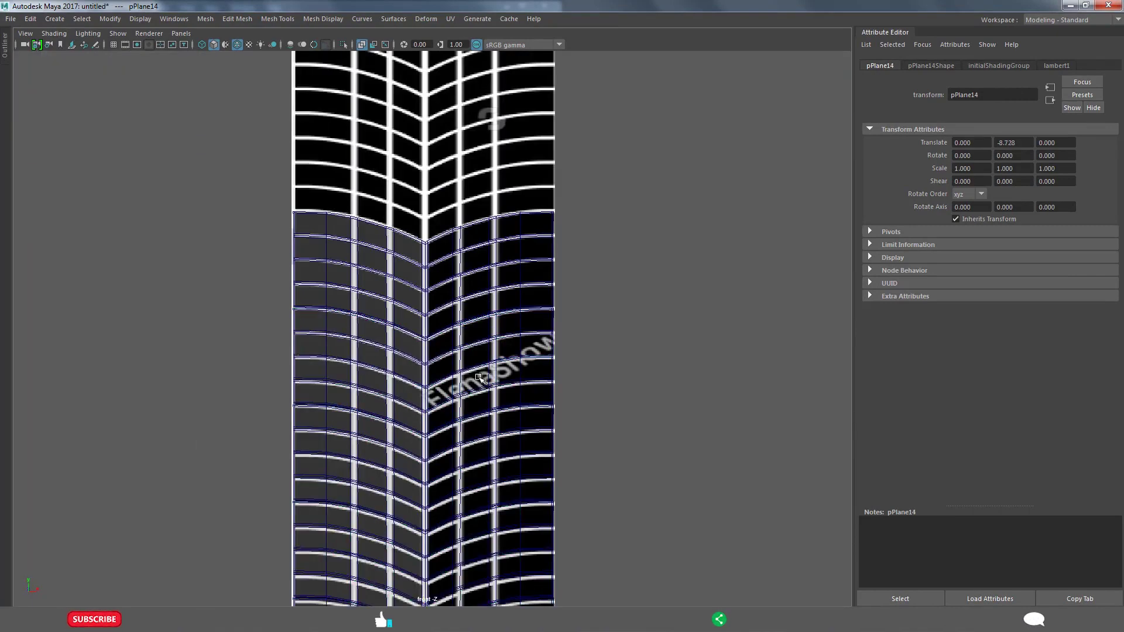
{"action": "scroll", "coordinate": [503, 381], "scroll_direction": "down", "scroll_amount": 3}
{"action": "scroll", "coordinate": [502, 381], "scroll_direction": "down", "scroll_amount": 2}
{"action": "key", "text": "shift+d"}
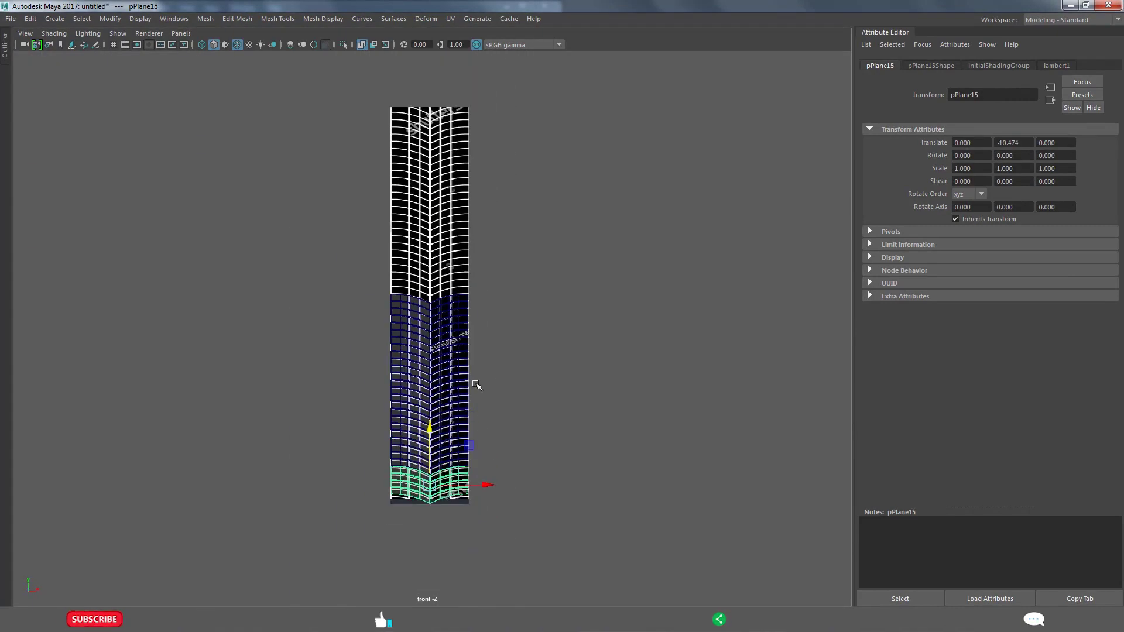
{"action": "scroll", "coordinate": [433, 429], "scroll_direction": "up", "scroll_amount": 1}
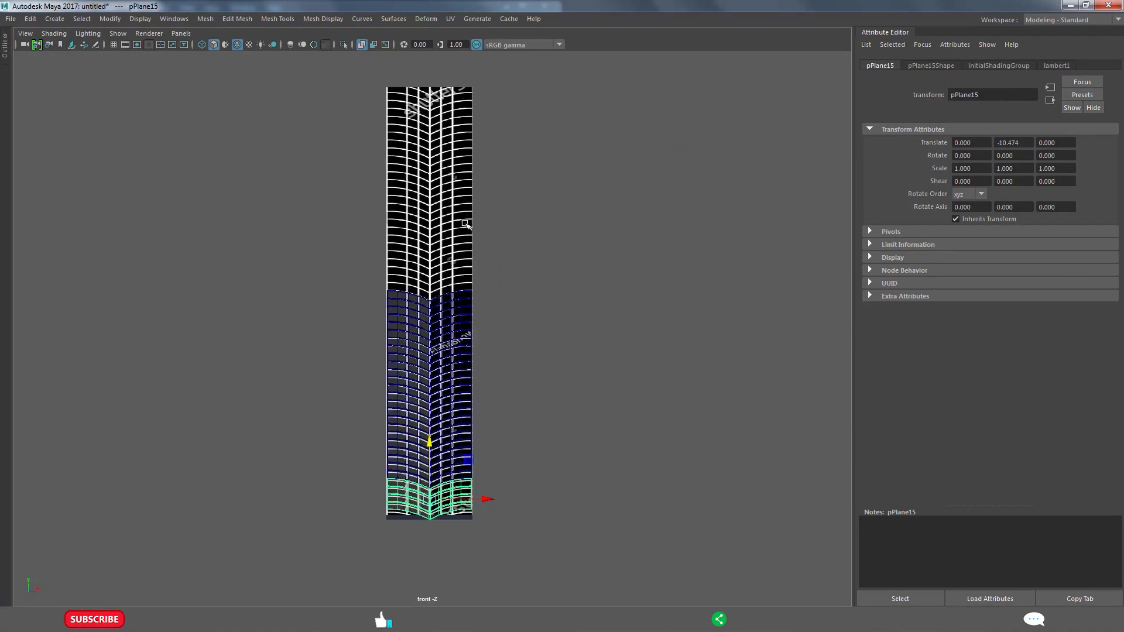
{"action": "key", "text": "space"}
{"action": "key", "text": "space"}
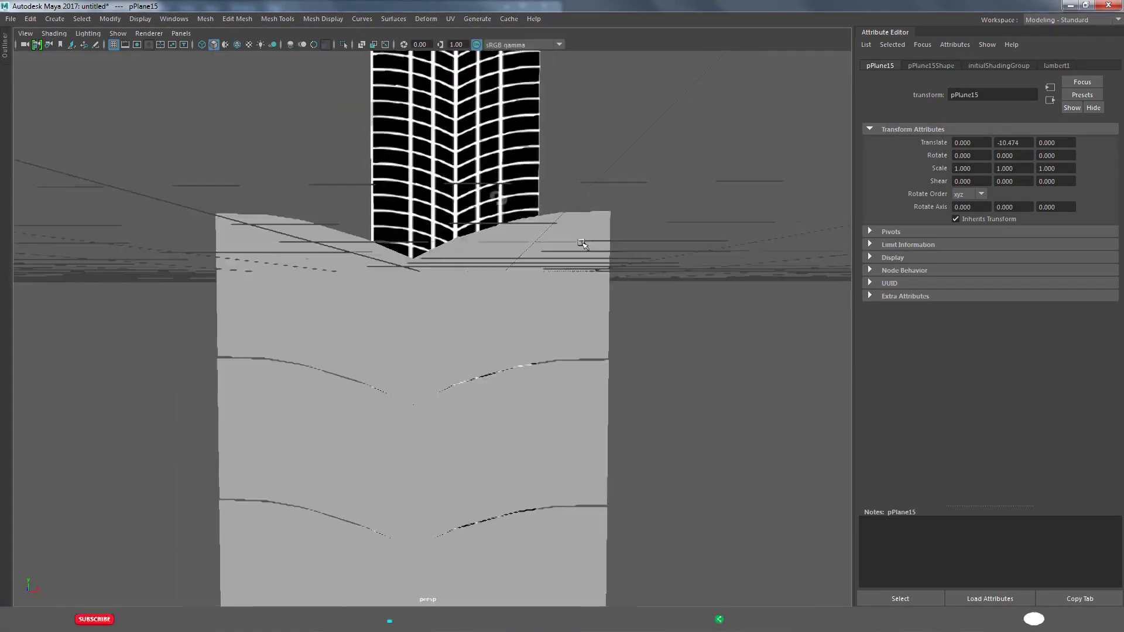
{"action": "scroll", "coordinate": [544, 288], "scroll_direction": "down", "scroll_amount": 3}
{"action": "left_click_drag", "start_coordinate": [544, 288], "coordinate": [509, 284], "text": "alt"}
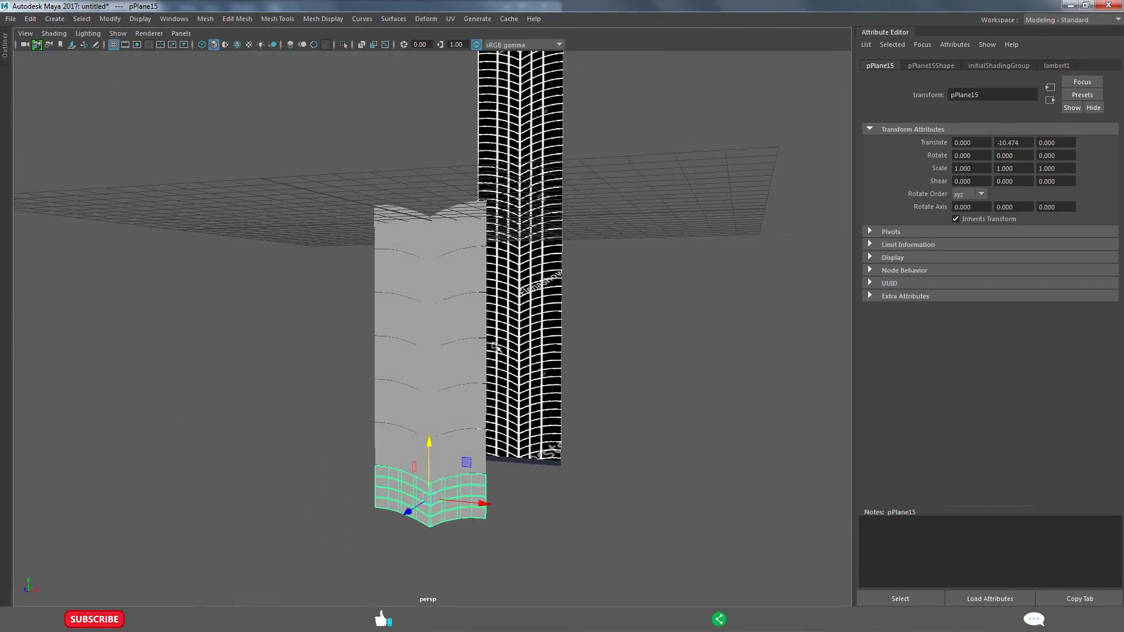
{"action": "scroll", "coordinate": [466, 219], "scroll_direction": "up", "scroll_amount": 4}
{"action": "scroll", "coordinate": [466, 219], "scroll_direction": "down", "scroll_amount": 2}
Select the stacked tread pieces and combine them into one mesh, pPlane16.
{"action": "left_click", "coordinate": [439, 258]}
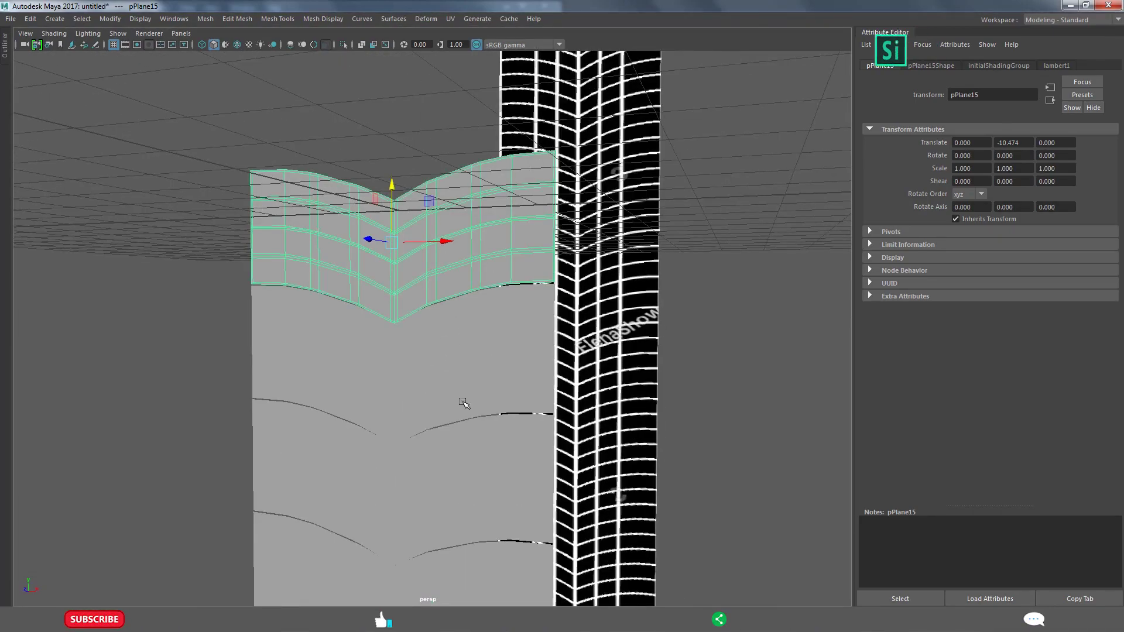
{"action": "left_click", "coordinate": [421, 345]}
{"action": "left_click", "coordinate": [430, 465]}
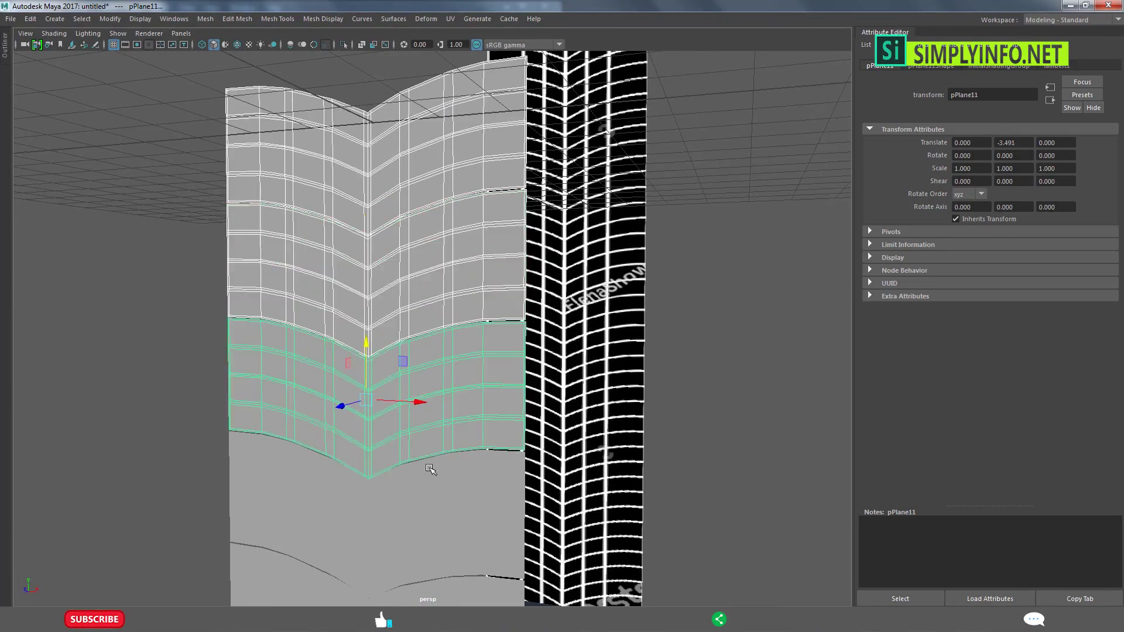
{"action": "middle_click_drag", "start_coordinate": [430, 466], "coordinate": [402, 399], "text": "alt"}
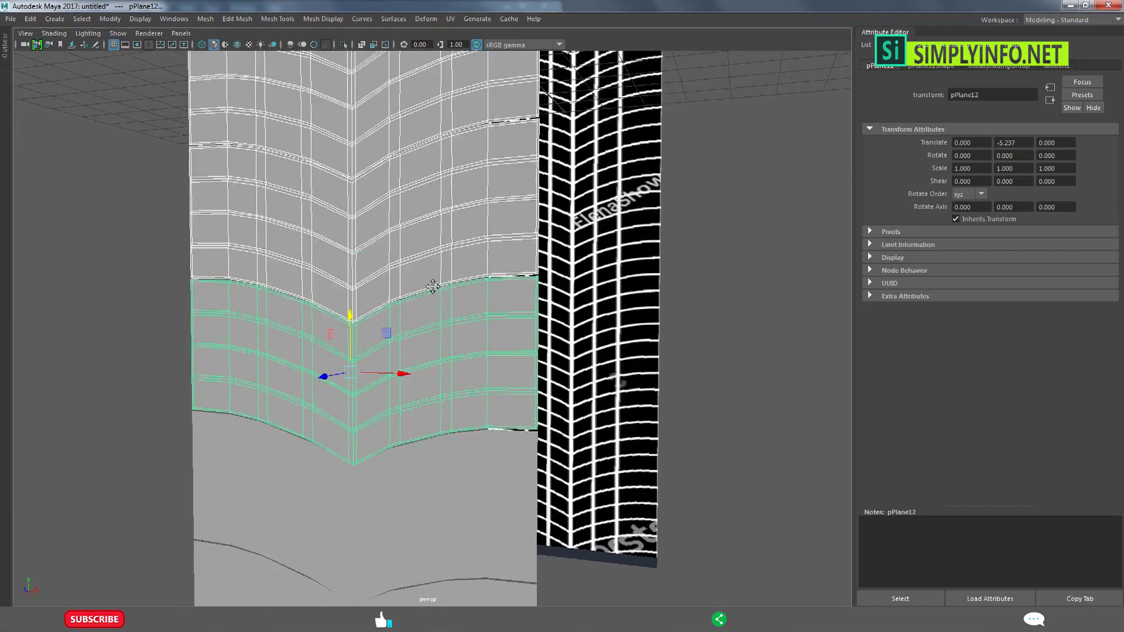
{"action": "key", "text": "ctrl+d"}
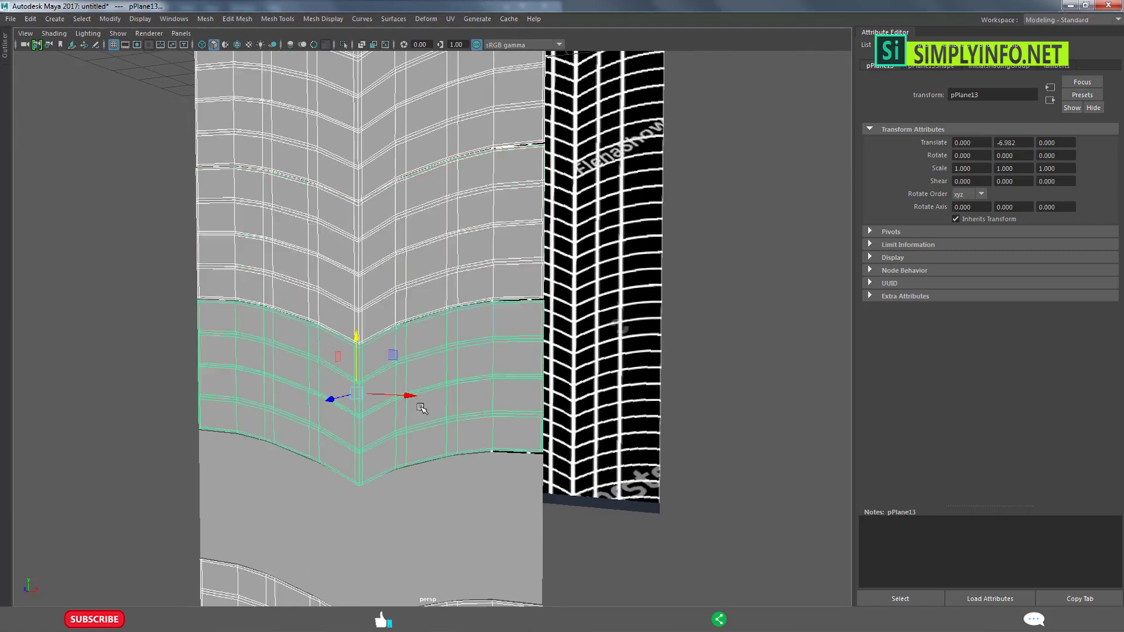
{"action": "left_click_drag", "start_coordinate": [433, 286], "coordinate": [409, 445]}
{"action": "scroll", "coordinate": [402, 470], "scroll_direction": "down", "scroll_amount": 3}
{"action": "scroll", "coordinate": [403, 470], "scroll_direction": "up", "scroll_amount": 5}
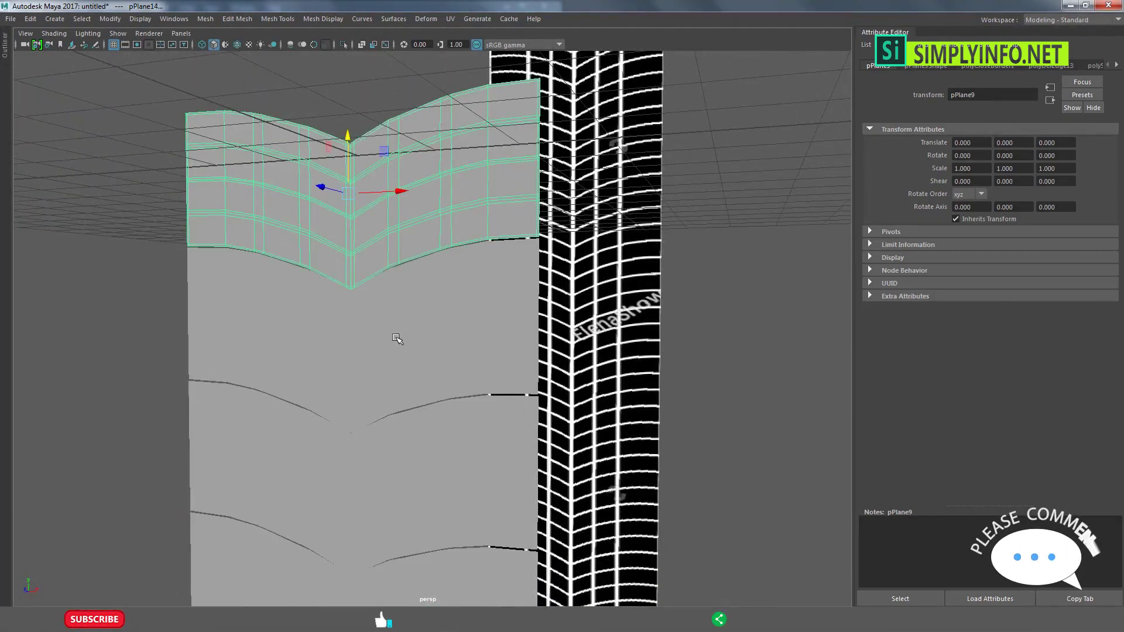
{"action": "left_click", "coordinate": [410, 351]}
{"action": "middle_click_drag", "start_coordinate": [455, 431], "coordinate": [446, 306], "text": "alt"}
{"action": "left_click", "coordinate": [466, 368], "text": "shift"}
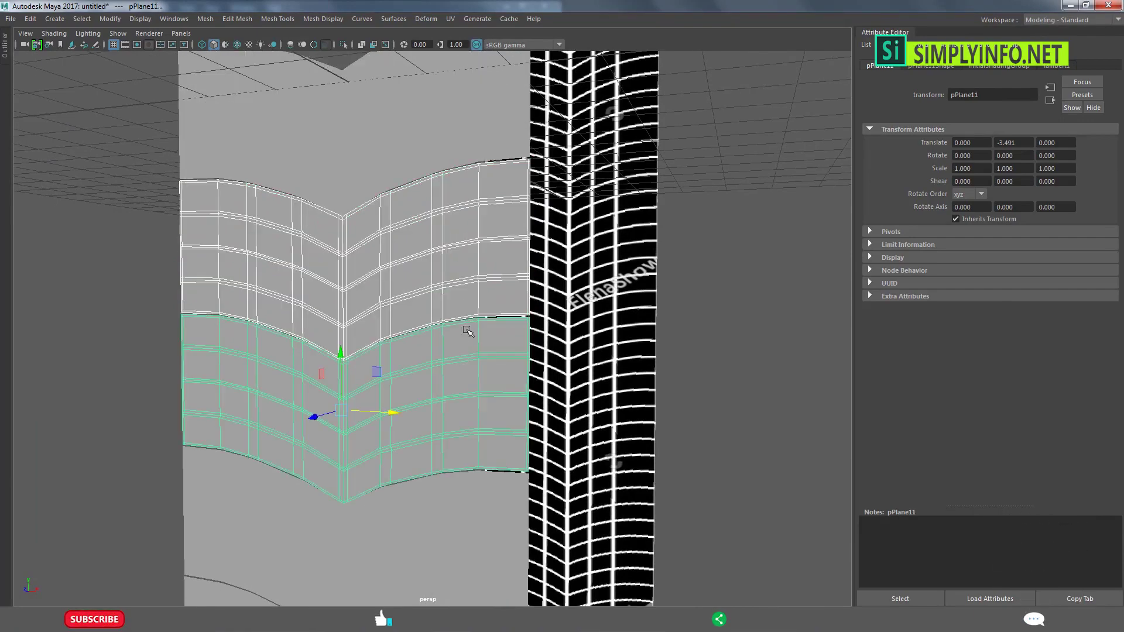
{"action": "right_click_drag", "start_coordinate": [448, 256], "coordinate": [421, 471], "text": "shift"}
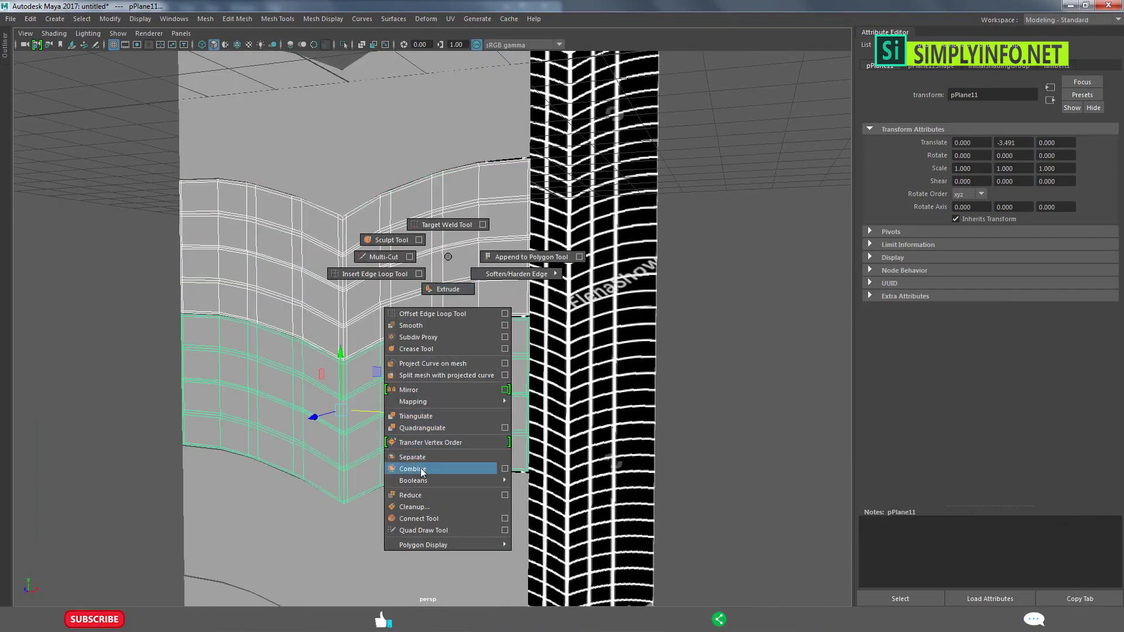
Select the seam edge loop between the pieces and convert it to vertices.
{"action": "scroll", "coordinate": [425, 313], "scroll_direction": "up", "scroll_amount": 8}
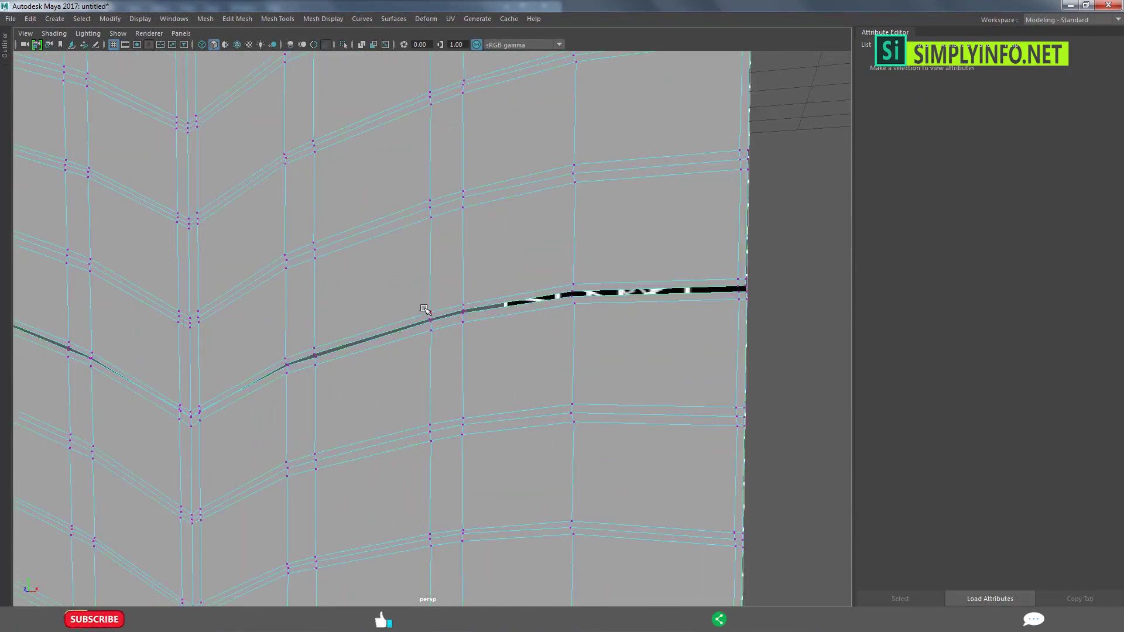
{"action": "left_click_drag", "start_coordinate": [418, 302], "coordinate": [440, 327]}
{"action": "scroll", "coordinate": [436, 330], "scroll_direction": "up", "scroll_amount": 3}
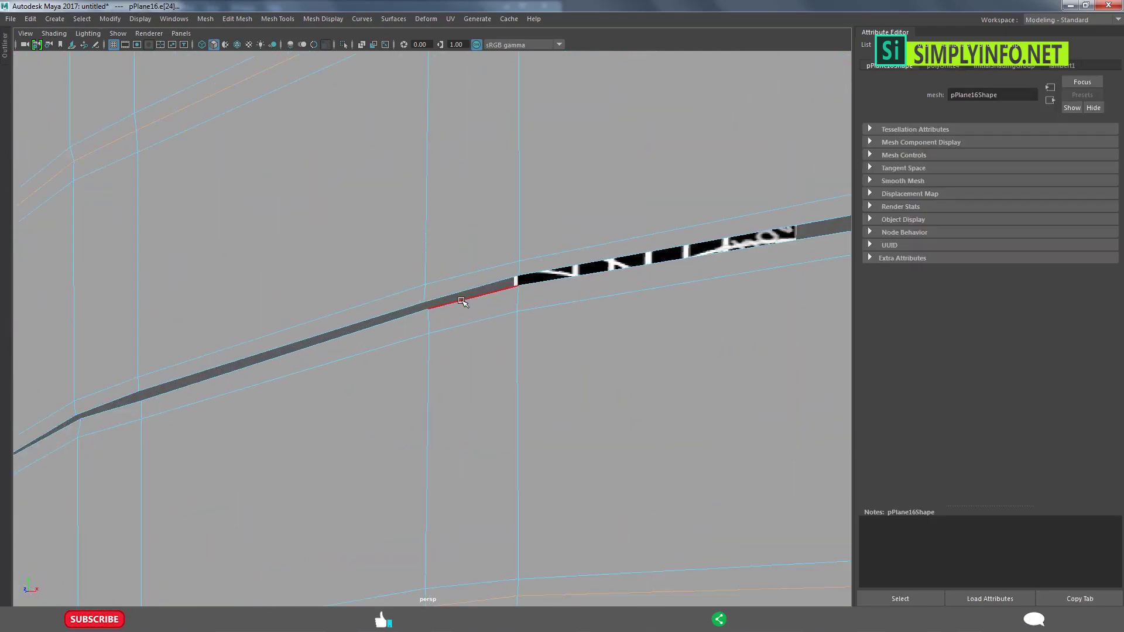
{"action": "double_click", "coordinate": [485, 285]}
{"action": "scroll", "coordinate": [482, 290], "scroll_direction": "down", "scroll_amount": 3}
{"action": "scroll", "coordinate": [479, 300], "scroll_direction": "down", "scroll_amount": 3}
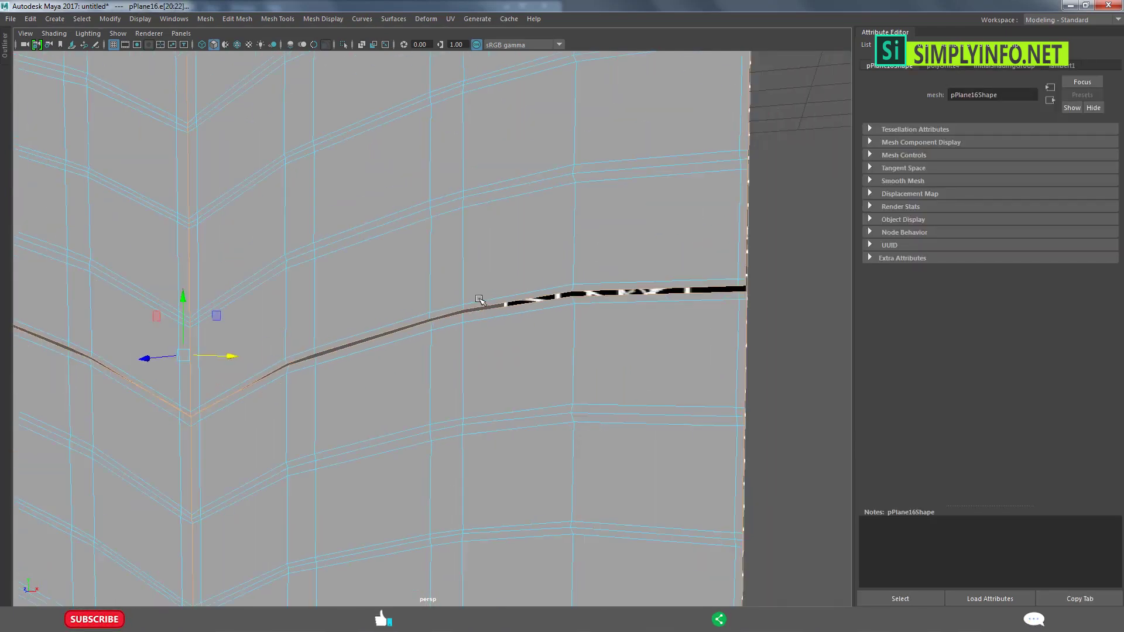
{"action": "scroll", "coordinate": [459, 289], "scroll_direction": "down", "scroll_amount": 3}
{"action": "scroll", "coordinate": [448, 316], "scroll_direction": "down", "scroll_amount": 3}
{"action": "scroll", "coordinate": [484, 248], "scroll_direction": "up", "scroll_amount": 2}
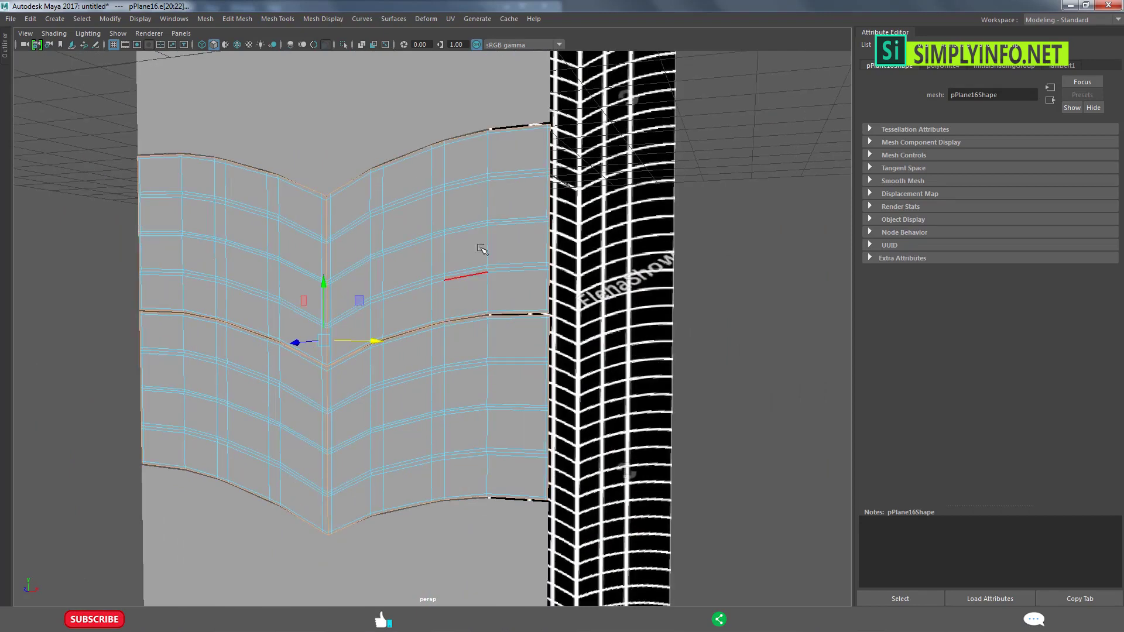
{"action": "mouse_move", "coordinate": [489, 235]}
{"action": "right_mouse_down", "text": "ctrl"}
{"action": "mouse_move", "coordinate": [420, 240]}
{"action": "mouse_move", "coordinate": [470, 216]}
{"action": "right_mouse_up", "text": "ctrl"}
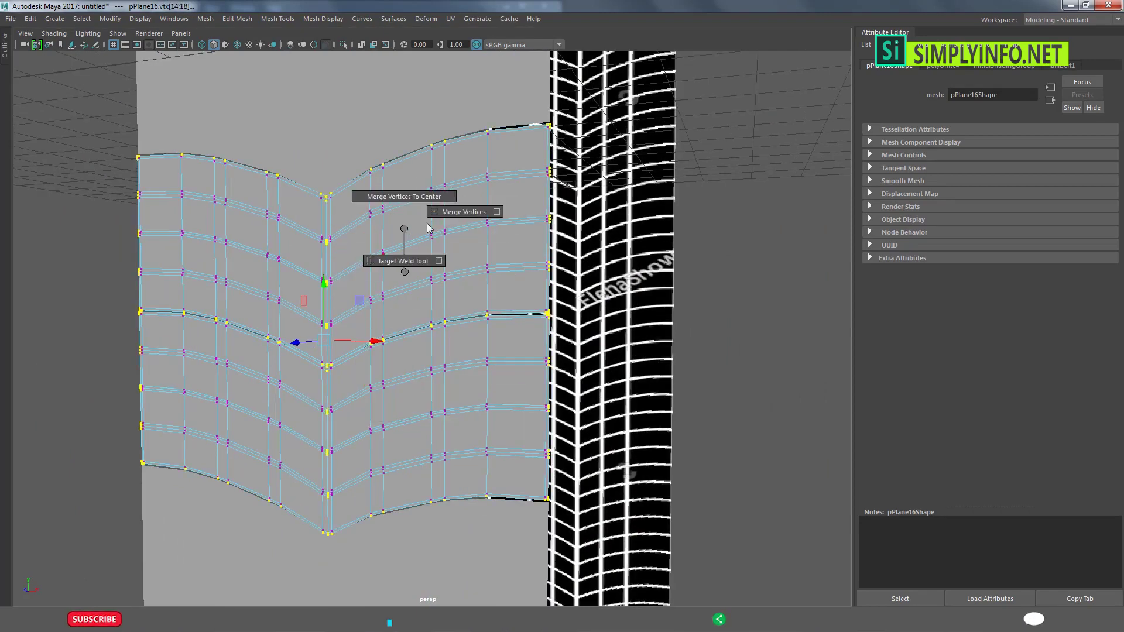
Set the merge distance threshold to 0.2, then lower it toward 0.1 and 0.
{"action": "mouse_move", "coordinate": [408, 391]}
{"action": "left_mouse_down", "text": "alt"}
{"action": "mouse_move", "coordinate": [460, 344]}
{"action": "mouse_move", "coordinate": [679, 353]}
{"action": "left_mouse_up", "text": "alt"}
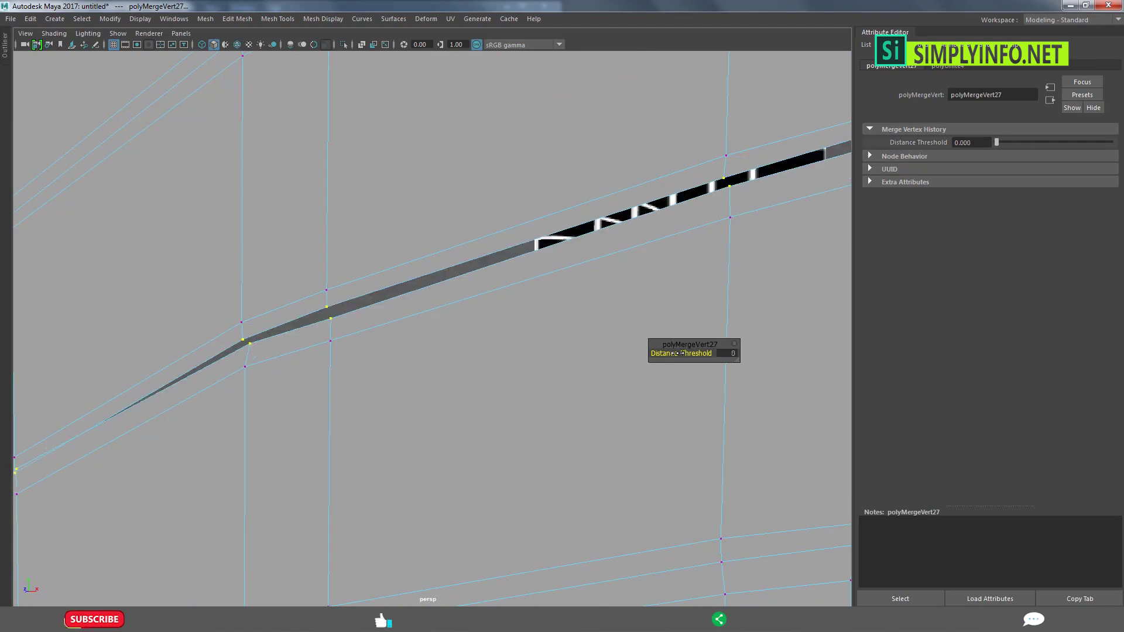
{"action": "left_click", "coordinate": [723, 354]}
{"action": "type", "text": ".2"}
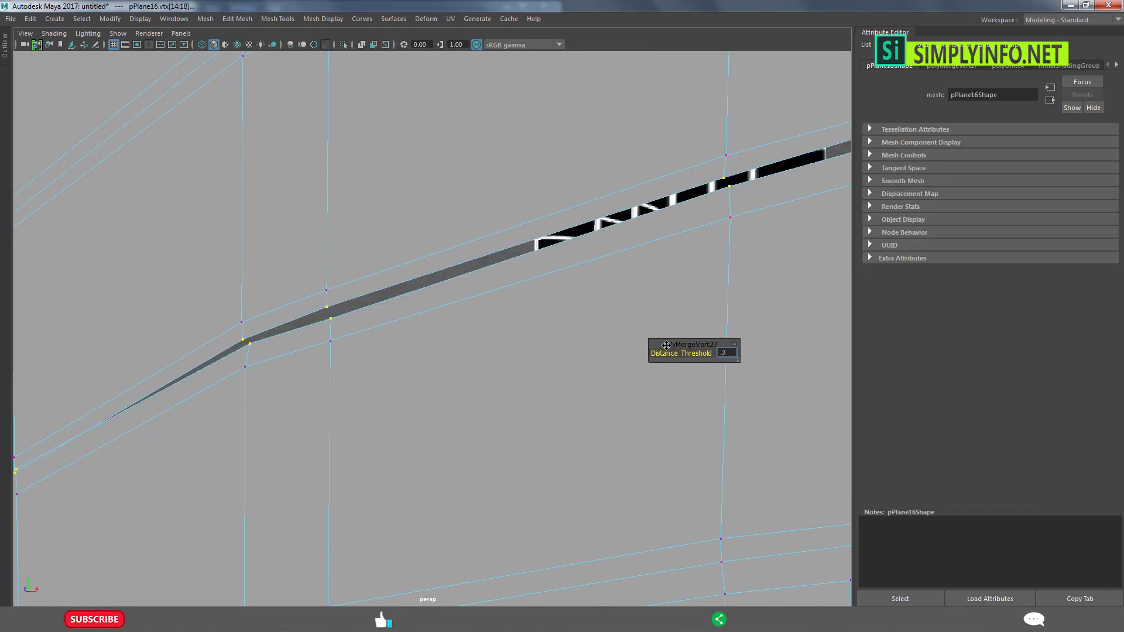
{"action": "key", "text": "Return"}
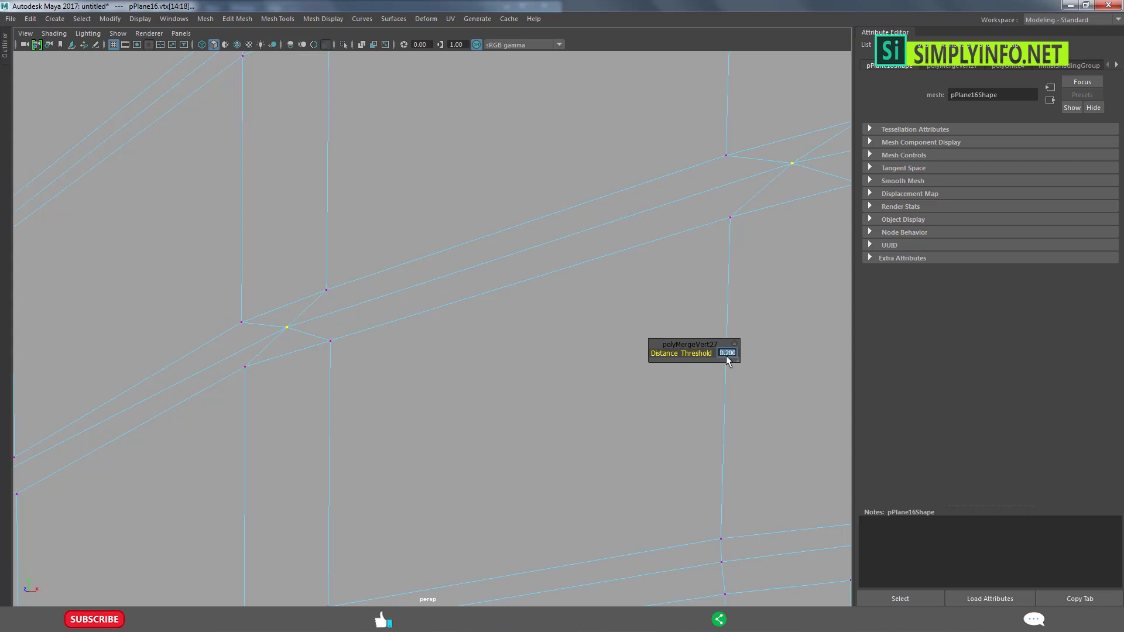
{"action": "left_click_drag", "start_coordinate": [684, 351], "coordinate": [677, 350]}
{"action": "scroll", "coordinate": [502, 335], "scroll_direction": "down", "scroll_amount": 3}
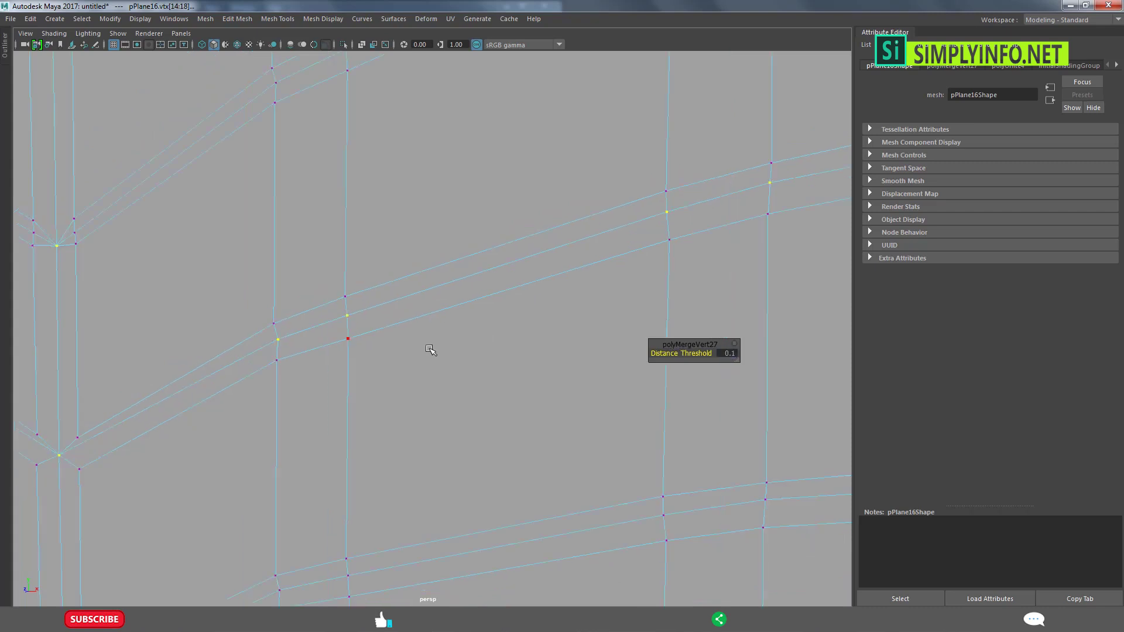
{"action": "scroll", "coordinate": [432, 351], "scroll_direction": "down", "scroll_amount": 2}
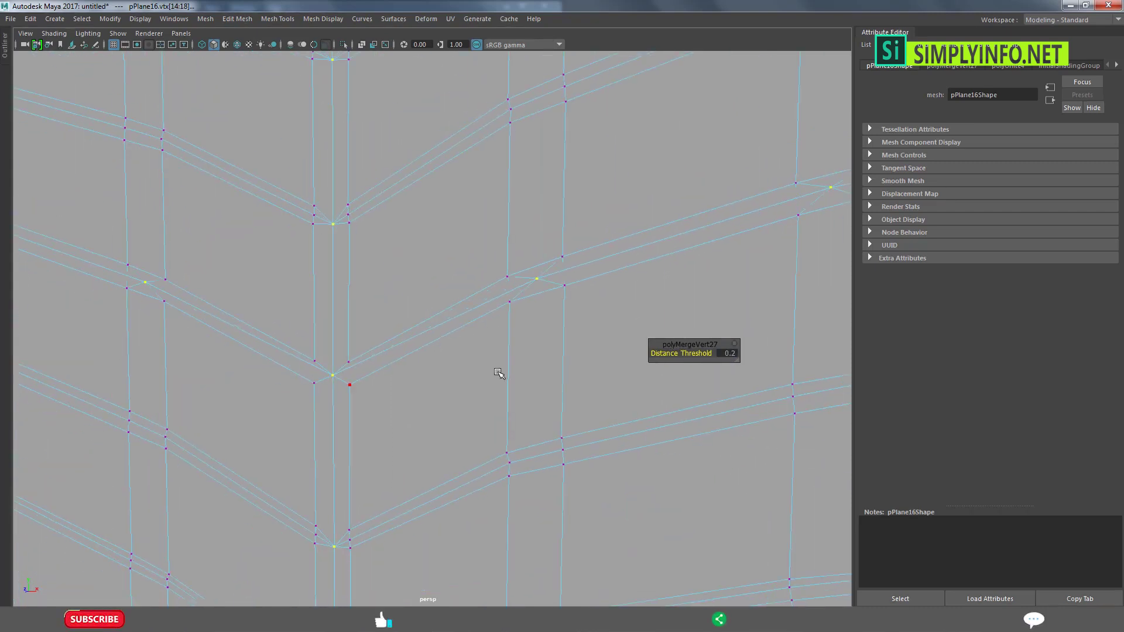
{"action": "middle_click_drag", "start_coordinate": [459, 383], "coordinate": [454, 380]}
{"action": "scroll", "coordinate": [290, 371], "scroll_direction": "up", "scroll_amount": 2}
{"action": "scroll", "coordinate": [310, 398], "scroll_direction": "up", "scroll_amount": 2}
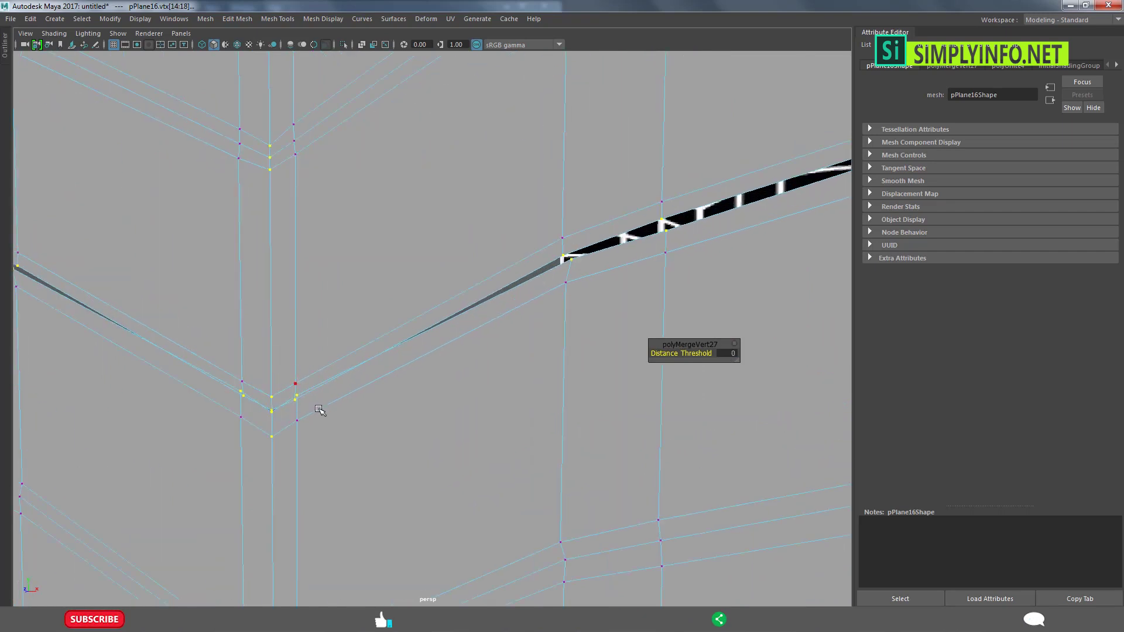
Merge at a 0.1 threshold, undo it, and retry with 0.05 before resetting to 0.
{"action": "left_click", "coordinate": [720, 354]}
{"action": "type", "text": ".1"}
{"action": "key", "text": "Return"}
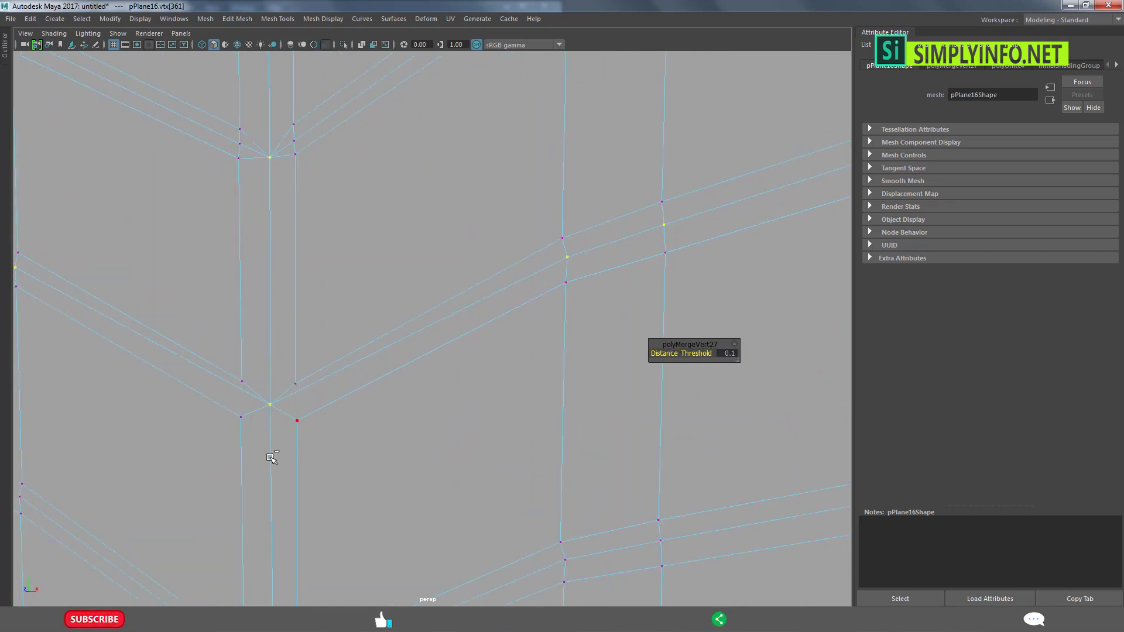
{"action": "key", "text": "ctrl+z"}
{"action": "left_click", "coordinate": [728, 353]}
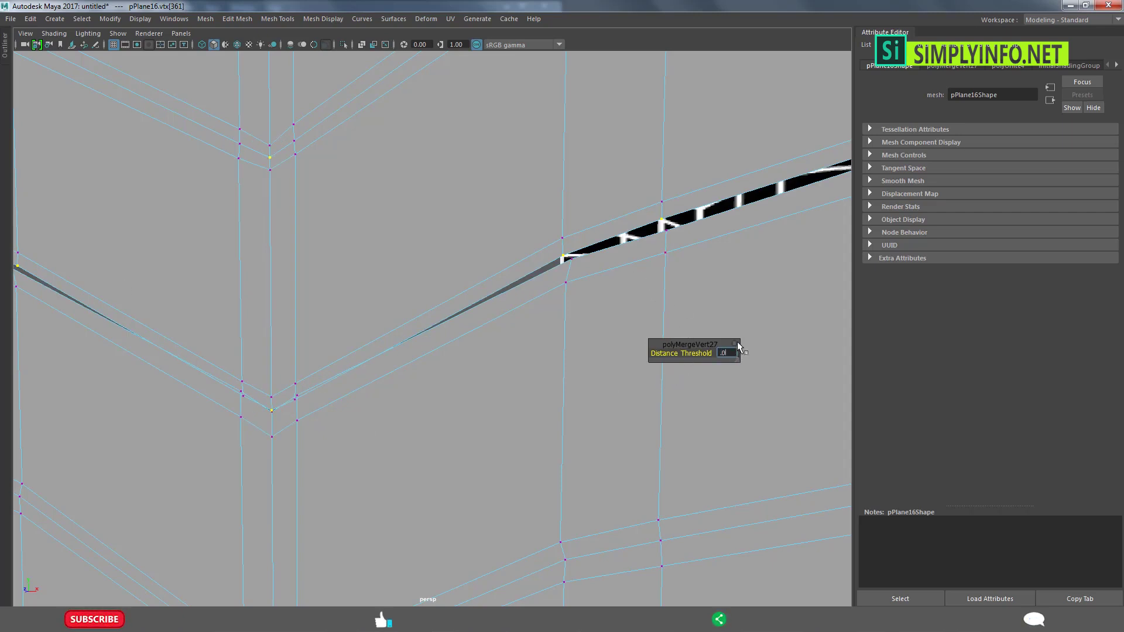
{"action": "type", "text": "5"}
{"action": "key", "text": "Return"}
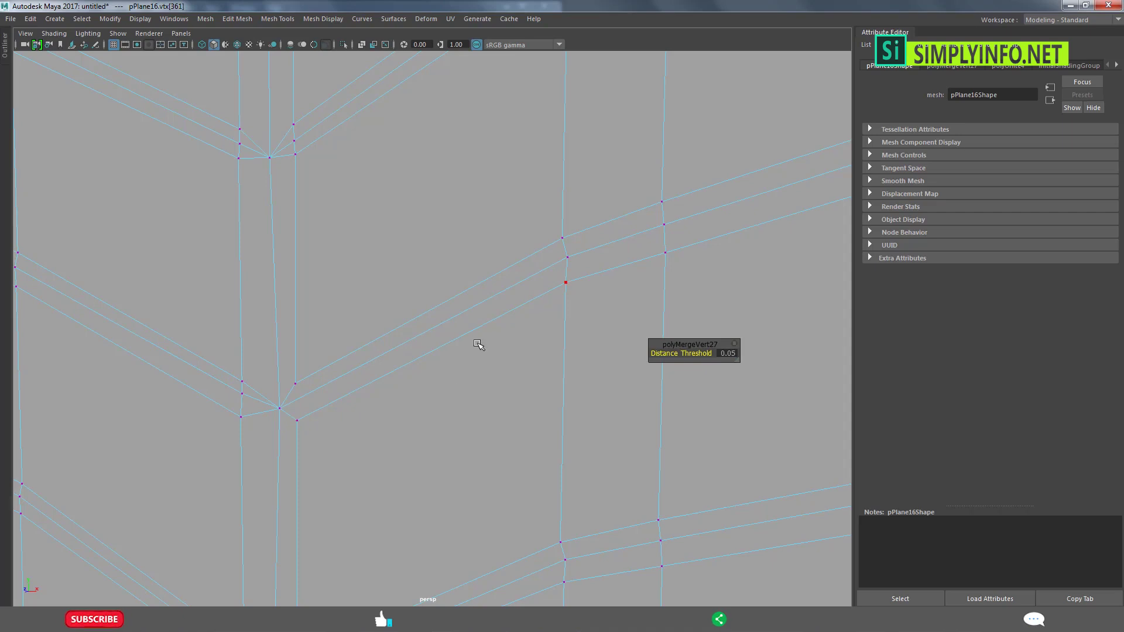
{"action": "middle_click_drag", "start_coordinate": [716, 389], "coordinate": [539, 377]}
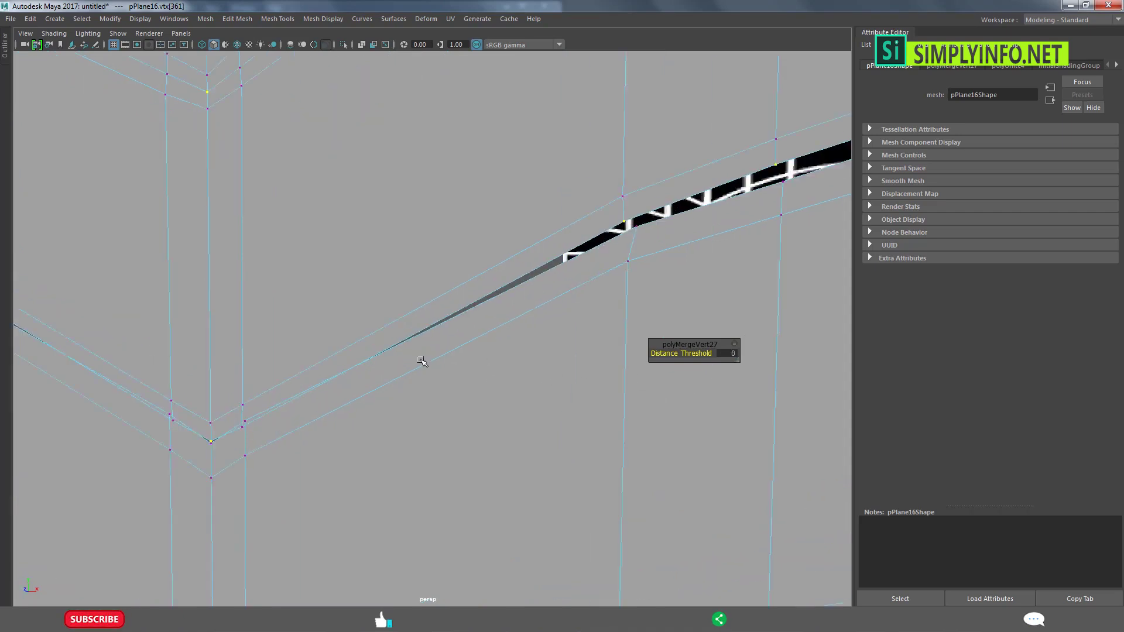
Merge the split vertex pairs at the V-shaped junction.
{"action": "mouse_move", "coordinate": [539, 376]}
{"action": "left_mouse_down", "text": "alt"}
{"action": "mouse_move", "coordinate": [572, 271]}
{"action": "mouse_move", "coordinate": [416, 238]}
{"action": "mouse_move", "coordinate": [339, 239]}
{"action": "left_mouse_up", "text": "alt"}
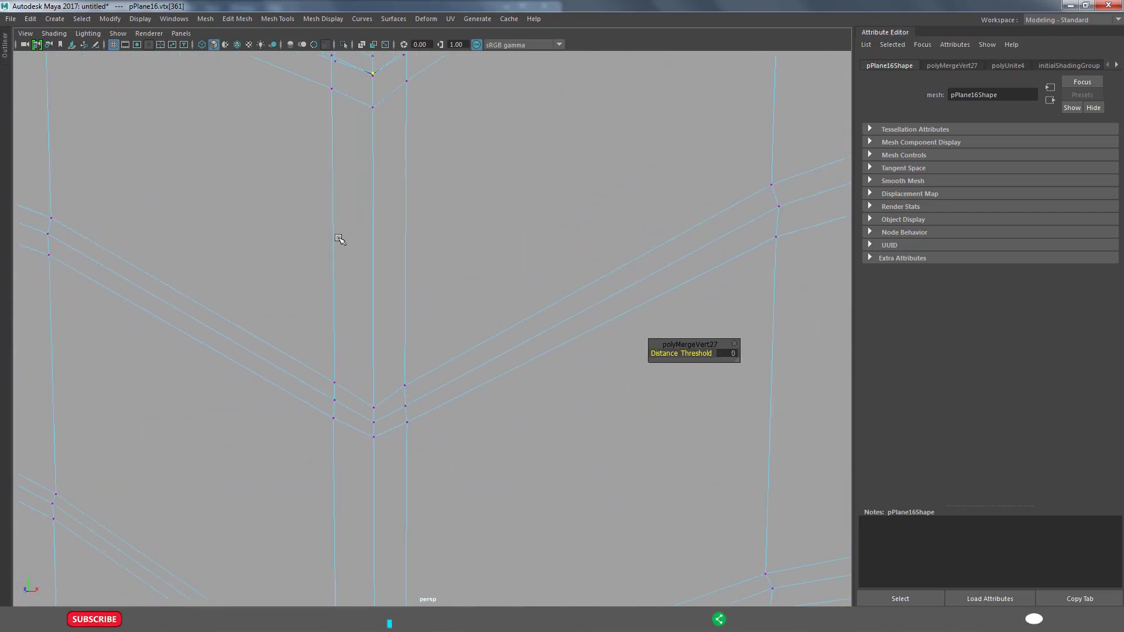
{"action": "mouse_move", "coordinate": [398, 132]}
{"action": "left_mouse_down", "text": "alt"}
{"action": "mouse_move", "coordinate": [460, 302]}
{"action": "mouse_move", "coordinate": [451, 319]}
{"action": "mouse_move", "coordinate": [401, 344]}
{"action": "left_mouse_up", "text": "alt"}
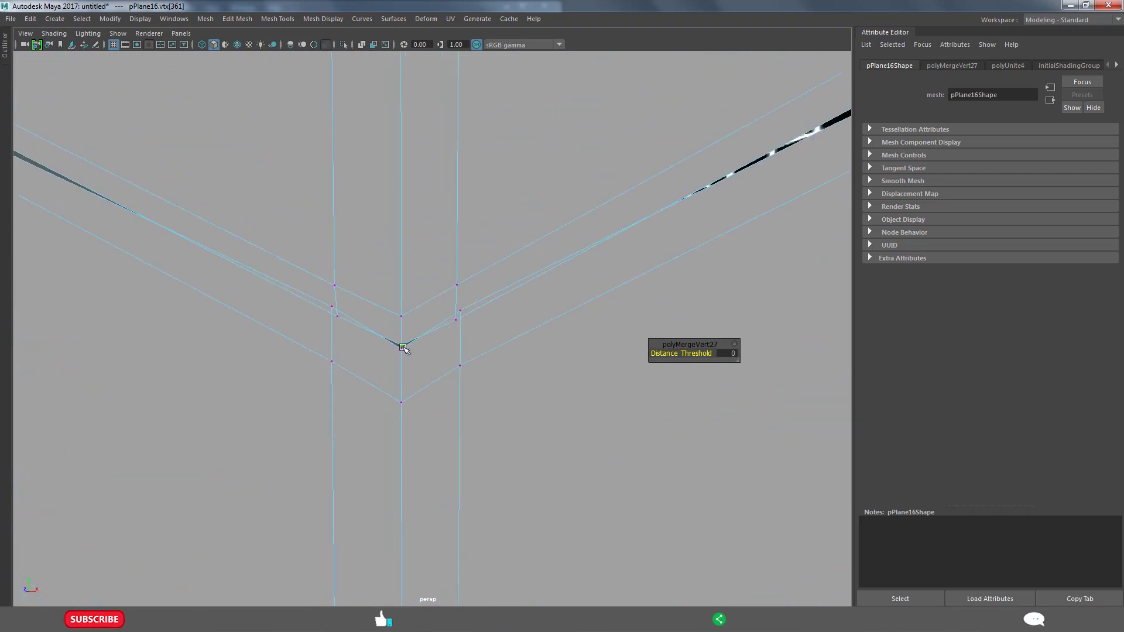
{"action": "right_click_drag", "start_coordinate": [406, 356], "coordinate": [618, 268], "text": "shift"}
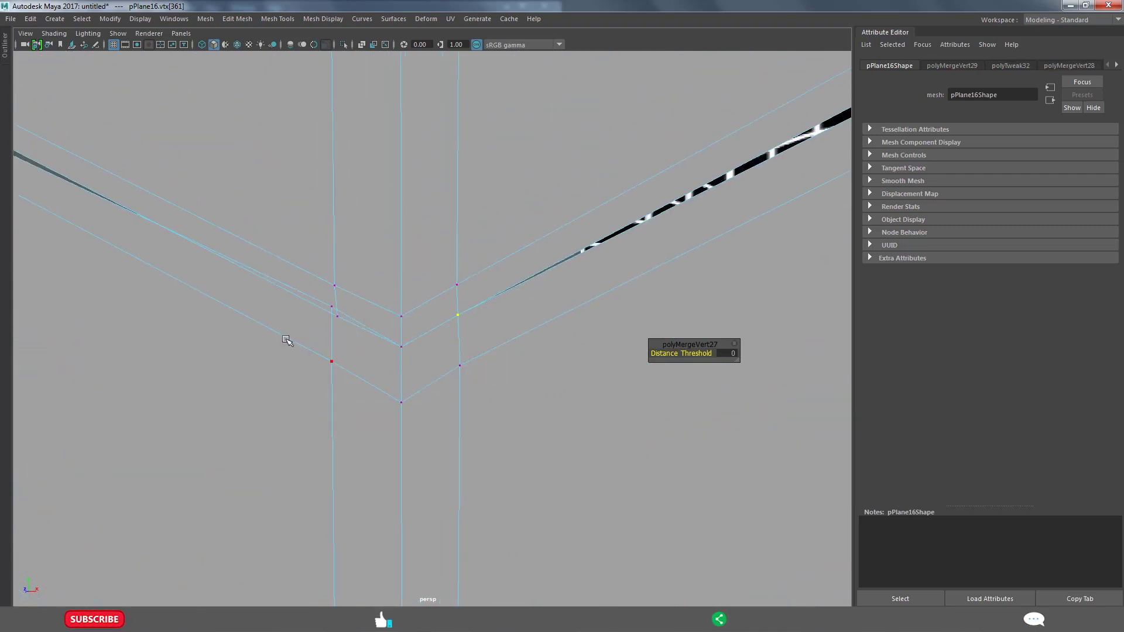
{"action": "left_click_drag", "start_coordinate": [286, 340], "coordinate": [379, 314], "text": "alt"}
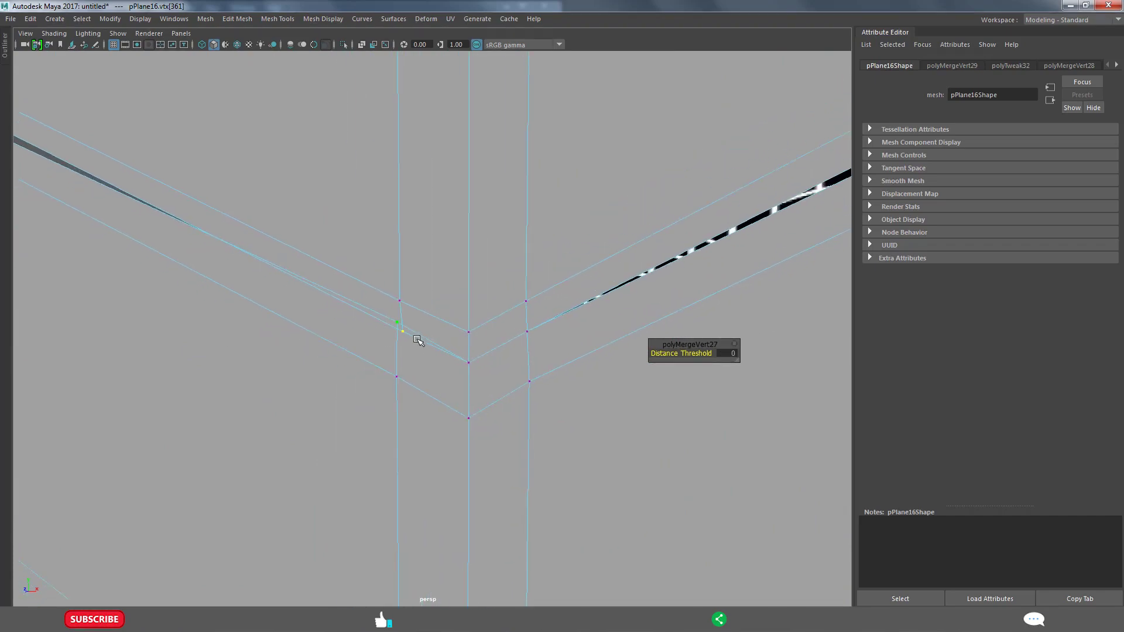
{"action": "right_click_drag", "start_coordinate": [418, 340], "coordinate": [441, 349], "text": "shift"}
{"action": "mouse_move", "coordinate": [442, 349]}
{"action": "left_mouse_down", "text": "alt"}
{"action": "mouse_move", "coordinate": [557, 367]}
{"action": "mouse_move", "coordinate": [455, 368]}
{"action": "left_mouse_up", "text": "alt"}
Convert the edge along the gap to vertices and merge them along the seam.
{"action": "right_click", "coordinate": [489, 304]}
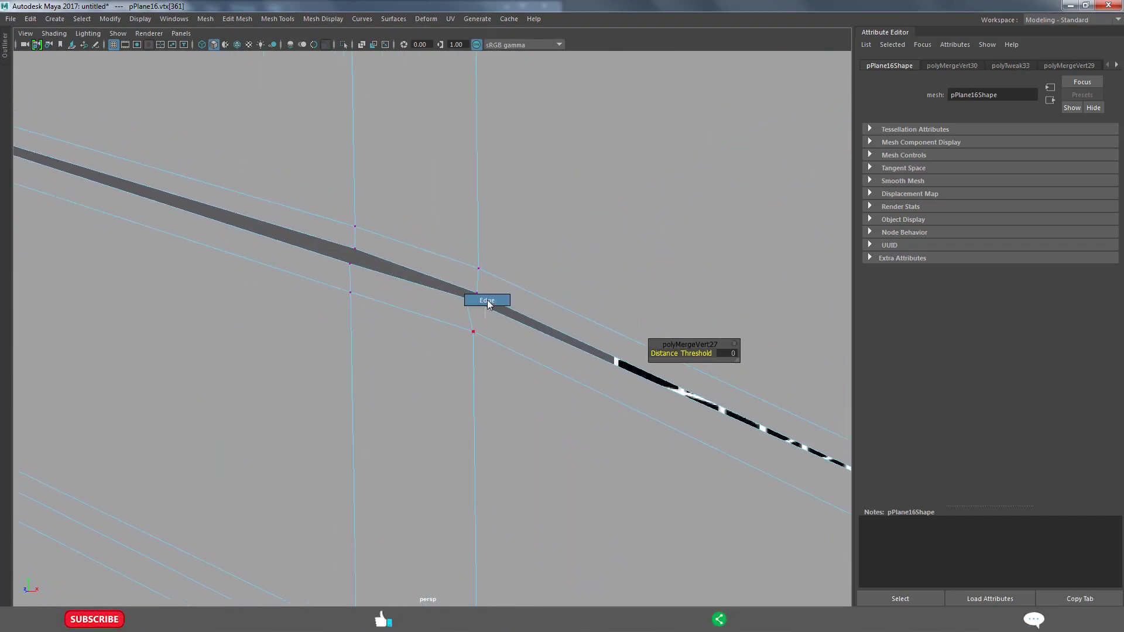
{"action": "scroll", "coordinate": [489, 308], "scroll_direction": "down", "scroll_amount": 3}
{"action": "left_click_drag", "start_coordinate": [470, 301], "coordinate": [463, 302], "text": "alt"}
{"action": "scroll", "coordinate": [530, 268], "scroll_direction": "up", "scroll_amount": 3}
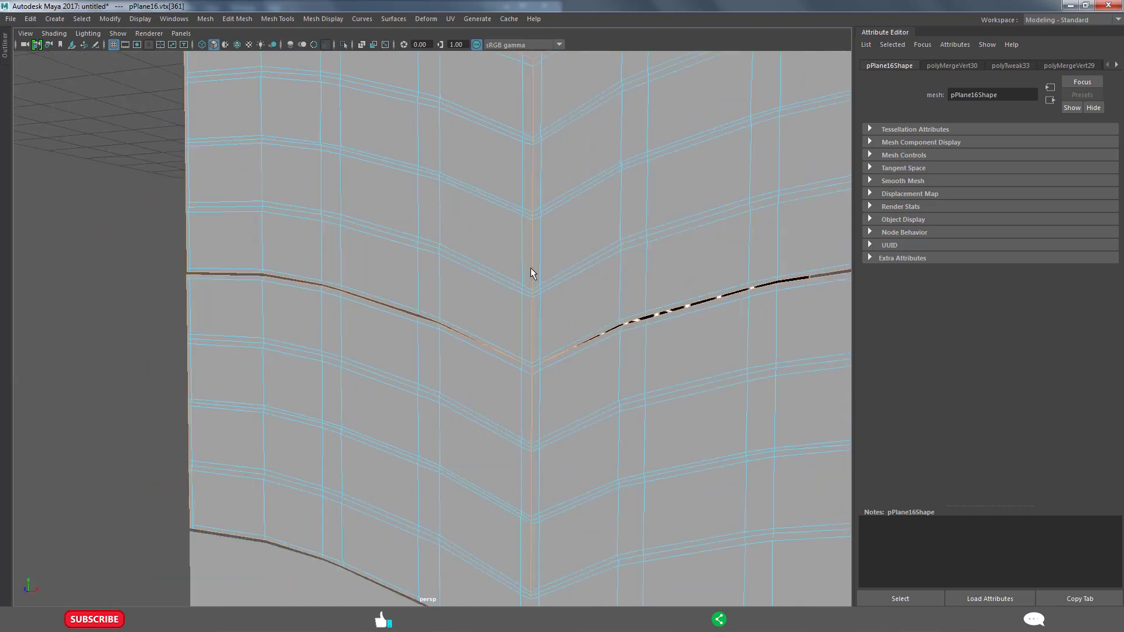
{"action": "scroll", "coordinate": [426, 394], "scroll_direction": "up", "scroll_amount": 2}
{"action": "scroll", "coordinate": [419, 409], "scroll_direction": "up", "scroll_amount": 2}
{"action": "scroll", "coordinate": [419, 402], "scroll_direction": "up", "scroll_amount": 2}
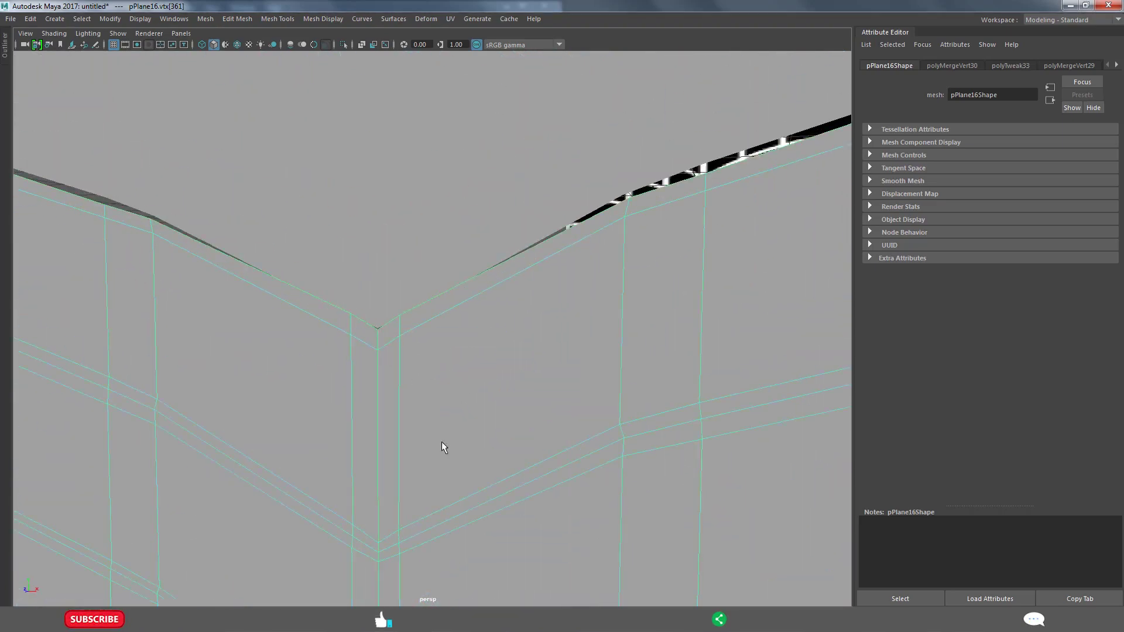
{"action": "middle_click_drag", "start_coordinate": [441, 448], "coordinate": [451, 286], "text": "alt"}
{"action": "right_click_drag", "start_coordinate": [578, 230], "coordinate": [376, 234], "text": "ctrl"}
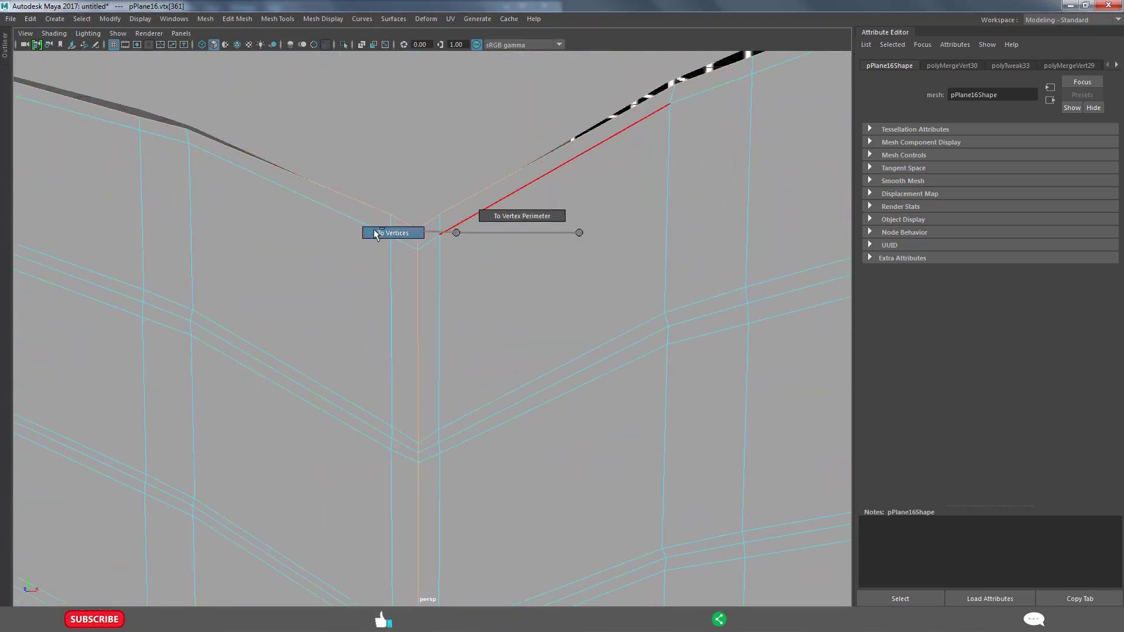
{"action": "right_click_drag", "start_coordinate": [462, 249], "coordinate": [520, 230], "text": "shift"}
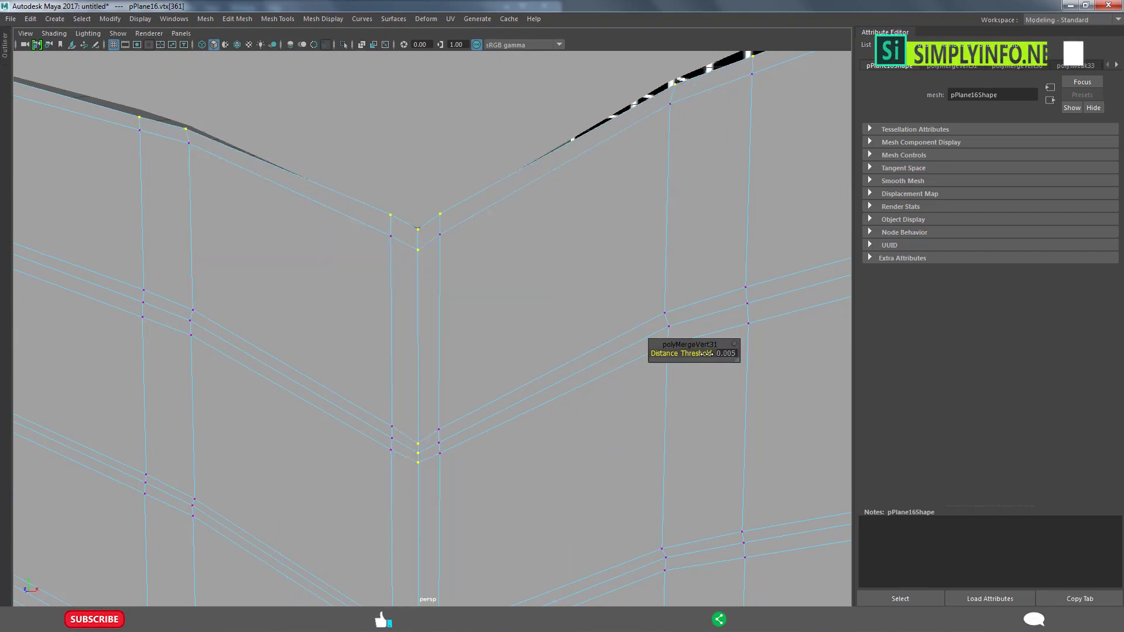
Set the merge distance threshold to 0.05.
{"action": "middle_click_drag", "start_coordinate": [728, 357], "coordinate": [720, 374], "text": "alt"}
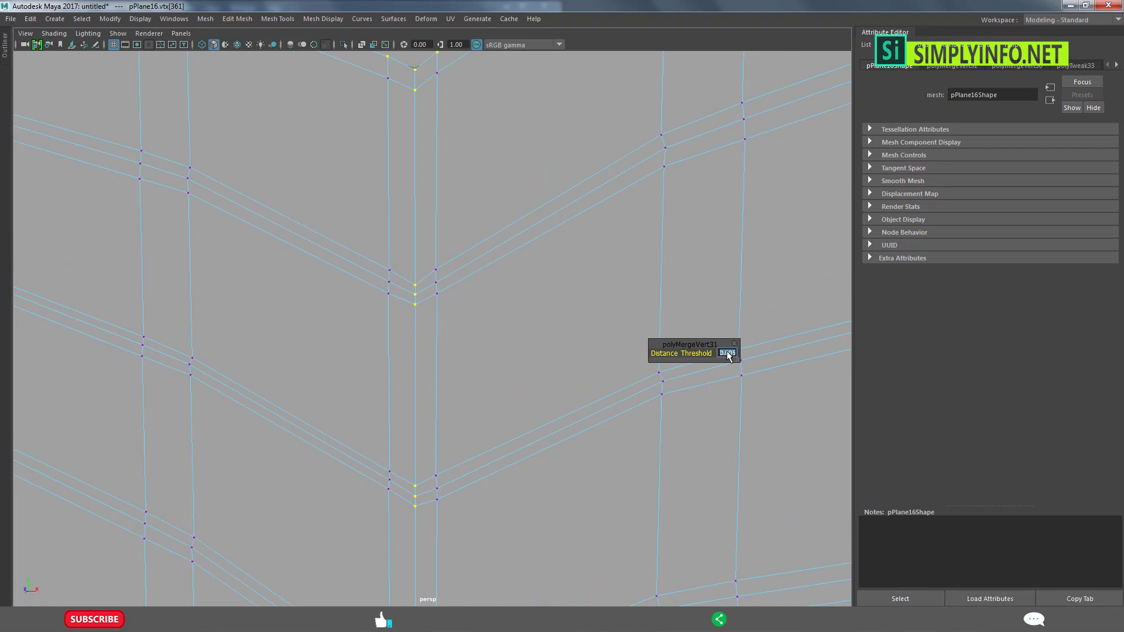
{"action": "type", "text": ".1"}
{"action": "key", "text": "Return"}
{"action": "type", "text": ".00"}
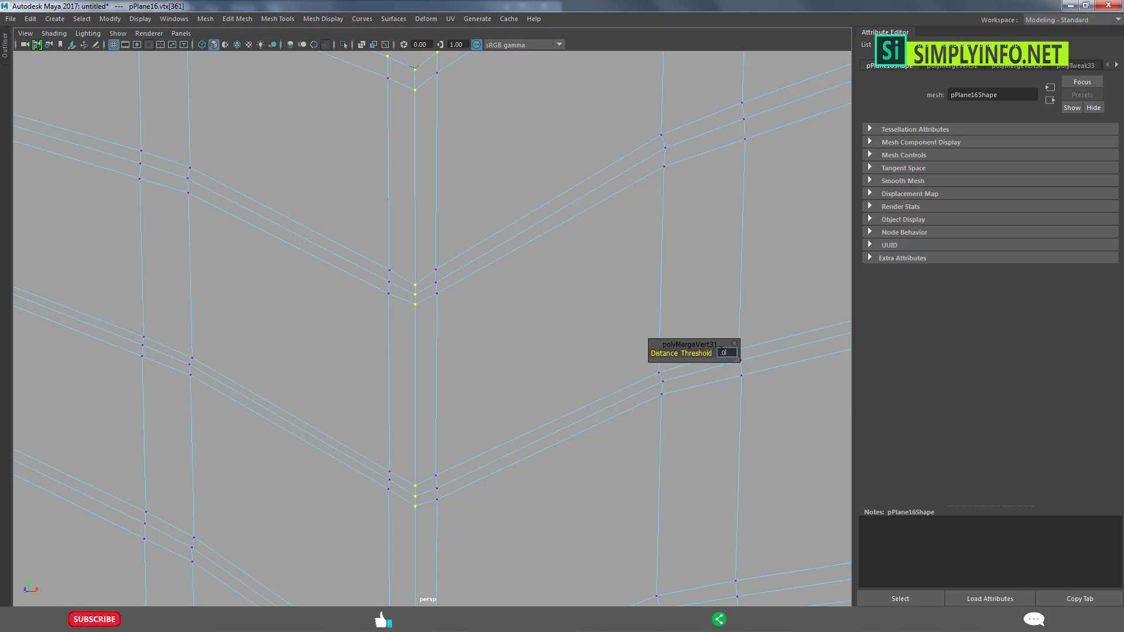
{"action": "key", "text": "BackSpace"}
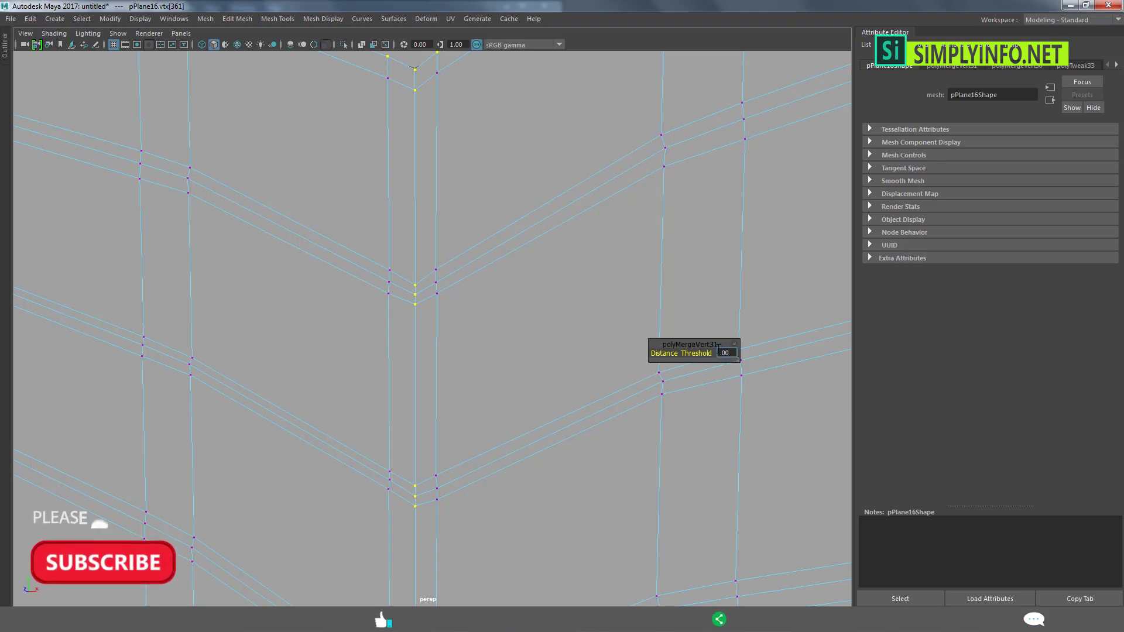
{"action": "type", "text": "5"}
{"action": "key", "text": "Return"}
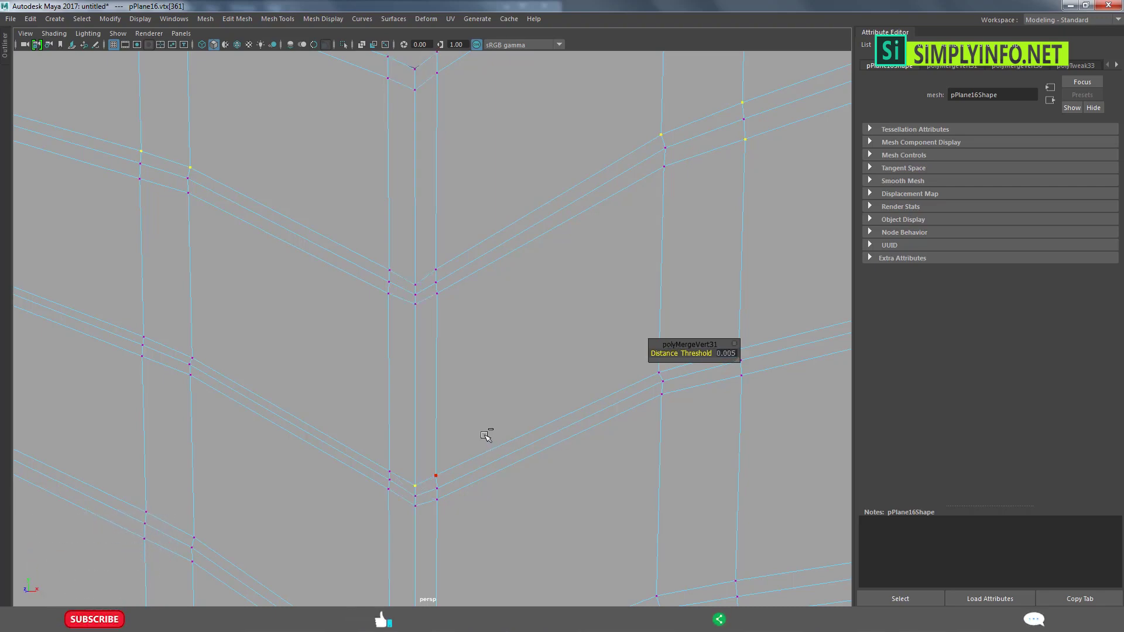
Weld the left border vertex pairs to taper the dark band.
{"action": "mouse_move", "coordinate": [421, 419]}
{"action": "left_mouse_down", "text": "alt"}
{"action": "mouse_move", "coordinate": [665, 427]}
{"action": "mouse_move", "coordinate": [523, 367]}
{"action": "mouse_move", "coordinate": [616, 356]}
{"action": "mouse_move", "coordinate": [427, 381]}
{"action": "left_mouse_up", "text": "alt"}
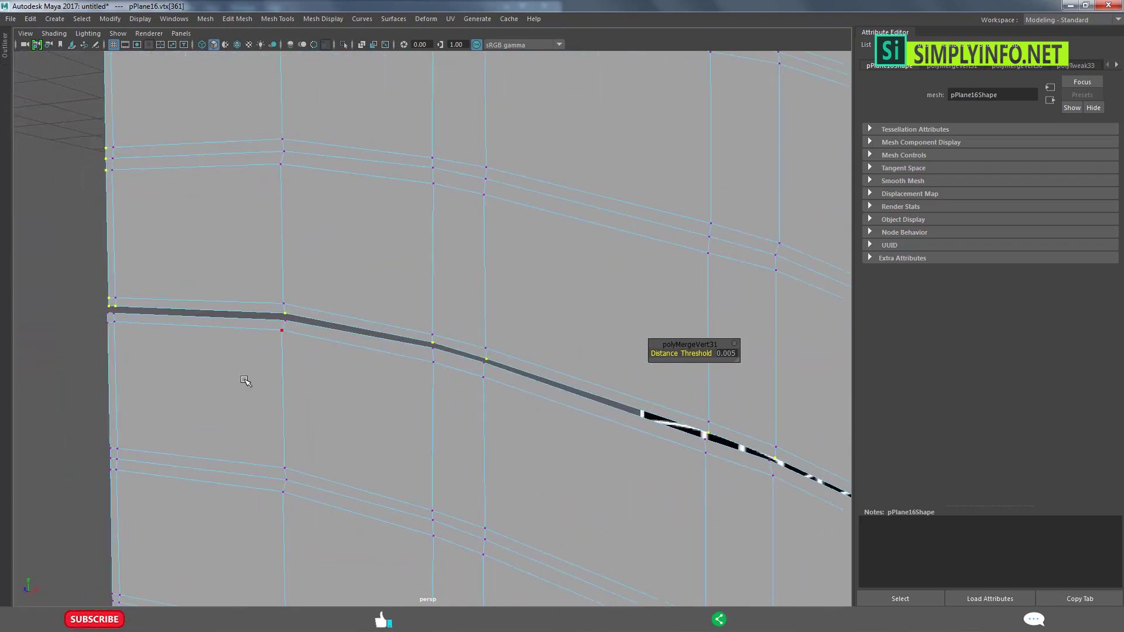
{"action": "middle_click_drag", "start_coordinate": [244, 381], "coordinate": [211, 390], "text": "alt"}
{"action": "right_click_drag", "start_coordinate": [211, 389], "coordinate": [338, 419], "text": "alt"}
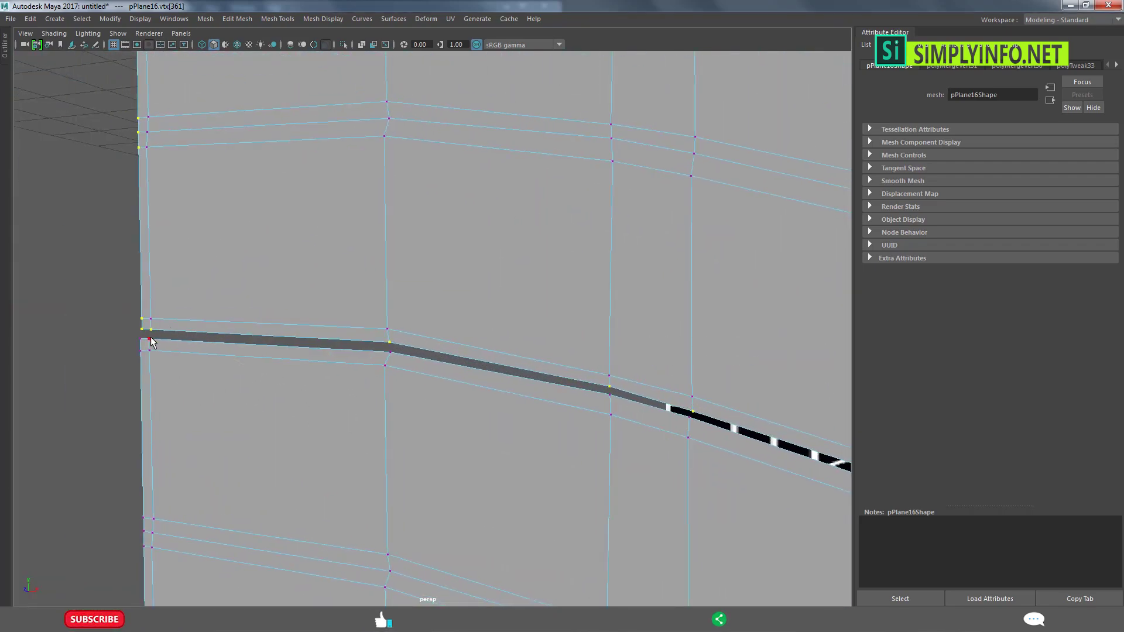
{"action": "left_click_drag", "start_coordinate": [151, 342], "coordinate": [149, 330]}
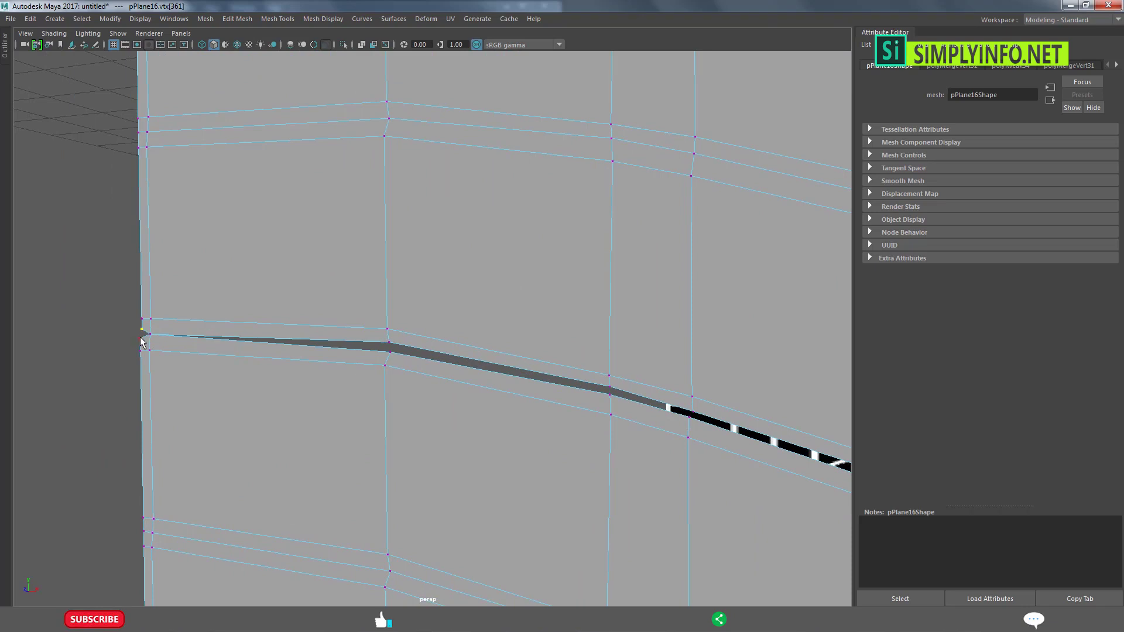
{"action": "right_click_drag", "start_coordinate": [214, 278], "coordinate": [521, 429], "text": "shift"}
{"action": "middle_click_drag", "start_coordinate": [521, 429], "coordinate": [518, 368], "text": "alt"}
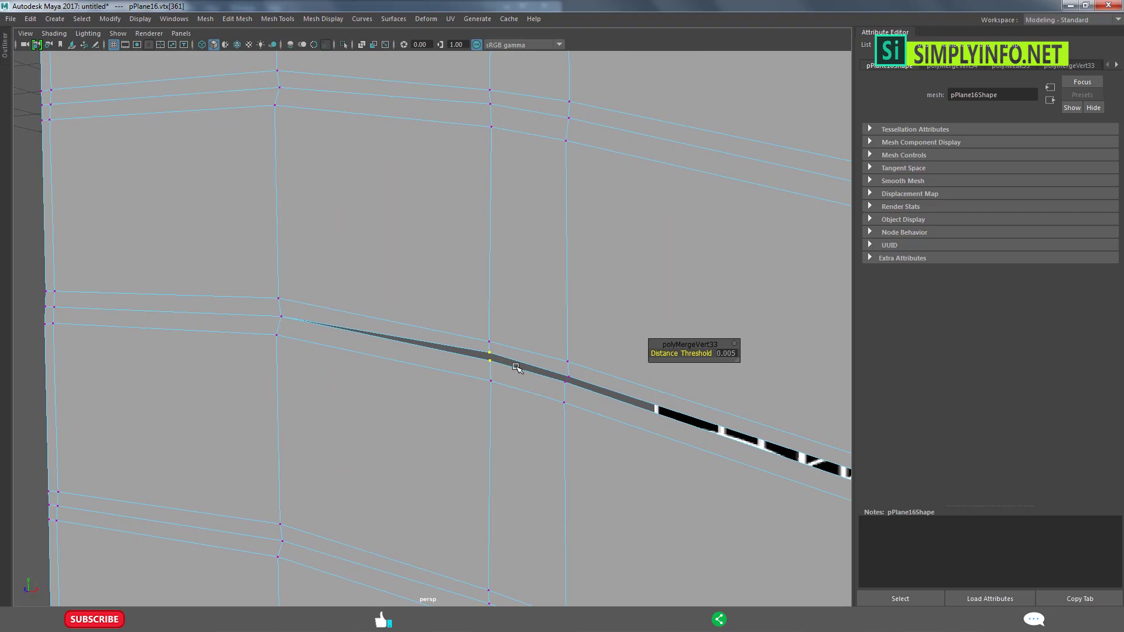
{"action": "right_click_drag", "start_coordinate": [522, 373], "coordinate": [564, 397], "text": "shift"}
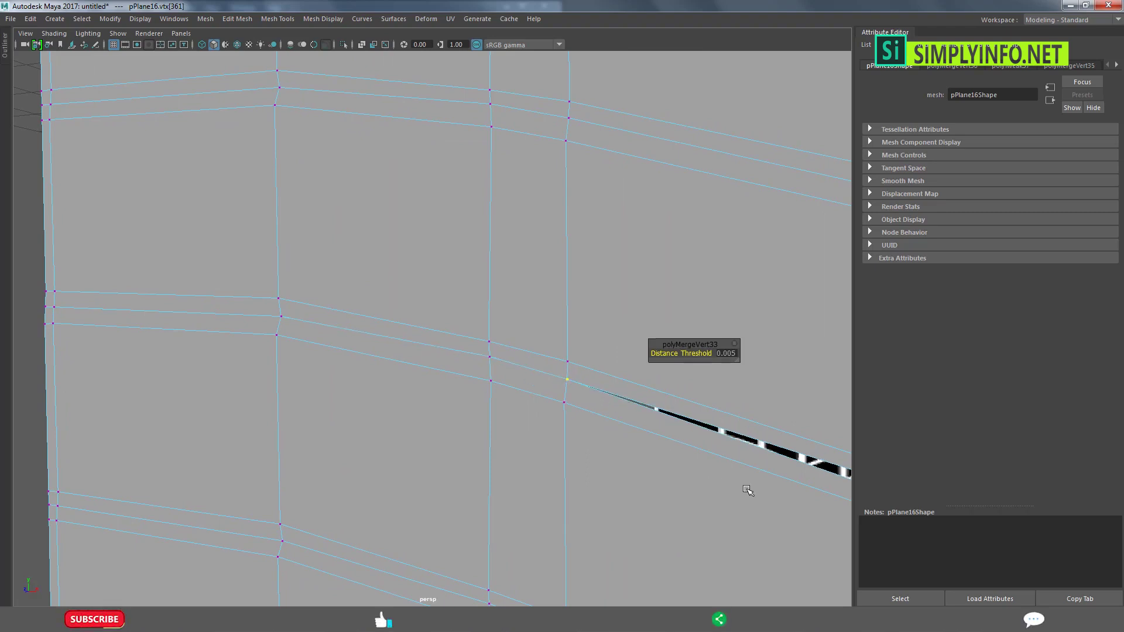
Merge the split vertex pairs at the end of the dark band.
{"action": "mouse_move", "coordinate": [746, 492]}
{"action": "middle_mouse_down", "text": "alt"}
{"action": "mouse_move", "coordinate": [484, 408]}
{"action": "mouse_move", "coordinate": [355, 381]}
{"action": "middle_mouse_up", "text": "alt"}
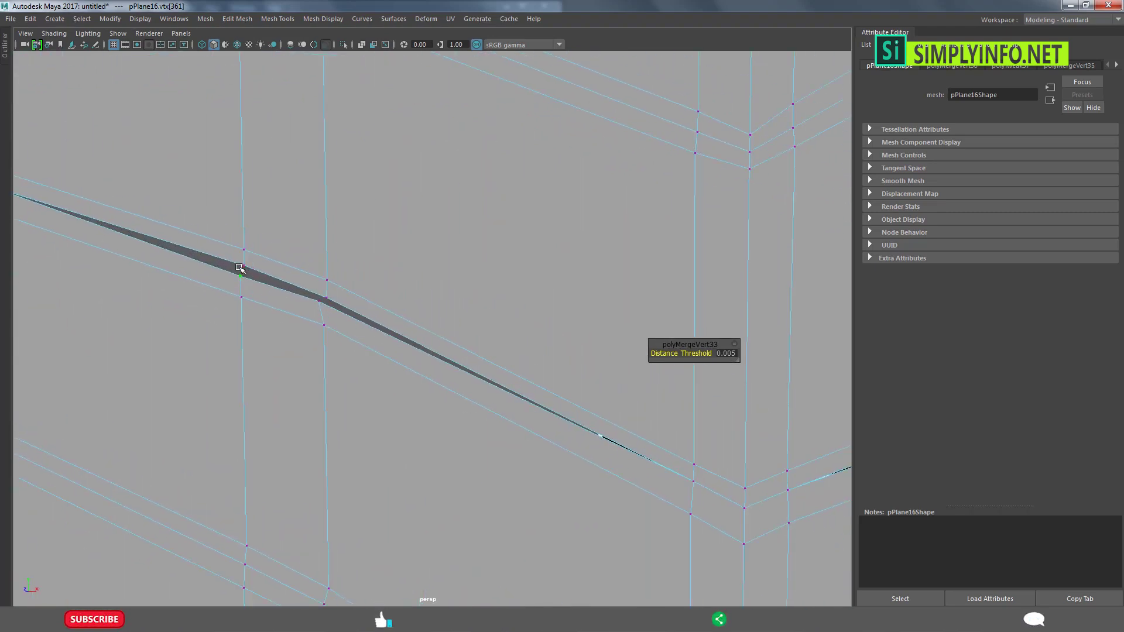
{"action": "left_click_drag", "start_coordinate": [247, 282], "coordinate": [248, 284]}
{"action": "right_click_drag", "start_coordinate": [321, 317], "coordinate": [309, 291], "text": "shift"}
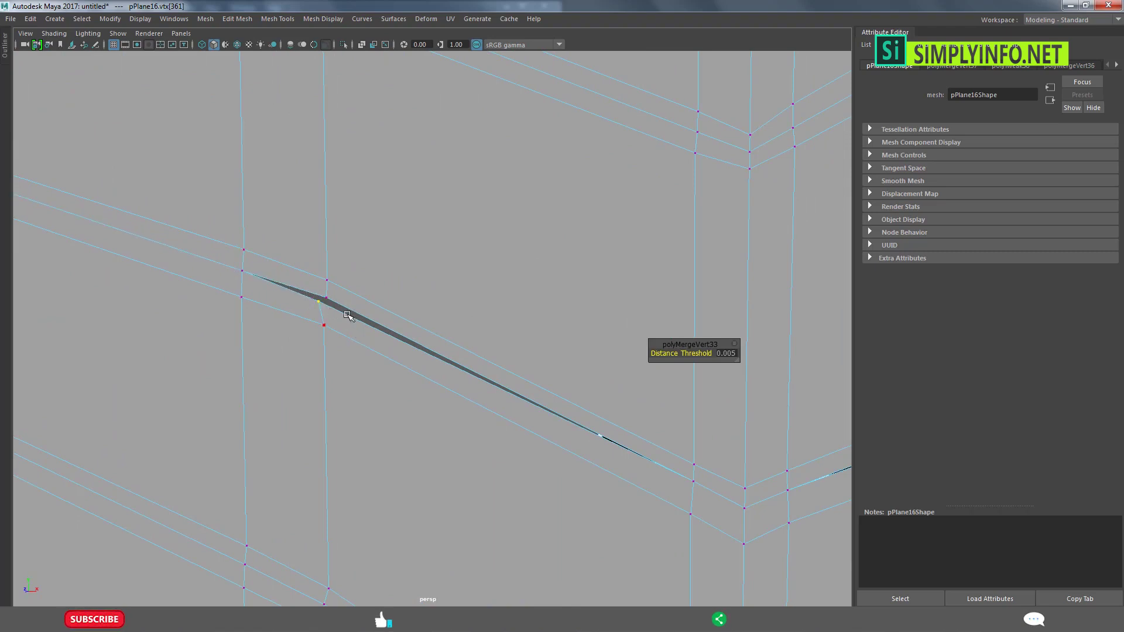
{"action": "mouse_move", "coordinate": [315, 299]}
{"action": "middle_mouse_down", "text": "alt"}
{"action": "mouse_move", "coordinate": [451, 384]}
{"action": "mouse_move", "coordinate": [602, 434]}
{"action": "mouse_move", "coordinate": [477, 409]}
{"action": "mouse_move", "coordinate": [441, 468]}
{"action": "middle_mouse_up", "text": "alt"}
{"action": "scroll", "coordinate": [418, 413], "scroll_direction": "up", "scroll_amount": 3}
{"action": "left_click_drag", "start_coordinate": [404, 386], "coordinate": [418, 386]}
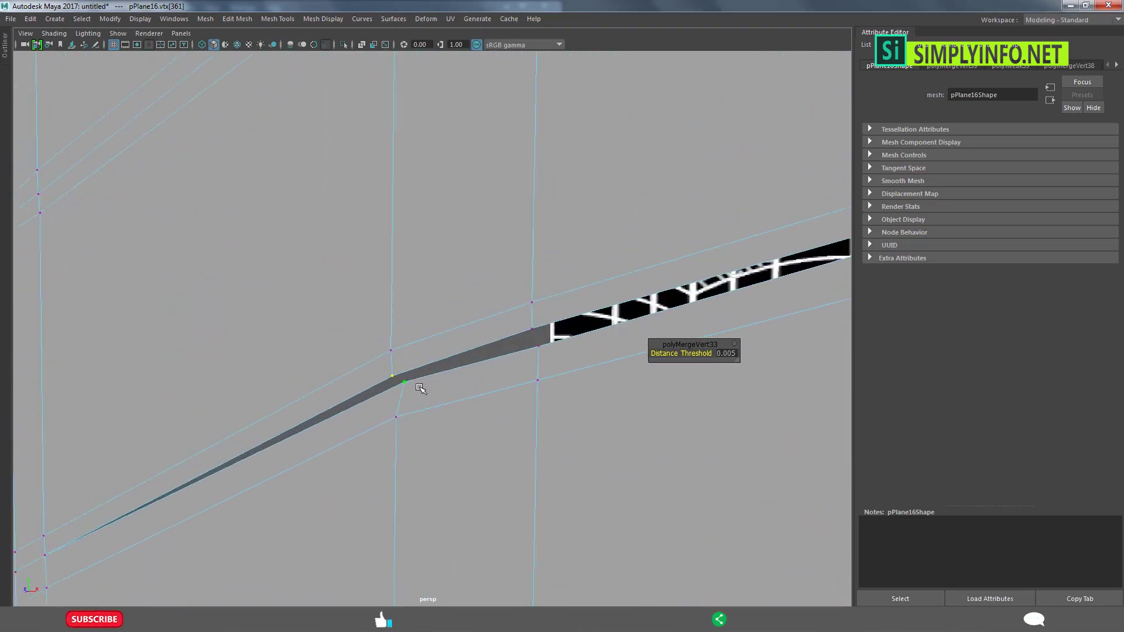
{"action": "key", "text": "g"}
{"action": "left_click_drag", "start_coordinate": [546, 347], "coordinate": [546, 346]}
{"action": "key", "text": "g"}
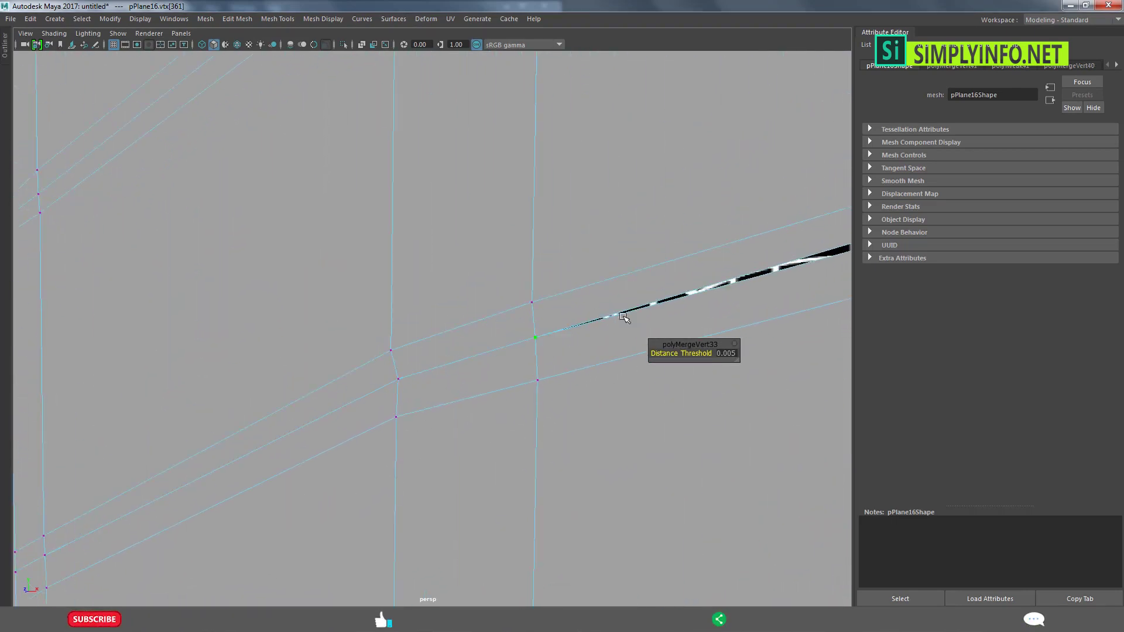
Weld the stretched vertices to close the left sliver.
{"action": "scroll", "coordinate": [714, 293], "scroll_direction": "down", "scroll_amount": 2}
{"action": "scroll", "coordinate": [754, 263], "scroll_direction": "down", "scroll_amount": 2}
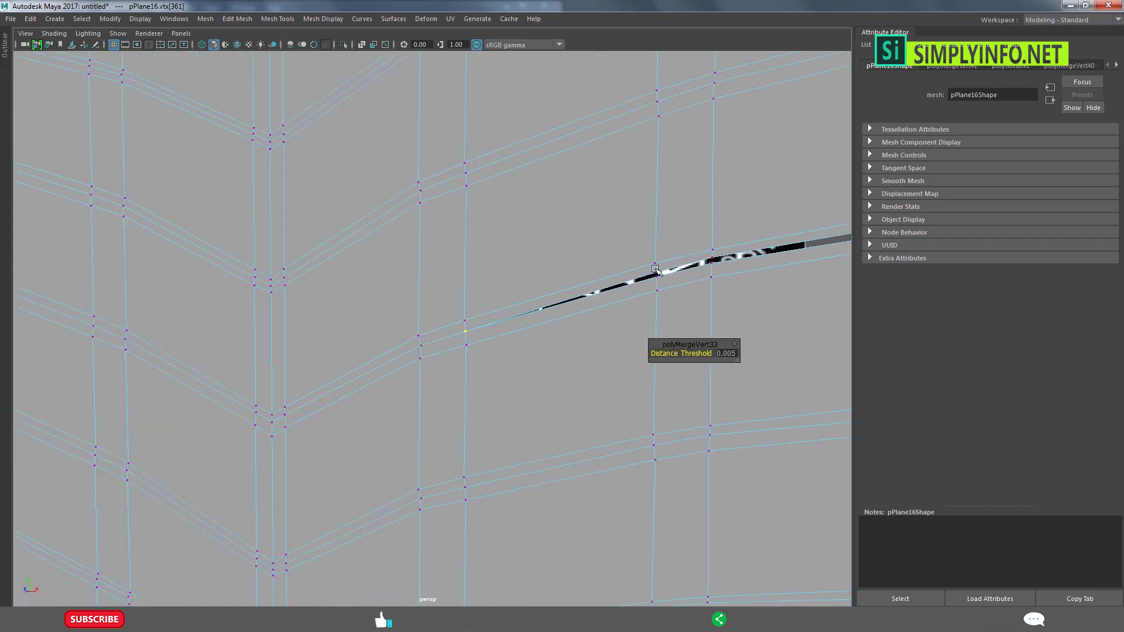
{"action": "left_click_drag", "start_coordinate": [667, 282], "coordinate": [748, 281]}
{"action": "scroll", "coordinate": [380, 407], "scroll_direction": "up", "scroll_amount": 3}
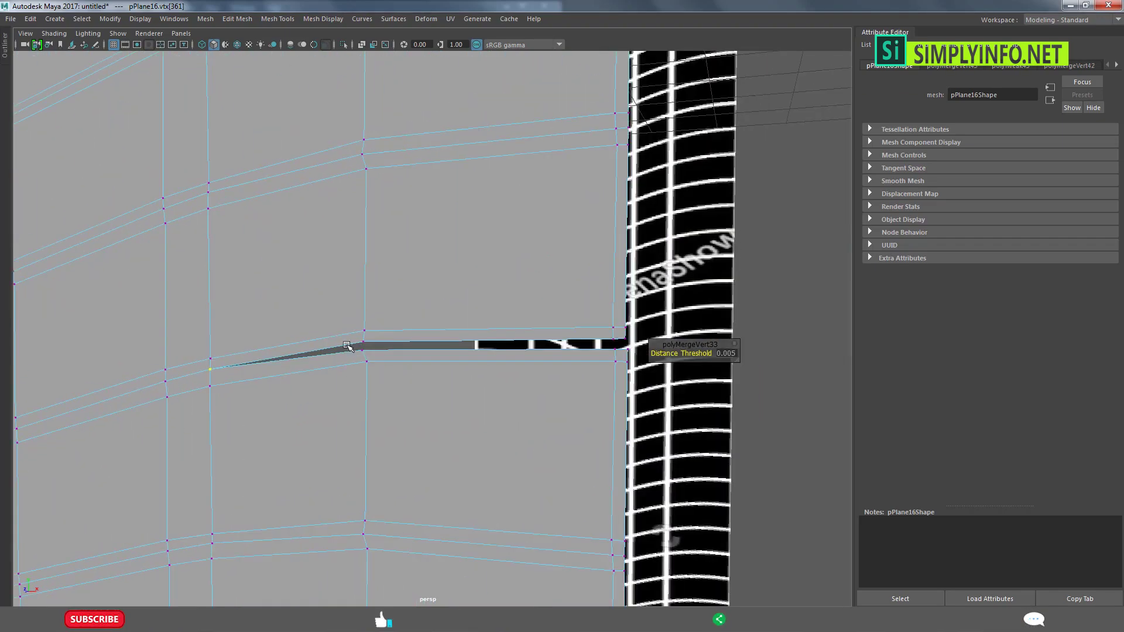
{"action": "left_click_drag", "start_coordinate": [416, 355], "coordinate": [628, 348]}
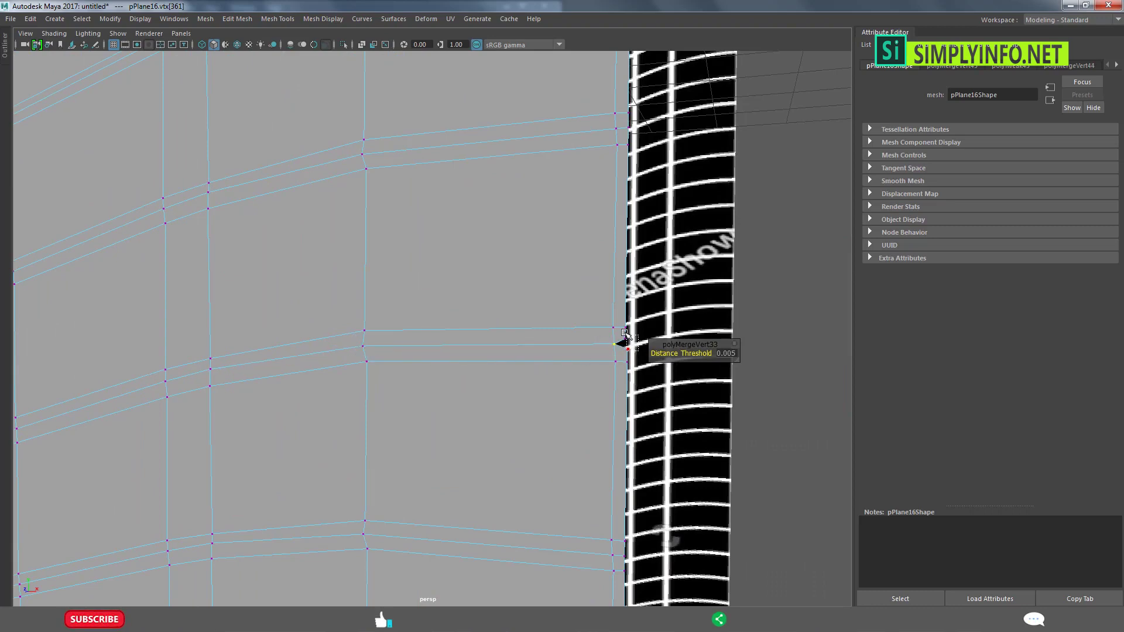
{"action": "scroll", "coordinate": [545, 355], "scroll_direction": "down", "scroll_amount": 3}
Select the tread strip and toggle the maximized front view.
{"action": "scroll", "coordinate": [544, 355], "scroll_direction": "down", "scroll_amount": 3}
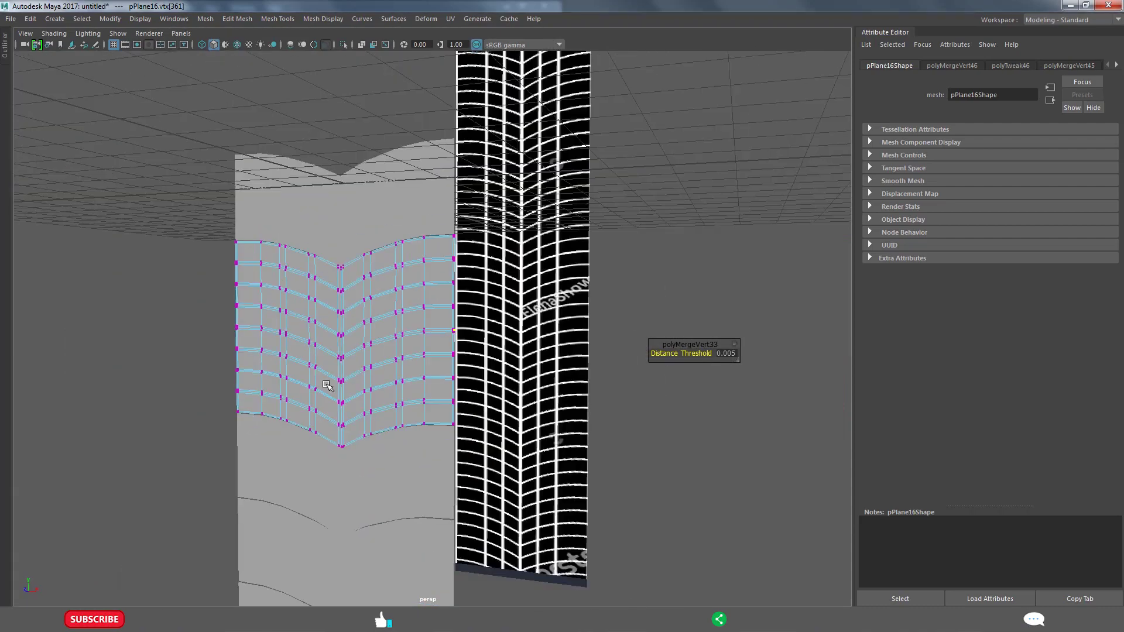
{"action": "right_click_drag", "start_coordinate": [330, 283], "coordinate": [332, 367]}
{"action": "scroll", "coordinate": [371, 345], "scroll_direction": "up", "scroll_amount": 5}
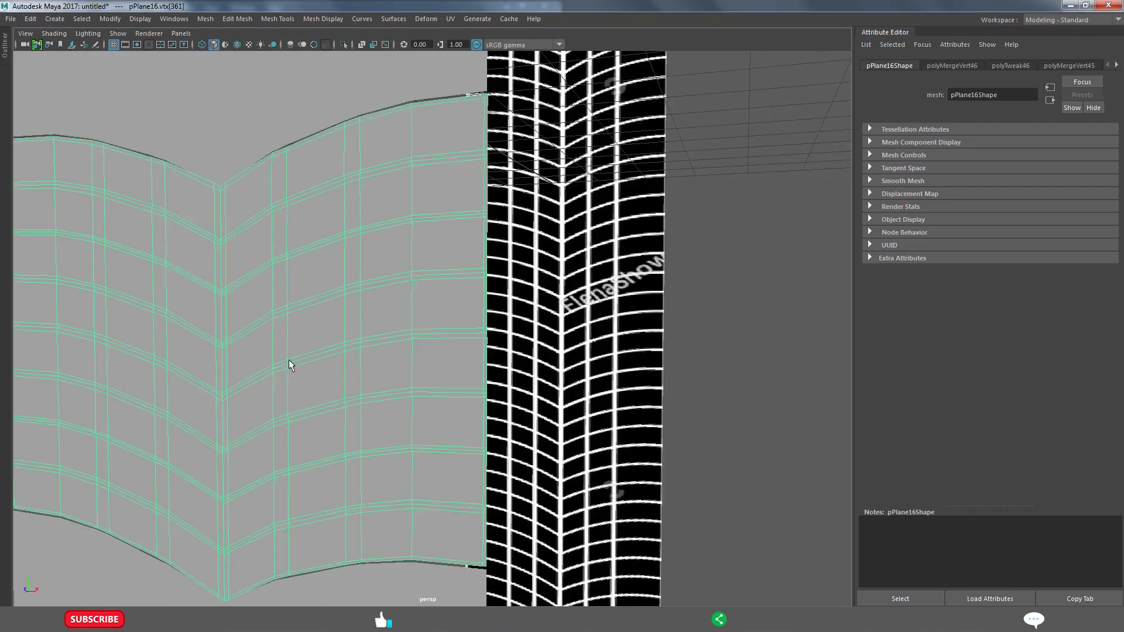
{"action": "middle_click_drag", "start_coordinate": [289, 360], "coordinate": [480, 393], "text": "alt"}
{"action": "left_click", "coordinate": [189, 186]}
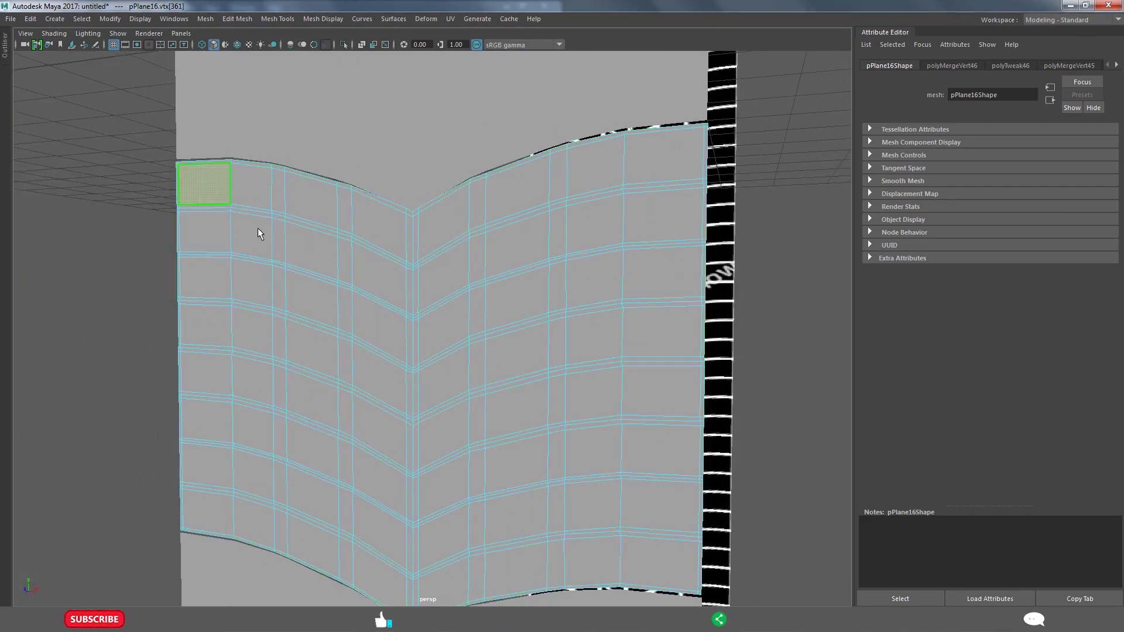
{"action": "key", "text": "space"}
{"action": "key", "text": "space"}
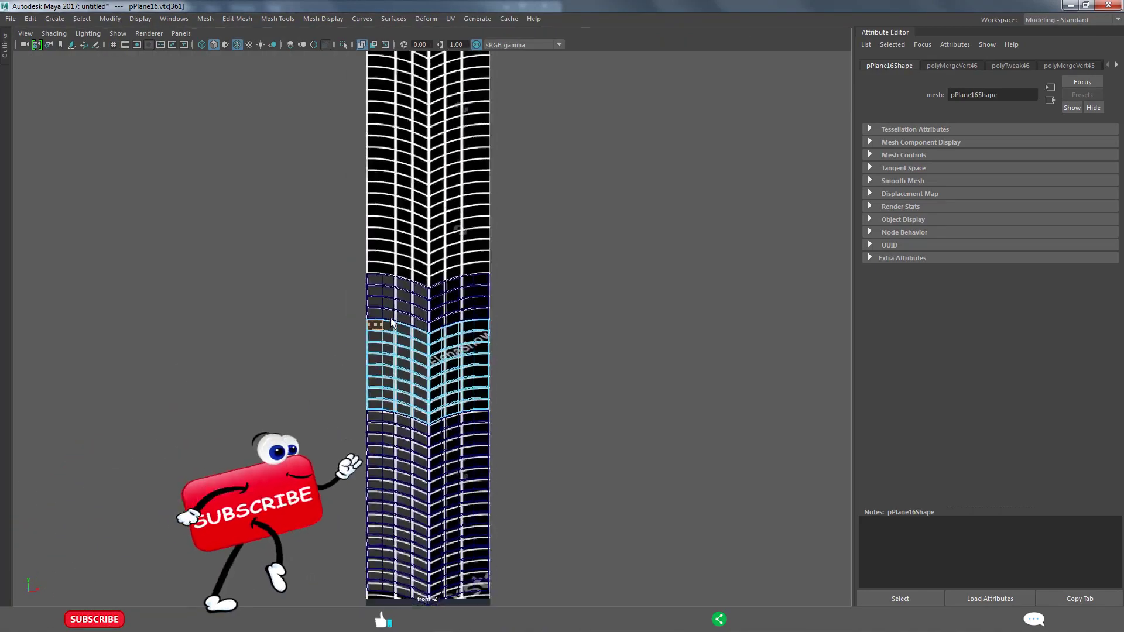
{"action": "scroll", "coordinate": [409, 362], "scroll_direction": "down", "scroll_amount": 2}
{"action": "right_click_drag", "start_coordinate": [477, 263], "coordinate": [702, 188]}
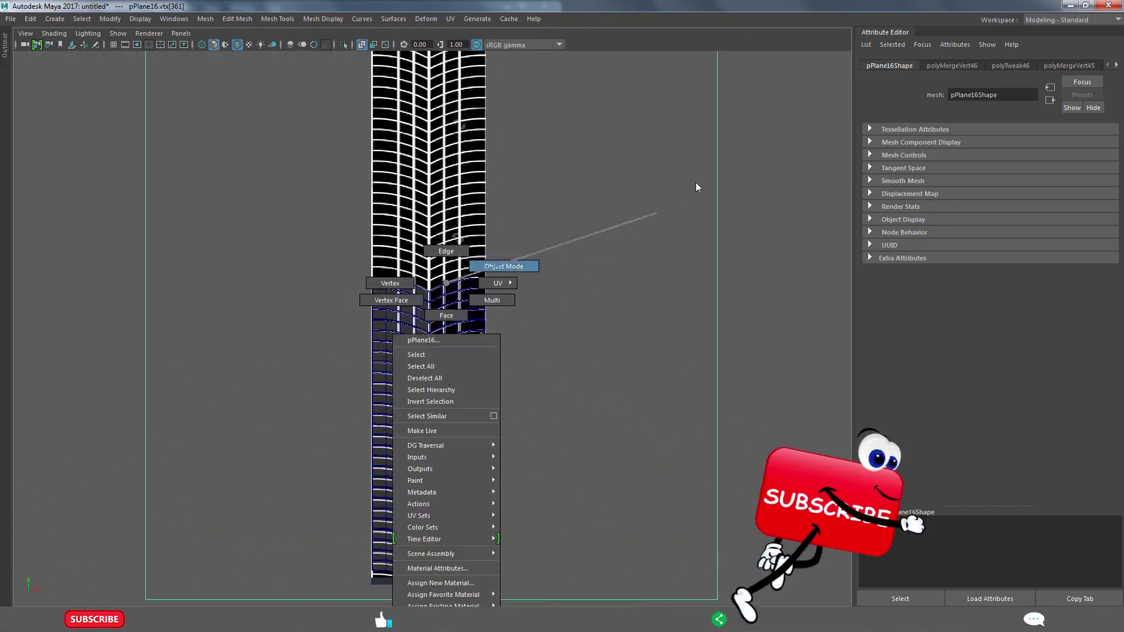
{"action": "key", "text": "space"}
{"action": "key", "text": "space"}
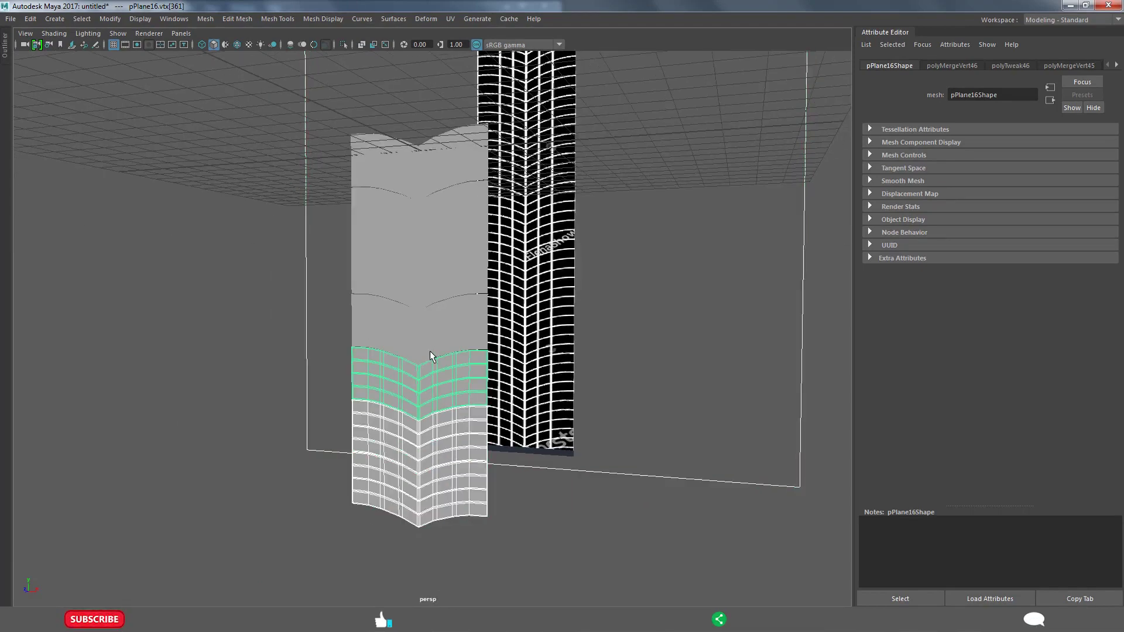
Select the upper strip faces and hide them with Ctrl+H.
{"action": "scroll", "coordinate": [437, 310], "scroll_direction": "up", "scroll_amount": 5}
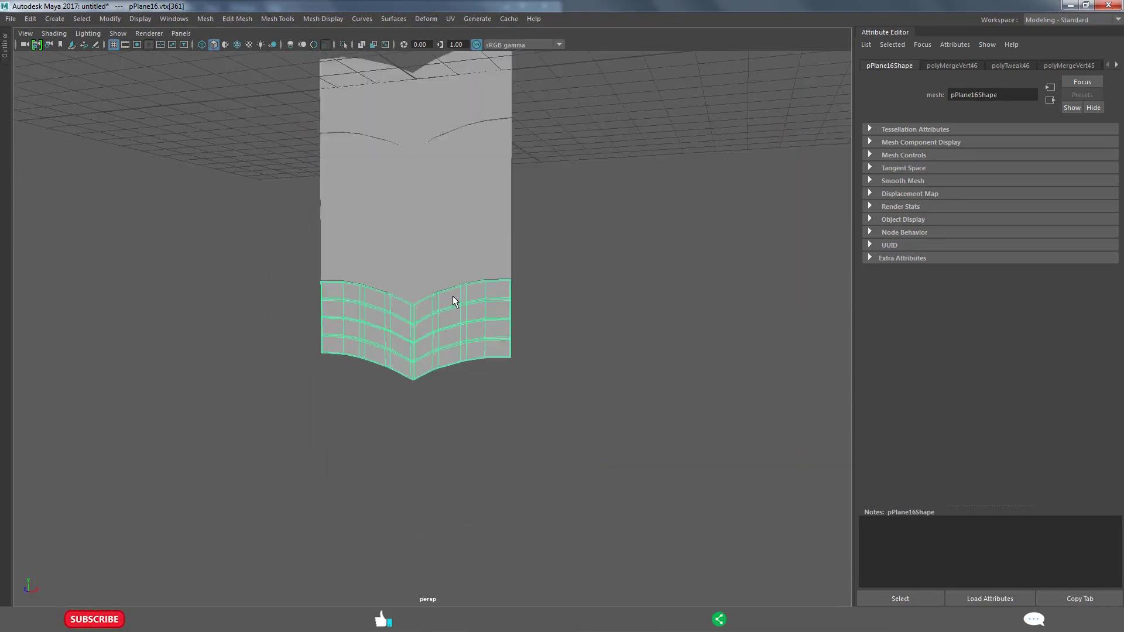
{"action": "left_click_drag", "start_coordinate": [433, 244], "coordinate": [451, 333], "text": "alt"}
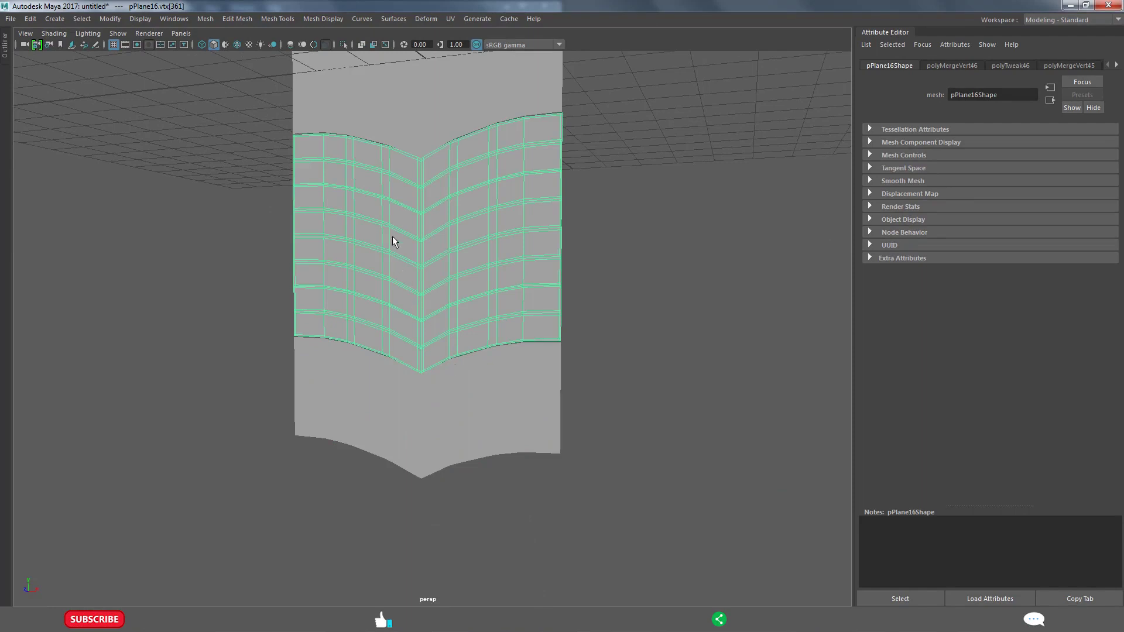
{"action": "mouse_move", "coordinate": [394, 241]}
{"action": "right_mouse_down"}
{"action": "mouse_move", "coordinate": [394, 254]}
{"action": "mouse_move", "coordinate": [647, 150]}
{"action": "right_mouse_up"}
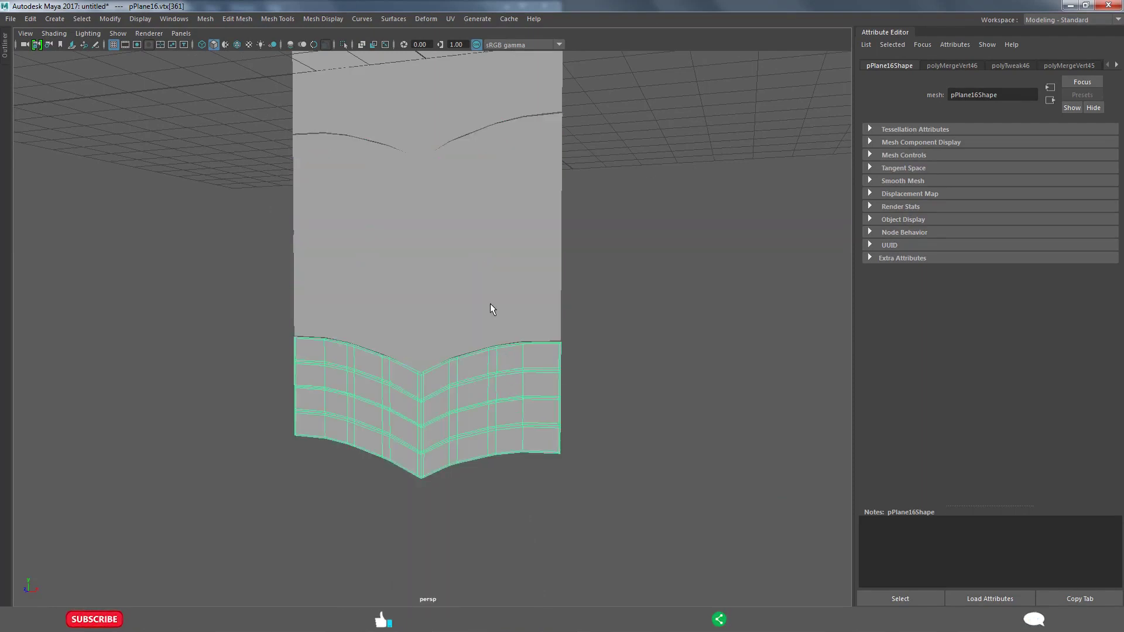
{"action": "left_click", "coordinate": [428, 112]}
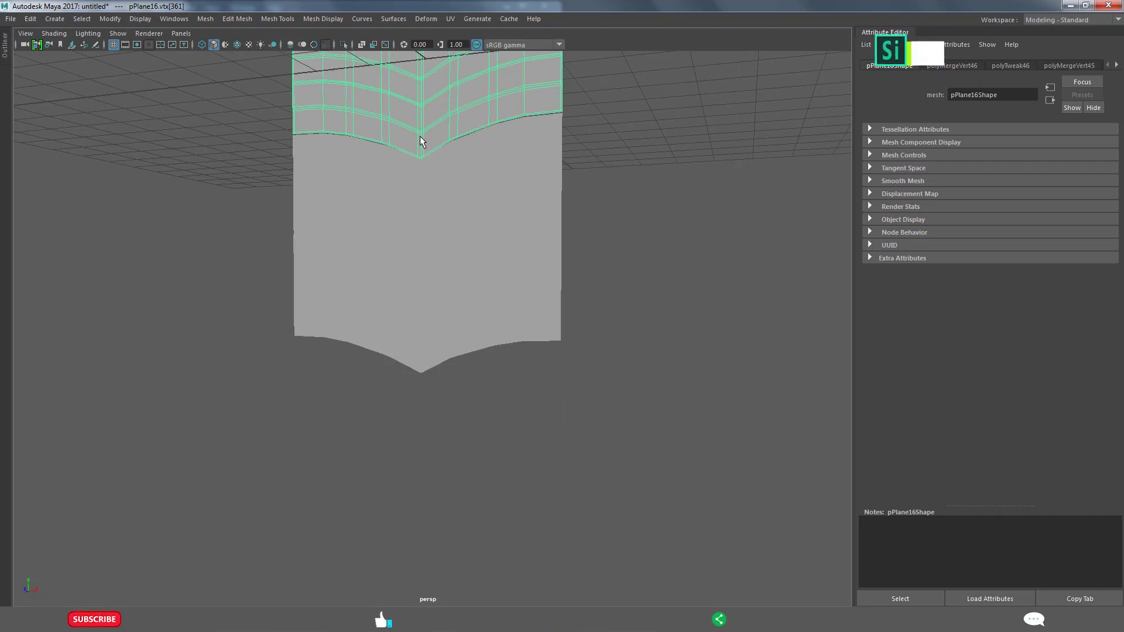
{"action": "key", "text": "ctrl+h"}
Select the remaining chevron segment and frame it in a maximized front view.
{"action": "left_click", "coordinate": [480, 282]}
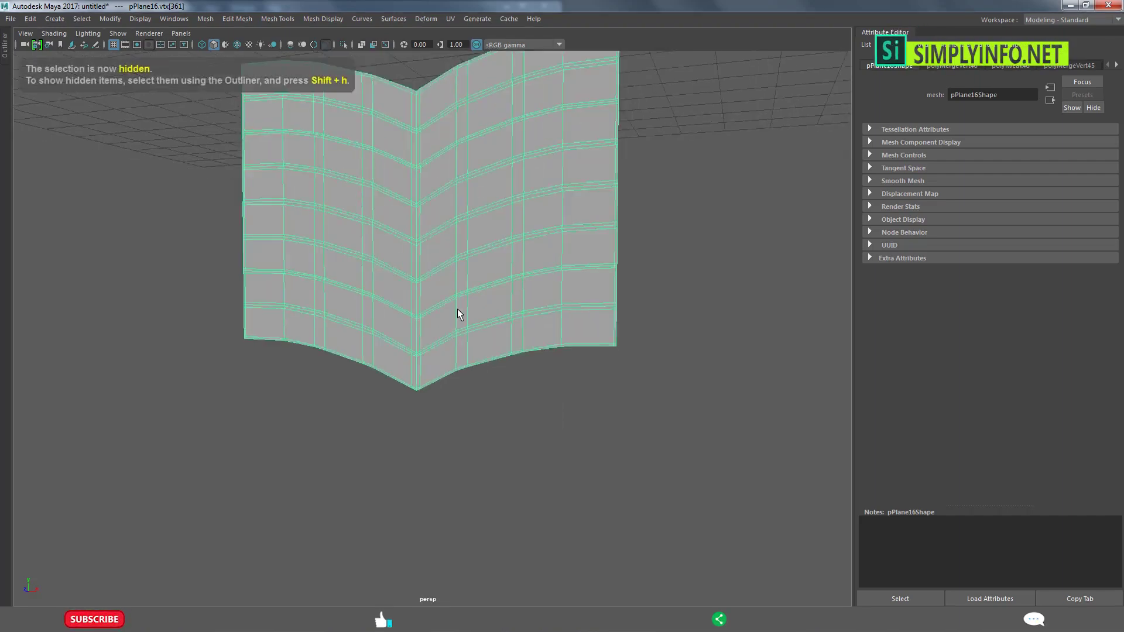
{"action": "mouse_move", "coordinate": [459, 314]}
{"action": "left_mouse_down", "text": "alt"}
{"action": "mouse_move", "coordinate": [515, 306]}
{"action": "mouse_move", "coordinate": [503, 368]}
{"action": "mouse_move", "coordinate": [430, 362]}
{"action": "mouse_move", "coordinate": [437, 389]}
{"action": "mouse_move", "coordinate": [452, 319]}
{"action": "mouse_move", "coordinate": [402, 360]}
{"action": "left_mouse_up", "text": "alt"}
{"action": "key", "text": "F11"}
{"action": "key", "text": "space"}
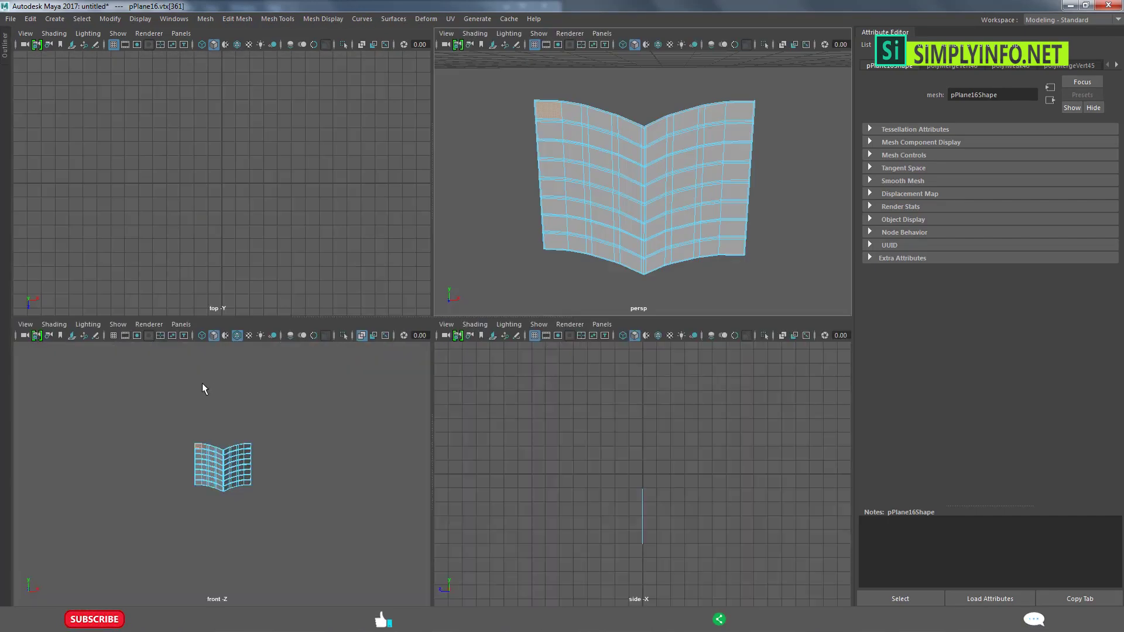
{"action": "key", "text": "space"}
{"action": "key", "text": "a"}
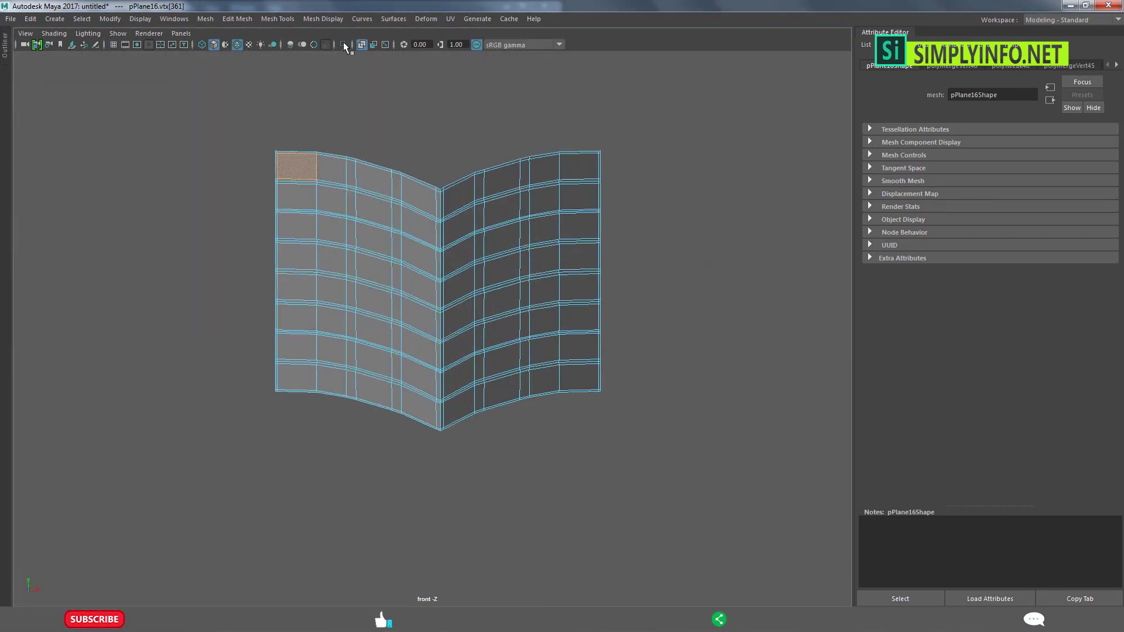
Try alternate lighting and Isolate Select on the segment, then restore normal shading and full display.
{"action": "left_click", "coordinate": [356, 41]}
{"action": "left_click", "coordinate": [359, 41]}
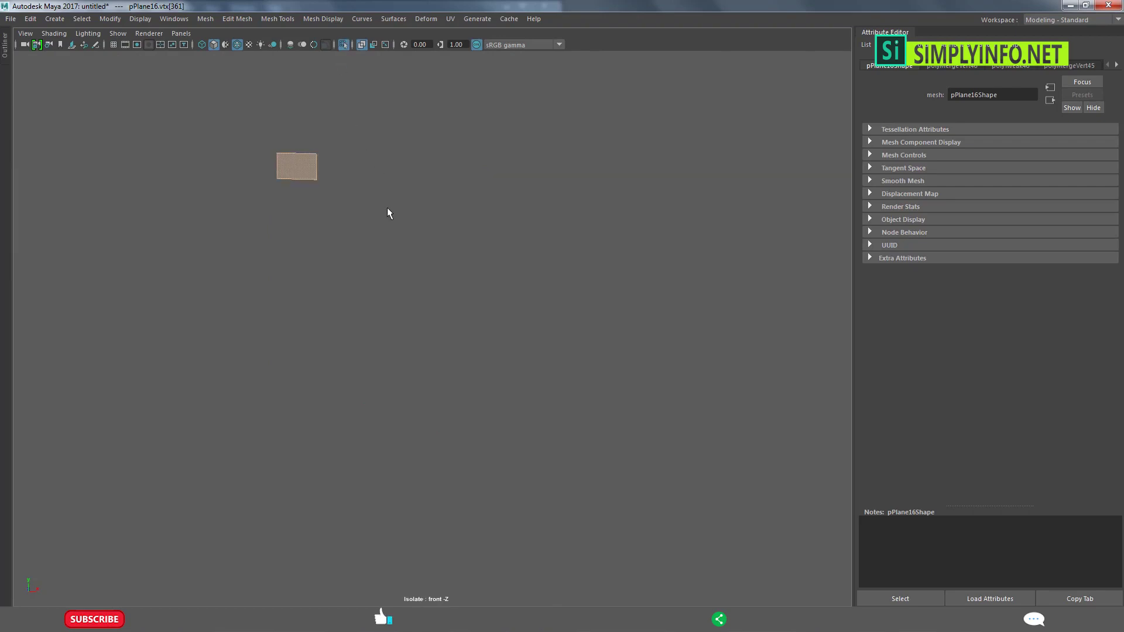
{"action": "left_click", "coordinate": [343, 44]}
{"action": "right_click", "coordinate": [307, 177]}
{"action": "left_click", "coordinate": [363, 160]}
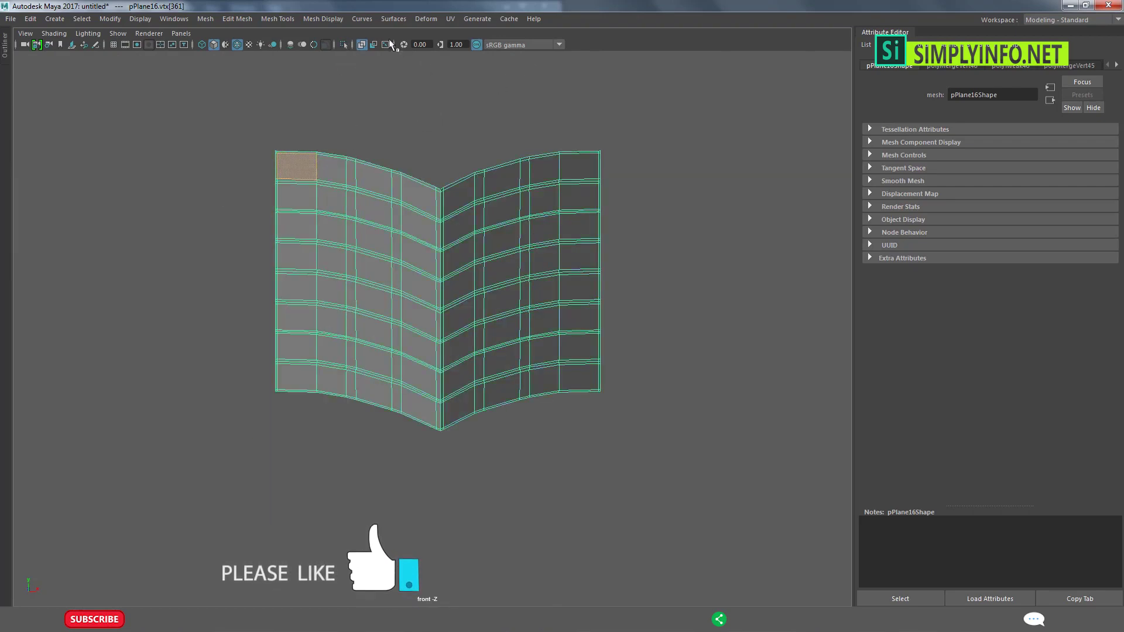
{"action": "left_click", "coordinate": [343, 42]}
{"action": "scroll", "coordinate": [399, 237], "scroll_direction": "down", "scroll_amount": 3}
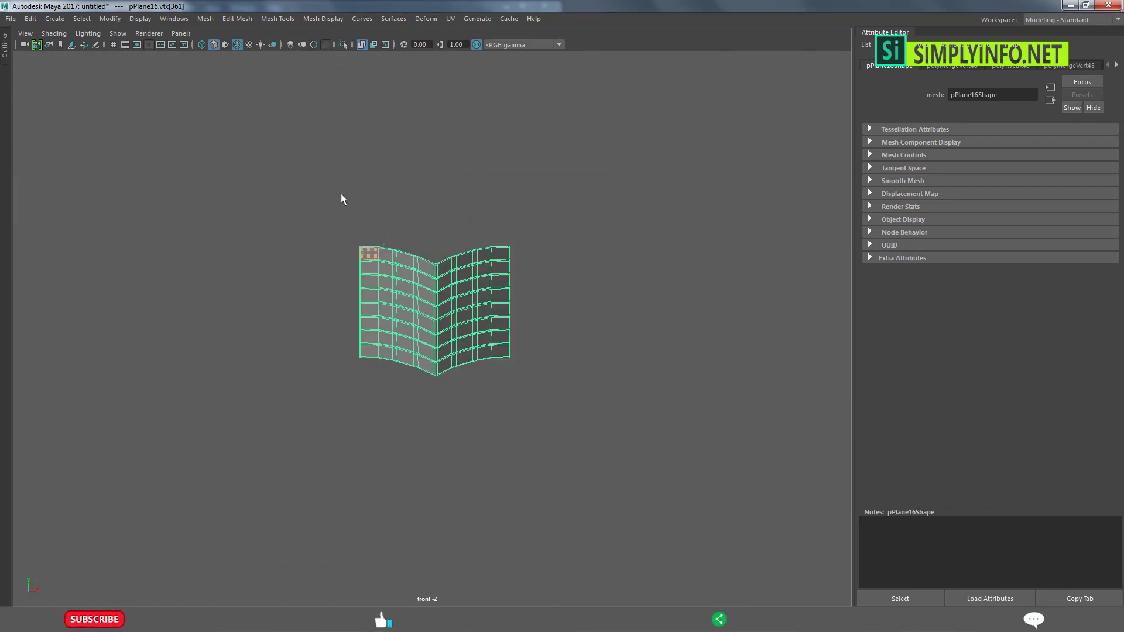
{"action": "scroll", "coordinate": [341, 193], "scroll_direction": "up", "scroll_amount": 1}
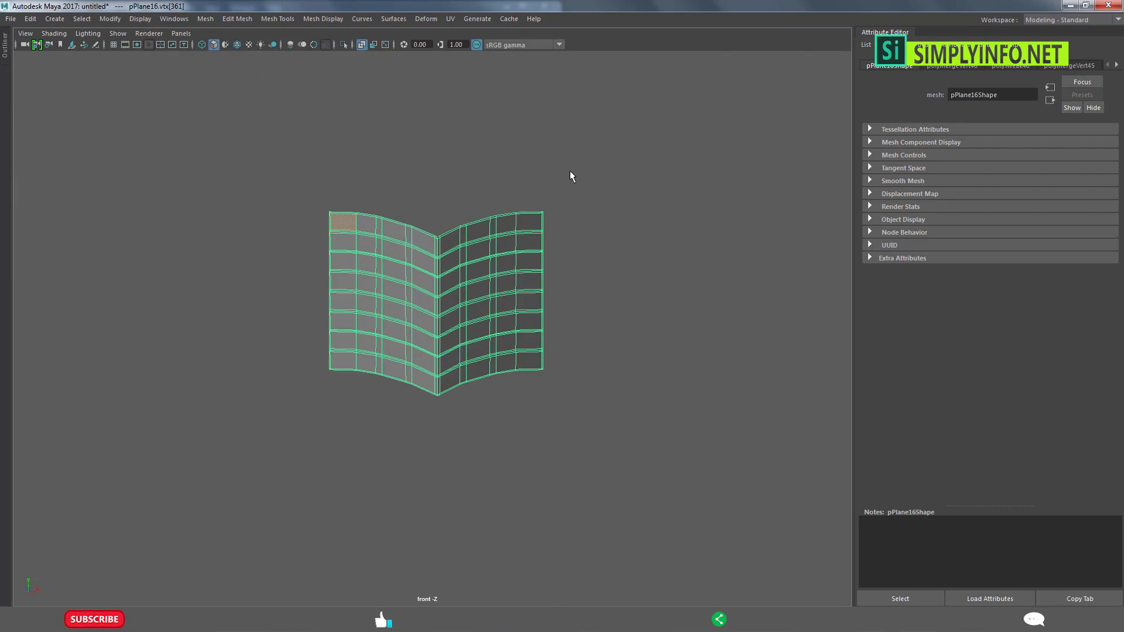
Check the segment in perspective, then return to the front view centred on it.
{"action": "key", "text": "space"}
{"action": "key", "text": "space"}
{"action": "right_click_drag", "start_coordinate": [469, 282], "coordinate": [651, 157]}
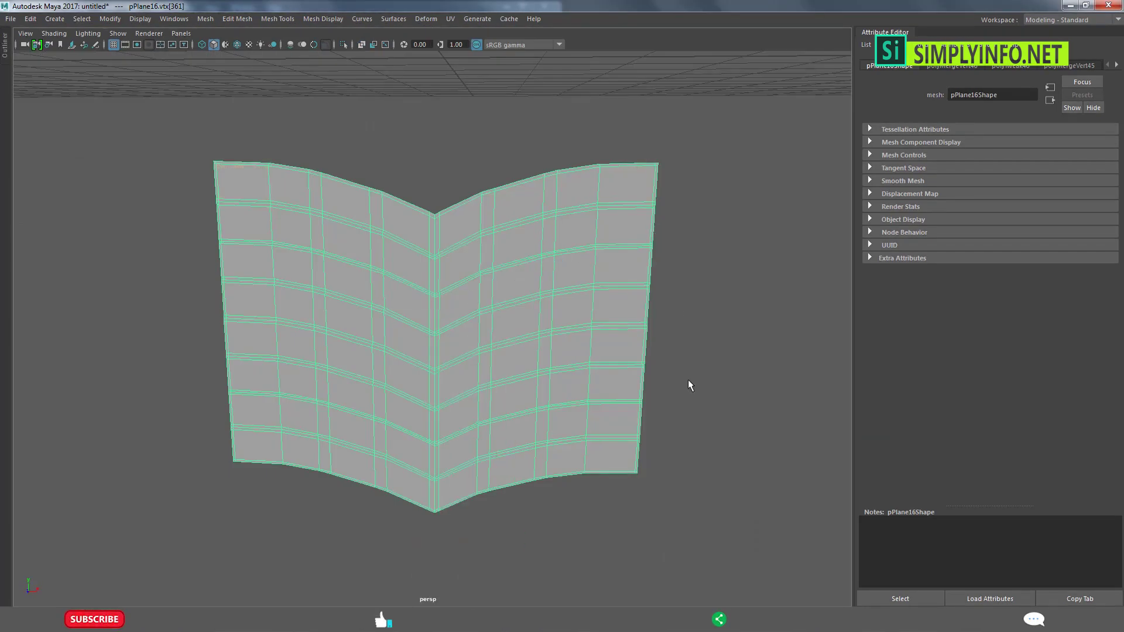
{"action": "mouse_move", "coordinate": [687, 380]}
{"action": "left_mouse_down", "text": "alt"}
{"action": "mouse_move", "coordinate": [557, 371]}
{"action": "mouse_move", "coordinate": [552, 310]}
{"action": "mouse_move", "coordinate": [493, 206]}
{"action": "left_mouse_up", "text": "alt"}
{"action": "scroll", "coordinate": [491, 377], "scroll_direction": "down", "scroll_amount": 3}
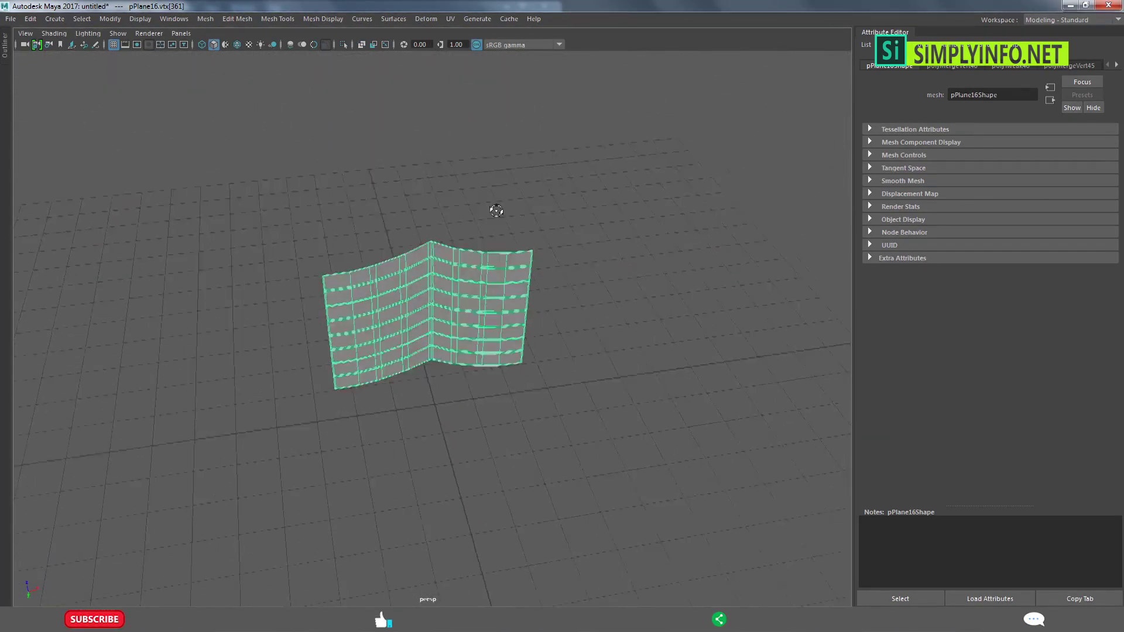
{"action": "key", "text": "space"}
{"action": "key", "text": "space"}
{"action": "scroll", "coordinate": [466, 373], "scroll_direction": "up", "scroll_amount": 2}
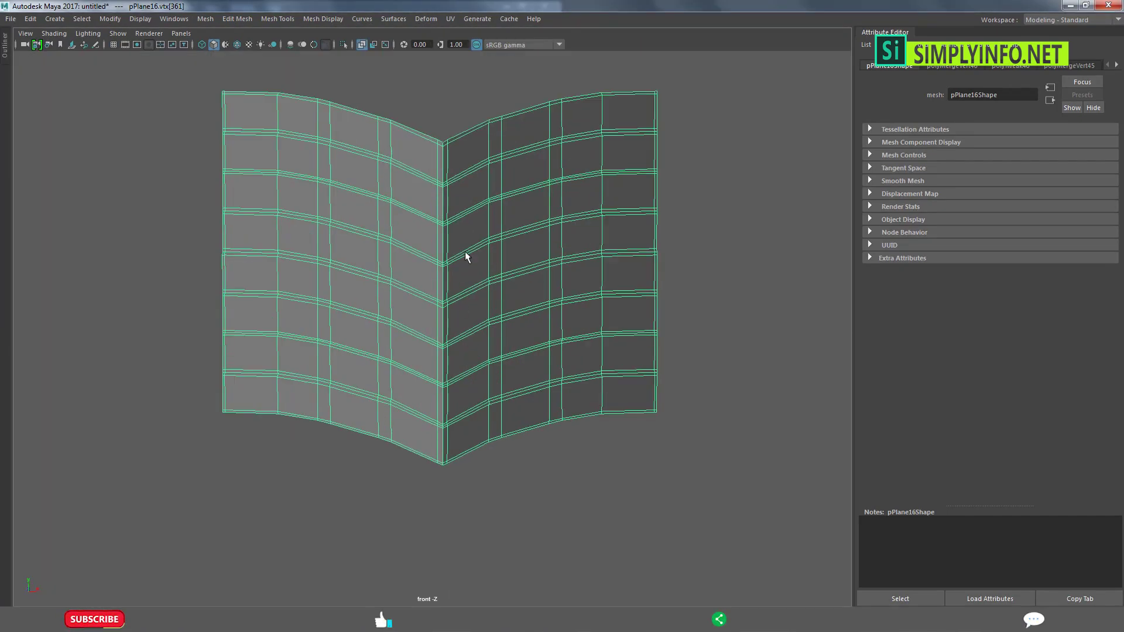
{"action": "middle_click_drag", "start_coordinate": [468, 271], "coordinate": [480, 340], "text": "alt"}
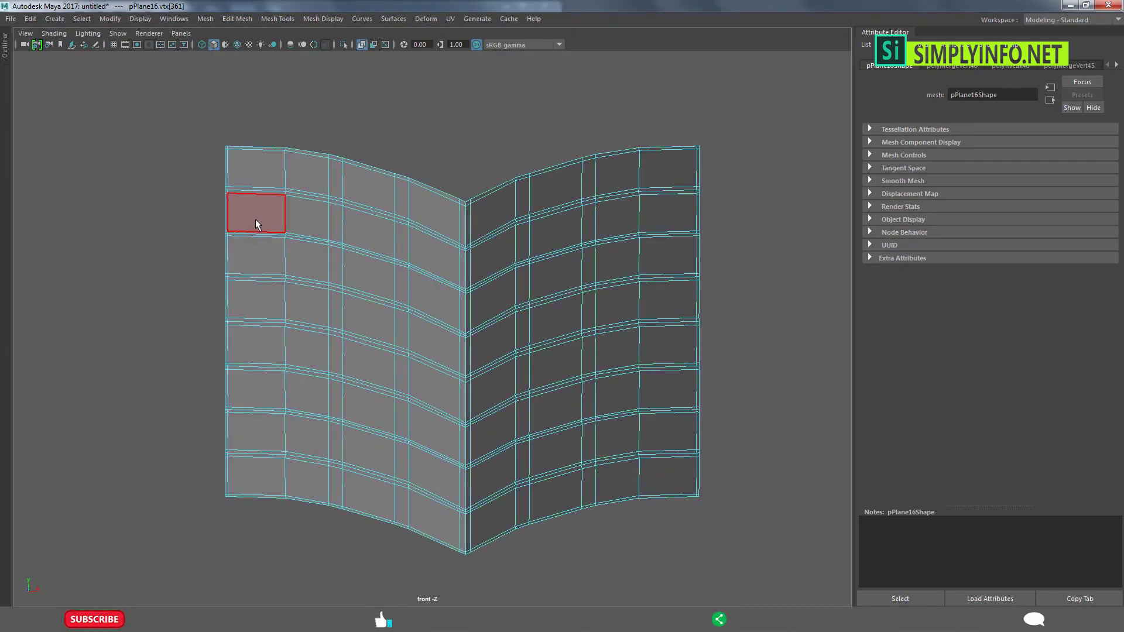
Pick faces along the second row, including the narrow seam face, and reframe the segment.
{"action": "left_click", "coordinate": [255, 221]}
{"action": "scroll", "coordinate": [293, 264], "scroll_direction": "up", "scroll_amount": 3}
{"action": "scroll", "coordinate": [326, 316], "scroll_direction": "up", "scroll_amount": 2}
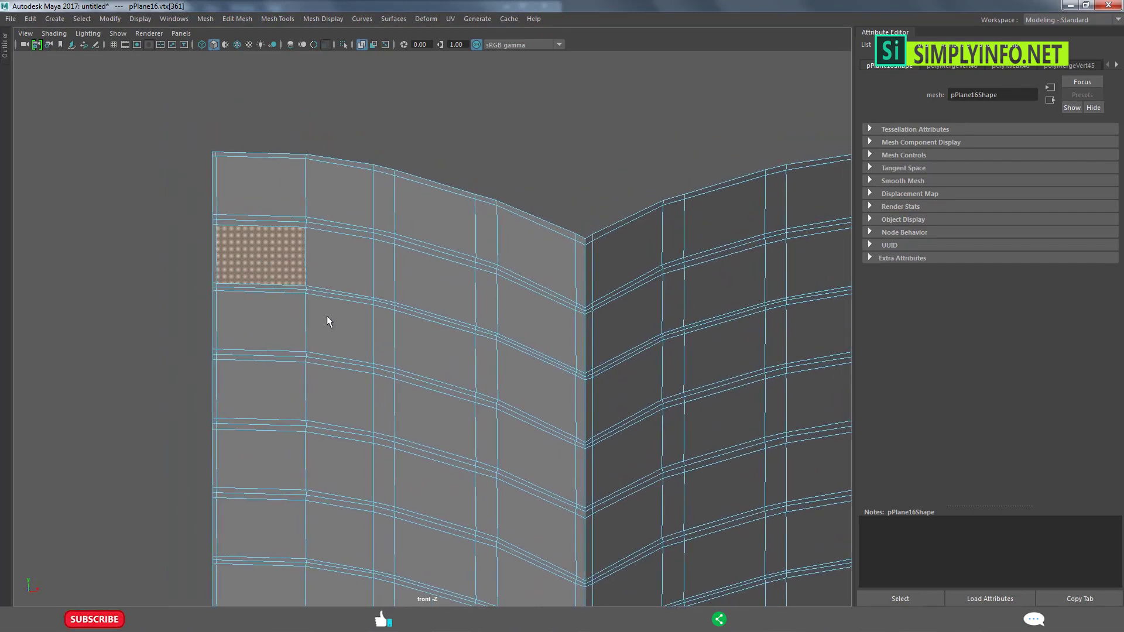
{"action": "scroll", "coordinate": [339, 287], "scroll_direction": "down", "scroll_amount": 5}
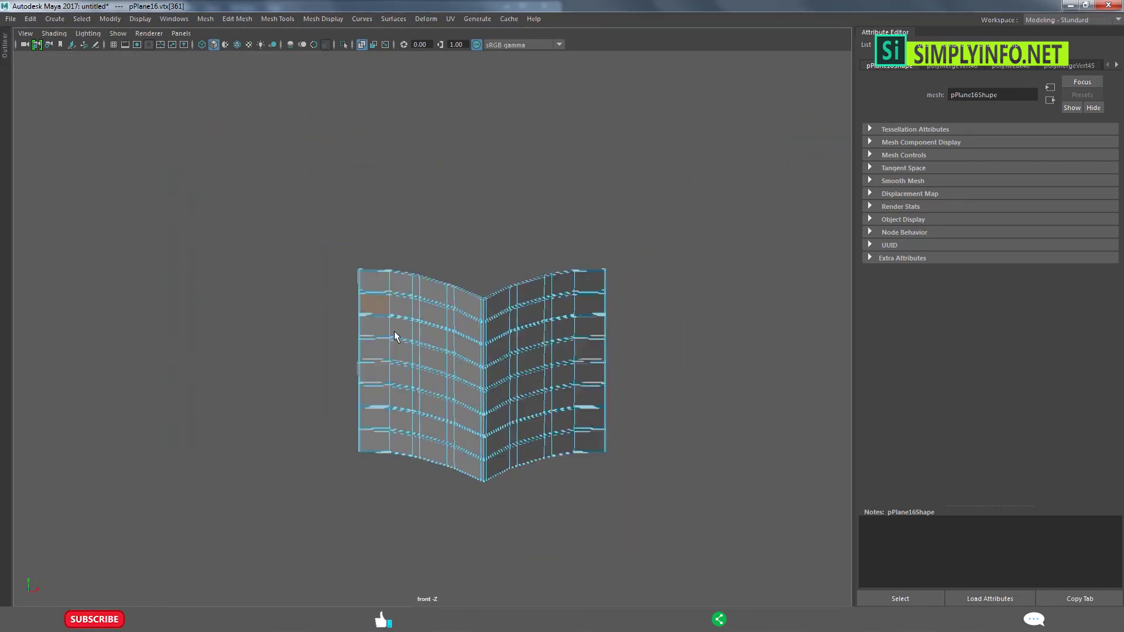
{"action": "scroll", "coordinate": [394, 331], "scroll_direction": "up", "scroll_amount": 4}
{"action": "left_click", "coordinate": [364, 278], "text": "shift"}
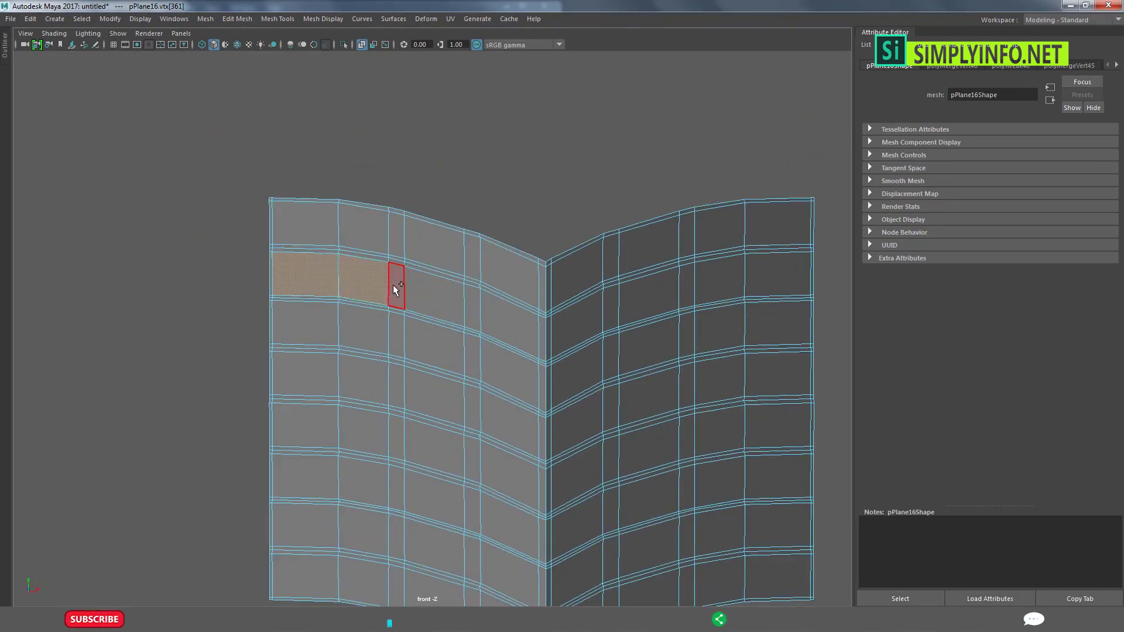
{"action": "left_click", "coordinate": [392, 284], "text": "shift"}
{"action": "left_click", "coordinate": [422, 293], "text": "shift"}
{"action": "left_click", "coordinate": [480, 316], "text": "shift"}
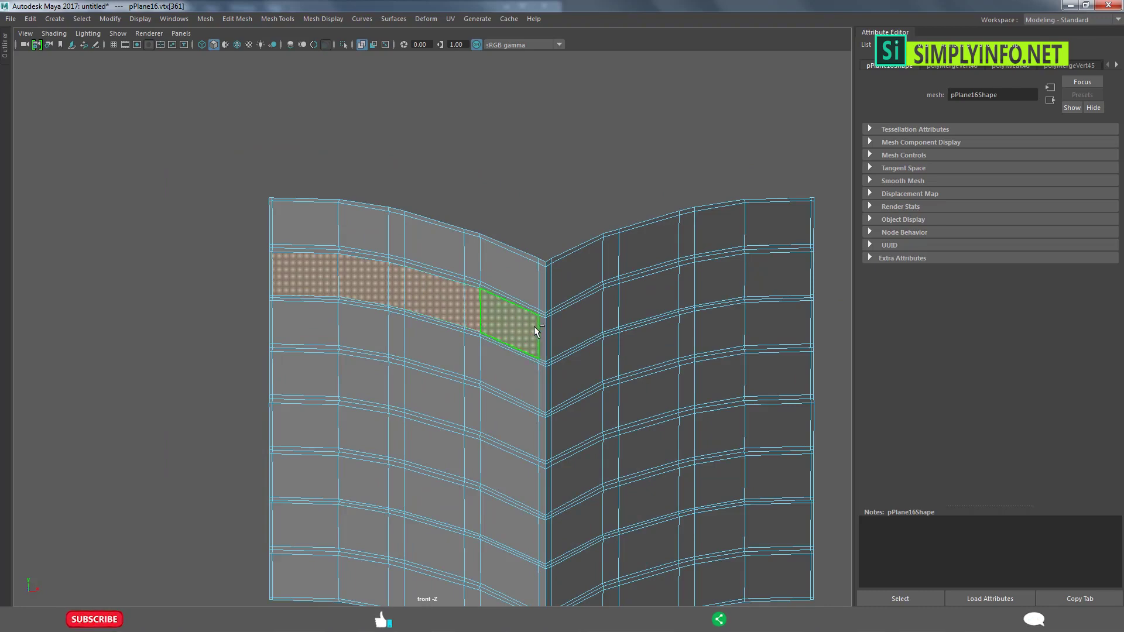
{"action": "double_click", "coordinate": [561, 332], "text": "shift"}
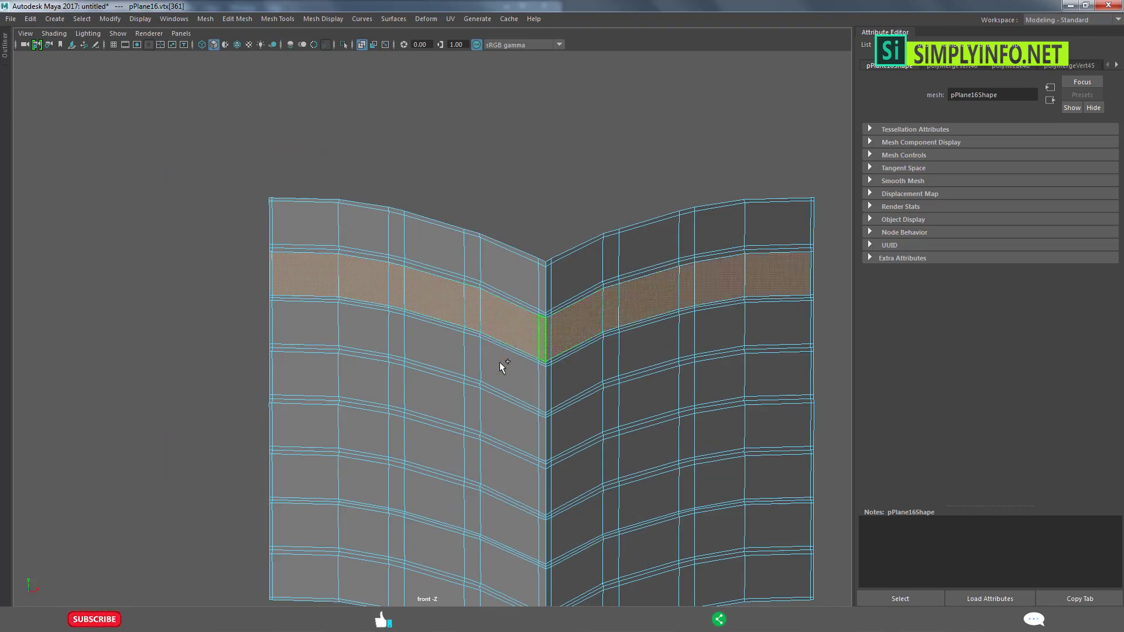
{"action": "middle_click_drag", "start_coordinate": [539, 413], "coordinate": [497, 351], "text": "alt"}
{"action": "right_click_drag", "start_coordinate": [500, 346], "coordinate": [612, 380]}
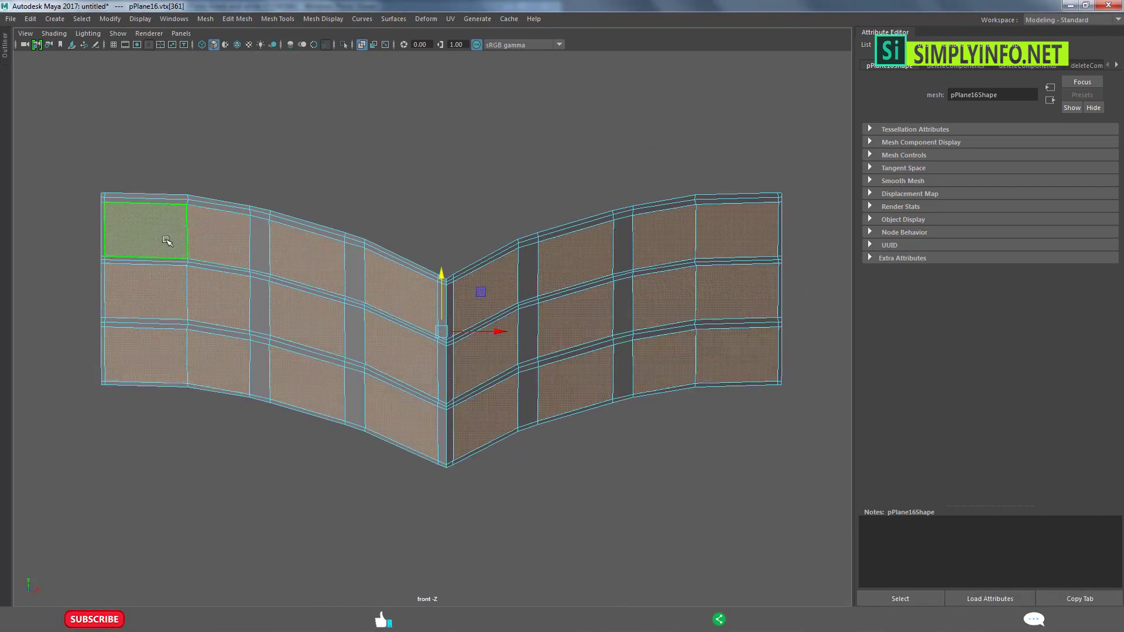
Select the eight top-row panel faces from left to right across the crease.
{"action": "left_click", "coordinate": [164, 251]}
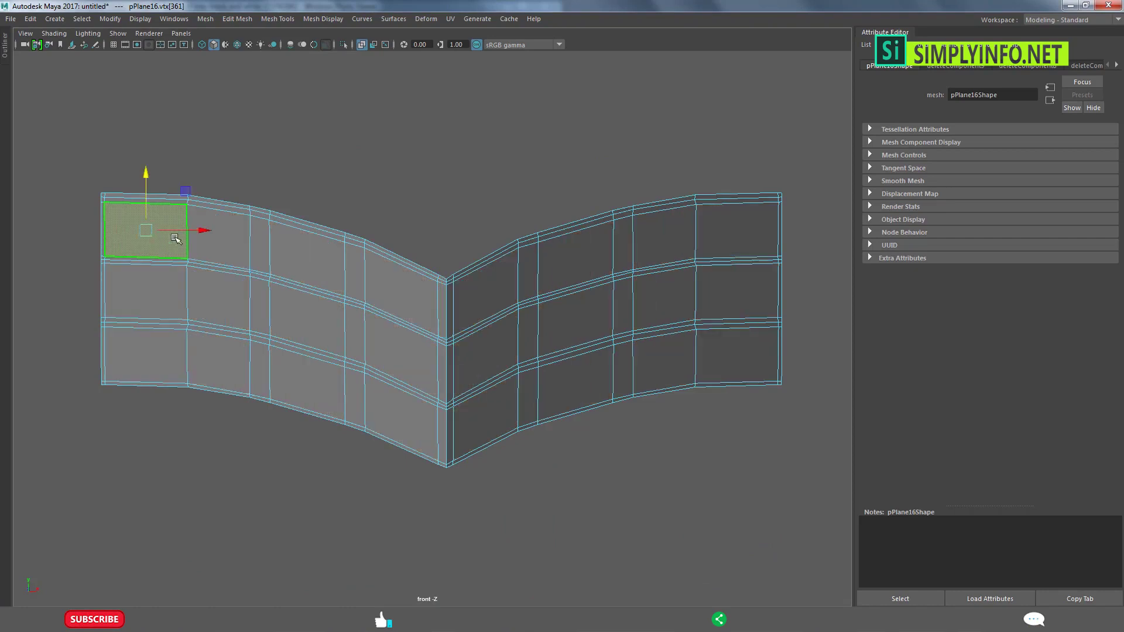
{"action": "left_click", "coordinate": [224, 250], "text": "shift"}
{"action": "left_click", "coordinate": [293, 257], "text": "shift"}
{"action": "left_click", "coordinate": [402, 289], "text": "shift"}
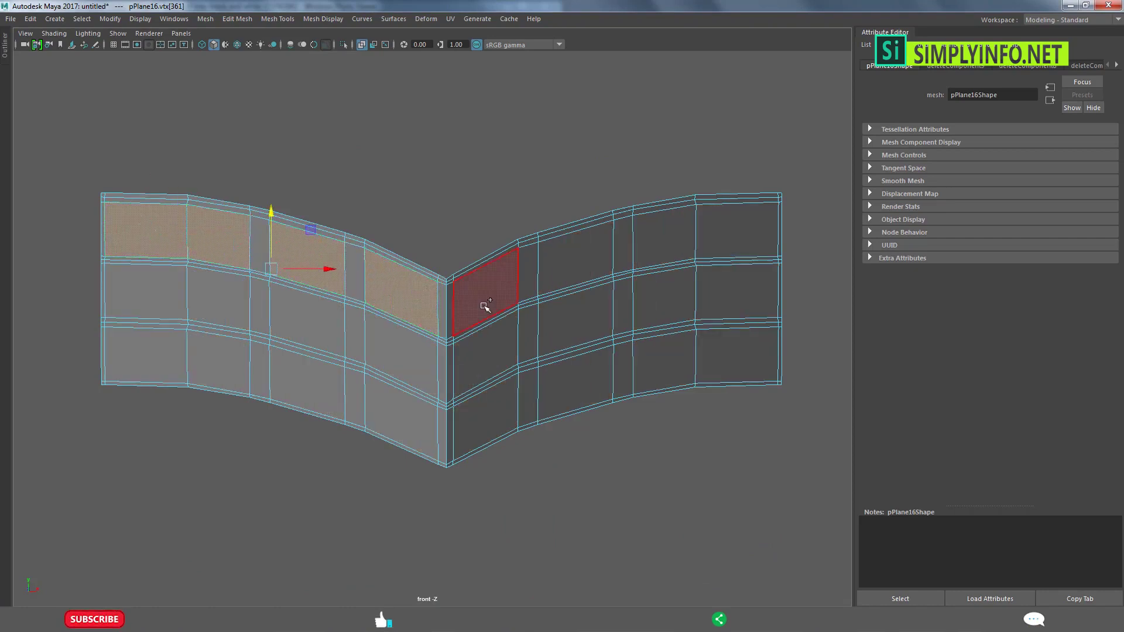
{"action": "left_click", "coordinate": [476, 305], "text": "shift"}
{"action": "left_click", "coordinate": [562, 263], "text": "shift"}
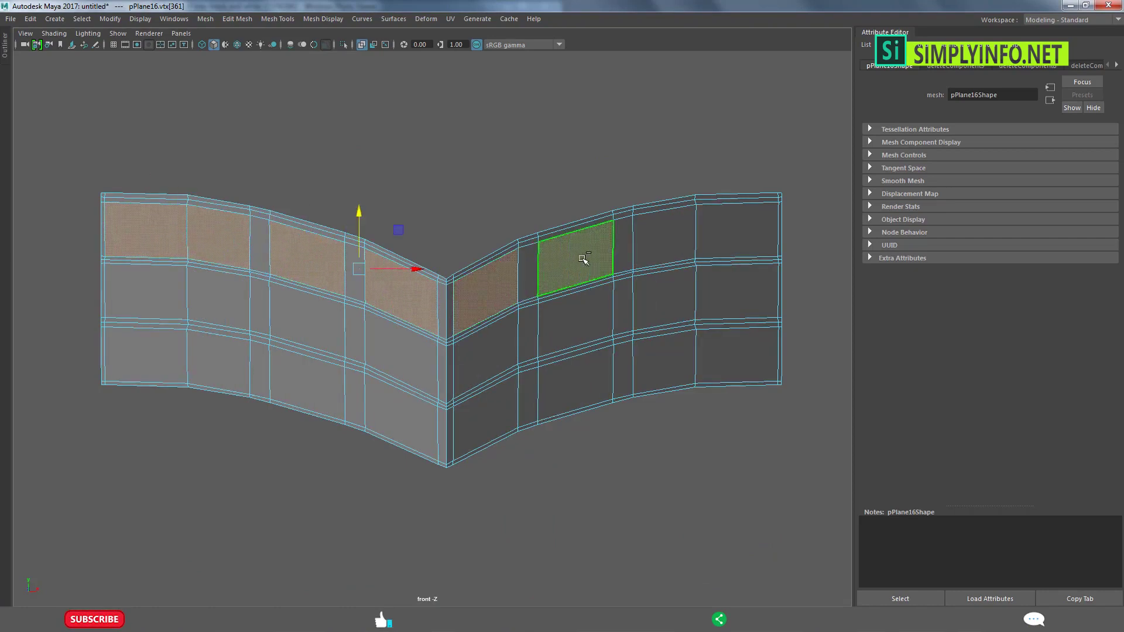
{"action": "left_click", "coordinate": [677, 242], "text": "shift"}
{"action": "left_click", "coordinate": [732, 243], "text": "shift"}
Add the six second-row panel faces, working right to left.
{"action": "left_click", "coordinate": [729, 301], "text": "shift"}
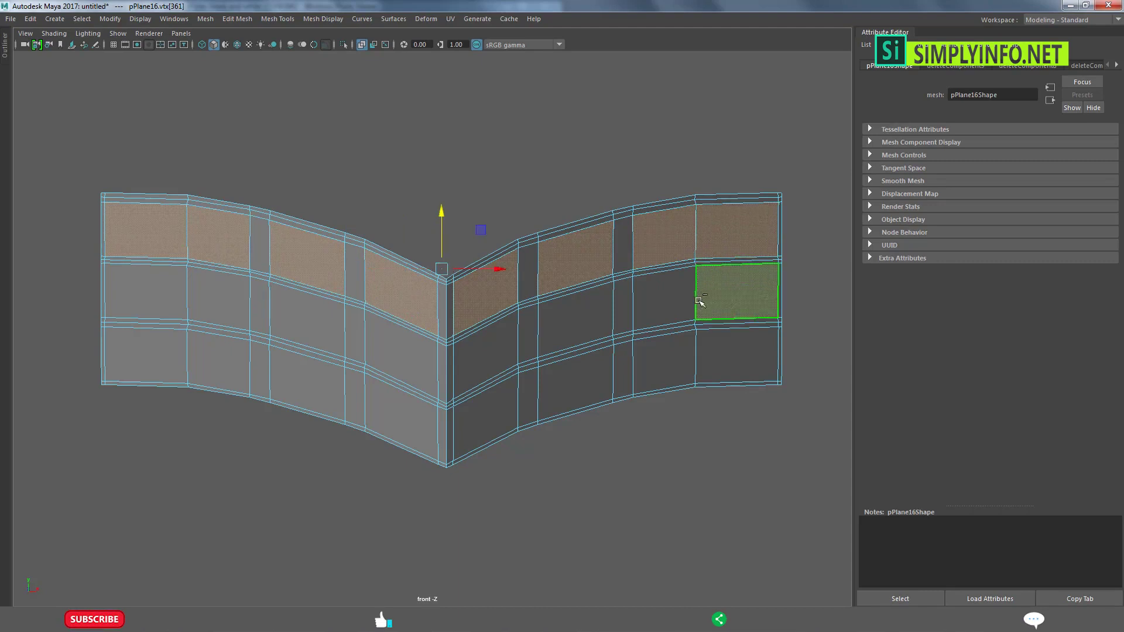
{"action": "left_click", "coordinate": [653, 305], "text": "shift"}
{"action": "left_click", "coordinate": [587, 317], "text": "shift"}
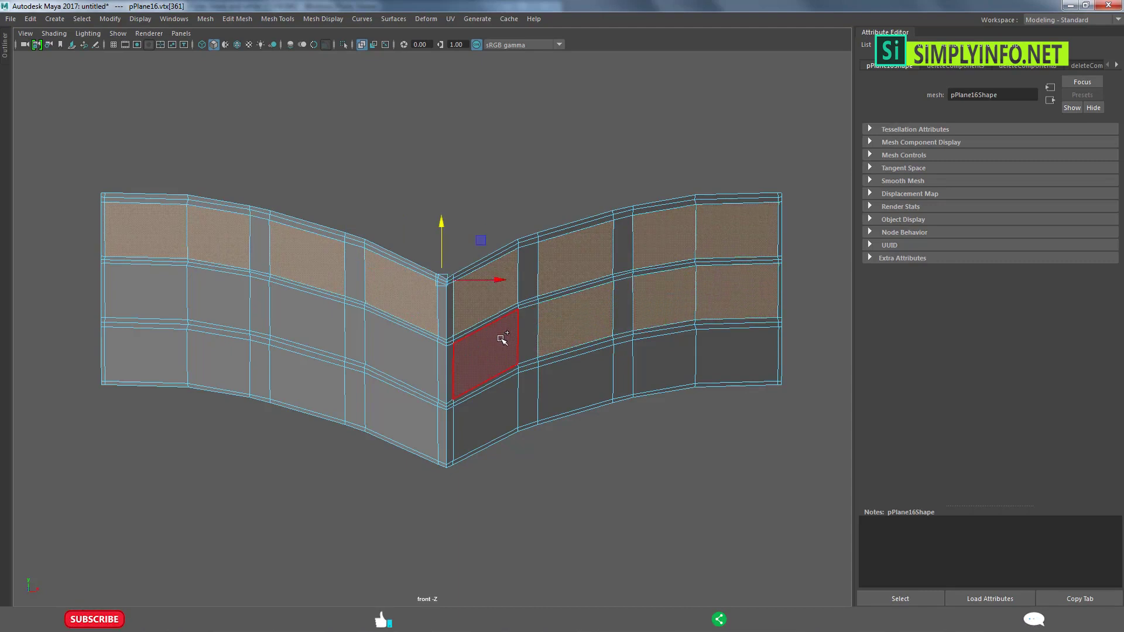
{"action": "left_click", "coordinate": [421, 361], "text": "shift"}
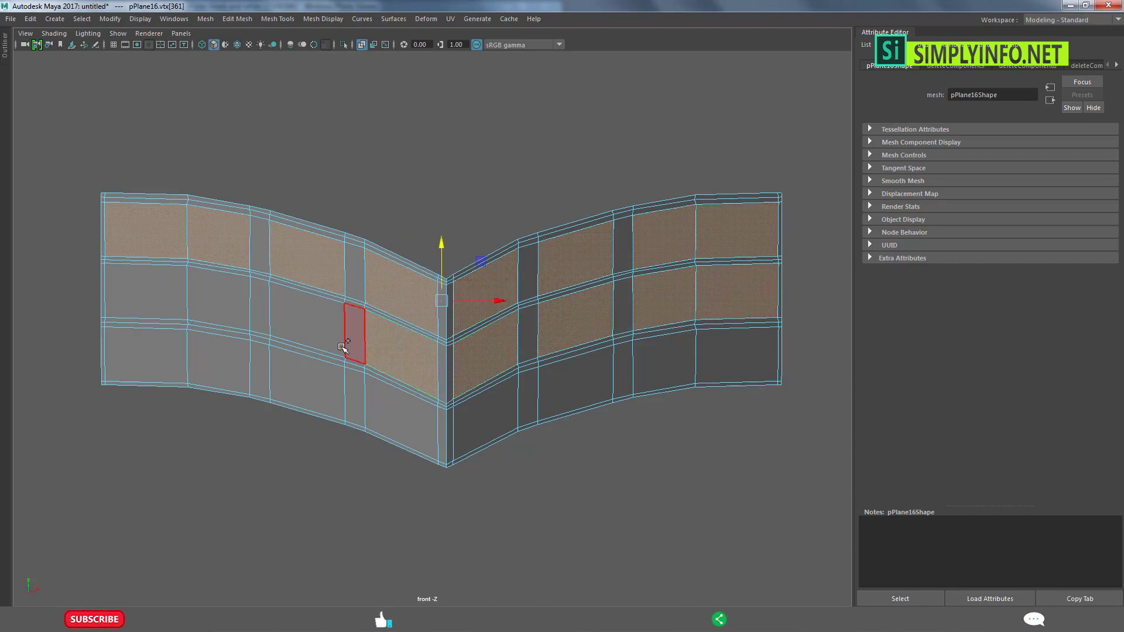
{"action": "left_click", "coordinate": [300, 333], "text": "shift"}
{"action": "left_click", "coordinate": [218, 308], "text": "shift"}
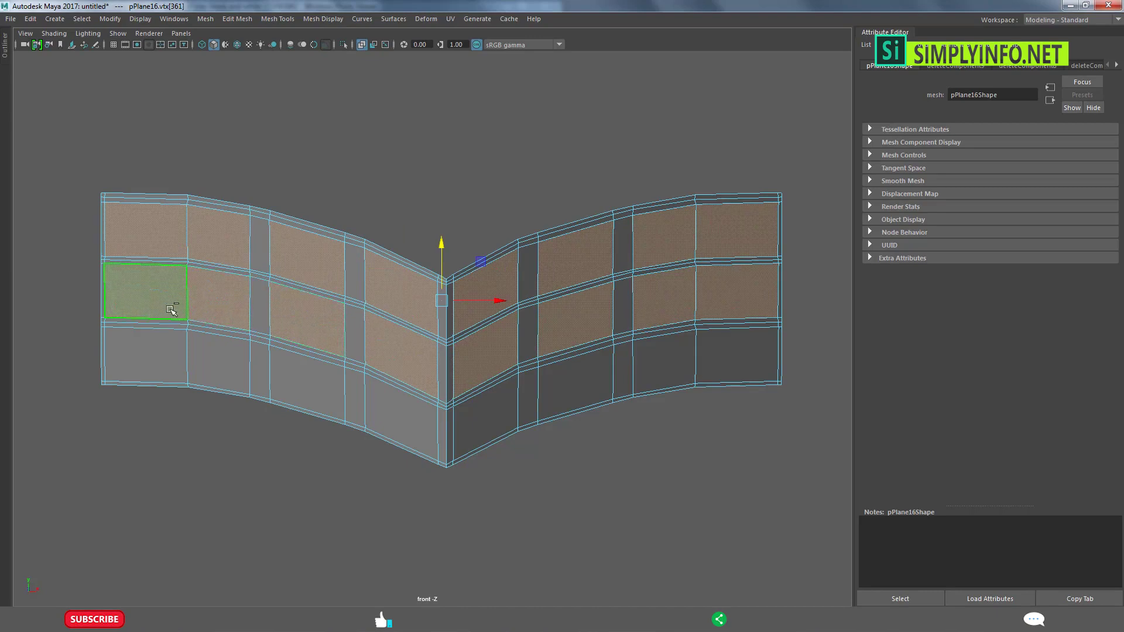
Add the eight bottom-row panel faces from left to right.
{"action": "left_click", "coordinate": [142, 369], "text": "shift"}
{"action": "left_click", "coordinate": [221, 363], "text": "shift"}
{"action": "left_click", "coordinate": [298, 377], "text": "shift"}
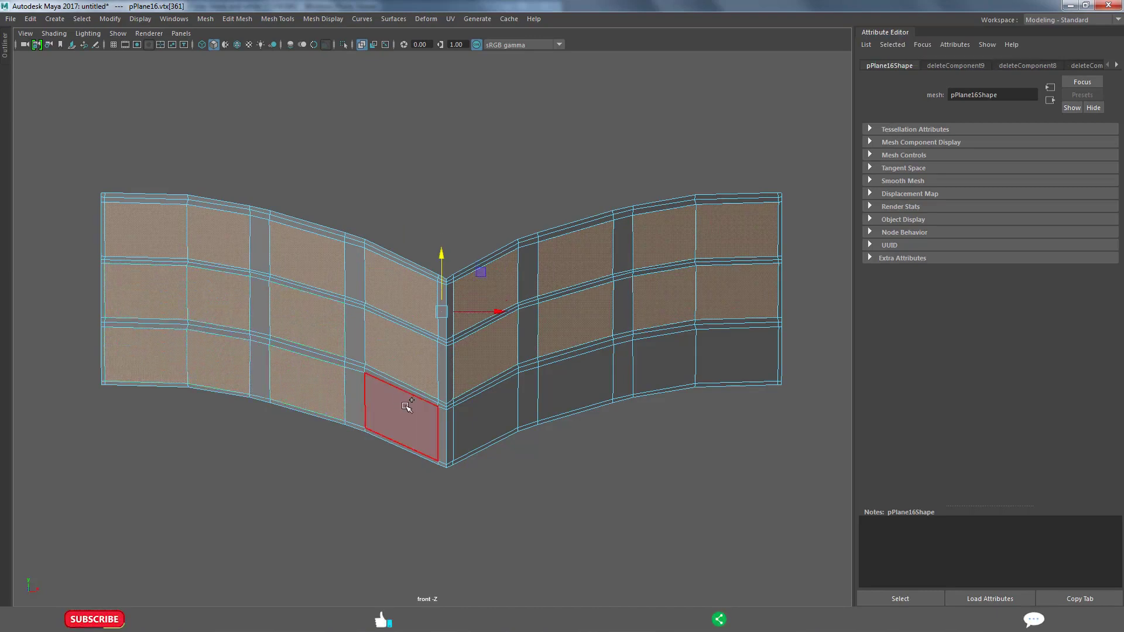
{"action": "left_click", "coordinate": [407, 406], "text": "shift"}
{"action": "left_click", "coordinate": [483, 410], "text": "shift"}
{"action": "left_click", "coordinate": [575, 384], "text": "shift"}
{"action": "left_click", "coordinate": [662, 367], "text": "shift"}
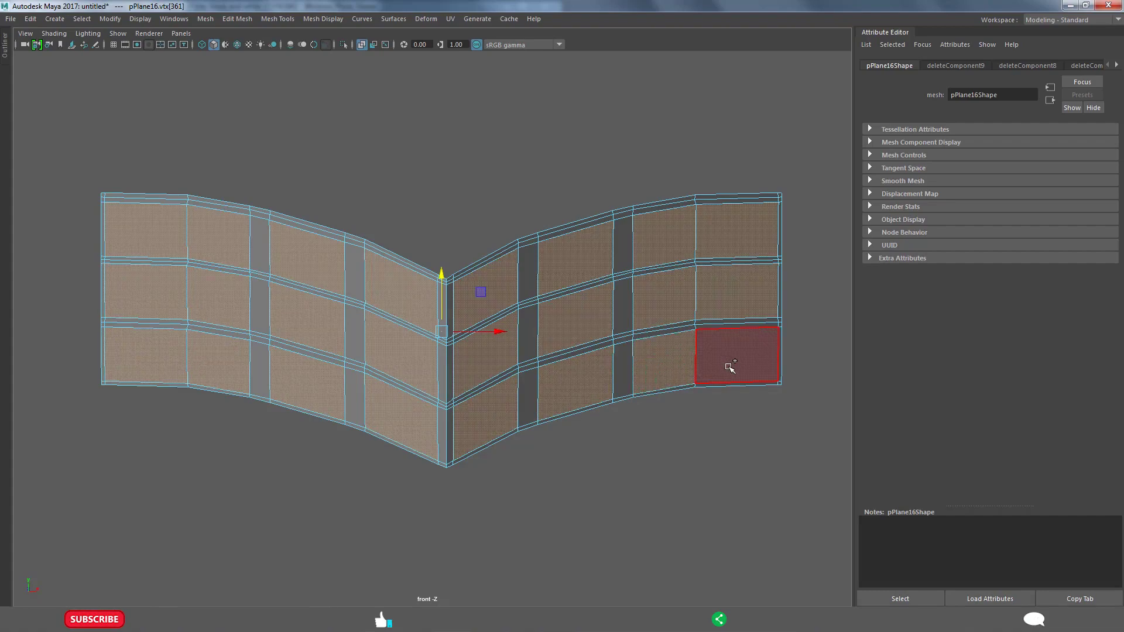
{"action": "left_click", "coordinate": [730, 367], "text": "shift"}
Extrude the selected panel faces into raised tread blocks with Ctrl+E.
{"action": "key", "text": "ctrl+e"}
{"action": "mouse_move", "coordinate": [483, 395]}
{"action": "left_mouse_down", "text": "alt"}
{"action": "mouse_move", "coordinate": [502, 388]}
{"action": "mouse_move", "coordinate": [465, 410]}
{"action": "mouse_move", "coordinate": [384, 346]}
{"action": "mouse_move", "coordinate": [381, 427]}
{"action": "mouse_move", "coordinate": [407, 437]}
{"action": "left_mouse_up", "text": "alt"}
{"action": "scroll", "coordinate": [464, 411], "scroll_direction": "up", "scroll_amount": 5}
{"action": "scroll", "coordinate": [422, 377], "scroll_direction": "down", "scroll_amount": 5}
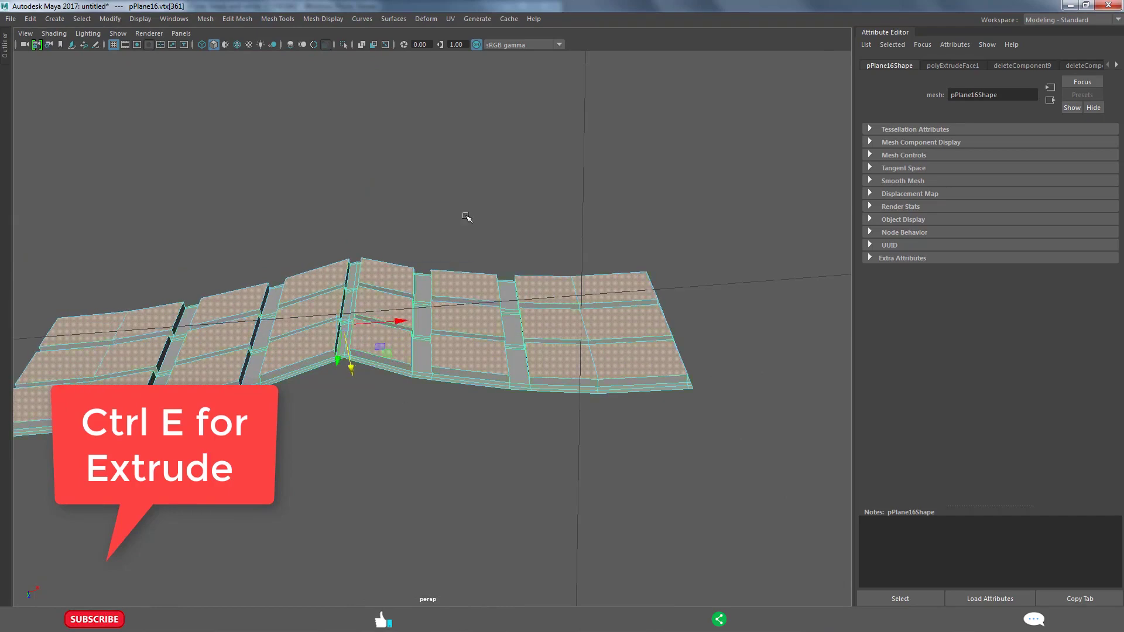
Tumble around the tread piece to inspect the blocks and gaps from several angles.
{"action": "mouse_move", "coordinate": [466, 217]}
{"action": "left_mouse_down", "text": "alt"}
{"action": "mouse_move", "coordinate": [504, 296]}
{"action": "mouse_move", "coordinate": [454, 389]}
{"action": "mouse_move", "coordinate": [484, 351]}
{"action": "mouse_move", "coordinate": [560, 369]}
{"action": "mouse_move", "coordinate": [504, 344]}
{"action": "mouse_move", "coordinate": [544, 360]}
{"action": "mouse_move", "coordinate": [484, 343]}
{"action": "mouse_move", "coordinate": [468, 361]}
{"action": "left_mouse_up", "text": "alt"}
{"action": "scroll", "coordinate": [484, 351], "scroll_direction": "up", "scroll_amount": 5}
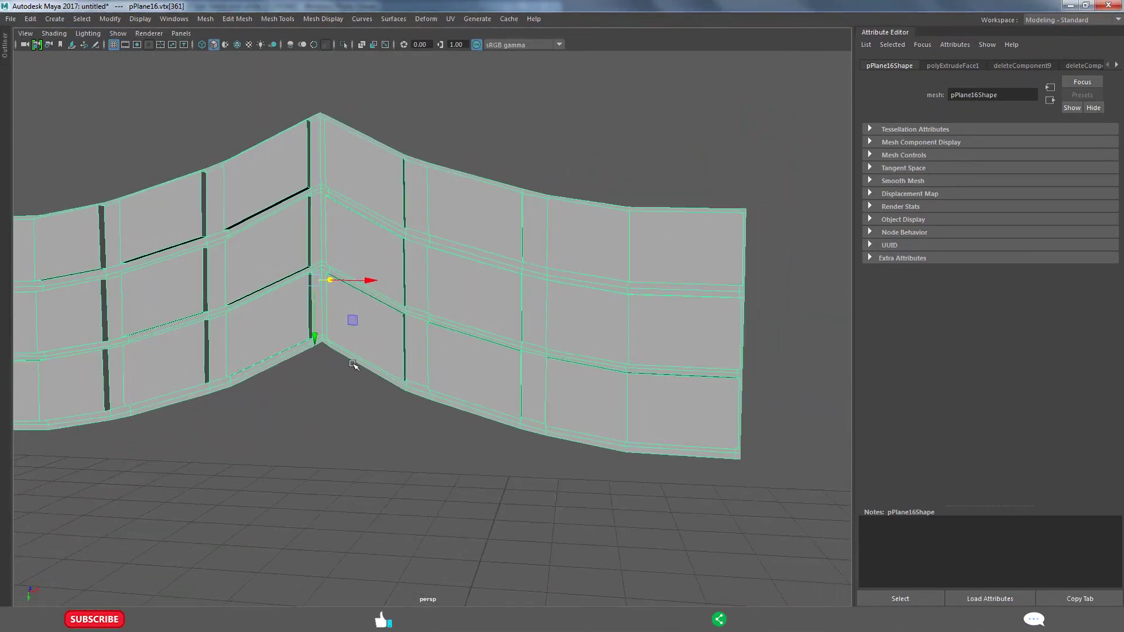
{"action": "mouse_move", "coordinate": [353, 364]}
{"action": "left_mouse_down", "text": "alt"}
{"action": "mouse_move", "coordinate": [549, 401]}
{"action": "mouse_move", "coordinate": [434, 351]}
{"action": "mouse_move", "coordinate": [506, 401]}
{"action": "left_mouse_up", "text": "alt"}
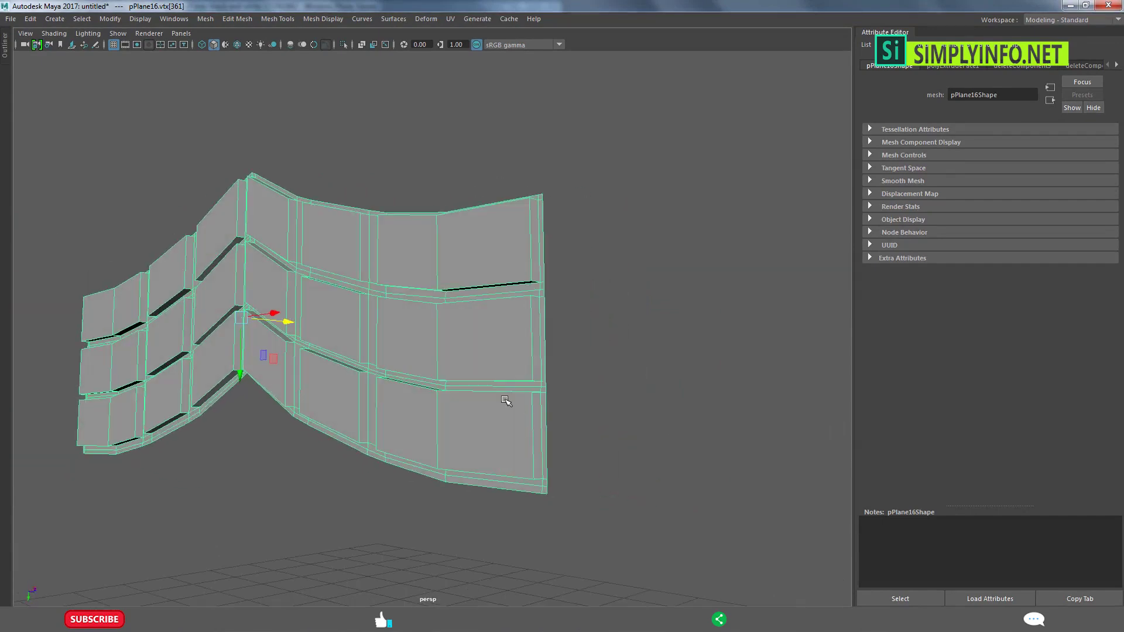
{"action": "right_click_drag", "start_coordinate": [535, 418], "coordinate": [543, 364]}
{"action": "mouse_move", "coordinate": [446, 379]}
{"action": "left_mouse_down", "text": "alt"}
{"action": "mouse_move", "coordinate": [401, 381]}
{"action": "mouse_move", "coordinate": [499, 407]}
{"action": "mouse_move", "coordinate": [316, 481]}
{"action": "left_mouse_up", "text": "alt"}
Maximize the front view and drag the duplicated chevron segment straight down over the reference.
{"action": "key", "text": "space"}
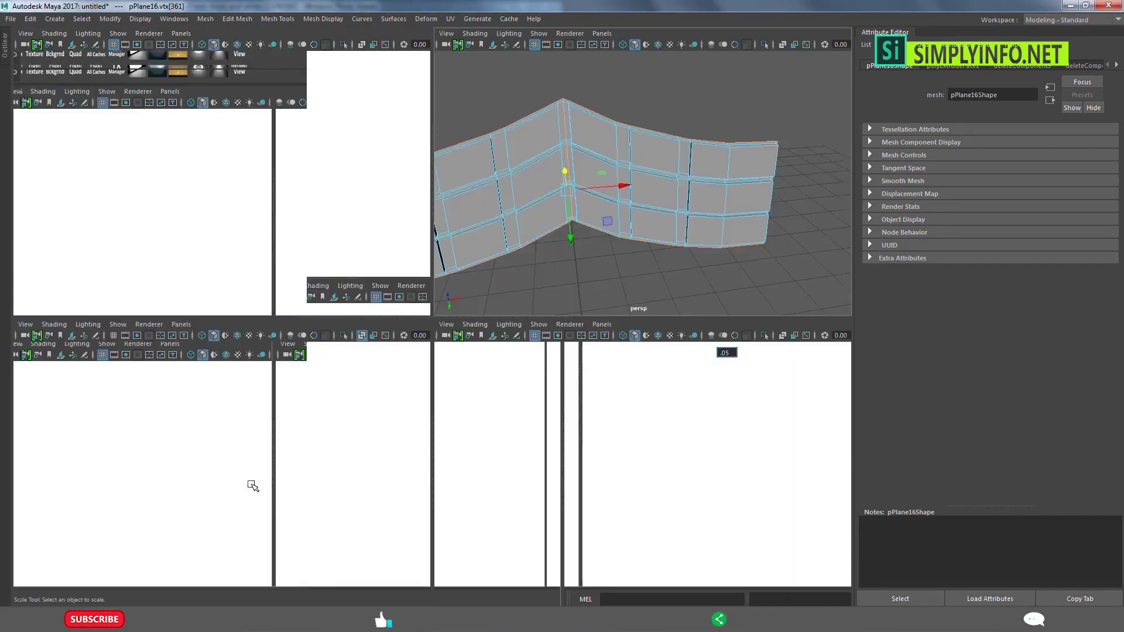
{"action": "key", "text": "space"}
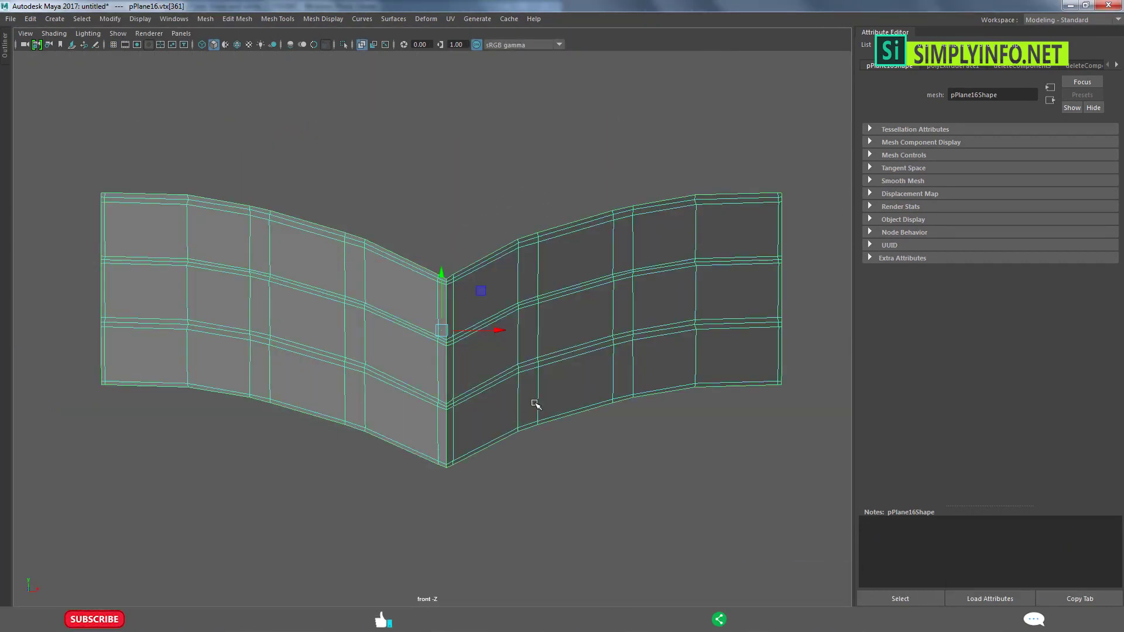
{"action": "scroll", "coordinate": [470, 366], "scroll_direction": "up", "scroll_amount": 2}
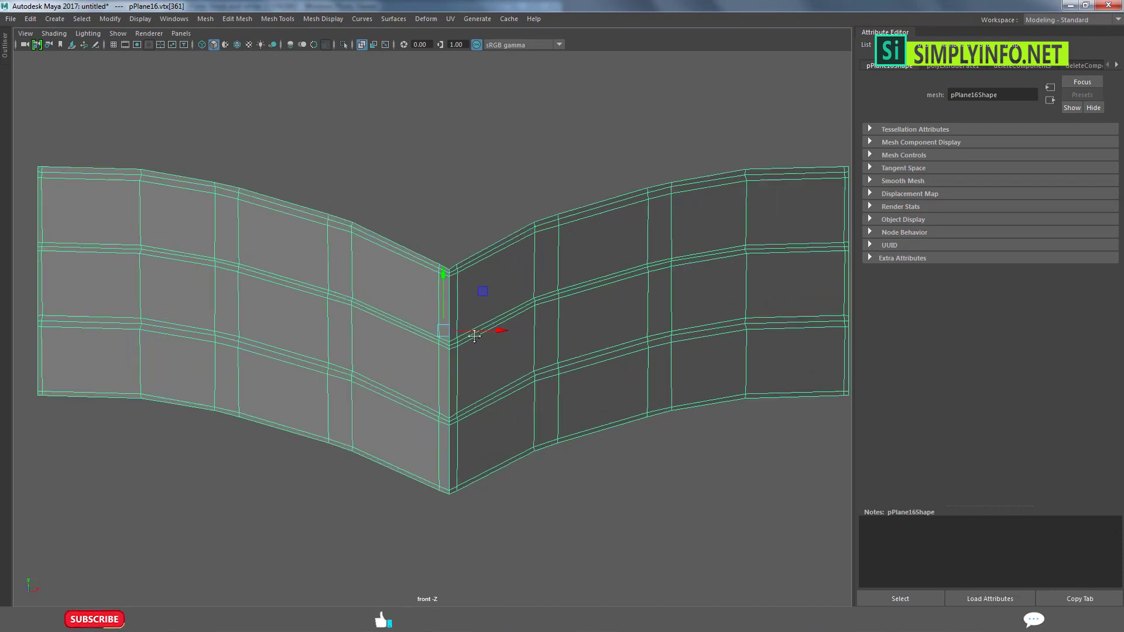
{"action": "middle_click_drag", "start_coordinate": [470, 366], "coordinate": [471, 314], "text": "alt"}
{"action": "scroll", "coordinate": [460, 267], "scroll_direction": "down", "scroll_amount": 4}
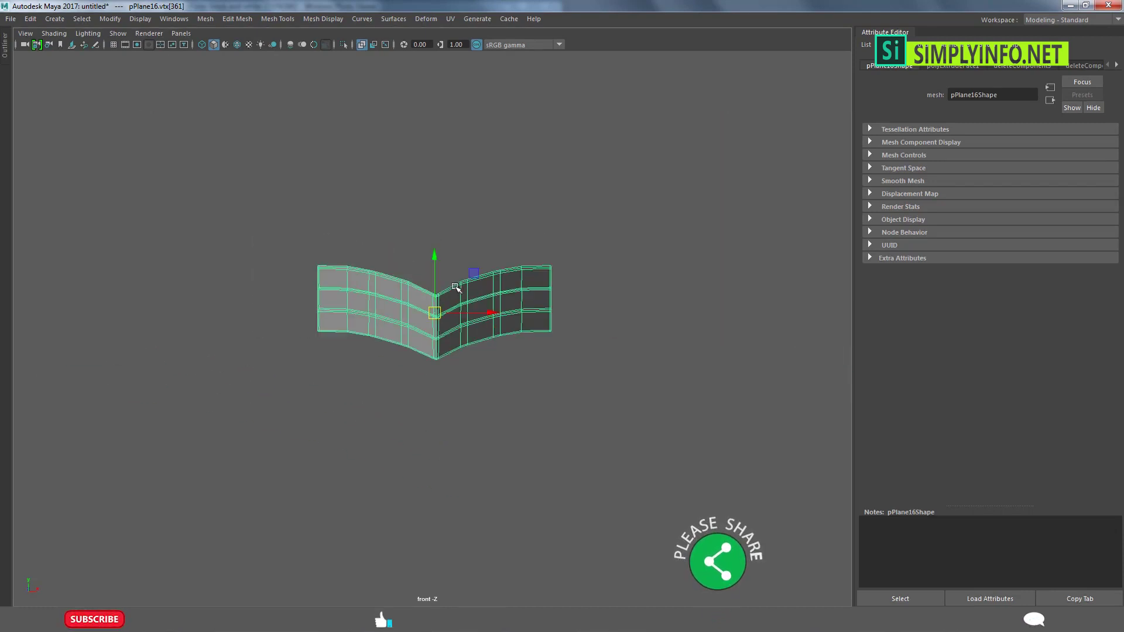
{"action": "scroll", "coordinate": [451, 294], "scroll_direction": "up", "scroll_amount": 1}
{"action": "left_click_drag", "start_coordinate": [439, 243], "coordinate": [439, 353]}
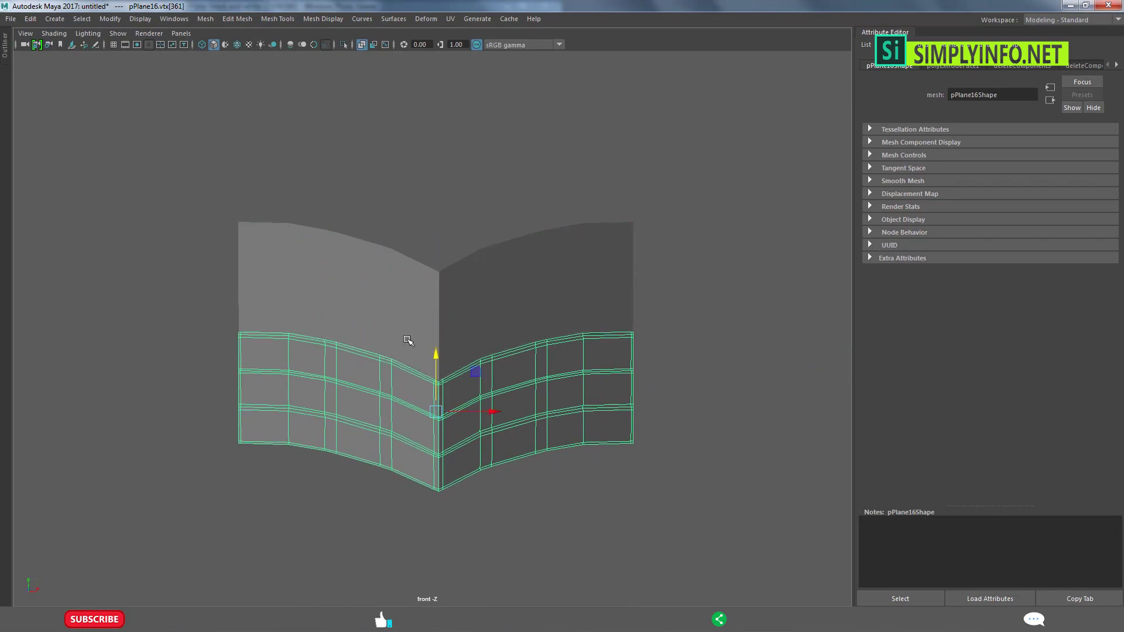
{"action": "key", "text": "ctrl+h"}
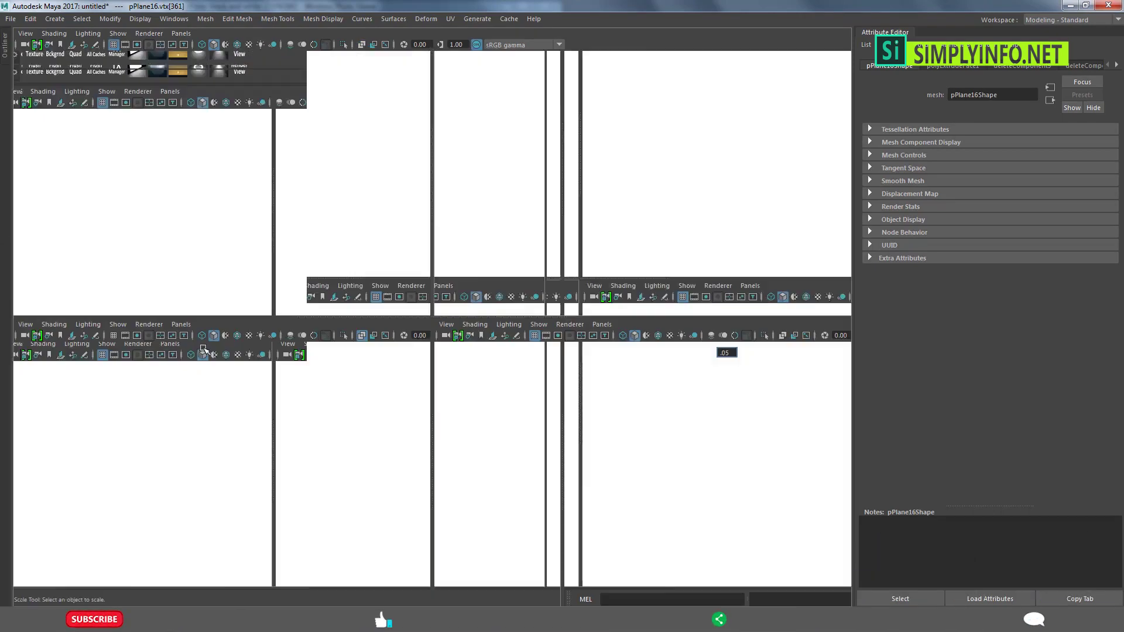
{"action": "scroll", "coordinate": [411, 400], "scroll_direction": "up", "scroll_amount": 4}
Slide the copy down along the reference and turn on Wireframe on Shaded.
{"action": "scroll", "coordinate": [413, 361], "scroll_direction": "up", "scroll_amount": 1}
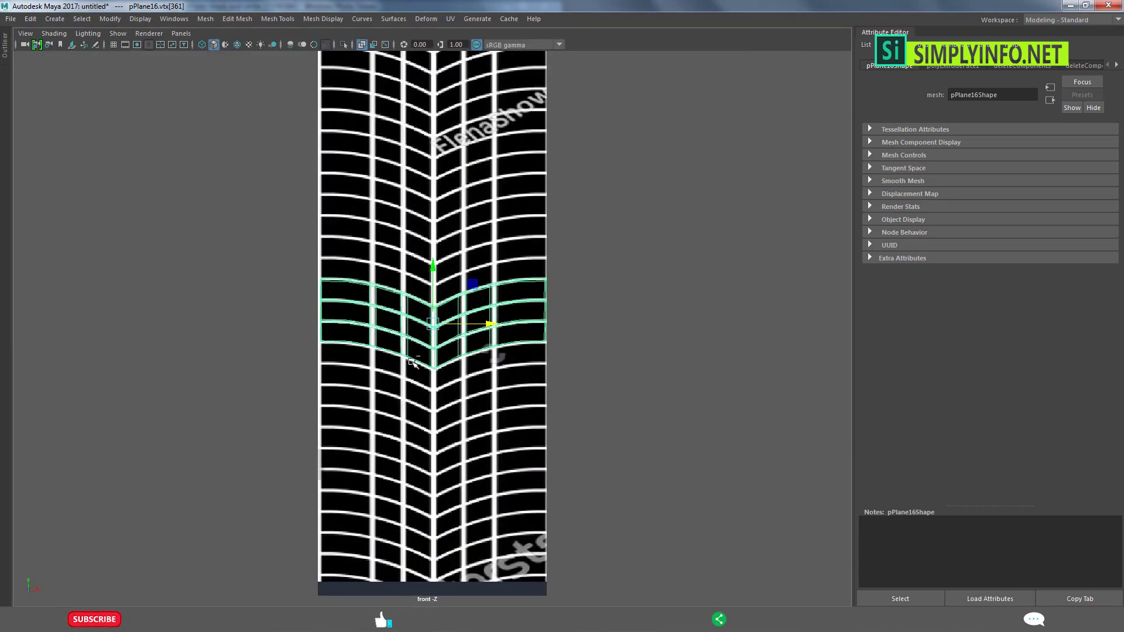
{"action": "left_click_drag", "start_coordinate": [434, 273], "coordinate": [433, 325]}
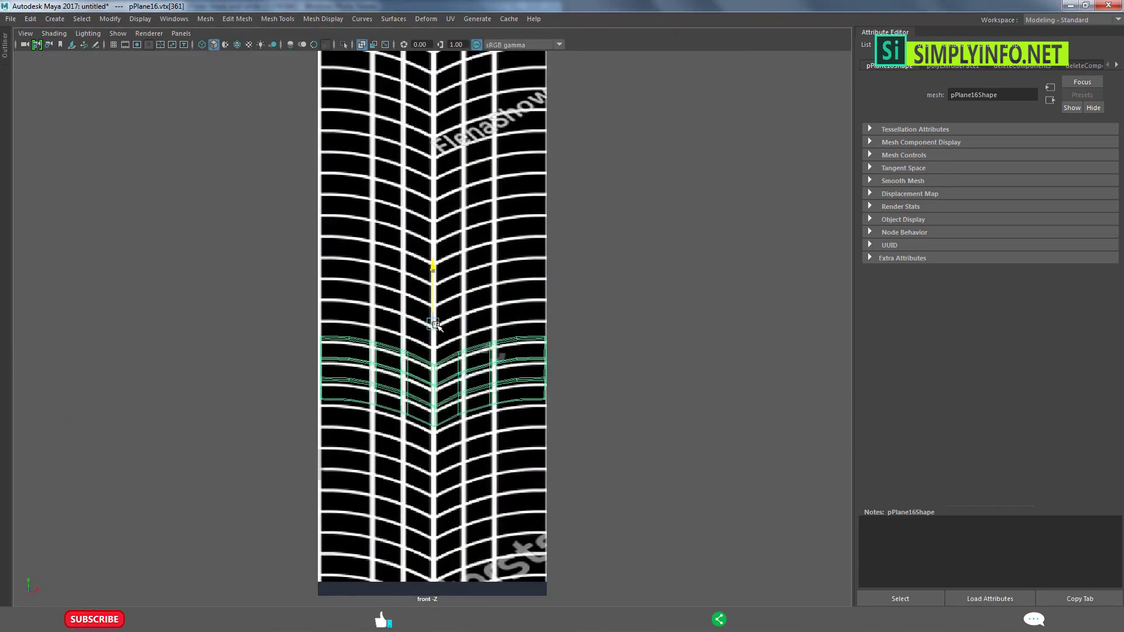
{"action": "scroll", "coordinate": [434, 325], "scroll_direction": "up", "scroll_amount": 2}
{"action": "scroll", "coordinate": [431, 339], "scroll_direction": "up", "scroll_amount": 3}
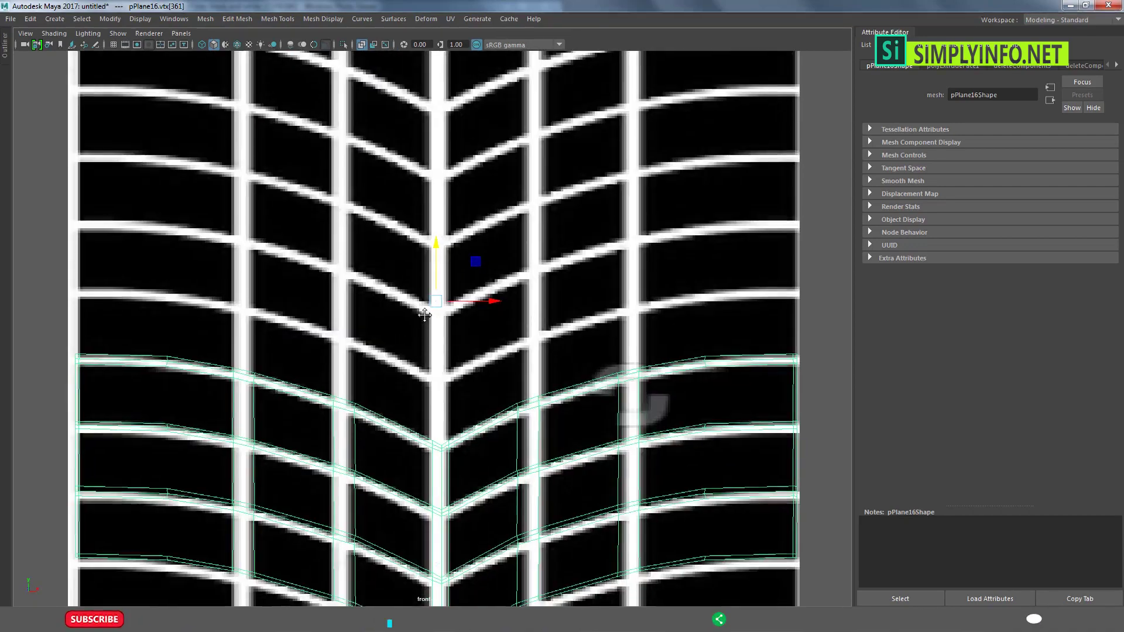
{"action": "scroll", "coordinate": [430, 327], "scroll_direction": "up", "scroll_amount": 1}
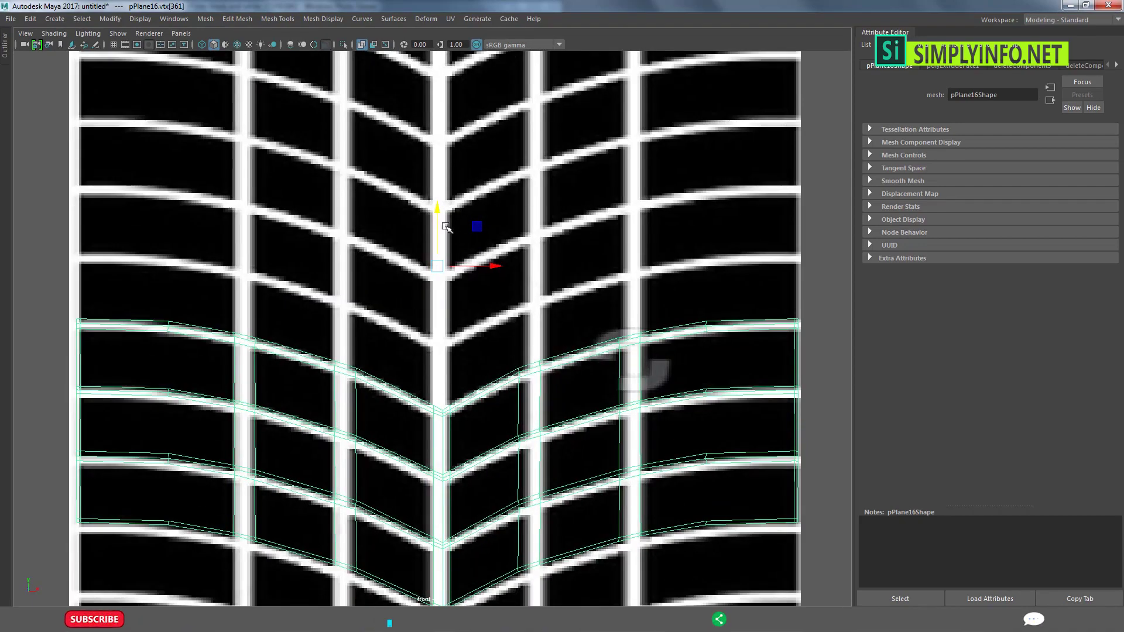
{"action": "left_click", "coordinate": [237, 45]}
{"action": "middle_click_drag", "start_coordinate": [391, 392], "coordinate": [391, 297], "text": "alt"}
{"action": "scroll", "coordinate": [391, 298], "scroll_direction": "up", "scroll_amount": 2}
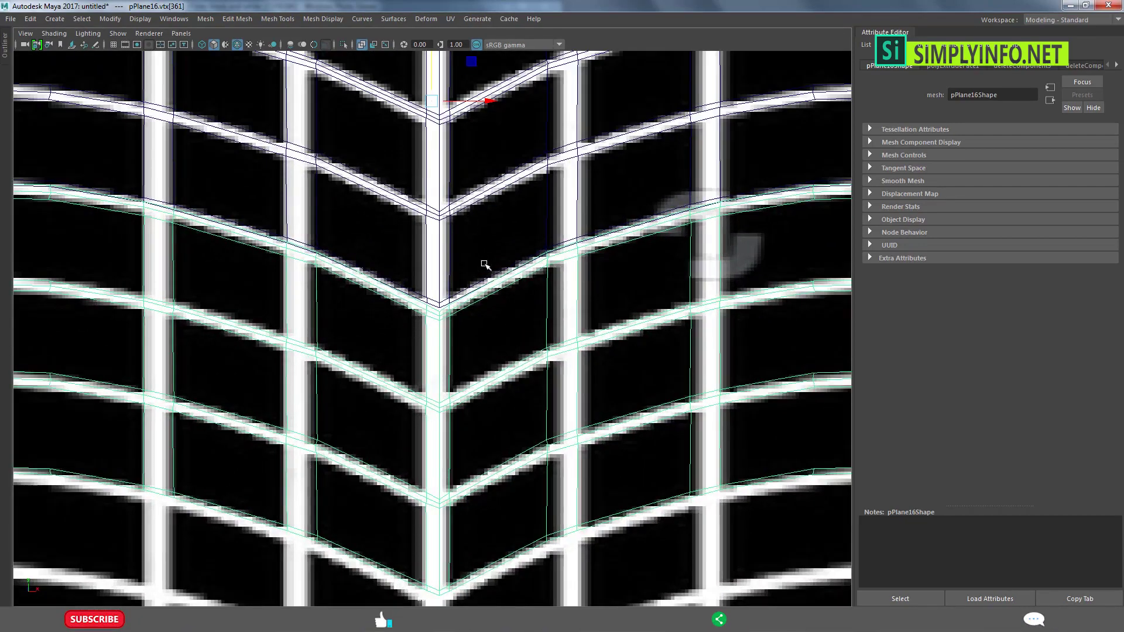
Apply Modify > Center Pivot to the copied segment and constrain it to vertical movement.
{"action": "left_click", "coordinate": [117, 21]}
{"action": "left_click", "coordinate": [122, 104]}
{"action": "left_click", "coordinate": [110, 19]}
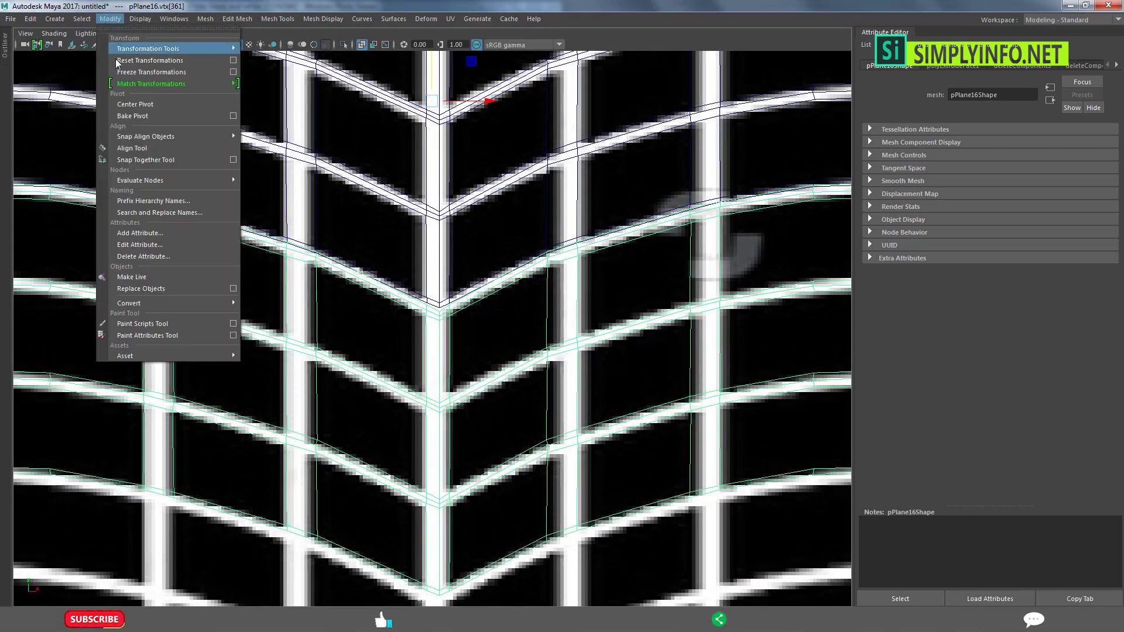
{"action": "left_click", "coordinate": [127, 104]}
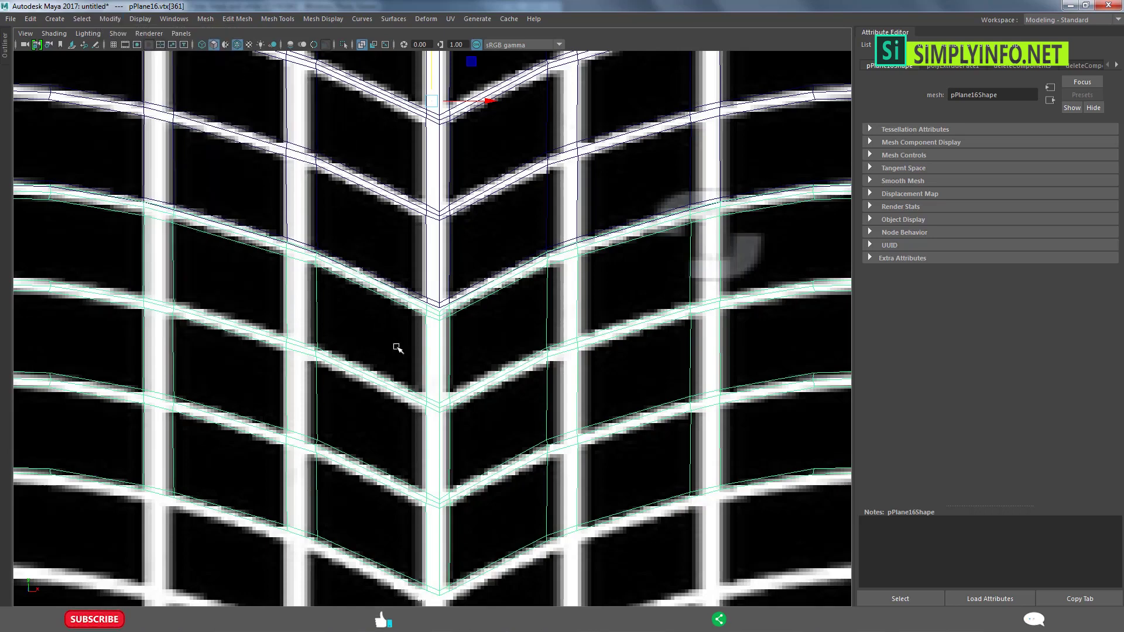
{"action": "scroll", "coordinate": [397, 348], "scroll_direction": "down", "scroll_amount": 10}
{"action": "scroll", "coordinate": [431, 241], "scroll_direction": "up", "scroll_amount": 2}
{"action": "scroll", "coordinate": [432, 241], "scroll_direction": "up", "scroll_amount": 2}
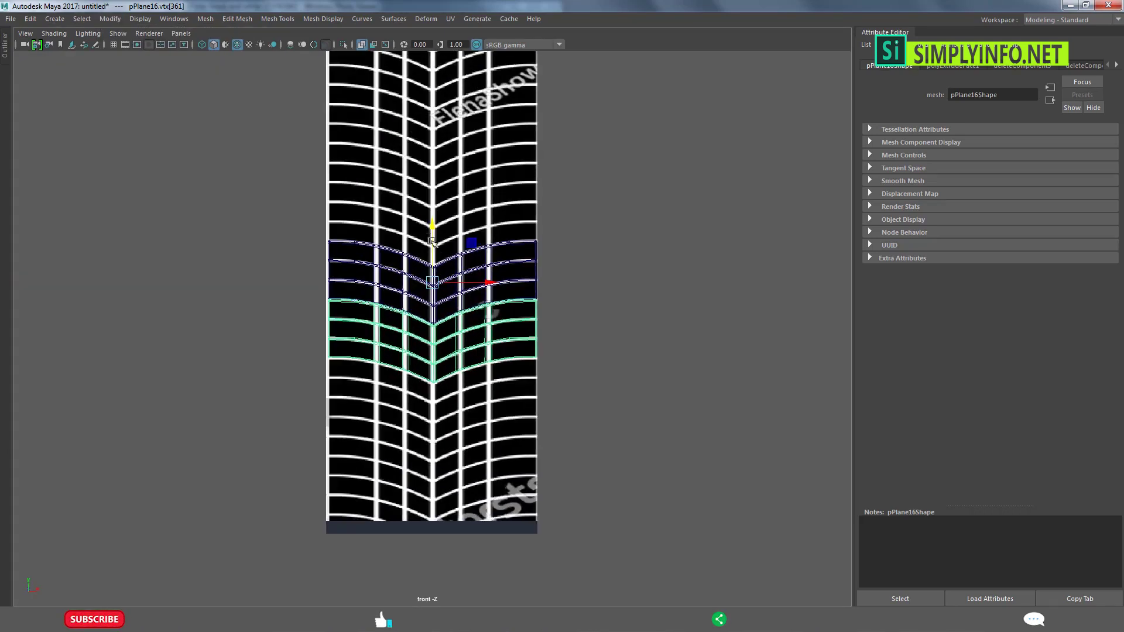
{"action": "left_click", "coordinate": [430, 225]}
Orbit the strip in the perspective view to check its alignment.
{"action": "key", "text": "space"}
{"action": "key", "text": "space"}
{"action": "left_click_drag", "start_coordinate": [596, 311], "coordinate": [481, 316], "text": "alt"}
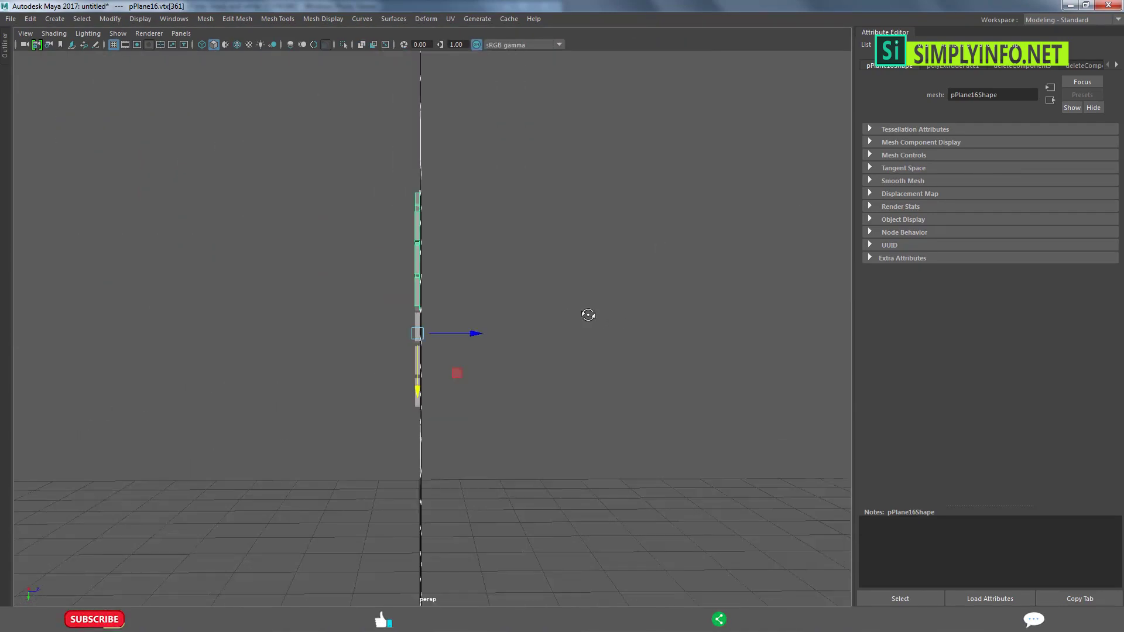
{"action": "left_click_drag", "start_coordinate": [588, 315], "coordinate": [73, 174], "text": "alt"}
{"action": "key", "text": "ctrl+space"}
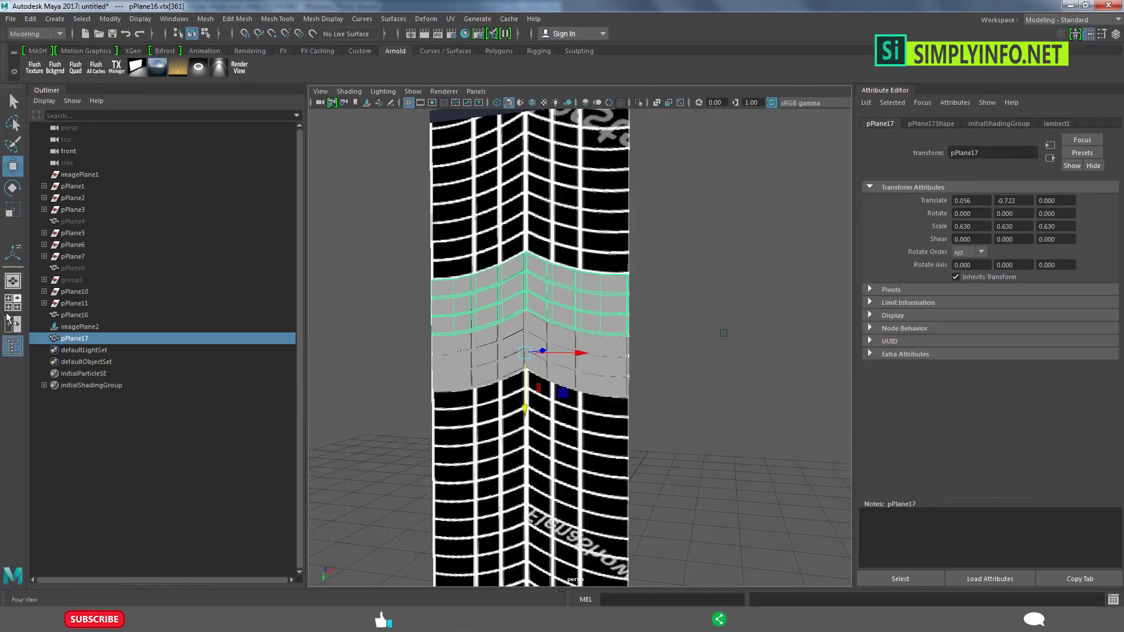
Reset the Move tool to its defaults and return to a full-screen front view.
{"action": "double_click", "coordinate": [8, 168]}
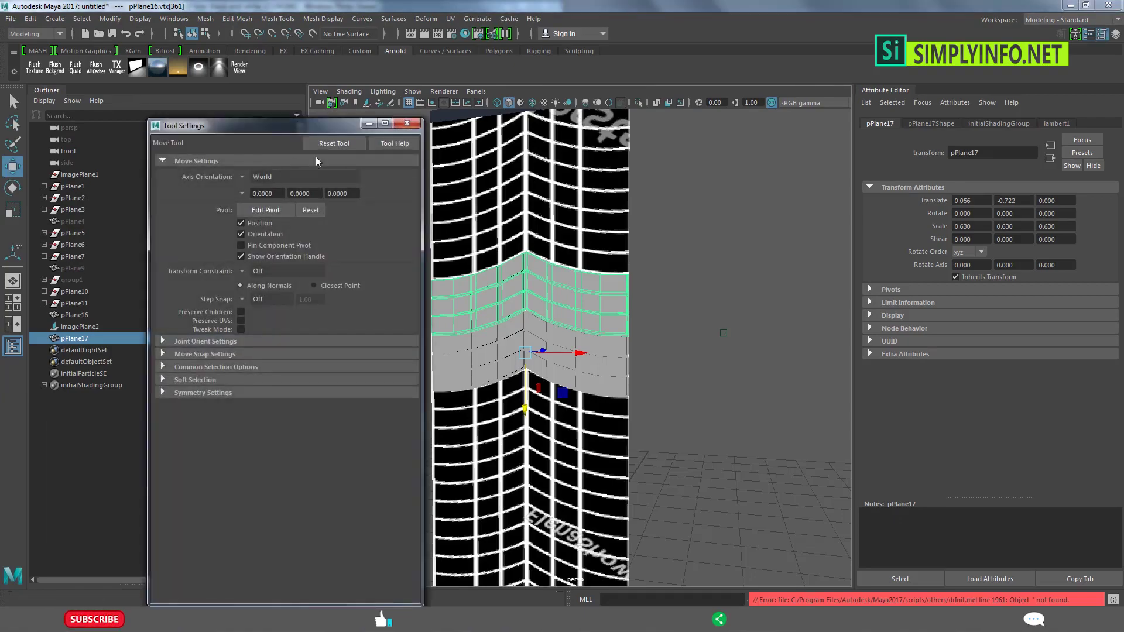
{"action": "left_click", "coordinate": [325, 140]}
{"action": "left_click", "coordinate": [369, 124]}
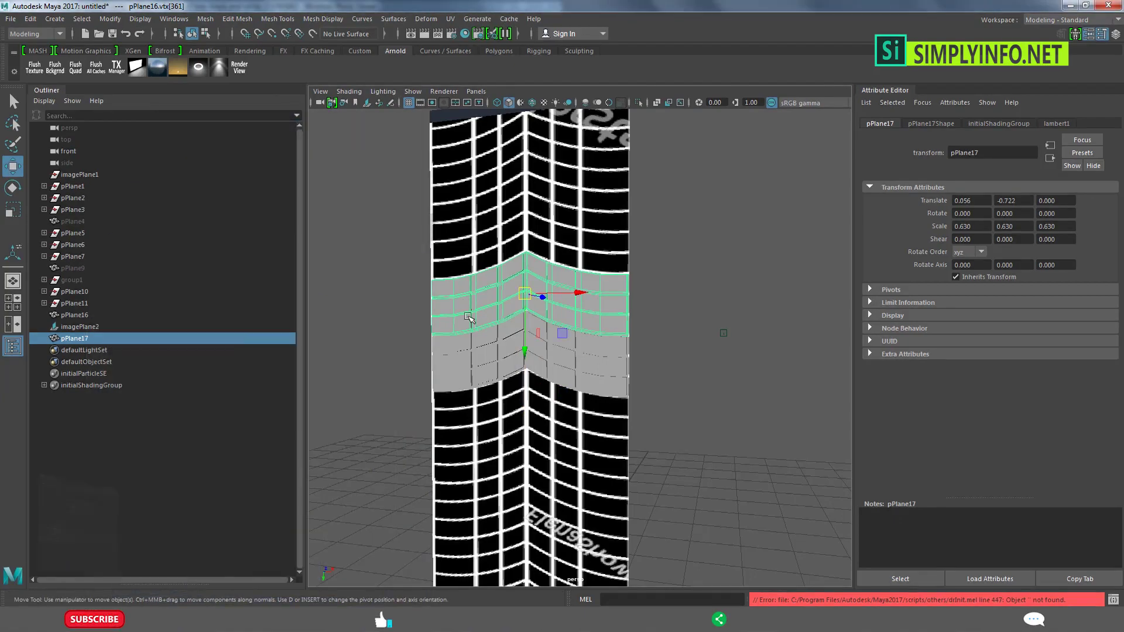
{"action": "key", "text": "space"}
{"action": "key", "text": "space"}
{"action": "scroll", "coordinate": [320, 391], "scroll_direction": "up", "scroll_amount": 5}
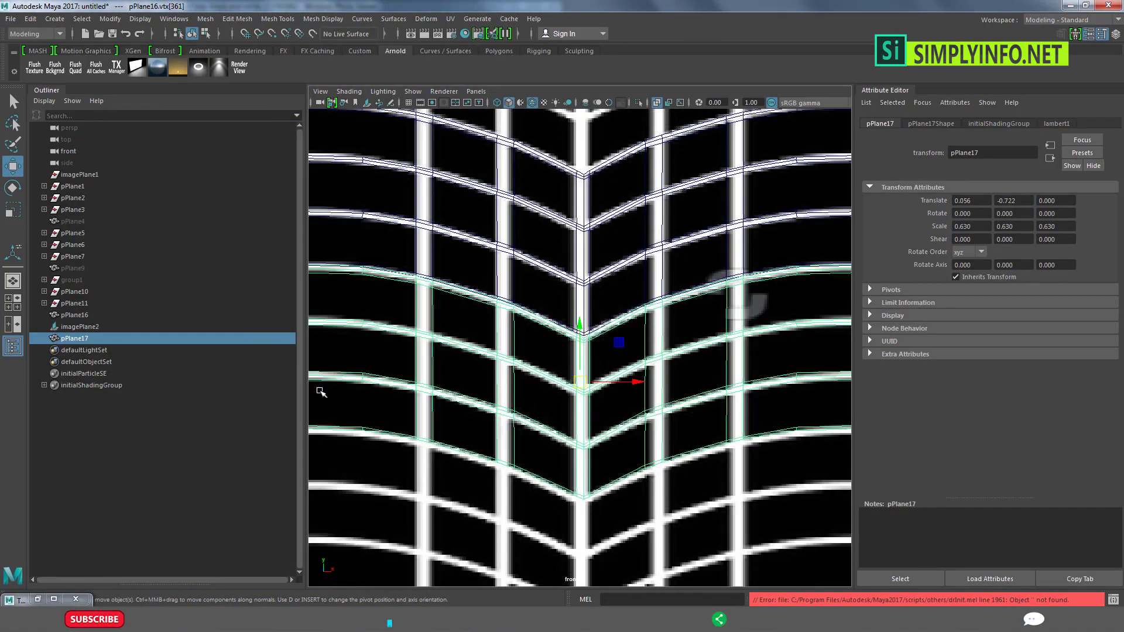
{"action": "key", "text": "ctrl+space"}
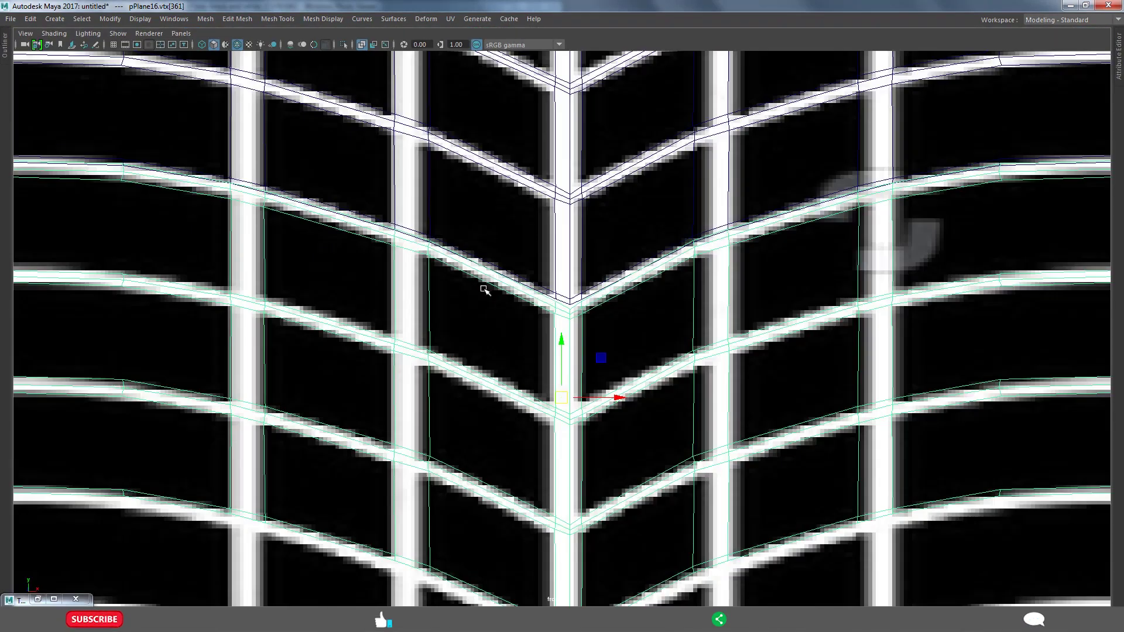
Nudge the copy on Y so it meets the segment above on the reference.
{"action": "scroll", "coordinate": [527, 310], "scroll_direction": "down", "scroll_amount": 5}
{"action": "scroll", "coordinate": [577, 334], "scroll_direction": "up", "scroll_amount": 2}
{"action": "scroll", "coordinate": [576, 335], "scroll_direction": "up", "scroll_amount": 3}
{"action": "scroll", "coordinate": [577, 335], "scroll_direction": "up", "scroll_amount": 2}
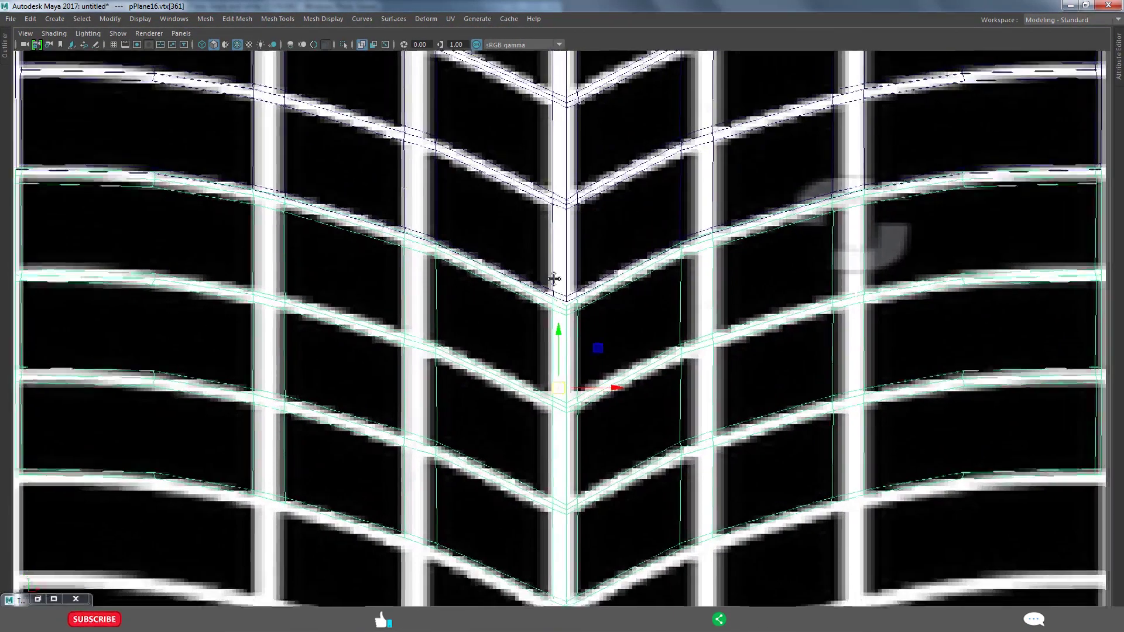
{"action": "left_click_drag", "start_coordinate": [530, 258], "coordinate": [532, 259]}
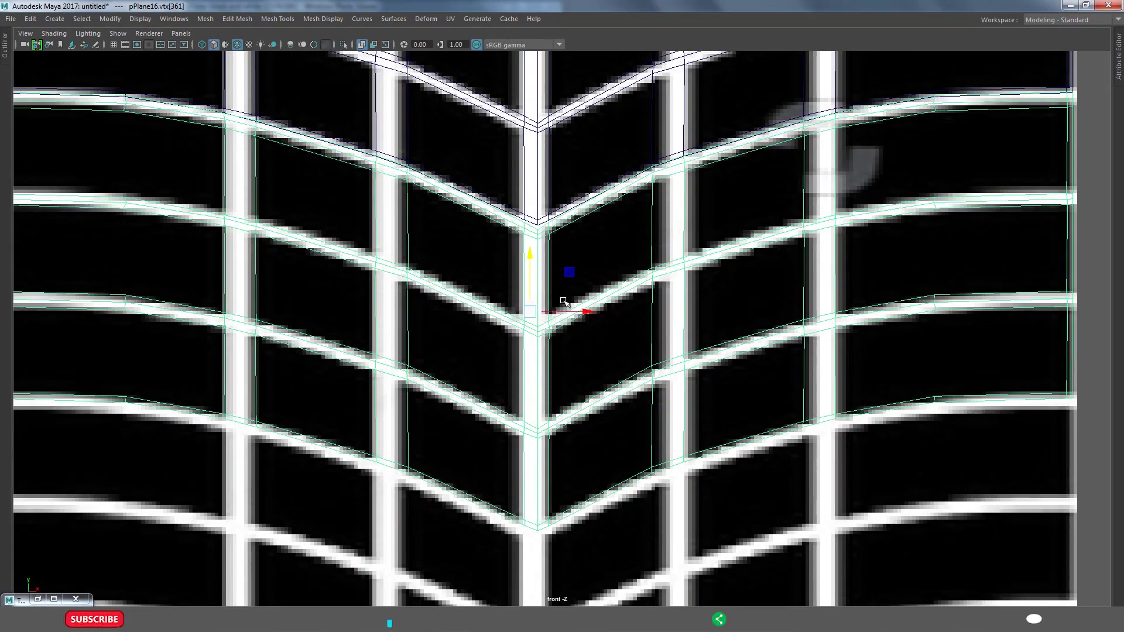
{"action": "scroll", "coordinate": [563, 301], "scroll_direction": "down", "scroll_amount": 2}
{"action": "scroll", "coordinate": [547, 311], "scroll_direction": "down", "scroll_amount": 3}
{"action": "scroll", "coordinate": [570, 314], "scroll_direction": "up", "scroll_amount": 1}
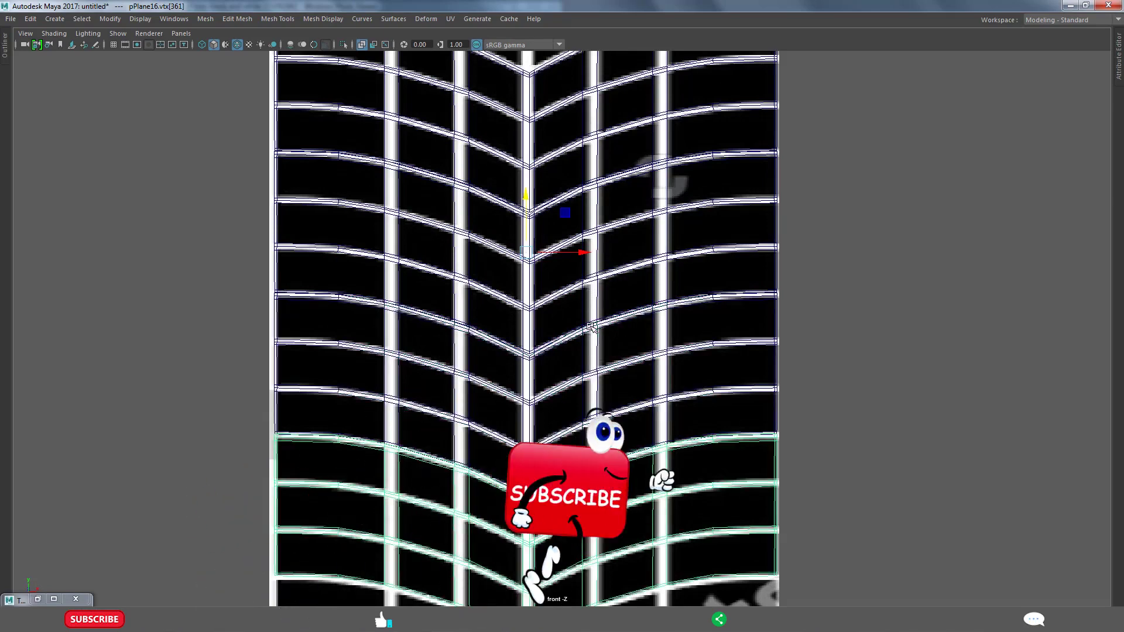
{"action": "scroll", "coordinate": [591, 326], "scroll_direction": "down", "scroll_amount": 3}
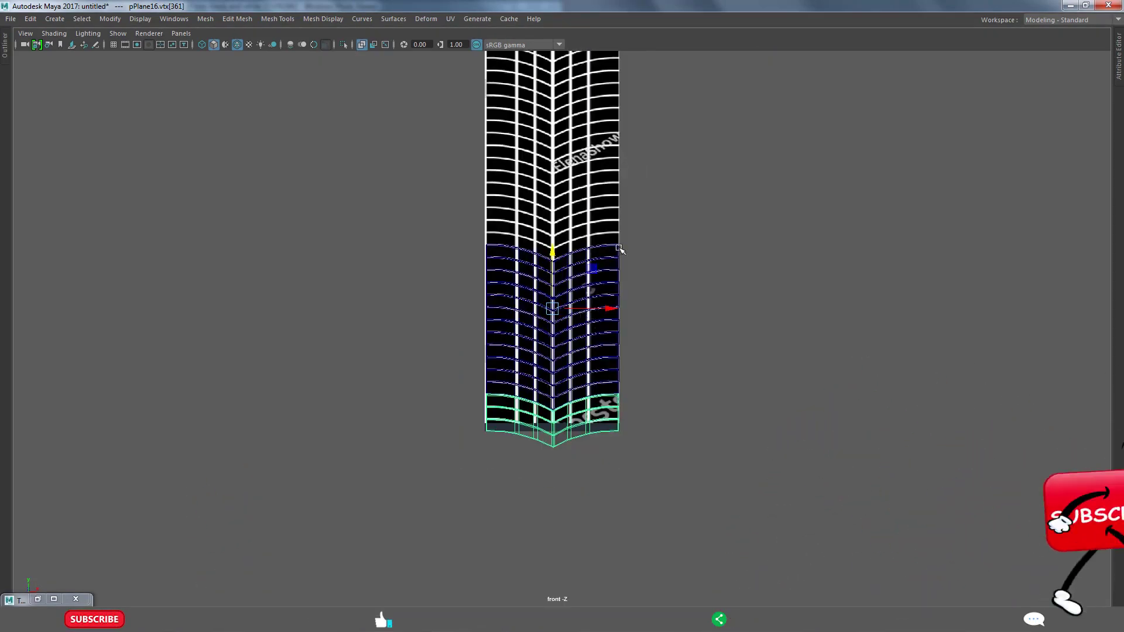
{"action": "scroll", "coordinate": [609, 261], "scroll_direction": "up", "scroll_amount": 1}
{"action": "scroll", "coordinate": [567, 292], "scroll_direction": "up", "scroll_amount": 1}
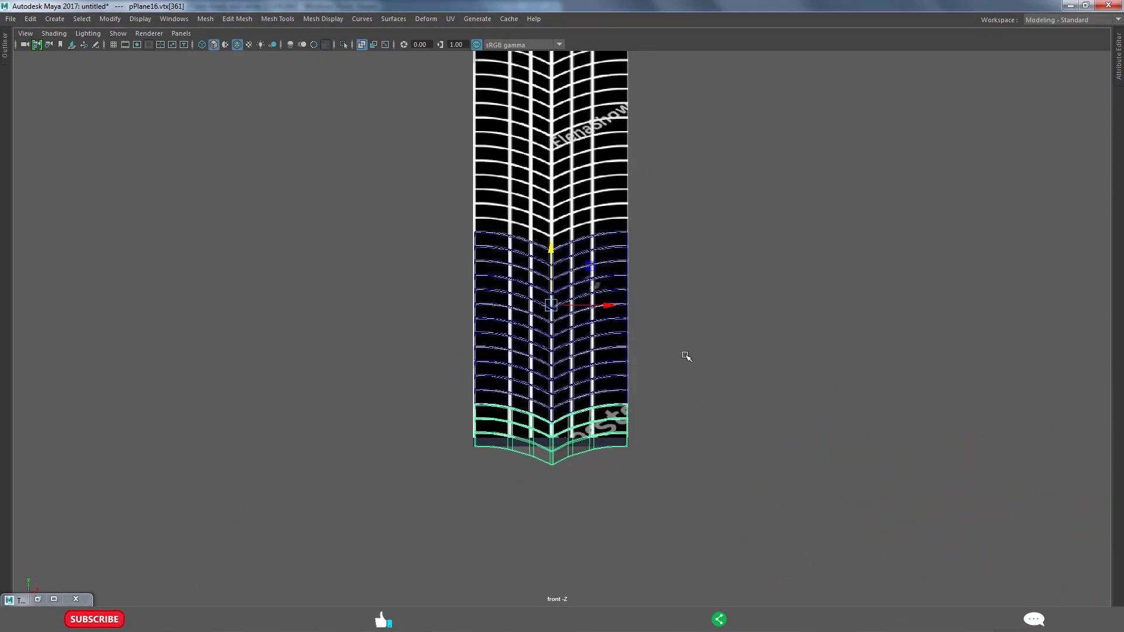
{"action": "scroll", "coordinate": [637, 333], "scroll_direction": "down", "scroll_amount": 1}
{"action": "scroll", "coordinate": [629, 324], "scroll_direction": "down", "scroll_amount": 2}
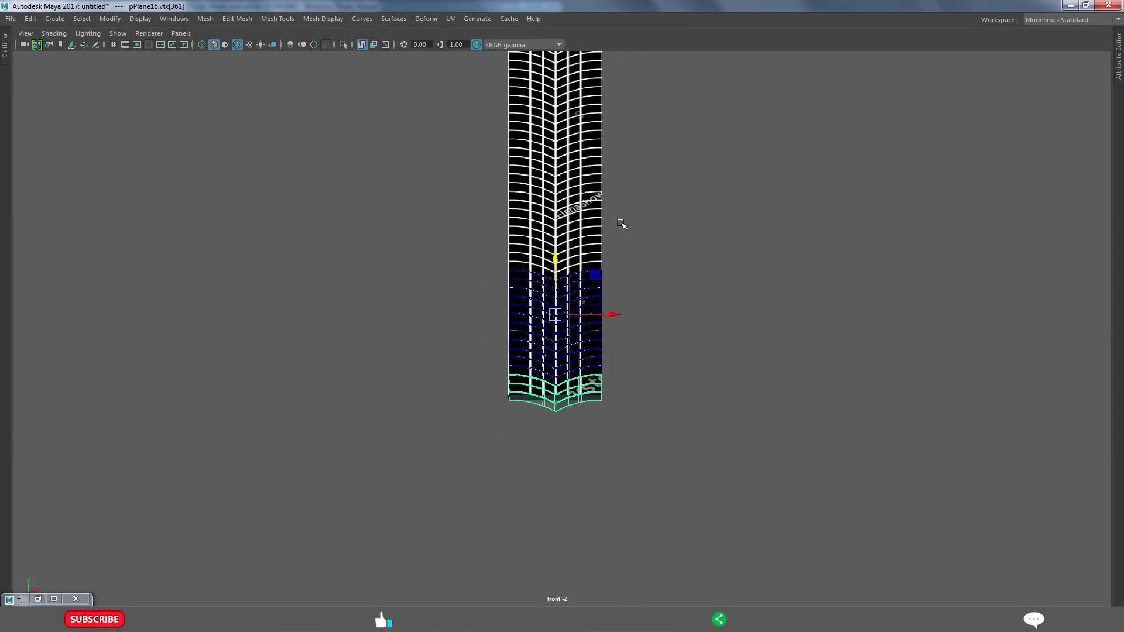
{"action": "middle_click_drag", "start_coordinate": [623, 371], "coordinate": [628, 359], "text": "alt"}
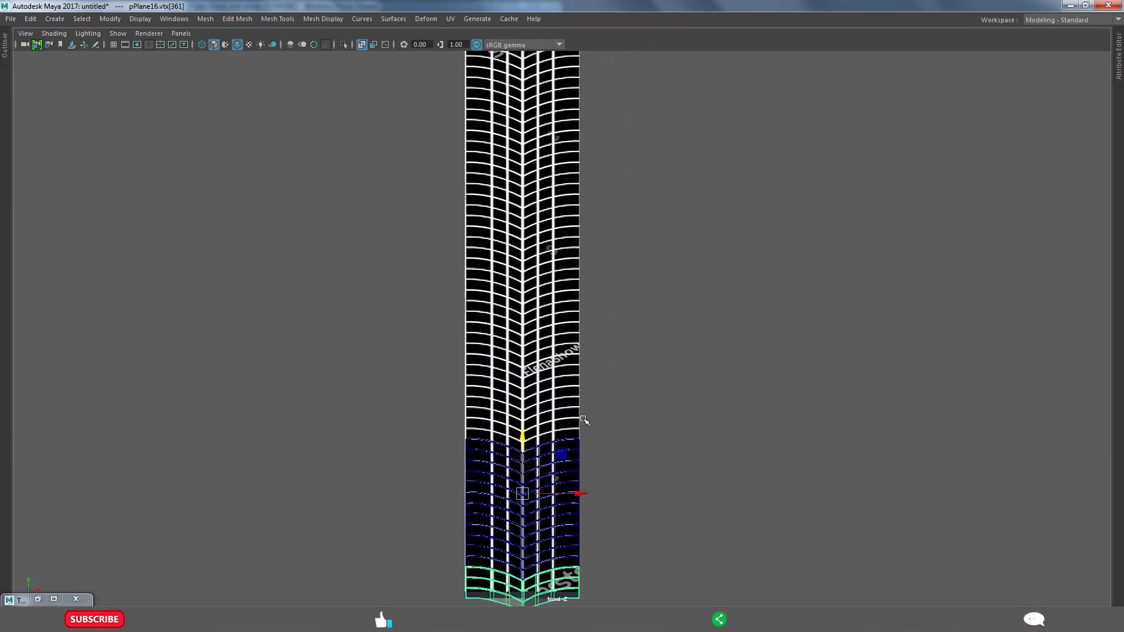
{"action": "key", "text": "space"}
{"action": "key", "text": "space"}
{"action": "scroll", "coordinate": [660, 279], "scroll_direction": "down", "scroll_amount": 2}
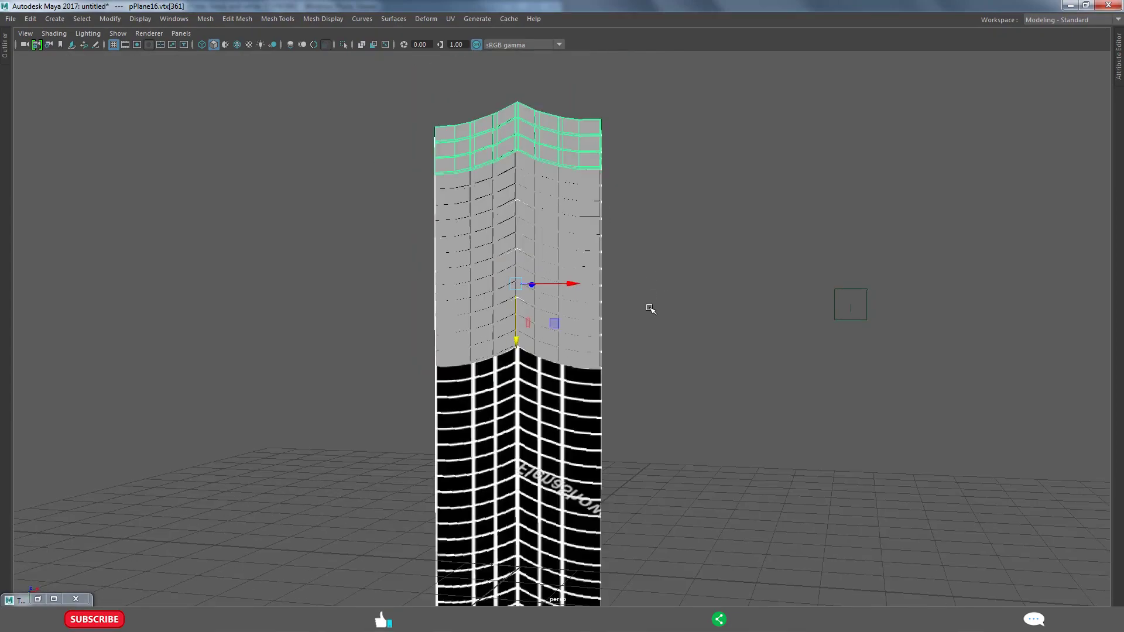
{"action": "scroll", "coordinate": [647, 309], "scroll_direction": "down", "scroll_amount": 3}
{"action": "scroll", "coordinate": [594, 310], "scroll_direction": "up", "scroll_amount": 2}
{"action": "scroll", "coordinate": [677, 309], "scroll_direction": "up", "scroll_amount": 3}
{"action": "mouse_move", "coordinate": [563, 272]}
{"action": "left_mouse_down", "text": "alt"}
{"action": "mouse_move", "coordinate": [547, 290]}
{"action": "mouse_move", "coordinate": [609, 343]}
{"action": "mouse_move", "coordinate": [556, 351]}
{"action": "mouse_move", "coordinate": [602, 350]}
{"action": "mouse_move", "coordinate": [632, 326]}
{"action": "mouse_move", "coordinate": [539, 326]}
{"action": "mouse_move", "coordinate": [545, 318]}
{"action": "left_mouse_up", "text": "alt"}
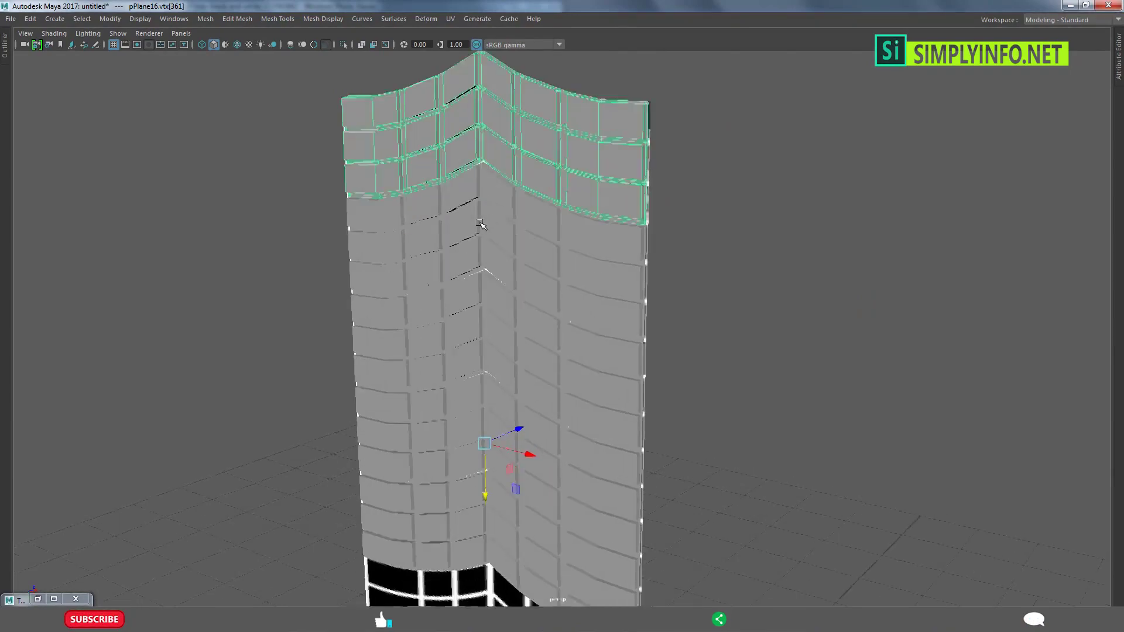
{"action": "scroll", "coordinate": [544, 196], "scroll_direction": "up", "scroll_amount": 3}
{"action": "mouse_move", "coordinate": [544, 195]}
{"action": "left_mouse_down", "text": "alt"}
{"action": "mouse_move", "coordinate": [545, 278]}
{"action": "mouse_move", "coordinate": [506, 264]}
{"action": "mouse_move", "coordinate": [574, 258]}
{"action": "mouse_move", "coordinate": [589, 262]}
{"action": "mouse_move", "coordinate": [521, 271]}
{"action": "mouse_move", "coordinate": [592, 268]}
{"action": "mouse_move", "coordinate": [512, 260]}
{"action": "mouse_move", "coordinate": [519, 233]}
{"action": "mouse_move", "coordinate": [391, 314]}
{"action": "mouse_move", "coordinate": [433, 220]}
{"action": "left_mouse_up", "text": "alt"}
{"action": "scroll", "coordinate": [487, 228], "scroll_direction": "up", "scroll_amount": 2}
{"action": "scroll", "coordinate": [483, 236], "scroll_direction": "up", "scroll_amount": 2}
{"action": "scroll", "coordinate": [483, 236], "scroll_direction": "down", "scroll_amount": 3}
Dismiss the polygon marking menu, isolate the selected chevron section, and orbit around it.
{"action": "right_click_drag", "start_coordinate": [432, 220], "coordinate": [433, 257], "text": "shift"}
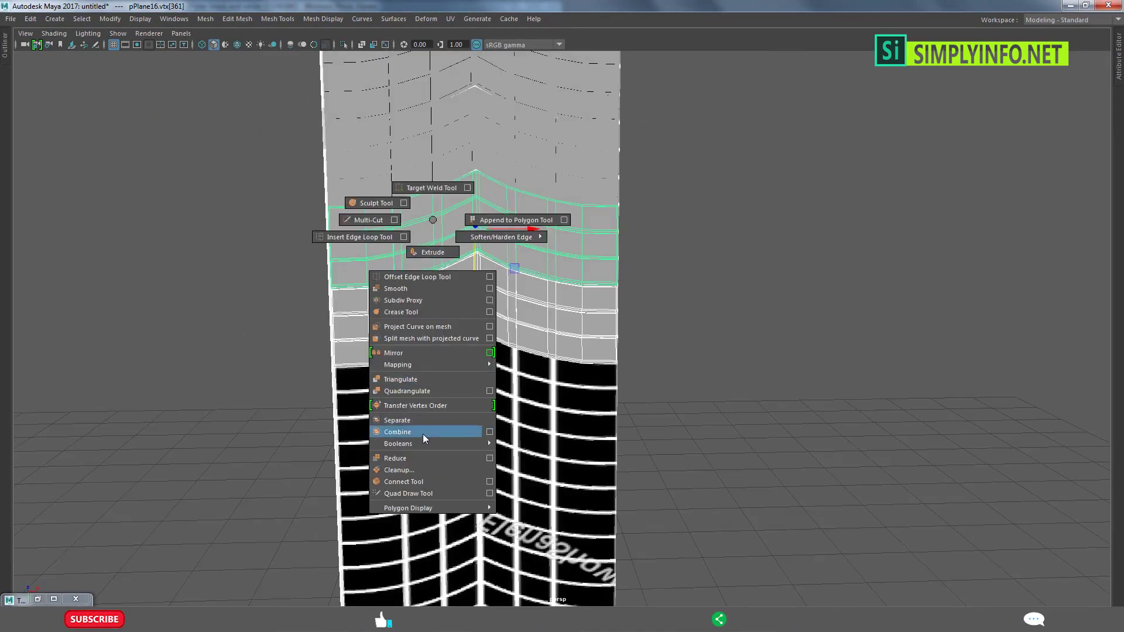
{"action": "right_click_drag", "start_coordinate": [422, 433], "coordinate": [427, 299]}
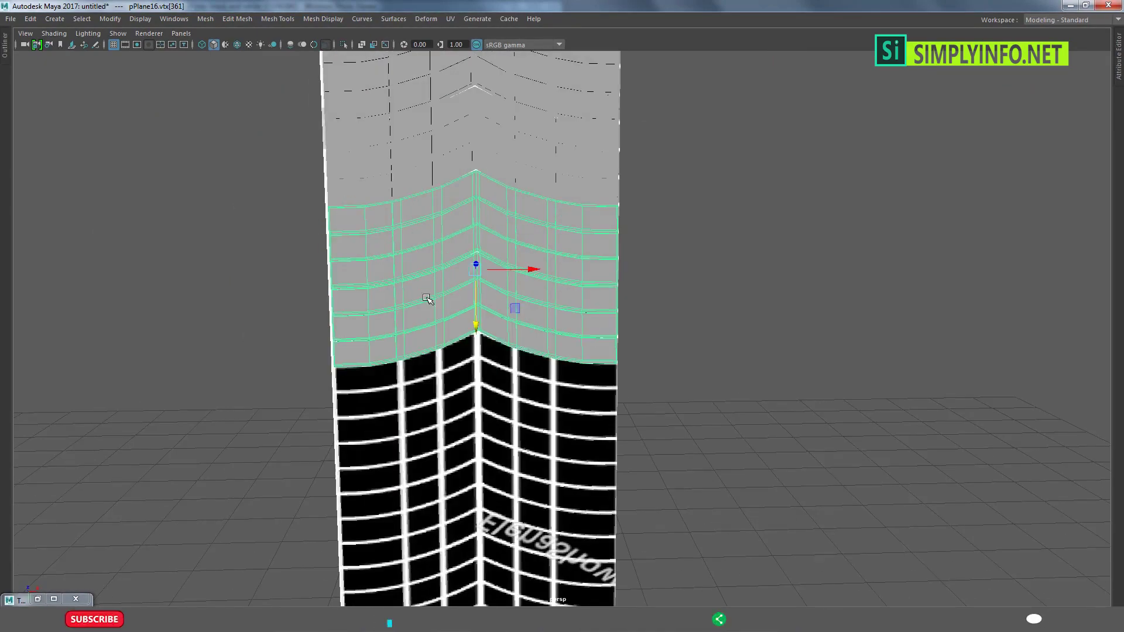
{"action": "left_click_drag", "start_coordinate": [427, 299], "coordinate": [490, 101], "text": "alt"}
{"action": "left_click_drag", "start_coordinate": [395, 120], "coordinate": [370, 52], "text": "alt"}
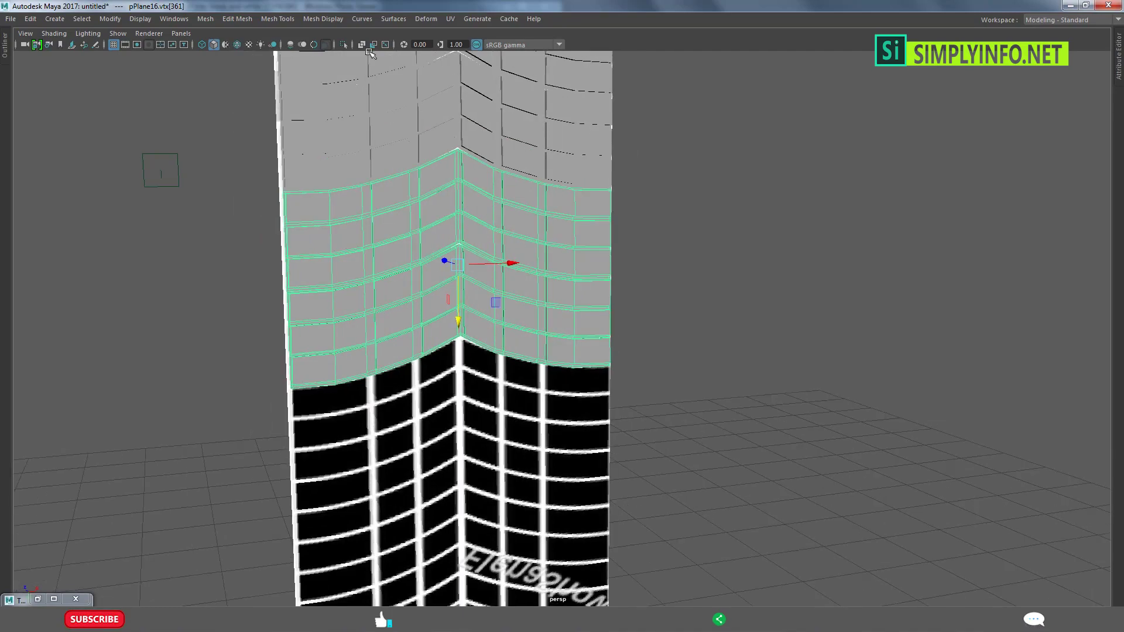
{"action": "left_click", "coordinate": [343, 44]}
{"action": "left_click_drag", "start_coordinate": [409, 234], "coordinate": [486, 257], "text": "alt"}
Maximize the front view and isolate the chevron section in it.
{"action": "key", "text": "space"}
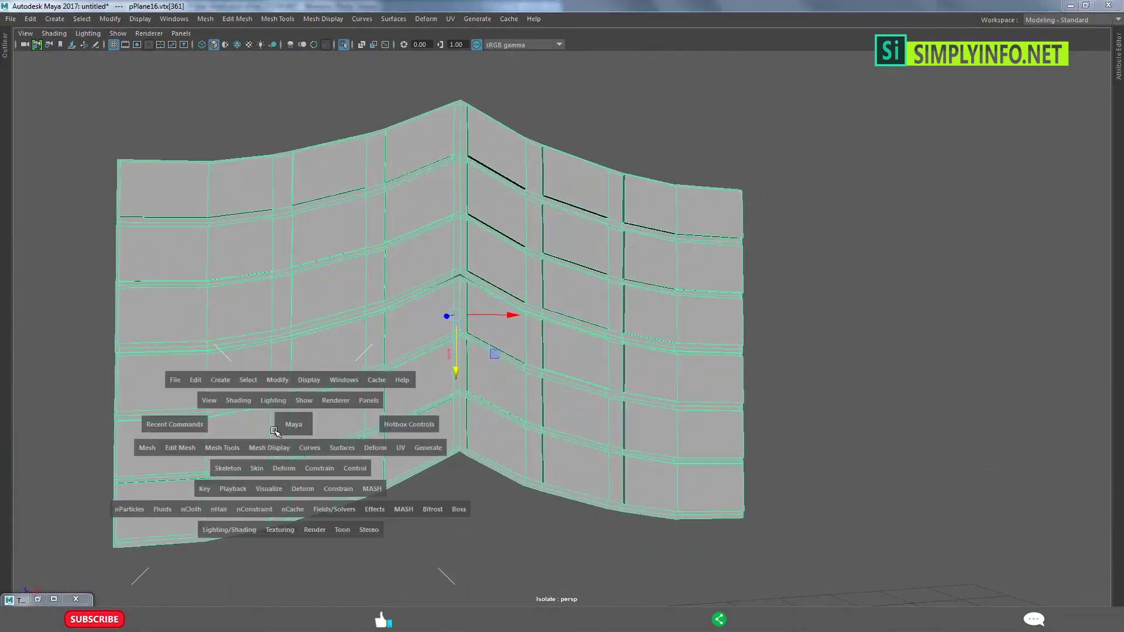
{"action": "key", "text": "space"}
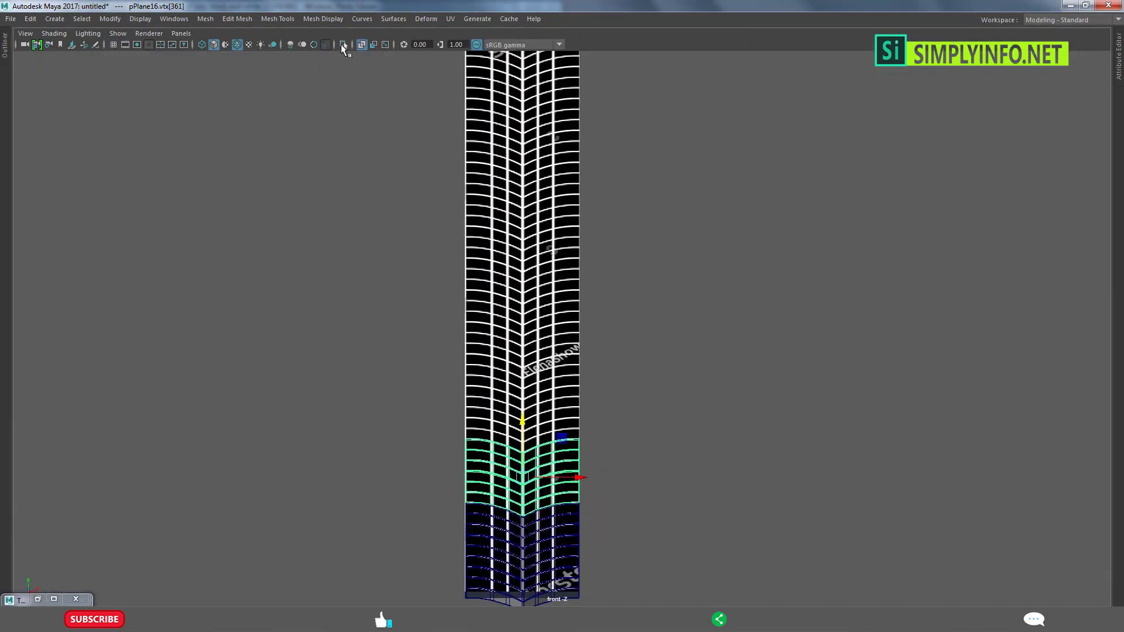
{"action": "left_click", "coordinate": [343, 45]}
{"action": "scroll", "coordinate": [464, 321], "scroll_direction": "up", "scroll_amount": 3}
{"action": "middle_click_drag", "start_coordinate": [502, 389], "coordinate": [470, 407], "text": "alt"}
Zoom in close on the V-shaped seam between the combined segments.
{"action": "scroll", "coordinate": [470, 406], "scroll_direction": "up", "scroll_amount": 3}
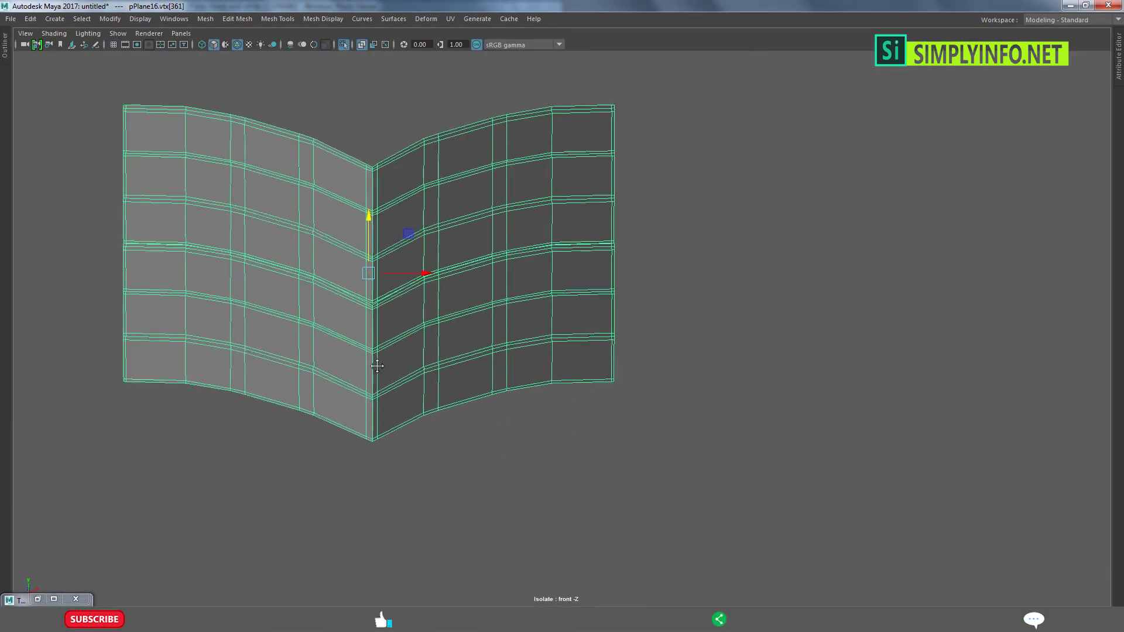
{"action": "scroll", "coordinate": [398, 366], "scroll_direction": "up", "scroll_amount": 2}
{"action": "scroll", "coordinate": [404, 367], "scroll_direction": "up", "scroll_amount": 3}
{"action": "mouse_move", "coordinate": [396, 367]}
{"action": "middle_mouse_down", "text": "alt"}
{"action": "mouse_move", "coordinate": [471, 367]}
{"action": "mouse_move", "coordinate": [498, 351]}
{"action": "middle_mouse_up", "text": "alt"}
{"action": "scroll", "coordinate": [462, 360], "scroll_direction": "up", "scroll_amount": 2}
{"action": "right_click_drag", "start_coordinate": [490, 336], "coordinate": [448, 325]}
{"action": "scroll", "coordinate": [456, 323], "scroll_direction": "up", "scroll_amount": 2}
{"action": "scroll", "coordinate": [446, 328], "scroll_direction": "up", "scroll_amount": 2}
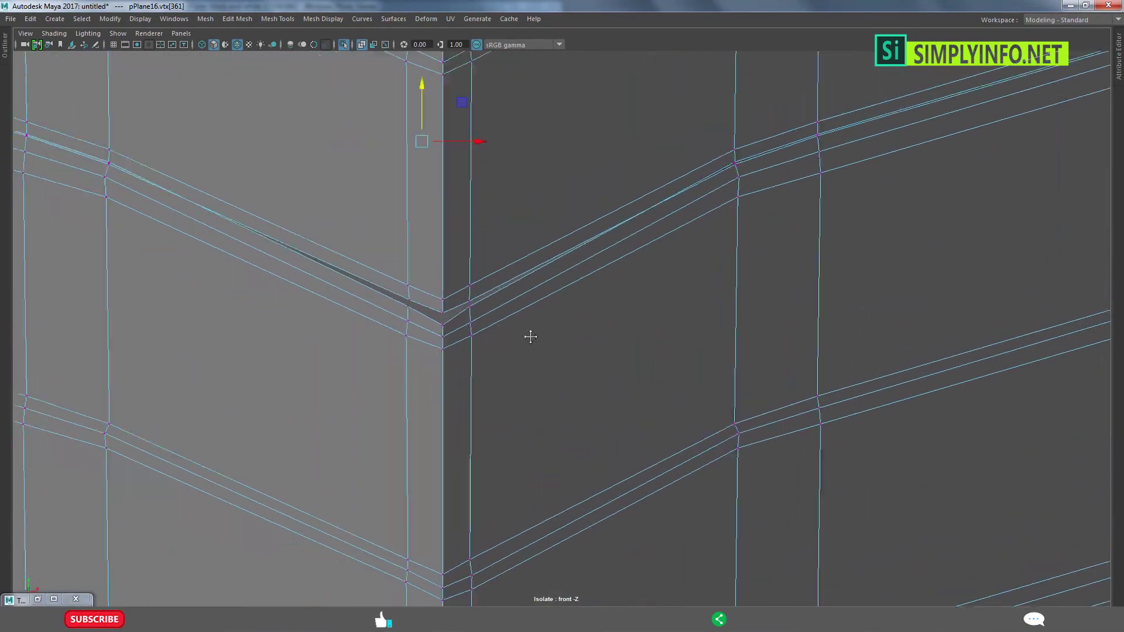
{"action": "scroll", "coordinate": [490, 338], "scroll_direction": "up", "scroll_amount": 2}
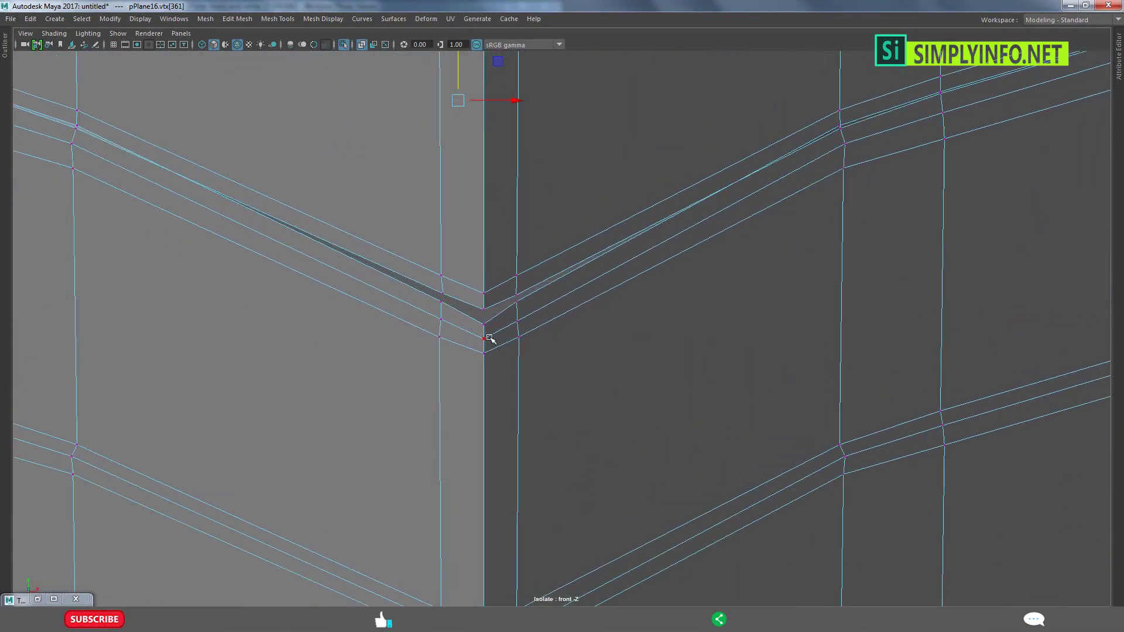
Target-weld the first two doubled seam vertex pairs so the sliver faces close up.
{"action": "left_click", "coordinate": [515, 297]}
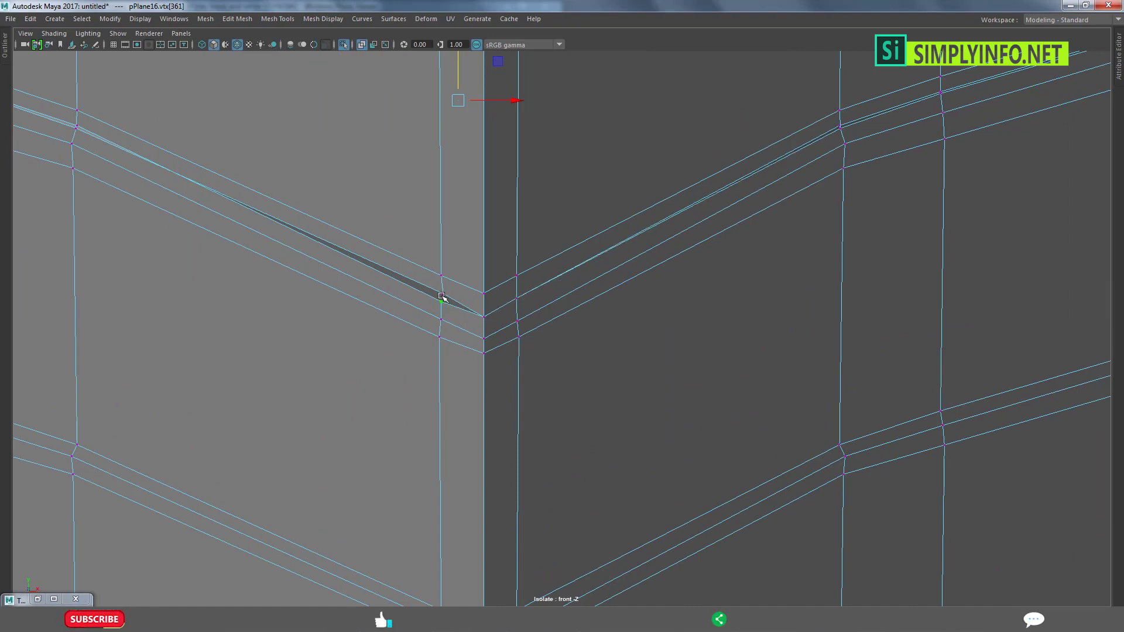
{"action": "left_click", "coordinate": [445, 294]}
{"action": "mouse_move", "coordinate": [478, 243]}
{"action": "middle_mouse_down", "text": "alt"}
{"action": "mouse_move", "coordinate": [713, 363]}
{"action": "mouse_move", "coordinate": [417, 231]}
{"action": "middle_mouse_up", "text": "alt"}
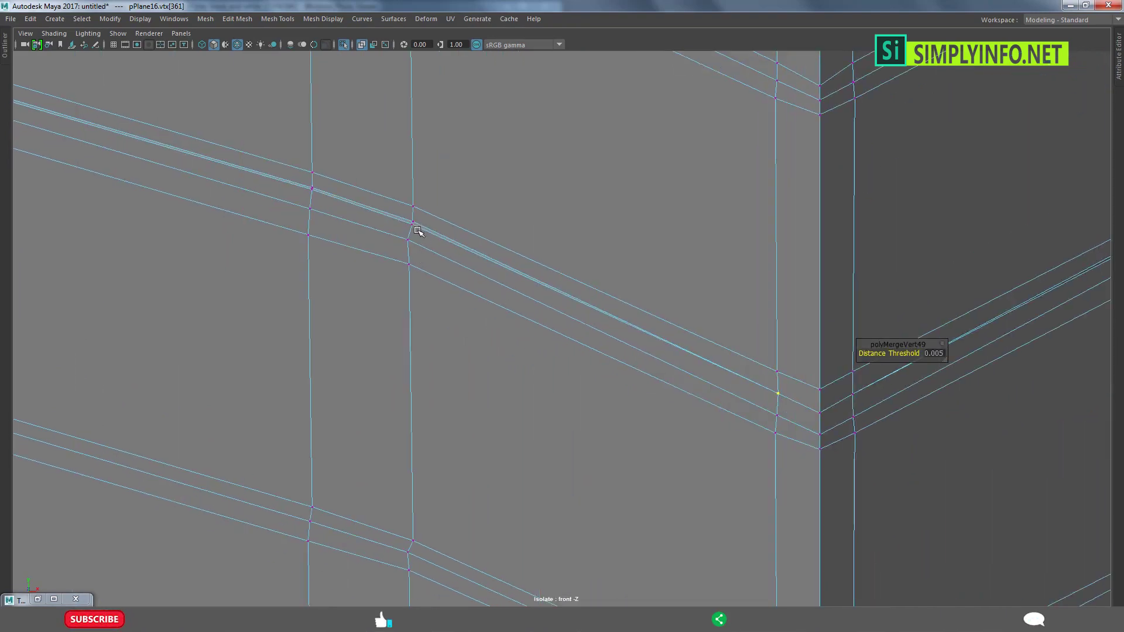
{"action": "left_click_drag", "start_coordinate": [418, 230], "coordinate": [412, 223]}
{"action": "scroll", "coordinate": [315, 208], "scroll_direction": "down", "scroll_amount": 5}
{"action": "scroll", "coordinate": [394, 248], "scroll_direction": "up", "scroll_amount": 2}
{"action": "scroll", "coordinate": [394, 261], "scroll_direction": "up", "scroll_amount": 2}
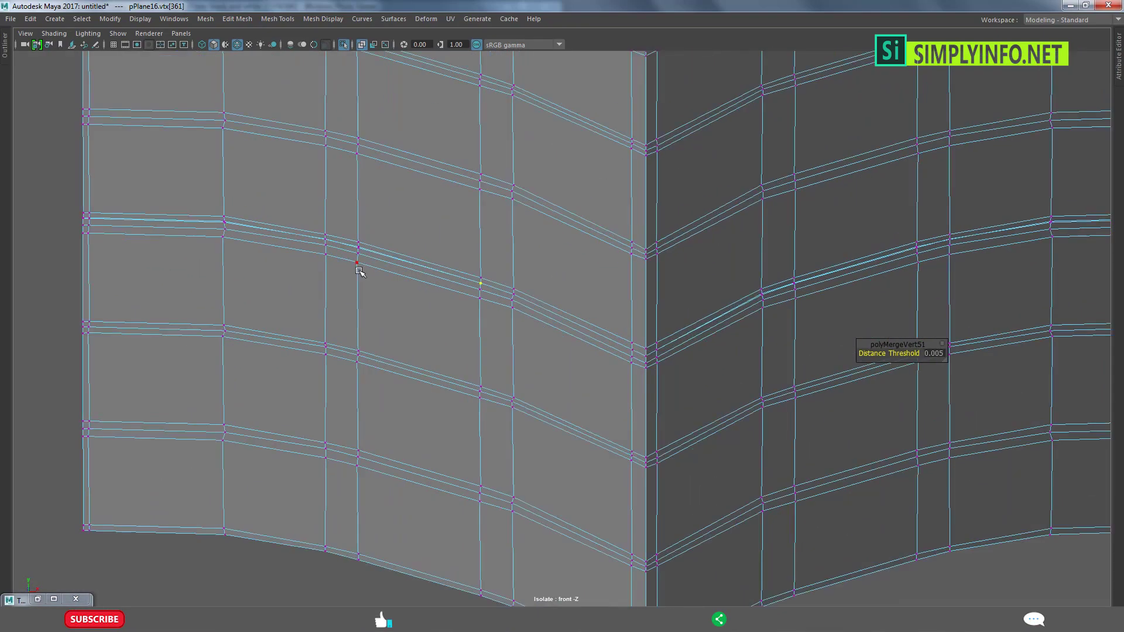
{"action": "scroll", "coordinate": [339, 246], "scroll_direction": "up", "scroll_amount": 1}
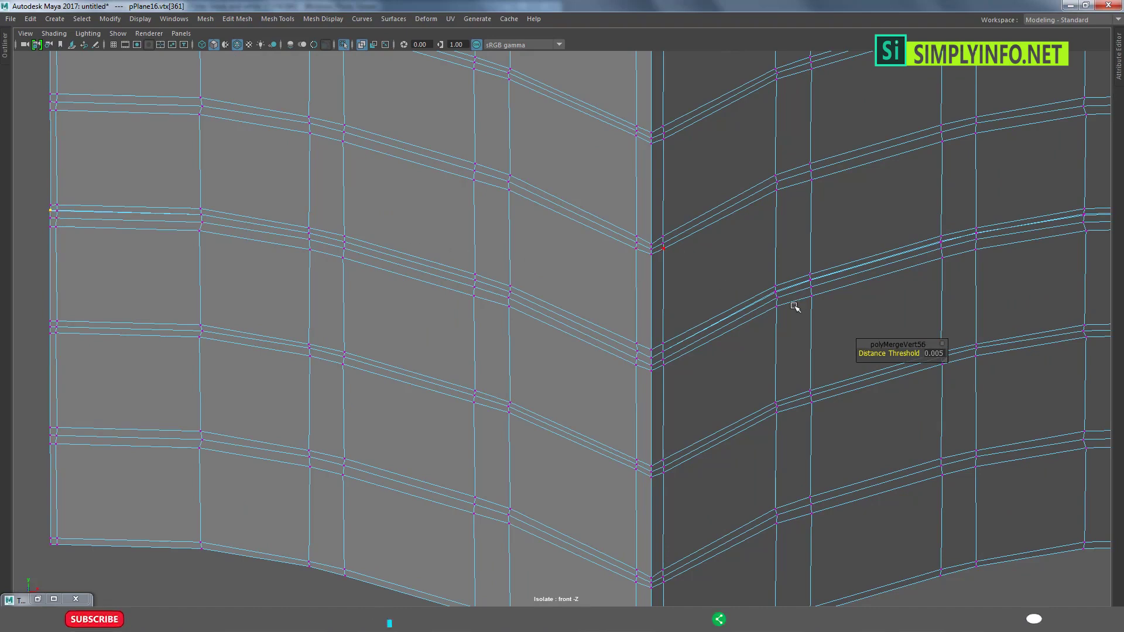
{"action": "scroll", "coordinate": [68, 222], "scroll_direction": "up", "scroll_amount": 2}
Zoom and pan across the chevron section to reach its left and right edge vertices.
{"action": "middle_click_drag", "start_coordinate": [355, 305], "coordinate": [532, 329], "text": "alt"}
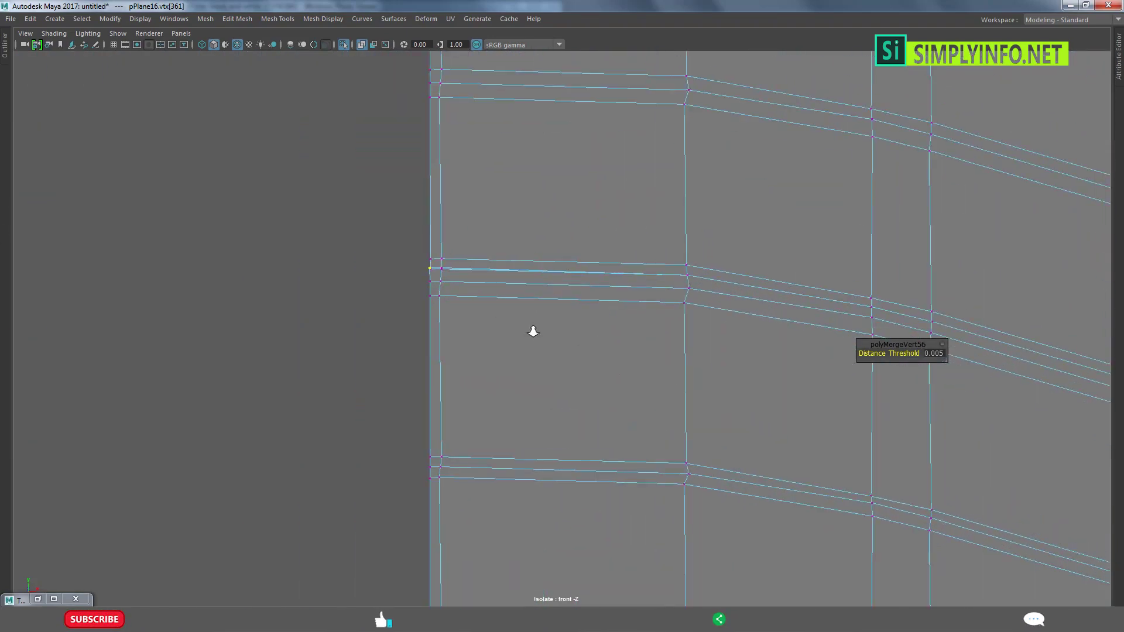
{"action": "scroll", "coordinate": [402, 261], "scroll_direction": "up", "scroll_amount": 2}
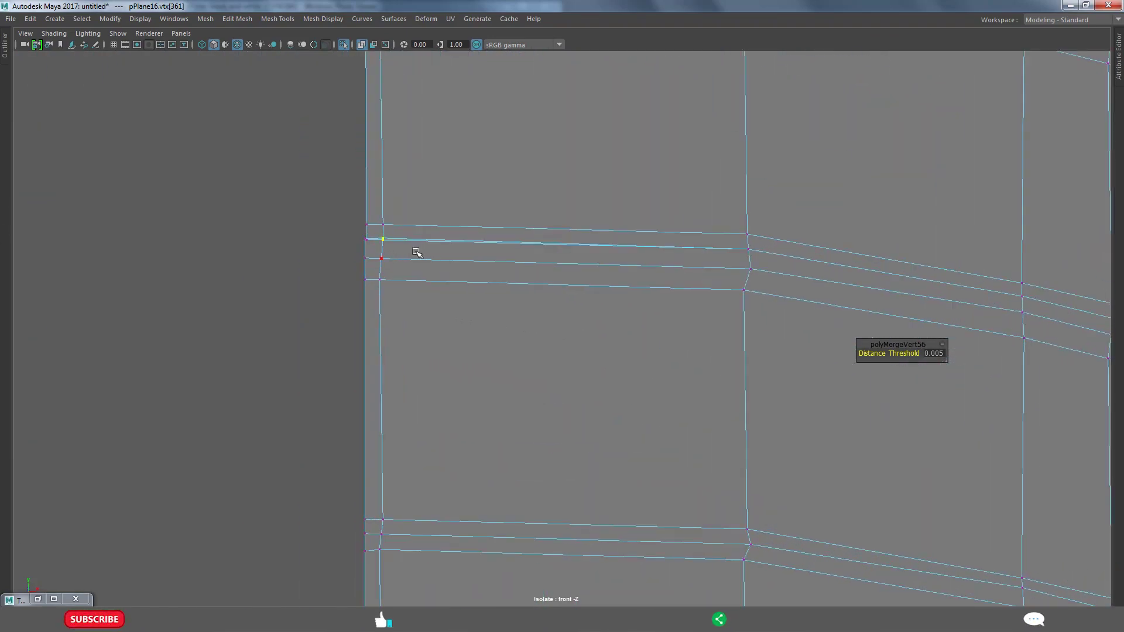
{"action": "scroll", "coordinate": [595, 279], "scroll_direction": "down", "scroll_amount": 10}
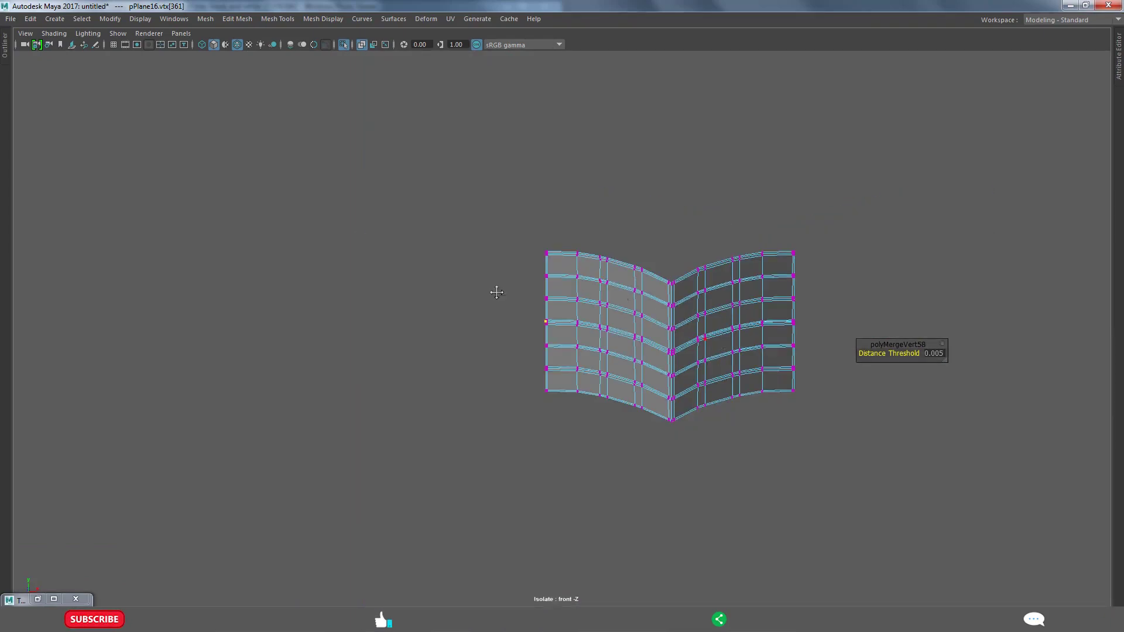
{"action": "scroll", "coordinate": [492, 290], "scroll_direction": "up", "scroll_amount": 3}
{"action": "scroll", "coordinate": [282, 275], "scroll_direction": "up", "scroll_amount": 3}
{"action": "middle_click_drag", "start_coordinate": [283, 275], "coordinate": [476, 373], "text": "alt"}
{"action": "scroll", "coordinate": [188, 329], "scroll_direction": "up", "scroll_amount": 1}
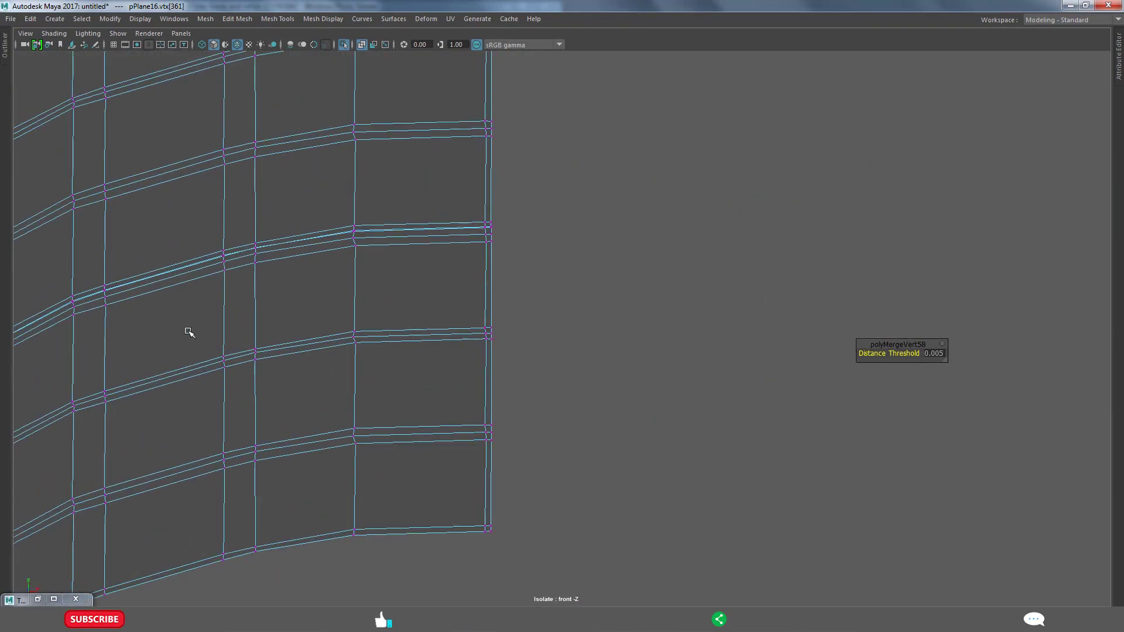
{"action": "scroll", "coordinate": [339, 306], "scroll_direction": "up", "scroll_amount": 2}
{"action": "scroll", "coordinate": [322, 334], "scroll_direction": "up", "scroll_amount": 1}
{"action": "scroll", "coordinate": [269, 302], "scroll_direction": "up", "scroll_amount": 2}
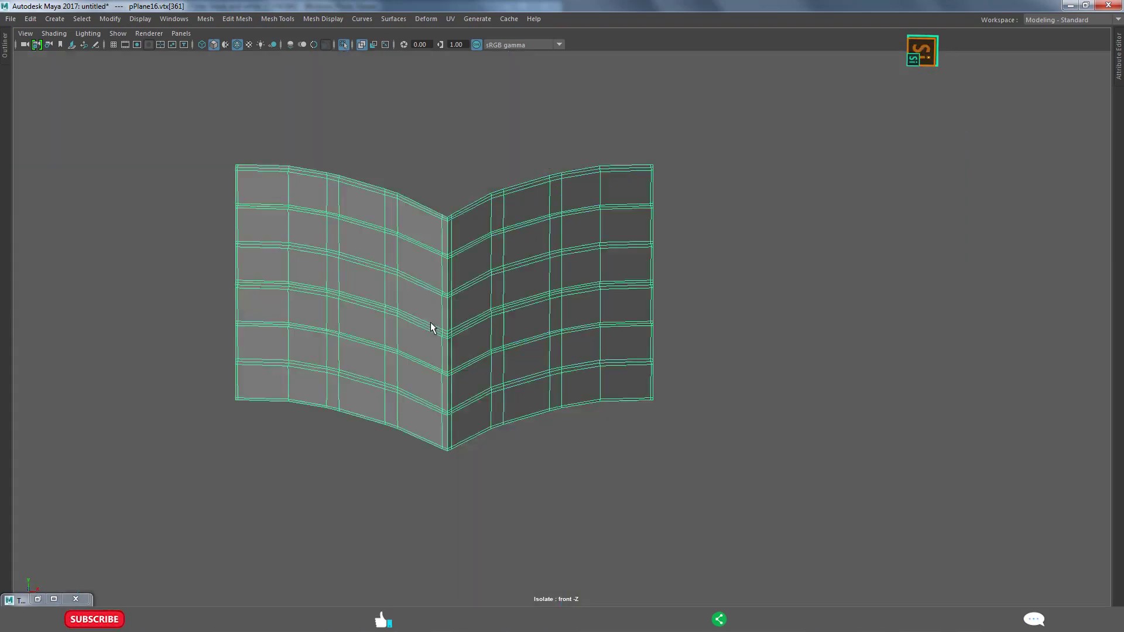
Zoom in on the chevron fold in the front view and clear the edge loop selection.
{"action": "scroll", "coordinate": [370, 363], "scroll_direction": "up", "scroll_amount": 5}
{"action": "scroll", "coordinate": [410, 357], "scroll_direction": "up", "scroll_amount": 1}
{"action": "scroll", "coordinate": [482, 349], "scroll_direction": "up", "scroll_amount": 2}
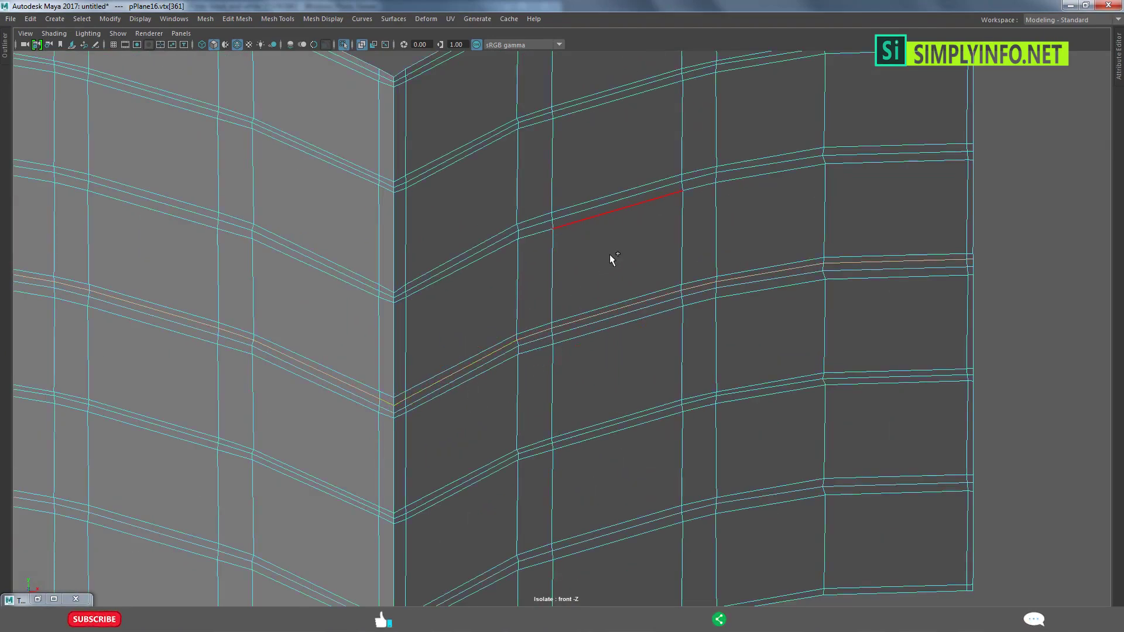
{"action": "key", "text": "Delete"}
{"action": "middle_click_drag", "start_coordinate": [424, 451], "coordinate": [429, 448], "text": "alt"}
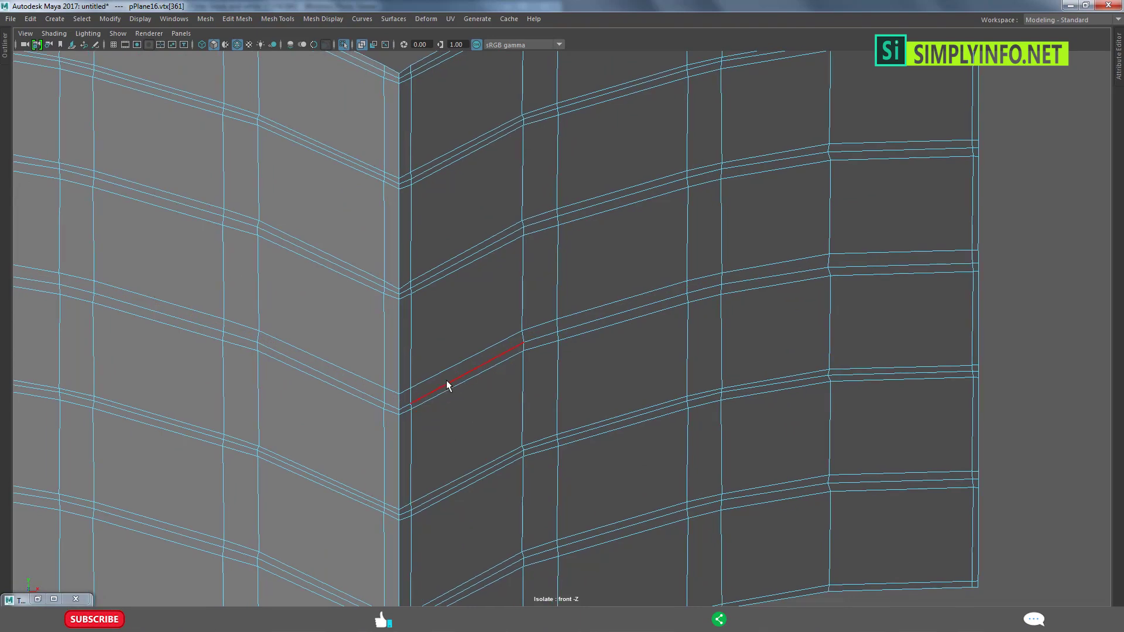
{"action": "right_click_drag", "start_coordinate": [477, 375], "coordinate": [493, 387], "text": "shift"}
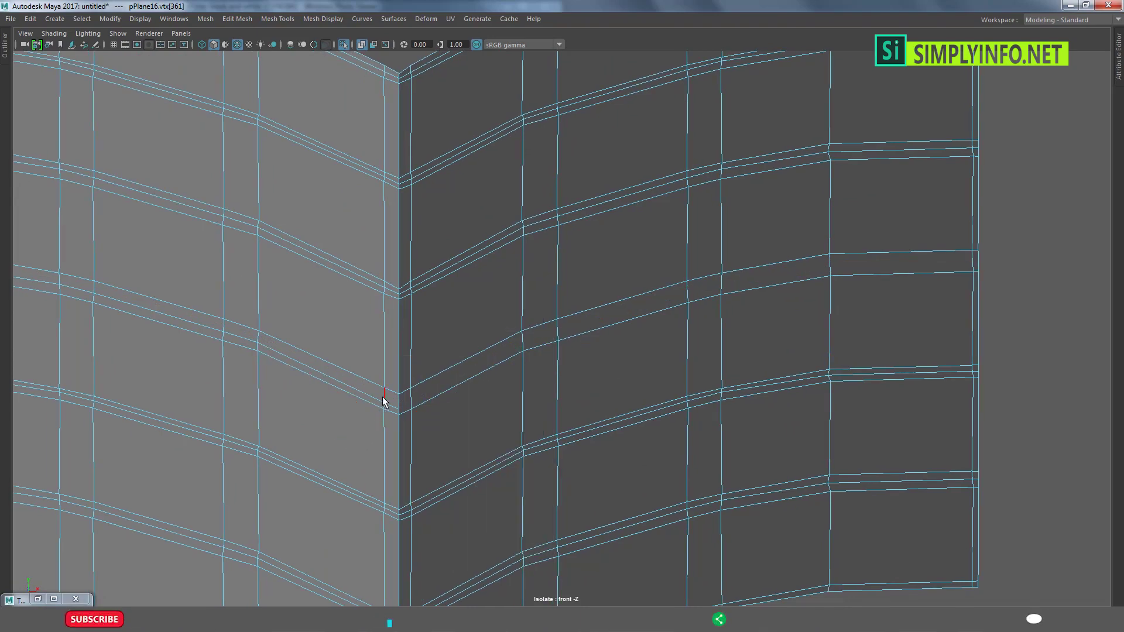
{"action": "scroll", "coordinate": [551, 439], "scroll_direction": "down", "scroll_amount": 10}
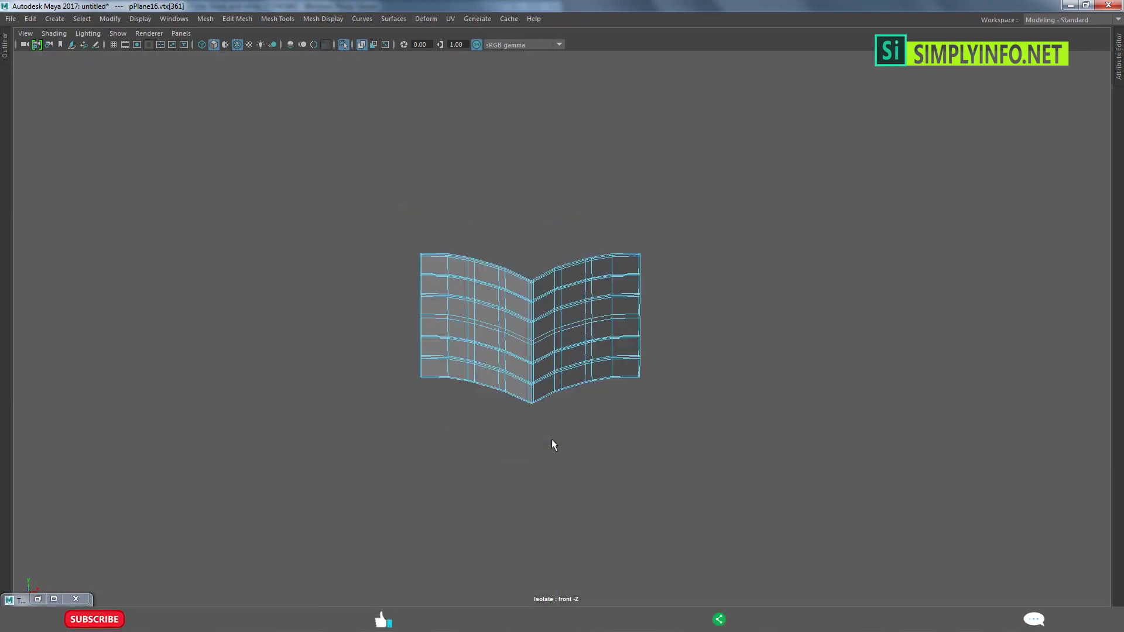
{"action": "scroll", "coordinate": [535, 445], "scroll_direction": "up", "scroll_amount": 5}
{"action": "scroll", "coordinate": [535, 445], "scroll_direction": "up", "scroll_amount": 5}
{"action": "scroll", "coordinate": [533, 451], "scroll_direction": "up", "scroll_amount": 2}
{"action": "scroll", "coordinate": [420, 430], "scroll_direction": "up", "scroll_amount": 2}
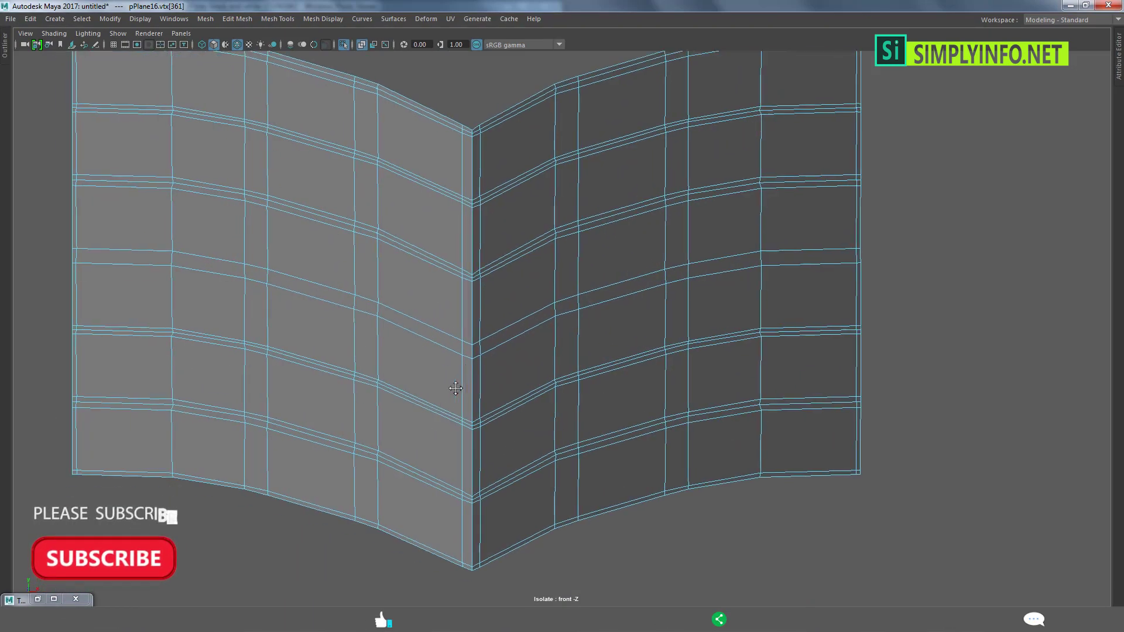
{"action": "scroll", "coordinate": [369, 415], "scroll_direction": "up", "scroll_amount": 2}
{"action": "scroll", "coordinate": [374, 416], "scroll_direction": "up", "scroll_amount": 2}
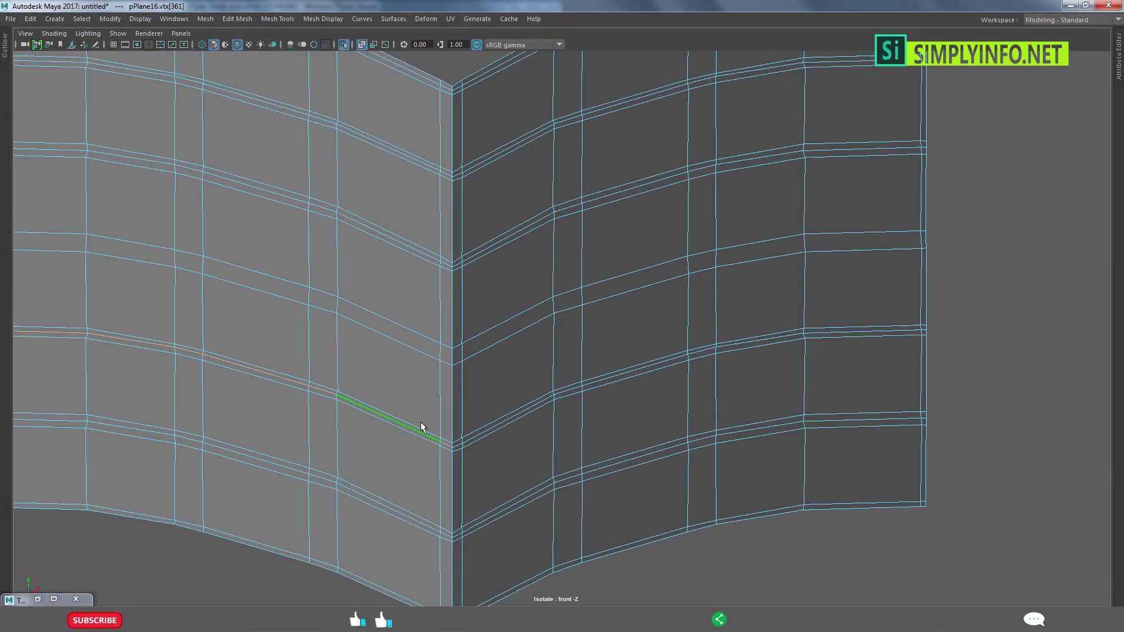
Select edges on the left face, the right face corner and the section's top corner.
{"action": "right_click_drag", "start_coordinate": [533, 408], "coordinate": [288, 508], "text": "shift"}
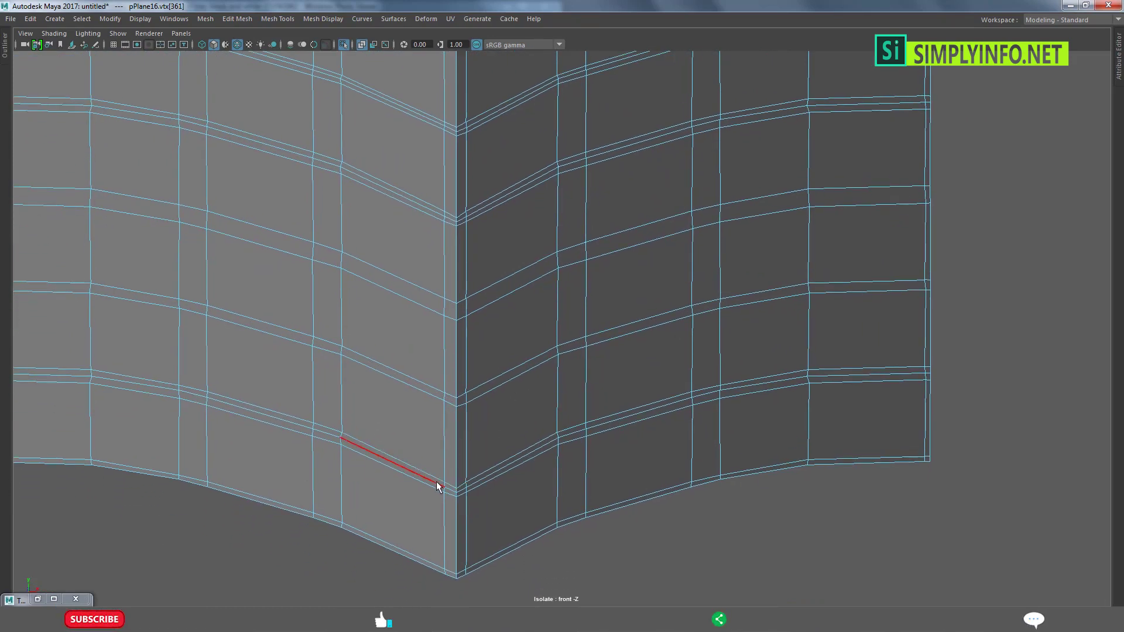
{"action": "right_click_drag", "start_coordinate": [561, 436], "coordinate": [458, 485], "text": "shift"}
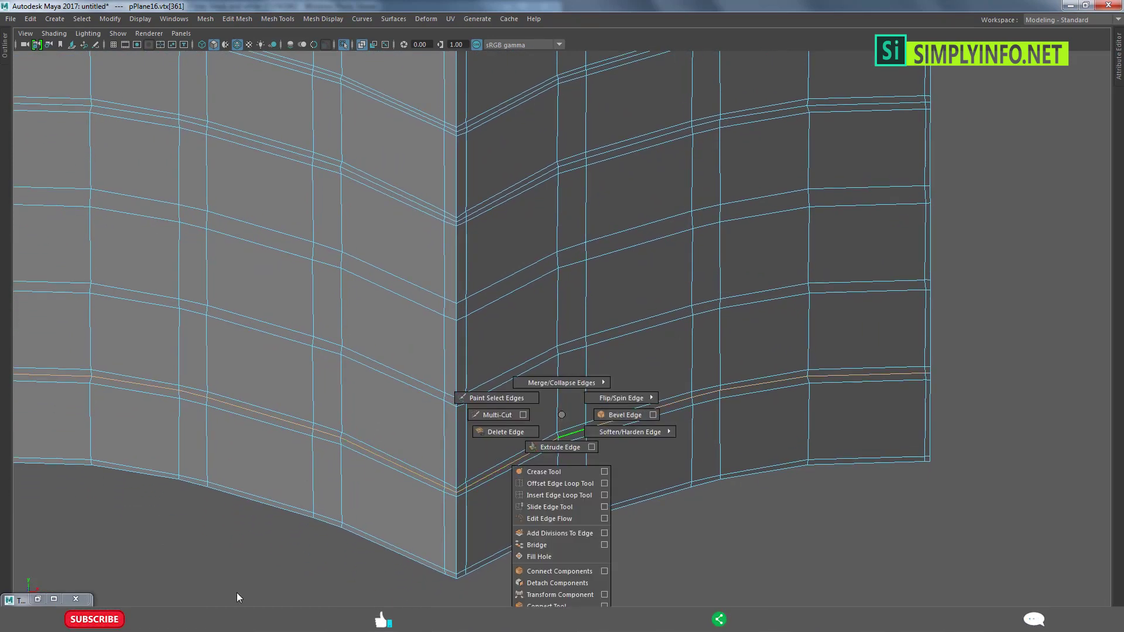
{"action": "right_click_drag", "start_coordinate": [506, 412], "coordinate": [363, 465], "text": "shift"}
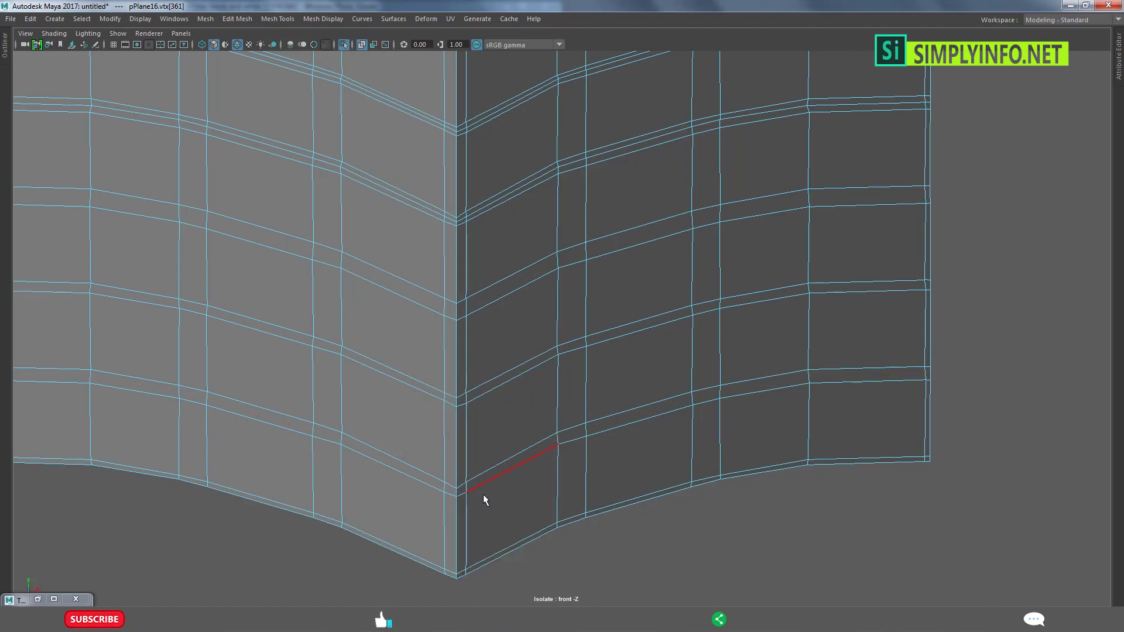
{"action": "middle_click_drag", "start_coordinate": [482, 494], "coordinate": [501, 440], "text": "alt"}
{"action": "scroll", "coordinate": [467, 459], "scroll_direction": "up", "scroll_amount": 1}
{"action": "scroll", "coordinate": [452, 319], "scroll_direction": "up", "scroll_amount": 1}
{"action": "scroll", "coordinate": [467, 327], "scroll_direction": "up", "scroll_amount": 2}
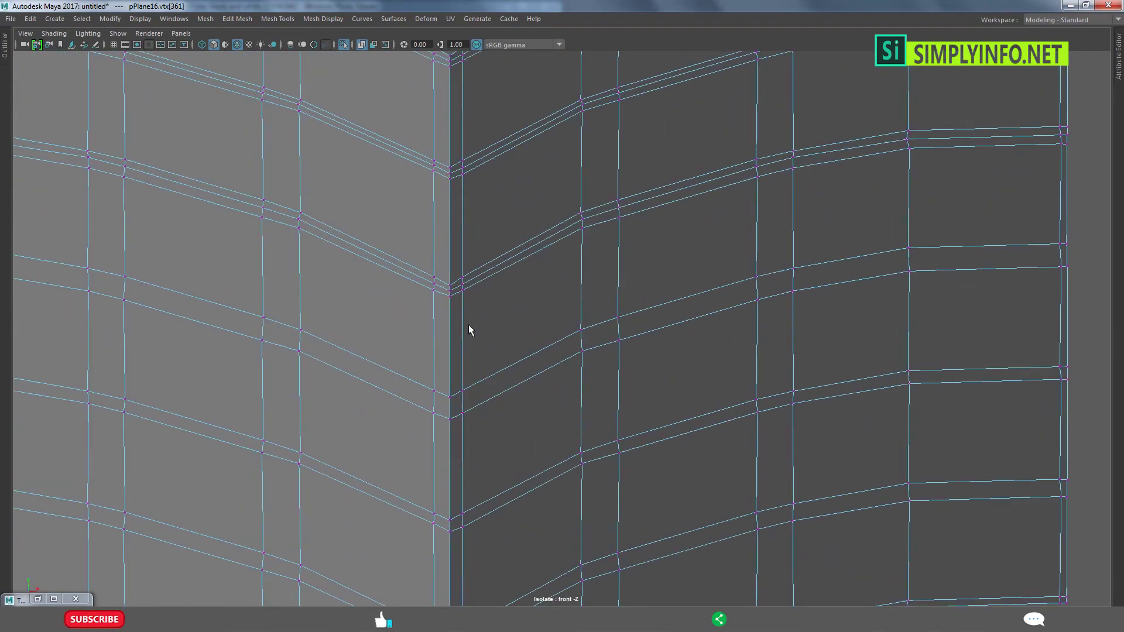
{"action": "mouse_move", "coordinate": [507, 479]}
{"action": "right_mouse_down"}
{"action": "mouse_move", "coordinate": [503, 396]}
{"action": "mouse_move", "coordinate": [430, 408]}
{"action": "right_mouse_up"}
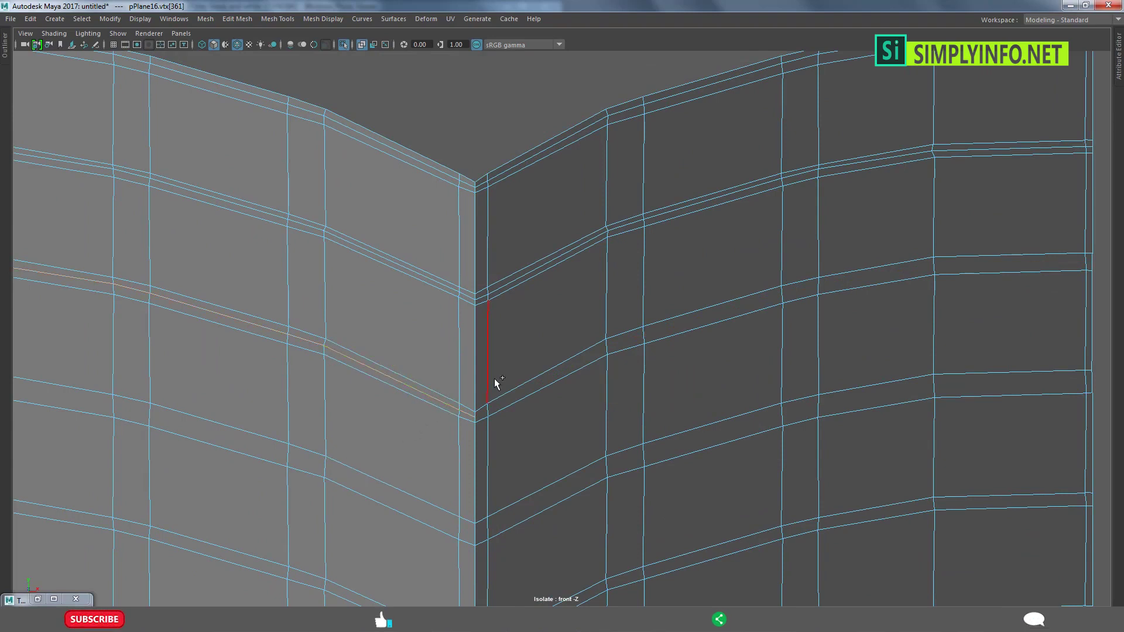
{"action": "left_click", "coordinate": [409, 273]}
{"action": "left_click", "coordinate": [503, 286]}
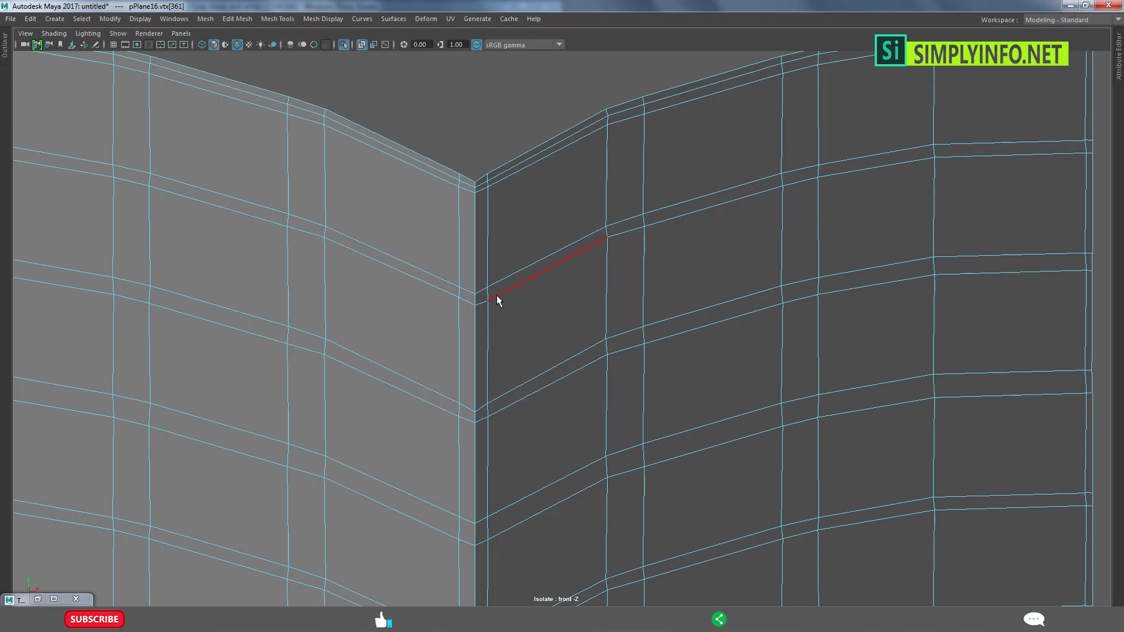
{"action": "middle_click_drag", "start_coordinate": [496, 295], "coordinate": [472, 368], "text": "alt"}
{"action": "left_click", "coordinate": [472, 260]}
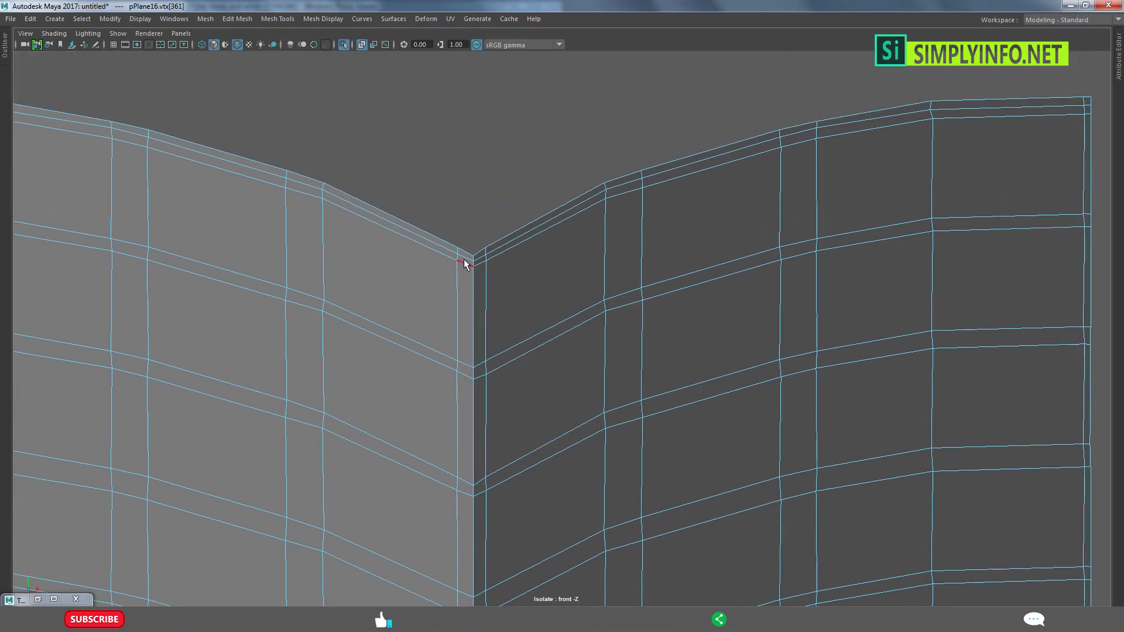
{"action": "left_click", "coordinate": [494, 249]}
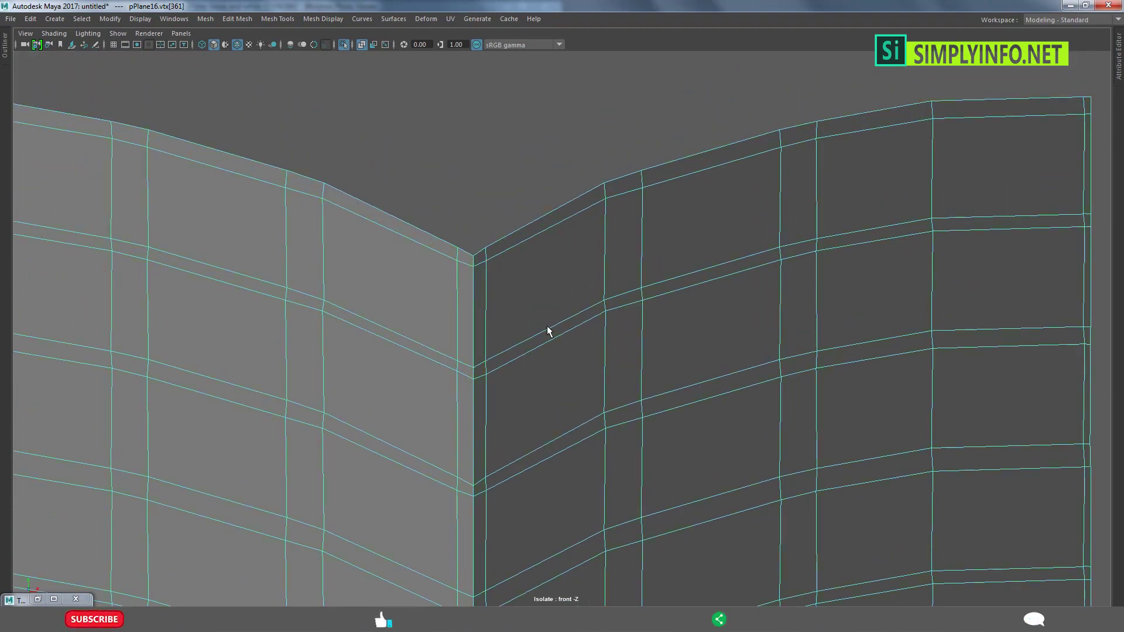
Frame the tread mesh, leave component mode with F8 and restore the four-view layout.
{"action": "key", "text": "F8"}
{"action": "scroll", "coordinate": [547, 326], "scroll_direction": "down", "scroll_amount": 10}
{"action": "scroll", "coordinate": [525, 425], "scroll_direction": "up", "scroll_amount": 3}
{"action": "scroll", "coordinate": [468, 384], "scroll_direction": "up", "scroll_amount": 2}
{"action": "scroll", "coordinate": [464, 377], "scroll_direction": "up", "scroll_amount": 2}
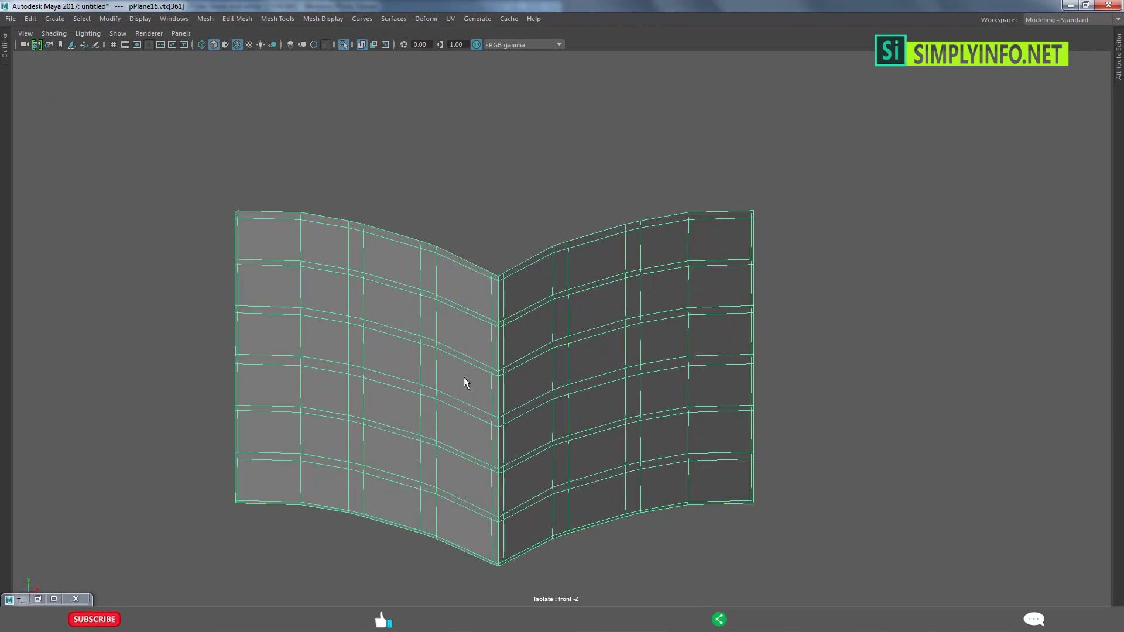
{"action": "scroll", "coordinate": [464, 378], "scroll_direction": "up", "scroll_amount": 3}
{"action": "middle_click_drag", "start_coordinate": [451, 313], "coordinate": [441, 346], "text": "alt"}
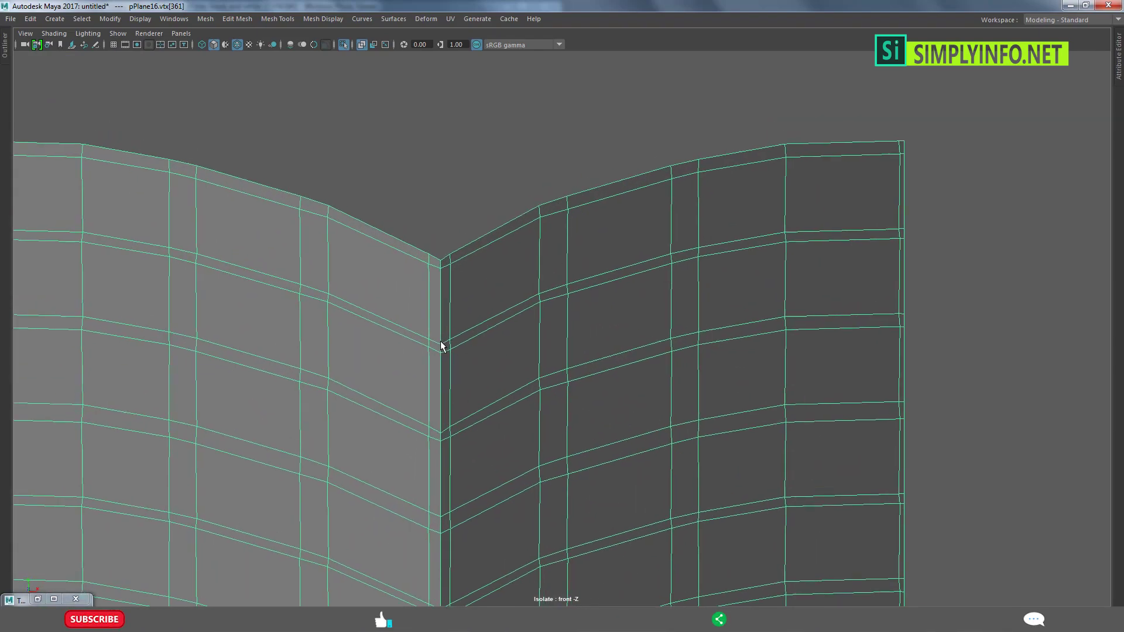
{"action": "scroll", "coordinate": [434, 339], "scroll_direction": "up", "scroll_amount": 1}
{"action": "key", "text": "F11"}
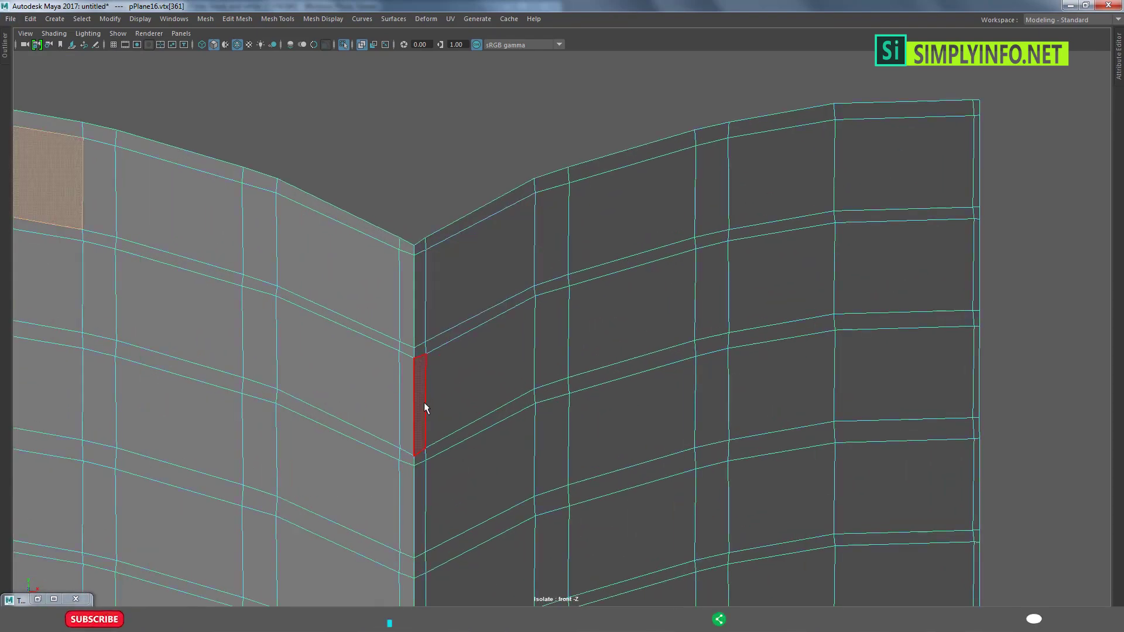
{"action": "scroll", "coordinate": [424, 402], "scroll_direction": "up", "scroll_amount": 2}
{"action": "key", "text": "F8"}
{"action": "key", "text": "space"}
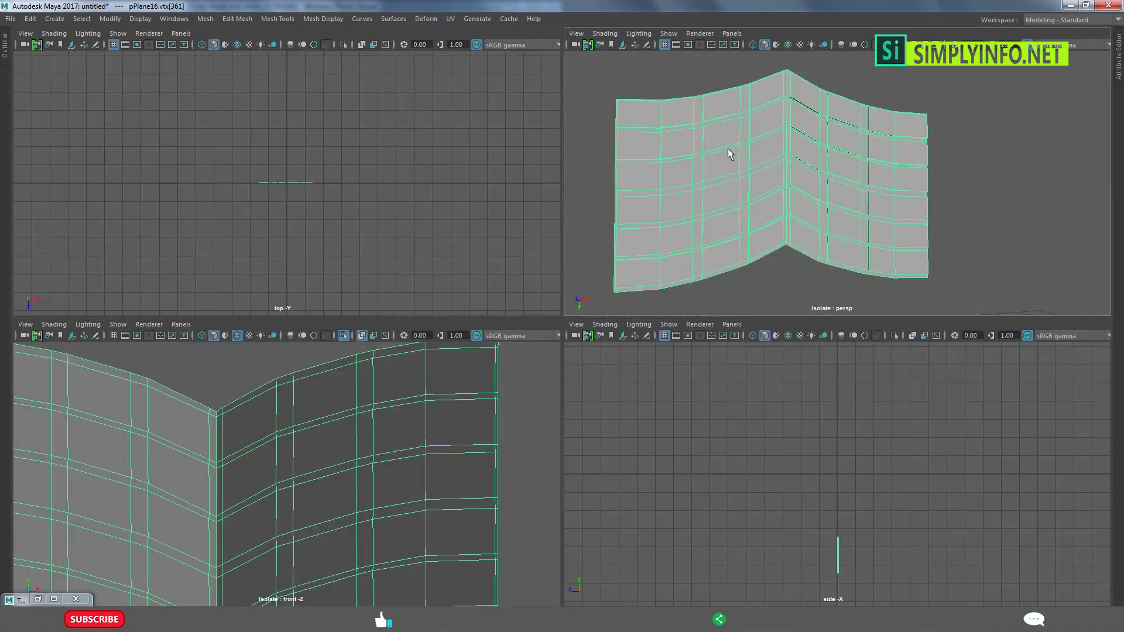
Tumble around the tread mesh in a maximised perspective view, then maximise the front view.
{"action": "key", "text": "space"}
{"action": "mouse_move", "coordinate": [549, 289]}
{"action": "left_mouse_down", "text": "alt"}
{"action": "mouse_move", "coordinate": [610, 302]}
{"action": "mouse_move", "coordinate": [572, 326]}
{"action": "left_mouse_up", "text": "alt"}
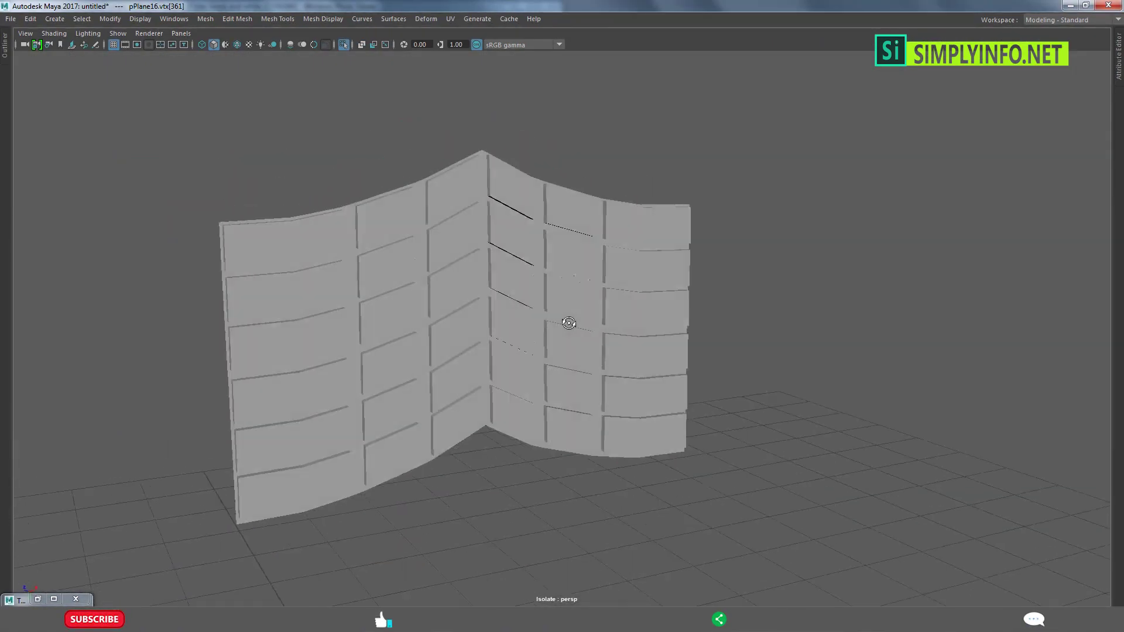
{"action": "mouse_move", "coordinate": [399, 342]}
{"action": "left_mouse_down", "text": "alt"}
{"action": "mouse_move", "coordinate": [382, 310]}
{"action": "mouse_move", "coordinate": [435, 240]}
{"action": "left_mouse_up", "text": "alt"}
{"action": "right_click_drag", "start_coordinate": [434, 240], "coordinate": [395, 285]}
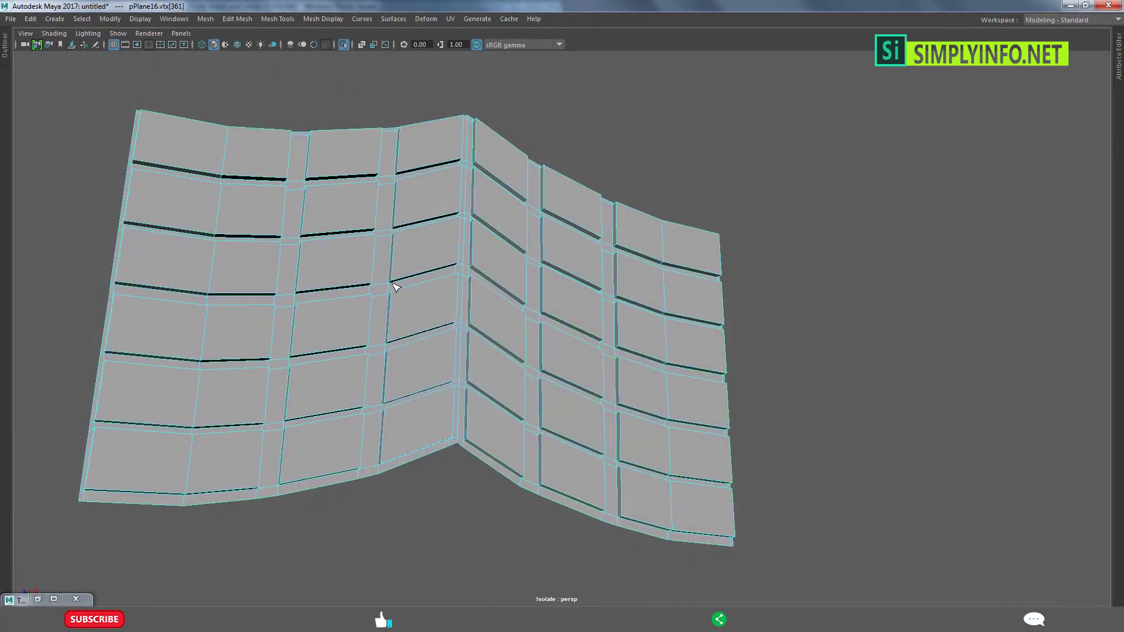
{"action": "left_click_drag", "start_coordinate": [446, 370], "coordinate": [467, 354], "text": "alt"}
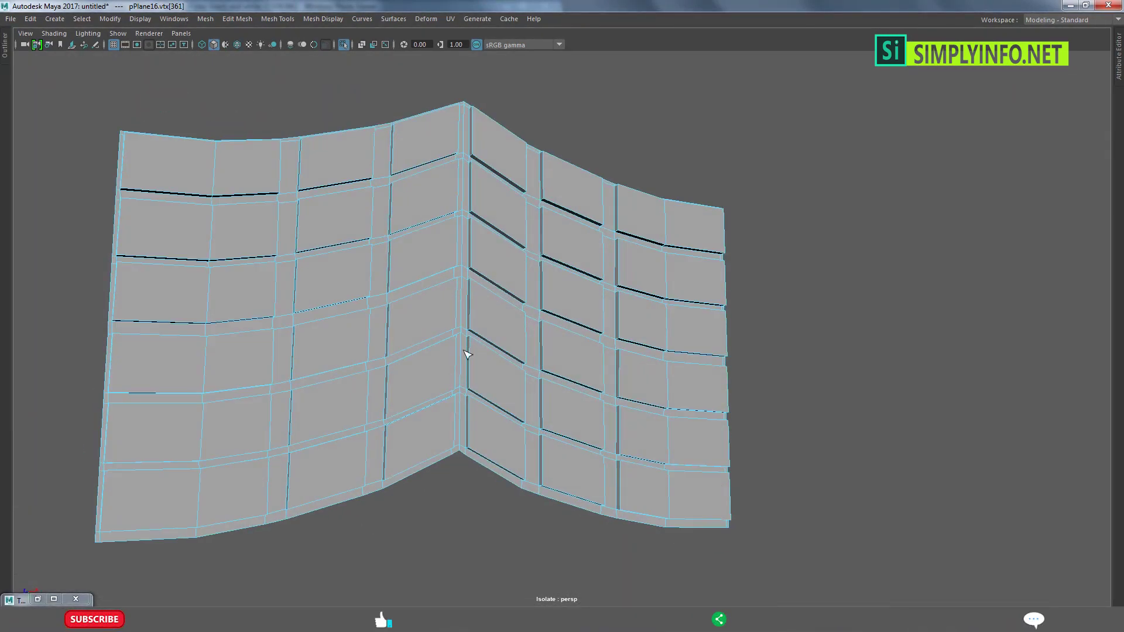
{"action": "key", "text": "space"}
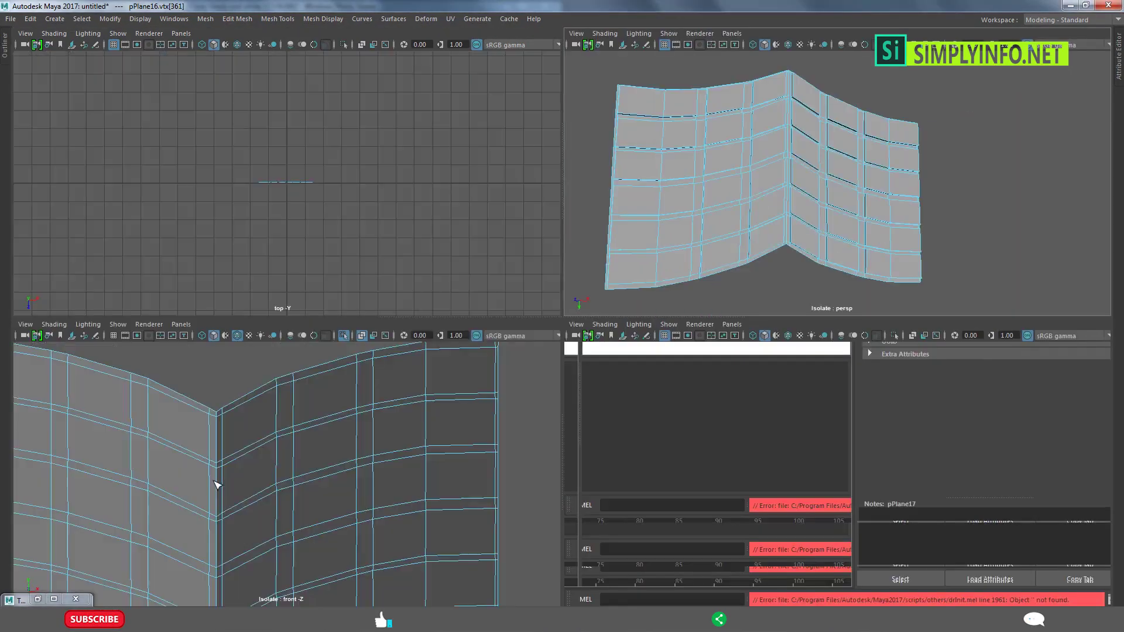
{"action": "key", "text": "space"}
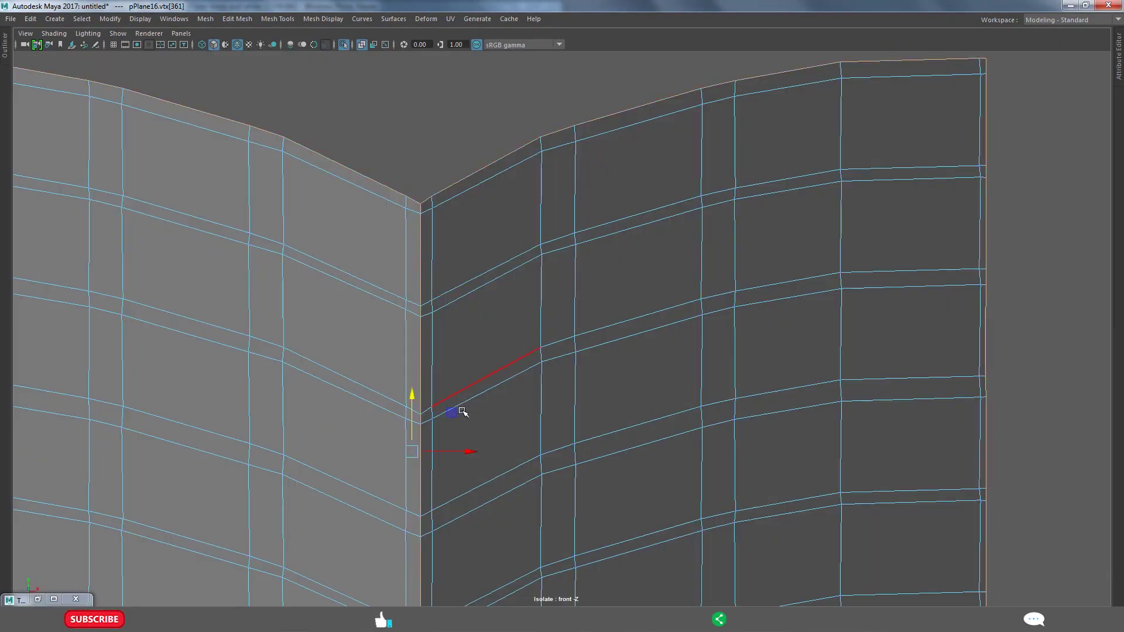
Move the fold corner vertex slightly down and left with the Move tool.
{"action": "scroll", "coordinate": [462, 412], "scroll_direction": "down", "scroll_amount": 5}
{"action": "scroll", "coordinate": [429, 326], "scroll_direction": "up", "scroll_amount": 2}
{"action": "scroll", "coordinate": [425, 192], "scroll_direction": "up", "scroll_amount": 2}
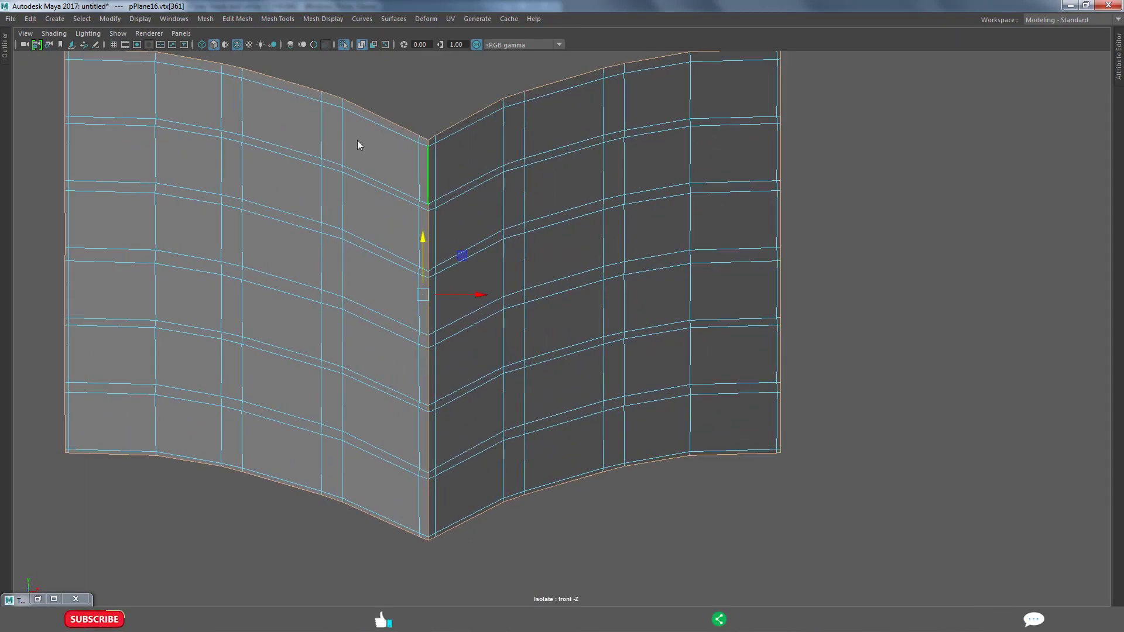
{"action": "scroll", "coordinate": [422, 187], "scroll_direction": "up", "scroll_amount": 2}
{"action": "scroll", "coordinate": [413, 263], "scroll_direction": "up", "scroll_amount": 2}
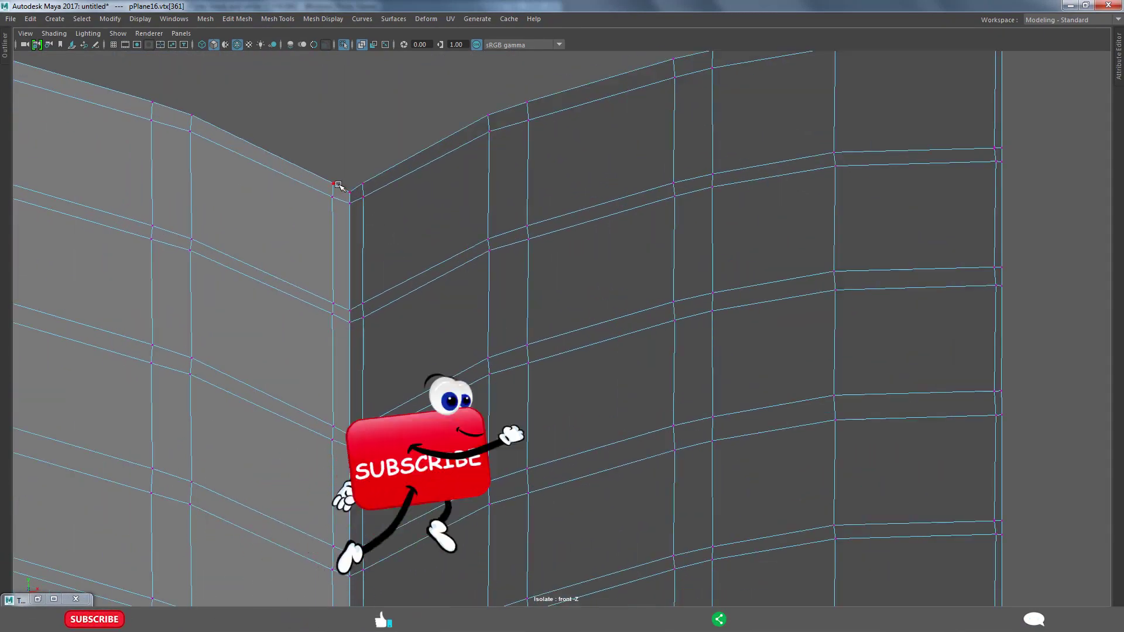
{"action": "right_click", "coordinate": [353, 196], "text": "shift"}
{"action": "key", "text": "w"}
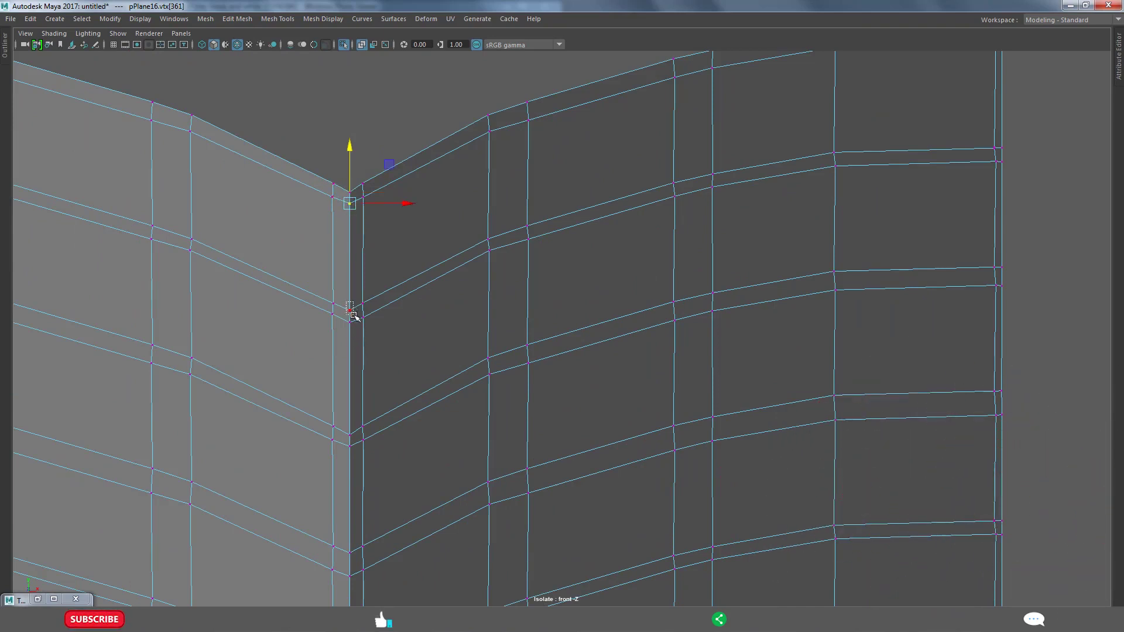
{"action": "left_click_drag", "start_coordinate": [343, 310], "coordinate": [344, 322]}
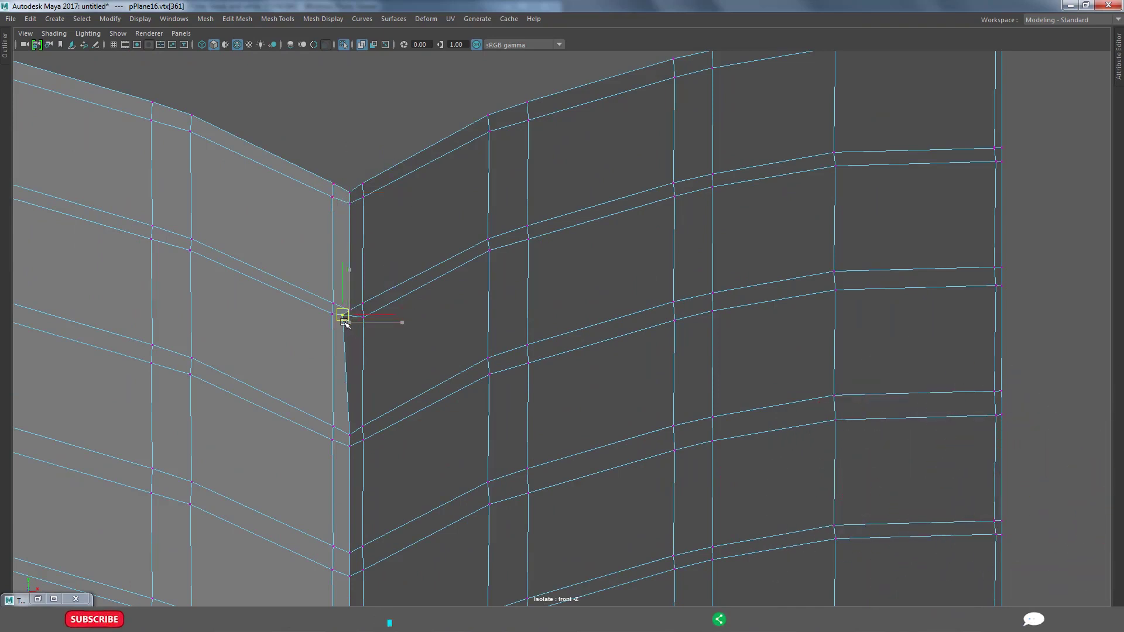
{"action": "left_click", "coordinate": [363, 355]}
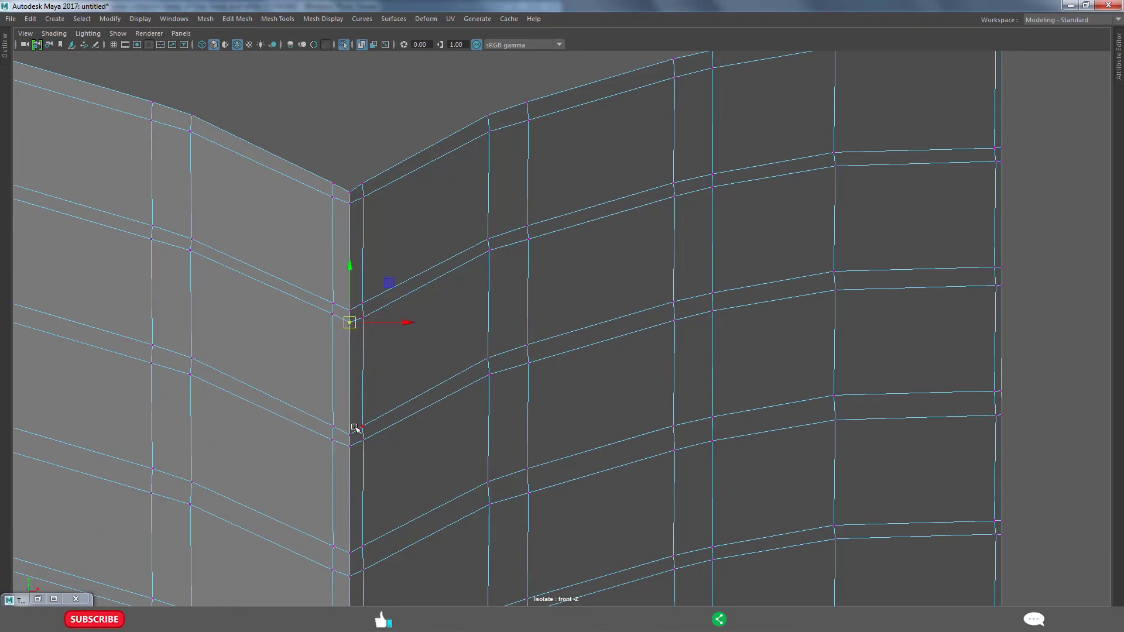
Select a fold edge, slide its vertex right, then undo that move.
{"action": "mouse_move", "coordinate": [391, 486]}
{"action": "middle_mouse_down", "text": "alt"}
{"action": "mouse_move", "coordinate": [413, 309]}
{"action": "mouse_move", "coordinate": [349, 416]}
{"action": "middle_mouse_up", "text": "alt"}
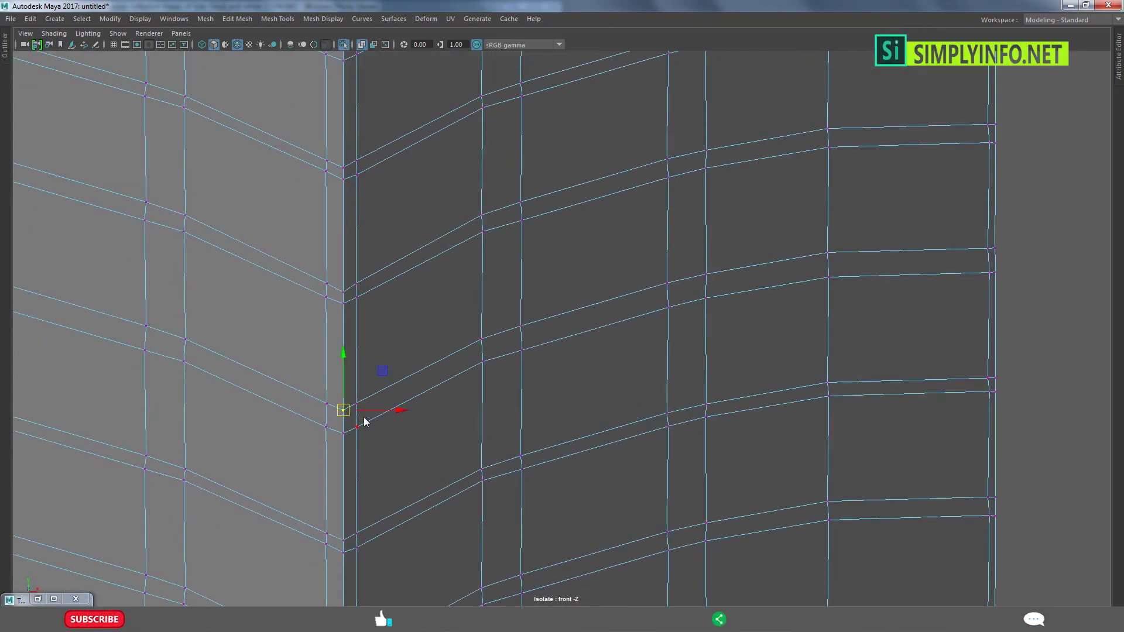
{"action": "left_click", "coordinate": [374, 423]}
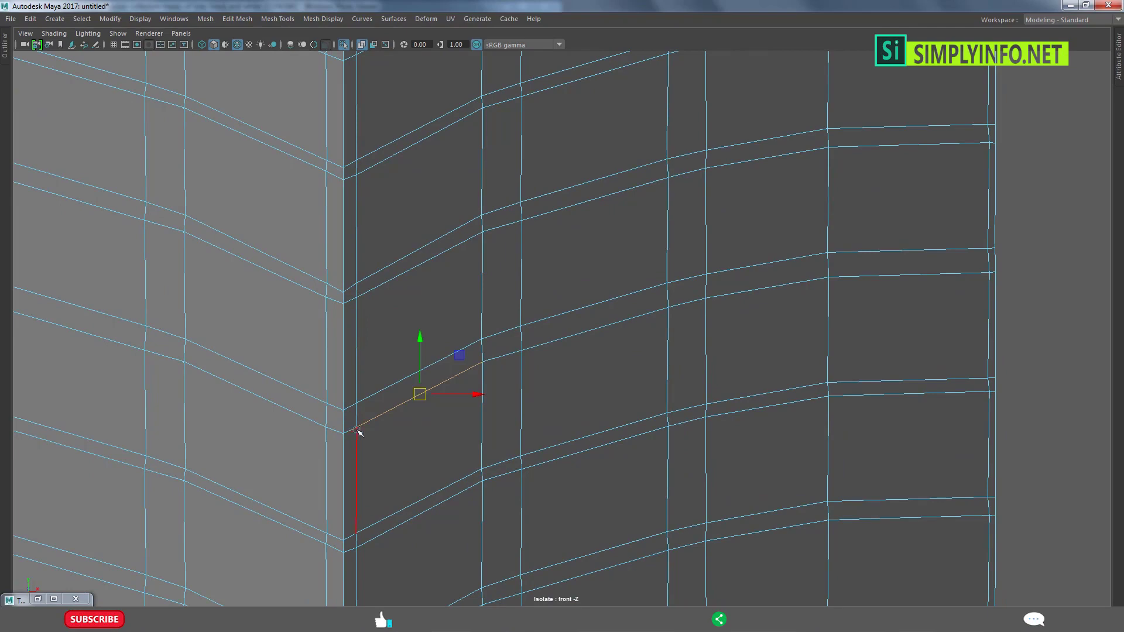
{"action": "key", "text": "F9"}
{"action": "scroll", "coordinate": [387, 282], "scroll_direction": "up", "scroll_amount": 1}
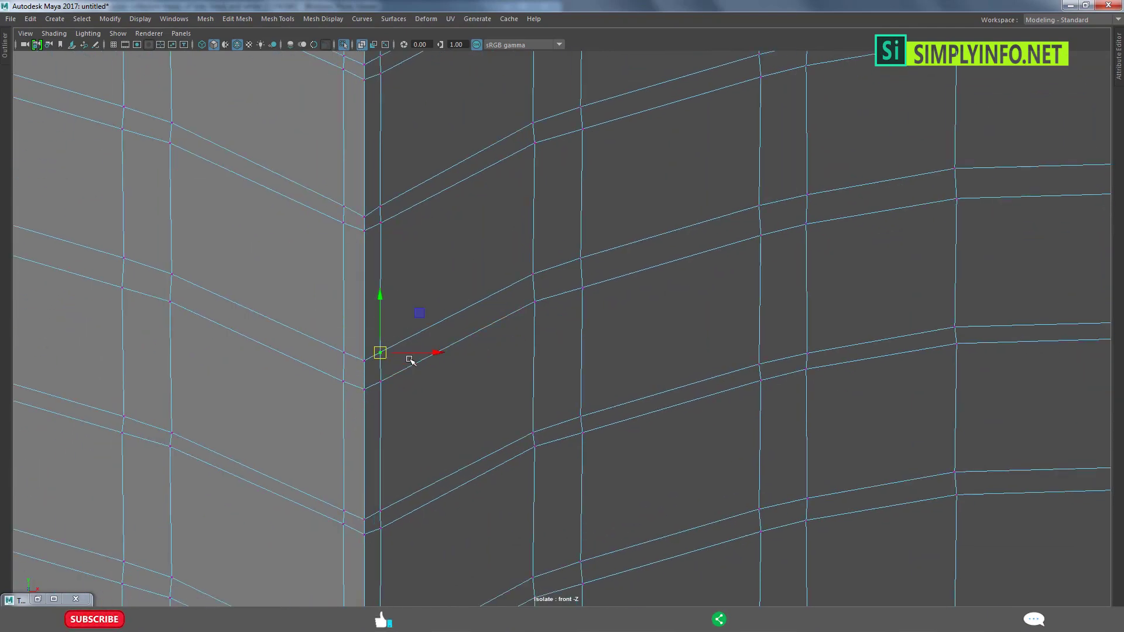
{"action": "left_click_drag", "start_coordinate": [410, 359], "coordinate": [430, 359]}
{"action": "key", "text": "ctrl+z"}
{"action": "scroll", "coordinate": [442, 371], "scroll_direction": "up", "scroll_amount": 1}
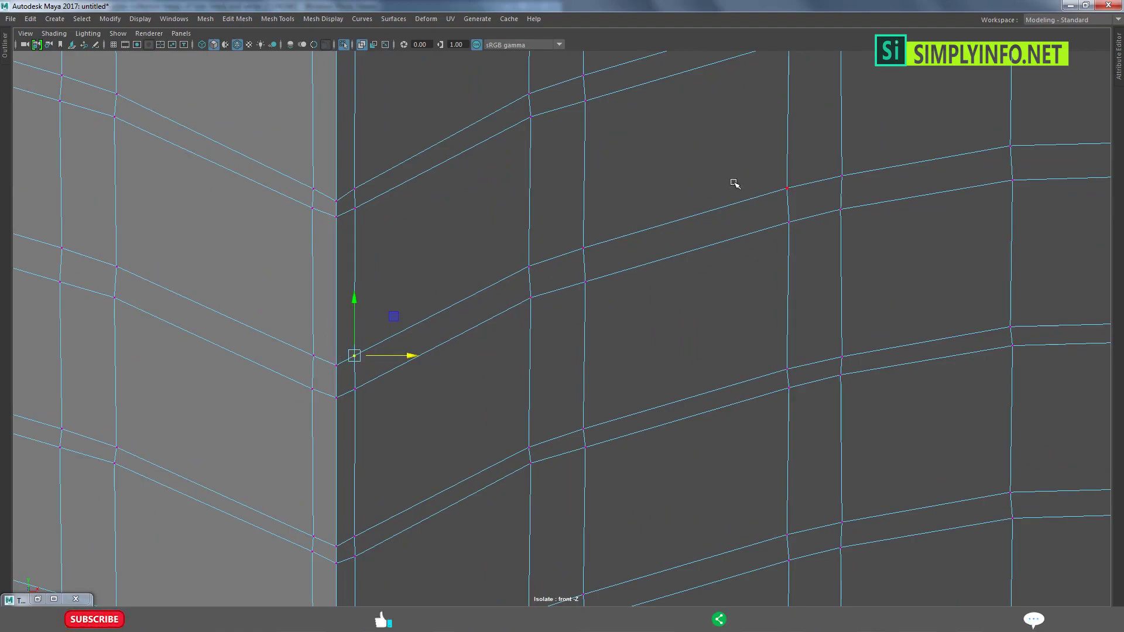
In the perspective view, select the fold's corner vertex and the diagonal groove edge.
{"action": "key", "text": "space"}
{"action": "left_click_drag", "start_coordinate": [677, 276], "coordinate": [572, 309], "text": "alt"}
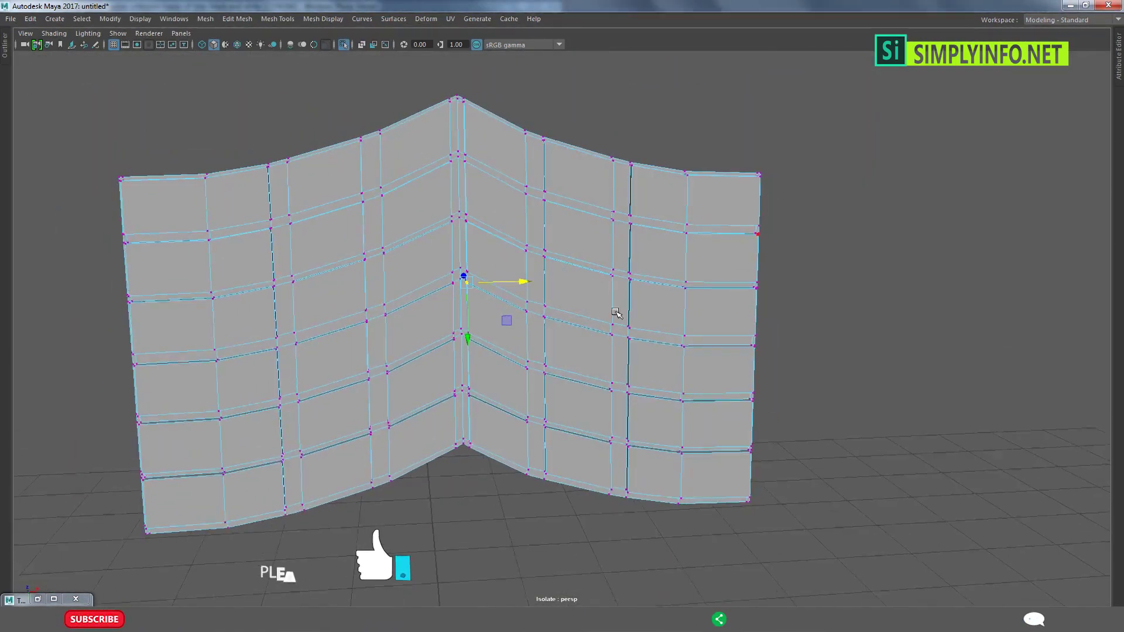
{"action": "scroll", "coordinate": [586, 310], "scroll_direction": "up", "scroll_amount": 2}
{"action": "scroll", "coordinate": [515, 302], "scroll_direction": "up", "scroll_amount": 2}
{"action": "scroll", "coordinate": [445, 293], "scroll_direction": "up", "scroll_amount": 2}
{"action": "scroll", "coordinate": [399, 288], "scroll_direction": "up", "scroll_amount": 2}
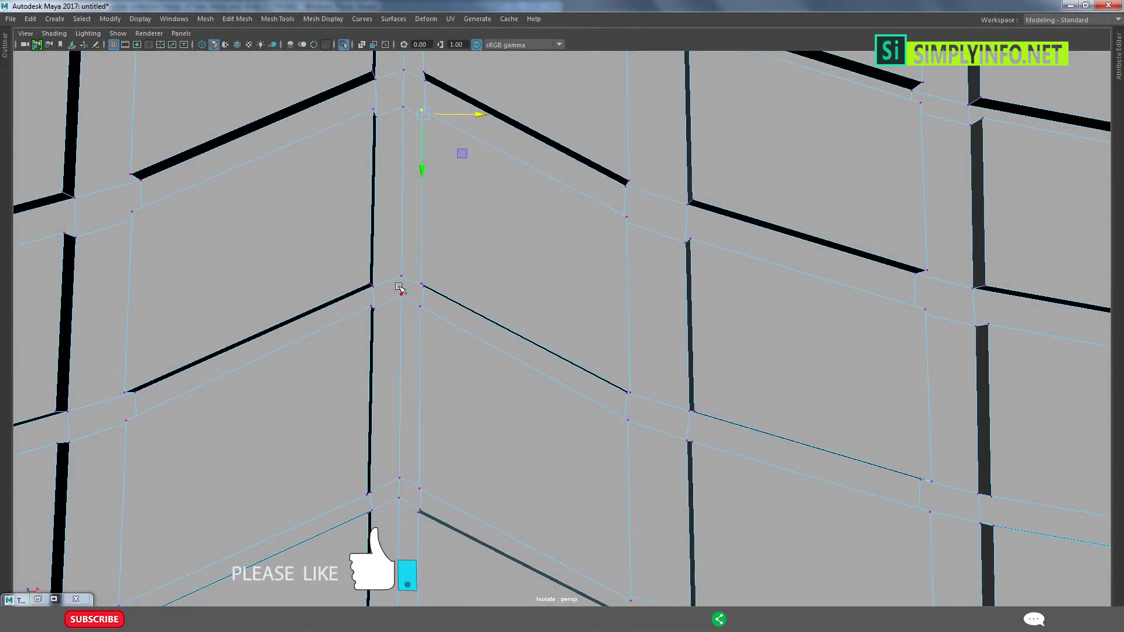
{"action": "right_click", "coordinate": [401, 281]}
{"action": "left_click", "coordinate": [393, 292]}
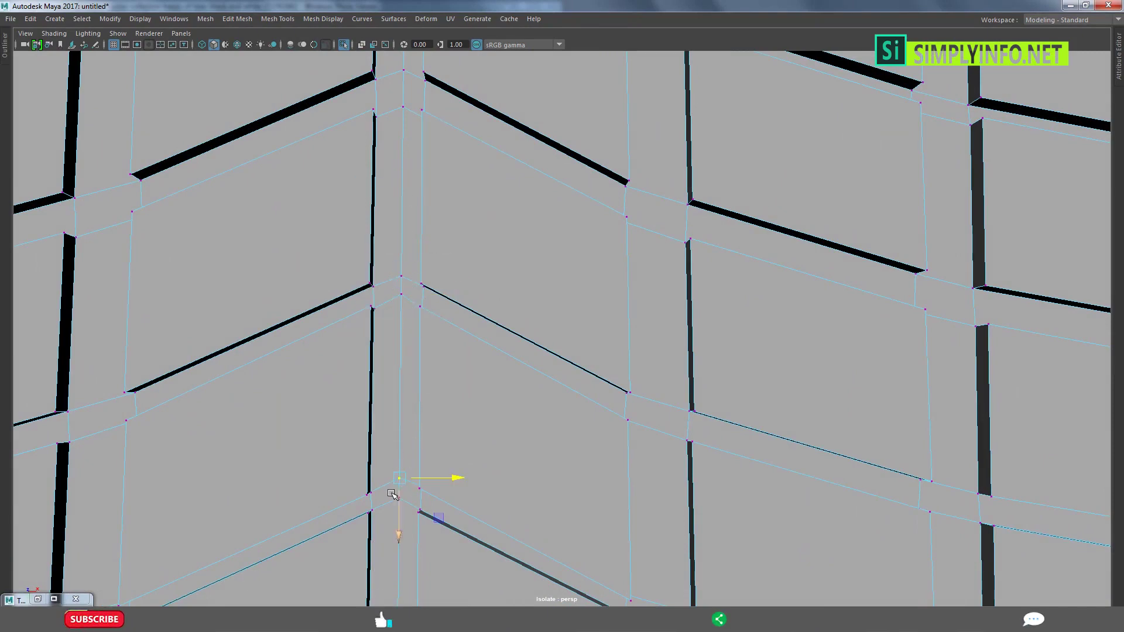
{"action": "right_click_drag", "start_coordinate": [401, 310], "coordinate": [401, 284]}
{"action": "left_click", "coordinate": [443, 316]}
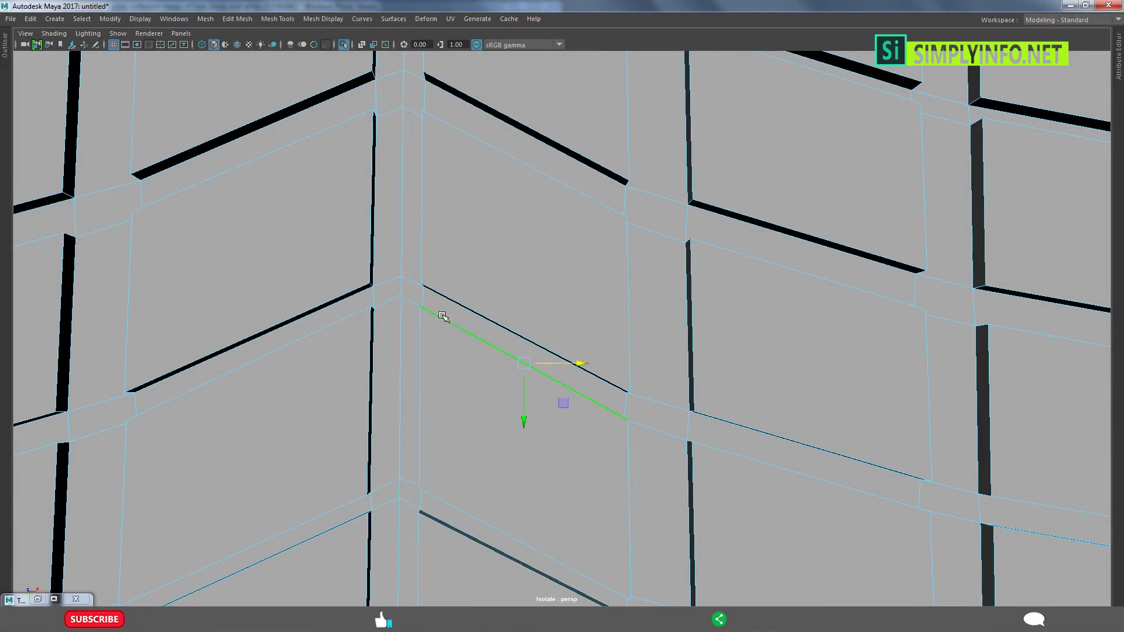
Select the lower groove edge and centre seam vertices, shift them slightly sideways, then exit component mode.
{"action": "scroll", "coordinate": [484, 340], "scroll_direction": "down", "scroll_amount": 3}
{"action": "left_click_drag", "start_coordinate": [484, 341], "coordinate": [551, 419], "text": "alt"}
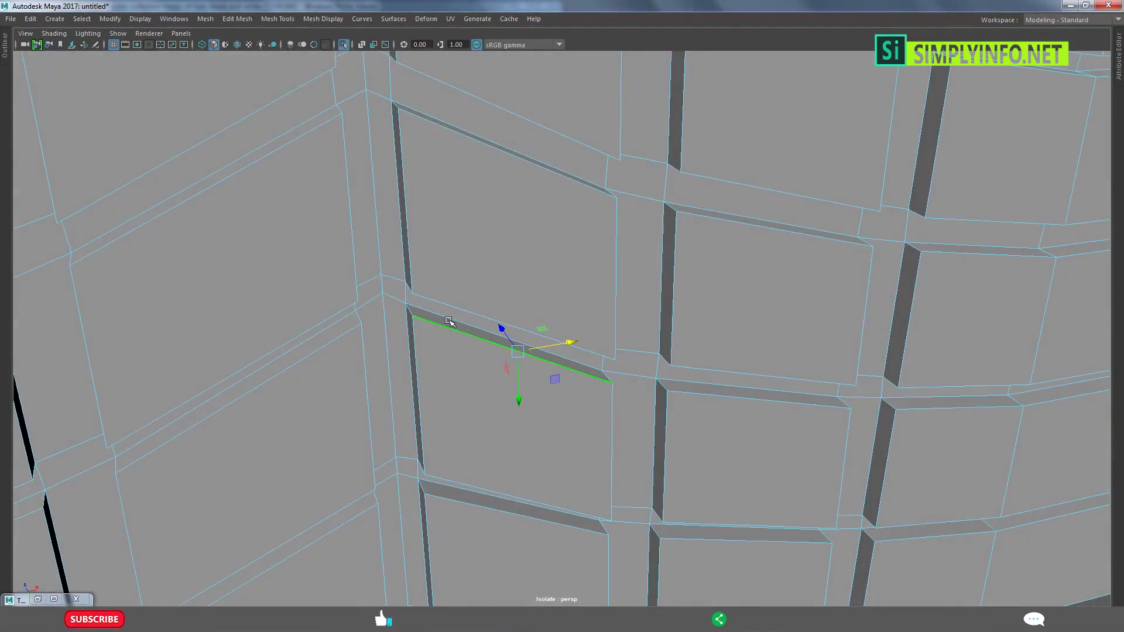
{"action": "left_click", "coordinate": [428, 310]}
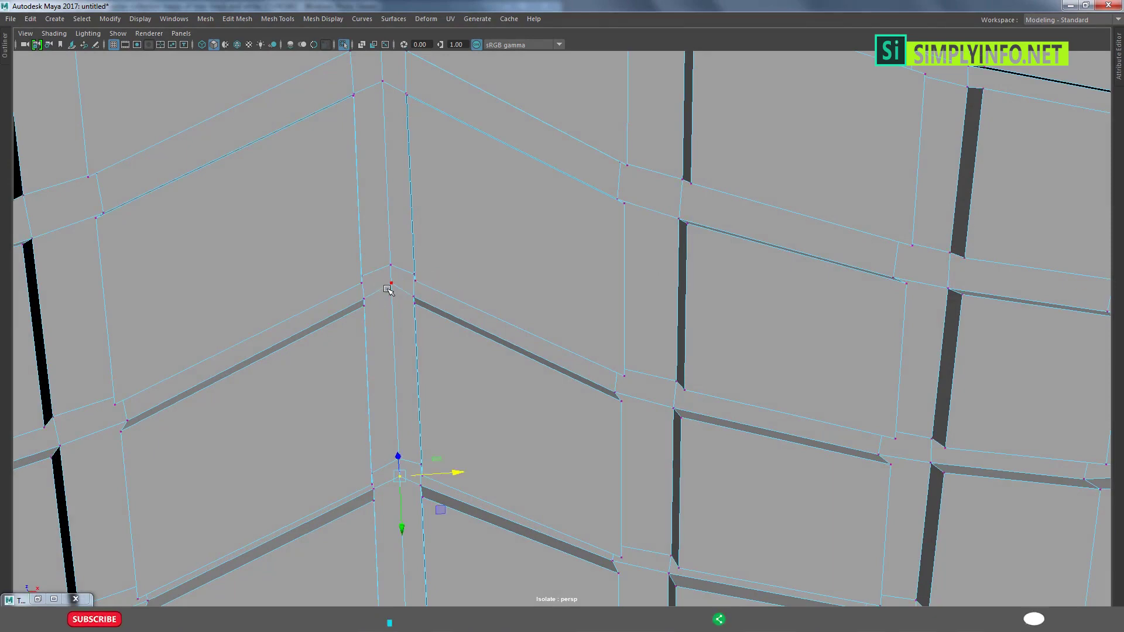
{"action": "left_click", "coordinate": [389, 288]}
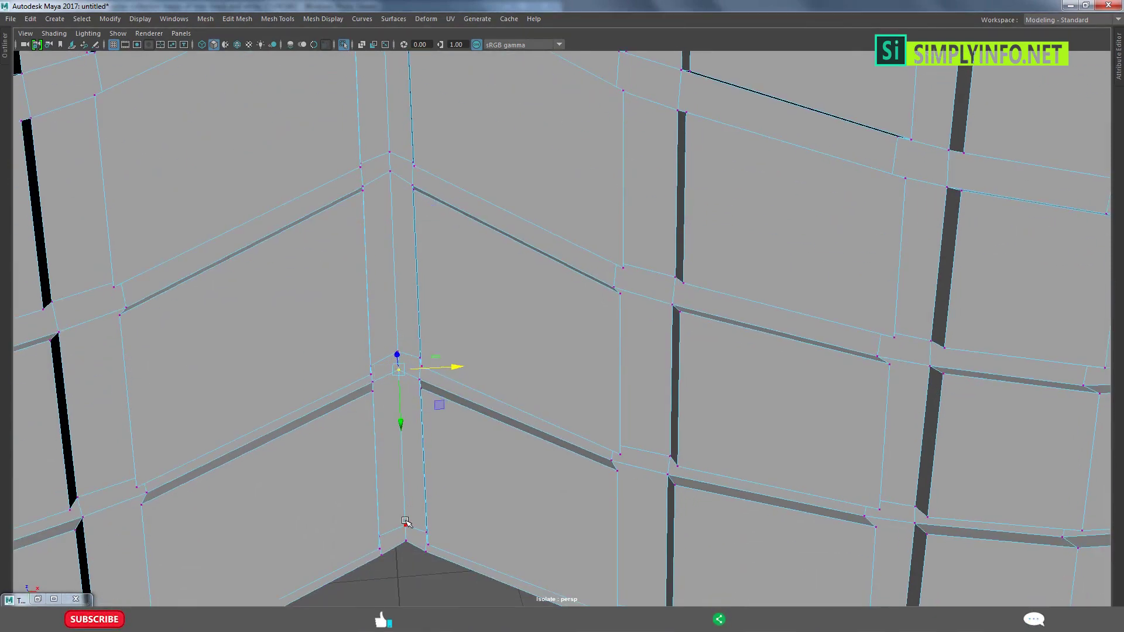
{"action": "left_click", "coordinate": [405, 522]}
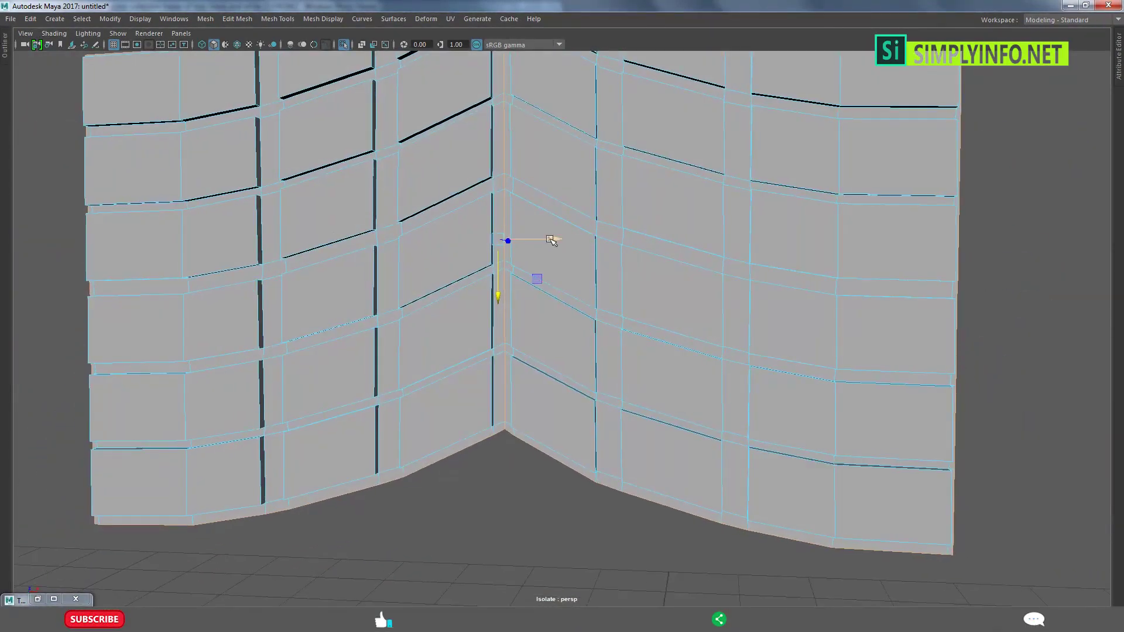
{"action": "left_click_drag", "start_coordinate": [551, 240], "coordinate": [547, 249]}
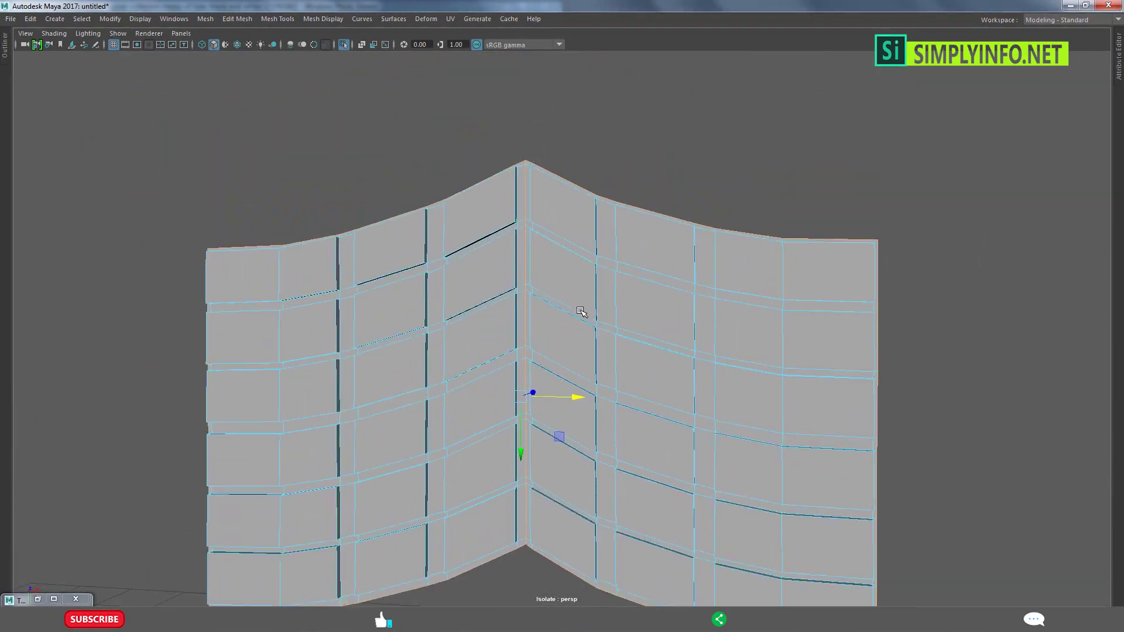
{"action": "left_click_drag", "start_coordinate": [580, 311], "coordinate": [559, 280], "text": "alt"}
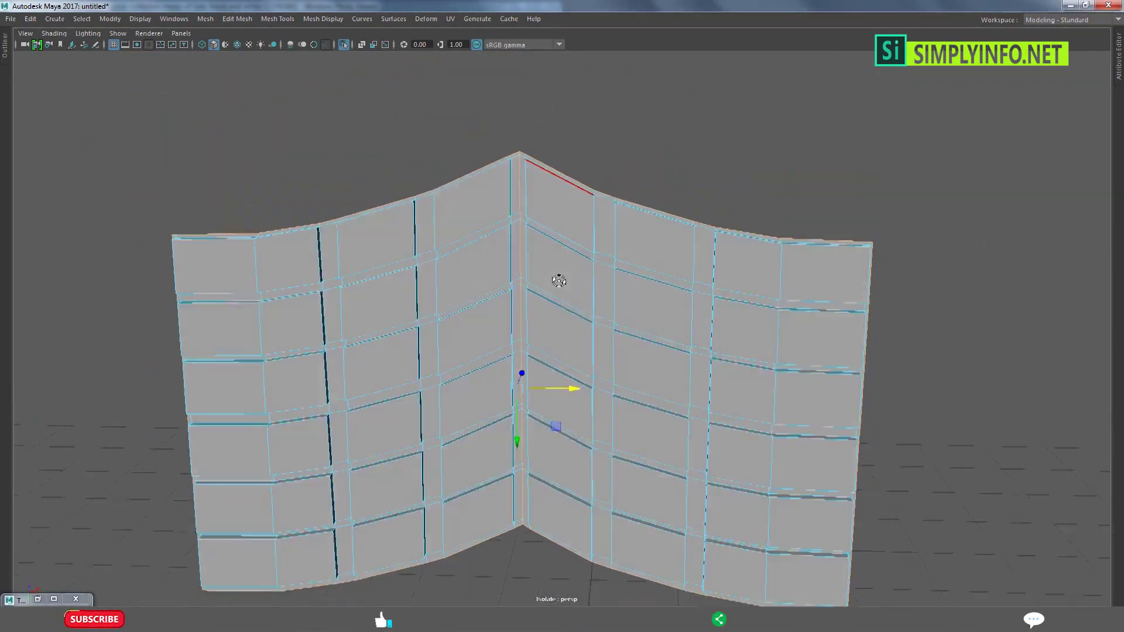
{"action": "scroll", "coordinate": [534, 301], "scroll_direction": "up", "scroll_amount": 5}
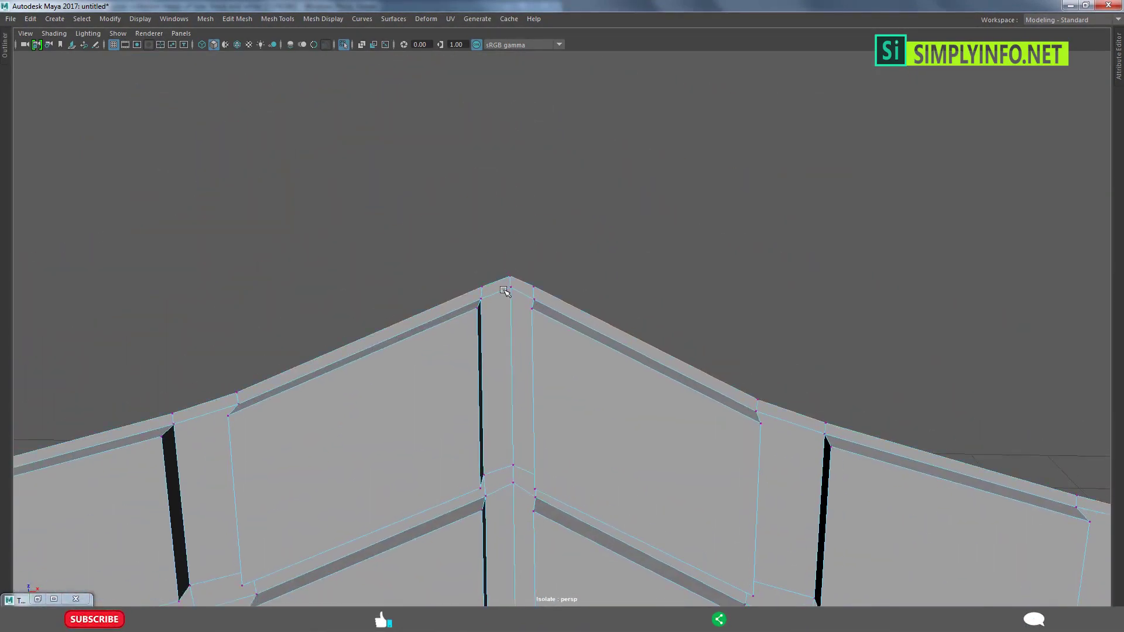
{"action": "scroll", "coordinate": [551, 321], "scroll_direction": "down", "scroll_amount": 3}
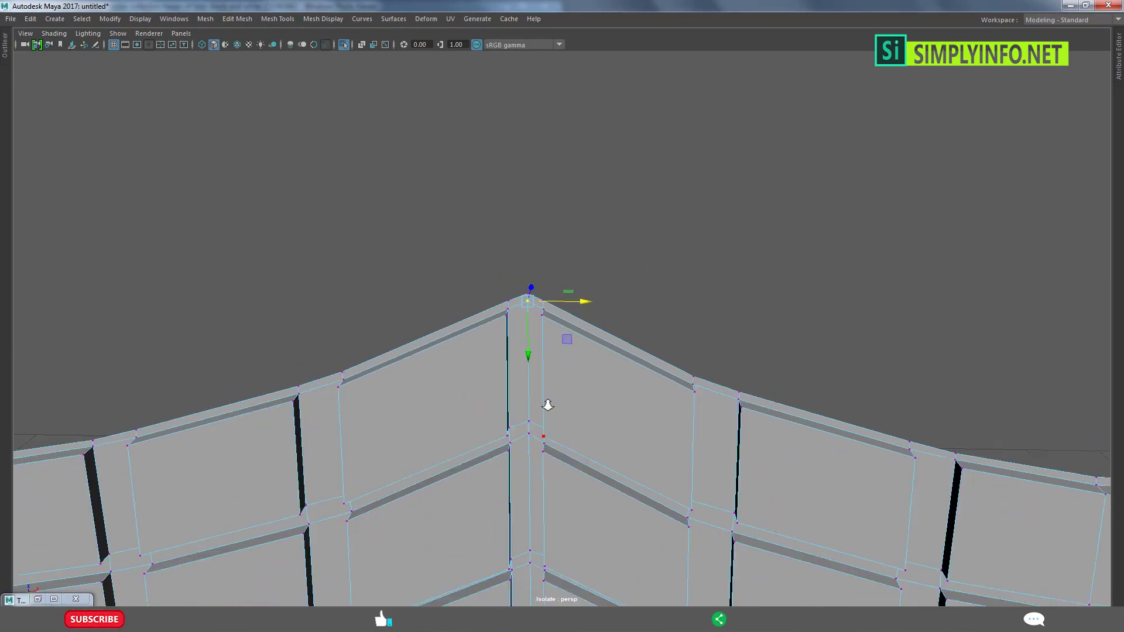
{"action": "scroll", "coordinate": [548, 351], "scroll_direction": "down", "scroll_amount": 3}
{"action": "scroll", "coordinate": [562, 328], "scroll_direction": "down", "scroll_amount": 3}
{"action": "right_click", "coordinate": [565, 283]}
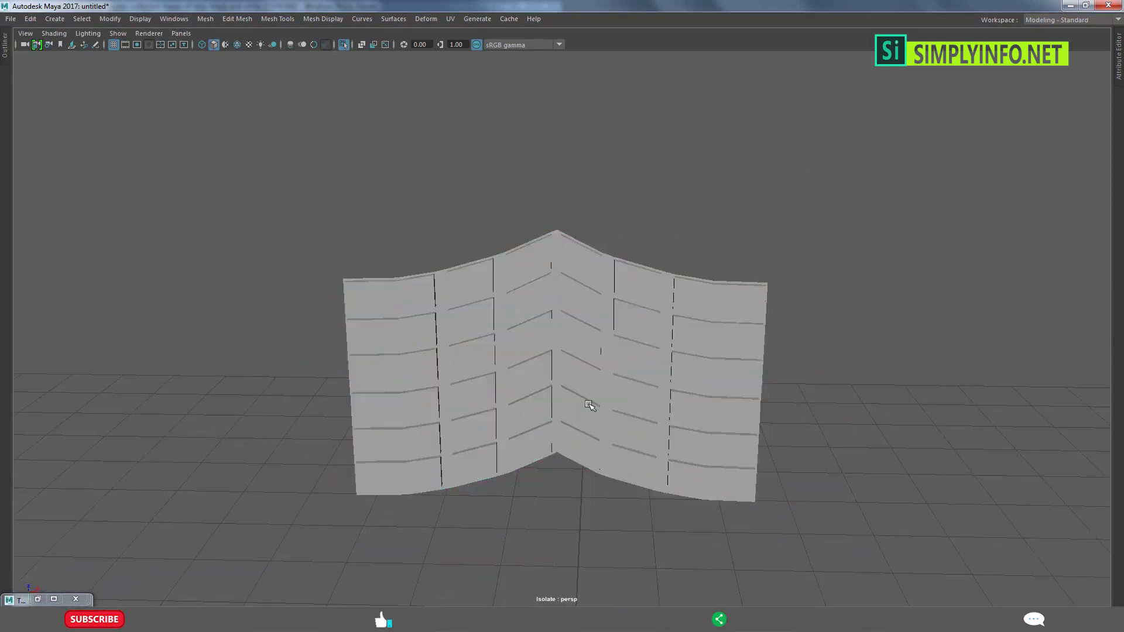
Select the folded tread mesh and orbit to look down on it.
{"action": "scroll", "coordinate": [590, 401], "scroll_direction": "up", "scroll_amount": 5}
{"action": "scroll", "coordinate": [589, 409], "scroll_direction": "up", "scroll_amount": 3}
{"action": "scroll", "coordinate": [570, 354], "scroll_direction": "up", "scroll_amount": 2}
{"action": "left_click", "coordinate": [570, 354]}
{"action": "scroll", "coordinate": [570, 354], "scroll_direction": "down", "scroll_amount": 3}
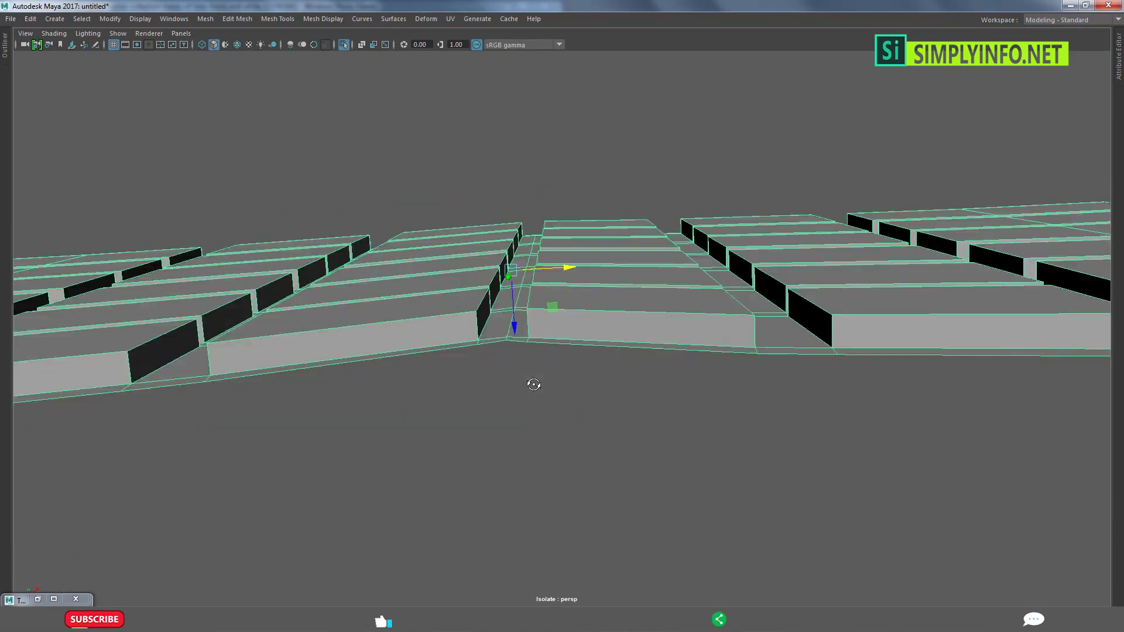
{"action": "mouse_move", "coordinate": [532, 383]}
{"action": "left_mouse_down", "text": "alt"}
{"action": "mouse_move", "coordinate": [527, 358]}
{"action": "mouse_move", "coordinate": [532, 390]}
{"action": "left_mouse_up", "text": "alt"}
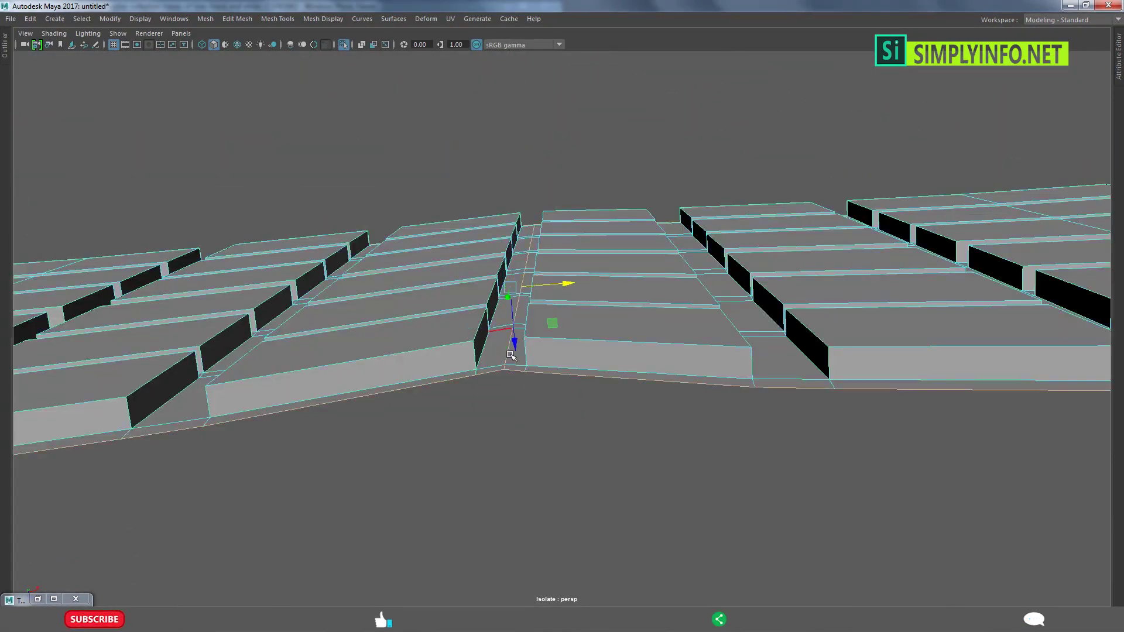
{"action": "mouse_move", "coordinate": [503, 355]}
{"action": "left_mouse_down", "text": "alt"}
{"action": "mouse_move", "coordinate": [532, 246]}
{"action": "mouse_move", "coordinate": [547, 100]}
{"action": "mouse_move", "coordinate": [537, 169]}
{"action": "left_mouse_up", "text": "alt"}
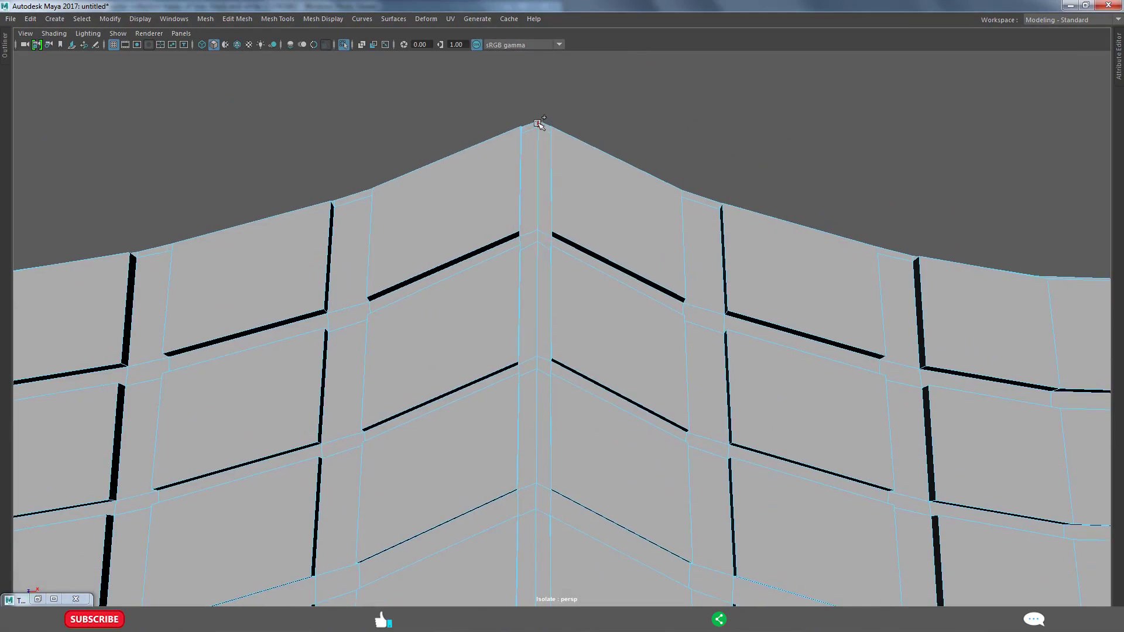
{"action": "scroll", "coordinate": [603, 328], "scroll_direction": "down", "scroll_amount": 3}
Orbit around the lower chevrons and centre fold, then return to the four-view layout.
{"action": "left_click_drag", "start_coordinate": [602, 328], "coordinate": [590, 304], "text": "alt"}
{"action": "scroll", "coordinate": [591, 303], "scroll_direction": "up", "scroll_amount": 4}
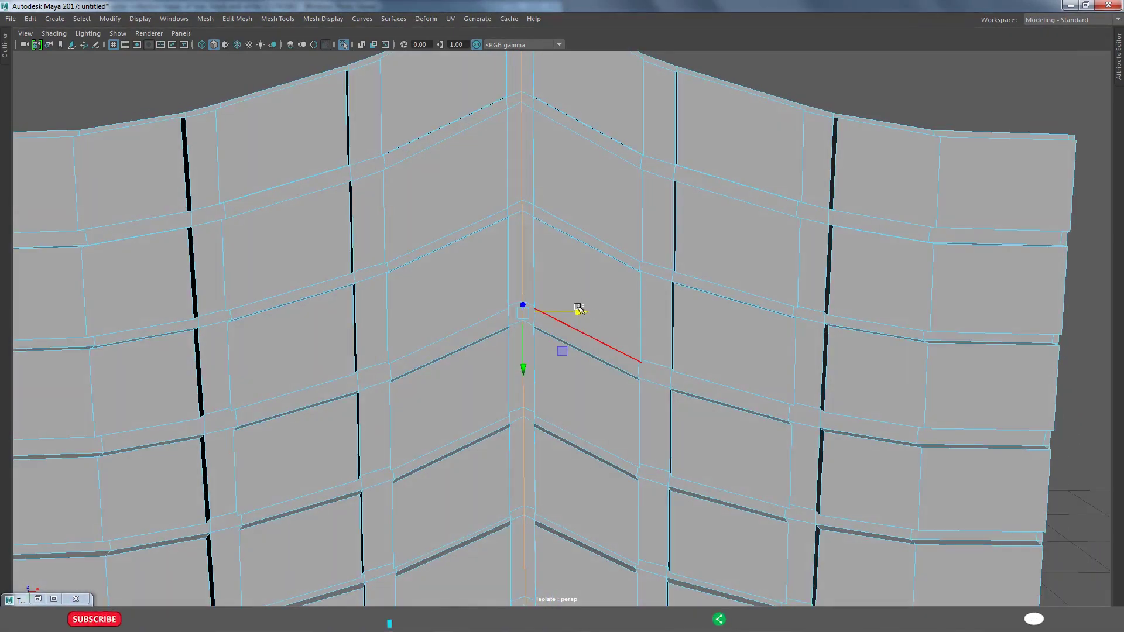
{"action": "scroll", "coordinate": [572, 320], "scroll_direction": "down", "scroll_amount": 3}
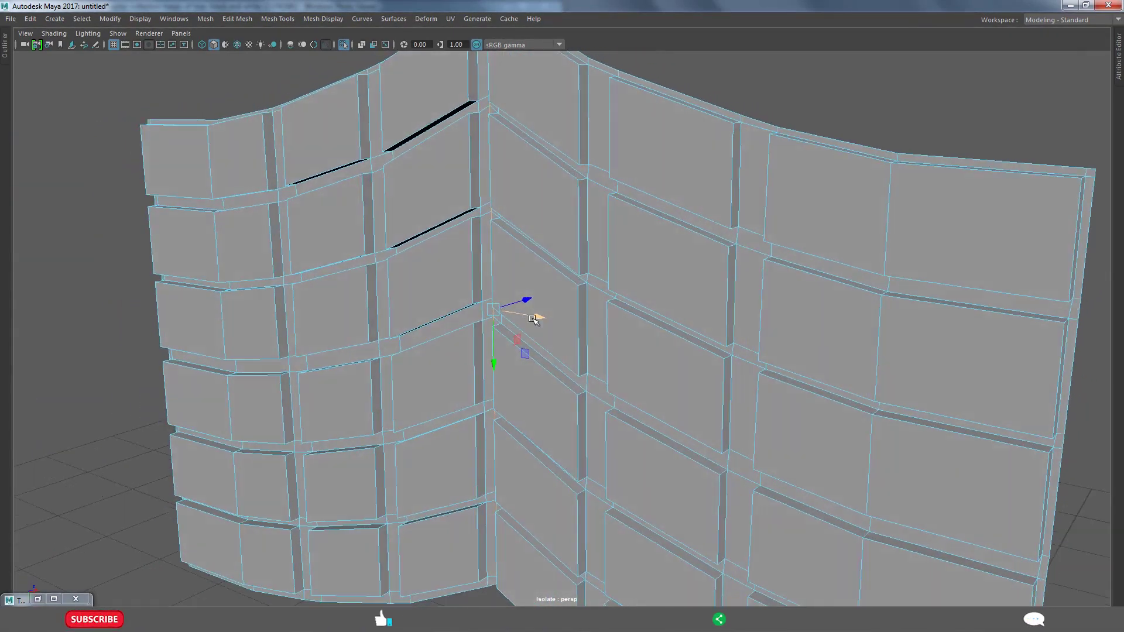
{"action": "mouse_move", "coordinate": [534, 316]}
{"action": "left_mouse_down", "text": "alt"}
{"action": "mouse_move", "coordinate": [529, 333]}
{"action": "mouse_move", "coordinate": [562, 293]}
{"action": "mouse_move", "coordinate": [554, 211]}
{"action": "mouse_move", "coordinate": [567, 281]}
{"action": "mouse_move", "coordinate": [517, 251]}
{"action": "mouse_move", "coordinate": [557, 289]}
{"action": "mouse_move", "coordinate": [520, 237]}
{"action": "left_mouse_up", "text": "alt"}
{"action": "scroll", "coordinate": [518, 304], "scroll_direction": "up", "scroll_amount": 3}
{"action": "scroll", "coordinate": [566, 253], "scroll_direction": "down", "scroll_amount": 3}
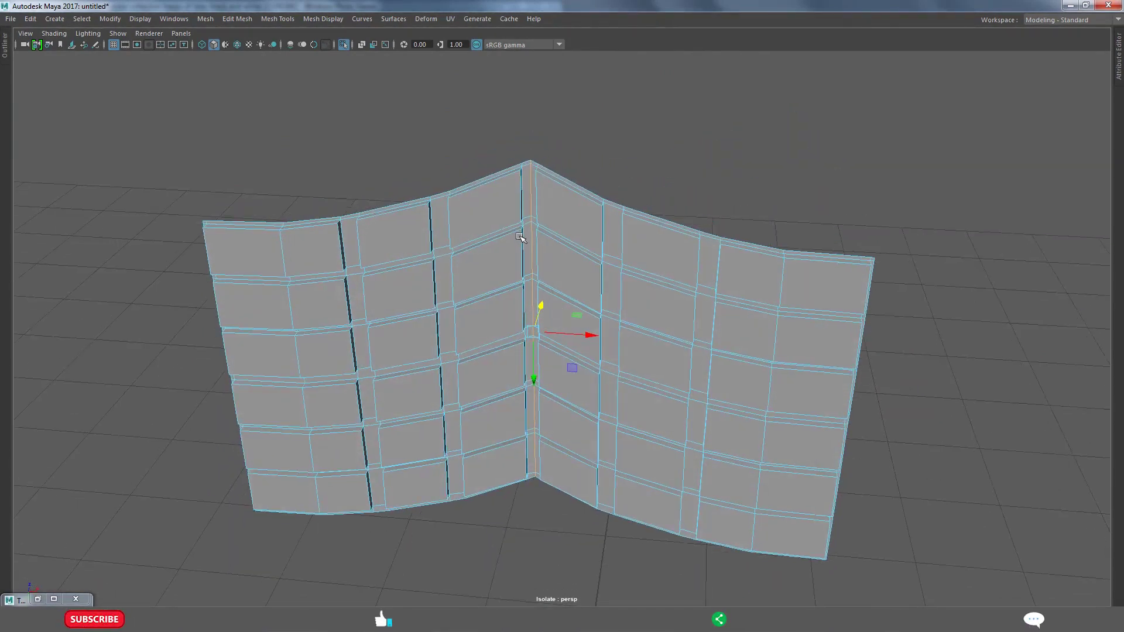
{"action": "left_click_drag", "start_coordinate": [648, 147], "coordinate": [331, 410], "text": "alt"}
{"action": "key", "text": "space"}
{"action": "key", "text": "space"}
Turn off Isolate Select to show the whole tread, and move the selected section upward.
{"action": "key", "text": "f"}
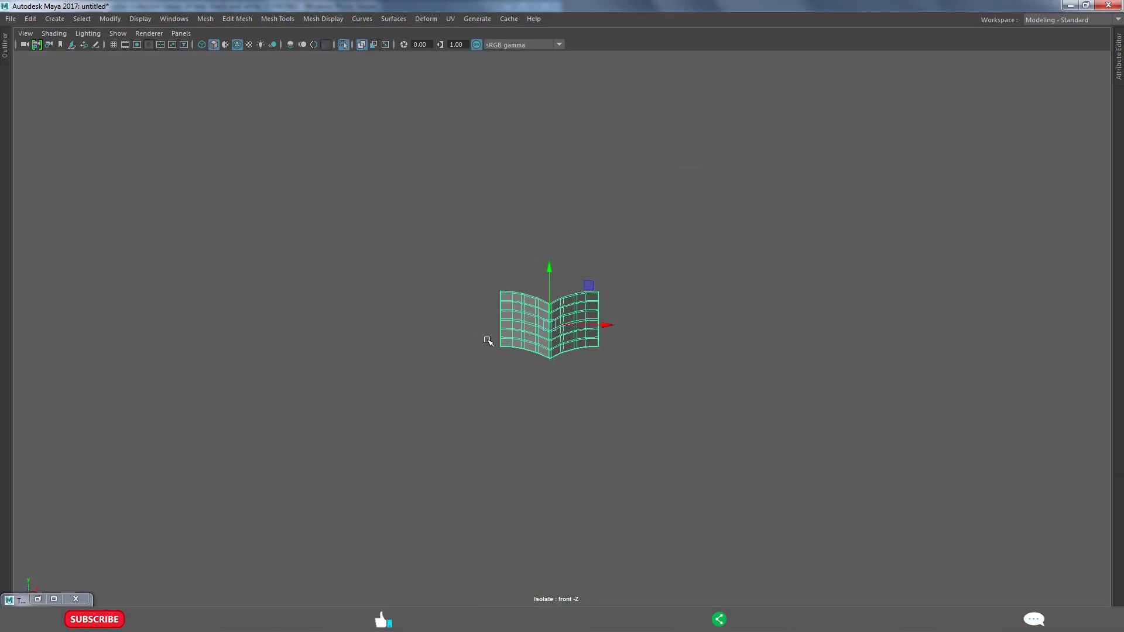
{"action": "left_click", "coordinate": [344, 45]}
{"action": "scroll", "coordinate": [543, 285], "scroll_direction": "up", "scroll_amount": 3}
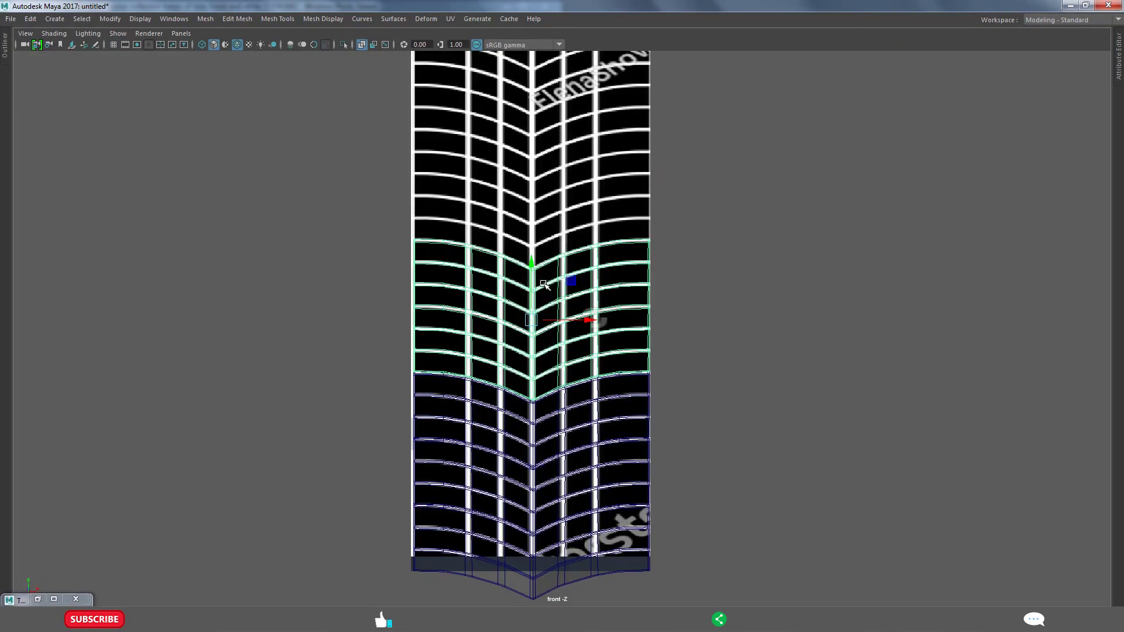
{"action": "mouse_move", "coordinate": [509, 263]}
{"action": "left_mouse_down"}
{"action": "mouse_move", "coordinate": [509, 127]}
{"action": "mouse_move", "coordinate": [515, 138]}
{"action": "left_mouse_up"}
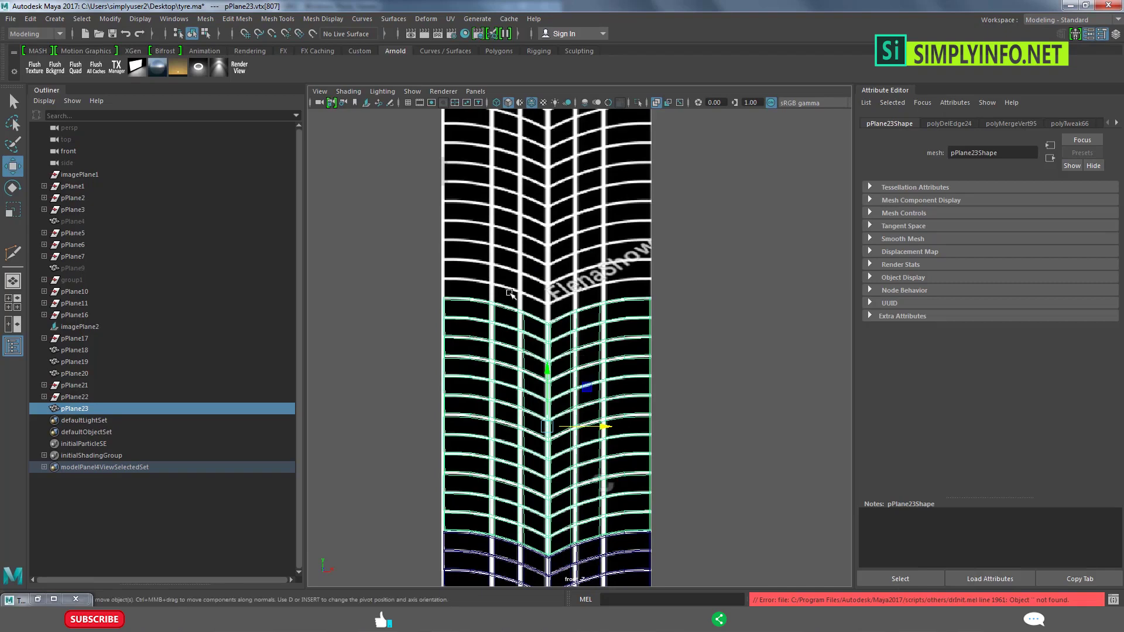
{"action": "scroll", "coordinate": [585, 389], "scroll_direction": "down", "scroll_amount": 3}
{"action": "scroll", "coordinate": [592, 344], "scroll_direction": "up", "scroll_amount": 1}
Duplicate the tread section, place the copy above the original, and undo a stray move.
{"action": "key", "text": "ctrl+d"}
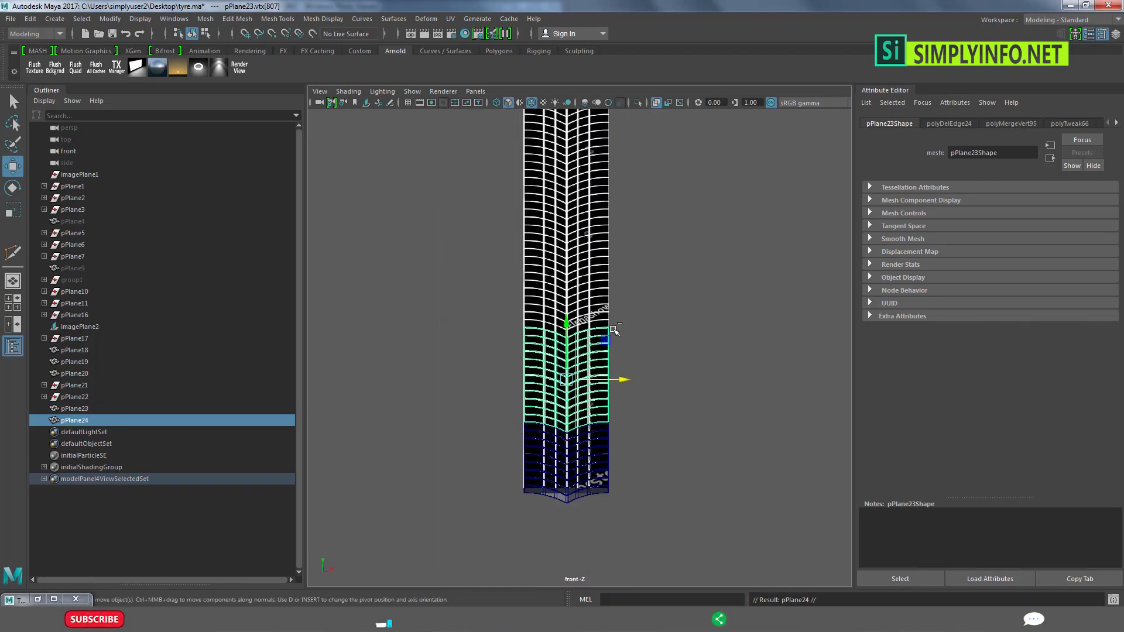
{"action": "scroll", "coordinate": [564, 339], "scroll_direction": "up", "scroll_amount": 2}
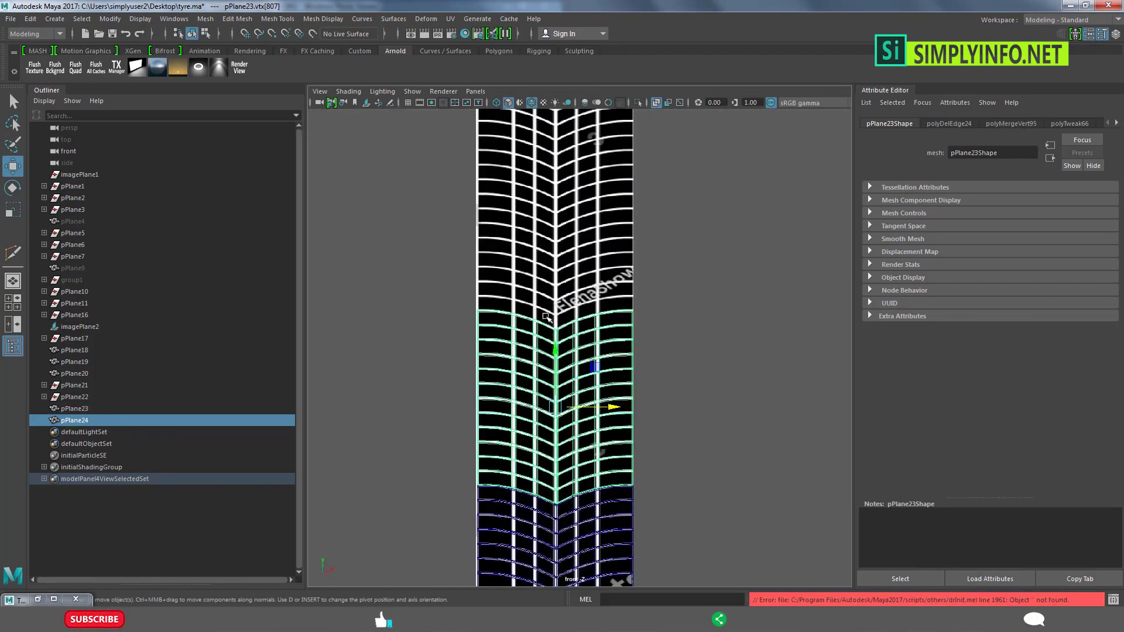
{"action": "left_click_drag", "start_coordinate": [550, 336], "coordinate": [533, 170]}
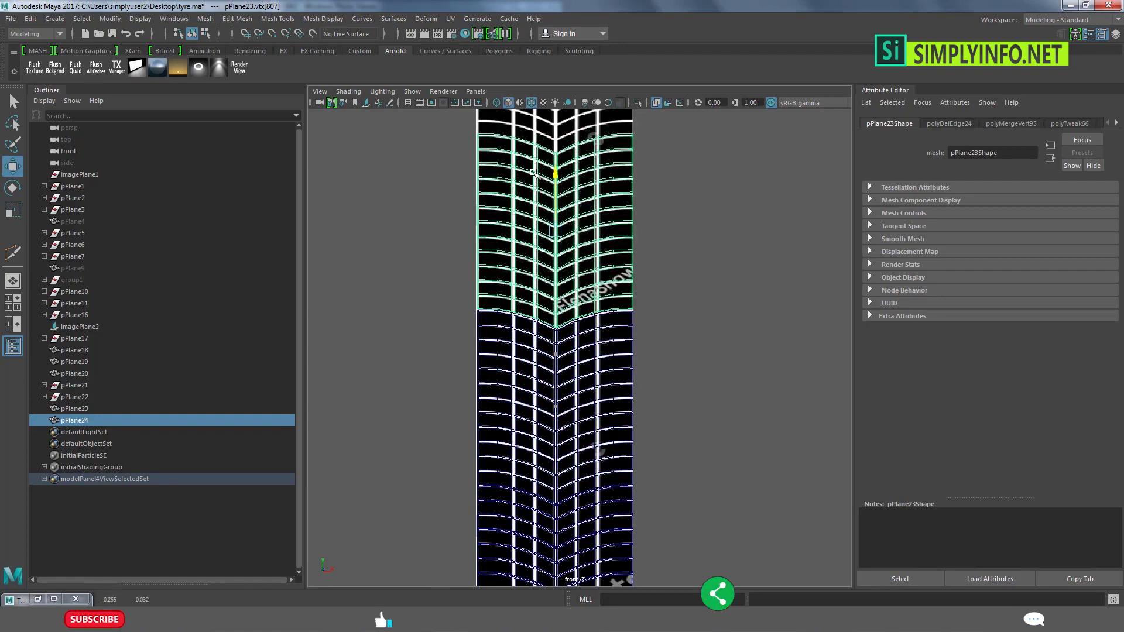
{"action": "scroll", "coordinate": [583, 201], "scroll_direction": "down", "scroll_amount": 3}
{"action": "middle_click_drag", "start_coordinate": [583, 202], "coordinate": [562, 351], "text": "alt"}
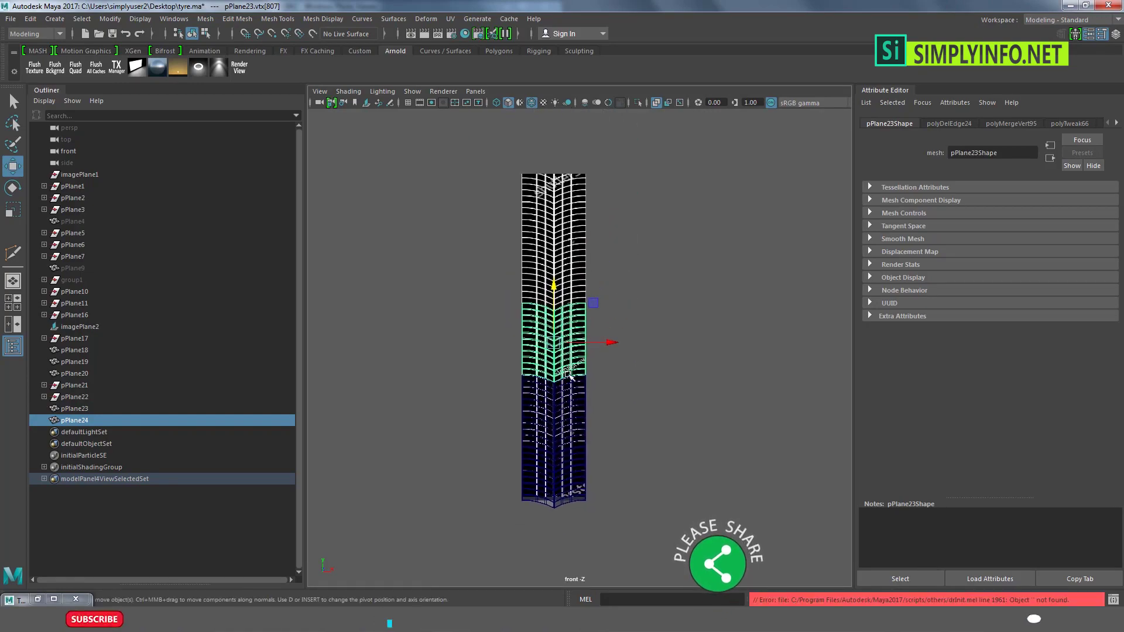
{"action": "scroll", "coordinate": [552, 443], "scroll_direction": "up", "scroll_amount": 2}
{"action": "left_click_drag", "start_coordinate": [552, 443], "coordinate": [552, 492]}
{"action": "key", "text": "ctrl+z"}
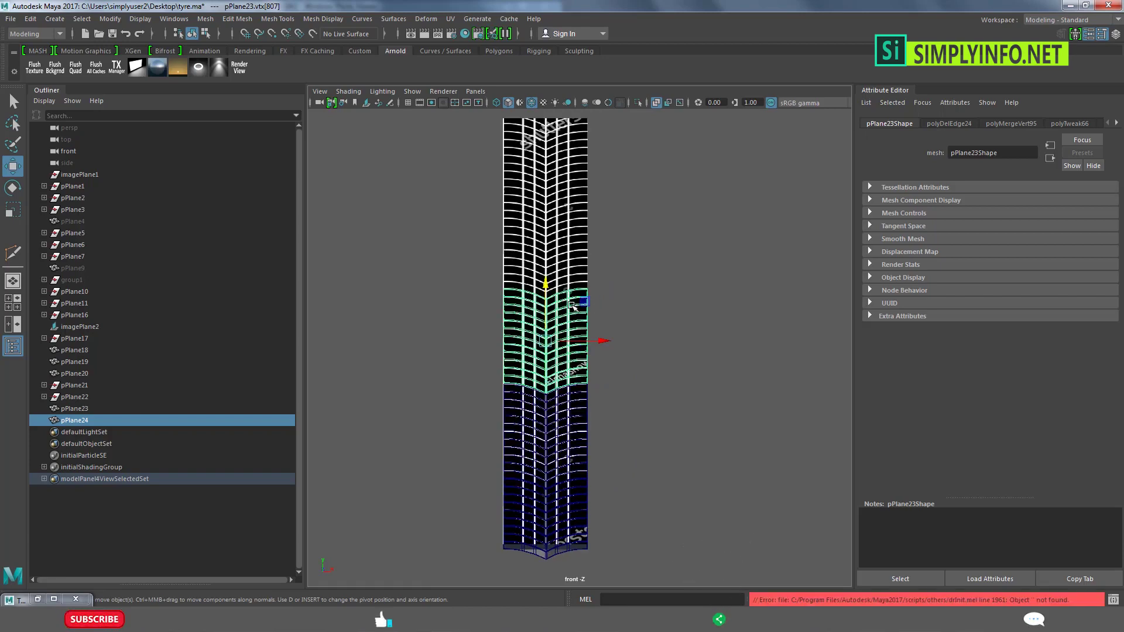
Duplicate again, raise the new copy to the strip's top, and undo an extra duplicate.
{"action": "key", "text": "ctrl+d"}
{"action": "mouse_move", "coordinate": [546, 287]}
{"action": "left_mouse_down"}
{"action": "mouse_move", "coordinate": [525, 110]}
{"action": "mouse_move", "coordinate": [540, 279]}
{"action": "left_mouse_up"}
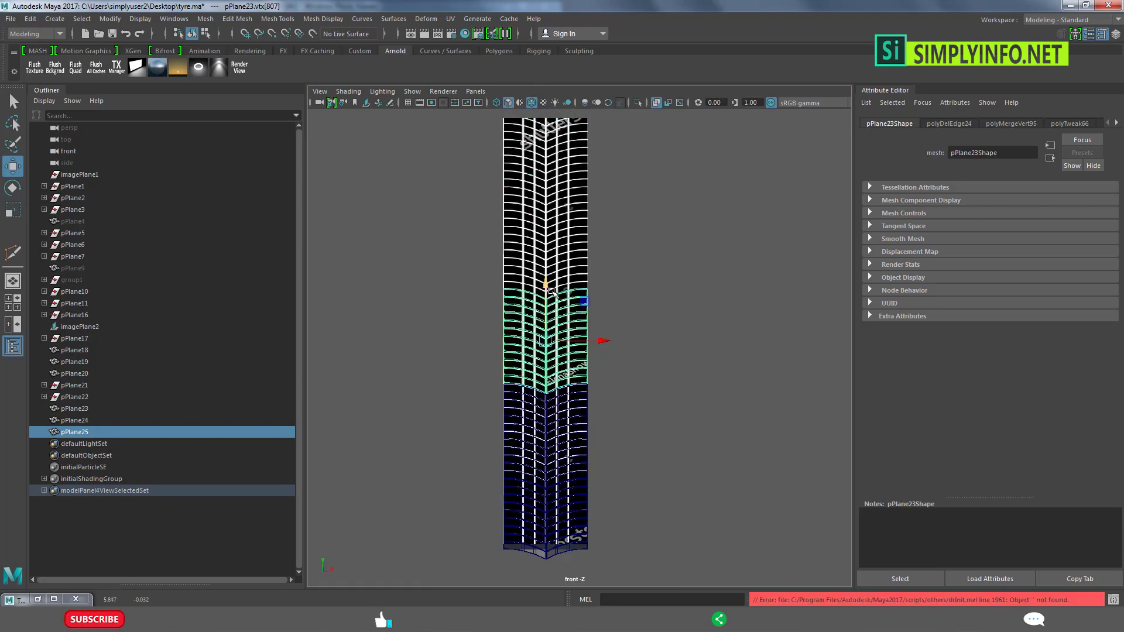
{"action": "left_click_drag", "start_coordinate": [555, 290], "coordinate": [537, 189]}
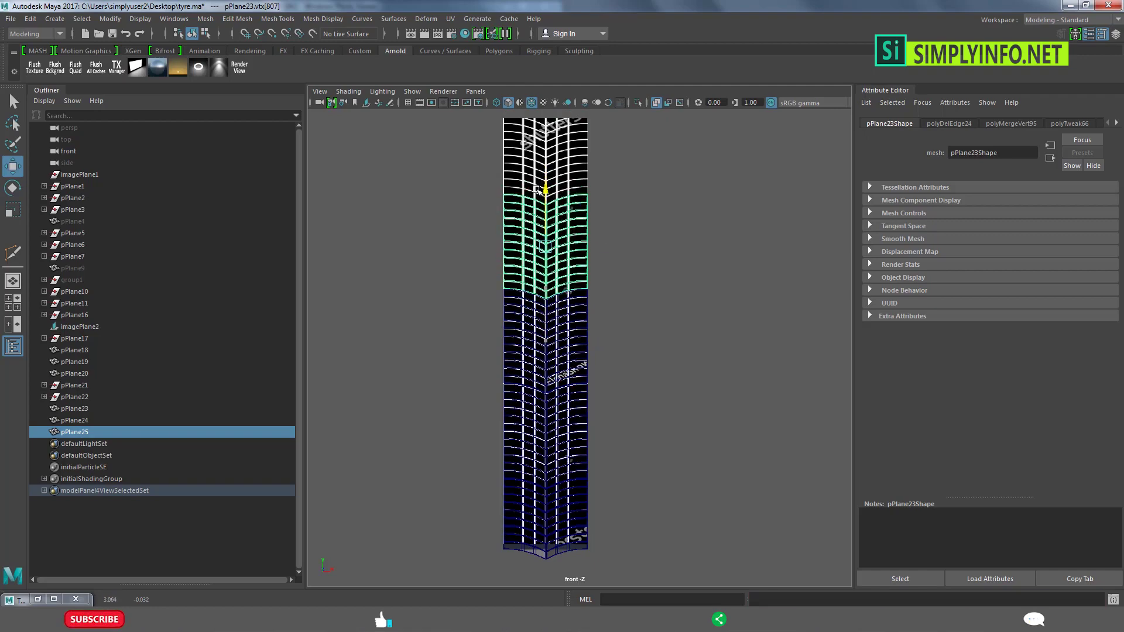
{"action": "key", "text": "ctrl+d"}
{"action": "key", "text": "ctrl+d"}
{"action": "scroll", "coordinate": [599, 220], "scroll_direction": "down", "scroll_amount": 2}
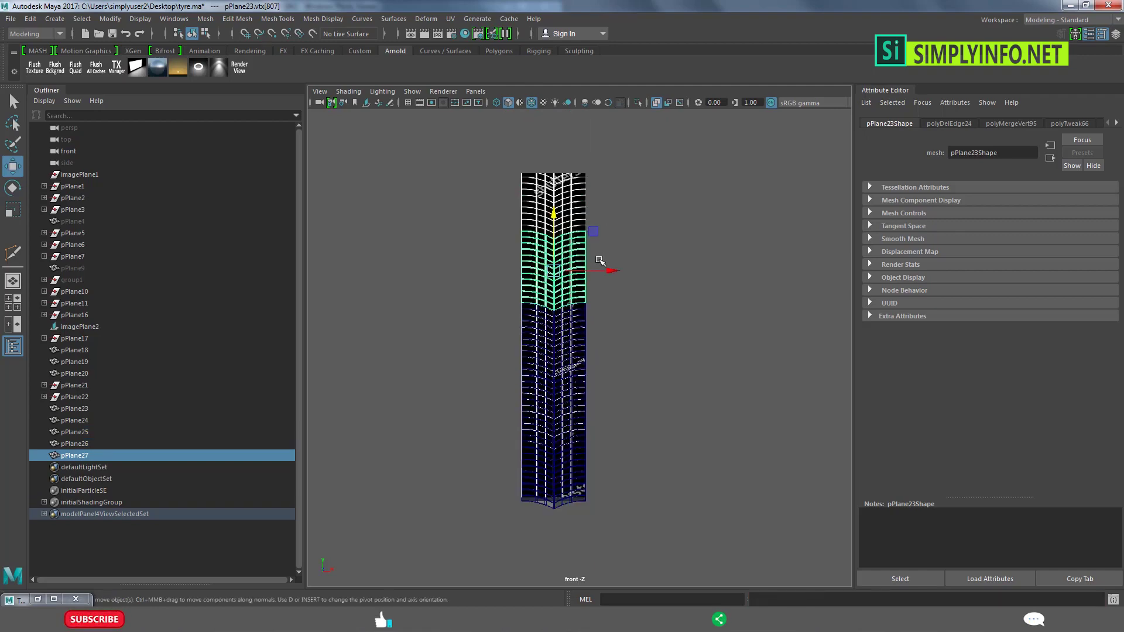
{"action": "scroll", "coordinate": [597, 258], "scroll_direction": "down", "scroll_amount": 1}
{"action": "key", "text": "ctrl+z"}
Move the latest copy up to extend the strip through pPlane30.
{"action": "scroll", "coordinate": [560, 224], "scroll_direction": "up", "scroll_amount": 2}
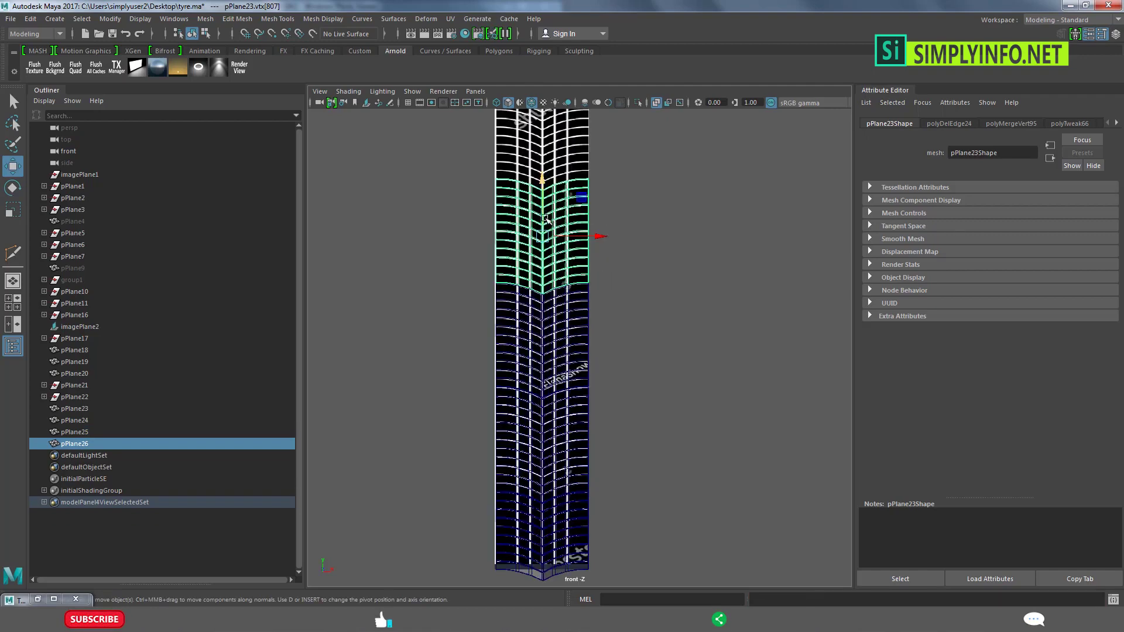
{"action": "left_click_drag", "start_coordinate": [542, 163], "coordinate": [531, 74]}
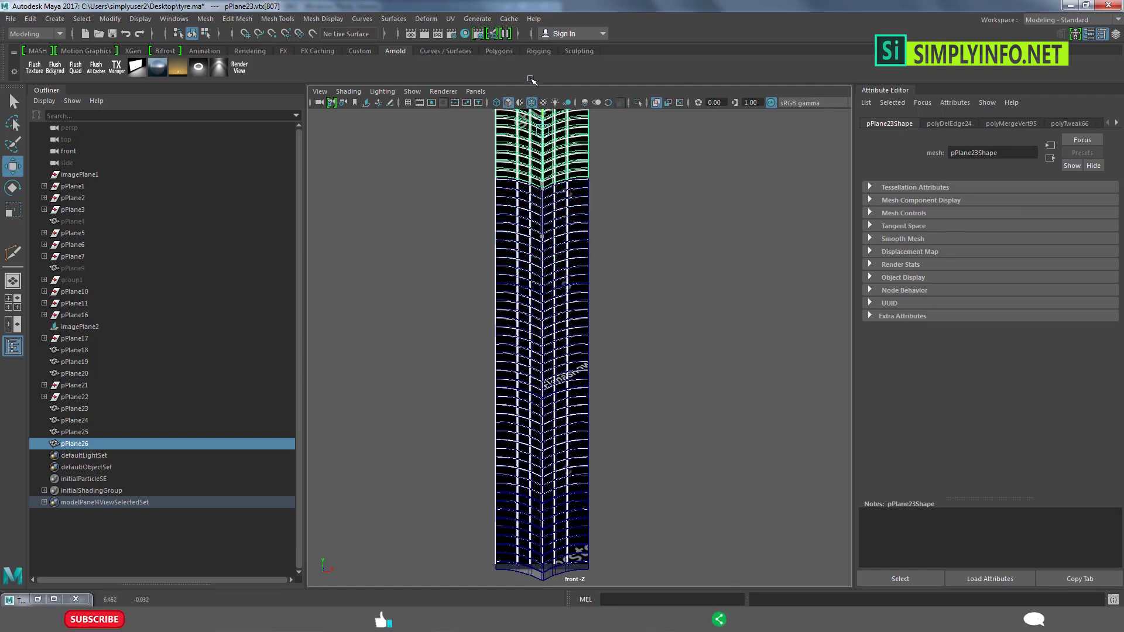
{"action": "scroll", "coordinate": [602, 238], "scroll_direction": "down", "scroll_amount": 2}
{"action": "scroll", "coordinate": [625, 305], "scroll_direction": "up", "scroll_amount": 3}
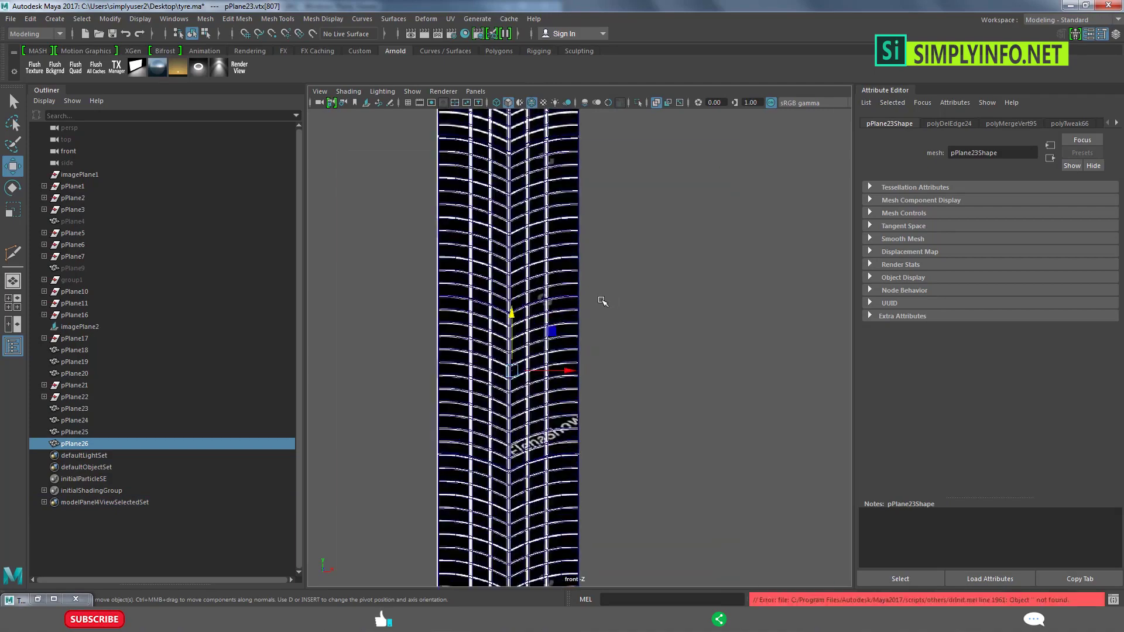
{"action": "scroll", "coordinate": [638, 287], "scroll_direction": "up", "scroll_amount": 1}
{"action": "scroll", "coordinate": [650, 267], "scroll_direction": "up", "scroll_amount": 1}
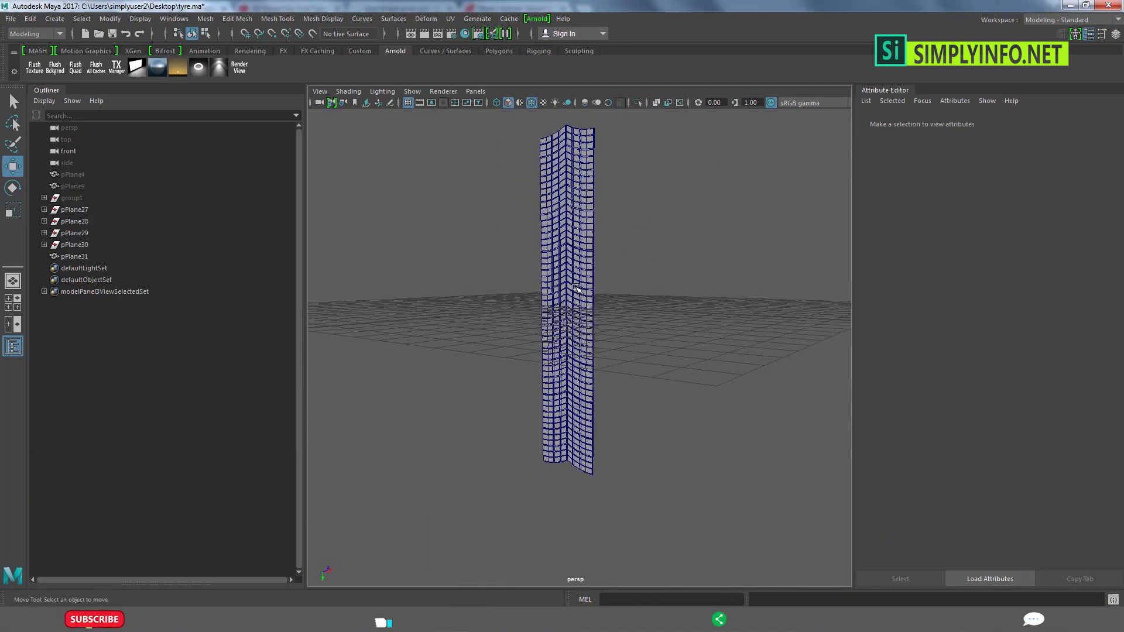
Hide the ground grid and orbit to an eye-level shaded view of the tread strip.
{"action": "left_click", "coordinate": [576, 288]}
{"action": "mouse_move", "coordinate": [629, 336]}
{"action": "left_mouse_down", "text": "alt"}
{"action": "mouse_move", "coordinate": [459, 406]}
{"action": "mouse_move", "coordinate": [568, 389]}
{"action": "mouse_move", "coordinate": [469, 376]}
{"action": "mouse_move", "coordinate": [422, 142]}
{"action": "left_mouse_up", "text": "alt"}
{"action": "left_click", "coordinate": [459, 406]}
{"action": "left_click", "coordinate": [409, 104]}
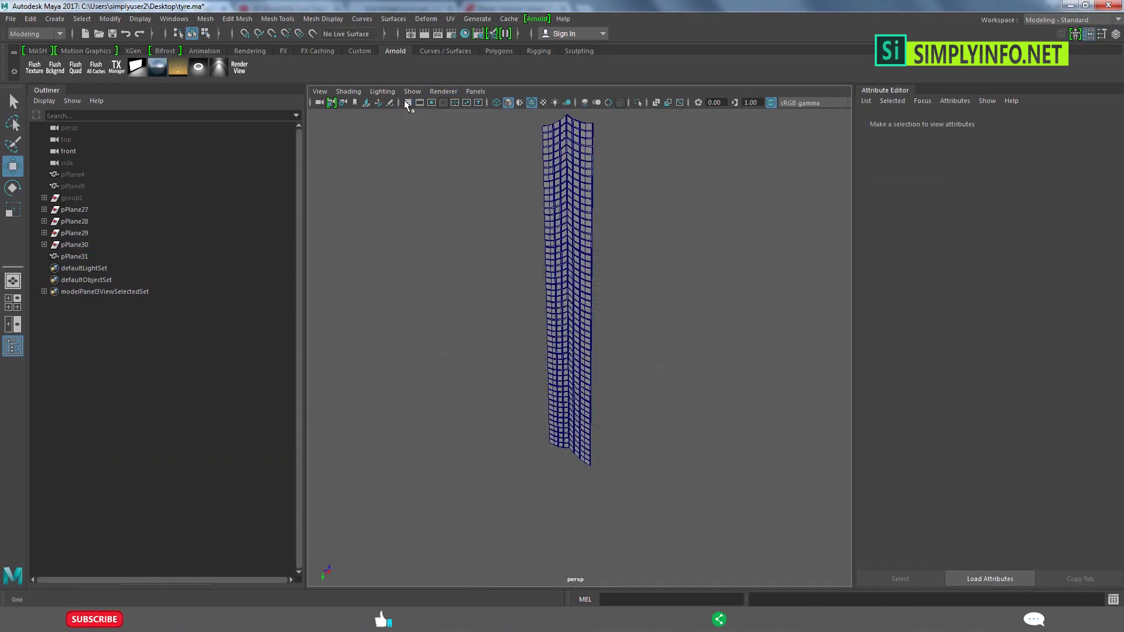
{"action": "mouse_move", "coordinate": [473, 262]}
{"action": "left_mouse_down", "text": "alt"}
{"action": "mouse_move", "coordinate": [638, 258]}
{"action": "mouse_move", "coordinate": [646, 270]}
{"action": "mouse_move", "coordinate": [602, 244]}
{"action": "mouse_move", "coordinate": [531, 283]}
{"action": "mouse_move", "coordinate": [584, 281]}
{"action": "mouse_move", "coordinate": [509, 311]}
{"action": "mouse_move", "coordinate": [673, 364]}
{"action": "mouse_move", "coordinate": [491, 334]}
{"action": "mouse_move", "coordinate": [572, 311]}
{"action": "mouse_move", "coordinate": [565, 304]}
{"action": "left_mouse_up", "text": "alt"}
{"action": "left_click", "coordinate": [532, 104]}
Delete the strip's non-deformer history, freeze its transformations, and centre its pivot.
{"action": "left_click", "coordinate": [30, 18]}
{"action": "mouse_move", "coordinate": [63, 156]}
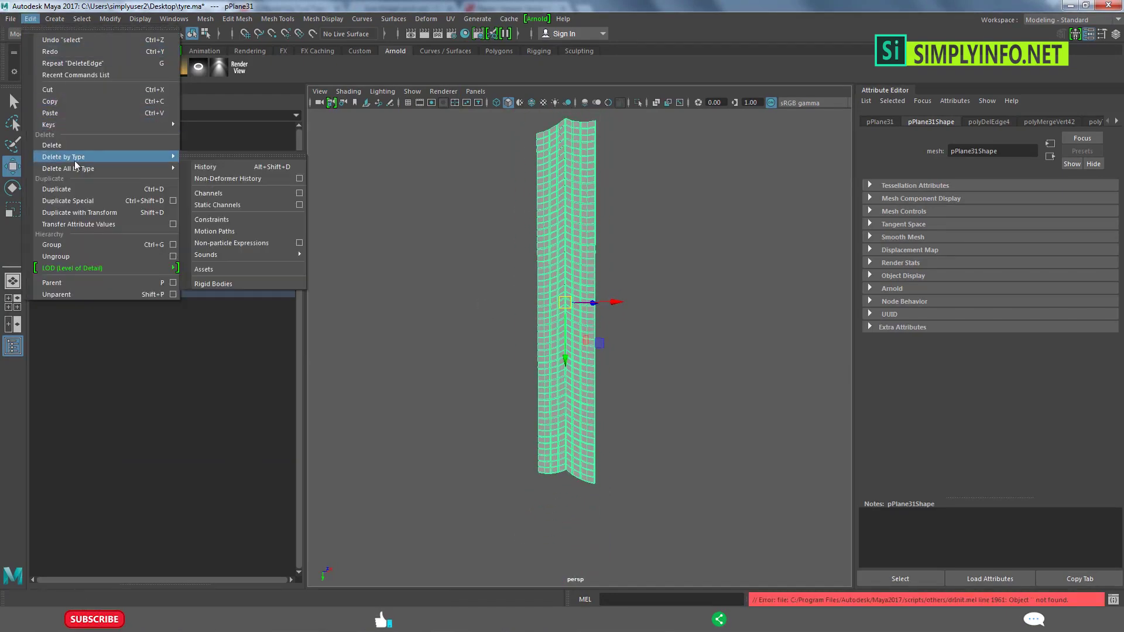
{"action": "left_click", "coordinate": [226, 174]}
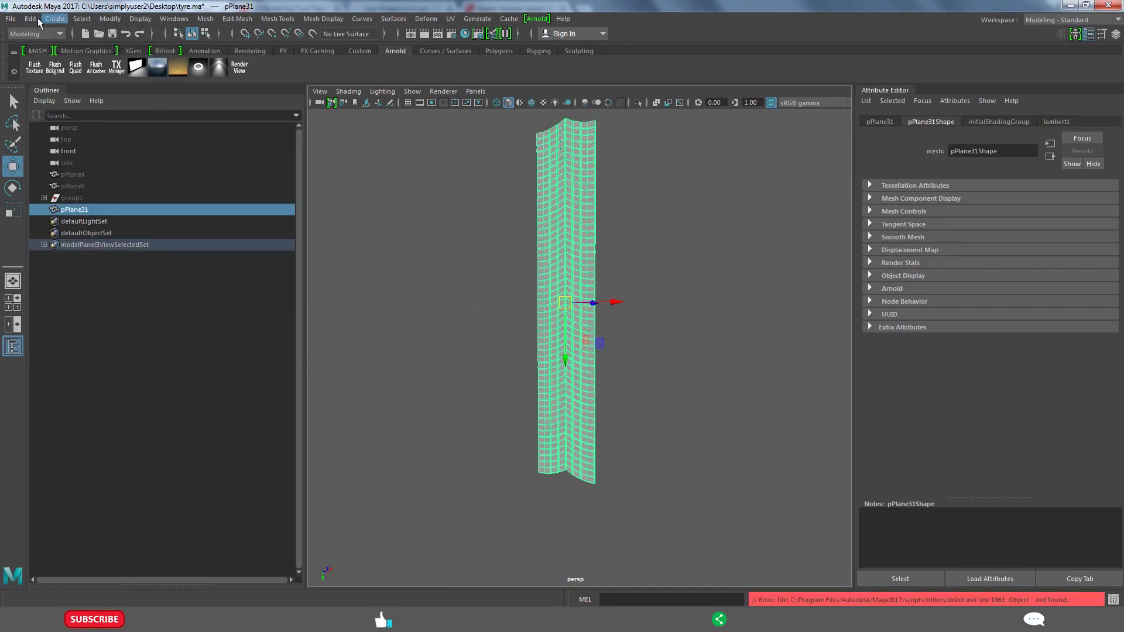
{"action": "left_click", "coordinate": [108, 20]}
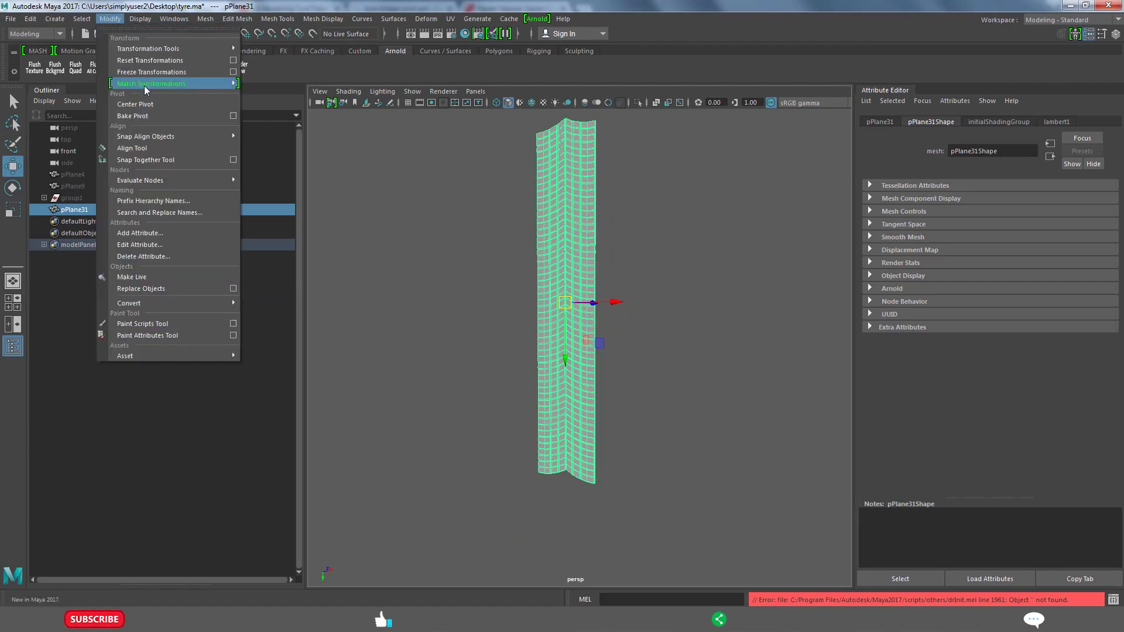
{"action": "left_click", "coordinate": [144, 85]}
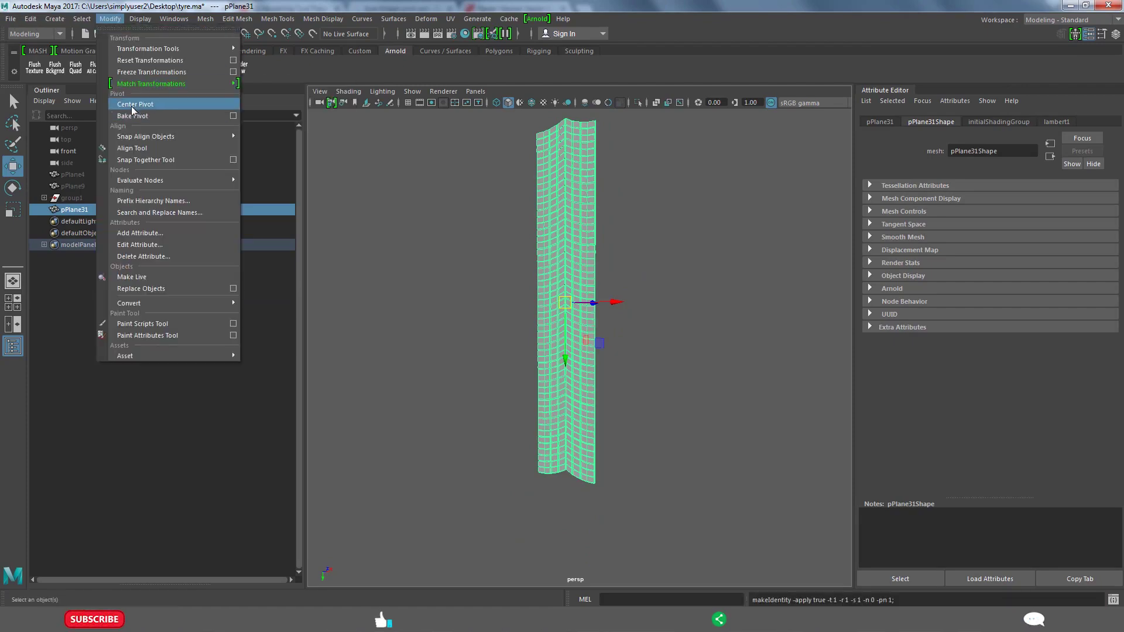
{"action": "left_click", "coordinate": [135, 107]}
{"action": "left_click", "coordinate": [597, 341]}
Reselect strip pPlane31 and switch to the Animation menu set.
{"action": "left_click", "coordinate": [582, 334]}
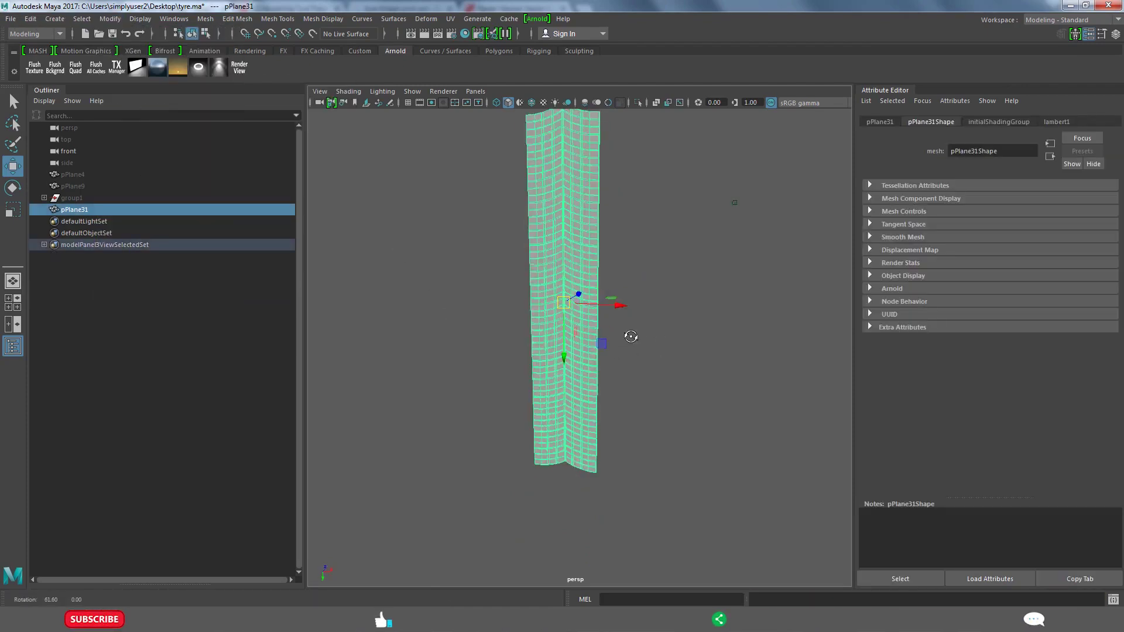
{"action": "left_click_drag", "start_coordinate": [582, 334], "coordinate": [589, 345], "text": "alt"}
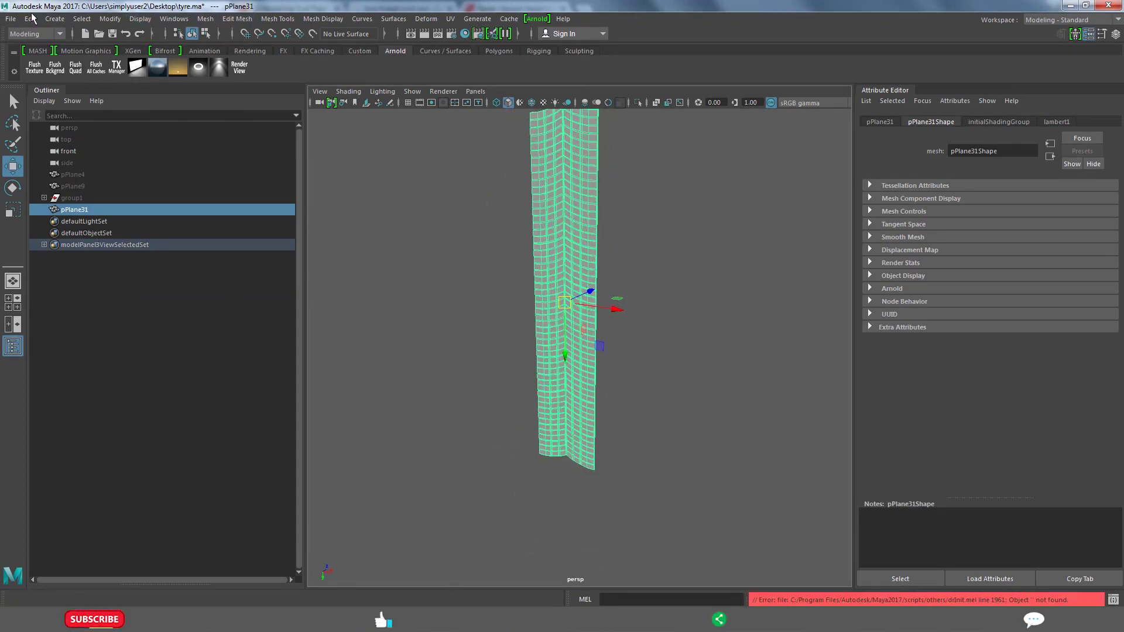
{"action": "left_click", "coordinate": [35, 34]}
{"action": "left_click", "coordinate": [35, 72]}
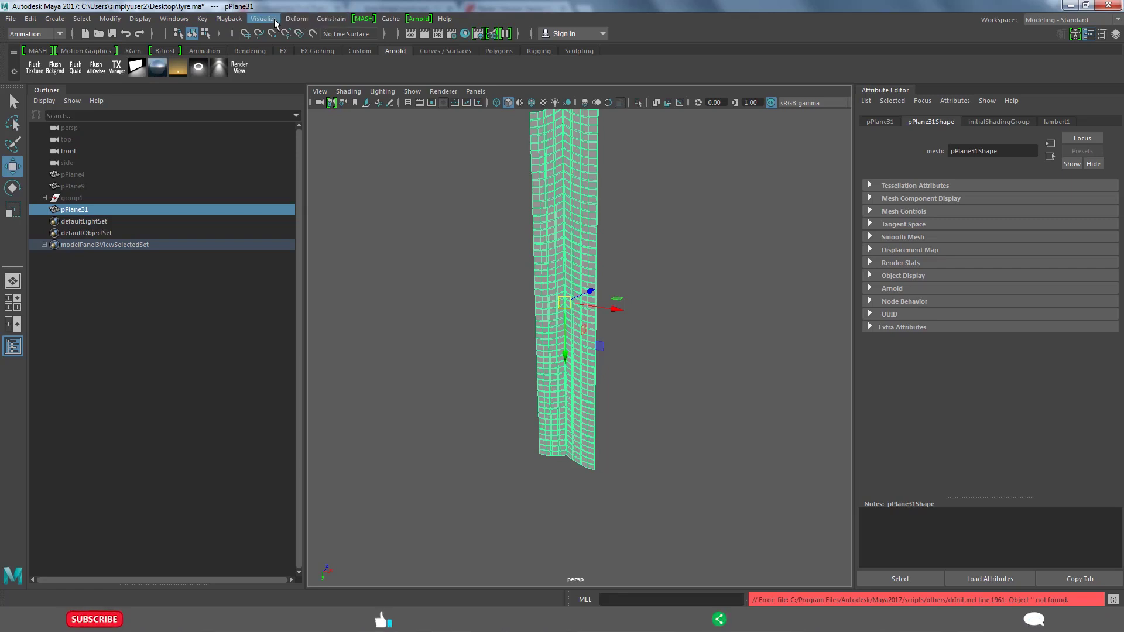
Open the Deform menu to reach the Nonlinear deformers for pPlane31.
{"action": "left_click", "coordinate": [296, 18]}
{"action": "mouse_move", "coordinate": [317, 182]}
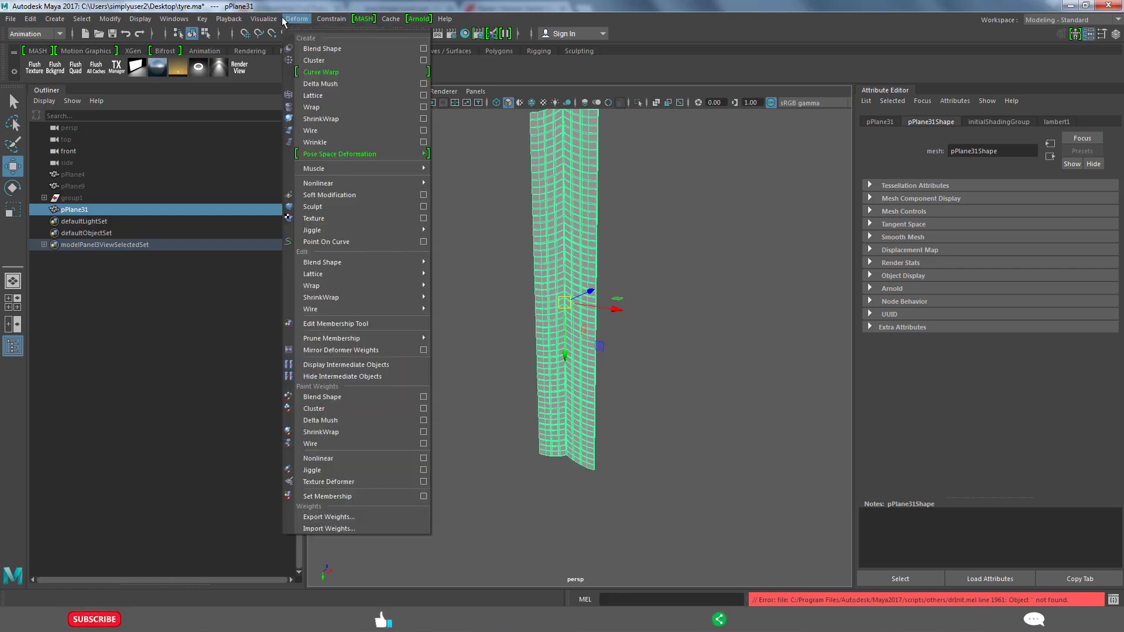
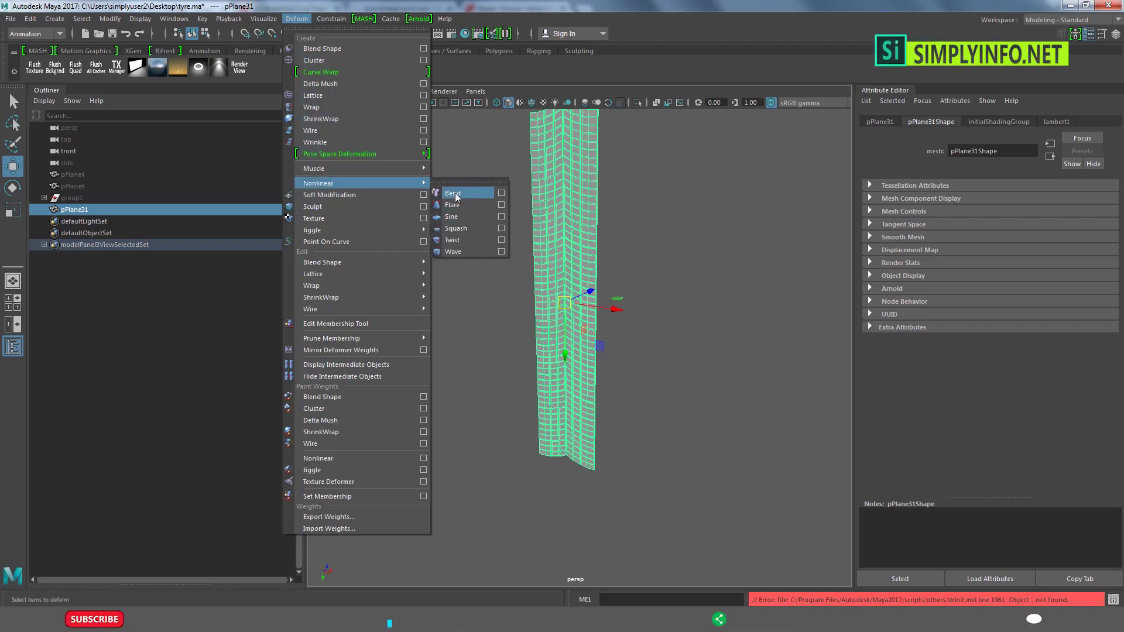
Add a bend deformer to pPlane31 and dock the Channel Box at the top right.
{"action": "left_click", "coordinate": [453, 194]}
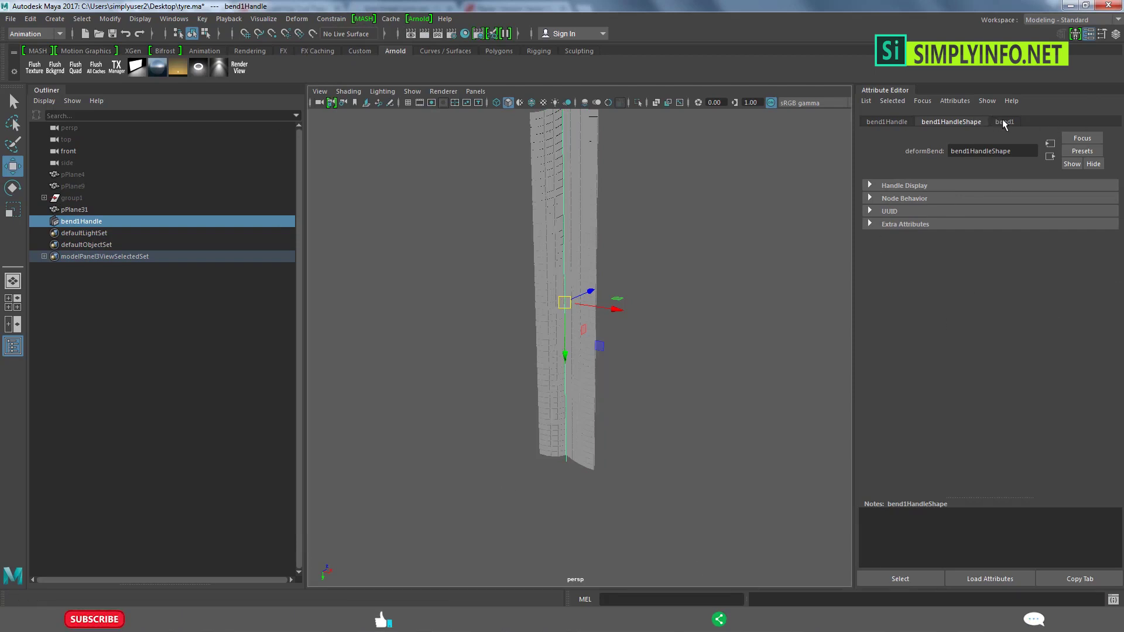
{"action": "left_click", "coordinate": [1002, 123]}
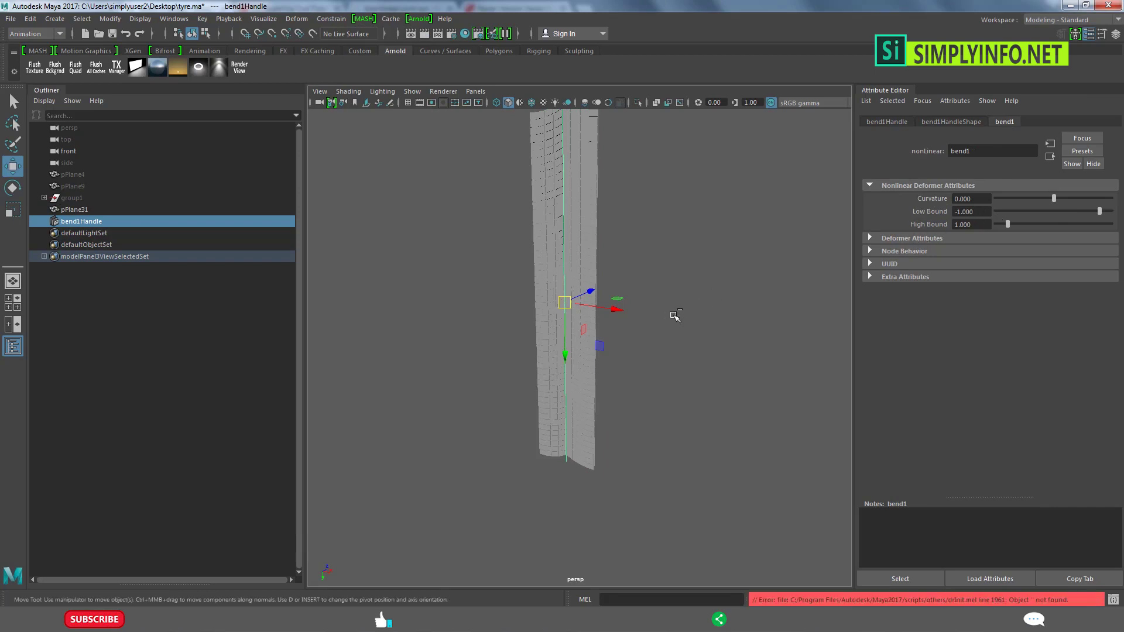
{"action": "key", "text": "ctrl+a"}
{"action": "left_click_drag", "start_coordinate": [226, 124], "coordinate": [988, 89]}
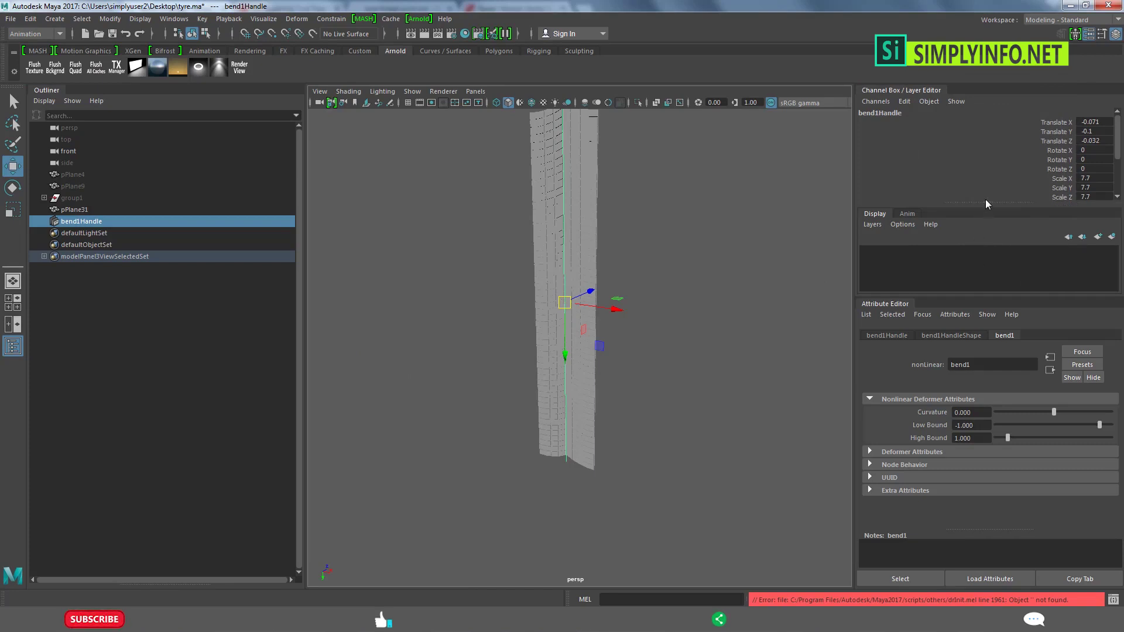
{"action": "left_click_drag", "start_coordinate": [988, 203], "coordinate": [894, 267]}
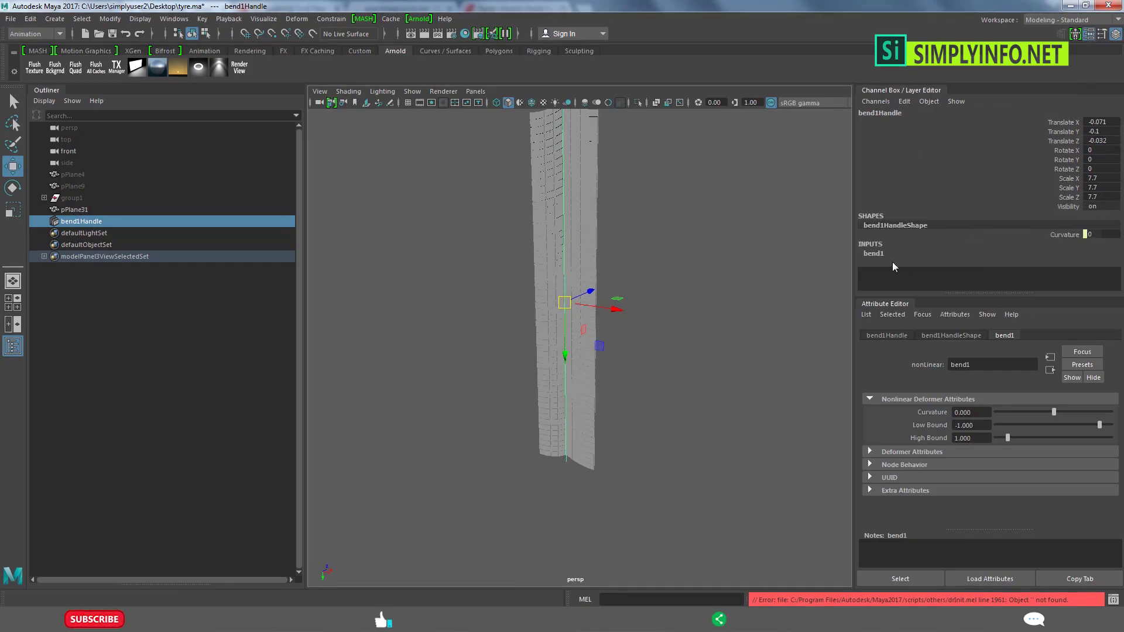
Expand the bend1 inputs, test the Curvature, then return it to 0.
{"action": "left_click", "coordinate": [869, 253]}
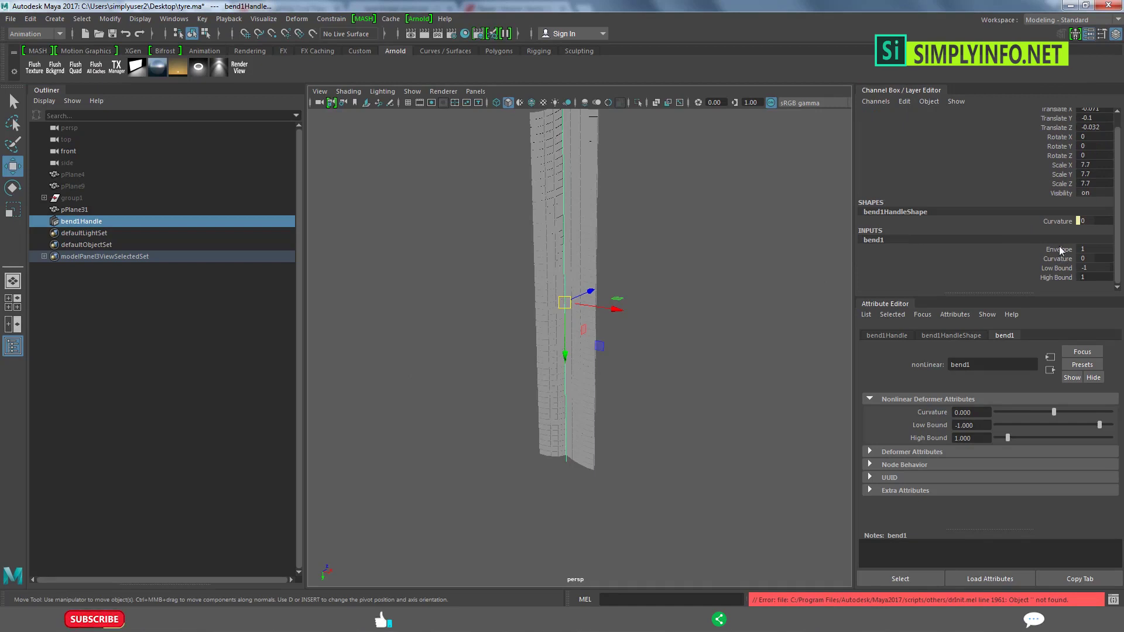
{"action": "left_click", "coordinate": [1059, 250]}
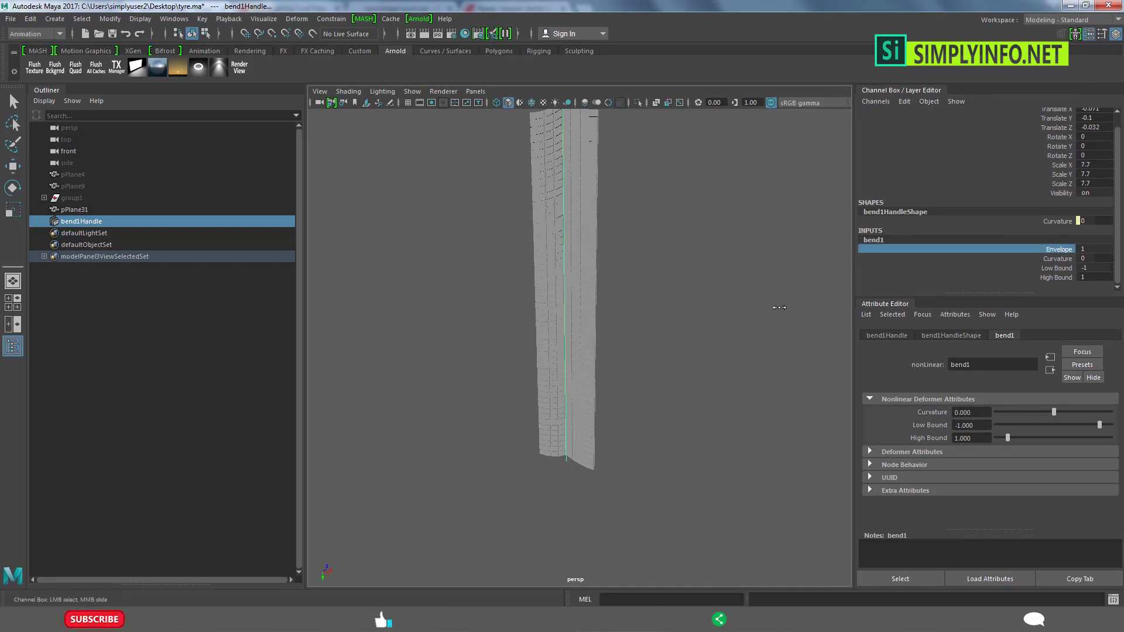
{"action": "left_click", "coordinate": [1057, 259]}
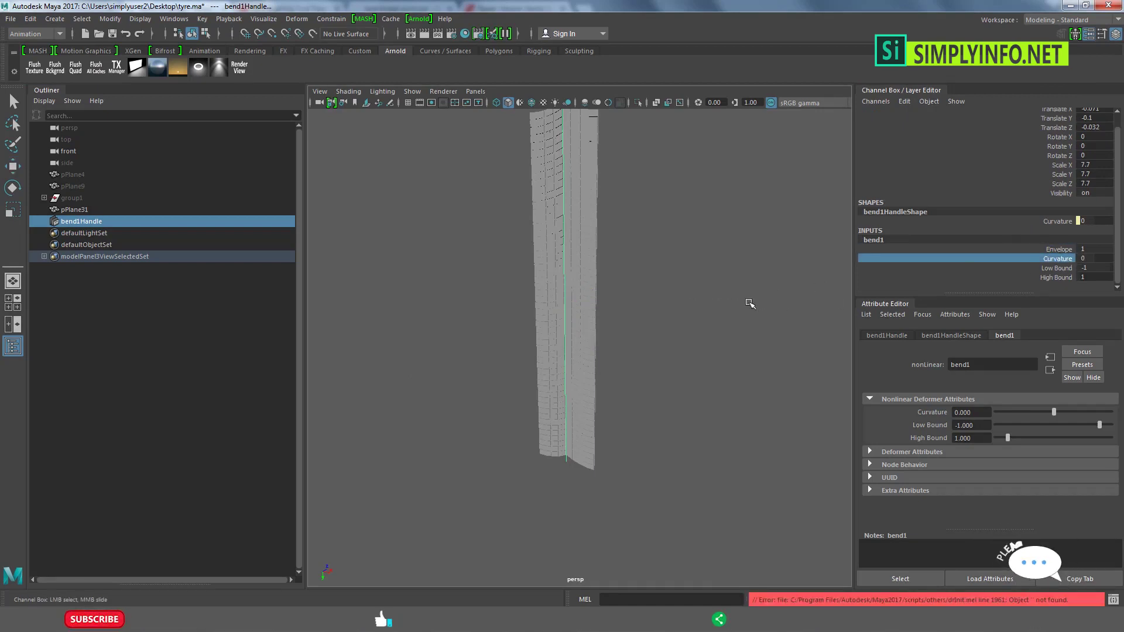
{"action": "middle_click_drag", "start_coordinate": [748, 304], "coordinate": [827, 312]}
{"action": "mouse_move", "coordinate": [603, 309]}
{"action": "middle_mouse_down"}
{"action": "mouse_move", "coordinate": [469, 300]}
{"action": "mouse_move", "coordinate": [531, 308]}
{"action": "mouse_move", "coordinate": [568, 276]}
{"action": "mouse_move", "coordinate": [597, 267]}
{"action": "middle_mouse_up"}
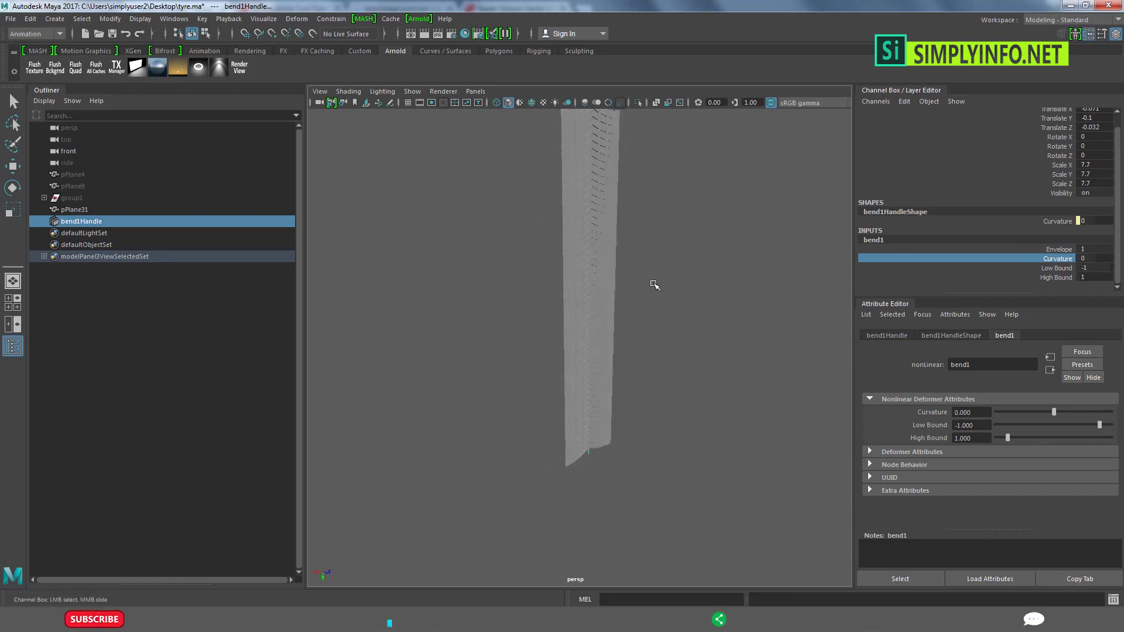
Set bend1Handle Rotate X to -90 and test the Curvature, undoing the change.
{"action": "key", "text": "e"}
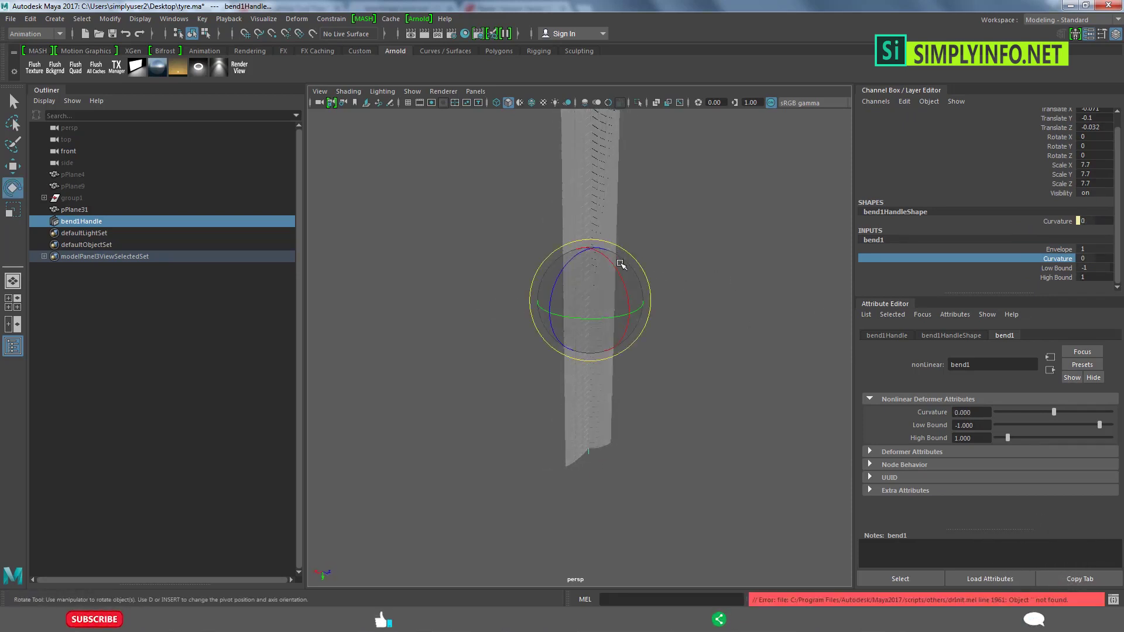
{"action": "mouse_move", "coordinate": [602, 238]}
{"action": "left_mouse_down", "text": "alt"}
{"action": "mouse_move", "coordinate": [715, 233]}
{"action": "mouse_move", "coordinate": [615, 231]}
{"action": "mouse_move", "coordinate": [623, 226]}
{"action": "left_mouse_up", "text": "alt"}
{"action": "middle_click_drag", "start_coordinate": [623, 225], "coordinate": [738, 296]}
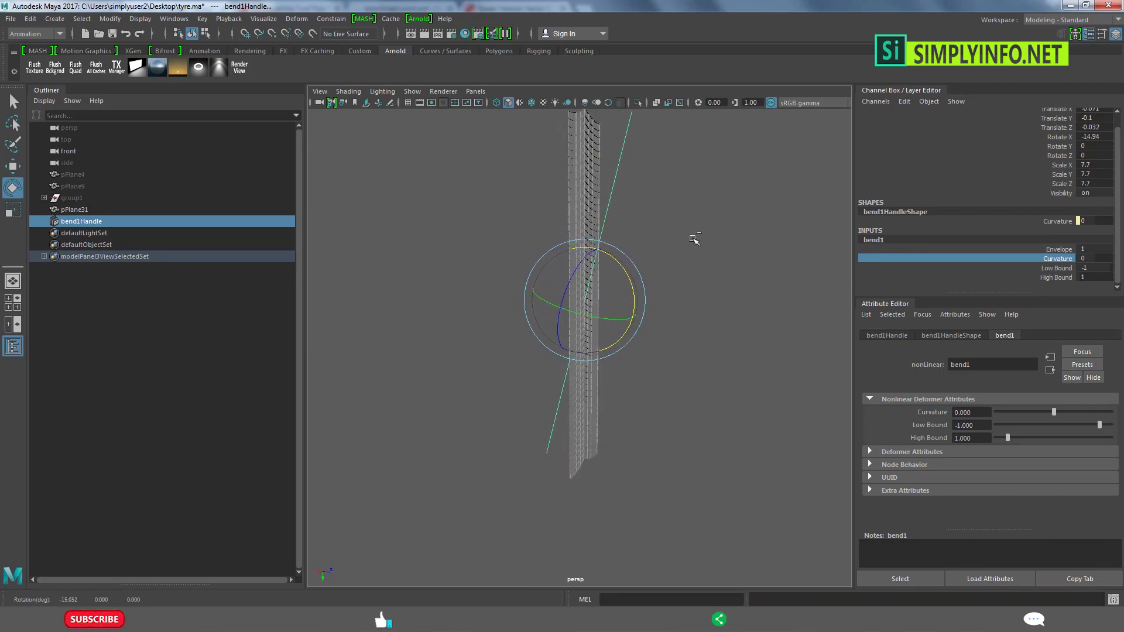
{"action": "left_click", "coordinate": [1099, 137]}
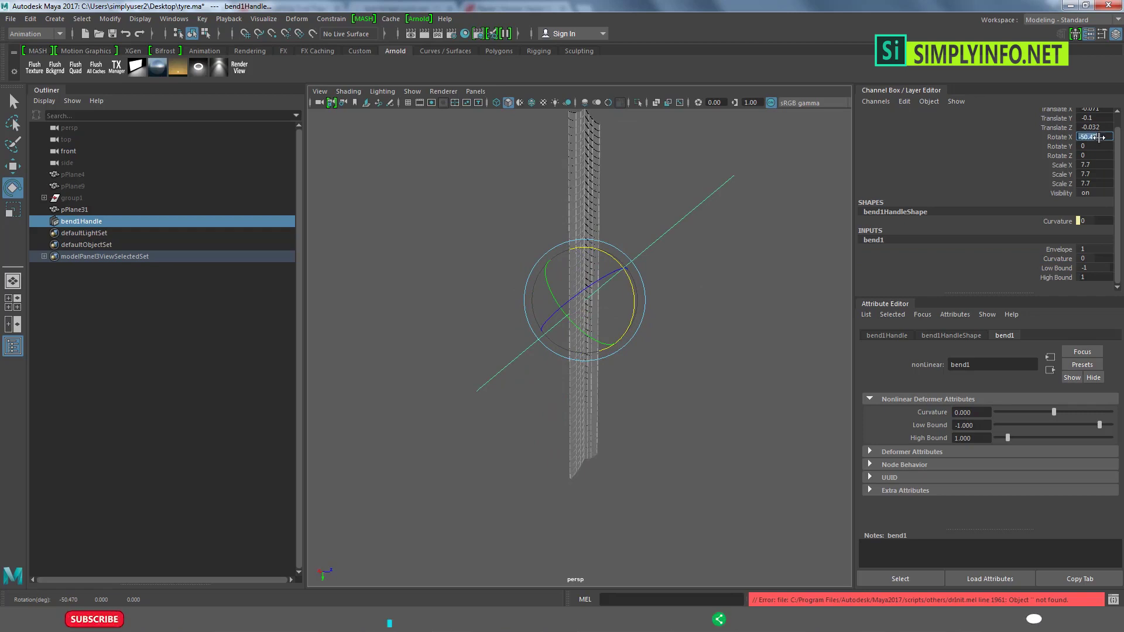
{"action": "type", "text": "-90"}
{"action": "key", "text": "Return"}
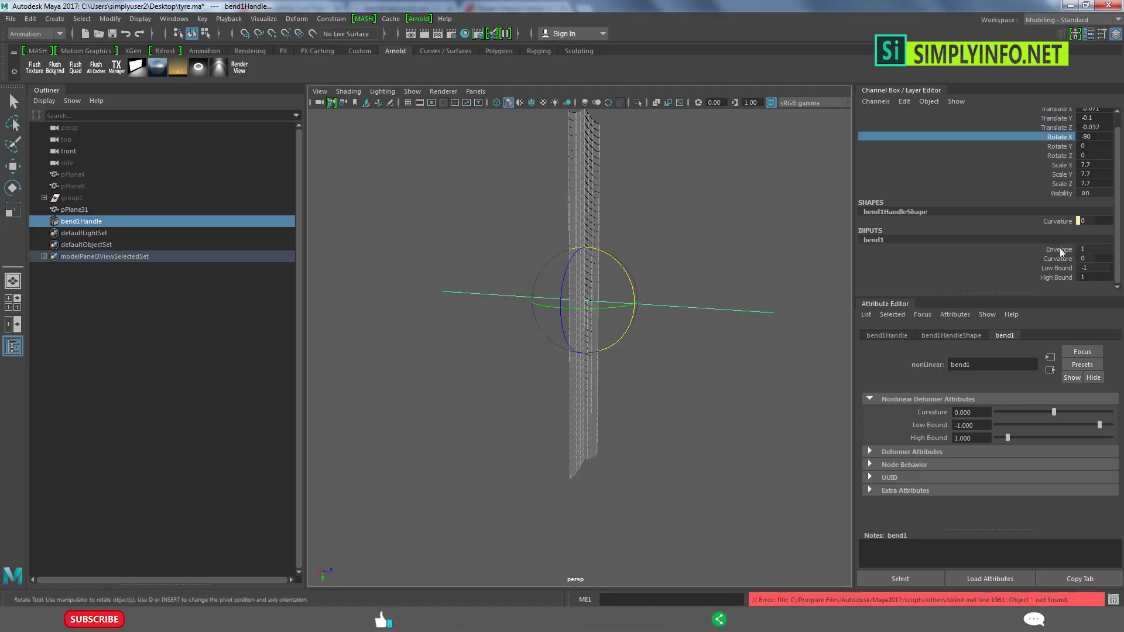
{"action": "left_click", "coordinate": [1057, 258]}
{"action": "middle_click_drag", "start_coordinate": [694, 362], "coordinate": [796, 370]}
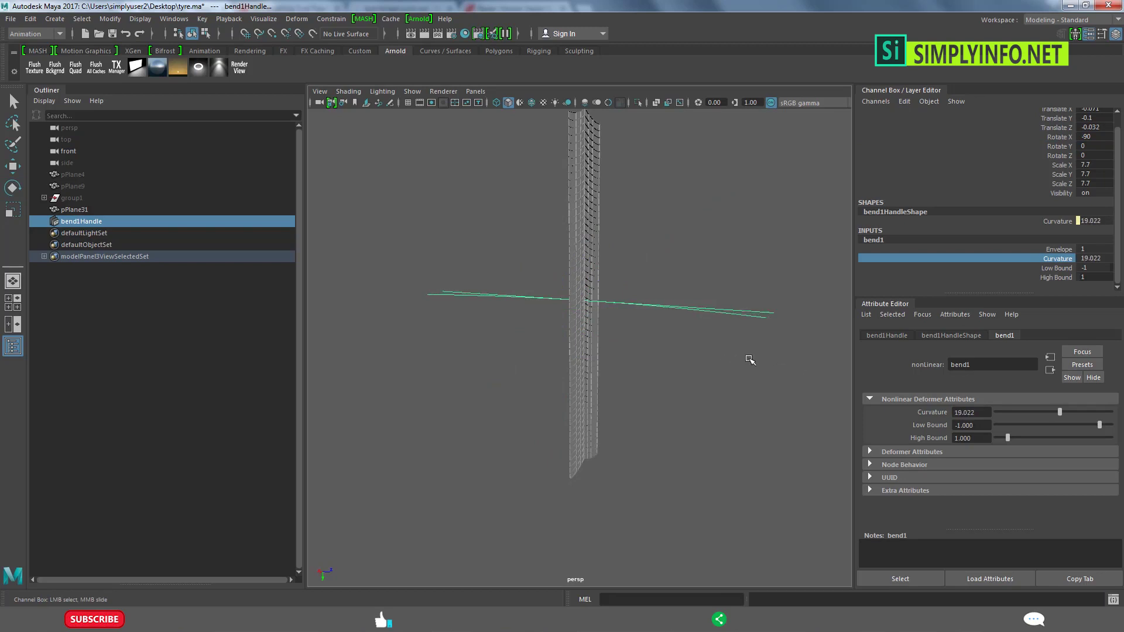
{"action": "key", "text": "ctrl+z"}
Try Rotate X 90, then undo back to the strip bent into a ring.
{"action": "left_click_drag", "start_coordinate": [708, 308], "coordinate": [692, 310], "text": "alt"}
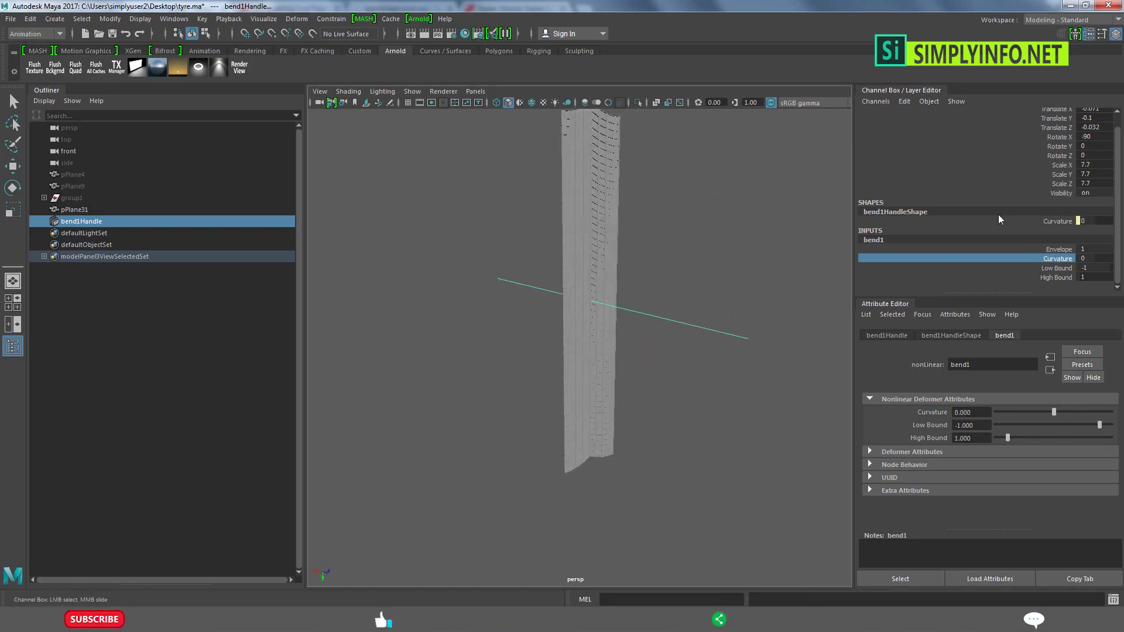
{"action": "double_click", "coordinate": [1083, 137]}
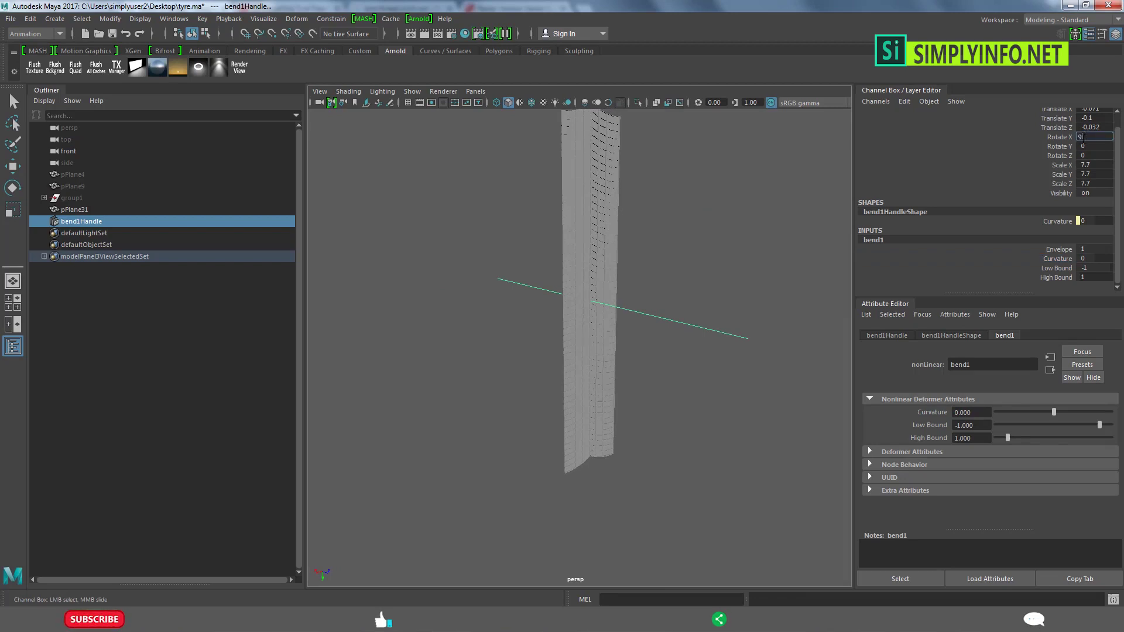
{"action": "type", "text": "0"}
{"action": "key", "text": "Return"}
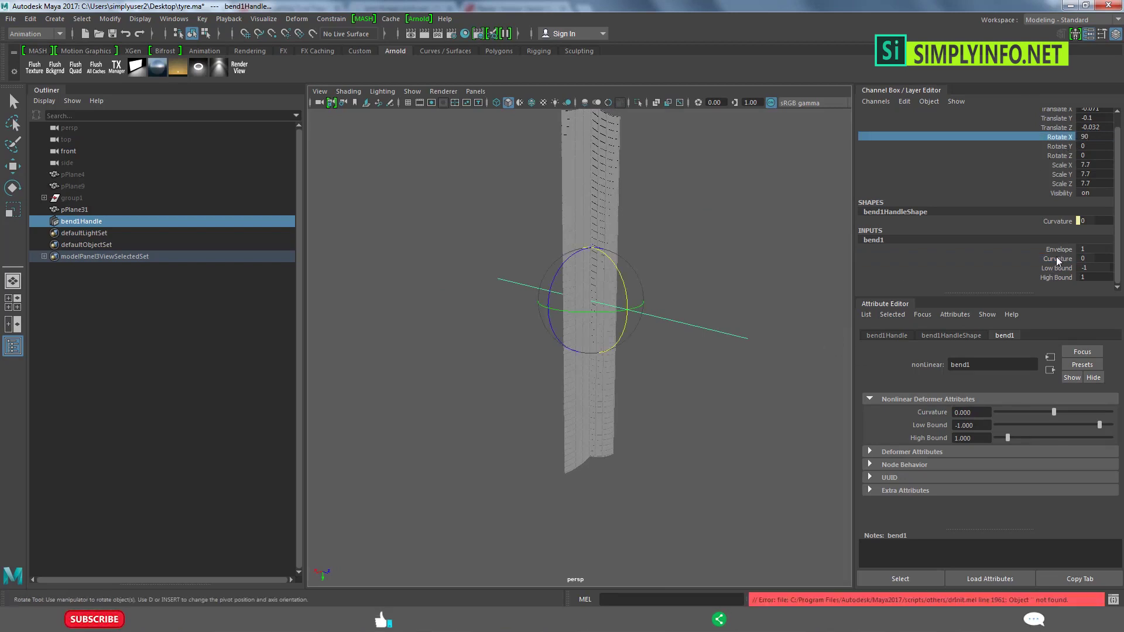
{"action": "left_click", "coordinate": [1057, 258]}
{"action": "key", "text": "ctrl+z"}
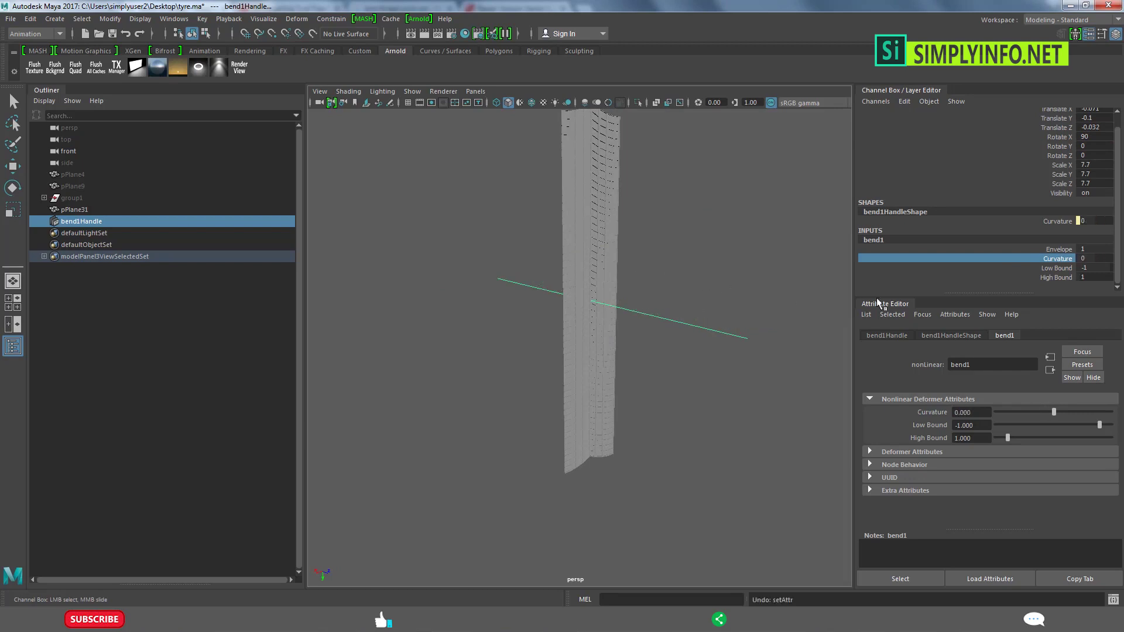
{"action": "left_click_drag", "start_coordinate": [709, 321], "coordinate": [629, 300], "text": "alt"}
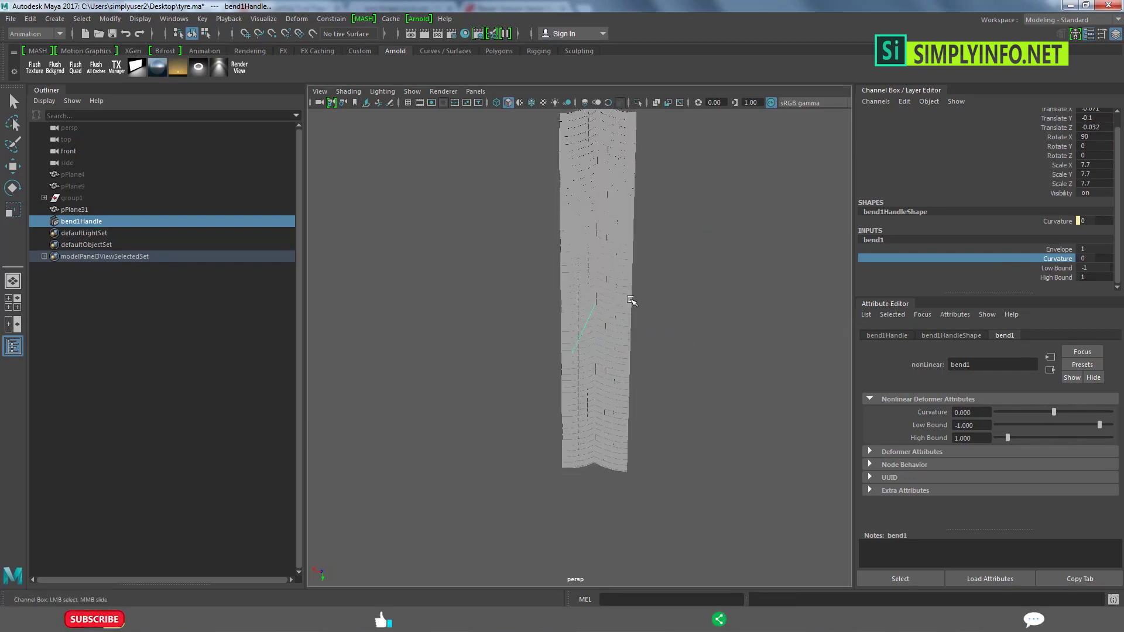
{"action": "key", "text": "ctrl+z"}
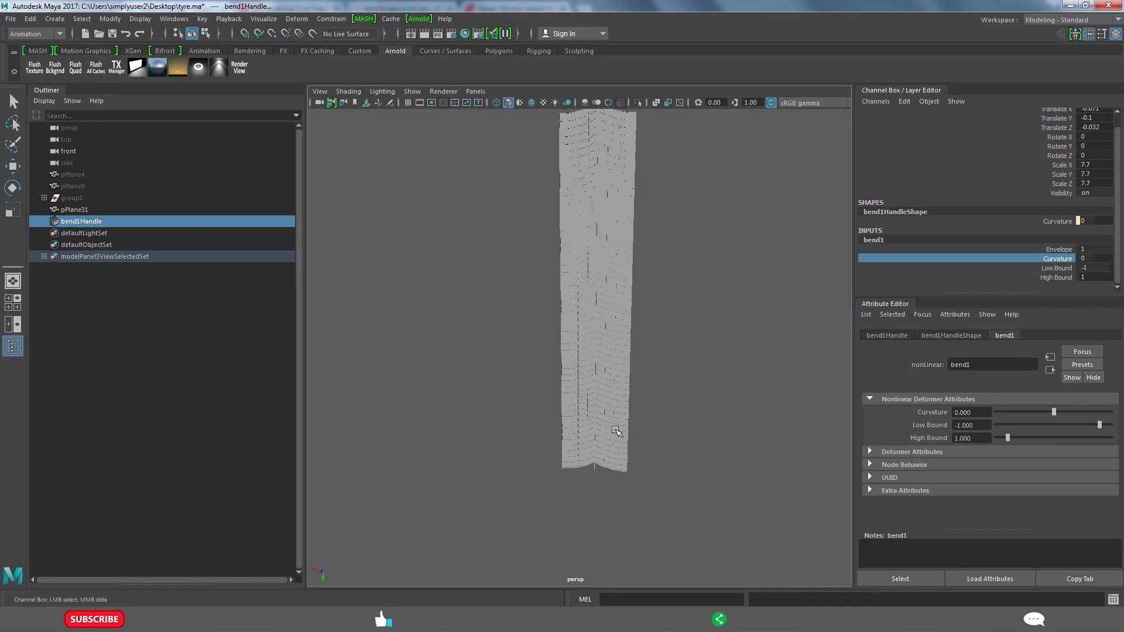
{"action": "key", "text": "ctrl+z"}
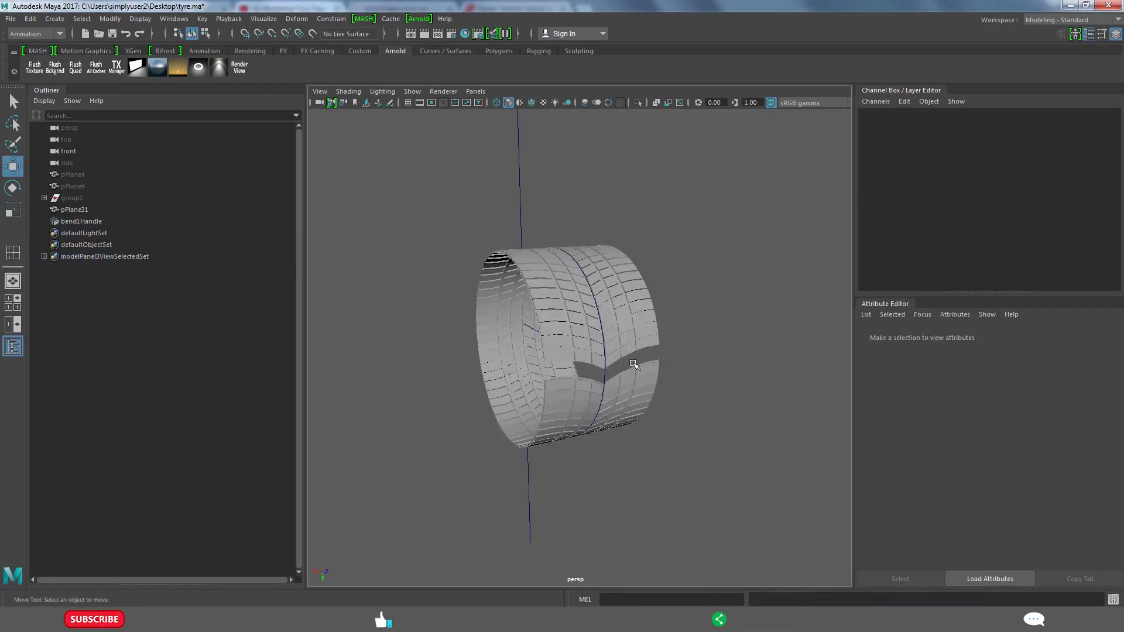
Select and frame the bend handle, then set bend1 Curvature to 184.
{"action": "left_click_drag", "start_coordinate": [681, 350], "coordinate": [629, 365], "text": "alt"}
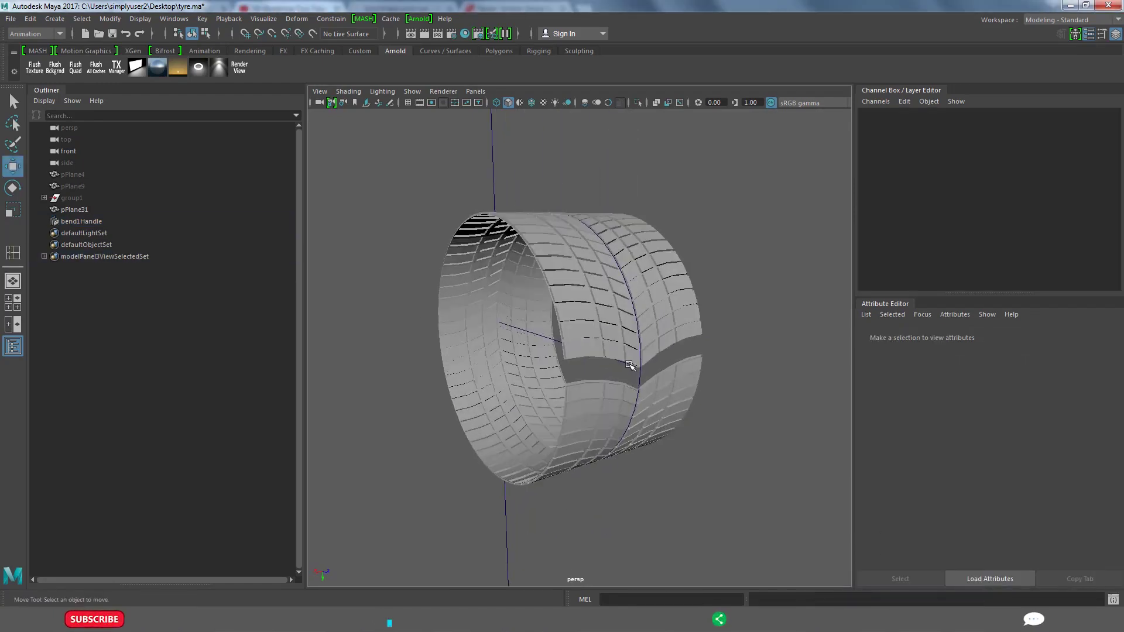
{"action": "left_click", "coordinate": [641, 374]}
{"action": "key", "text": "f"}
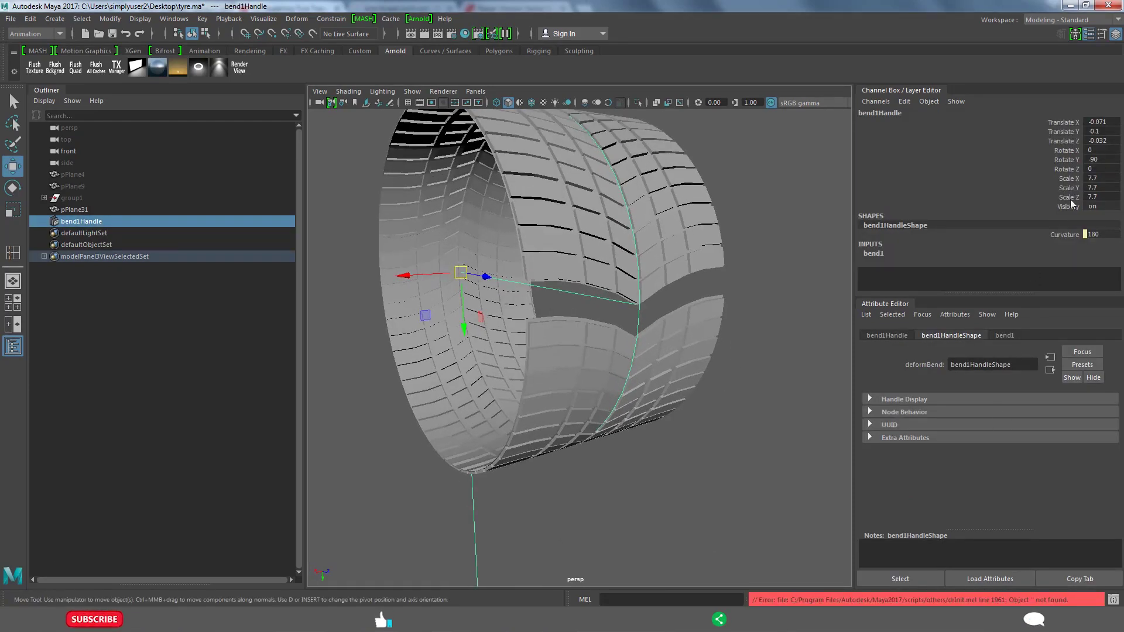
{"action": "left_click", "coordinate": [874, 253]}
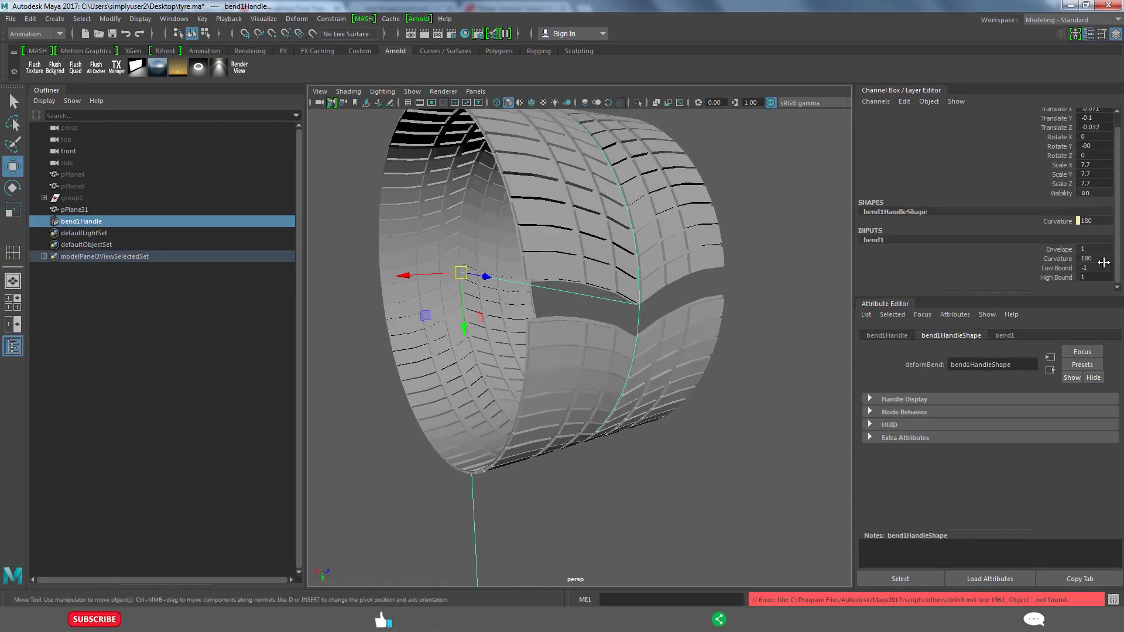
{"action": "double_click", "coordinate": [1094, 258]}
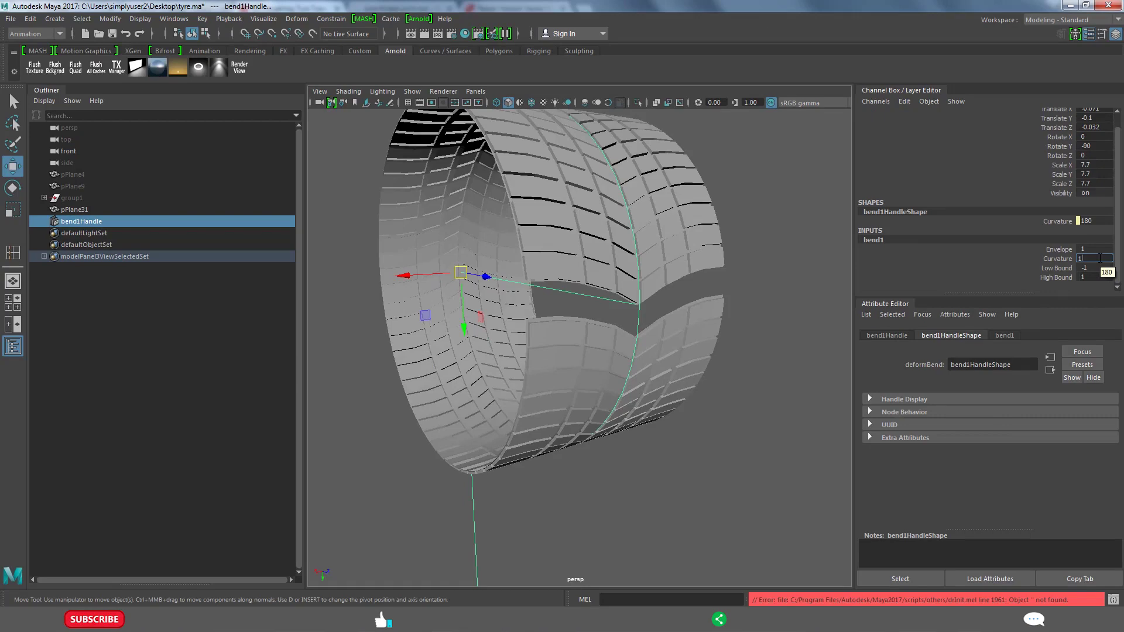
{"action": "type", "text": "84"}
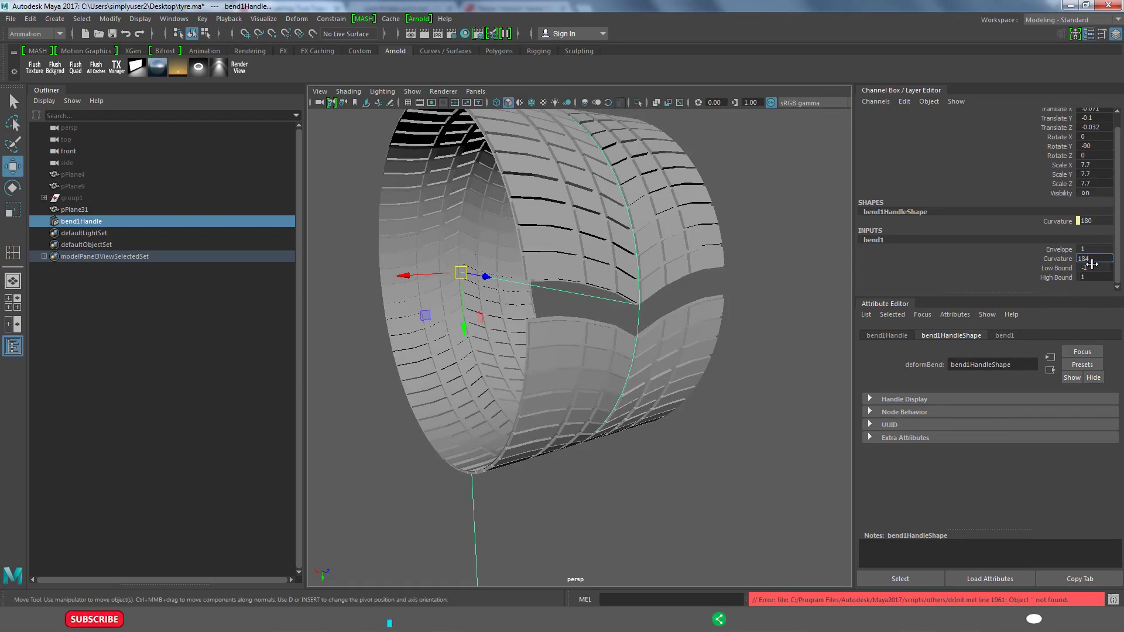
{"action": "key", "text": "Return"}
Deselect the handle, orbit to face the tyre tread, and reselect the bend deformer.
{"action": "scroll", "coordinate": [689, 293], "scroll_direction": "up", "scroll_amount": 3}
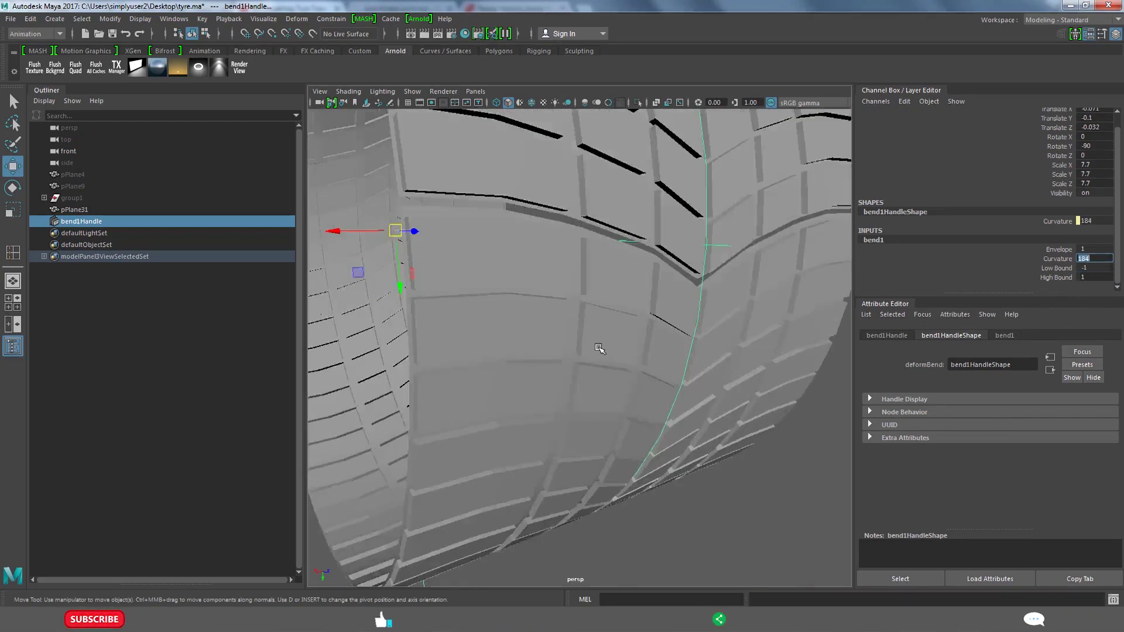
{"action": "scroll", "coordinate": [689, 306], "scroll_direction": "up", "scroll_amount": 3}
{"action": "scroll", "coordinate": [689, 270], "scroll_direction": "up", "scroll_amount": 2}
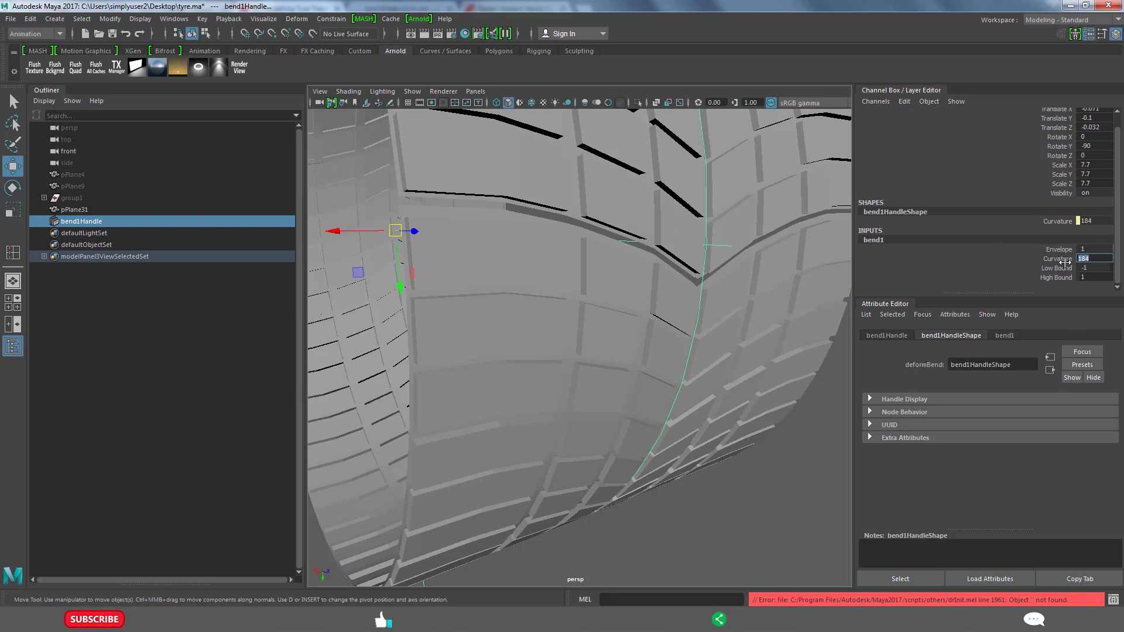
{"action": "scroll", "coordinate": [753, 464], "scroll_direction": "down", "scroll_amount": 5}
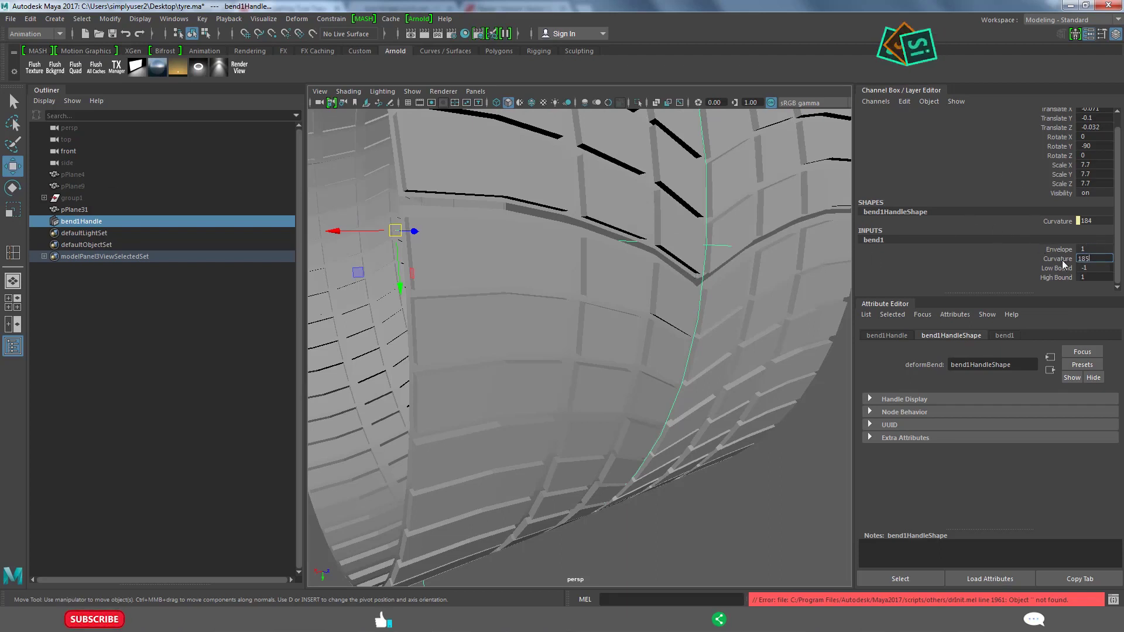
{"action": "left_click", "coordinate": [753, 468]}
{"action": "scroll", "coordinate": [700, 254], "scroll_direction": "down", "scroll_amount": 5}
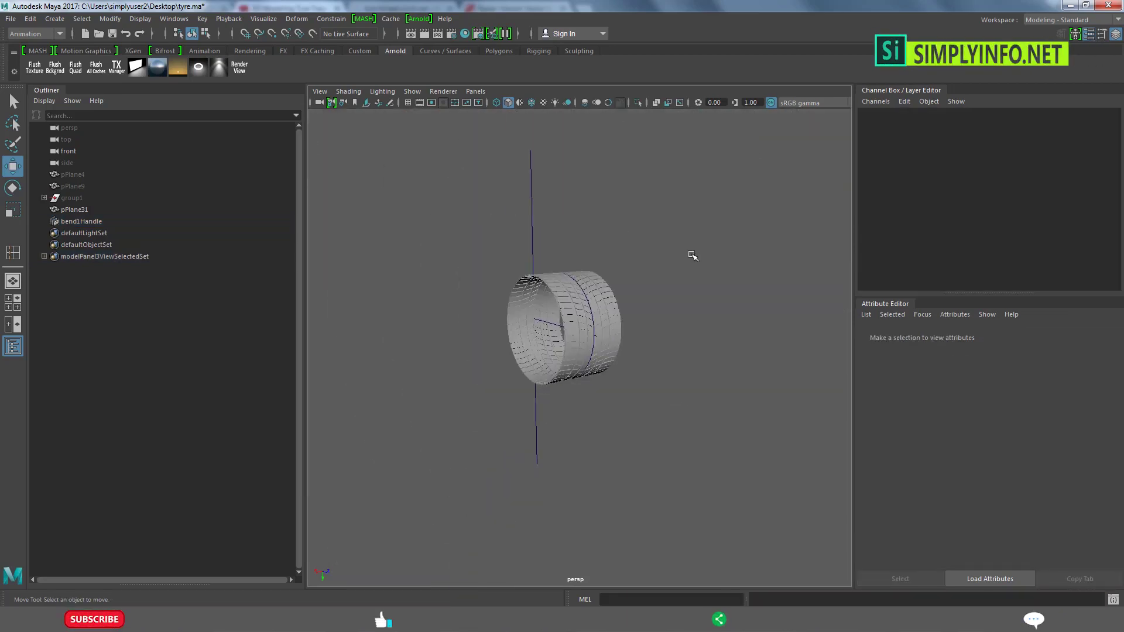
{"action": "scroll", "coordinate": [672, 321], "scroll_direction": "up", "scroll_amount": 5}
{"action": "mouse_move", "coordinate": [647, 258]}
{"action": "left_mouse_down", "text": "alt"}
{"action": "mouse_move", "coordinate": [657, 271]}
{"action": "mouse_move", "coordinate": [673, 264]}
{"action": "left_mouse_up", "text": "alt"}
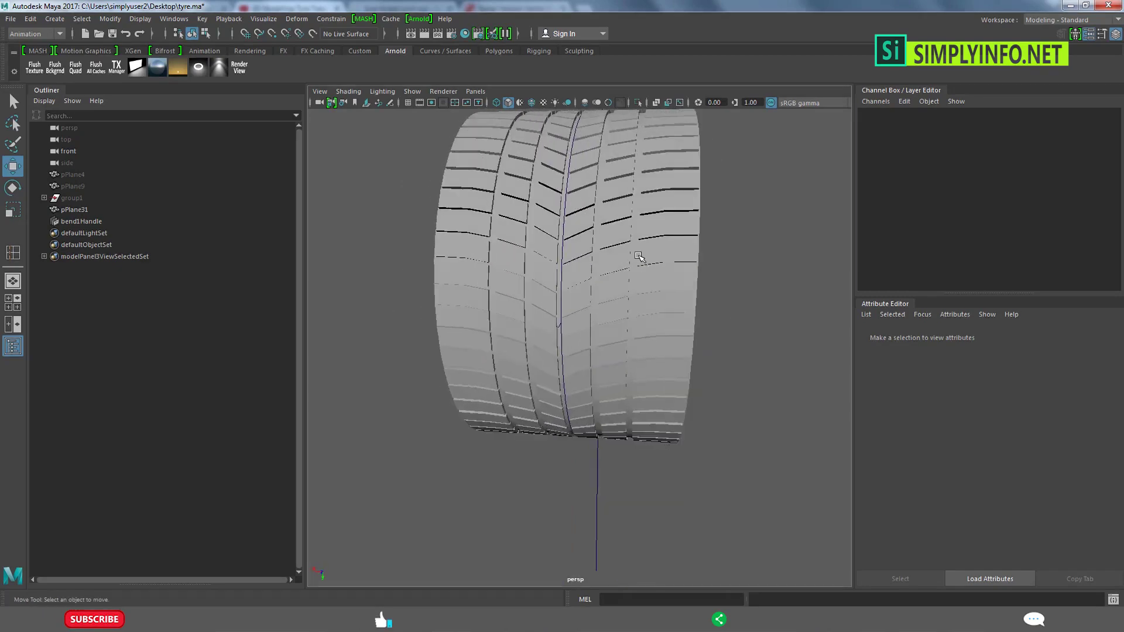
{"action": "left_click", "coordinate": [689, 262]}
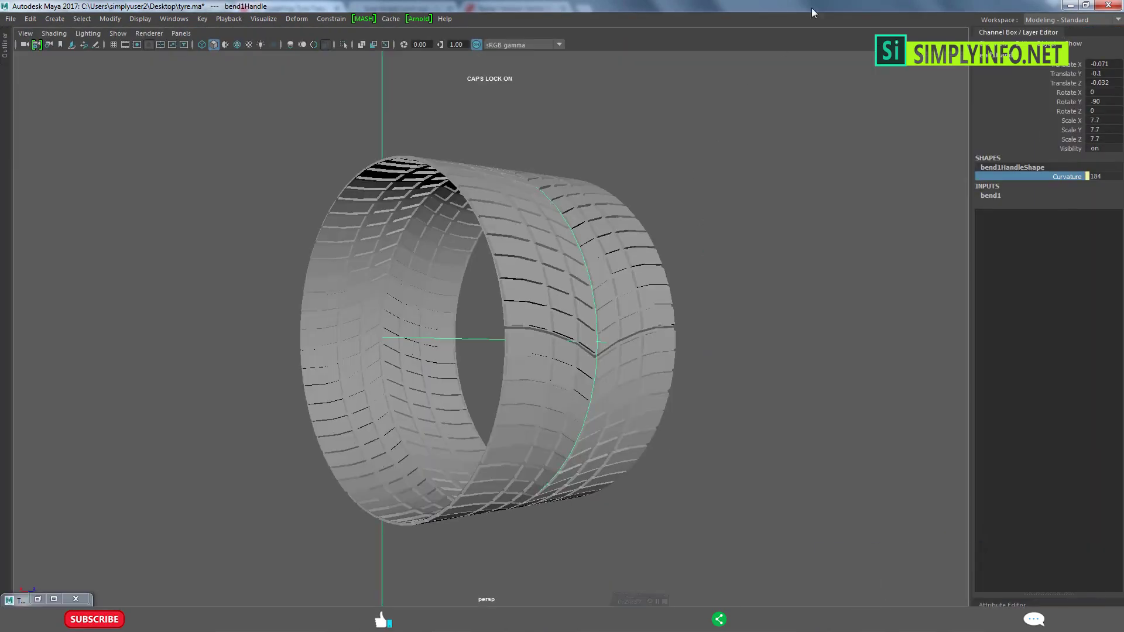
Set the bend1 Curvature to 184 to close the tread ring.
{"action": "double_click", "coordinate": [1095, 176]}
{"action": "type", "text": "84"}
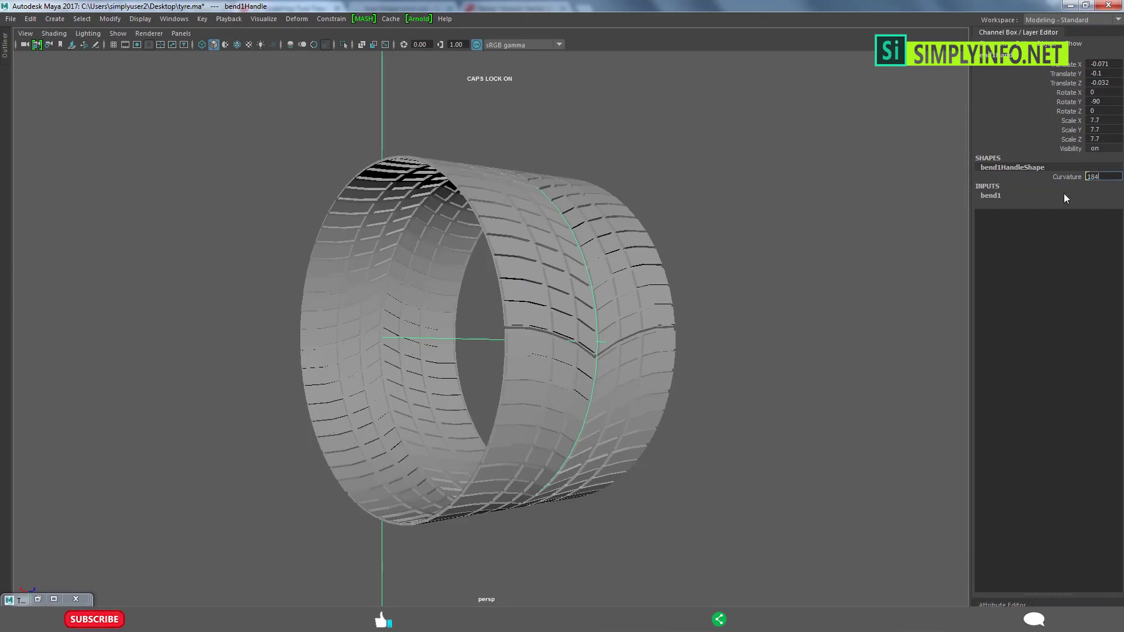
{"action": "key", "text": "Return"}
{"action": "scroll", "coordinate": [571, 359], "scroll_direction": "up", "scroll_amount": 3}
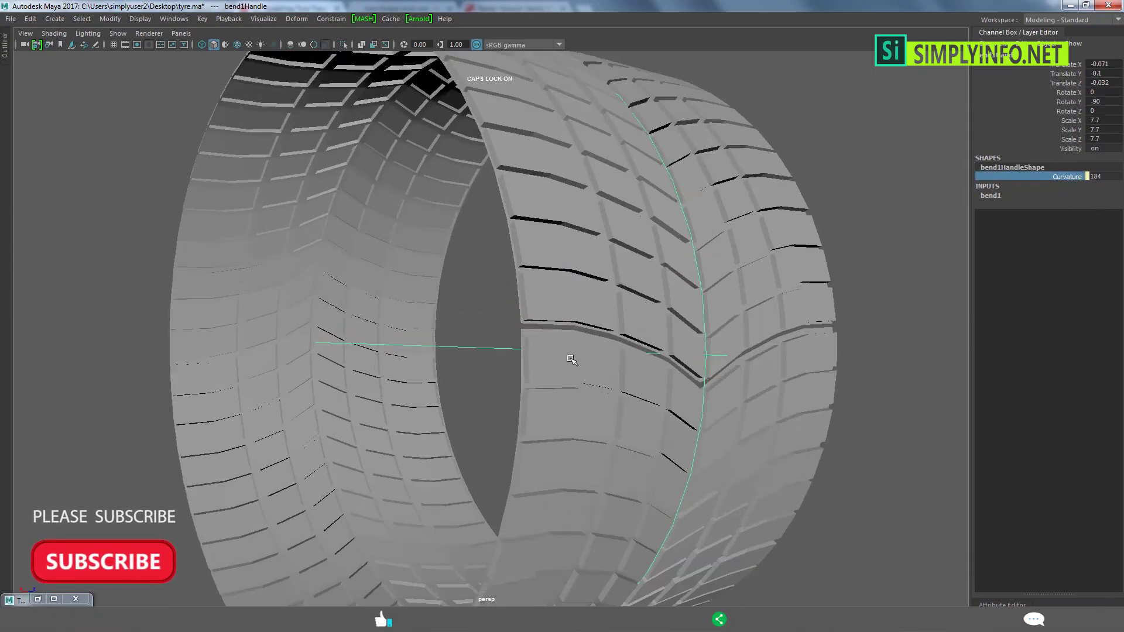
Delete the tyre's history to bake in the bend, then select the mesh at the seam.
{"action": "left_click", "coordinate": [30, 19]}
{"action": "left_click", "coordinate": [293, 113]}
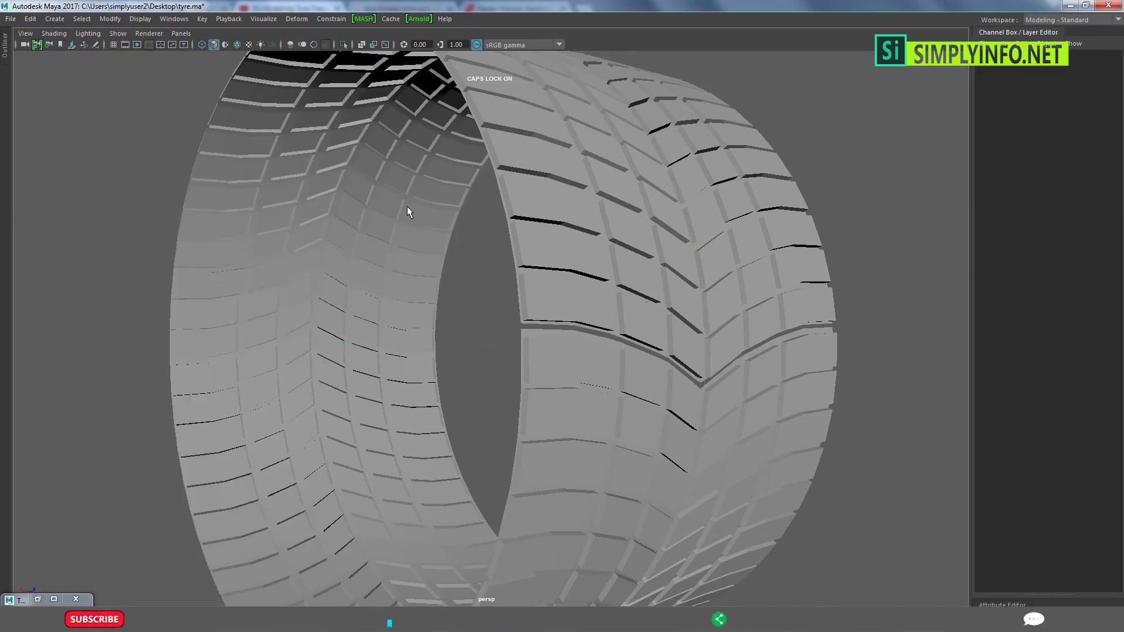
{"action": "scroll", "coordinate": [408, 211], "scroll_direction": "down", "scroll_amount": 3}
{"action": "mouse_move", "coordinate": [408, 212]}
{"action": "left_mouse_down", "text": "alt"}
{"action": "mouse_move", "coordinate": [571, 315]}
{"action": "mouse_move", "coordinate": [629, 316]}
{"action": "mouse_move", "coordinate": [664, 380]}
{"action": "left_mouse_up", "text": "alt"}
{"action": "scroll", "coordinate": [570, 318], "scroll_direction": "up", "scroll_amount": 5}
{"action": "left_click", "coordinate": [624, 330]}
{"action": "scroll", "coordinate": [620, 331], "scroll_direction": "down", "scroll_amount": 2}
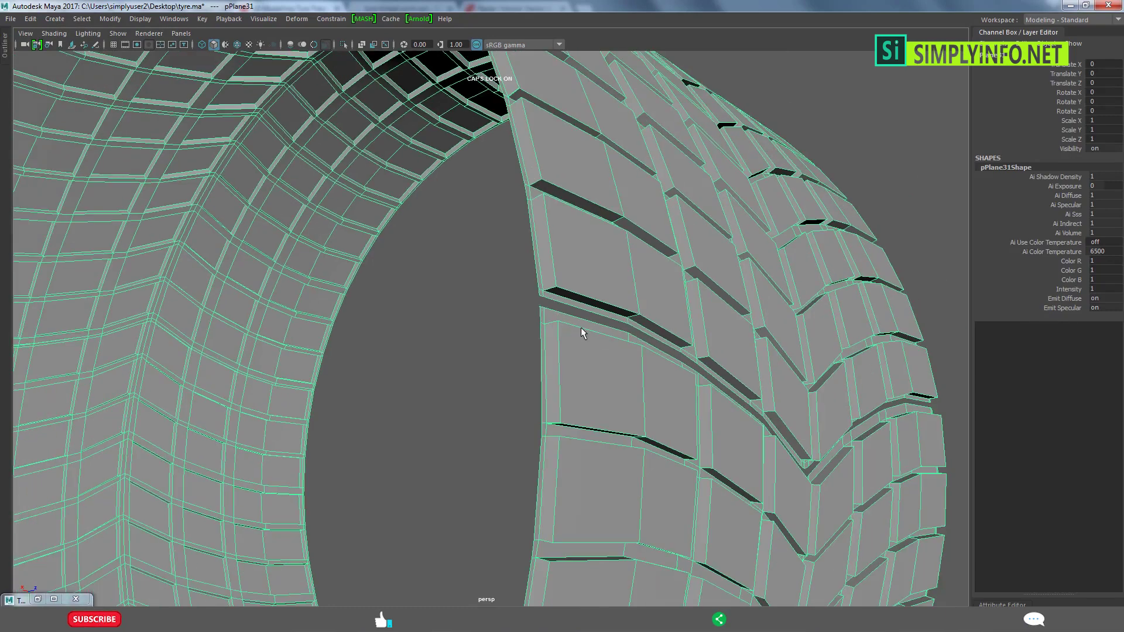
{"action": "left_click_drag", "start_coordinate": [580, 327], "coordinate": [549, 348], "text": "alt"}
In vertex mode, weld the first vertex pair at the tread seam.
{"action": "key", "text": "F9"}
{"action": "scroll", "coordinate": [573, 363], "scroll_direction": "up", "scroll_amount": 3}
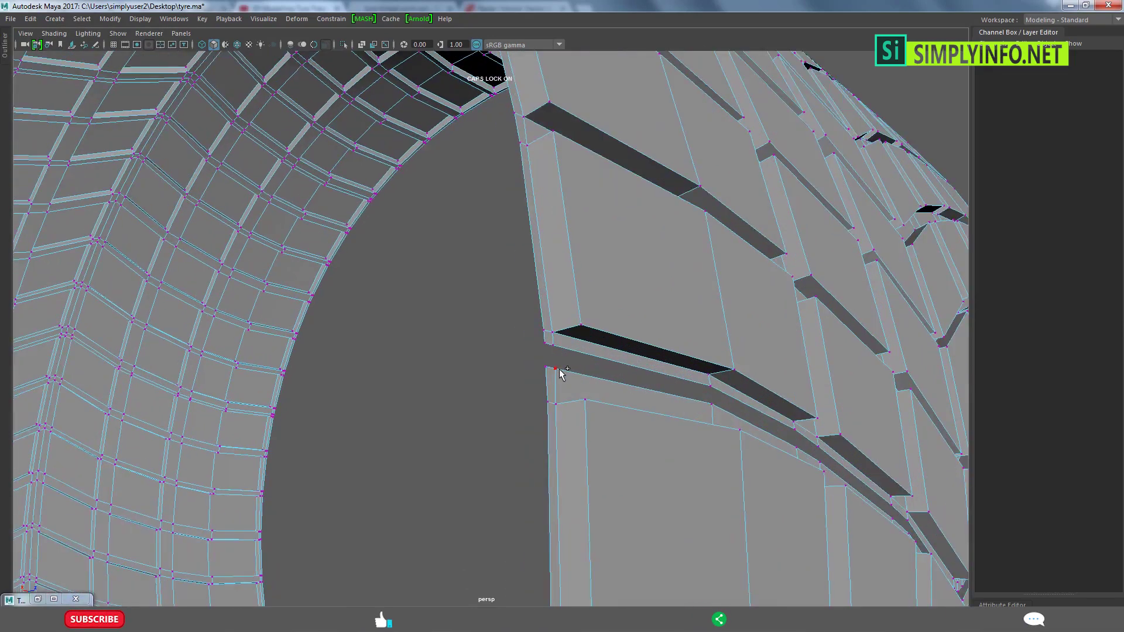
{"action": "left_click", "coordinate": [547, 368]}
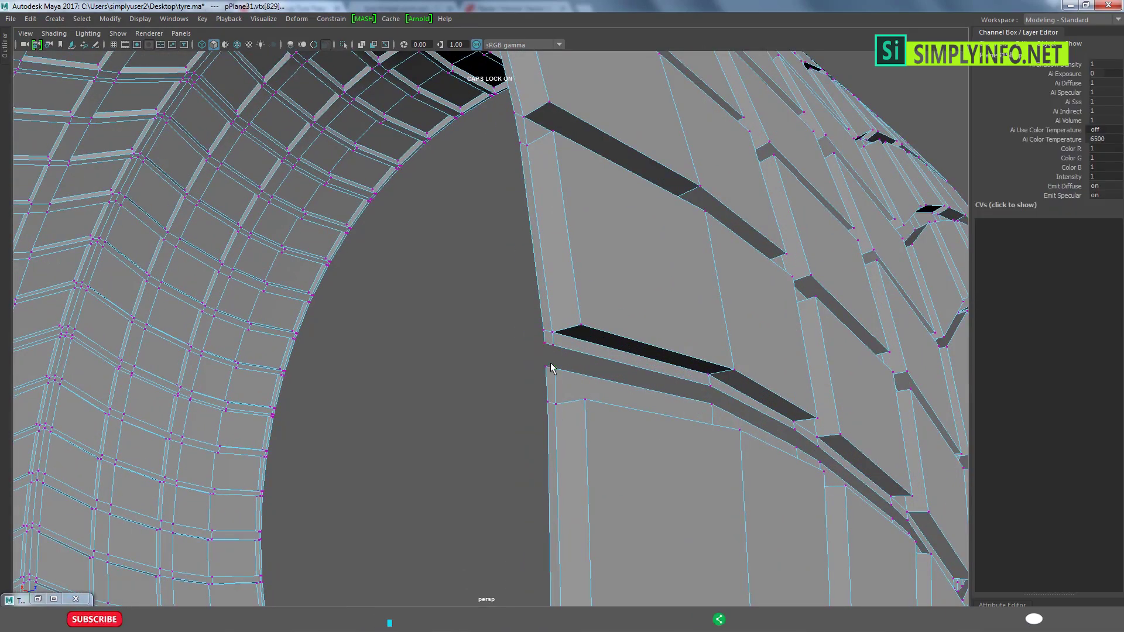
{"action": "left_click_drag", "start_coordinate": [548, 368], "coordinate": [545, 344]}
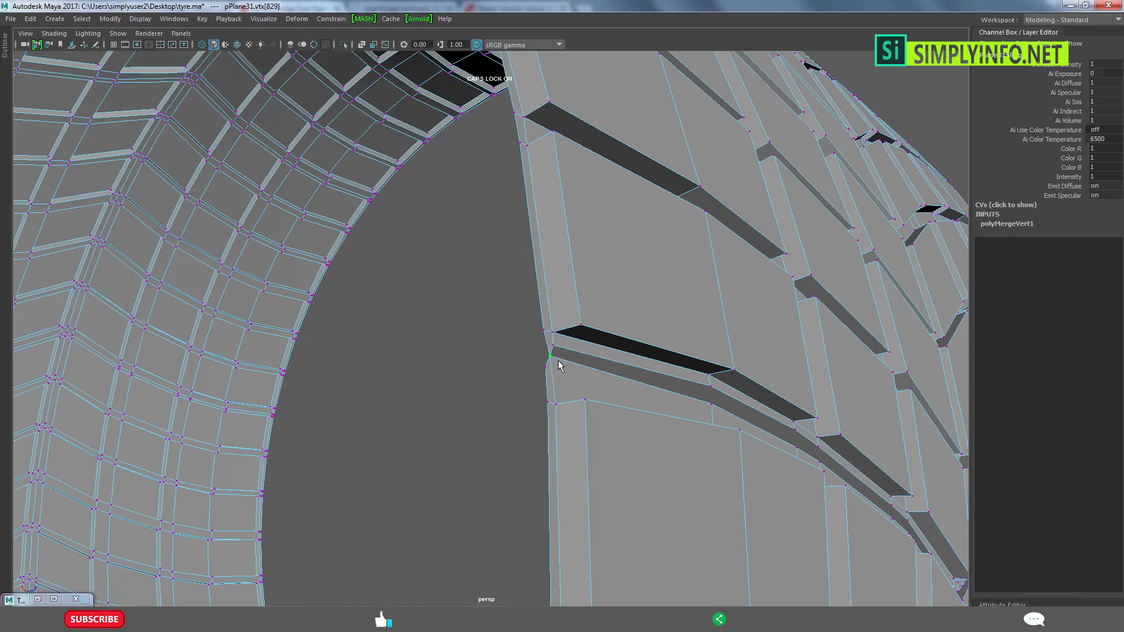
{"action": "key", "text": "ctrl+z"}
{"action": "left_click_drag", "start_coordinate": [544, 344], "coordinate": [554, 368]}
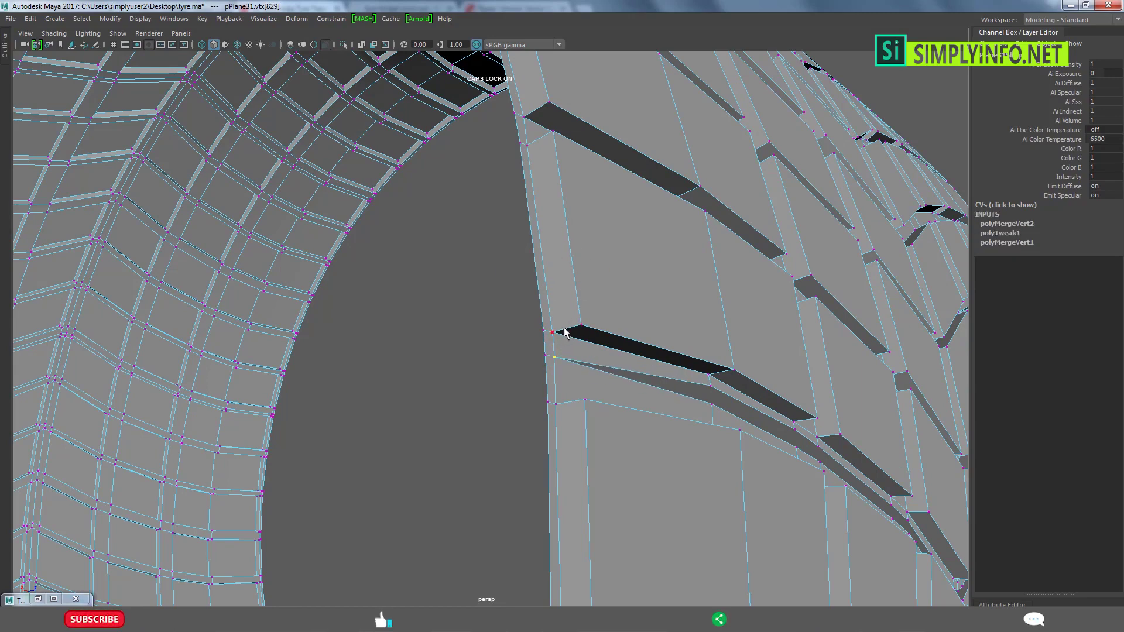
{"action": "scroll", "coordinate": [571, 388], "scroll_direction": "up", "scroll_amount": 5}
{"action": "scroll", "coordinate": [543, 392], "scroll_direction": "down", "scroll_amount": 1}
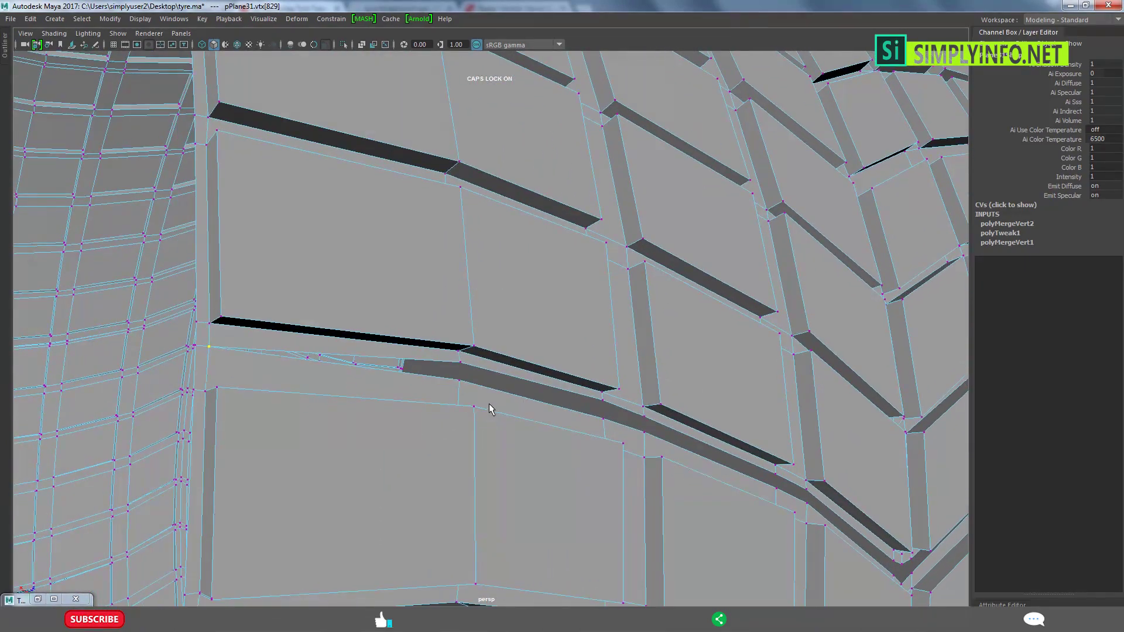
Weld the next several seam vertex pairs along the tread.
{"action": "left_click", "coordinate": [460, 379]}
{"action": "scroll", "coordinate": [651, 431], "scroll_direction": "up", "scroll_amount": 5}
{"action": "mouse_move", "coordinate": [534, 447]}
{"action": "middle_mouse_down", "text": "alt"}
{"action": "mouse_move", "coordinate": [569, 435]}
{"action": "mouse_move", "coordinate": [482, 403]}
{"action": "middle_mouse_up", "text": "alt"}
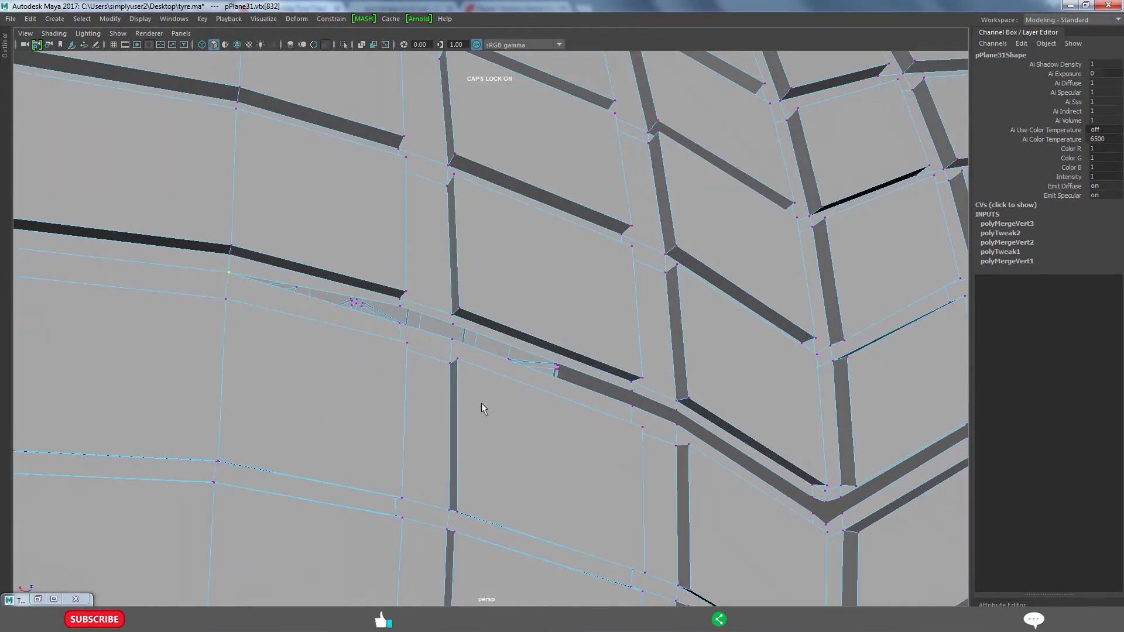
{"action": "left_click_drag", "start_coordinate": [459, 376], "coordinate": [660, 432], "text": "alt"}
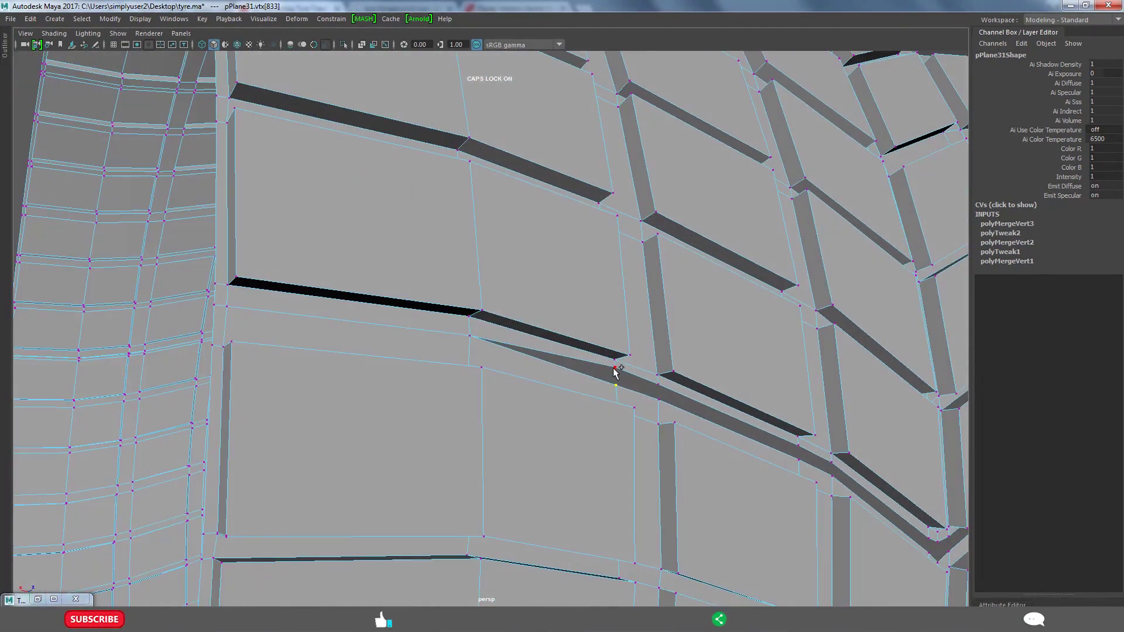
{"action": "right_click_drag", "start_coordinate": [645, 387], "coordinate": [696, 443], "text": "shift"}
{"action": "mouse_move", "coordinate": [696, 442]}
{"action": "left_mouse_down", "text": "alt"}
{"action": "mouse_move", "coordinate": [595, 427]}
{"action": "mouse_move", "coordinate": [614, 455]}
{"action": "left_mouse_up", "text": "alt"}
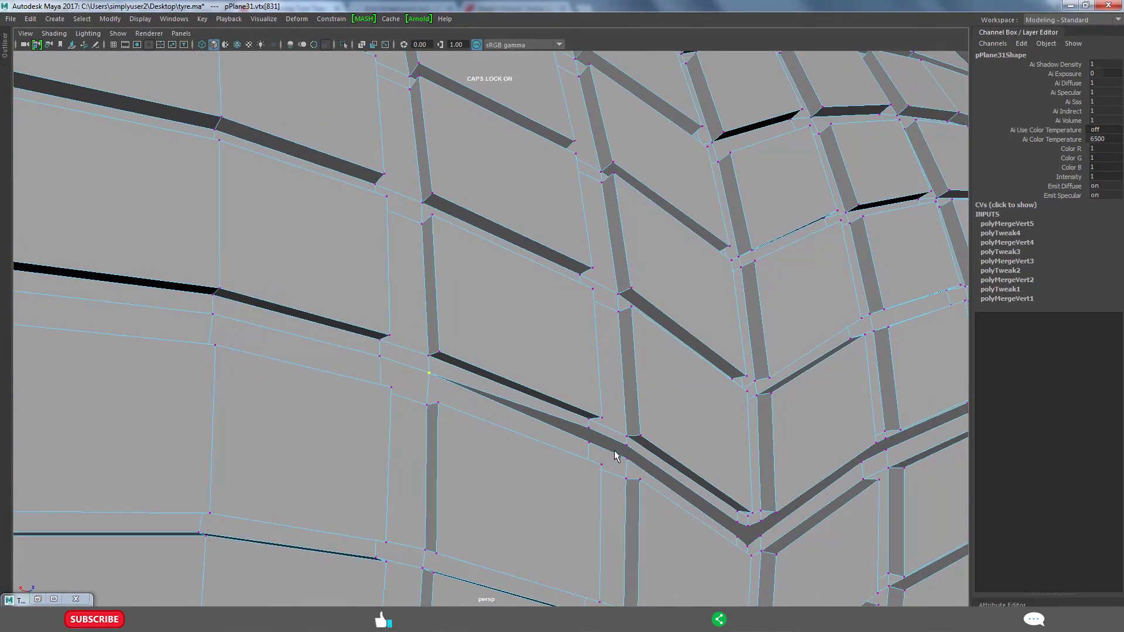
{"action": "right_click_drag", "start_coordinate": [593, 439], "coordinate": [671, 454], "text": "shift"}
{"action": "mouse_move", "coordinate": [672, 454]}
{"action": "left_mouse_down", "text": "alt"}
{"action": "mouse_move", "coordinate": [577, 394]}
{"action": "mouse_move", "coordinate": [583, 443]}
{"action": "left_mouse_up", "text": "alt"}
Weld the remaining seam vertex pairs out toward the tyre edge.
{"action": "left_click", "coordinate": [576, 444]}
{"action": "left_click", "coordinate": [574, 425], "text": "shift"}
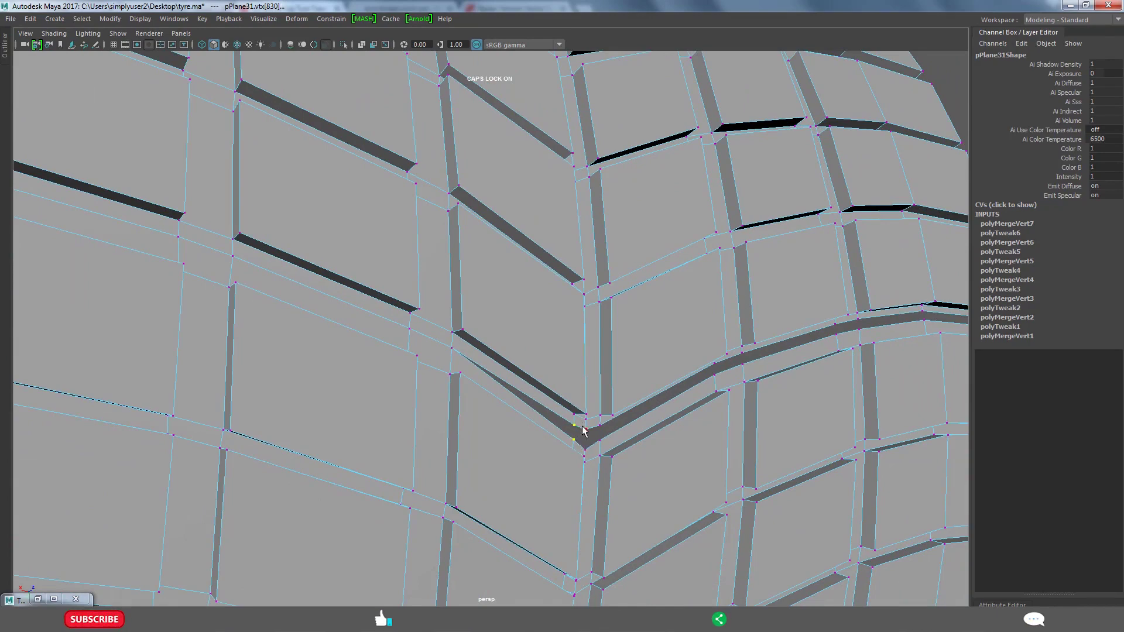
{"action": "mouse_move", "coordinate": [582, 430]}
{"action": "right_mouse_down", "text": "shift"}
{"action": "mouse_move", "coordinate": [588, 442]}
{"action": "mouse_move", "coordinate": [601, 433]}
{"action": "mouse_move", "coordinate": [644, 447]}
{"action": "right_mouse_up", "text": "shift"}
{"action": "mouse_move", "coordinate": [644, 446]}
{"action": "middle_mouse_down", "text": "alt"}
{"action": "mouse_move", "coordinate": [602, 442]}
{"action": "mouse_move", "coordinate": [580, 454]}
{"action": "middle_mouse_up", "text": "alt"}
{"action": "right_click_drag", "start_coordinate": [579, 453], "coordinate": [609, 448], "text": "alt"}
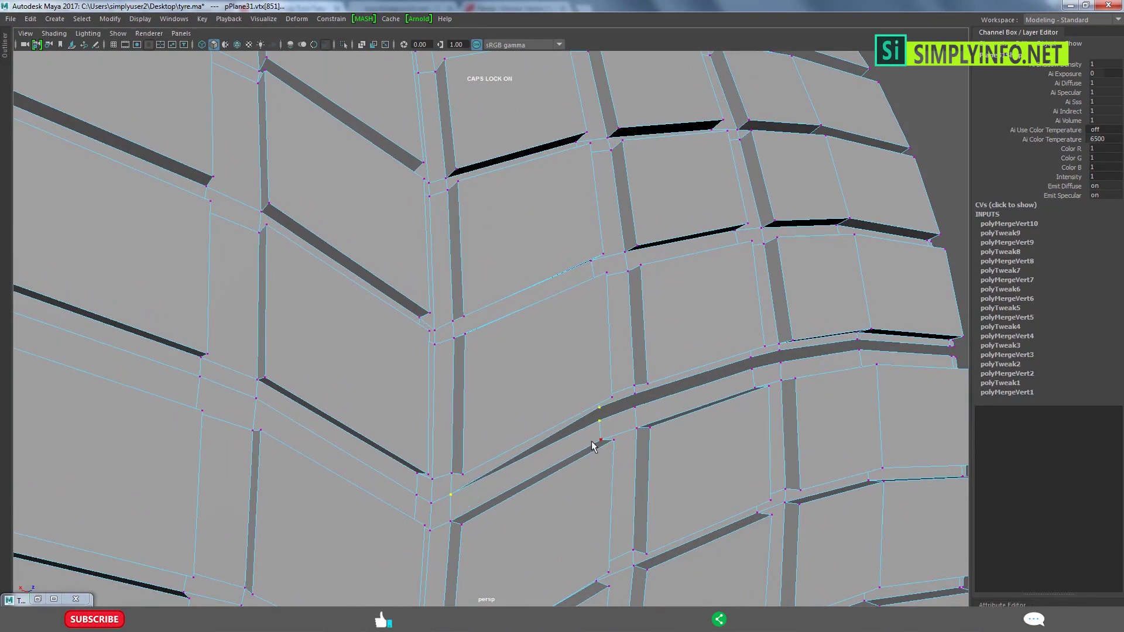
{"action": "left_click_drag", "start_coordinate": [604, 432], "coordinate": [636, 395]}
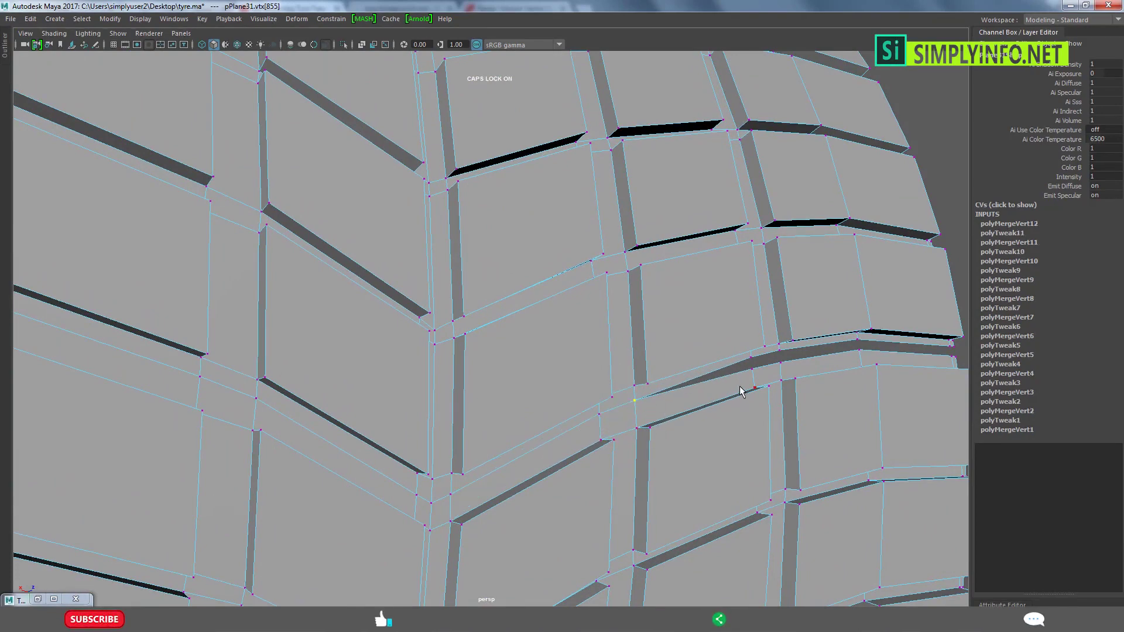
{"action": "left_click", "coordinate": [753, 357]}
{"action": "left_click_drag", "start_coordinate": [754, 361], "coordinate": [751, 368]}
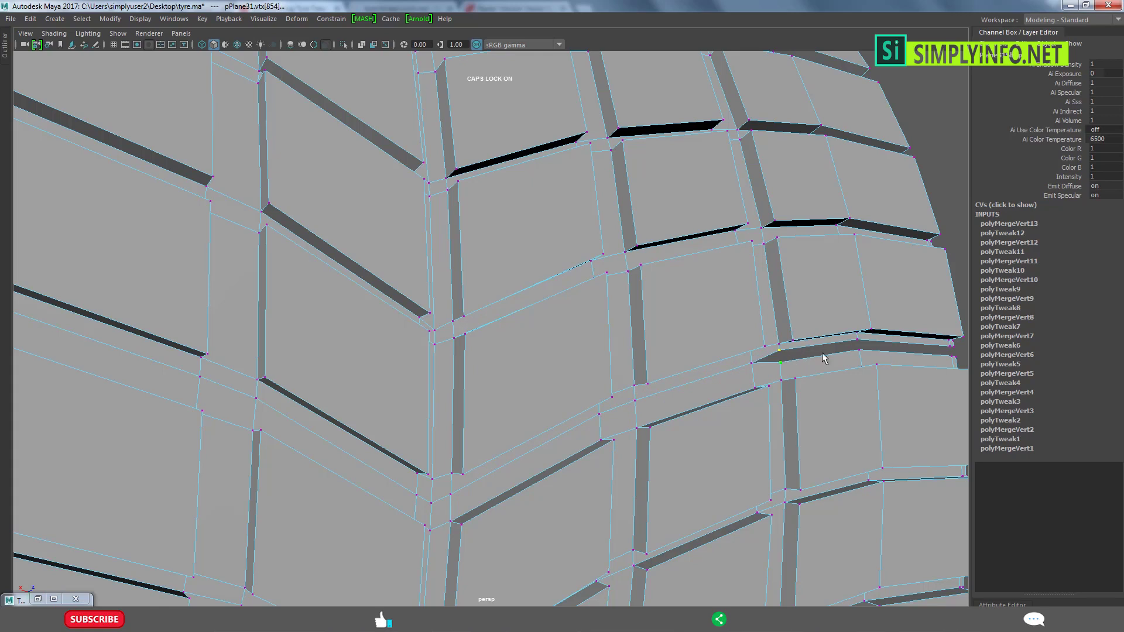
{"action": "mouse_move", "coordinate": [823, 358]}
{"action": "left_mouse_down"}
{"action": "mouse_move", "coordinate": [858, 340]}
{"action": "mouse_move", "coordinate": [904, 336]}
{"action": "left_mouse_up"}
Switch to edge mode and pick an edge on the tyre's border.
{"action": "scroll", "coordinate": [780, 344], "scroll_direction": "up", "scroll_amount": 3}
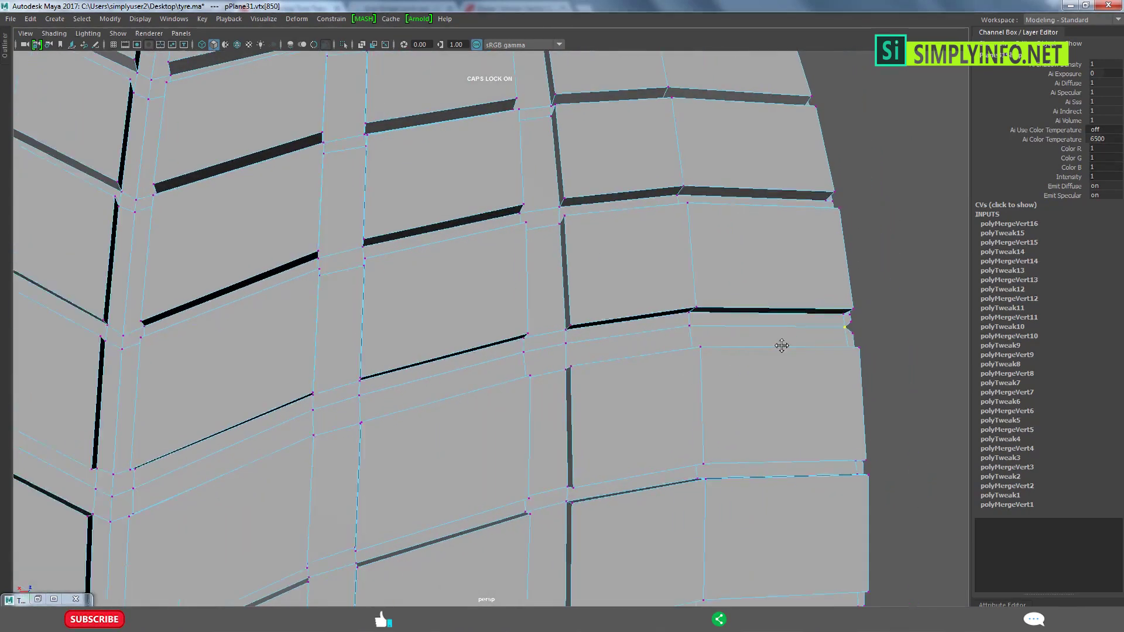
{"action": "mouse_move", "coordinate": [806, 361]}
{"action": "left_mouse_down", "text": "alt"}
{"action": "mouse_move", "coordinate": [689, 370]}
{"action": "mouse_move", "coordinate": [684, 355]}
{"action": "left_mouse_up", "text": "alt"}
{"action": "key", "text": "F8"}
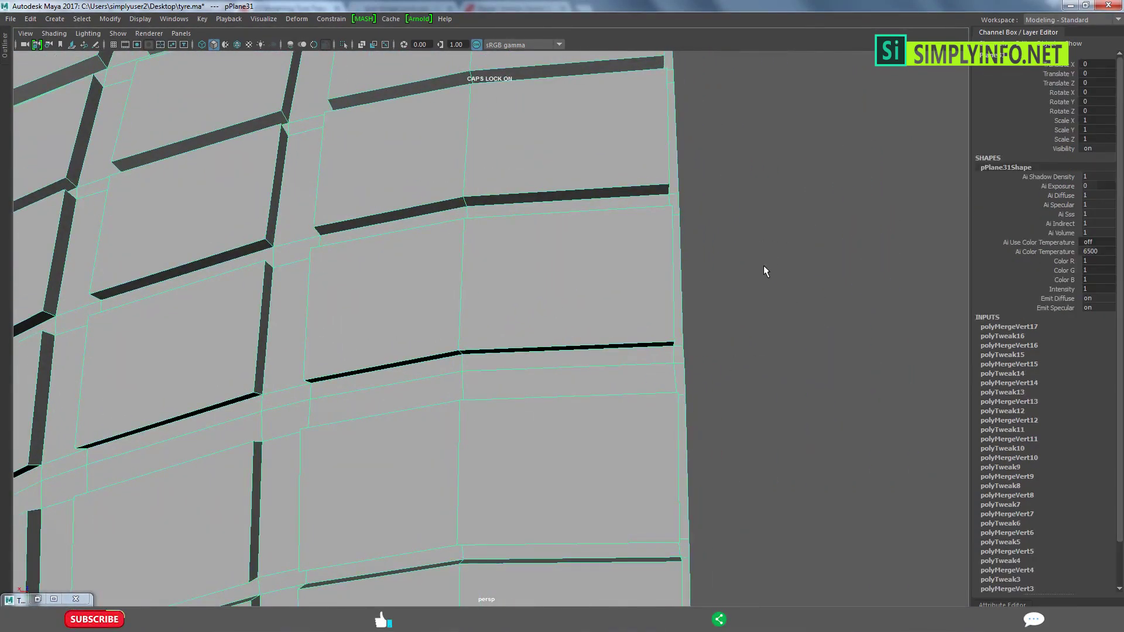
{"action": "scroll", "coordinate": [698, 316], "scroll_direction": "down", "scroll_amount": 3}
{"action": "key", "text": "F10"}
{"action": "scroll", "coordinate": [698, 316], "scroll_direction": "down", "scroll_amount": 2}
{"action": "left_click", "coordinate": [678, 290]}
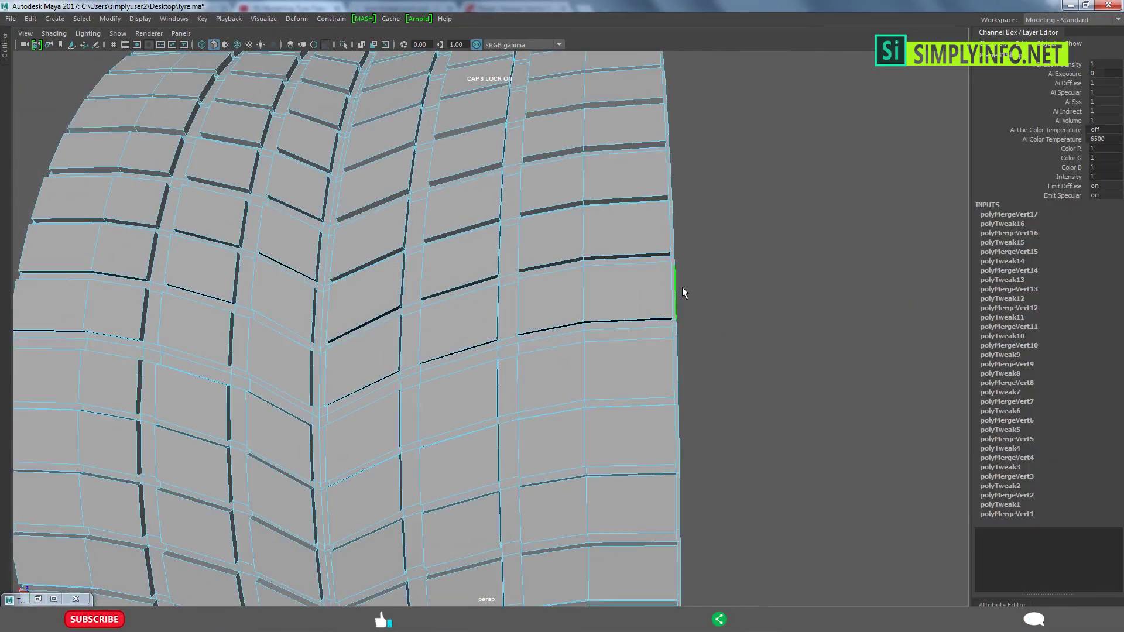
{"action": "scroll", "coordinate": [692, 307], "scroll_direction": "down", "scroll_amount": 1}
{"action": "scroll", "coordinate": [692, 307], "scroll_direction": "down", "scroll_amount": 2}
{"action": "mouse_move", "coordinate": [565, 371]}
{"action": "left_mouse_down", "text": "alt"}
{"action": "mouse_move", "coordinate": [538, 359]}
{"action": "mouse_move", "coordinate": [277, 344]}
{"action": "mouse_move", "coordinate": [425, 350]}
{"action": "mouse_move", "coordinate": [451, 376]}
{"action": "left_mouse_up", "text": "alt"}
Switch the tyre to wireframe display and orbit into the tyre opening.
{"action": "scroll", "coordinate": [426, 350], "scroll_direction": "down", "scroll_amount": 2}
{"action": "key", "text": "w"}
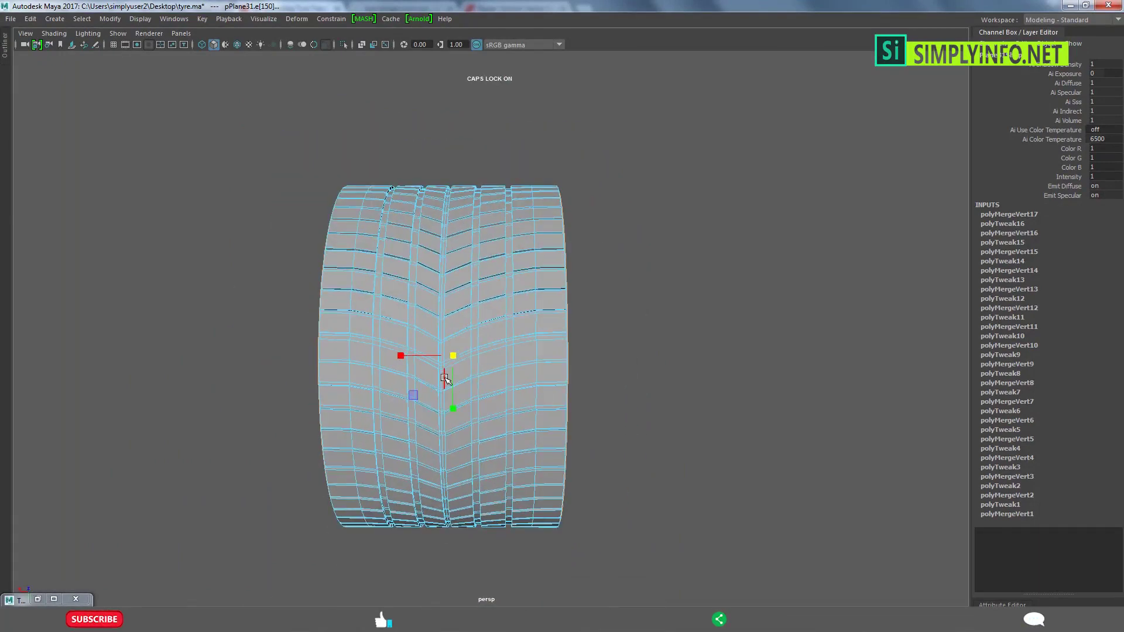
{"action": "key", "text": "4"}
{"action": "mouse_move", "coordinate": [576, 376]}
{"action": "left_mouse_down", "text": "alt"}
{"action": "mouse_move", "coordinate": [620, 350]}
{"action": "mouse_move", "coordinate": [472, 401]}
{"action": "left_mouse_up", "text": "alt"}
{"action": "scroll", "coordinate": [620, 349], "scroll_direction": "up", "scroll_amount": 3}
{"action": "scroll", "coordinate": [501, 393], "scroll_direction": "up", "scroll_amount": 3}
{"action": "scroll", "coordinate": [527, 396], "scroll_direction": "up", "scroll_amount": 3}
{"action": "scroll", "coordinate": [626, 430], "scroll_direction": "up", "scroll_amount": 3}
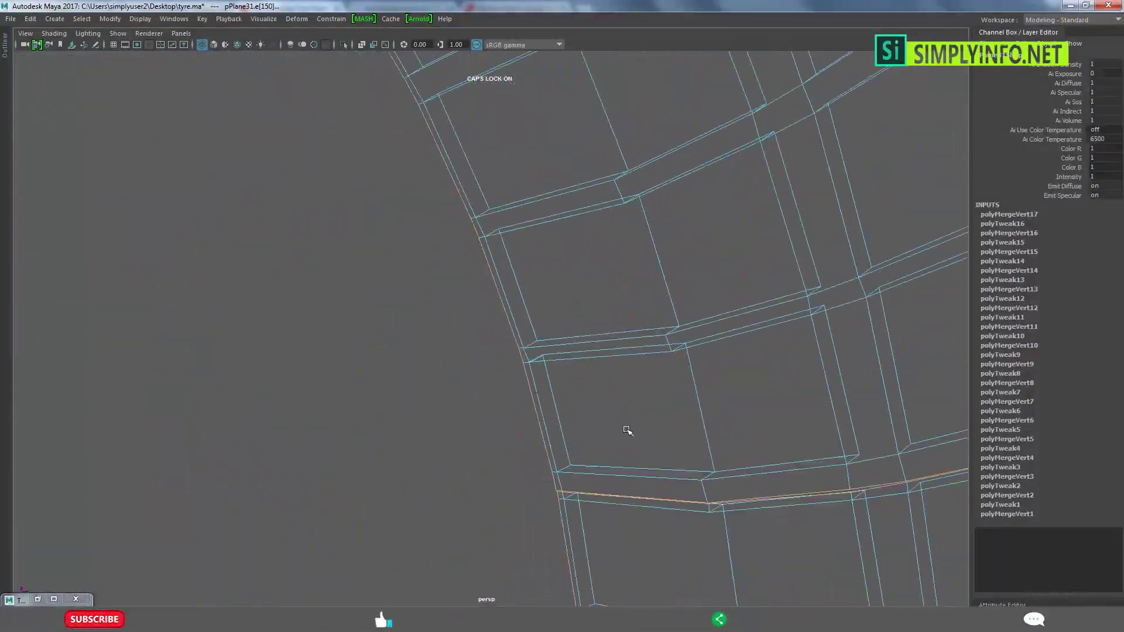
{"action": "mouse_move", "coordinate": [627, 431]}
{"action": "left_mouse_down", "text": "alt"}
{"action": "mouse_move", "coordinate": [539, 356]}
{"action": "mouse_move", "coordinate": [501, 245]}
{"action": "mouse_move", "coordinate": [539, 368]}
{"action": "mouse_move", "coordinate": [582, 439]}
{"action": "mouse_move", "coordinate": [602, 447]}
{"action": "mouse_move", "coordinate": [467, 409]}
{"action": "mouse_move", "coordinate": [539, 350]}
{"action": "left_mouse_up", "text": "alt"}
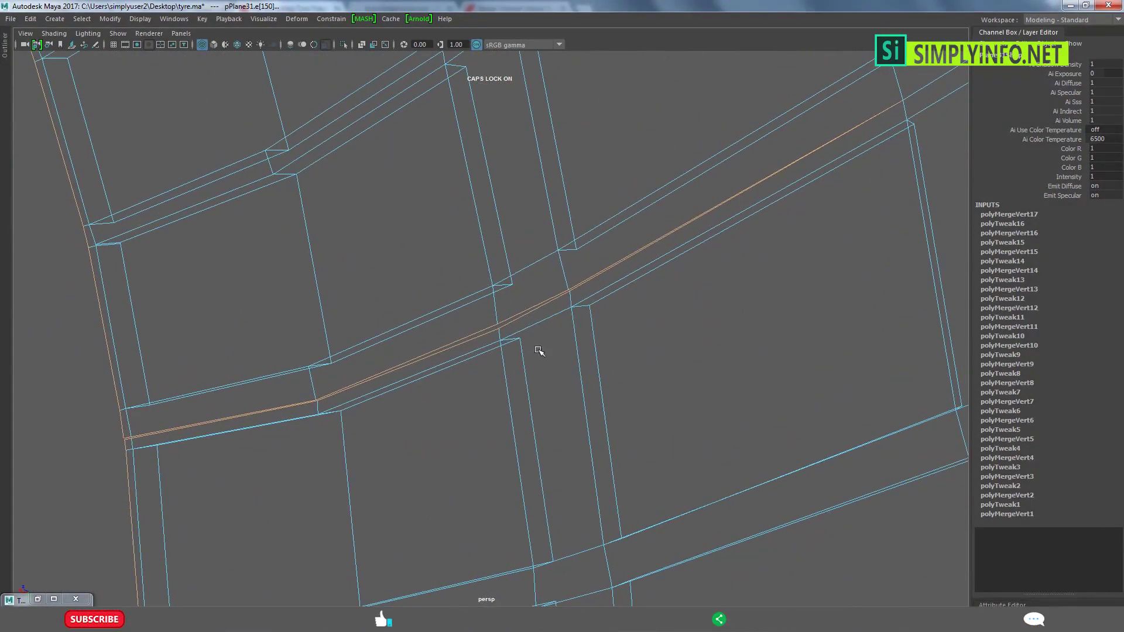
Collapse the selected edge and weld the last seam vertices near the tread corners.
{"action": "mouse_move", "coordinate": [539, 350]}
{"action": "right_mouse_down", "text": "shift"}
{"action": "mouse_move", "coordinate": [491, 318]}
{"action": "mouse_move", "coordinate": [499, 291]}
{"action": "right_mouse_up", "text": "shift"}
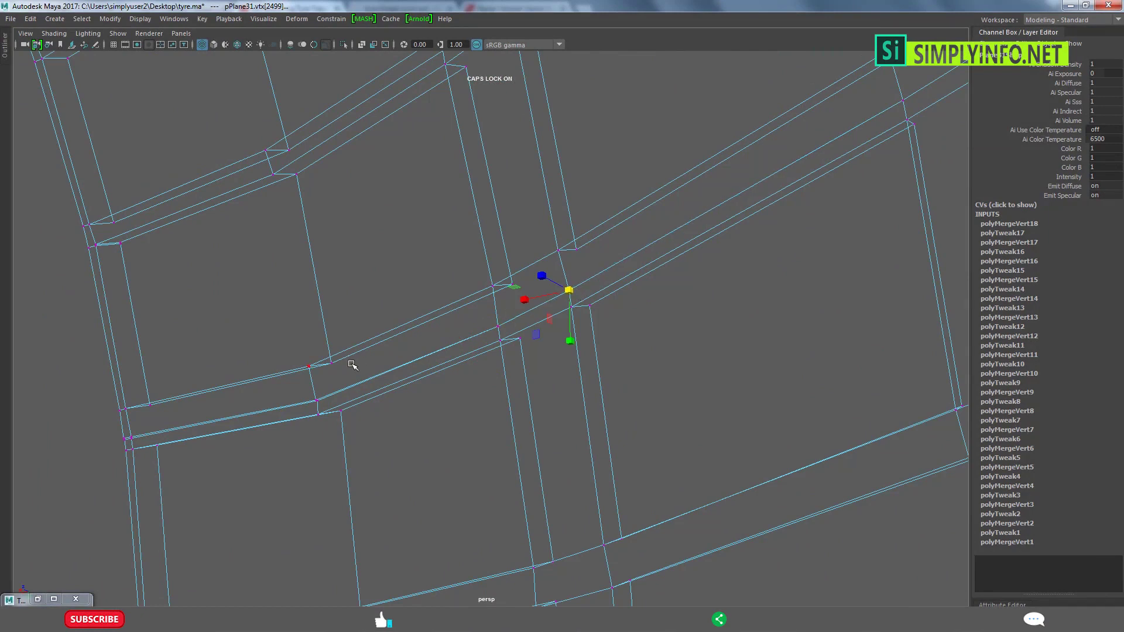
{"action": "left_click", "coordinate": [330, 365]}
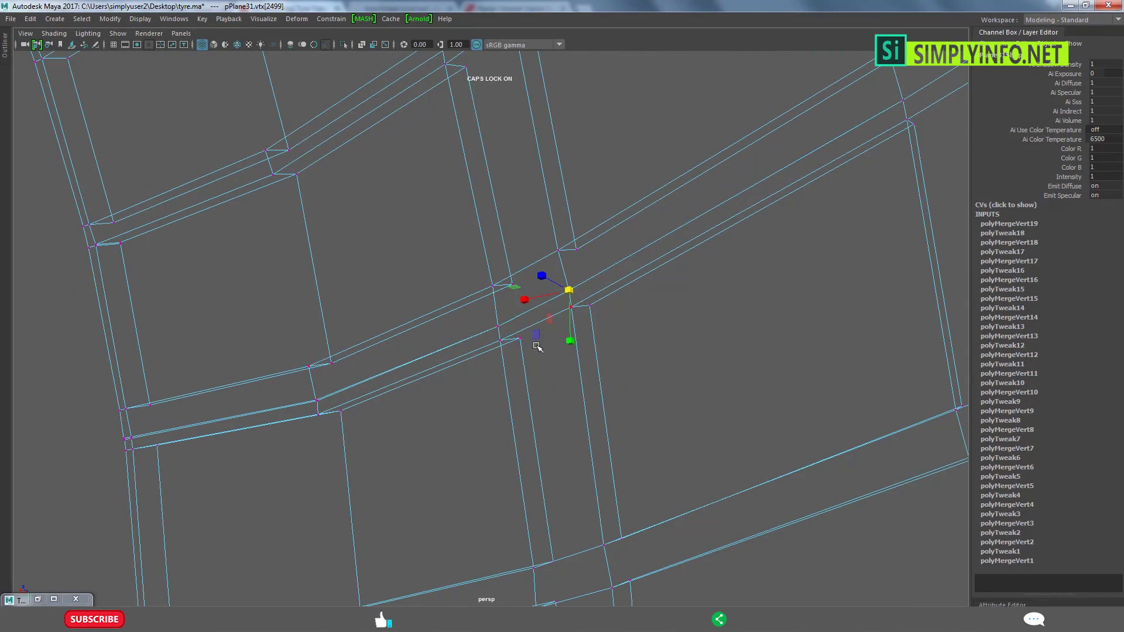
{"action": "left_click", "coordinate": [319, 401]}
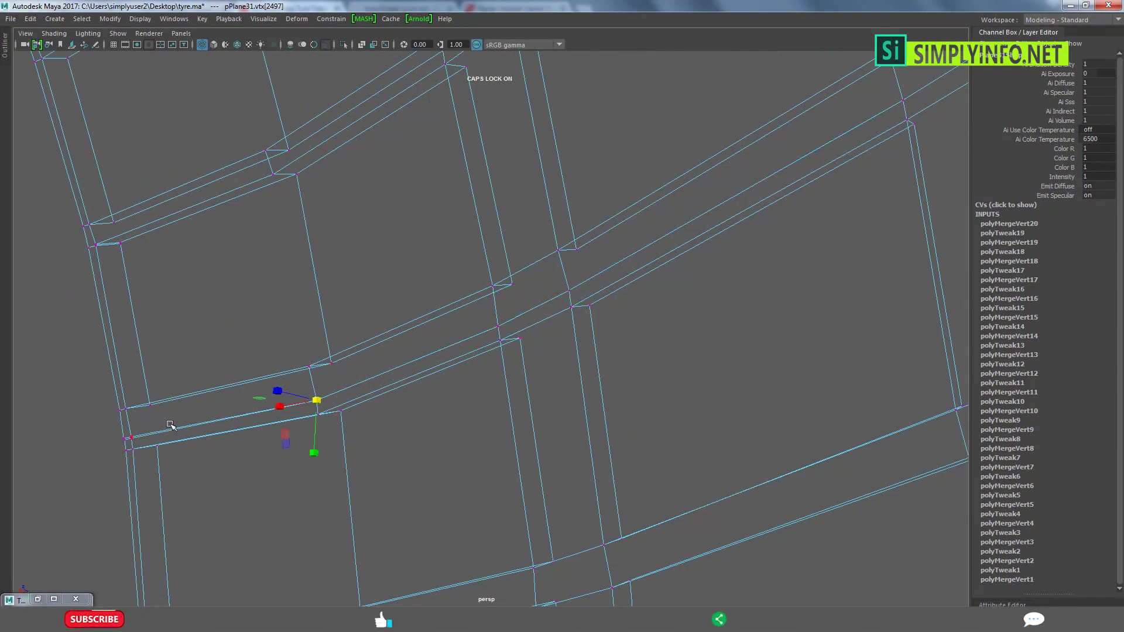
{"action": "left_click", "coordinate": [132, 436]}
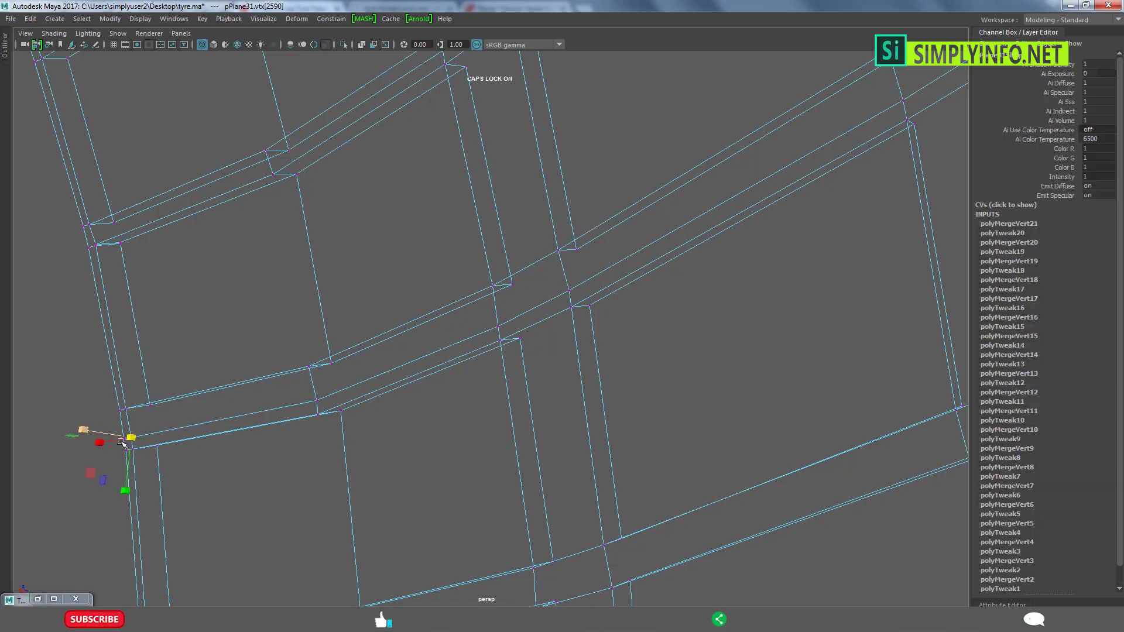
Clear the vertex selection and zoom out to frame the whole tyre.
{"action": "scroll", "coordinate": [511, 289], "scroll_direction": "down", "scroll_amount": 3}
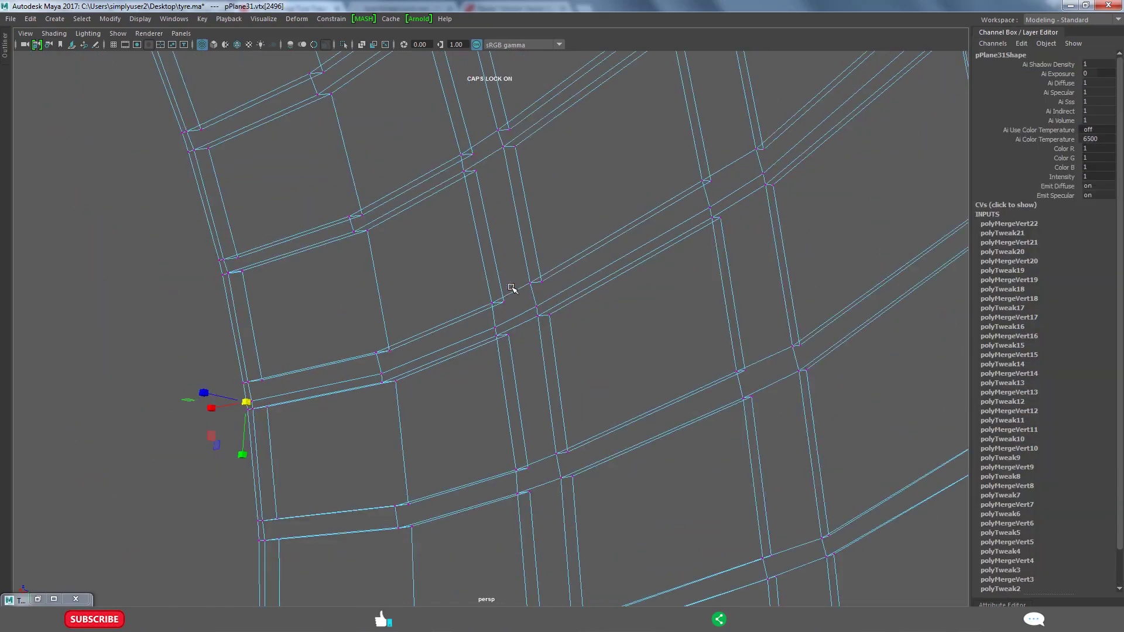
{"action": "scroll", "coordinate": [565, 280], "scroll_direction": "down", "scroll_amount": 3}
{"action": "left_click", "coordinate": [587, 313]}
{"action": "scroll", "coordinate": [587, 314], "scroll_direction": "down", "scroll_amount": 2}
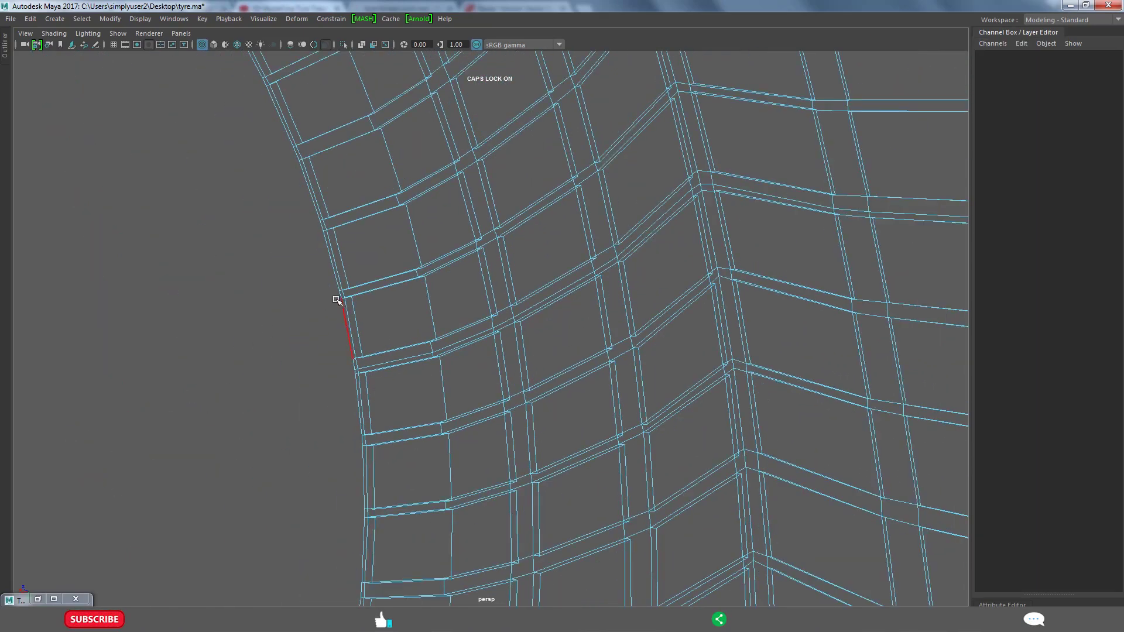
{"action": "scroll", "coordinate": [685, 324], "scroll_direction": "down", "scroll_amount": 2}
{"action": "scroll", "coordinate": [527, 351], "scroll_direction": "down", "scroll_amount": 3}
{"action": "scroll", "coordinate": [406, 386], "scroll_direction": "down", "scroll_amount": 3}
Select an edge on the tyre's inner wall and orbit around the tyre.
{"action": "scroll", "coordinate": [398, 384], "scroll_direction": "down", "scroll_amount": 2}
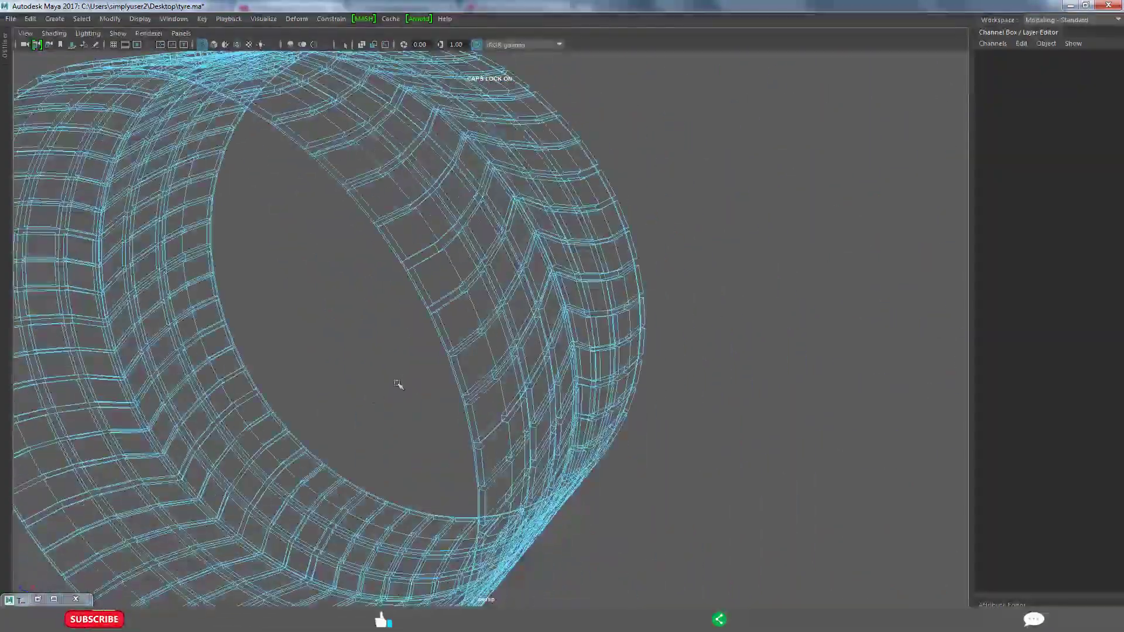
{"action": "left_click", "coordinate": [430, 309]}
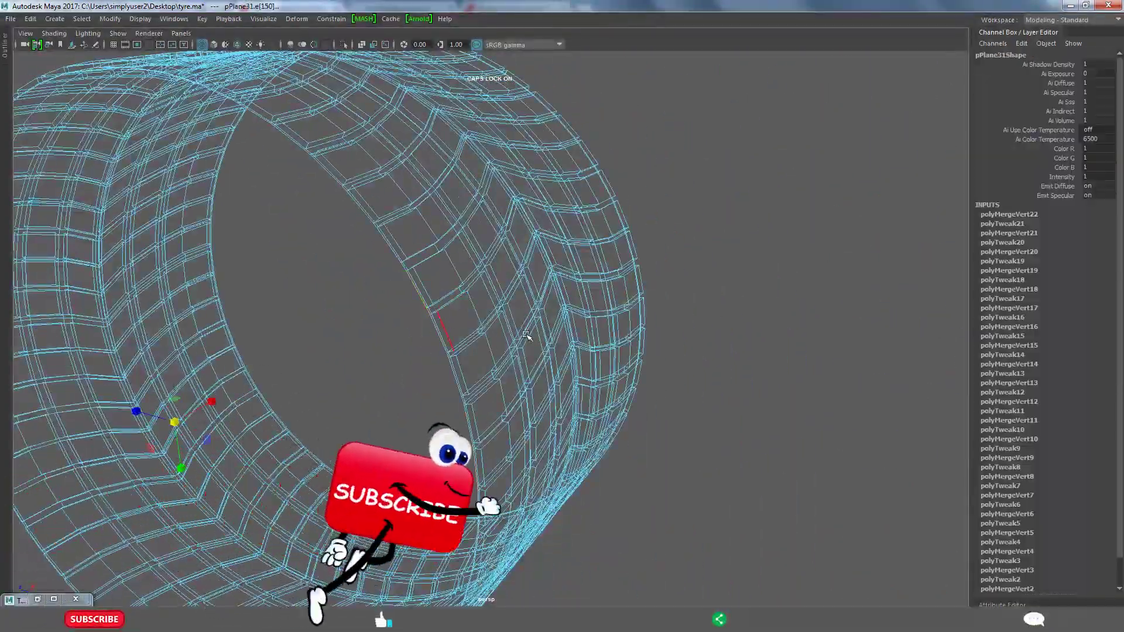
{"action": "scroll", "coordinate": [526, 334], "scroll_direction": "down", "scroll_amount": 3}
{"action": "mouse_move", "coordinate": [526, 335]}
{"action": "left_mouse_down", "text": "alt"}
{"action": "mouse_move", "coordinate": [559, 360]}
{"action": "mouse_move", "coordinate": [468, 335]}
{"action": "left_mouse_up", "text": "alt"}
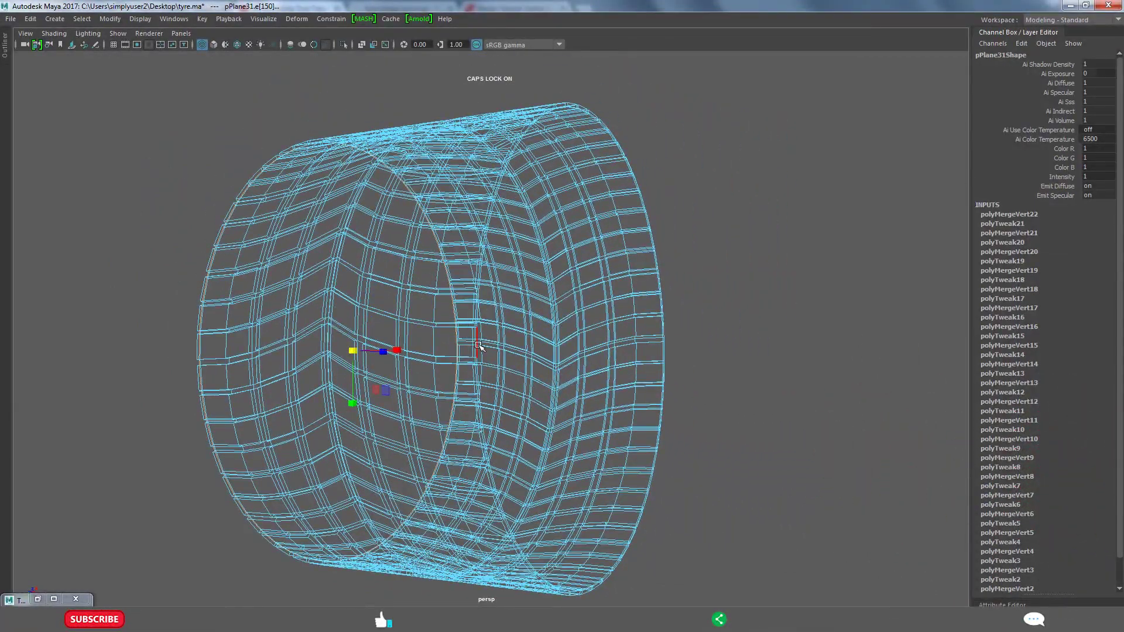
{"action": "scroll", "coordinate": [614, 332], "scroll_direction": "down", "scroll_amount": 2}
{"action": "left_click_drag", "start_coordinate": [645, 351], "coordinate": [586, 316], "text": "alt"}
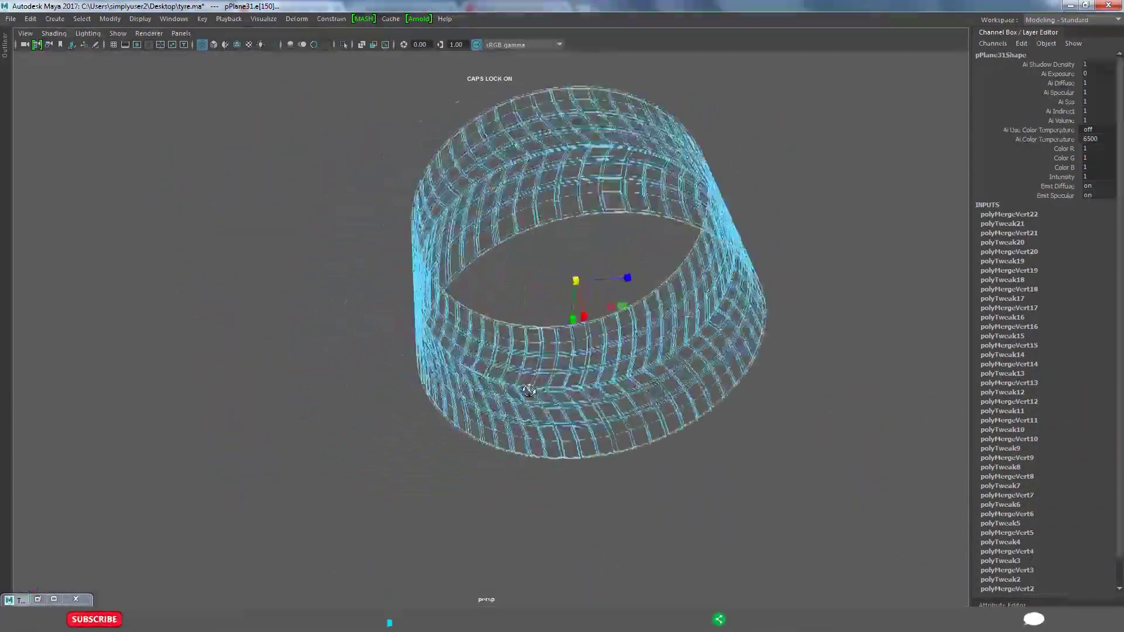
{"action": "scroll", "coordinate": [527, 340], "scroll_direction": "up", "scroll_amount": 3}
{"action": "scroll", "coordinate": [491, 357], "scroll_direction": "up", "scroll_amount": 3}
{"action": "scroll", "coordinate": [491, 357], "scroll_direction": "down", "scroll_amount": 3}
{"action": "mouse_move", "coordinate": [349, 251]}
{"action": "left_mouse_down", "text": "alt"}
{"action": "mouse_move", "coordinate": [396, 321]}
{"action": "mouse_move", "coordinate": [381, 246]}
{"action": "mouse_move", "coordinate": [530, 264]}
{"action": "mouse_move", "coordinate": [329, 302]}
{"action": "mouse_move", "coordinate": [443, 295]}
{"action": "mouse_move", "coordinate": [622, 217]}
{"action": "left_mouse_up", "text": "alt"}
{"action": "scroll", "coordinate": [385, 232], "scroll_direction": "up", "scroll_amount": 2}
{"action": "scroll", "coordinate": [384, 232], "scroll_direction": "down", "scroll_amount": 2}
{"action": "scroll", "coordinate": [530, 264], "scroll_direction": "up", "scroll_amount": 3}
{"action": "scroll", "coordinate": [530, 264], "scroll_direction": "down", "scroll_amount": 3}
Check the four-view layout, then show the tyre in smooth shaded display.
{"action": "key", "text": "q"}
{"action": "key", "text": "w"}
{"action": "key", "text": "space"}
{"action": "key", "text": "space"}
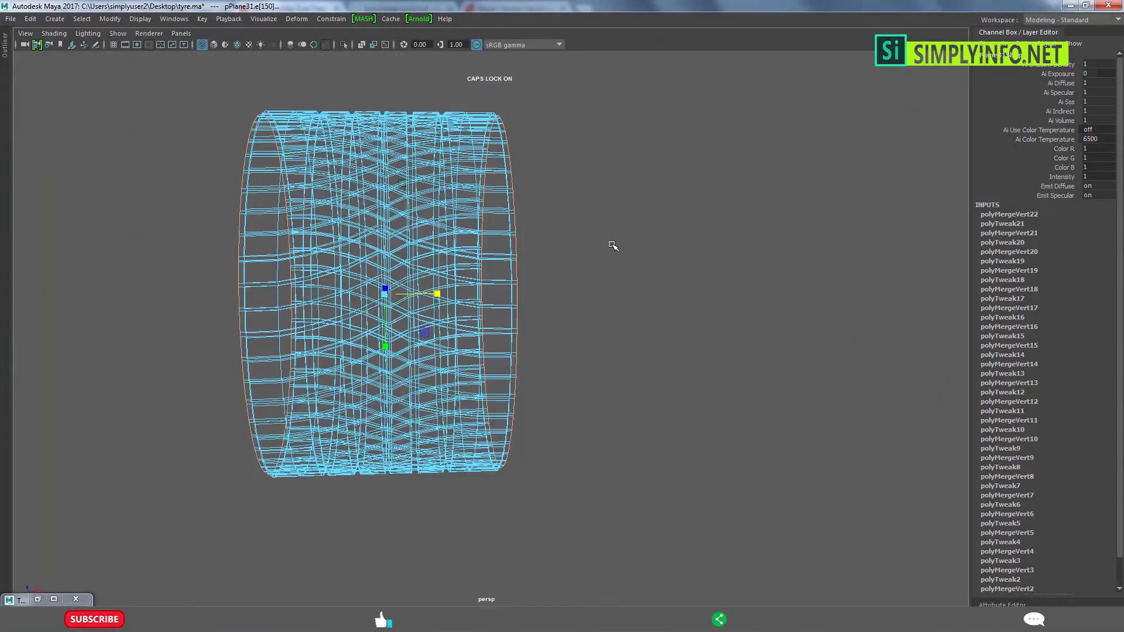
{"action": "key", "text": "space"}
{"action": "key", "text": "space"}
{"action": "key", "text": "5"}
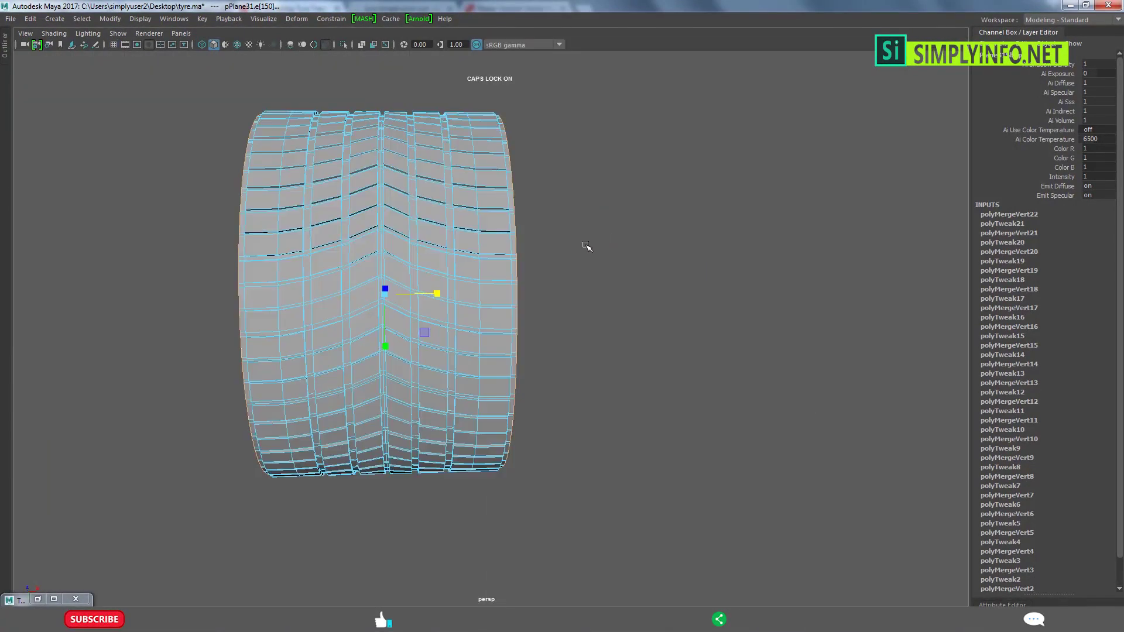
{"action": "mouse_move", "coordinate": [584, 244]}
{"action": "left_mouse_down", "text": "alt"}
{"action": "mouse_move", "coordinate": [497, 260]}
{"action": "mouse_move", "coordinate": [544, 260]}
{"action": "left_mouse_up", "text": "alt"}
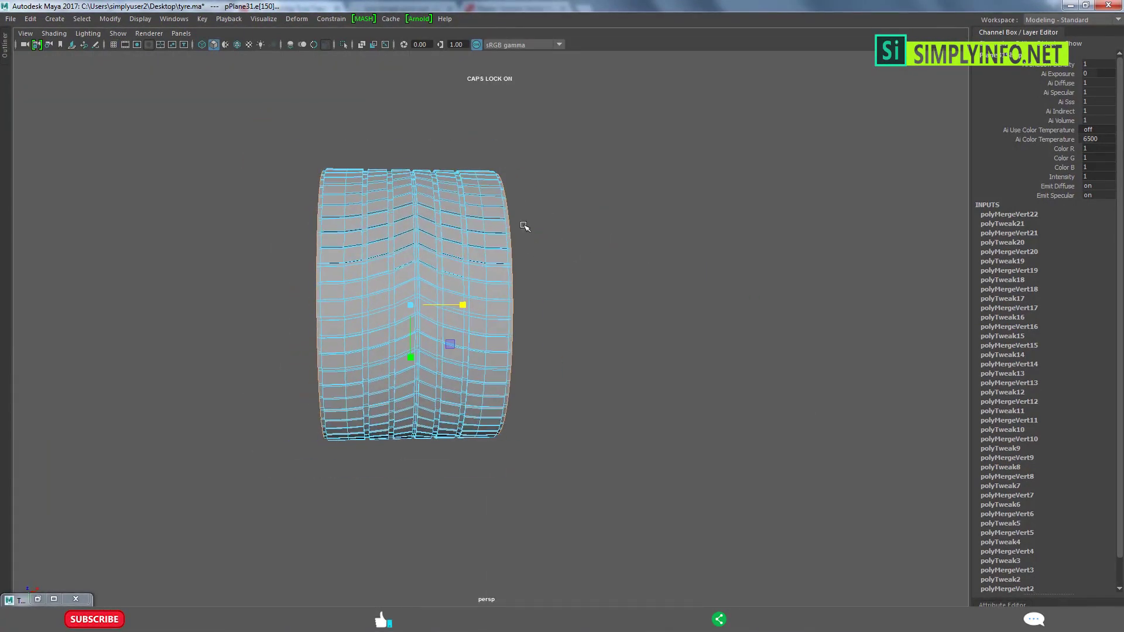
Extrude the tyre's rim edges and push them out along local Y to widen it slightly.
{"action": "right_click_drag", "start_coordinate": [524, 226], "coordinate": [511, 193], "text": "shift"}
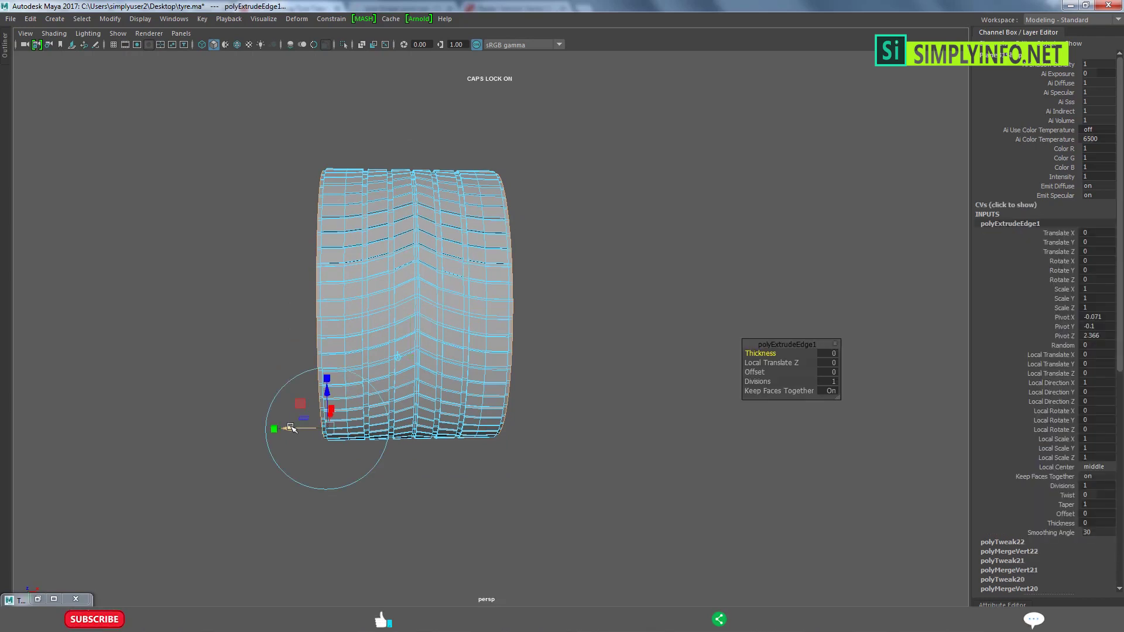
{"action": "left_click_drag", "start_coordinate": [290, 427], "coordinate": [281, 427]}
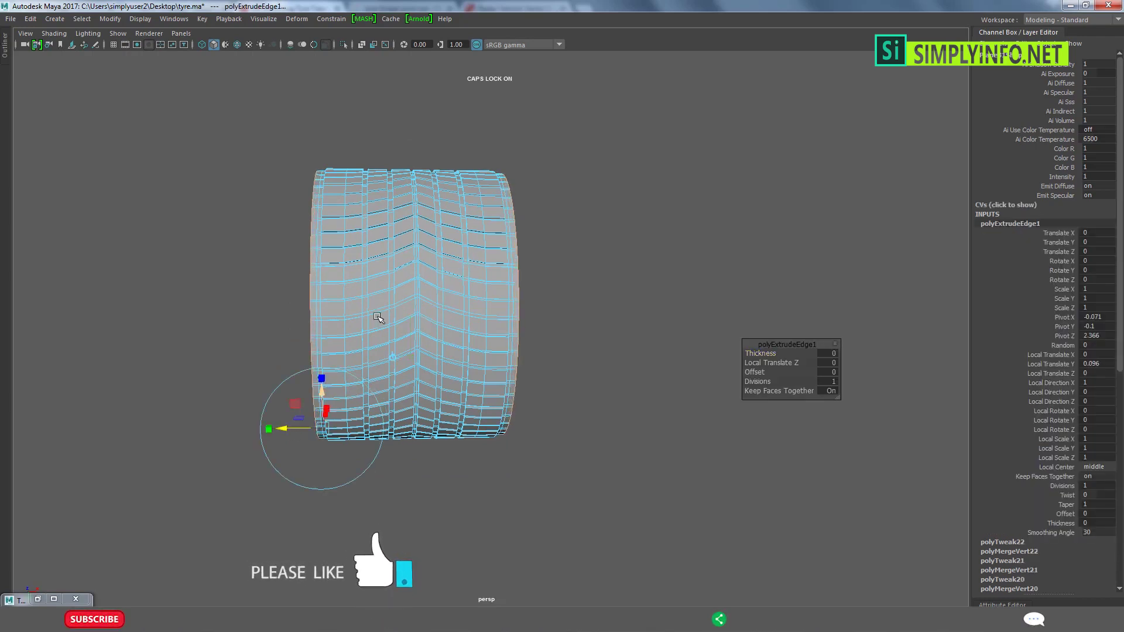
{"action": "key", "text": "F8"}
Reselect the tyre in object mode and delete all its construction history.
{"action": "left_click", "coordinate": [594, 169]}
{"action": "mouse_move", "coordinate": [524, 263]}
{"action": "left_mouse_down", "text": "alt"}
{"action": "mouse_move", "coordinate": [431, 296]}
{"action": "mouse_move", "coordinate": [471, 345]}
{"action": "mouse_move", "coordinate": [559, 343]}
{"action": "left_mouse_up", "text": "alt"}
{"action": "left_click", "coordinate": [448, 308]}
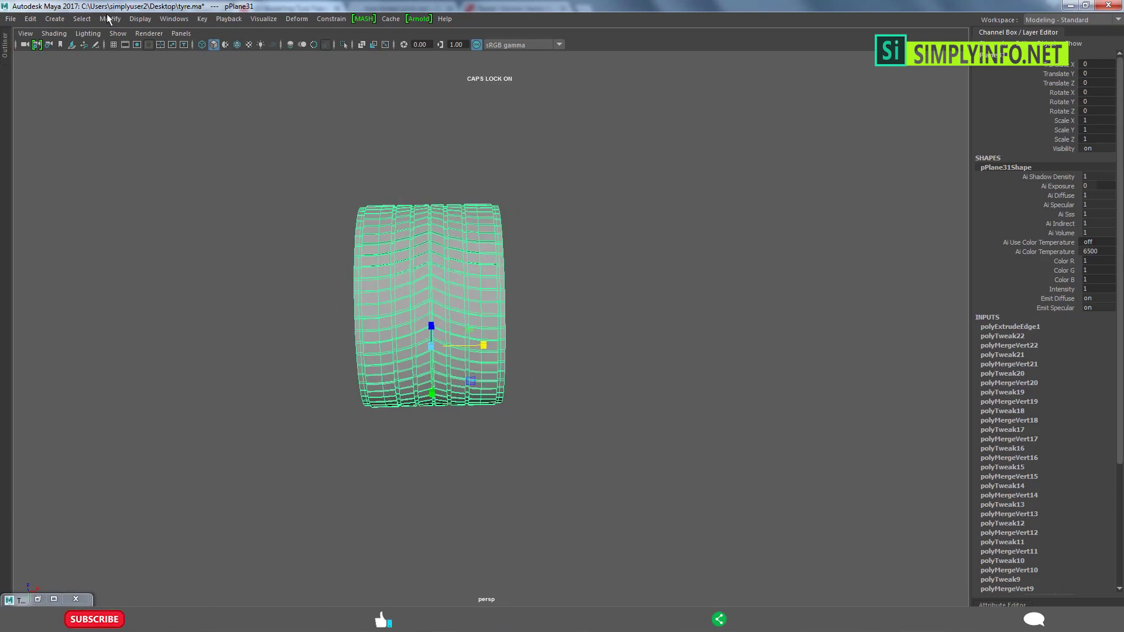
{"action": "left_click", "coordinate": [37, 21]}
{"action": "mouse_move", "coordinate": [68, 169]}
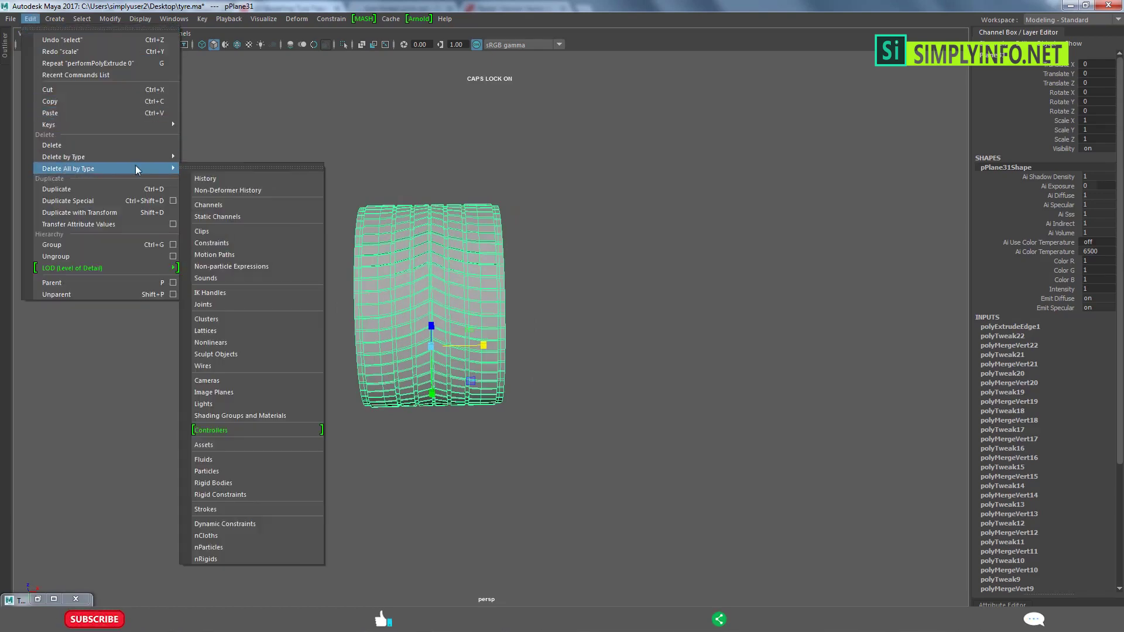
{"action": "left_click", "coordinate": [190, 177]}
{"action": "left_click_drag", "start_coordinate": [577, 246], "coordinate": [393, 269], "text": "alt"}
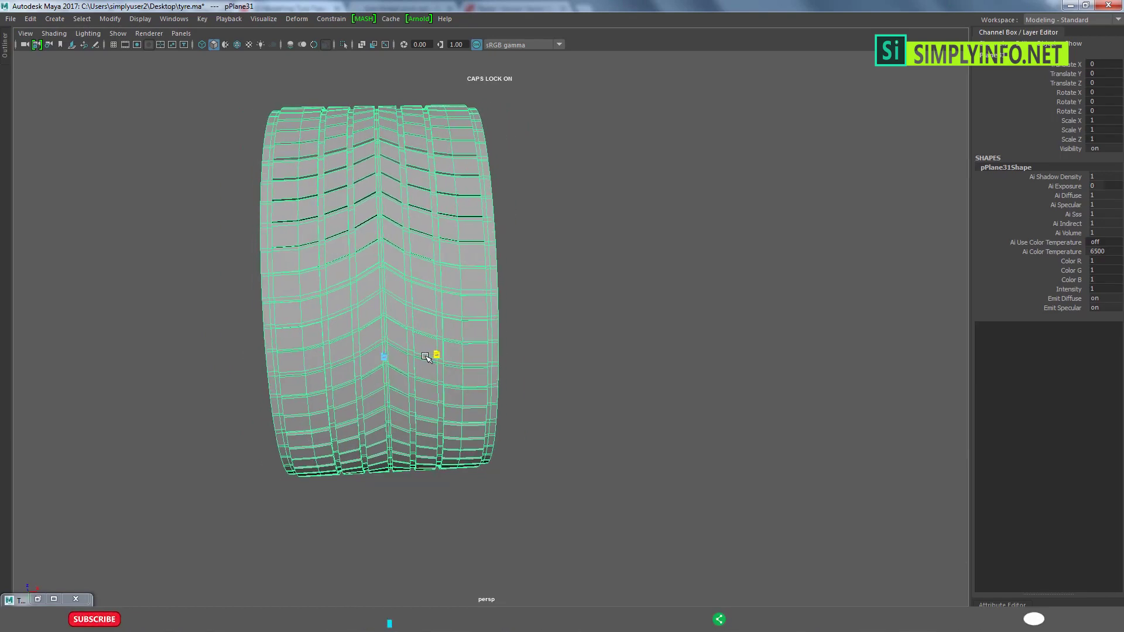
{"action": "left_click", "coordinate": [619, 261]}
{"action": "mouse_move", "coordinate": [619, 261]}
{"action": "left_mouse_down", "text": "alt"}
{"action": "mouse_move", "coordinate": [413, 246]}
{"action": "mouse_move", "coordinate": [548, 285]}
{"action": "left_mouse_up", "text": "alt"}
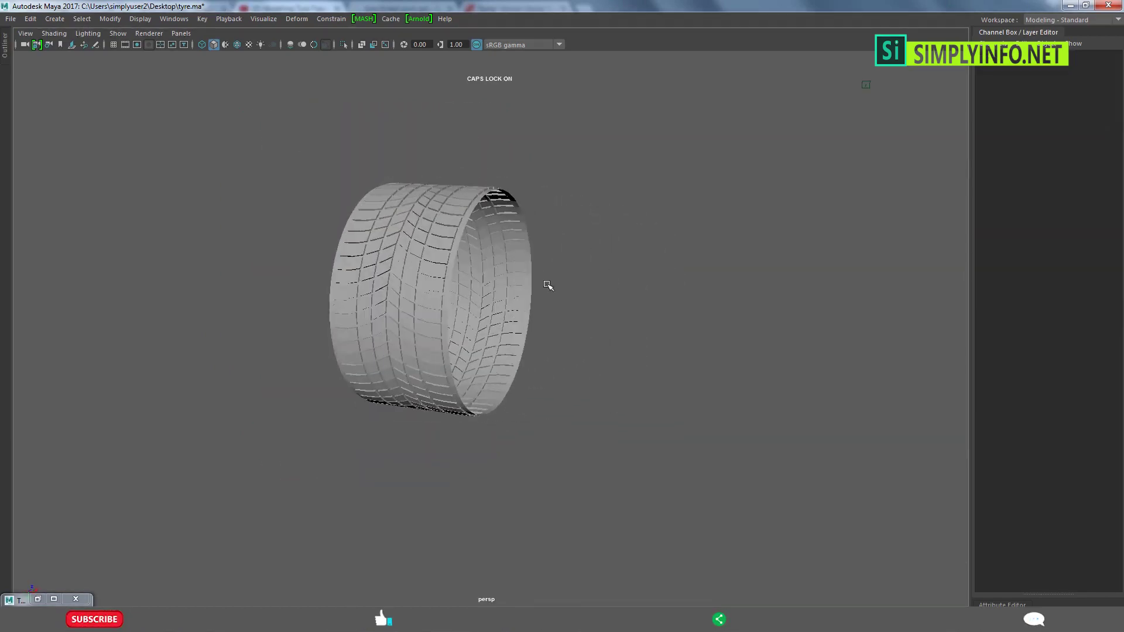
{"action": "left_click", "coordinate": [454, 368]}
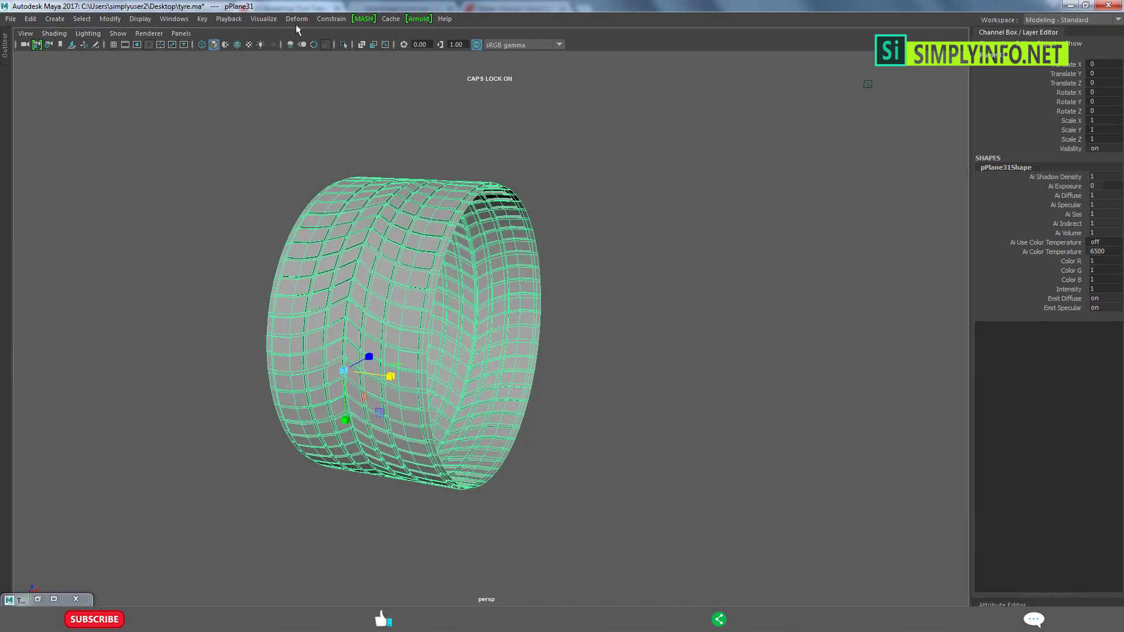
Add a Flare nonlinear deformer to the tyre and set its handle's Rotate Z to 90.
{"action": "left_click", "coordinate": [322, 16]}
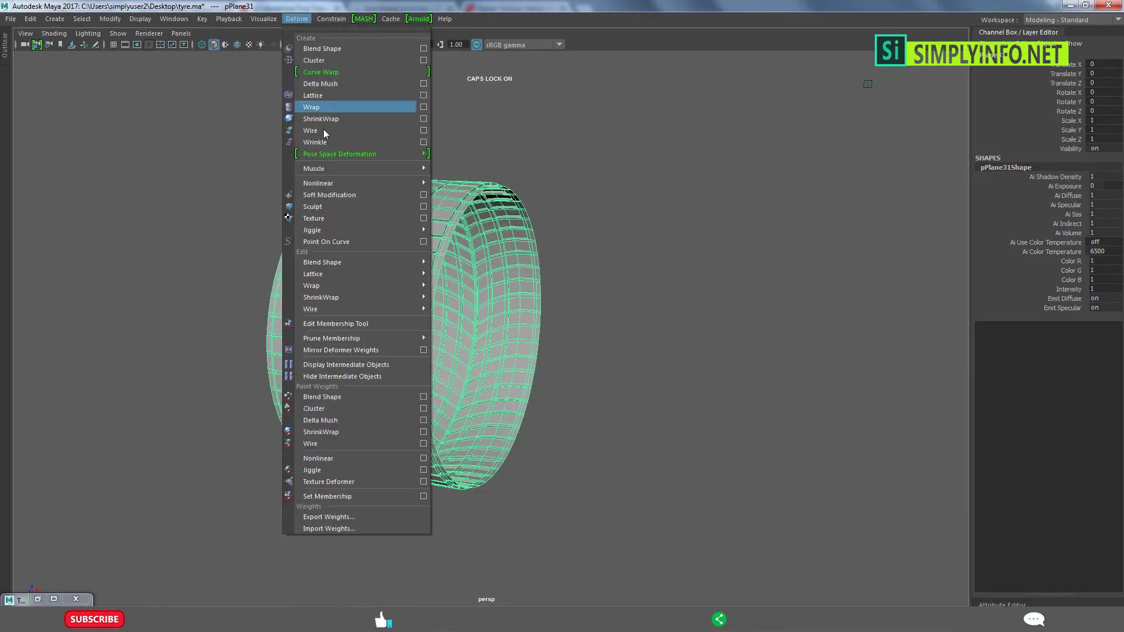
{"action": "mouse_move", "coordinate": [318, 182]}
{"action": "left_click", "coordinate": [462, 205]}
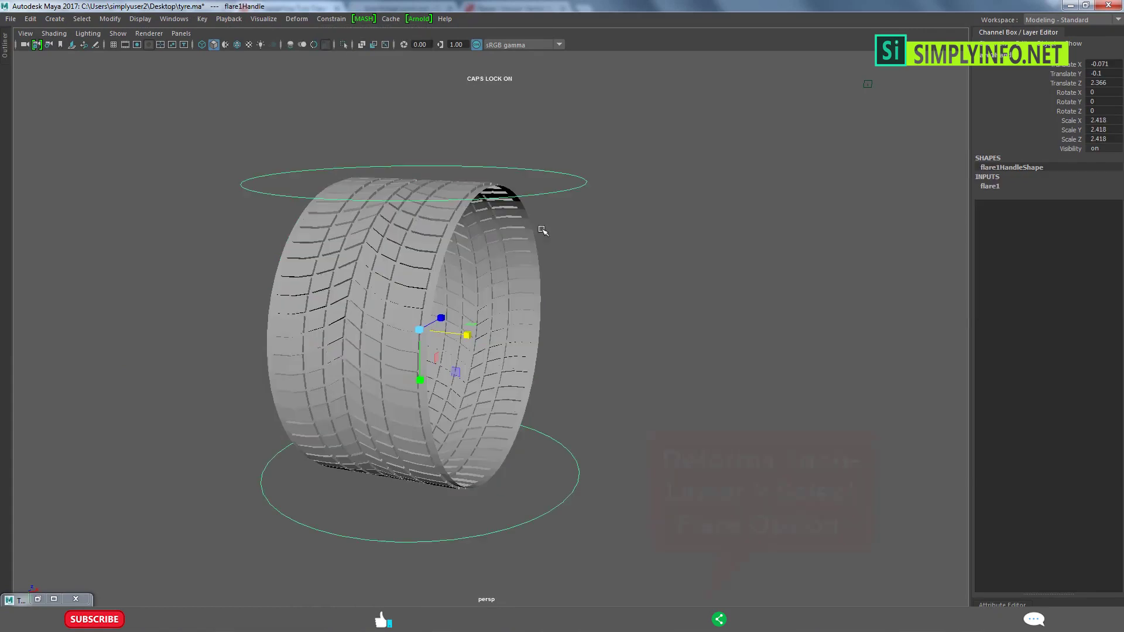
{"action": "key", "text": "e"}
{"action": "middle_click_drag", "start_coordinate": [653, 234], "coordinate": [615, 241]}
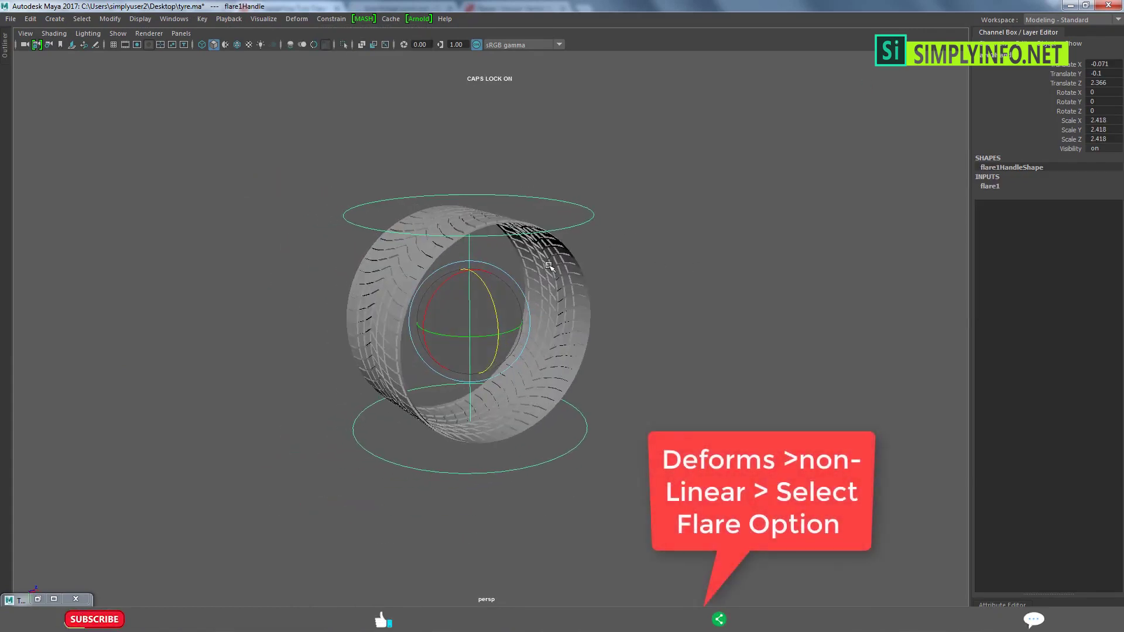
{"action": "middle_click_drag", "start_coordinate": [666, 375], "coordinate": [666, 374]}
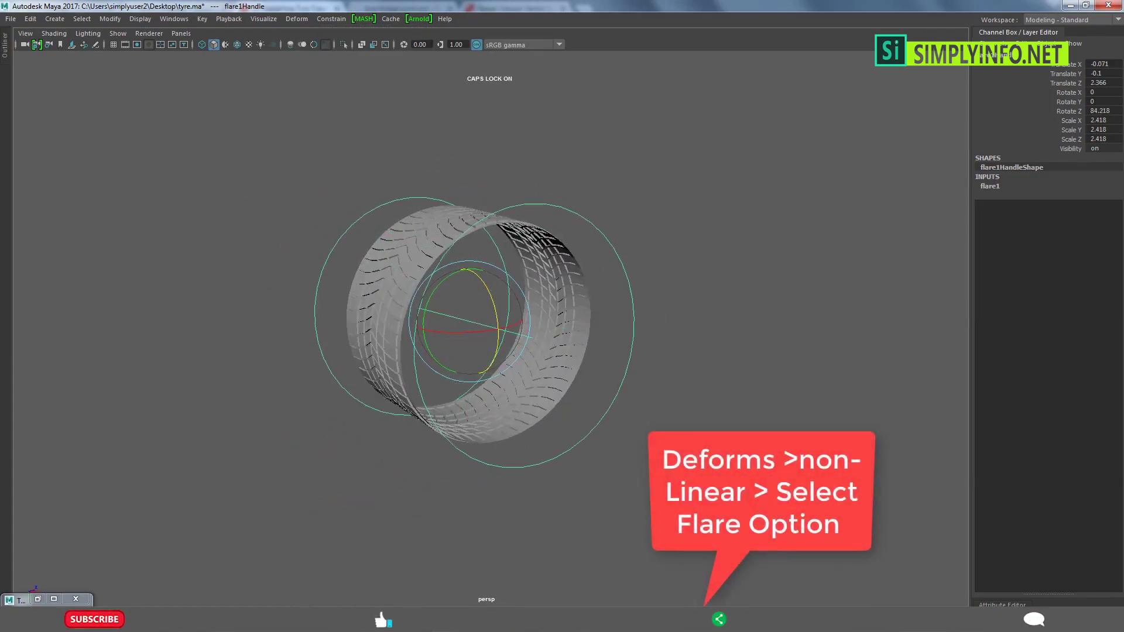
{"action": "type", "text": "90"}
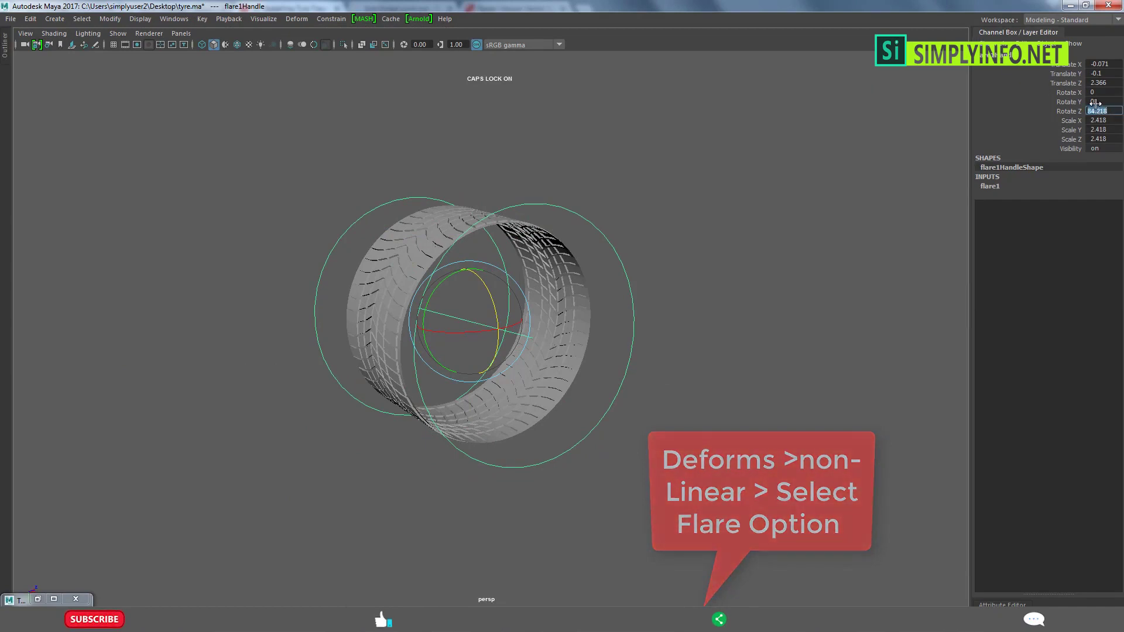
{"action": "key", "text": "Return"}
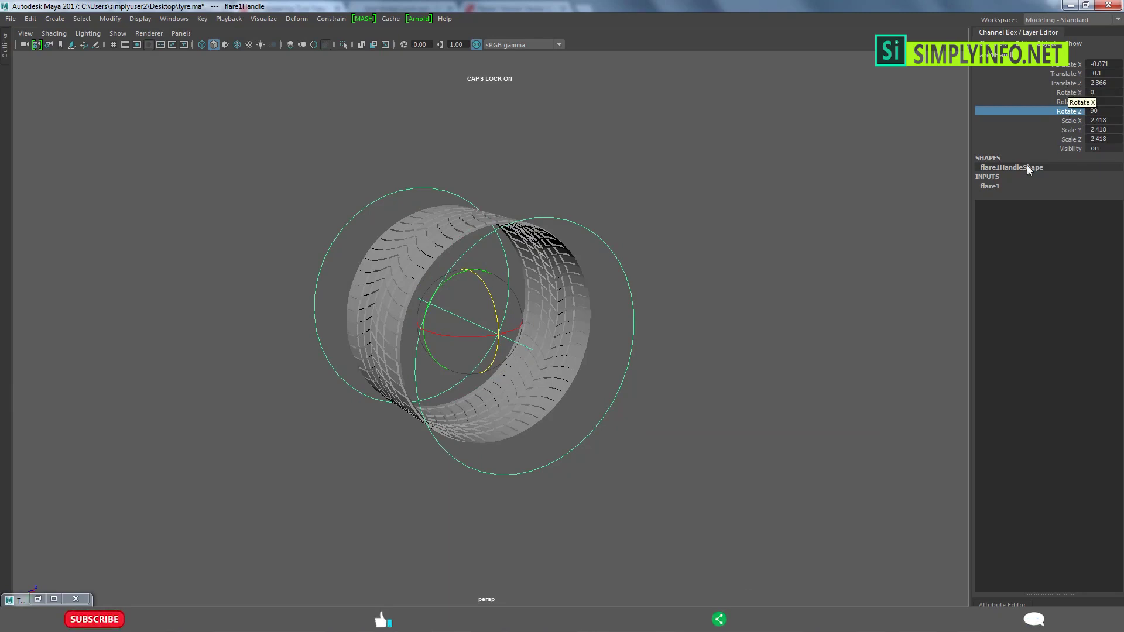
Test flare1's Curve attribute, bulging the tyre, then return Curve to 0.
{"action": "left_click", "coordinate": [994, 186]}
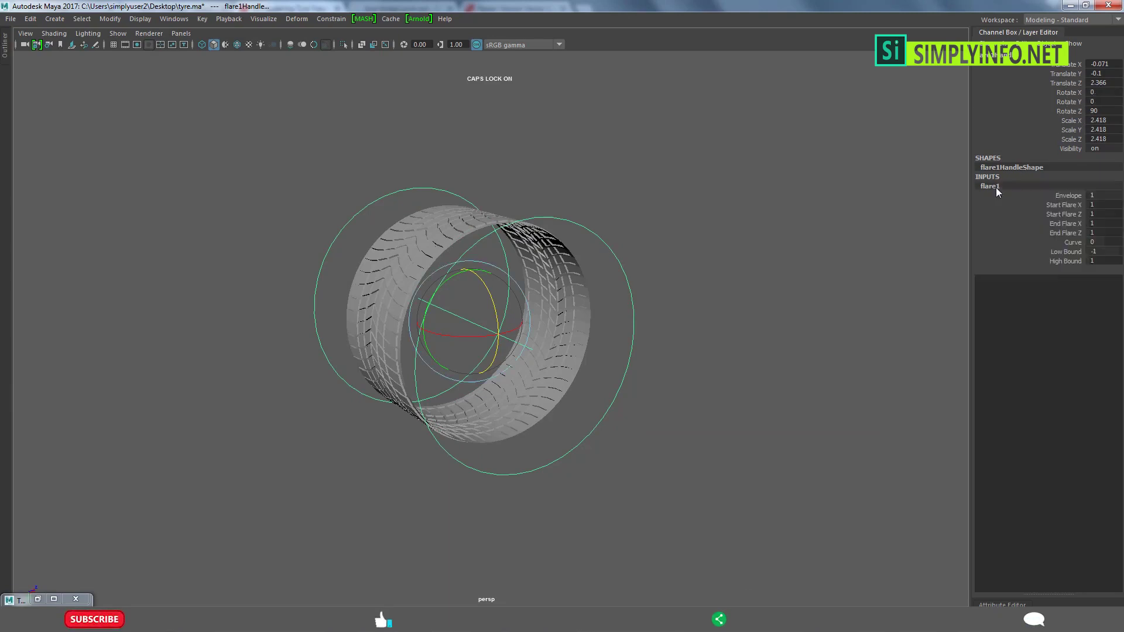
{"action": "left_click", "coordinate": [1072, 242]}
{"action": "middle_click_drag", "start_coordinate": [619, 486], "coordinate": [612, 483]}
{"action": "left_click_drag", "start_coordinate": [619, 482], "coordinate": [670, 416], "text": "alt"}
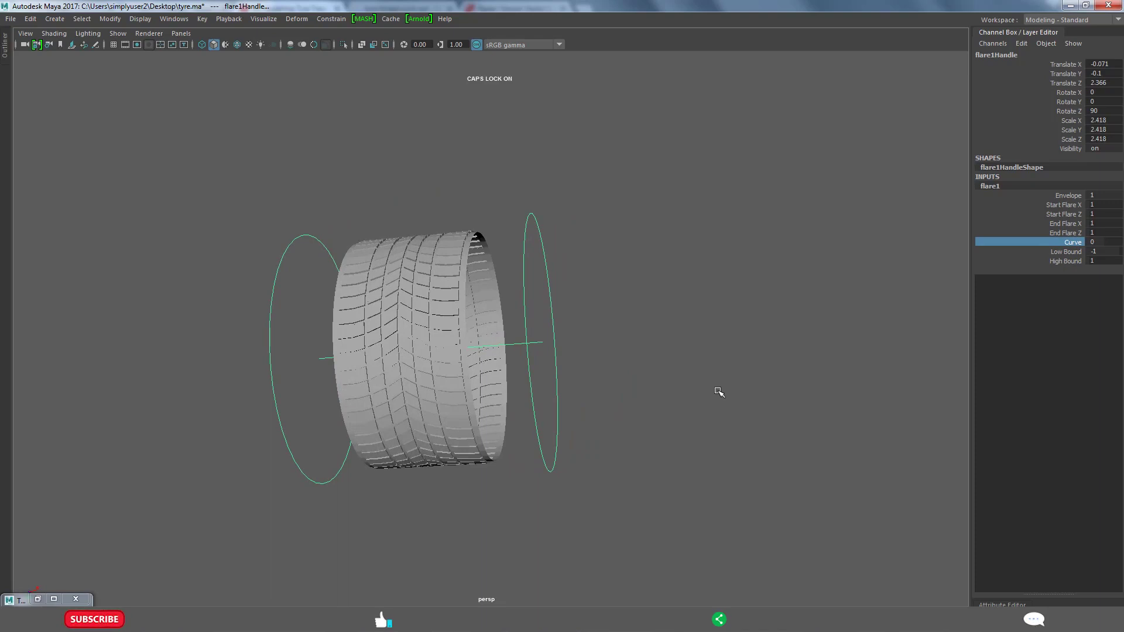
Drag the flare's End Flare Z attribute to widen one end of the tyre.
{"action": "left_click_drag", "start_coordinate": [789, 387], "coordinate": [779, 380], "text": "alt"}
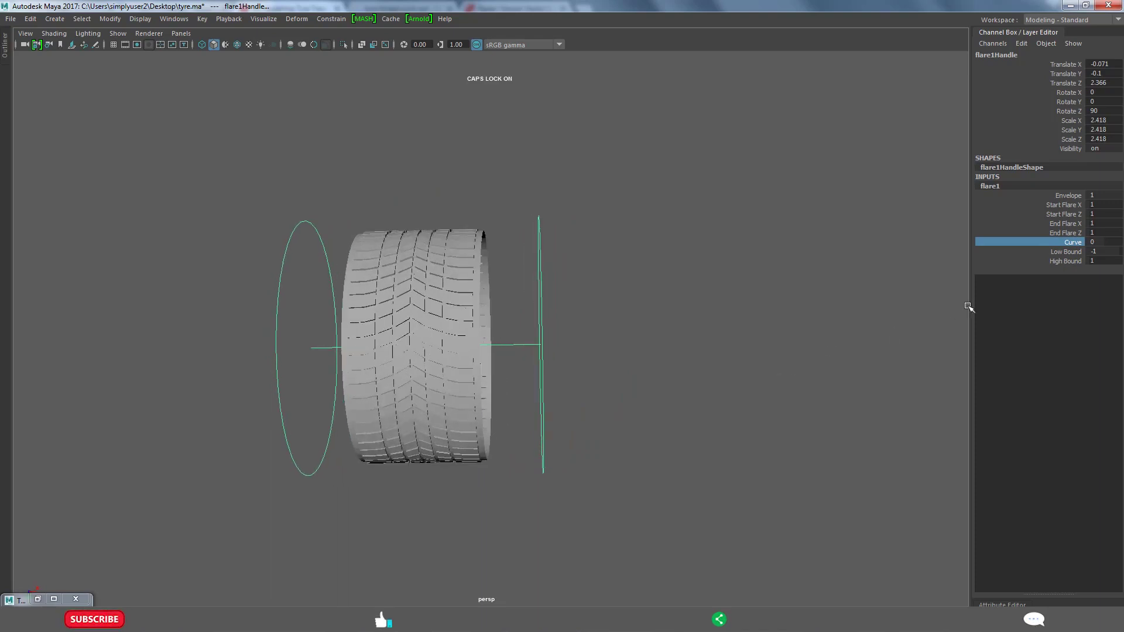
{"action": "left_click", "coordinate": [1076, 233]}
{"action": "mouse_move", "coordinate": [739, 307]}
{"action": "middle_mouse_down"}
{"action": "mouse_move", "coordinate": [750, 308]}
{"action": "mouse_move", "coordinate": [682, 316]}
{"action": "middle_mouse_up"}
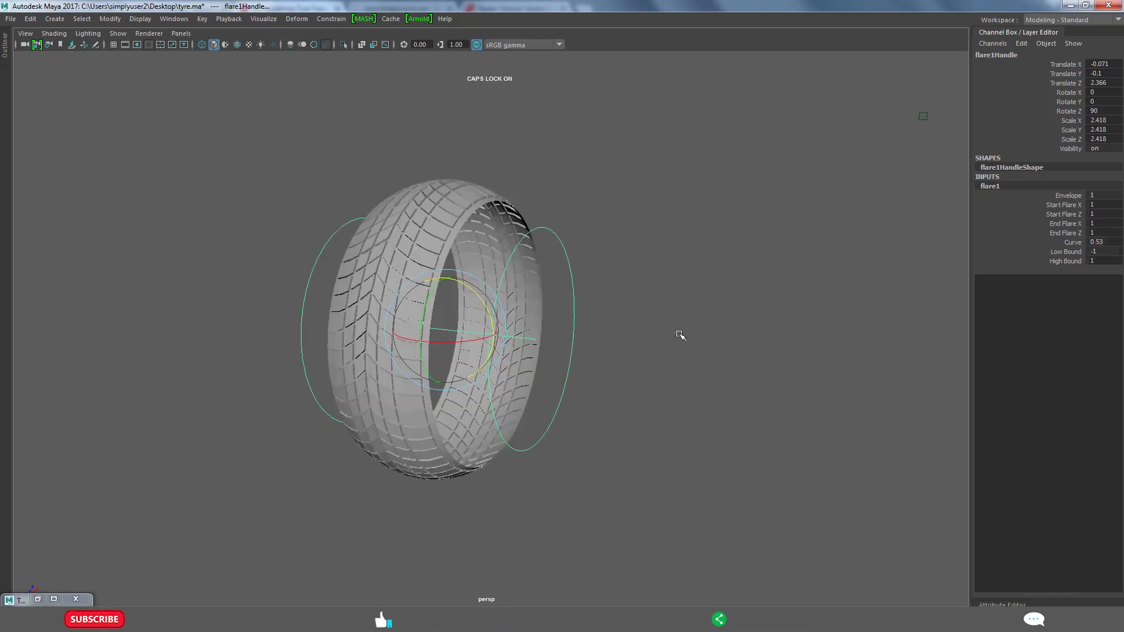
{"action": "left_click_drag", "start_coordinate": [719, 363], "coordinate": [687, 371], "text": "alt"}
Enter small Curve values such as 0.1 and 0.01 on the flare deformer.
{"action": "left_click", "coordinate": [1102, 242]}
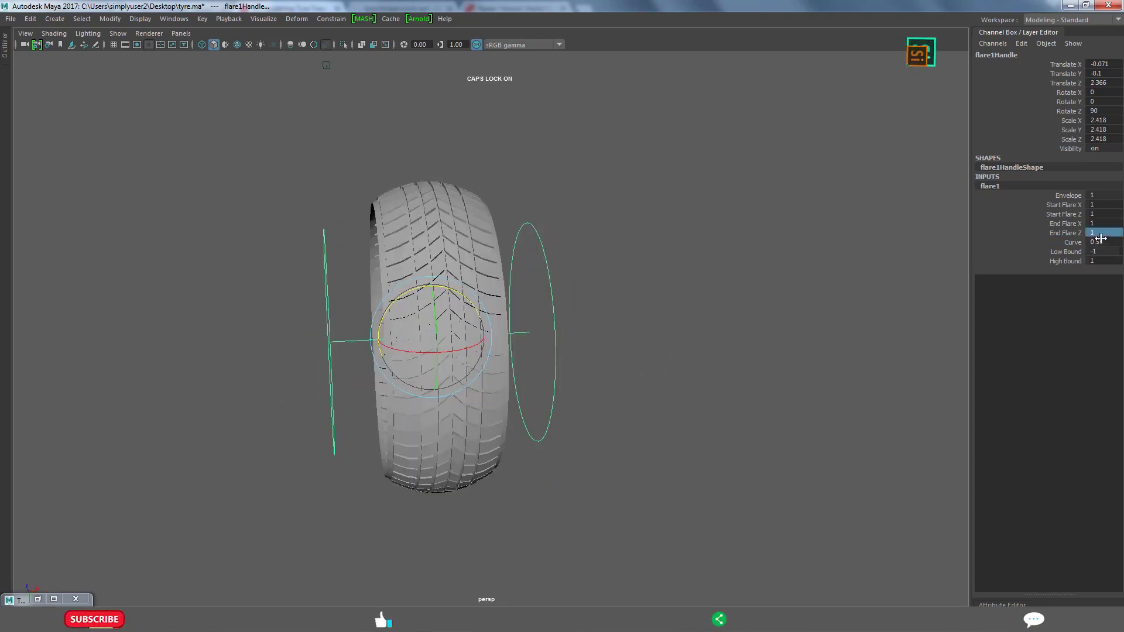
{"action": "type", "text": ".1"}
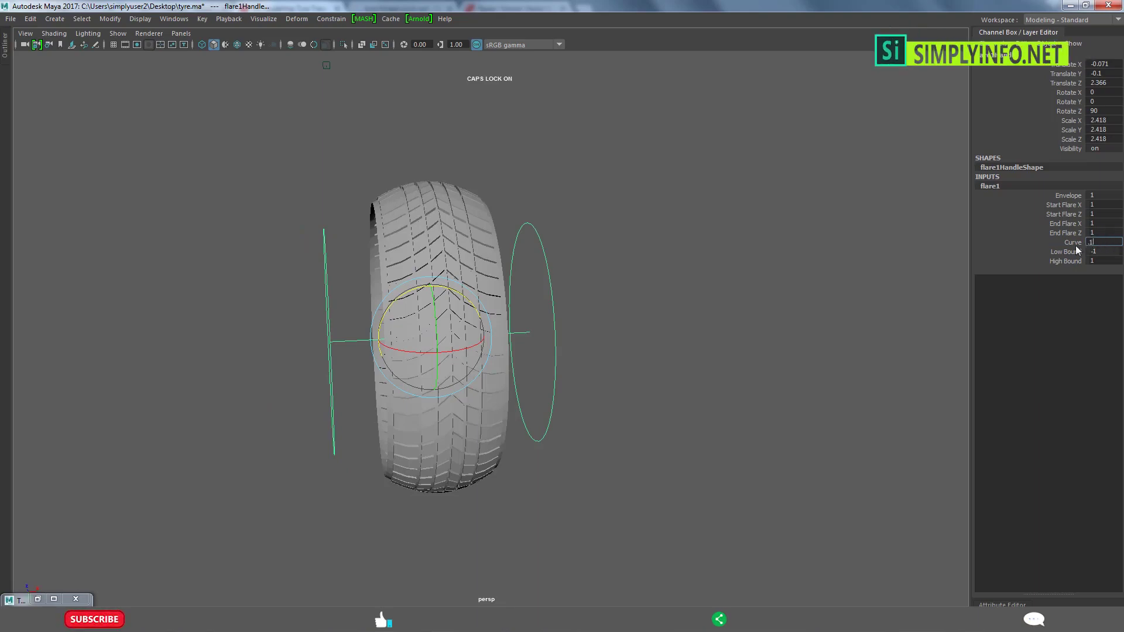
{"action": "key", "text": "Return"}
{"action": "mouse_move", "coordinate": [574, 366]}
{"action": "left_mouse_down", "text": "alt"}
{"action": "mouse_move", "coordinate": [644, 349]}
{"action": "mouse_move", "coordinate": [535, 343]}
{"action": "mouse_move", "coordinate": [642, 354]}
{"action": "left_mouse_up", "text": "alt"}
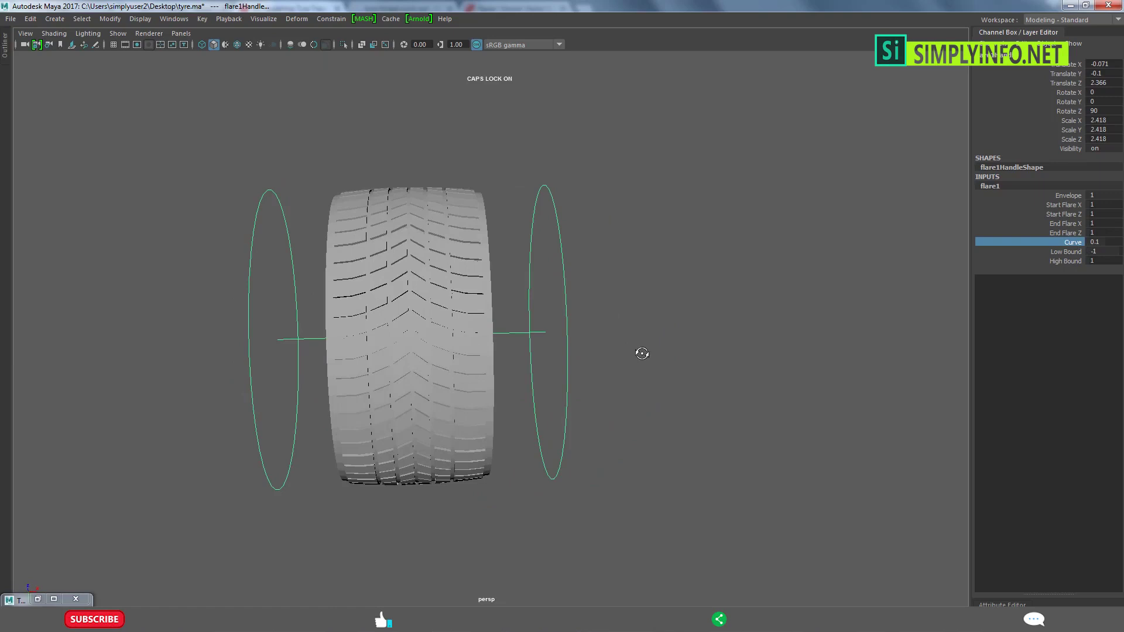
{"action": "left_click", "coordinate": [1097, 242]}
{"action": "type", "text": ".00"}
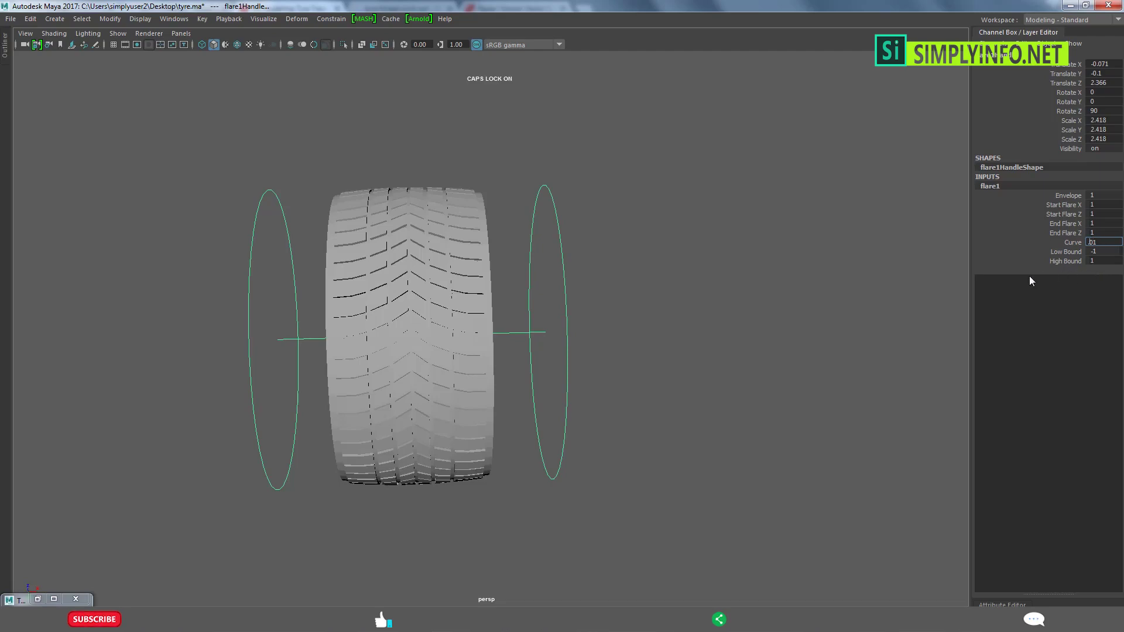
{"action": "key", "text": "Return"}
Reselect the tyre mesh and open the flare deformer's settings under its inputs.
{"action": "mouse_move", "coordinate": [563, 341]}
{"action": "left_mouse_down", "text": "alt"}
{"action": "mouse_move", "coordinate": [519, 358]}
{"action": "mouse_move", "coordinate": [573, 327]}
{"action": "mouse_move", "coordinate": [459, 342]}
{"action": "mouse_move", "coordinate": [431, 373]}
{"action": "mouse_move", "coordinate": [522, 394]}
{"action": "left_mouse_up", "text": "alt"}
{"action": "left_click", "coordinate": [492, 334]}
{"action": "key", "text": "w"}
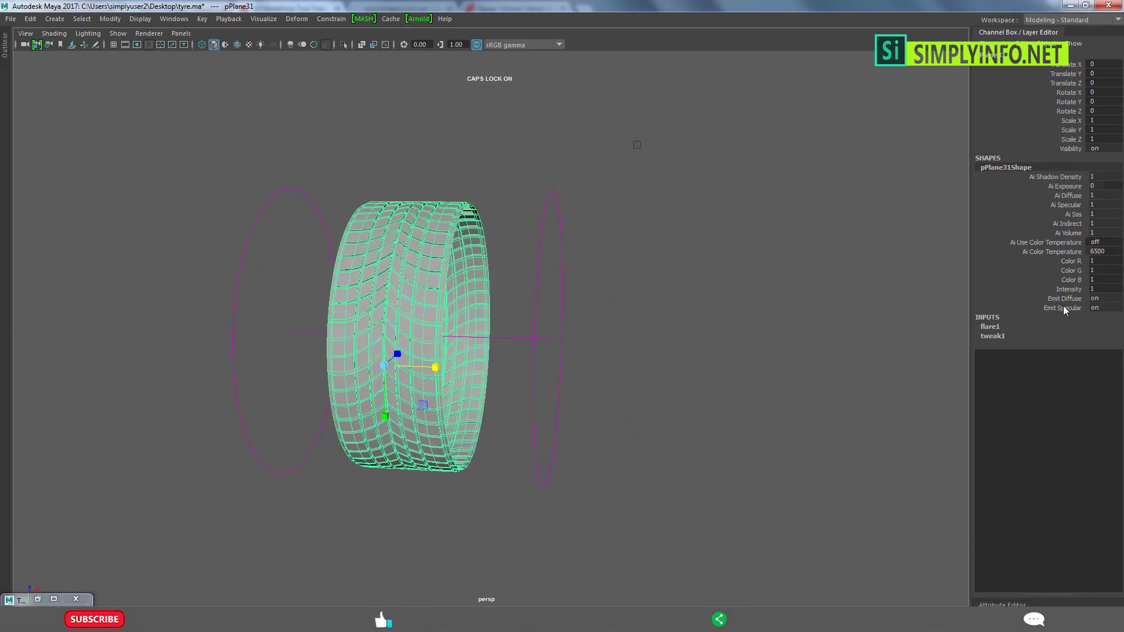
{"action": "left_click", "coordinate": [993, 337]}
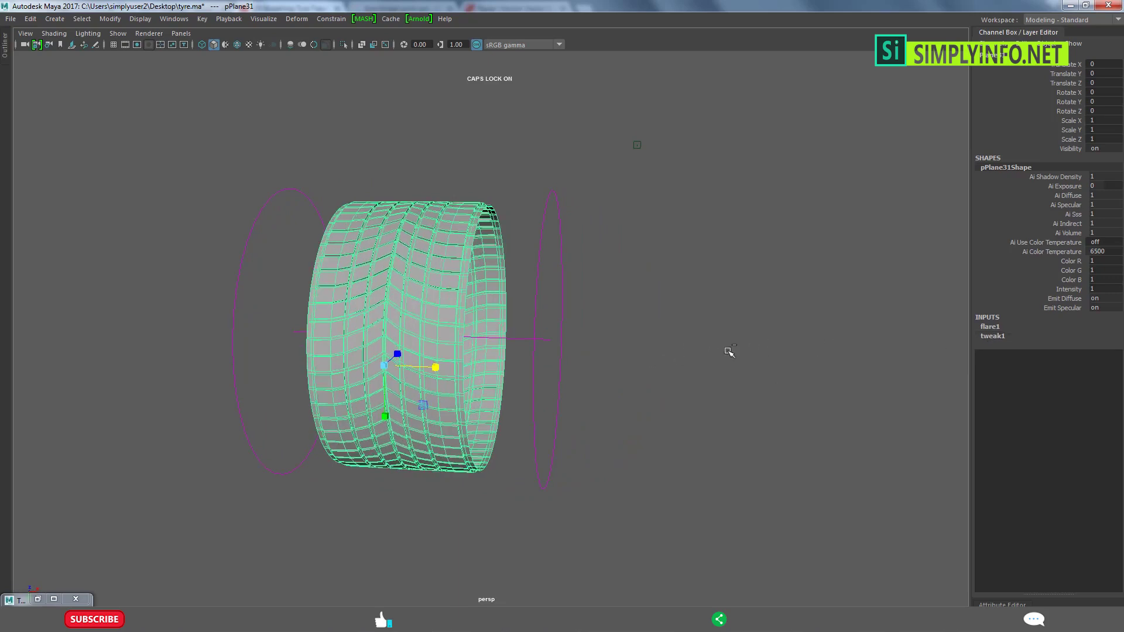
{"action": "left_click", "coordinate": [988, 326]}
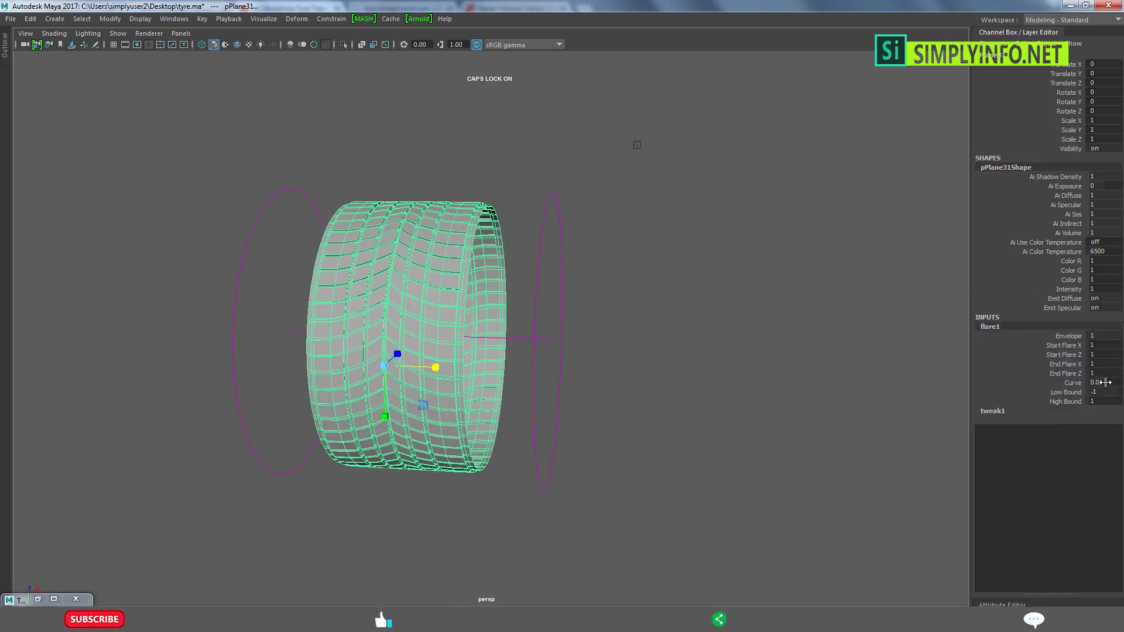
{"action": "left_click", "coordinate": [509, 376]}
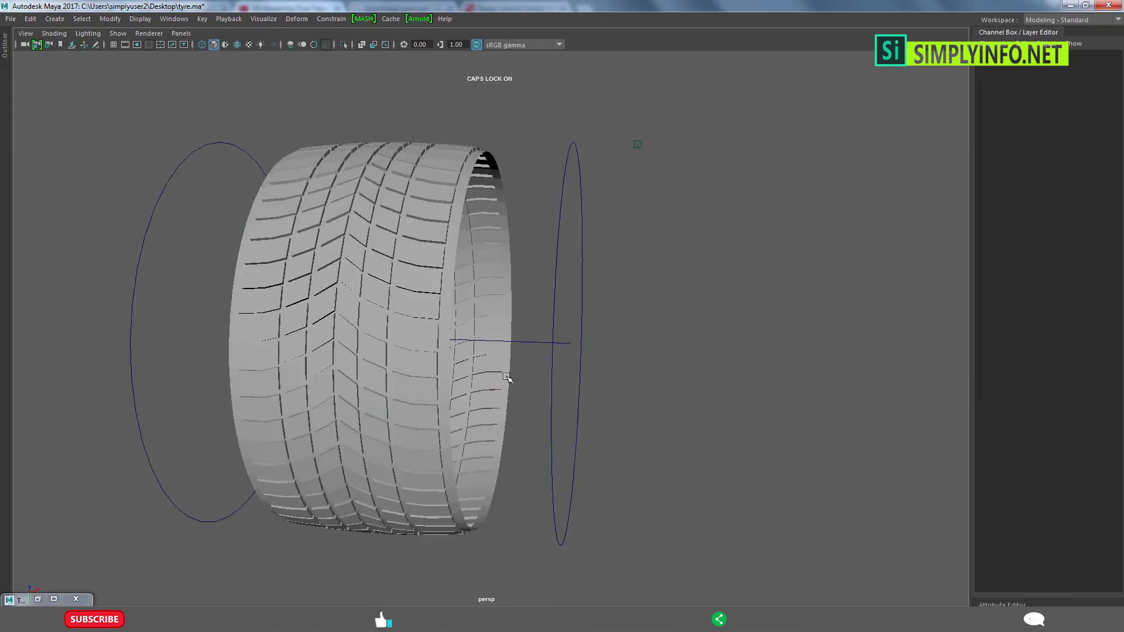
{"action": "left_click", "coordinate": [496, 354]}
{"action": "left_click_drag", "start_coordinate": [497, 353], "coordinate": [610, 164], "text": "alt"}
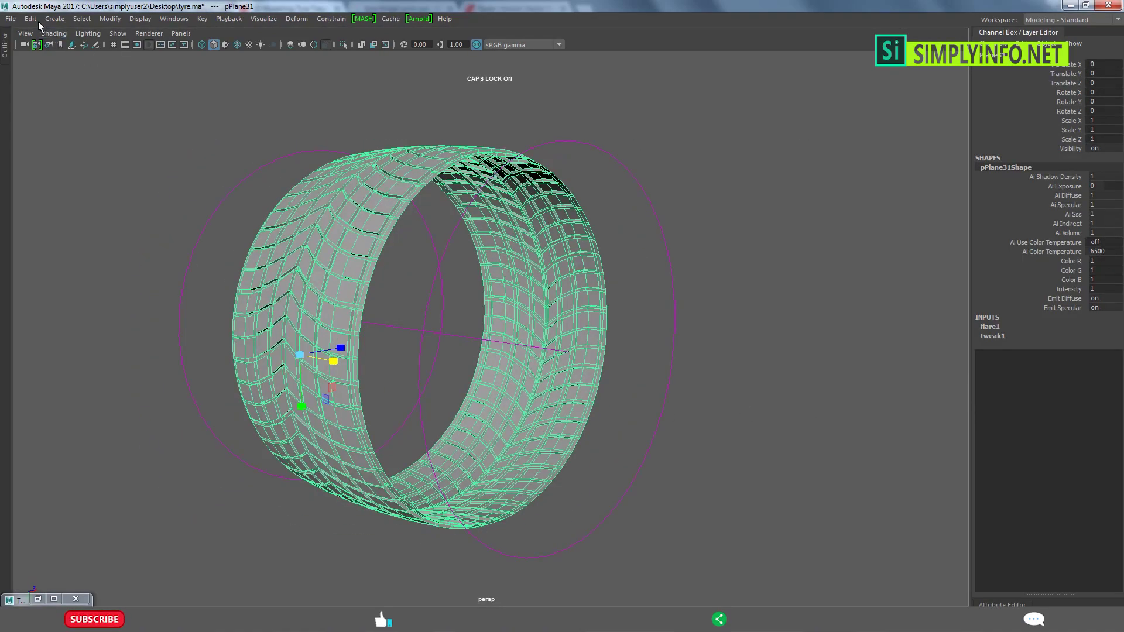
Tumble around the flared tyre to inspect it and select the tyre mesh.
{"action": "mouse_move", "coordinate": [315, 387]}
{"action": "left_mouse_down", "text": "alt"}
{"action": "mouse_move", "coordinate": [362, 389]}
{"action": "mouse_move", "coordinate": [371, 331]}
{"action": "mouse_move", "coordinate": [557, 334]}
{"action": "left_mouse_up", "text": "alt"}
{"action": "left_click", "coordinate": [710, 319]}
{"action": "mouse_move", "coordinate": [709, 319]}
{"action": "left_mouse_down", "text": "alt"}
{"action": "mouse_move", "coordinate": [655, 364]}
{"action": "mouse_move", "coordinate": [683, 426]}
{"action": "left_mouse_up", "text": "alt"}
{"action": "left_click", "coordinate": [400, 368]}
{"action": "left_click_drag", "start_coordinate": [401, 368], "coordinate": [385, 360], "text": "alt"}
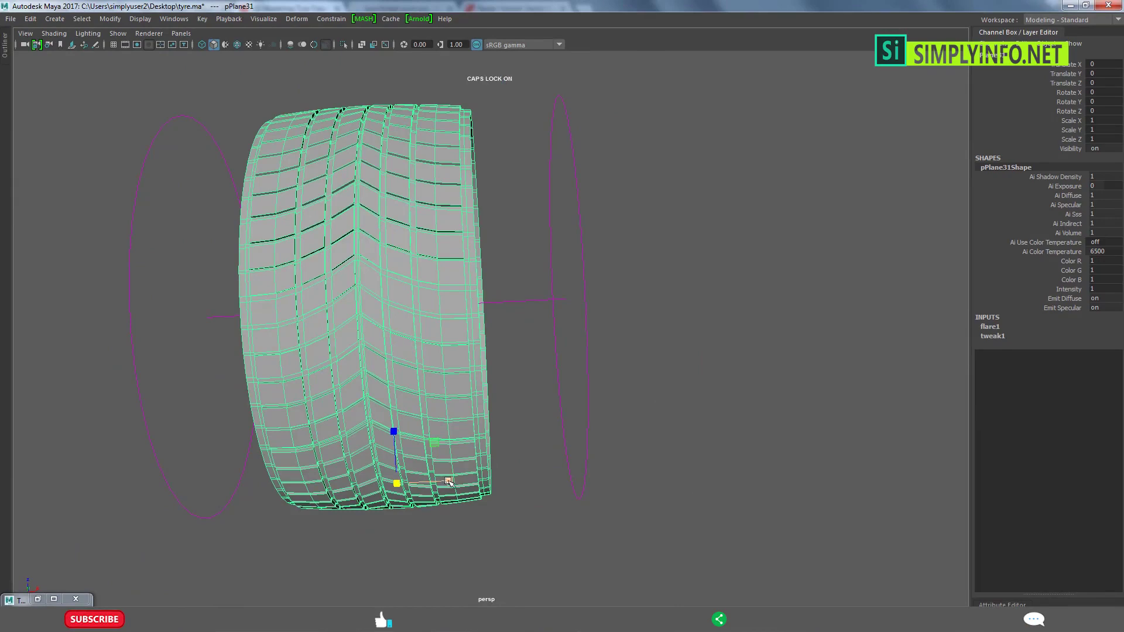
{"action": "left_click_drag", "start_coordinate": [447, 482], "coordinate": [441, 480], "text": "alt"}
{"action": "left_click", "coordinate": [644, 379]}
{"action": "mouse_move", "coordinate": [647, 371]}
{"action": "left_mouse_down", "text": "alt"}
{"action": "mouse_move", "coordinate": [512, 420]}
{"action": "mouse_move", "coordinate": [657, 468]}
{"action": "mouse_move", "coordinate": [569, 354]}
{"action": "left_mouse_up", "text": "alt"}
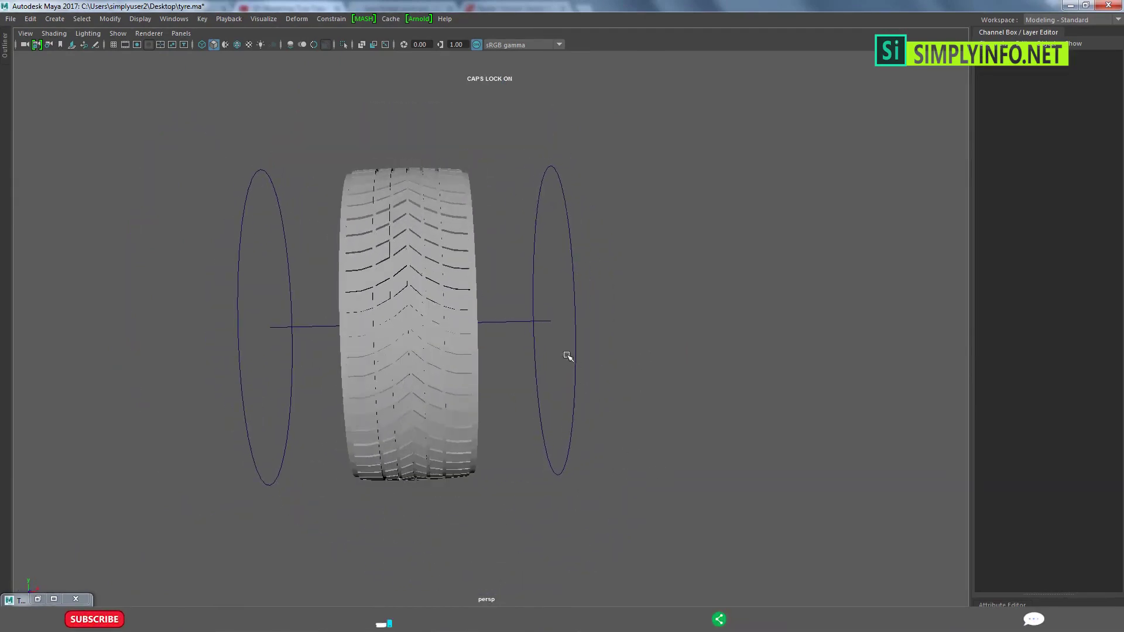
{"action": "left_click", "coordinate": [421, 295]}
Delete all construction history to bake the flare into the tyre mesh.
{"action": "left_click", "coordinate": [34, 21]}
{"action": "mouse_move", "coordinate": [69, 168]}
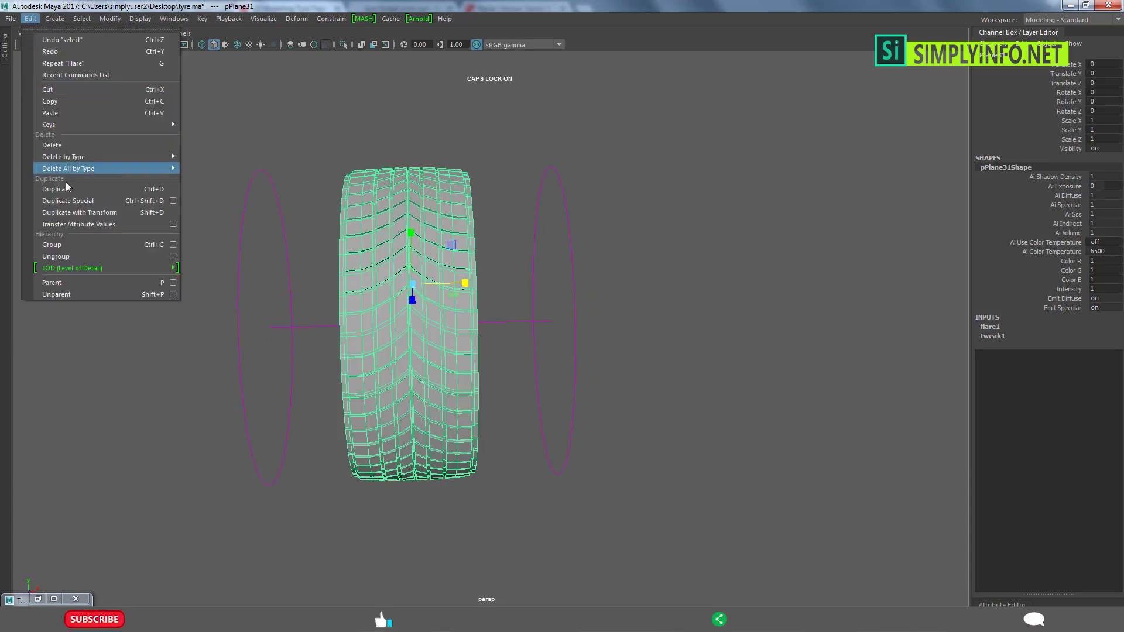
{"action": "left_click", "coordinate": [192, 178]}
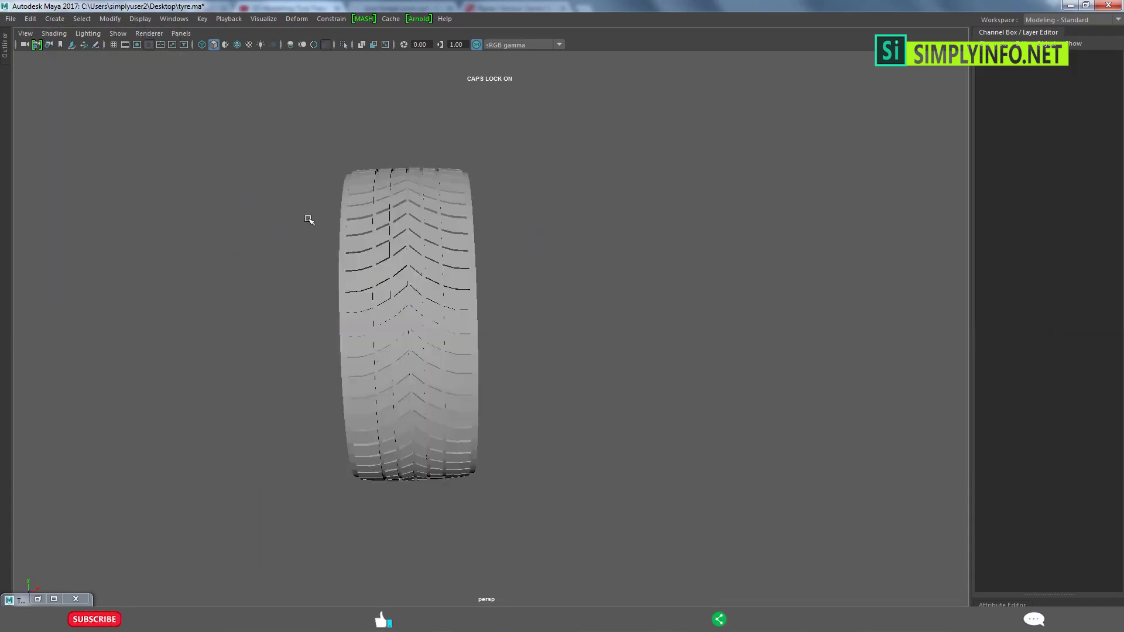
{"action": "scroll", "coordinate": [308, 218], "scroll_direction": "up", "scroll_amount": 2}
{"action": "left_click", "coordinate": [375, 234]}
{"action": "scroll", "coordinate": [429, 157], "scroll_direction": "up", "scroll_amount": 3}
{"action": "right_click_drag", "start_coordinate": [429, 157], "coordinate": [358, 283]}
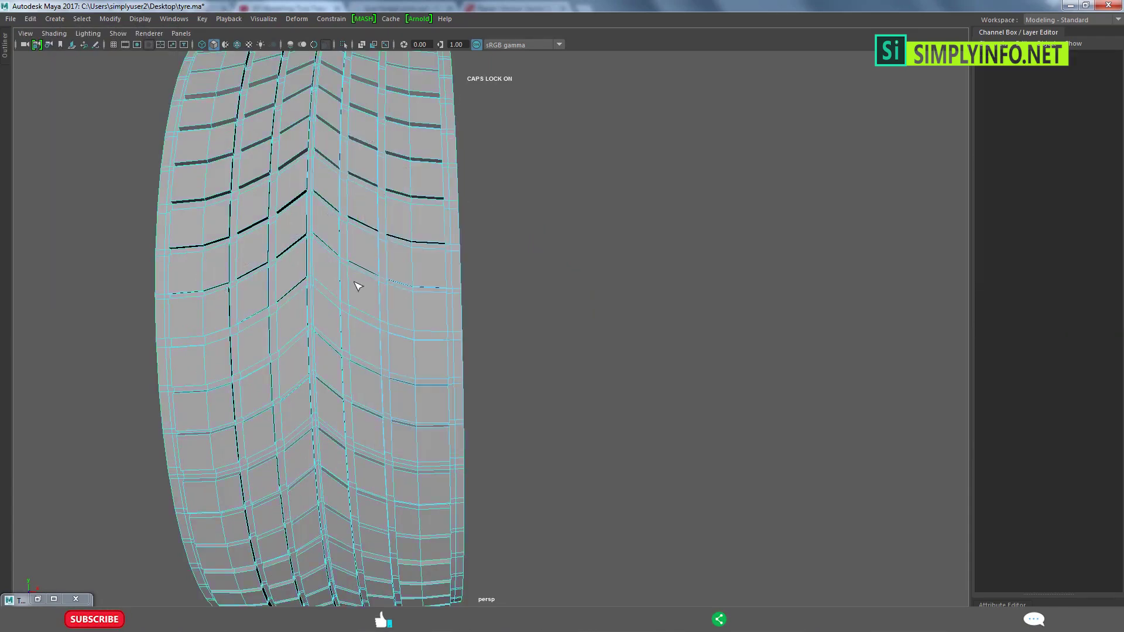
{"action": "scroll", "coordinate": [358, 275], "scroll_direction": "up", "scroll_amount": 3}
{"action": "mouse_move", "coordinate": [356, 266]}
{"action": "left_mouse_down", "text": "alt"}
{"action": "mouse_move", "coordinate": [366, 294]}
{"action": "mouse_move", "coordinate": [309, 251]}
{"action": "mouse_move", "coordinate": [339, 301]}
{"action": "mouse_move", "coordinate": [310, 258]}
{"action": "left_mouse_up", "text": "alt"}
Insert support edge loops beside the first set of tread grooves.
{"action": "left_click", "coordinate": [325, 261]}
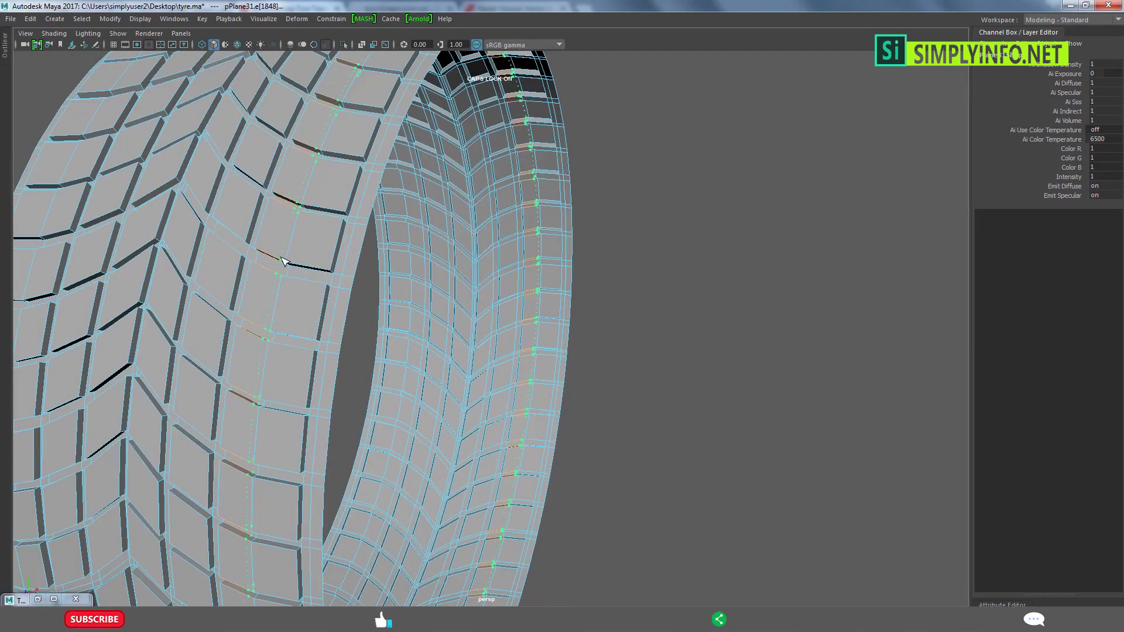
{"action": "left_click", "coordinate": [282, 261]}
{"action": "left_click_drag", "start_coordinate": [314, 289], "coordinate": [331, 283], "text": "alt"}
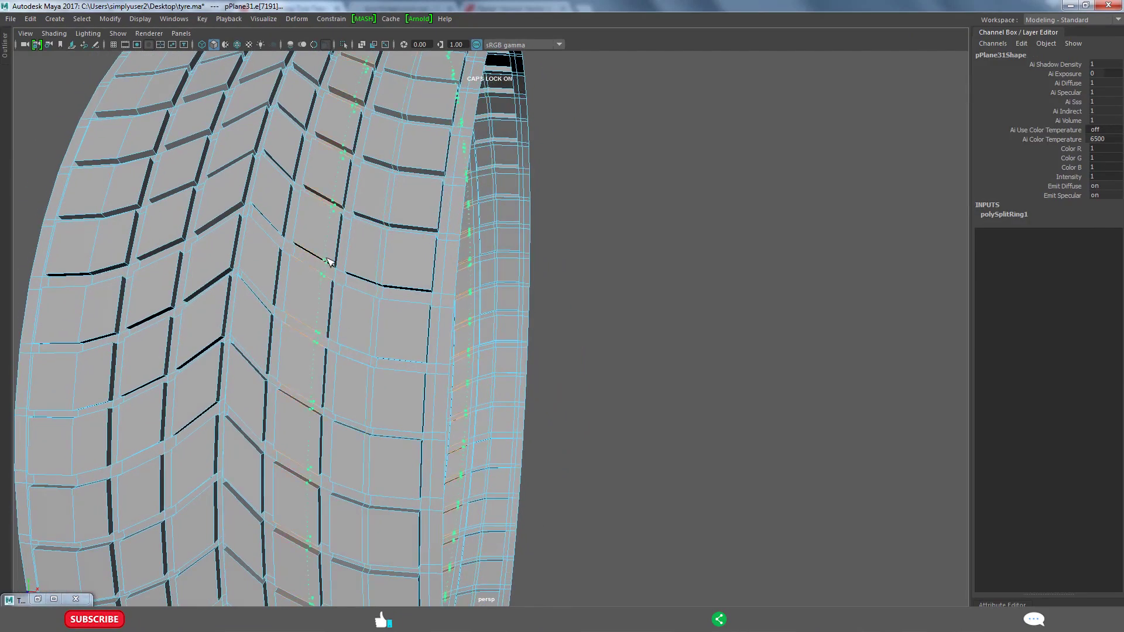
{"action": "left_click", "coordinate": [328, 262]}
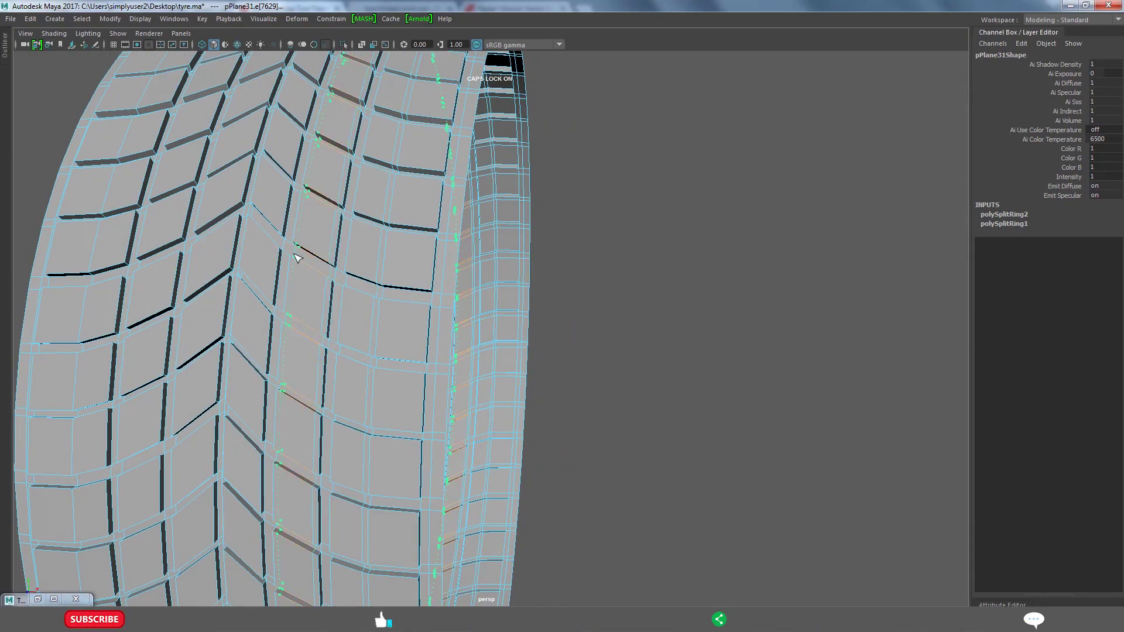
{"action": "left_click", "coordinate": [297, 257]}
{"action": "mouse_move", "coordinate": [297, 257]}
{"action": "left_mouse_down", "text": "alt"}
{"action": "mouse_move", "coordinate": [319, 263]}
{"action": "mouse_move", "coordinate": [351, 246]}
{"action": "mouse_move", "coordinate": [264, 281]}
{"action": "left_mouse_up", "text": "alt"}
{"action": "left_click", "coordinate": [228, 291]}
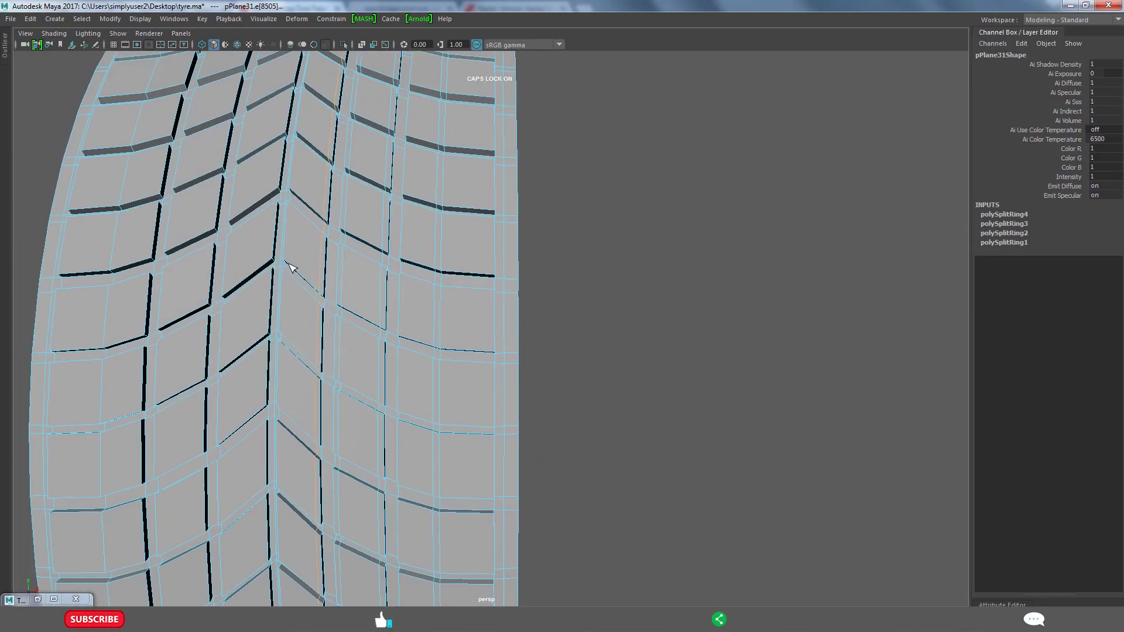
{"action": "left_click", "coordinate": [288, 267]}
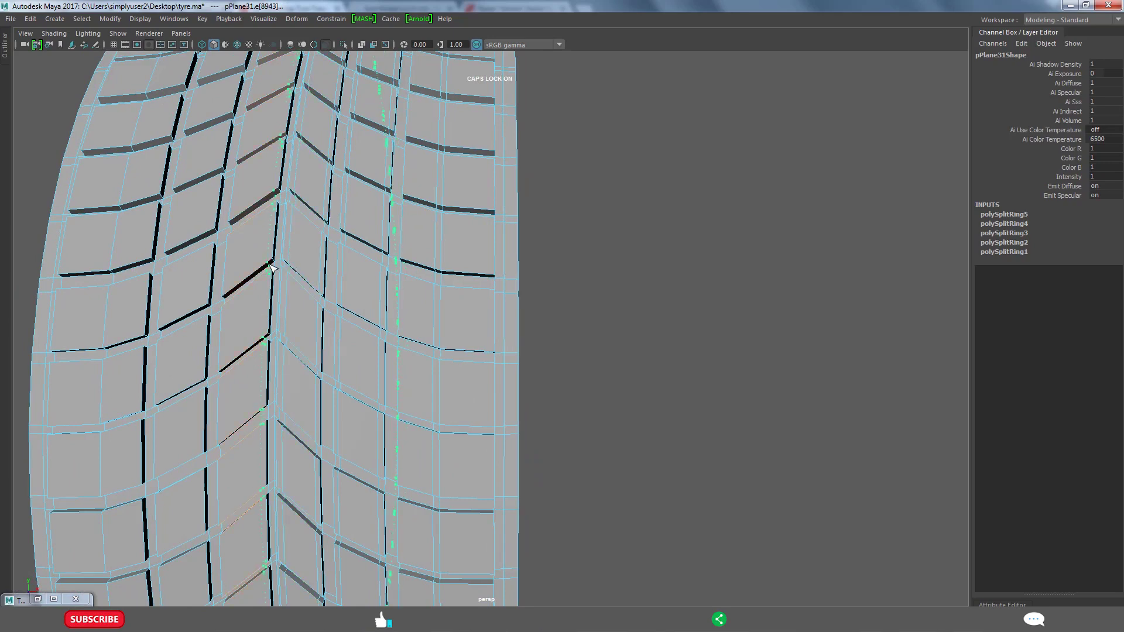
{"action": "left_click", "coordinate": [271, 267]}
{"action": "left_click", "coordinate": [233, 317]}
{"action": "left_click_drag", "start_coordinate": [233, 318], "coordinate": [246, 326], "text": "alt"}
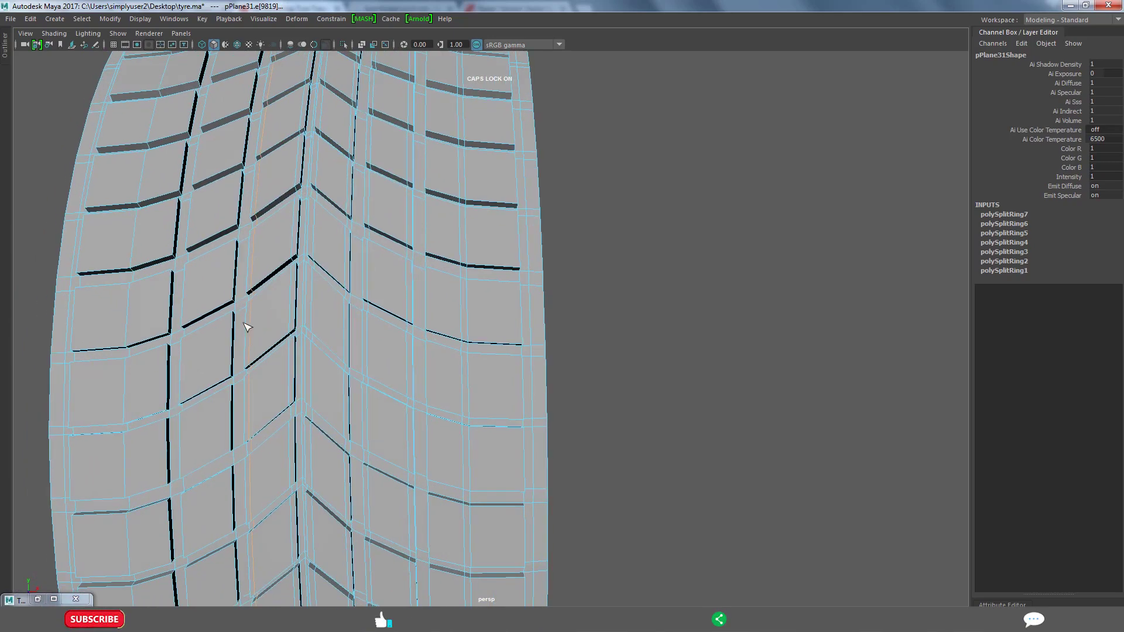
{"action": "left_click", "coordinate": [230, 316]}
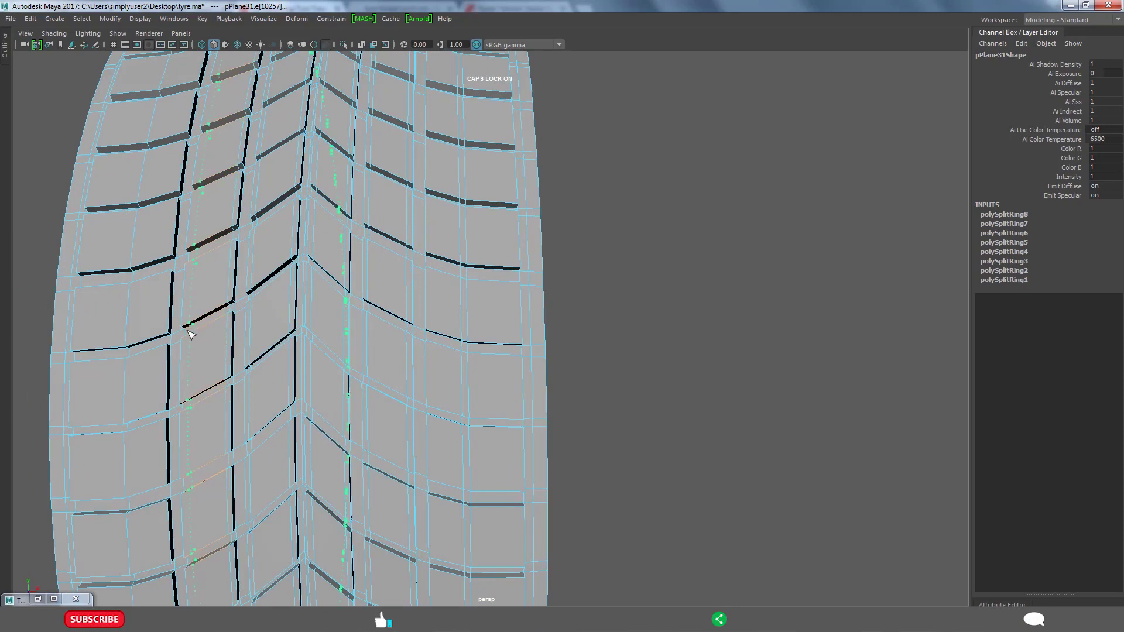
{"action": "left_click", "coordinate": [186, 335]}
Continue inserting edge loops beside the remaining tread grooves around the tyre.
{"action": "left_click_drag", "start_coordinate": [216, 353], "coordinate": [298, 355], "text": "alt"}
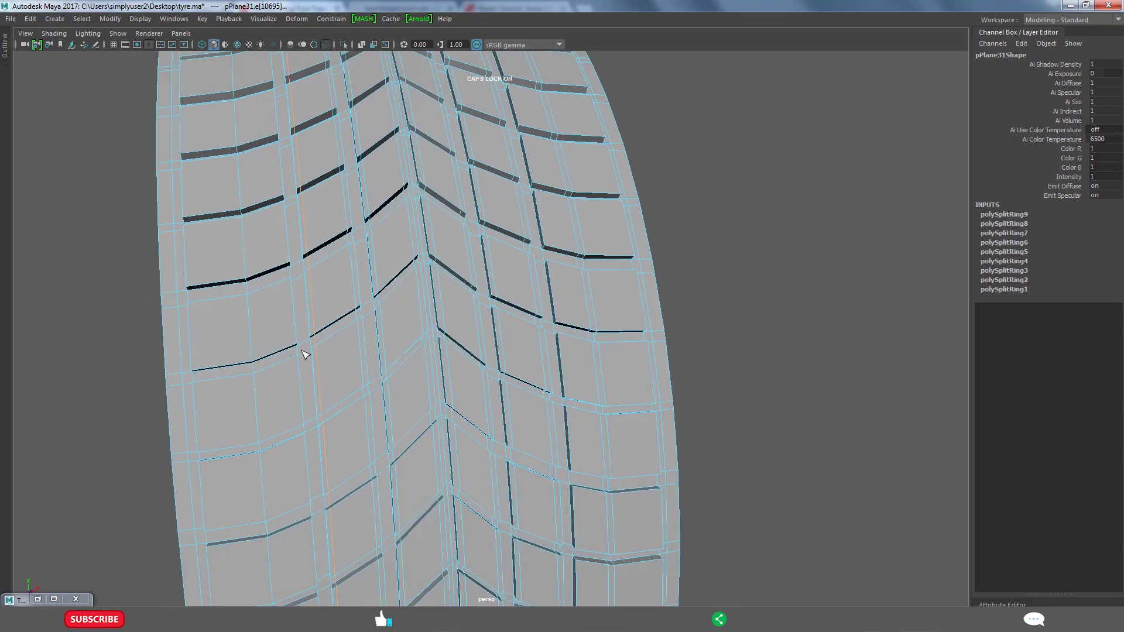
{"action": "left_click", "coordinate": [294, 360]}
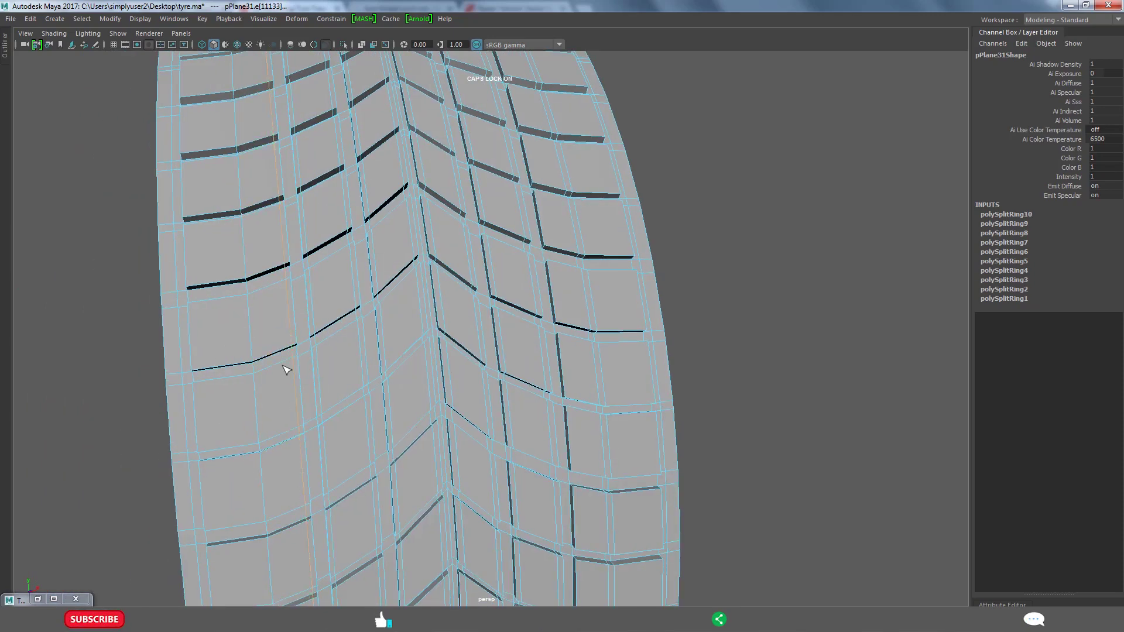
{"action": "left_click", "coordinate": [256, 371]}
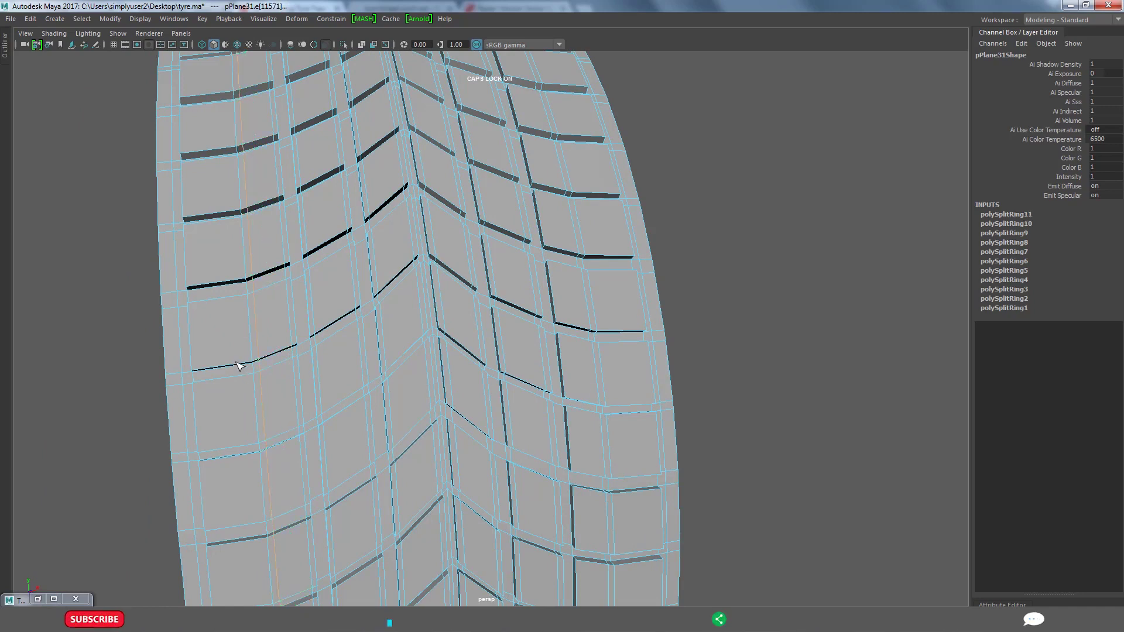
{"action": "left_click", "coordinate": [245, 383]}
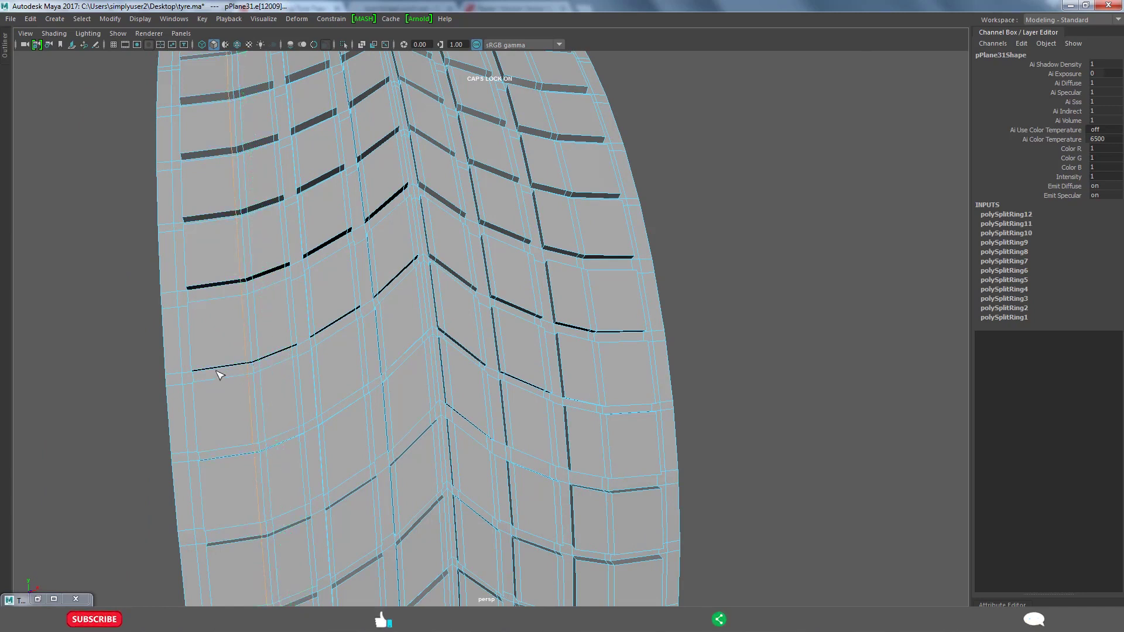
{"action": "left_click", "coordinate": [273, 375]}
{"action": "scroll", "coordinate": [479, 376], "scroll_direction": "down", "scroll_amount": 3}
{"action": "left_click_drag", "start_coordinate": [478, 375], "coordinate": [400, 367], "text": "alt"}
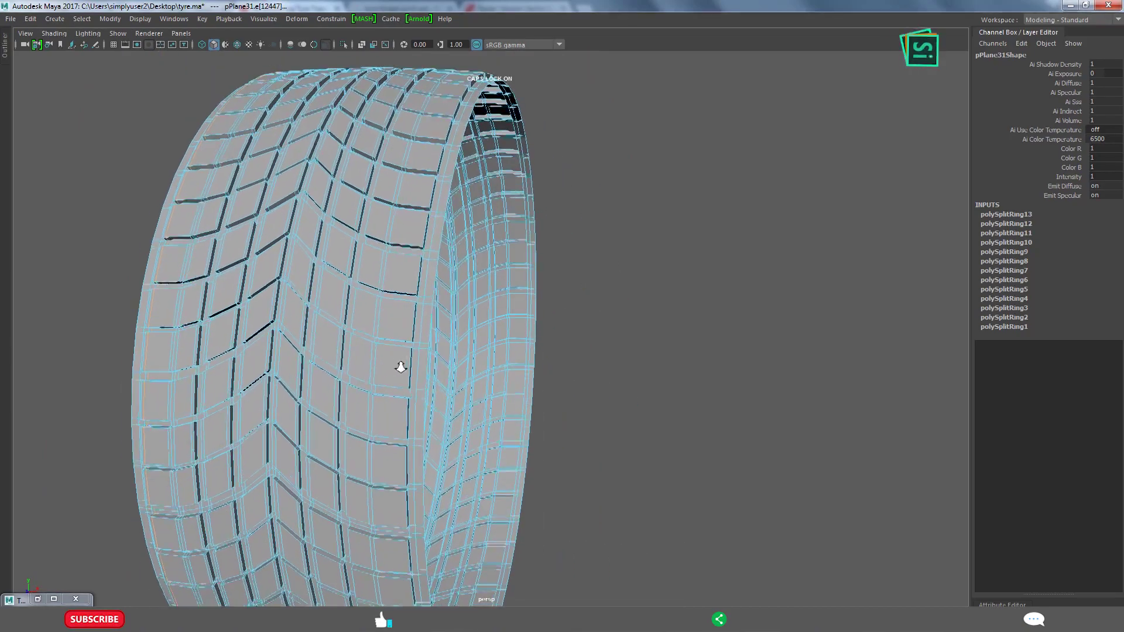
{"action": "scroll", "coordinate": [401, 367], "scroll_direction": "up", "scroll_amount": 3}
{"action": "scroll", "coordinate": [431, 389], "scroll_direction": "up", "scroll_amount": 3}
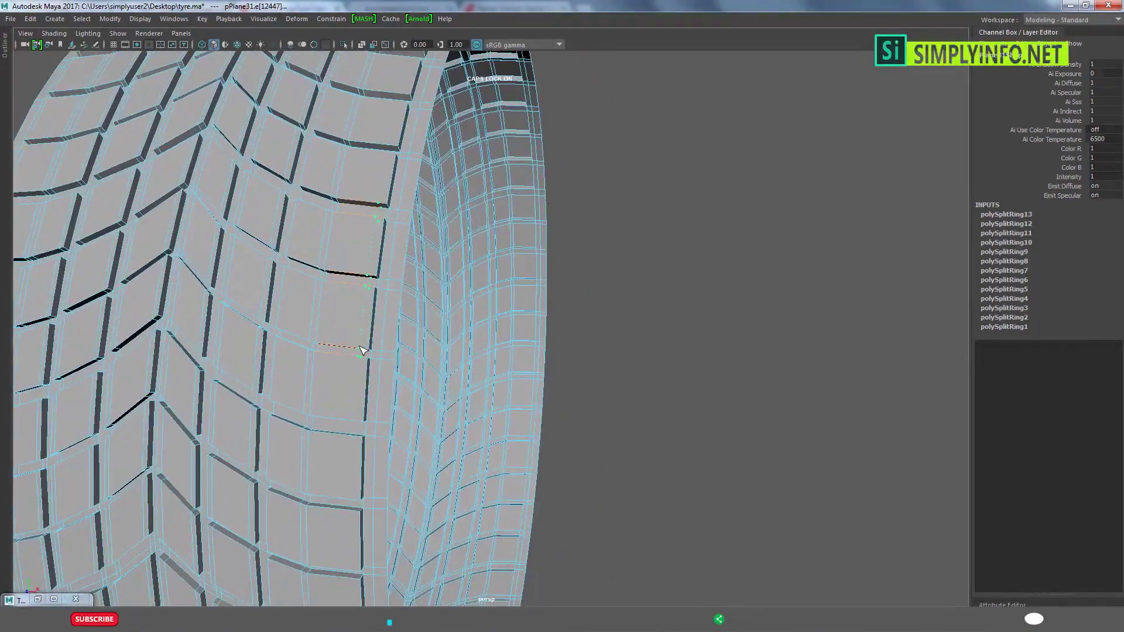
{"action": "left_click", "coordinate": [361, 349]}
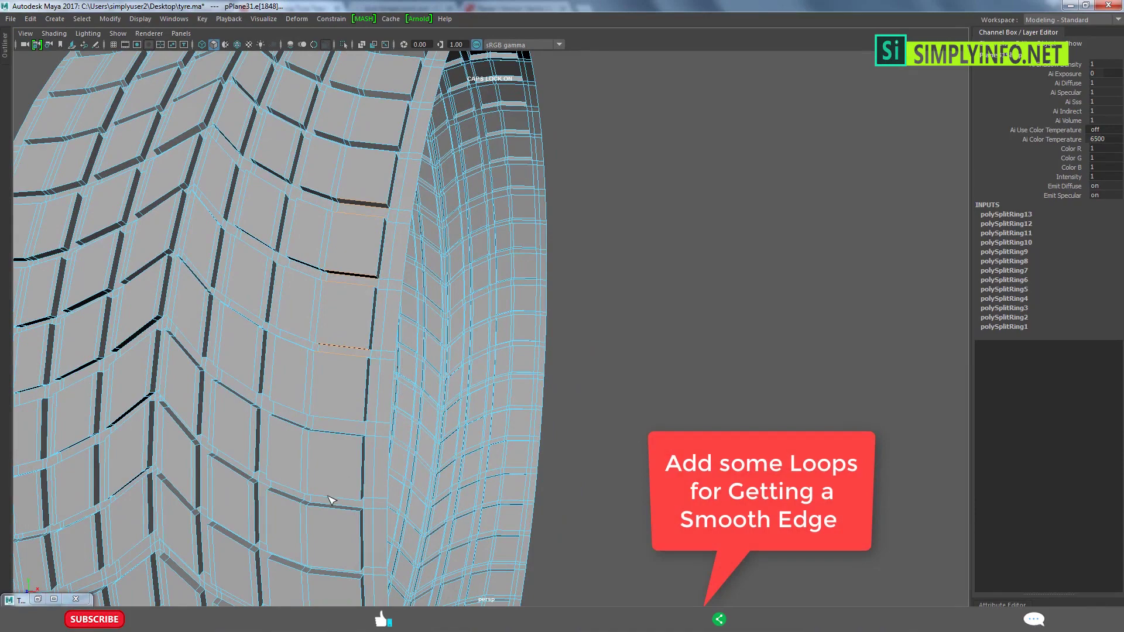
{"action": "left_click", "coordinate": [358, 502]}
{"action": "mouse_move", "coordinate": [358, 503]}
{"action": "left_mouse_down", "text": "alt"}
{"action": "mouse_move", "coordinate": [371, 421]}
{"action": "mouse_move", "coordinate": [418, 328]}
{"action": "left_mouse_up", "text": "alt"}
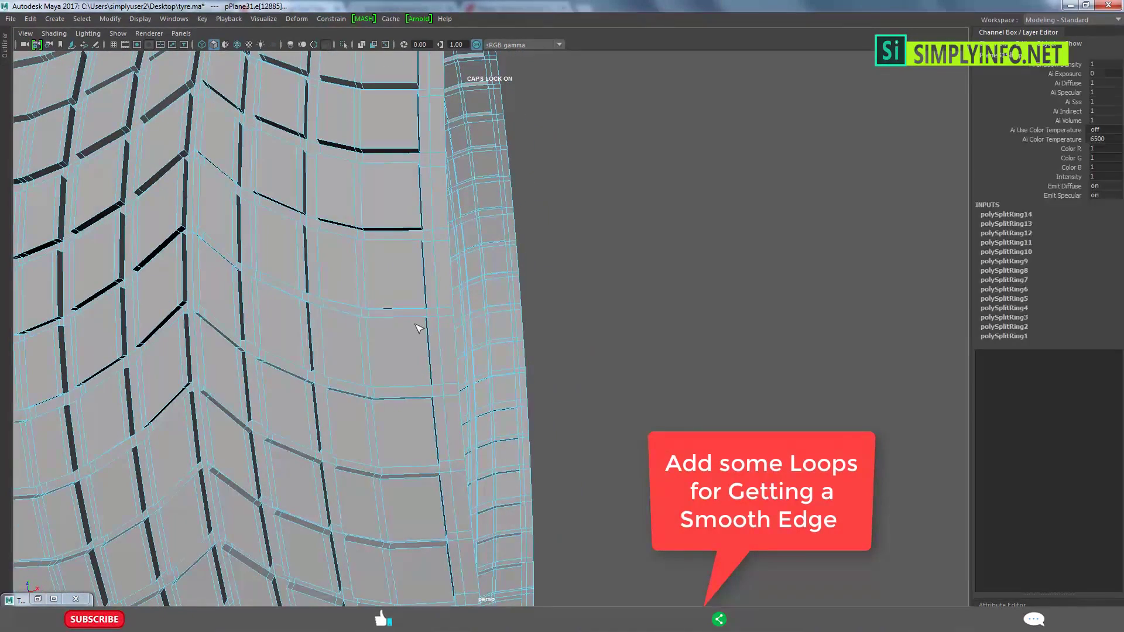
{"action": "left_click", "coordinate": [454, 429]}
Undo the four most recent unwanted edge loops.
{"action": "scroll", "coordinate": [457, 435], "scroll_direction": "down", "scroll_amount": 3}
{"action": "key", "text": "ctrl+z"}
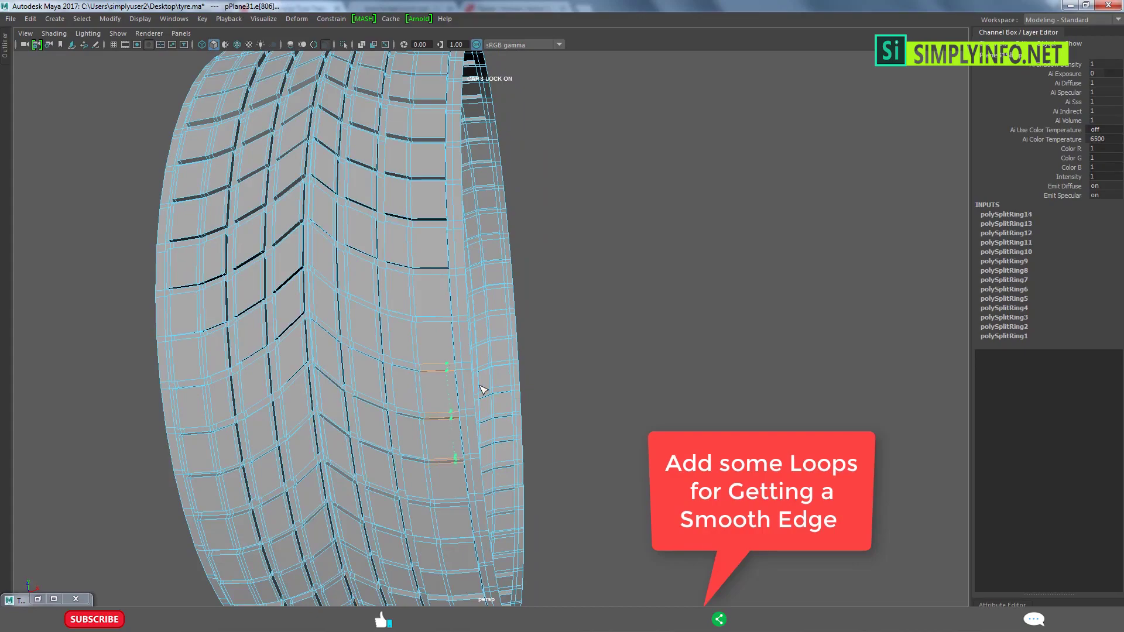
{"action": "left_click_drag", "start_coordinate": [483, 389], "coordinate": [376, 406], "text": "alt"}
{"action": "mouse_move", "coordinate": [445, 411]}
{"action": "right_mouse_down", "text": "alt"}
{"action": "mouse_move", "coordinate": [466, 431]}
{"action": "mouse_move", "coordinate": [547, 399]}
{"action": "right_mouse_up", "text": "alt"}
{"action": "key", "text": "ctrl+z"}
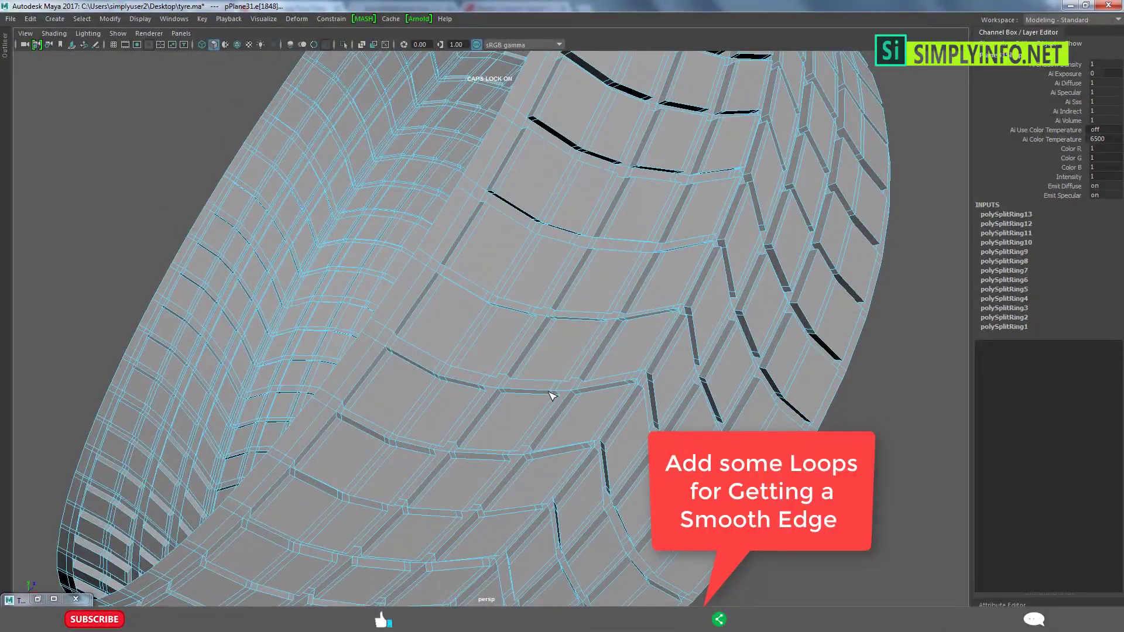
{"action": "key", "text": "ctrl+z"}
{"action": "key", "text": "ctrl+z"}
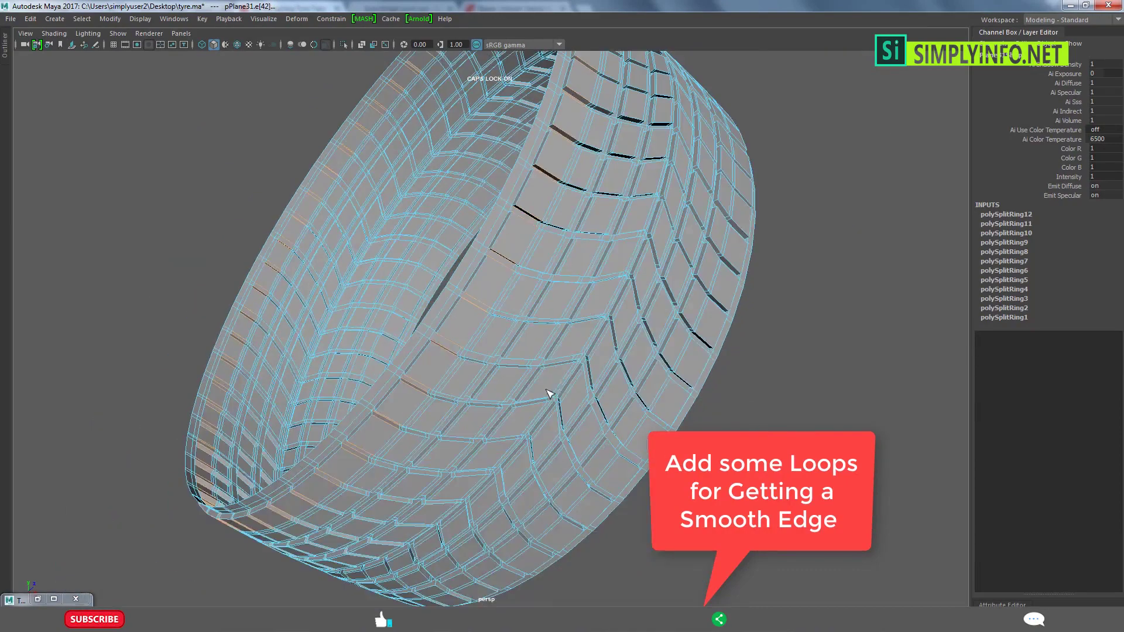
{"action": "key", "text": "ctrl+z"}
{"action": "key", "text": "ctrl+z"}
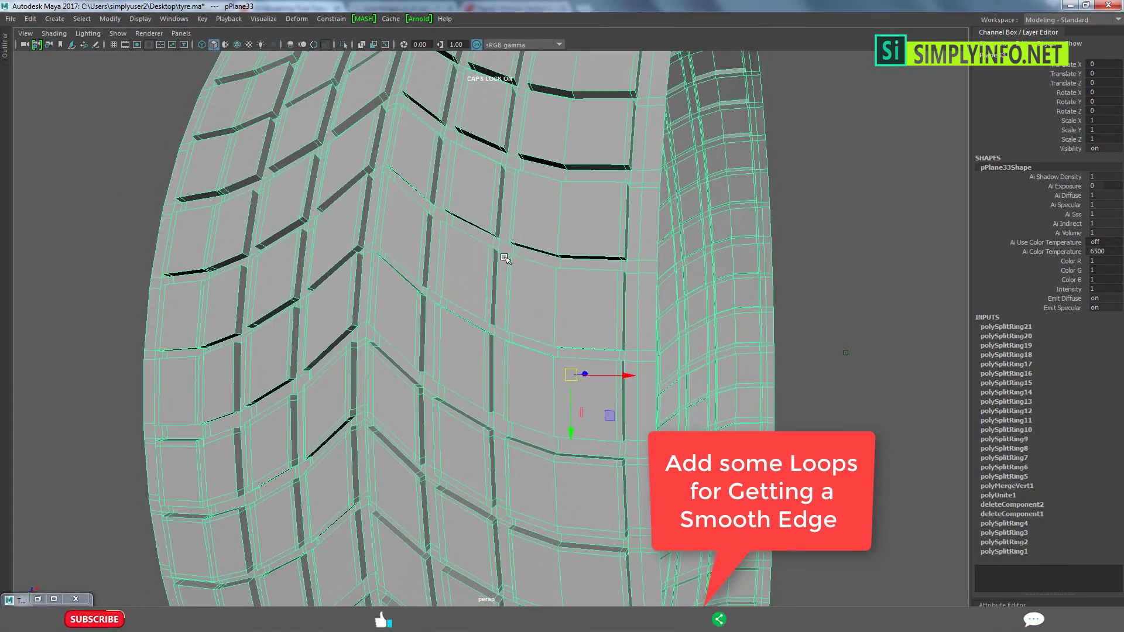
Add support edge loops beside the first tread blocks' groove edges.
{"action": "right_click_drag", "start_coordinate": [527, 227], "coordinate": [363, 288], "text": "shift"}
{"action": "left_click_drag", "start_coordinate": [609, 298], "coordinate": [582, 279], "text": "alt"}
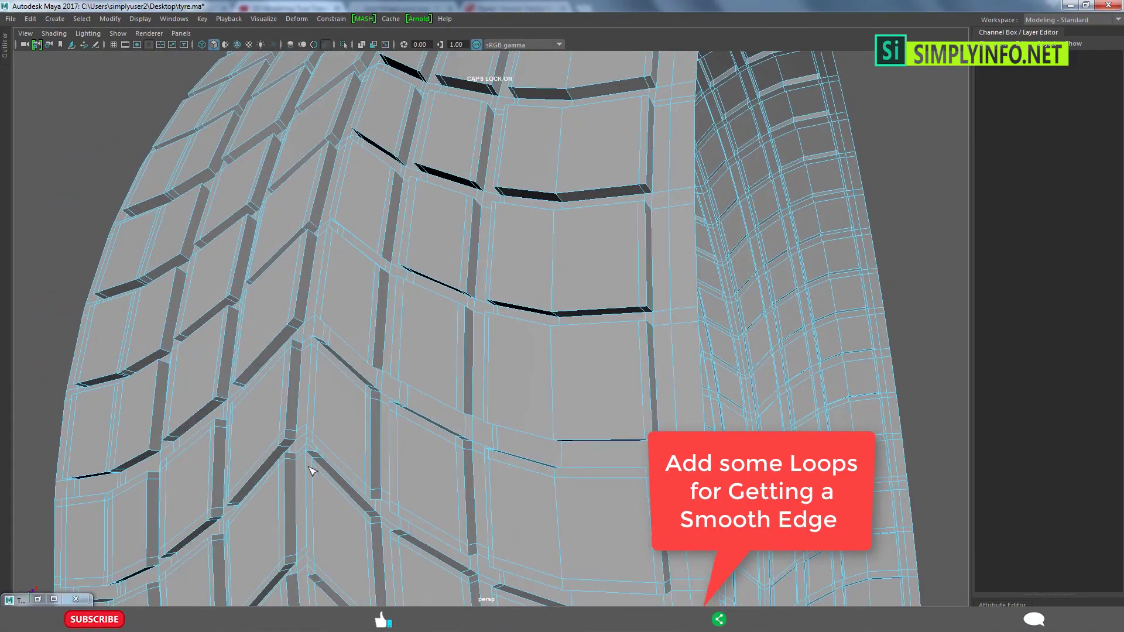
{"action": "scroll", "coordinate": [467, 428], "scroll_direction": "up", "scroll_amount": 5}
{"action": "scroll", "coordinate": [467, 427], "scroll_direction": "down", "scroll_amount": 3}
{"action": "left_click_drag", "start_coordinate": [509, 403], "coordinate": [504, 454], "text": "alt"}
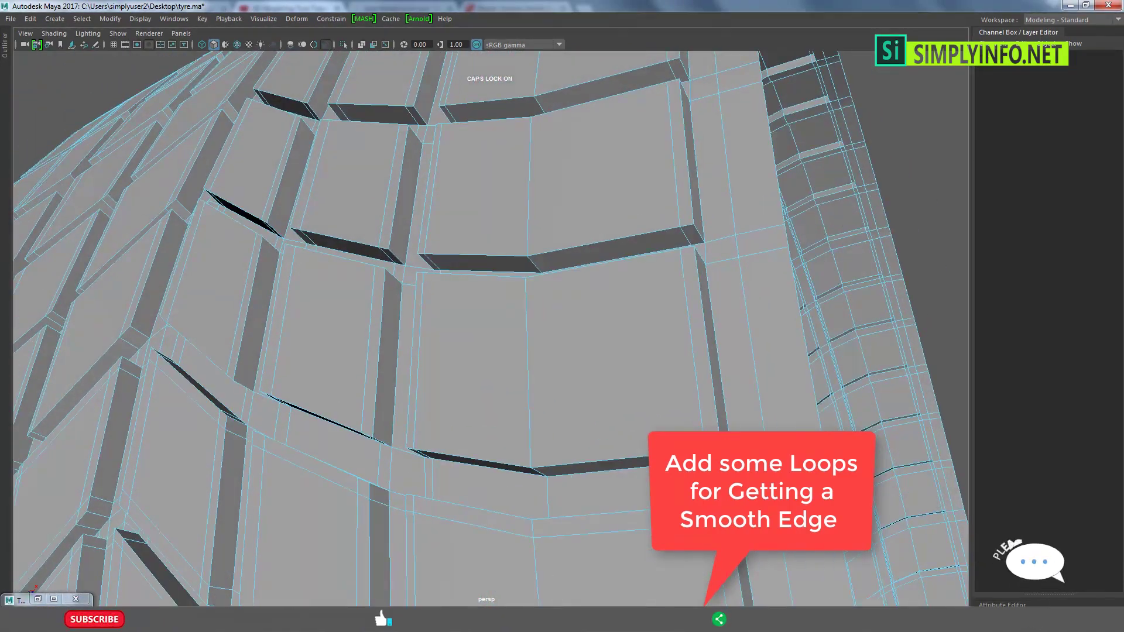
{"action": "left_click", "coordinate": [694, 272]}
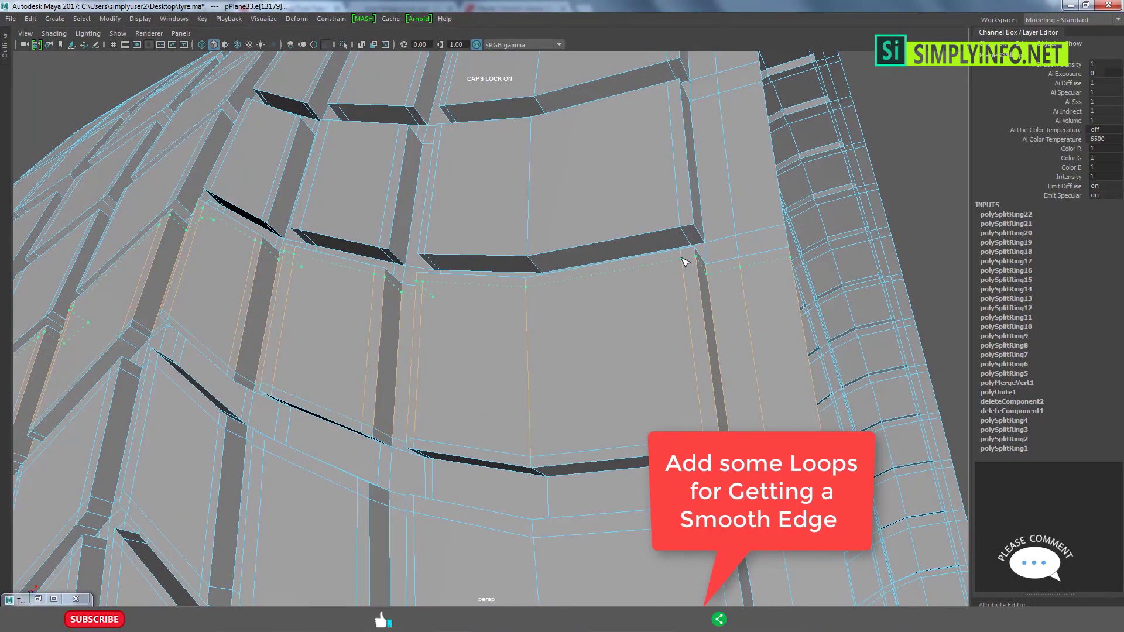
{"action": "left_click", "coordinate": [680, 221]}
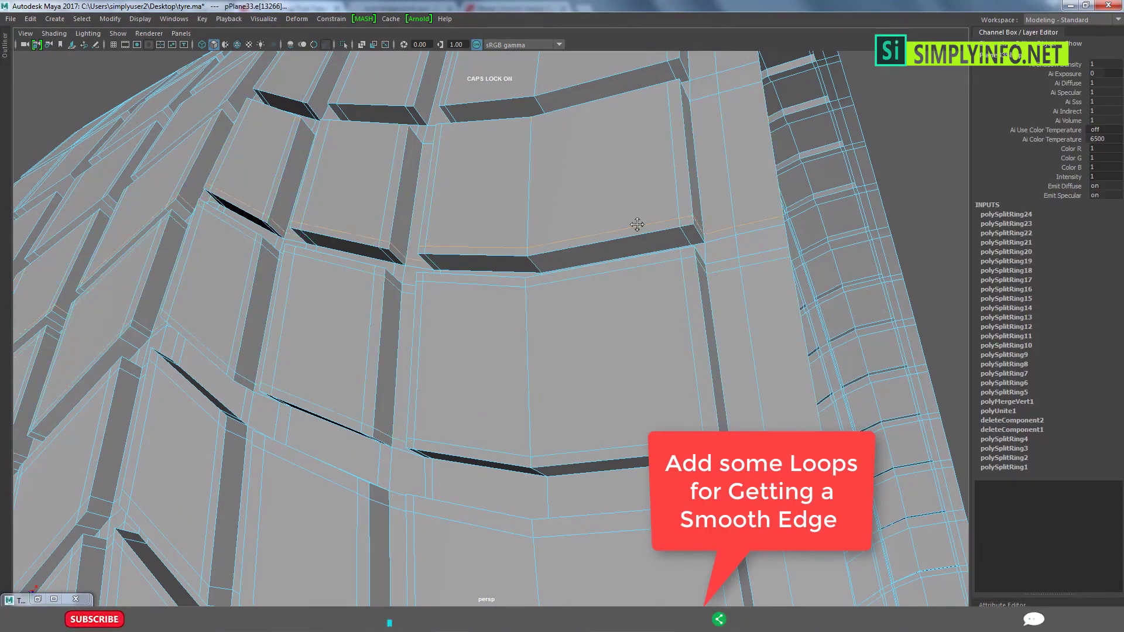
{"action": "left_click_drag", "start_coordinate": [710, 221], "coordinate": [628, 339], "text": "alt"}
{"action": "left_click", "coordinate": [640, 283]}
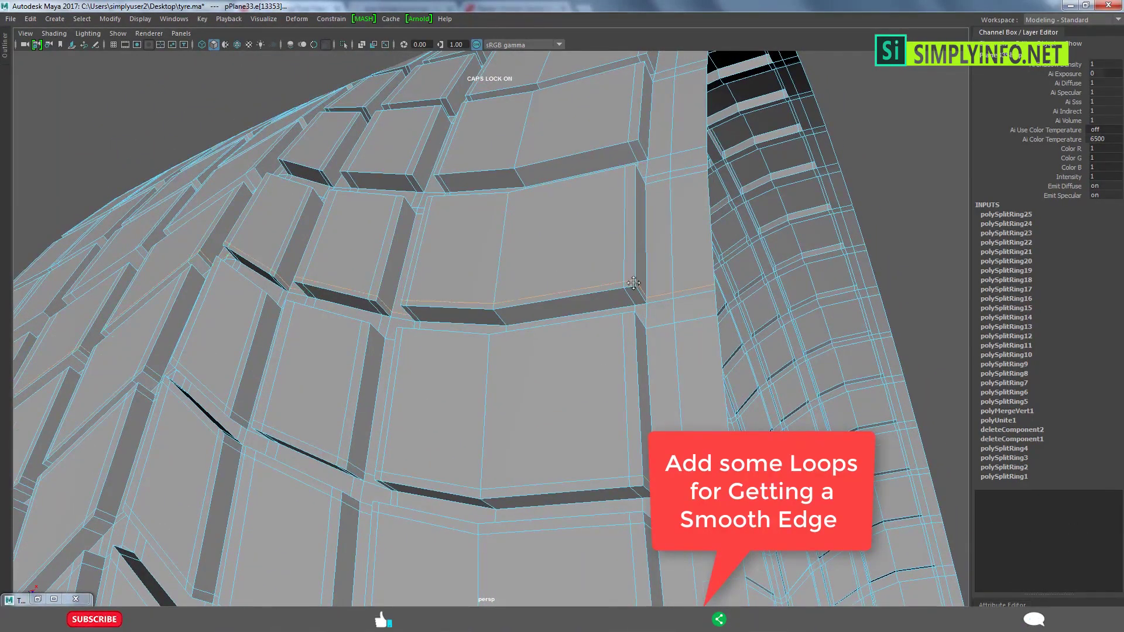
{"action": "left_click_drag", "start_coordinate": [640, 283], "coordinate": [661, 422], "text": "alt"}
{"action": "left_click", "coordinate": [667, 284]}
{"action": "left_click", "coordinate": [635, 447]}
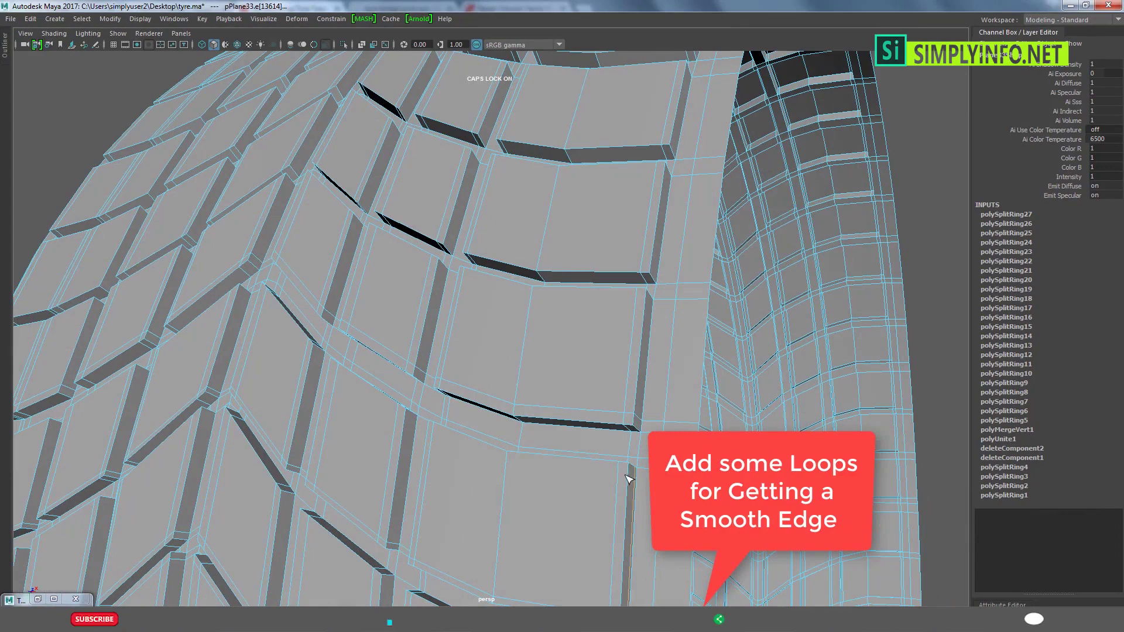
Add more support loops along the next tread blocks around the tyre.
{"action": "mouse_move", "coordinate": [628, 329]}
{"action": "left_mouse_down", "text": "alt"}
{"action": "mouse_move", "coordinate": [651, 363]}
{"action": "mouse_move", "coordinate": [644, 408]}
{"action": "mouse_move", "coordinate": [669, 365]}
{"action": "mouse_move", "coordinate": [645, 394]}
{"action": "left_mouse_up", "text": "alt"}
{"action": "left_click", "coordinate": [649, 377]}
{"action": "left_click", "coordinate": [647, 403]}
{"action": "left_click", "coordinate": [656, 359]}
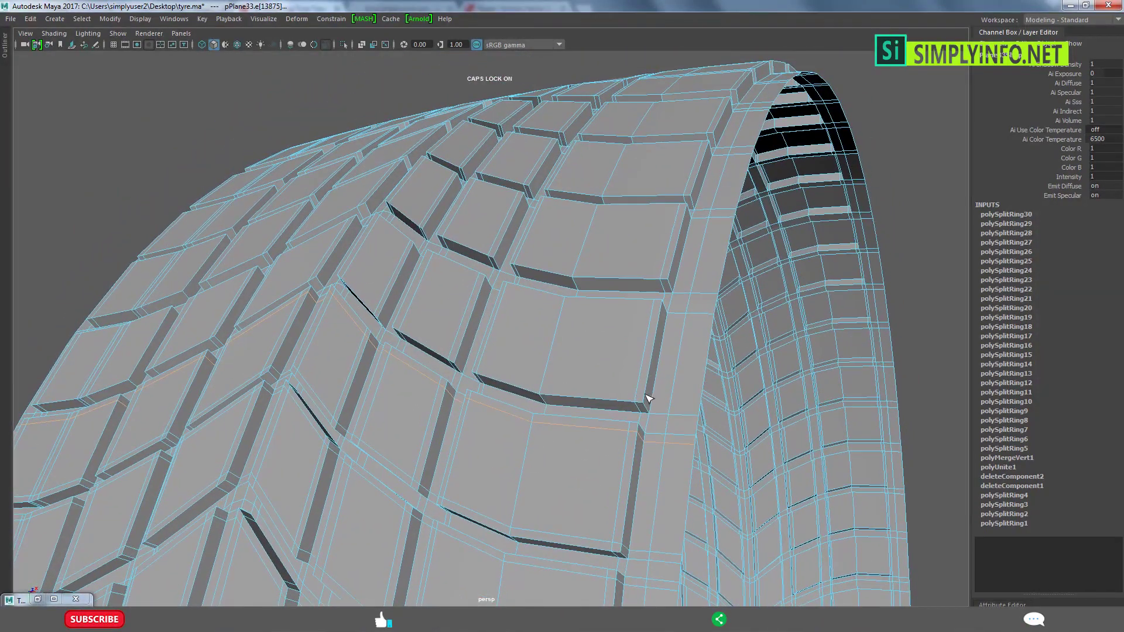
{"action": "key", "text": "F8"}
{"action": "left_click", "coordinate": [649, 400]}
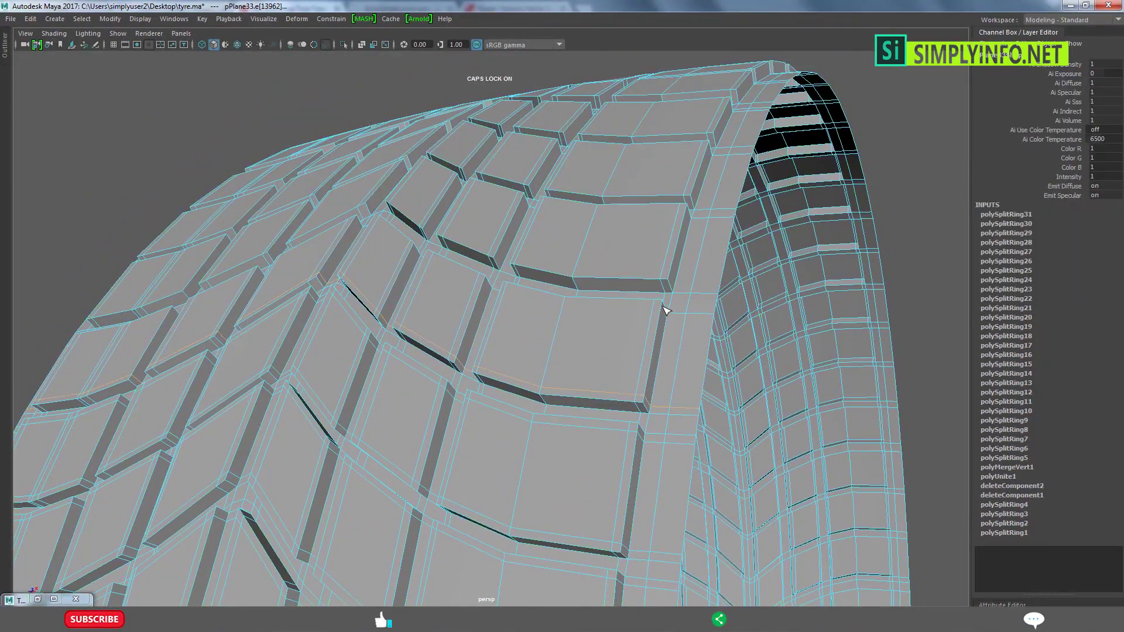
{"action": "left_click", "coordinate": [672, 290]}
{"action": "left_click_drag", "start_coordinate": [672, 290], "coordinate": [655, 367], "text": "alt"}
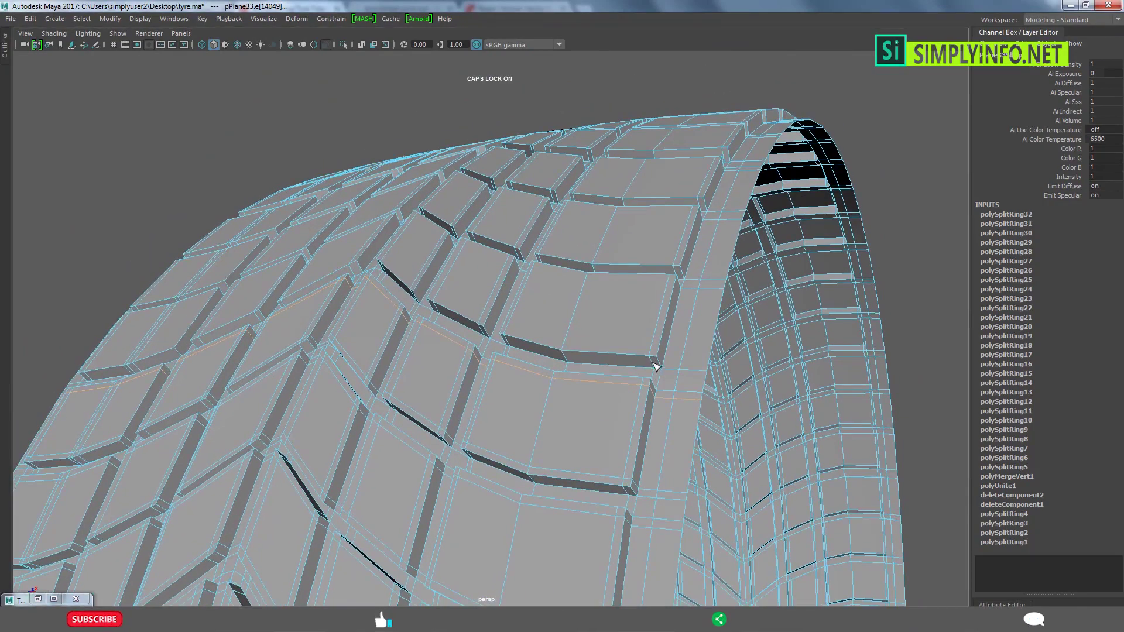
{"action": "left_click", "coordinate": [678, 271]}
{"action": "left_click", "coordinate": [654, 329]}
{"action": "mouse_move", "coordinate": [654, 329]}
{"action": "left_mouse_down", "text": "alt"}
{"action": "mouse_move", "coordinate": [477, 460]}
{"action": "mouse_move", "coordinate": [597, 375]}
{"action": "left_mouse_up", "text": "alt"}
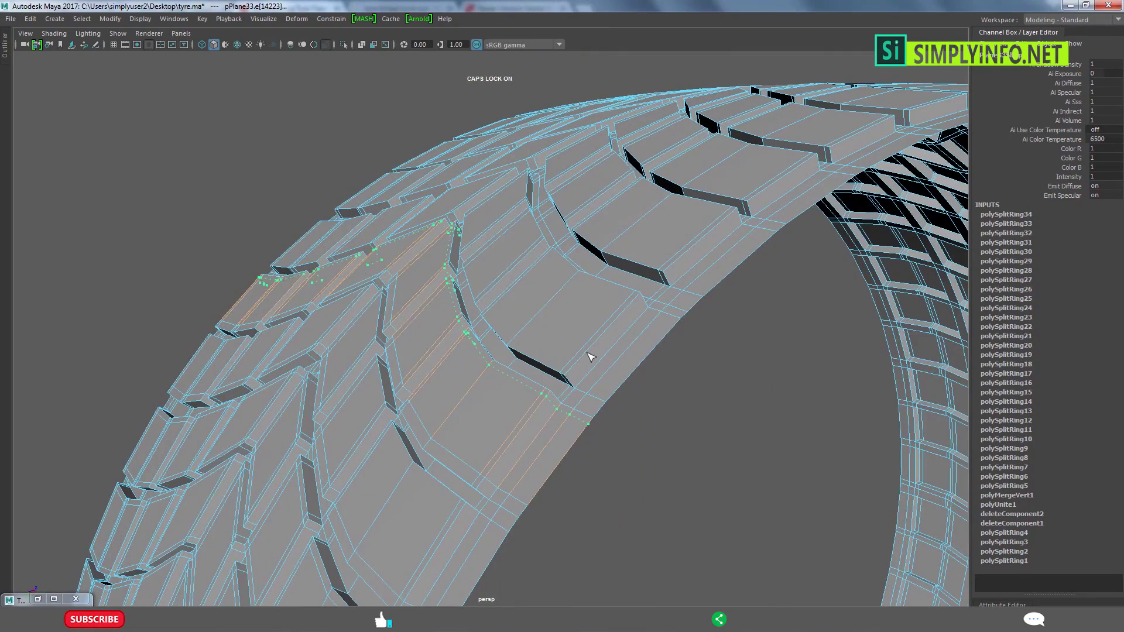
Add support loops beside the angled grooves on the first tread blocks.
{"action": "left_click", "coordinate": [590, 355]}
{"action": "left_click", "coordinate": [635, 305]}
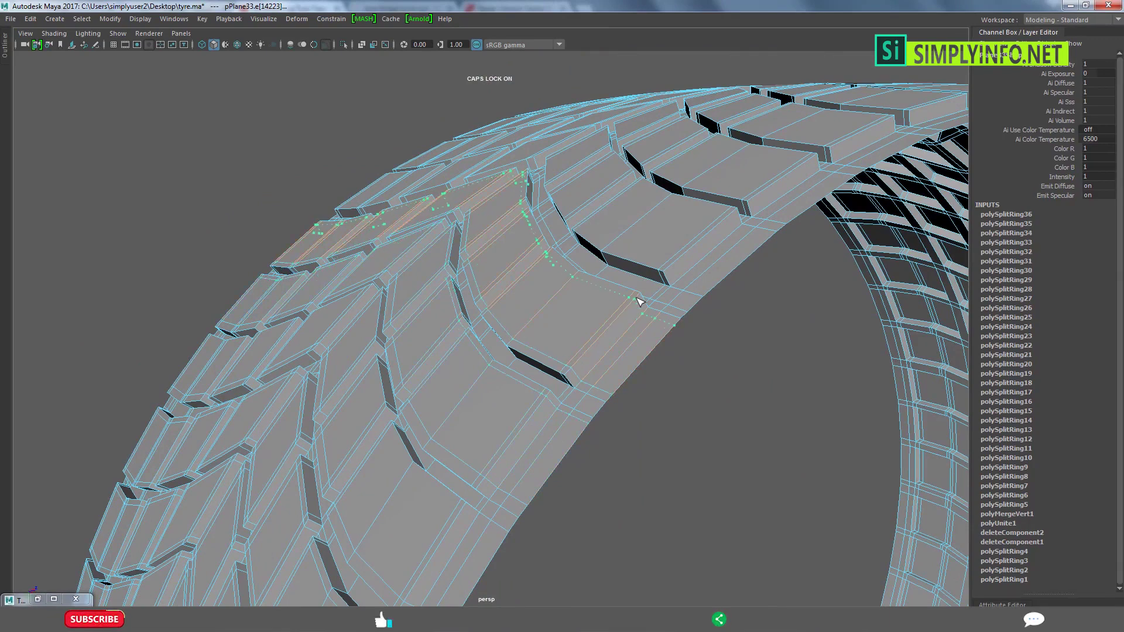
{"action": "left_click", "coordinate": [675, 264]}
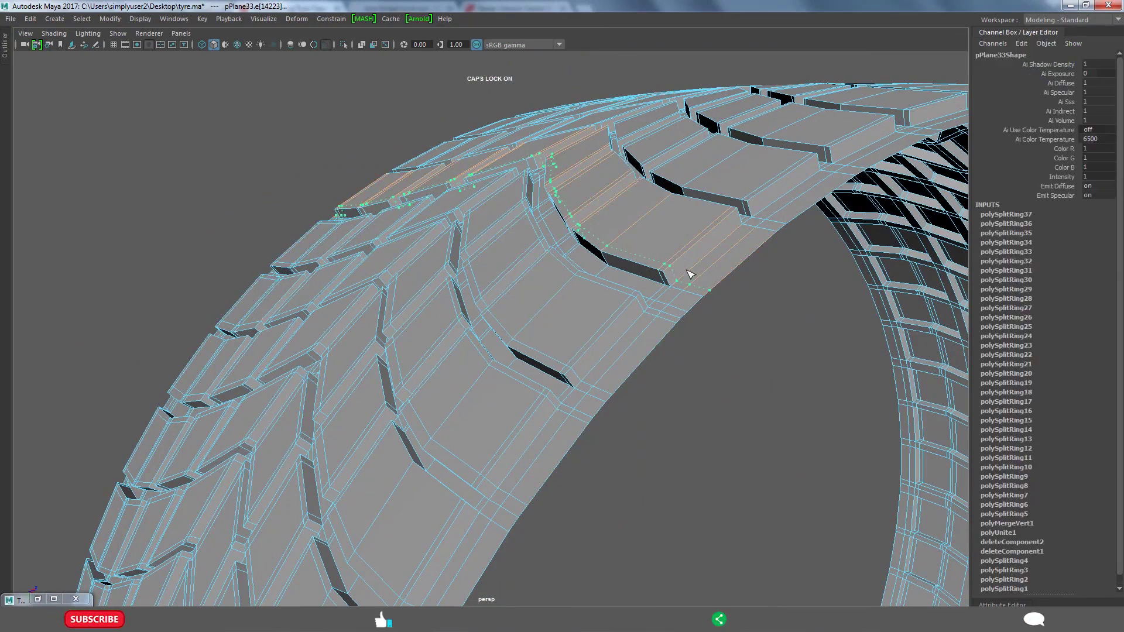
{"action": "left_click_drag", "start_coordinate": [699, 311], "coordinate": [567, 329], "text": "alt"}
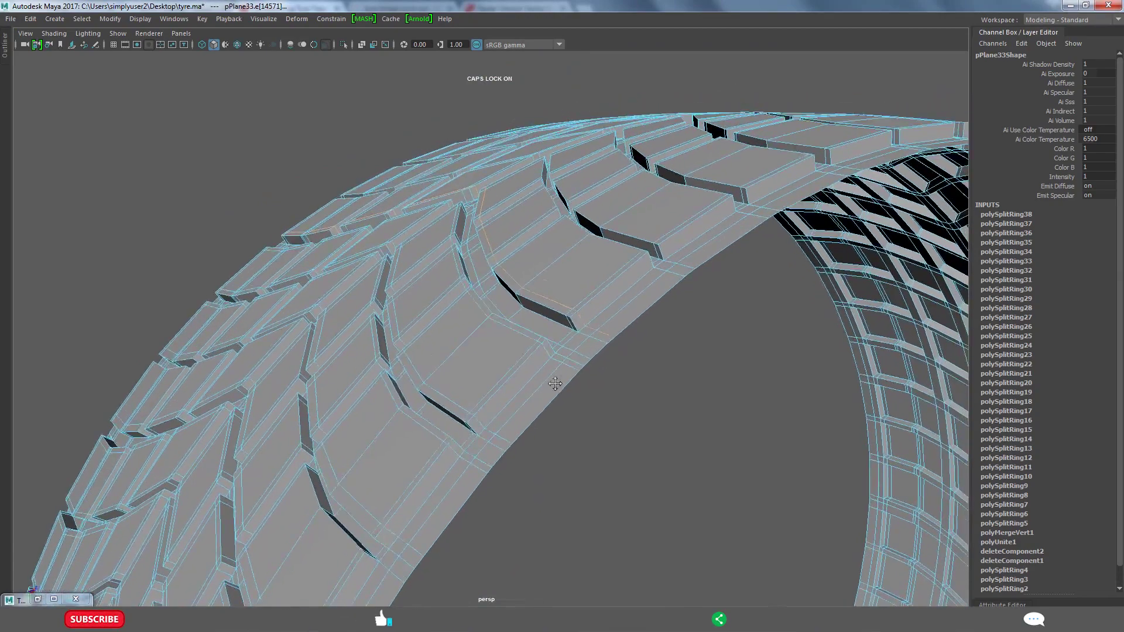
{"action": "left_click", "coordinate": [607, 293]}
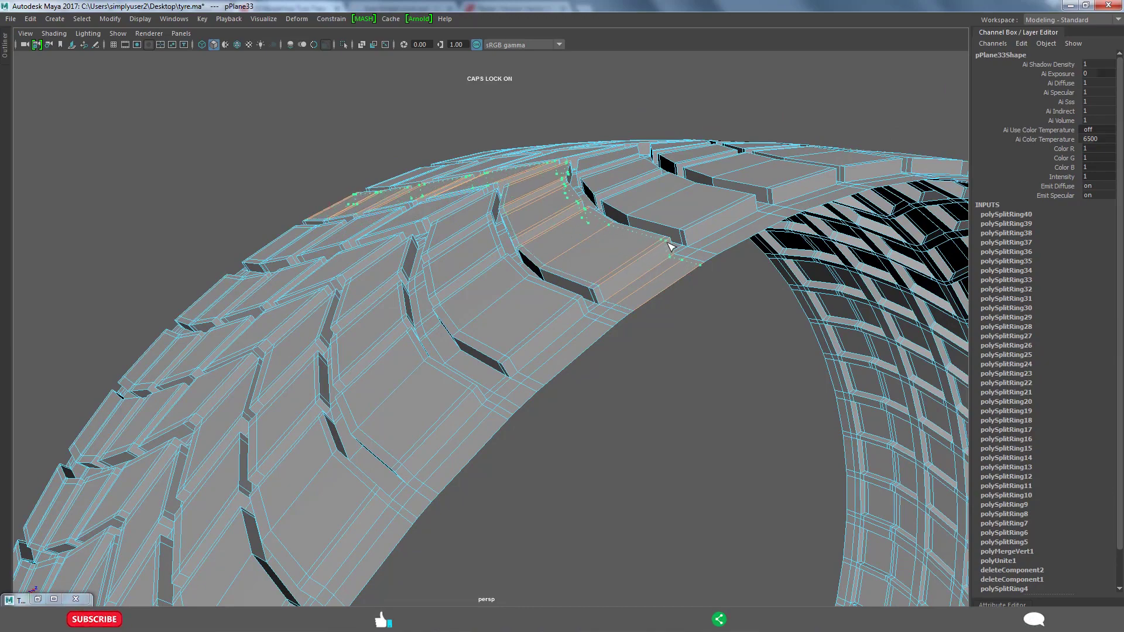
{"action": "mouse_move", "coordinate": [591, 313]}
{"action": "left_mouse_down", "text": "alt"}
{"action": "mouse_move", "coordinate": [589, 331]}
{"action": "mouse_move", "coordinate": [489, 371]}
{"action": "left_mouse_up", "text": "alt"}
{"action": "left_click", "coordinate": [525, 314]}
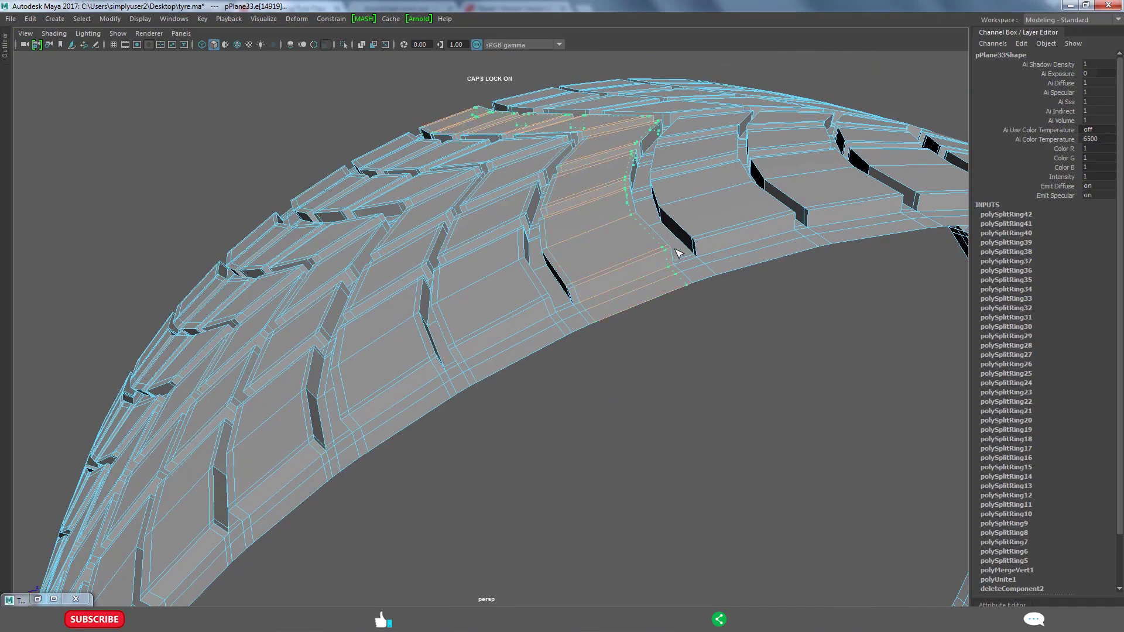
{"action": "left_click", "coordinate": [715, 262]}
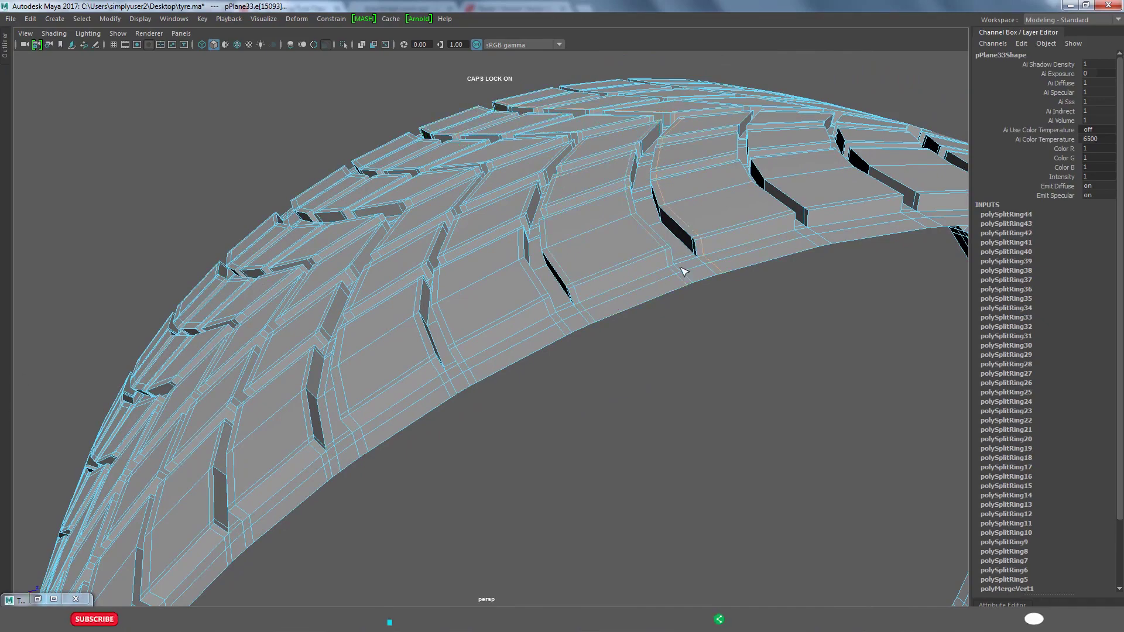
{"action": "left_click", "coordinate": [793, 217]}
Continue adding support loops beside the grooves on tread blocks further around the tyre.
{"action": "mouse_move", "coordinate": [865, 321]}
{"action": "left_mouse_down", "text": "alt"}
{"action": "mouse_move", "coordinate": [748, 371]}
{"action": "mouse_move", "coordinate": [547, 359]}
{"action": "mouse_move", "coordinate": [584, 301]}
{"action": "left_mouse_up", "text": "alt"}
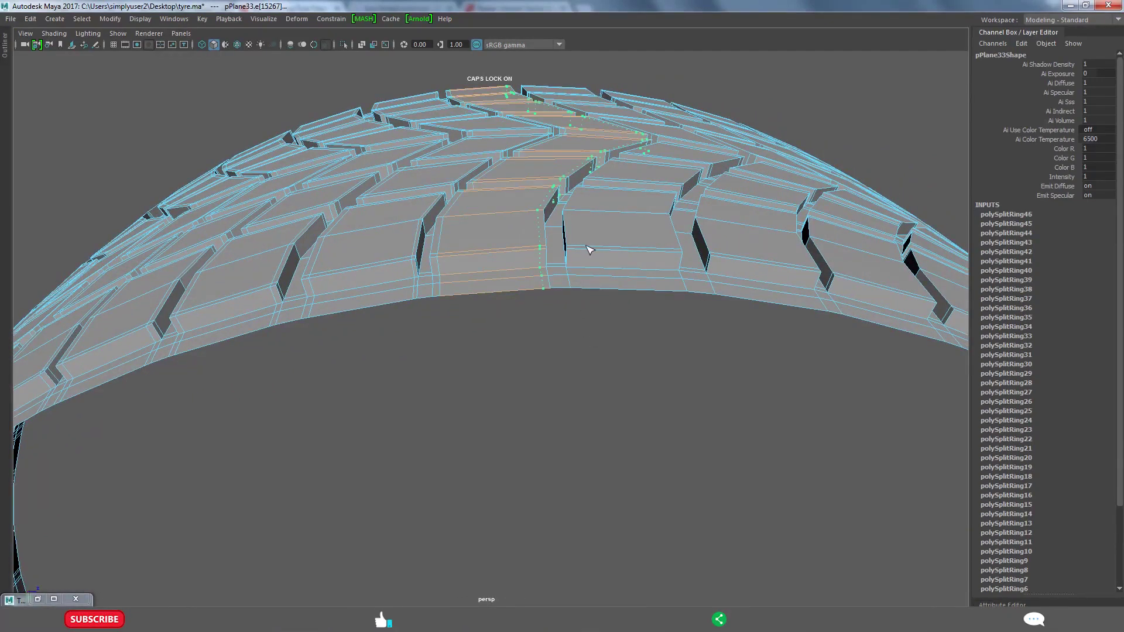
{"action": "left_click", "coordinate": [732, 263]}
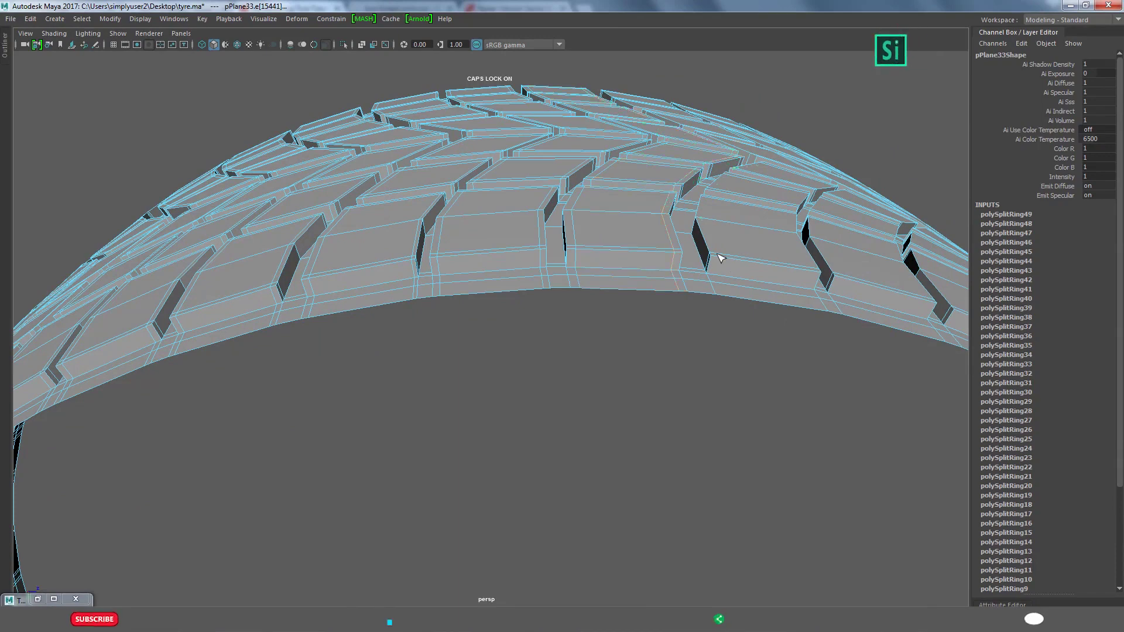
{"action": "left_click", "coordinate": [831, 332]}
{"action": "mouse_move", "coordinate": [830, 331]}
{"action": "left_mouse_down", "text": "alt"}
{"action": "mouse_move", "coordinate": [589, 314]}
{"action": "mouse_move", "coordinate": [534, 328]}
{"action": "mouse_move", "coordinate": [666, 284]}
{"action": "left_mouse_up", "text": "alt"}
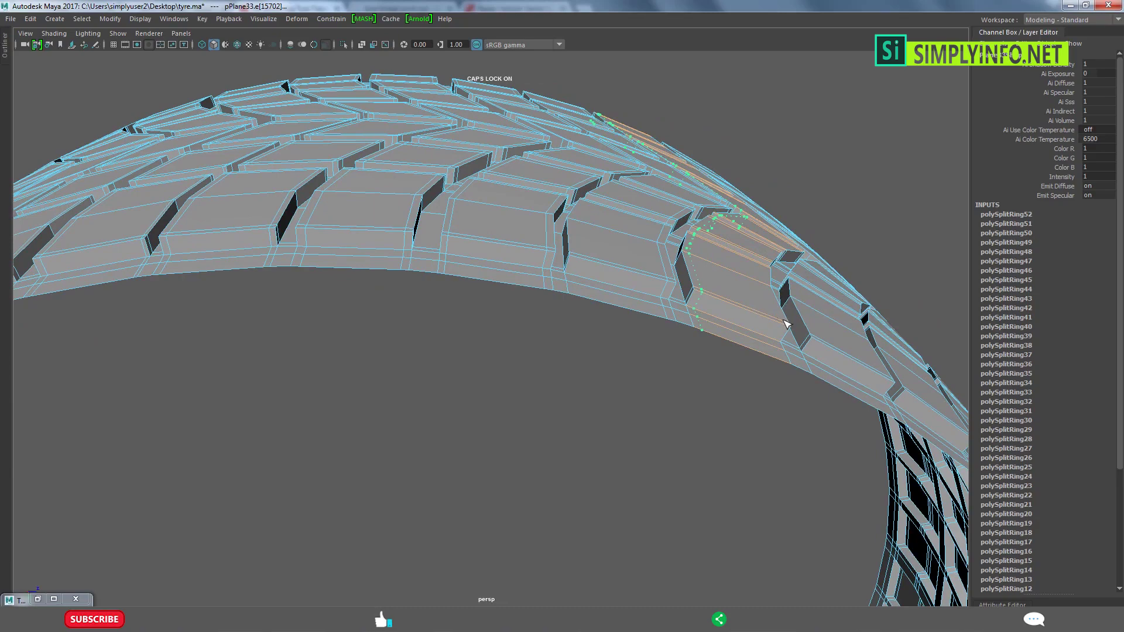
{"action": "left_click", "coordinate": [795, 367]}
{"action": "mouse_move", "coordinate": [796, 367]}
{"action": "left_mouse_down", "text": "alt"}
{"action": "mouse_move", "coordinate": [732, 359]}
{"action": "mouse_move", "coordinate": [765, 409]}
{"action": "mouse_move", "coordinate": [674, 367]}
{"action": "left_mouse_up", "text": "alt"}
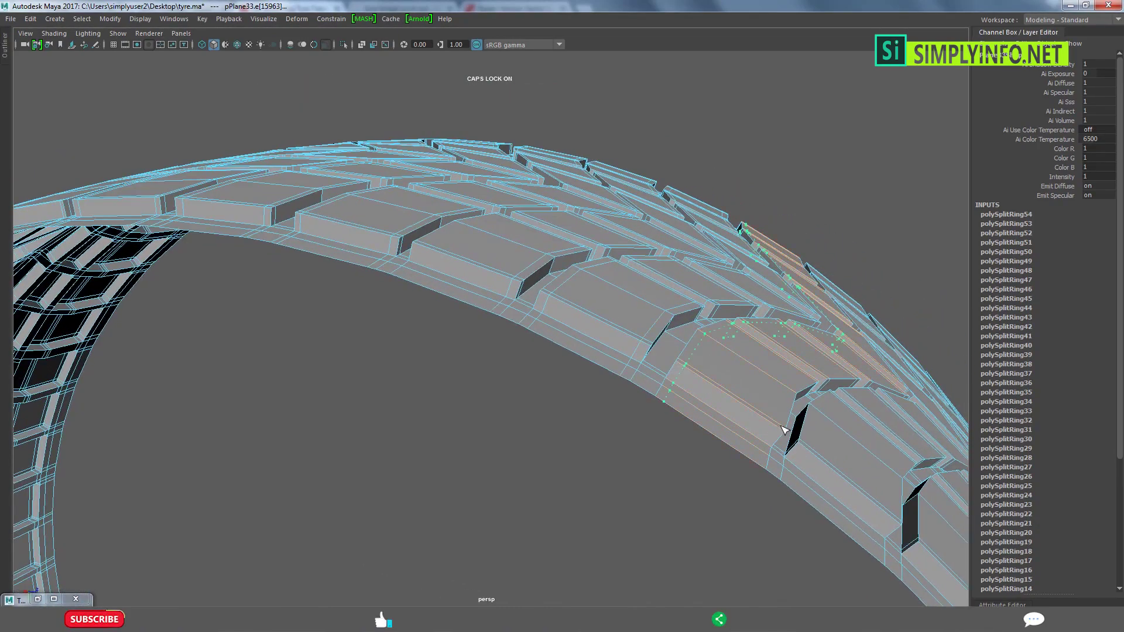
{"action": "left_click", "coordinate": [850, 475]}
{"action": "mouse_move", "coordinate": [851, 476]}
{"action": "left_mouse_down", "text": "alt"}
{"action": "mouse_move", "coordinate": [692, 366]}
{"action": "mouse_move", "coordinate": [712, 378]}
{"action": "left_mouse_up", "text": "alt"}
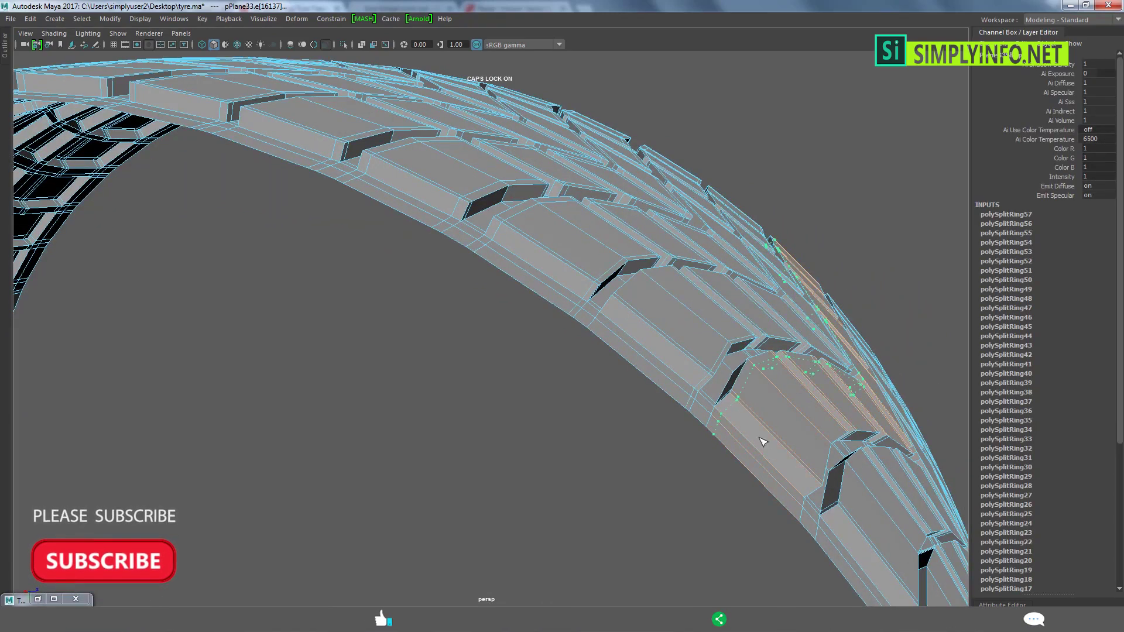
{"action": "left_click", "coordinate": [812, 487]}
{"action": "left_click", "coordinate": [818, 477]}
{"action": "left_click", "coordinate": [797, 451]}
{"action": "left_click_drag", "start_coordinate": [797, 451], "coordinate": [661, 358], "text": "alt"}
{"action": "middle_click_drag", "start_coordinate": [661, 358], "coordinate": [612, 301], "text": "alt"}
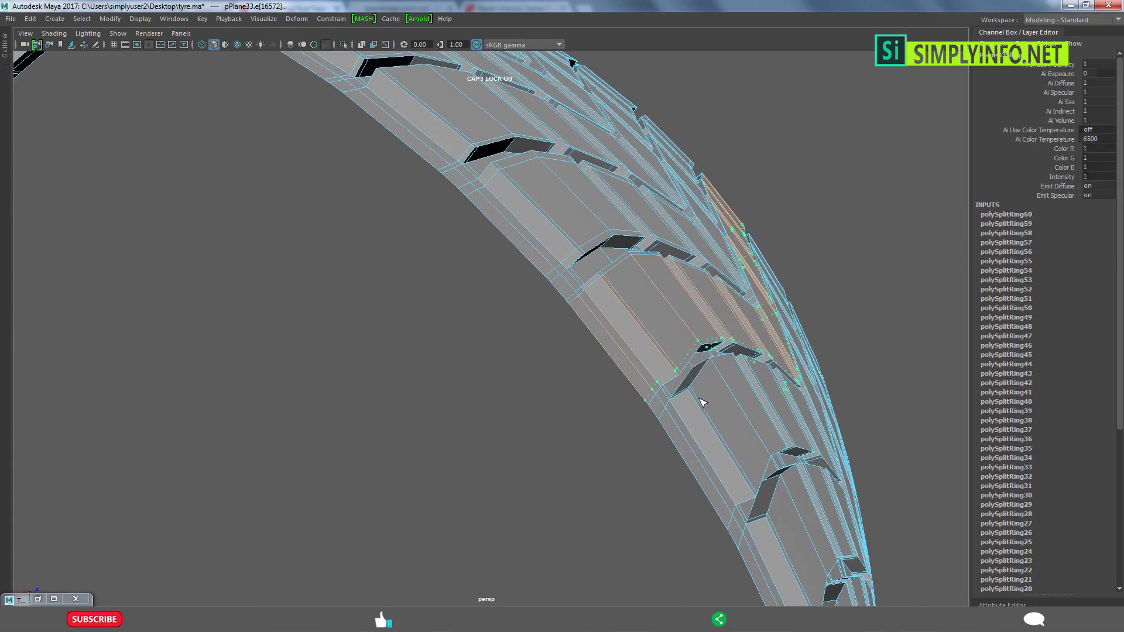
Add a final support loop and view the whole densely gridded tyre.
{"action": "left_click", "coordinate": [799, 513]}
{"action": "left_click_drag", "start_coordinate": [704, 358], "coordinate": [677, 330], "text": "alt"}
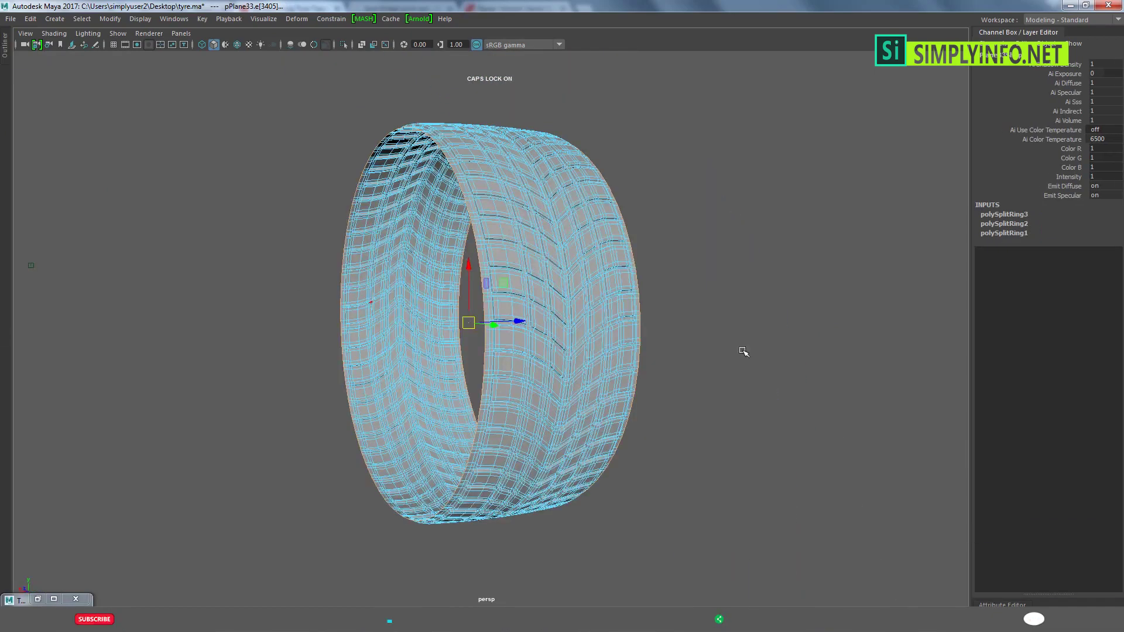
{"action": "mouse_move", "coordinate": [743, 347]}
{"action": "left_mouse_down", "text": "alt"}
{"action": "mouse_move", "coordinate": [592, 346]}
{"action": "mouse_move", "coordinate": [492, 324]}
{"action": "mouse_move", "coordinate": [500, 360]}
{"action": "left_mouse_up", "text": "alt"}
{"action": "key", "text": "r"}
{"action": "mouse_move", "coordinate": [553, 390]}
{"action": "left_mouse_down", "text": "alt"}
{"action": "mouse_move", "coordinate": [577, 409]}
{"action": "mouse_move", "coordinate": [647, 171]}
{"action": "left_mouse_up", "text": "alt"}
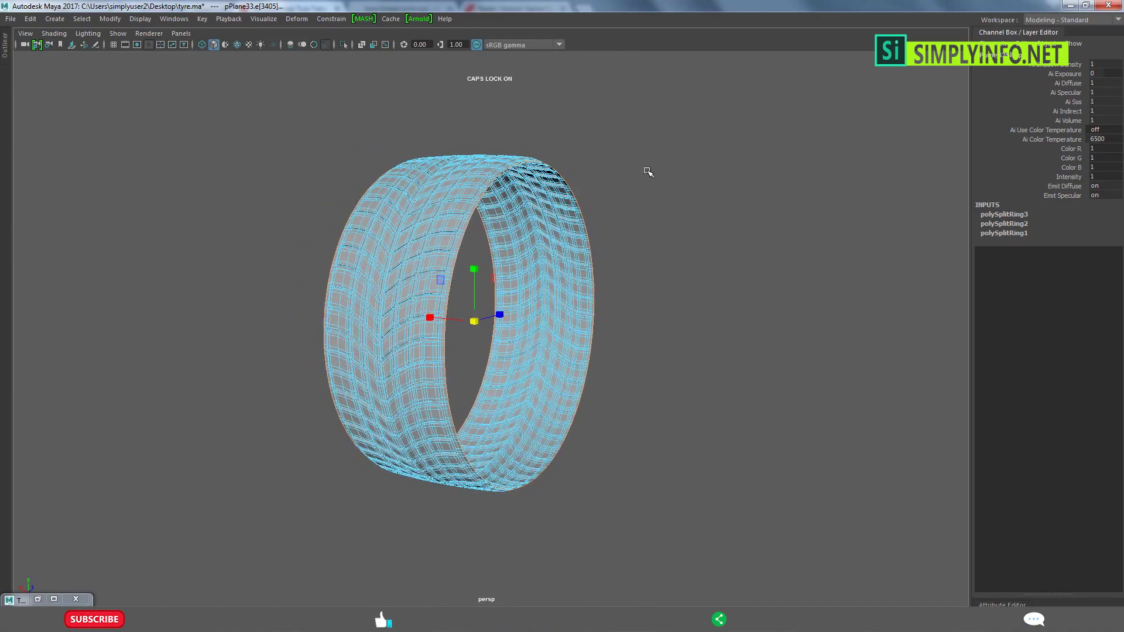
Extrude the selected inner rim edges (polyExtrudeEdge1).
{"action": "key", "text": "ctrl+e"}
{"action": "left_click_drag", "start_coordinate": [614, 261], "coordinate": [594, 274], "text": "alt"}
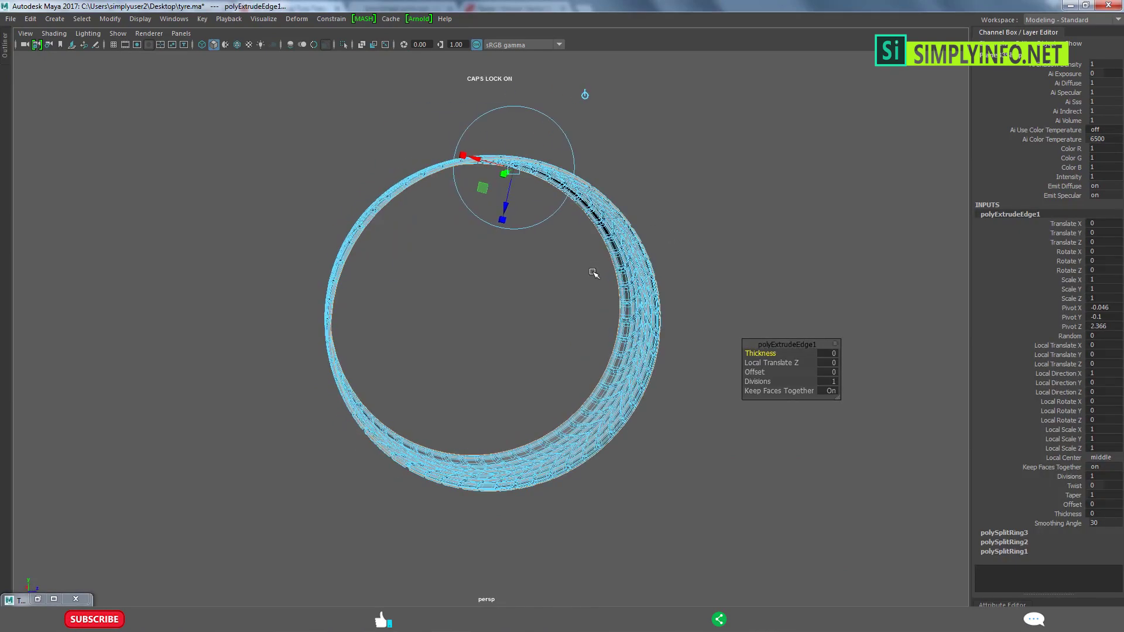
{"action": "key", "text": "w"}
{"action": "left_click_drag", "start_coordinate": [490, 346], "coordinate": [411, 312], "text": "alt"}
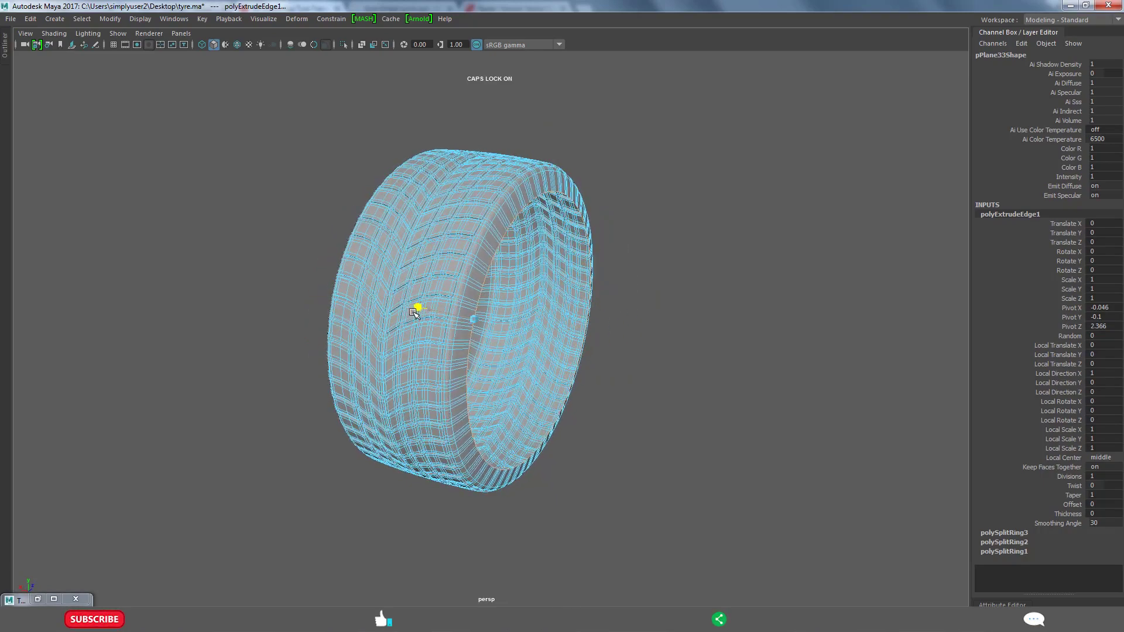
{"action": "left_click_drag", "start_coordinate": [411, 312], "coordinate": [487, 332], "text": "alt"}
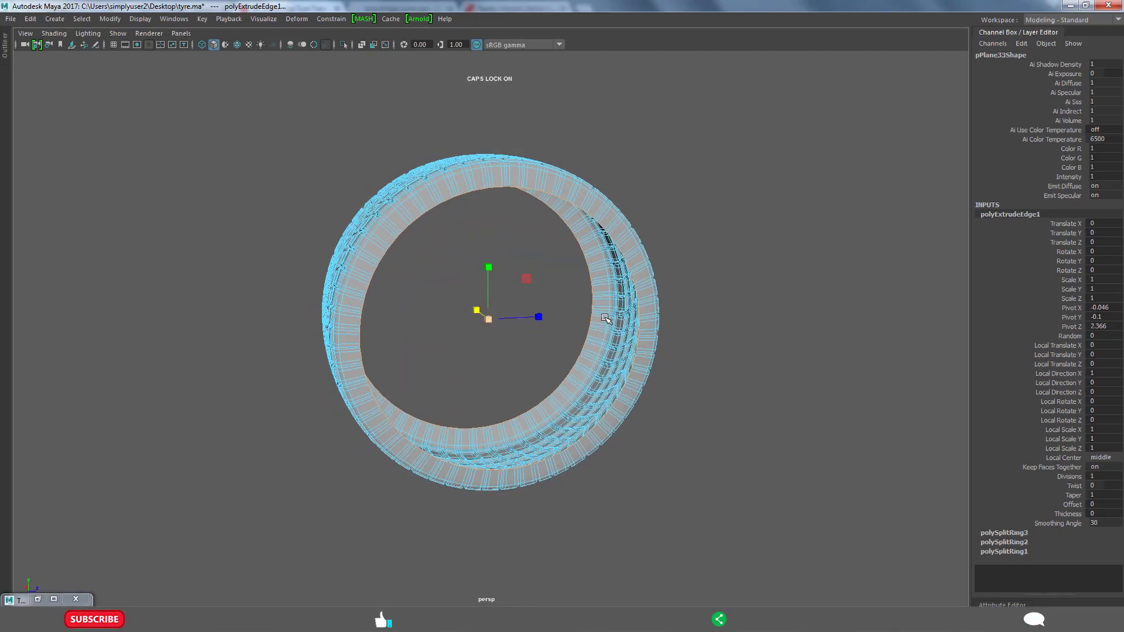
Extrude the rim edges again and scale the new inner rim edge loop.
{"action": "key", "text": "ctrl+e"}
{"action": "mouse_move", "coordinate": [605, 321]}
{"action": "left_mouse_down", "text": "alt"}
{"action": "mouse_move", "coordinate": [548, 331]}
{"action": "mouse_move", "coordinate": [496, 285]}
{"action": "left_mouse_up", "text": "alt"}
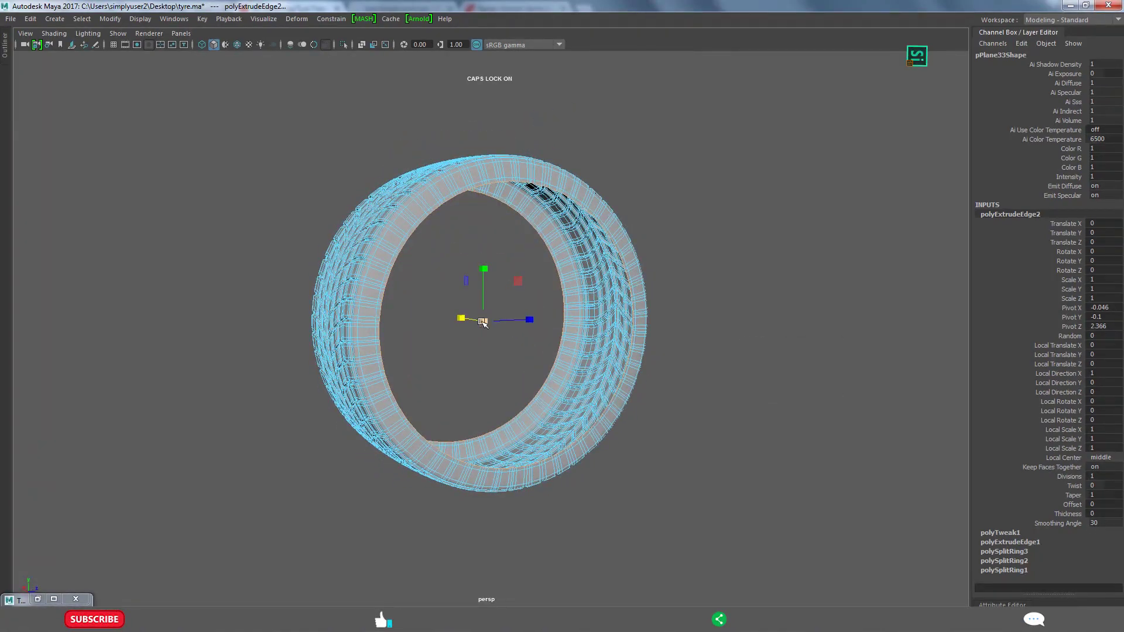
{"action": "mouse_move", "coordinate": [541, 314]}
{"action": "left_mouse_down", "text": "alt"}
{"action": "mouse_move", "coordinate": [501, 345]}
{"action": "mouse_move", "coordinate": [521, 345]}
{"action": "mouse_move", "coordinate": [440, 319]}
{"action": "left_mouse_up", "text": "alt"}
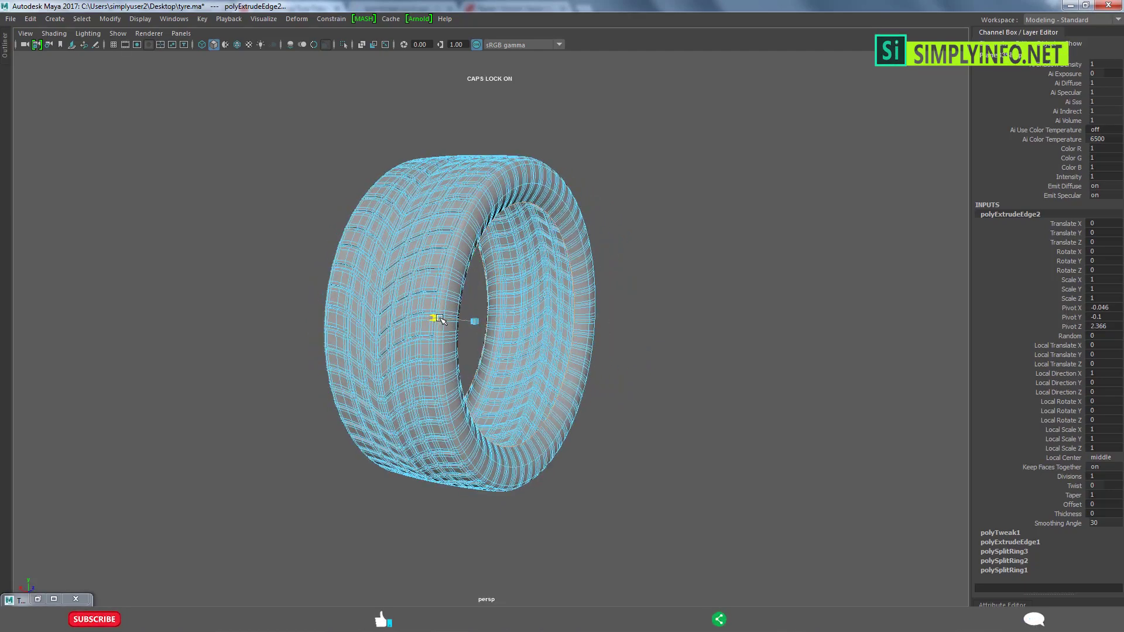
{"action": "left_click_drag", "start_coordinate": [474, 270], "coordinate": [474, 269]}
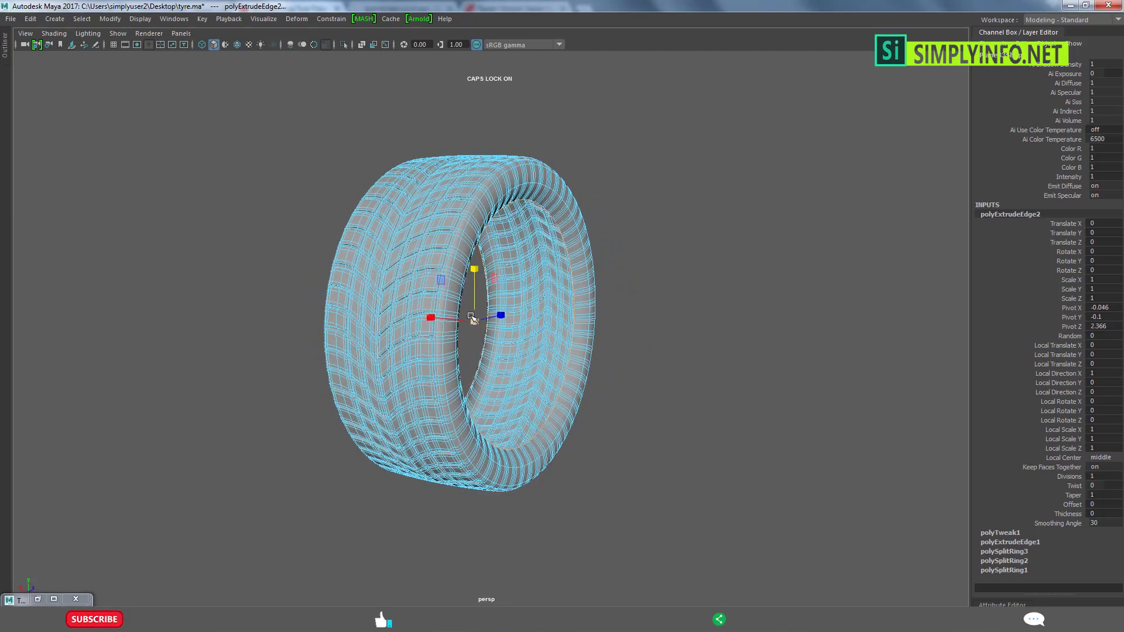
{"action": "left_click_drag", "start_coordinate": [472, 318], "coordinate": [483, 324]}
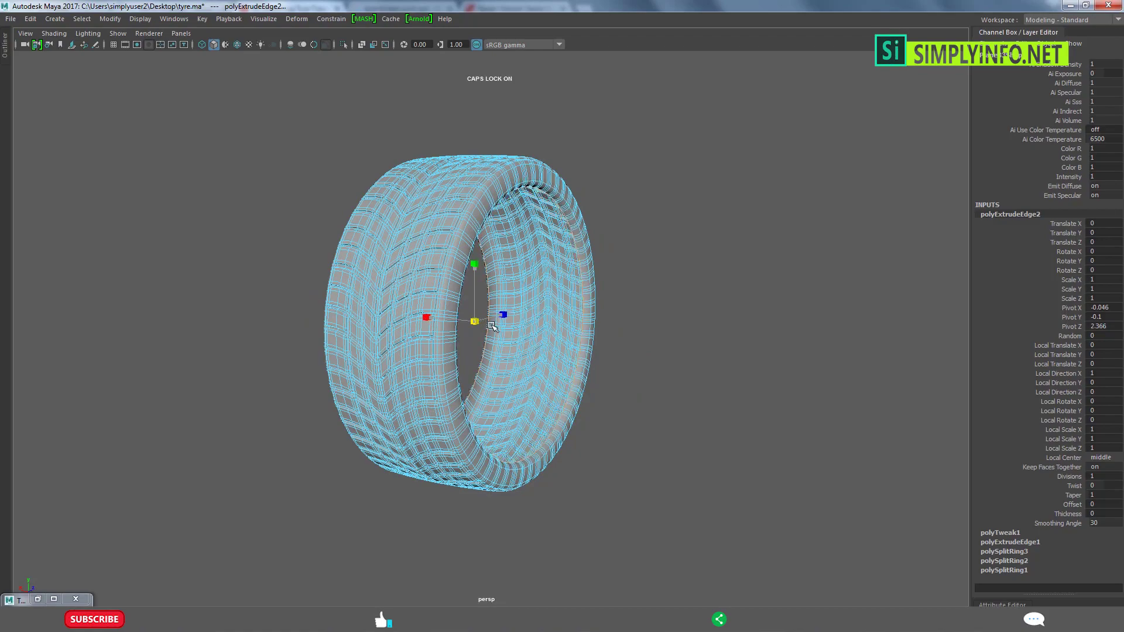
{"action": "mouse_move", "coordinate": [491, 327]}
{"action": "left_mouse_down", "text": "alt"}
{"action": "mouse_move", "coordinate": [572, 350]}
{"action": "mouse_move", "coordinate": [534, 315]}
{"action": "mouse_move", "coordinate": [475, 305]}
{"action": "mouse_move", "coordinate": [471, 196]}
{"action": "left_mouse_up", "text": "alt"}
{"action": "scroll", "coordinate": [475, 305], "scroll_direction": "up", "scroll_amount": 3}
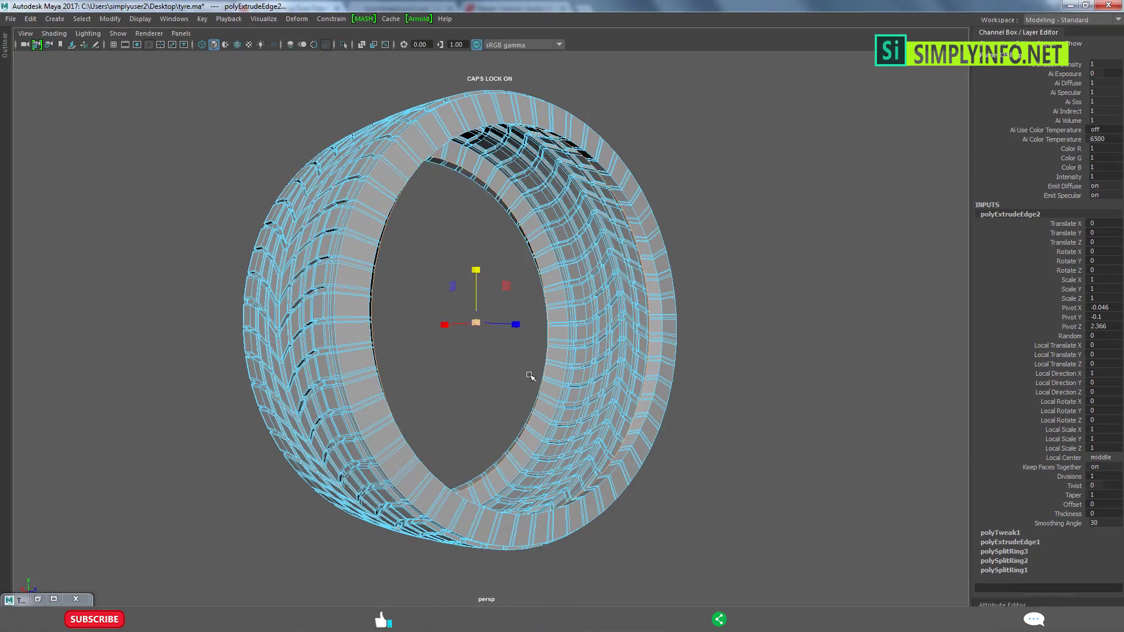
{"action": "mouse_move", "coordinate": [530, 376]}
{"action": "left_mouse_down", "text": "alt"}
{"action": "mouse_move", "coordinate": [605, 431]}
{"action": "mouse_move", "coordinate": [559, 420]}
{"action": "left_mouse_up", "text": "alt"}
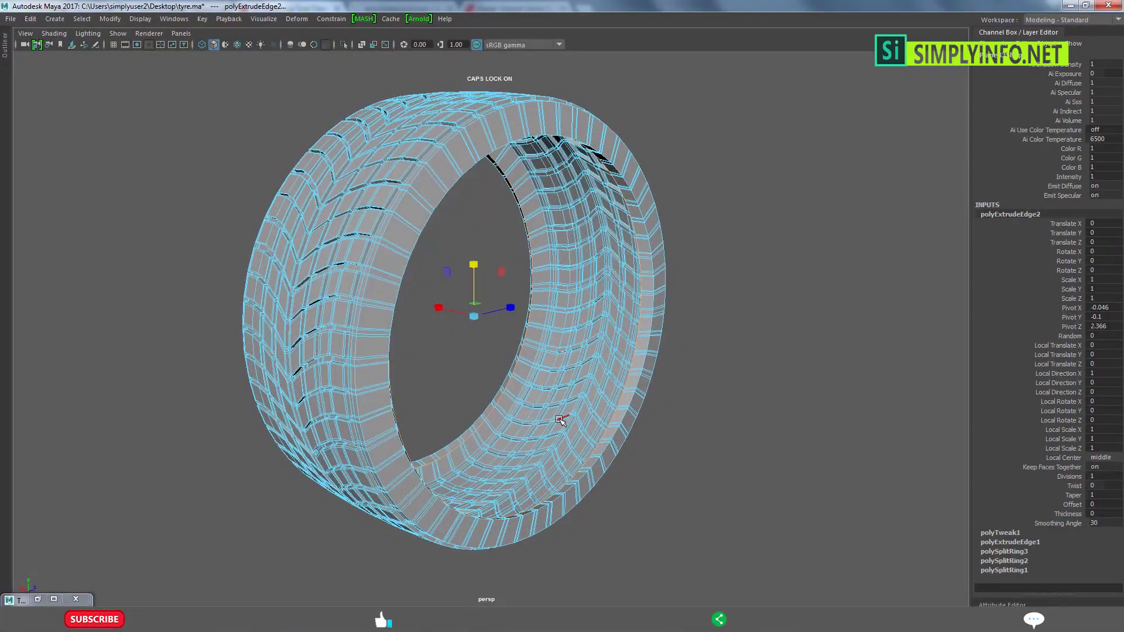
Extrude the rim edges a third time and inspect the result.
{"action": "key", "text": "ctrl+e"}
{"action": "left_click_drag", "start_coordinate": [481, 276], "coordinate": [447, 117], "text": "alt"}
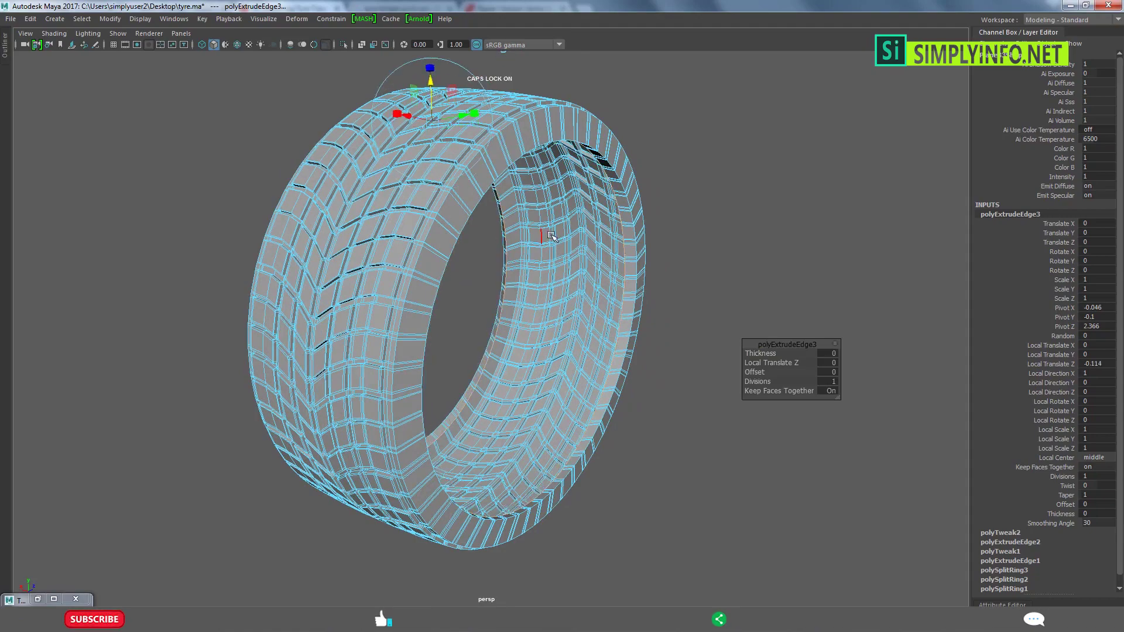
{"action": "mouse_move", "coordinate": [431, 88]}
{"action": "left_mouse_down", "text": "alt"}
{"action": "mouse_move", "coordinate": [488, 206]}
{"action": "mouse_move", "coordinate": [528, 202]}
{"action": "left_mouse_up", "text": "alt"}
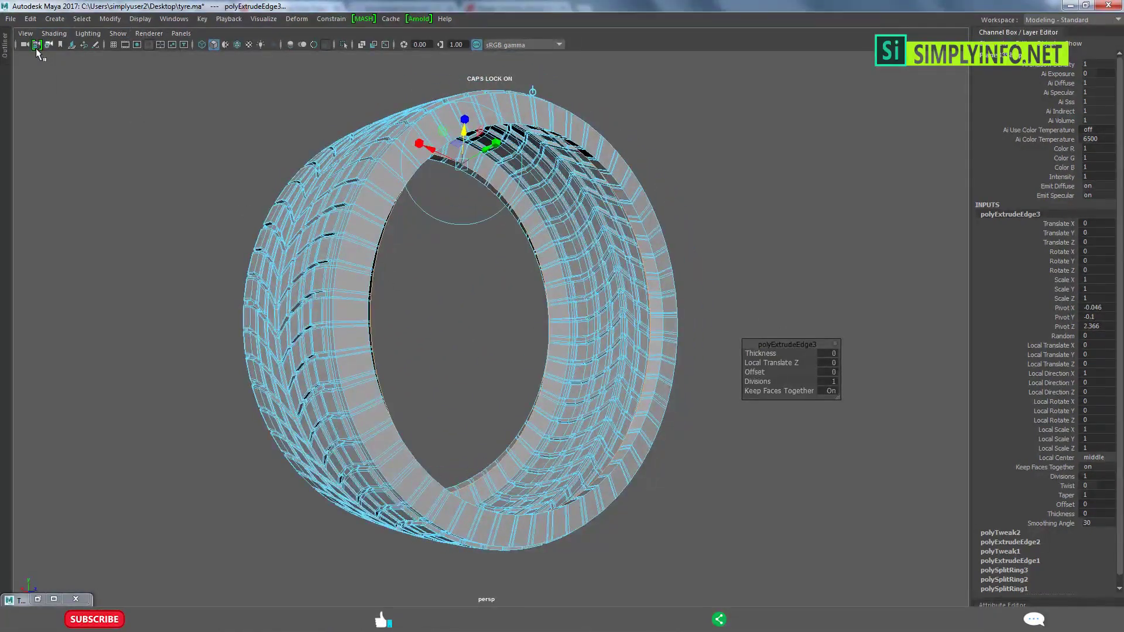
{"action": "mouse_move", "coordinate": [627, 363]}
{"action": "left_mouse_down", "text": "alt"}
{"action": "mouse_move", "coordinate": [516, 320]}
{"action": "mouse_move", "coordinate": [716, 466]}
{"action": "mouse_move", "coordinate": [727, 442]}
{"action": "mouse_move", "coordinate": [733, 464]}
{"action": "mouse_move", "coordinate": [562, 466]}
{"action": "mouse_move", "coordinate": [547, 489]}
{"action": "mouse_move", "coordinate": [694, 477]}
{"action": "left_mouse_up", "text": "alt"}
Undo polyExtrudeEdge3 and polyExtrudeEdge2, leaving polyExtrudeEdge1 as the latest input.
{"action": "key", "text": "ctrl+z"}
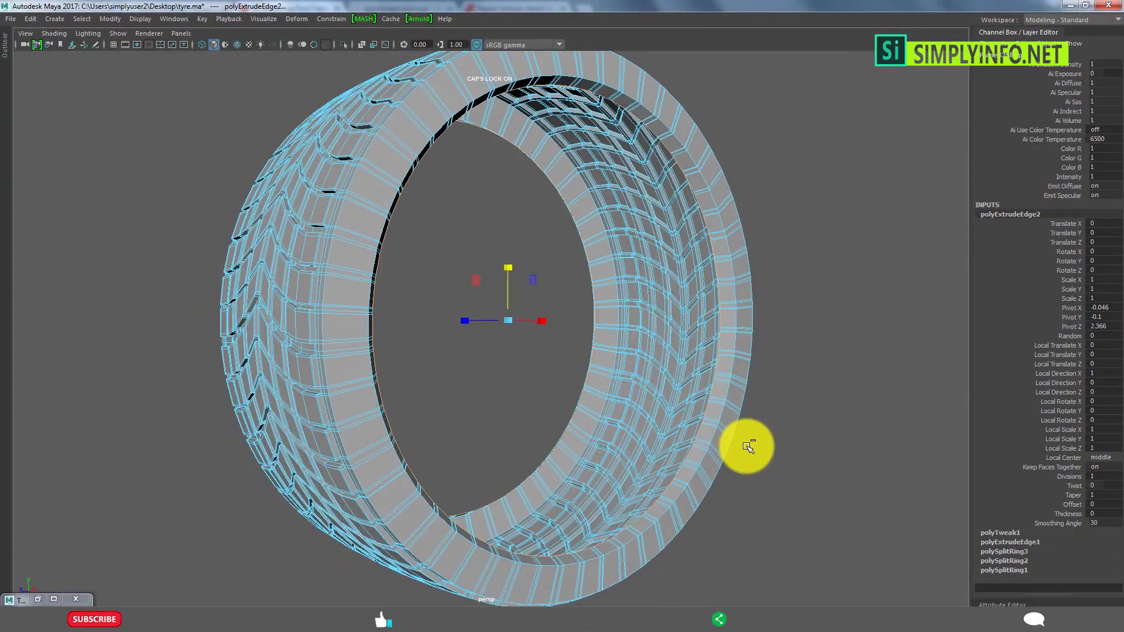
{"action": "key", "text": "ctrl+z"}
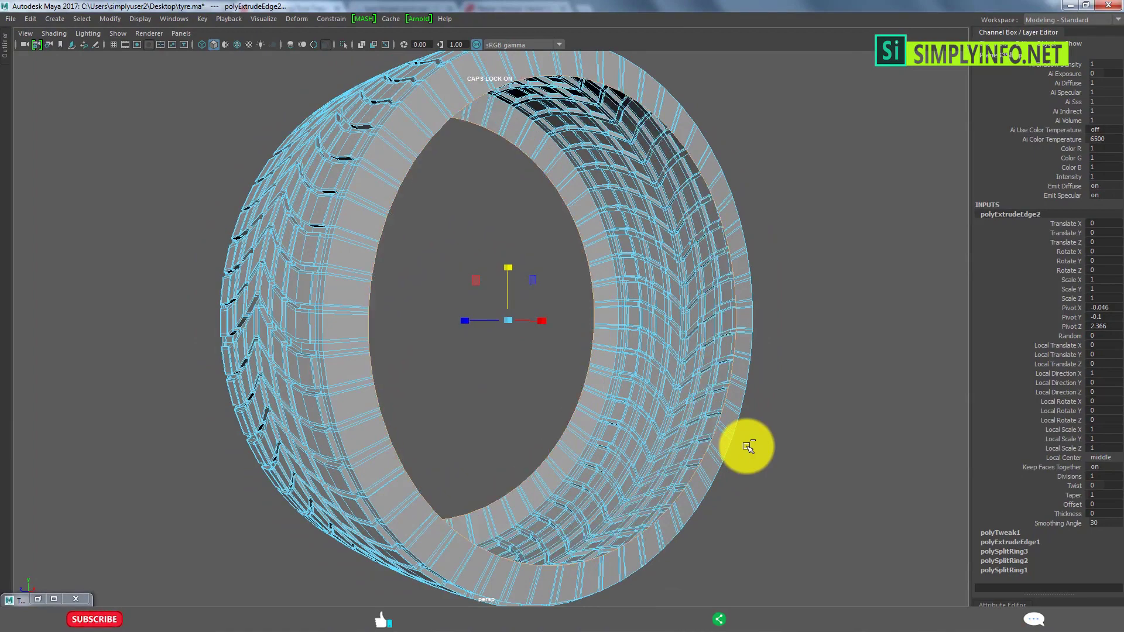
{"action": "scroll", "coordinate": [744, 445], "scroll_direction": "down", "scroll_amount": 1}
{"action": "scroll", "coordinate": [730, 441], "scroll_direction": "down", "scroll_amount": 1}
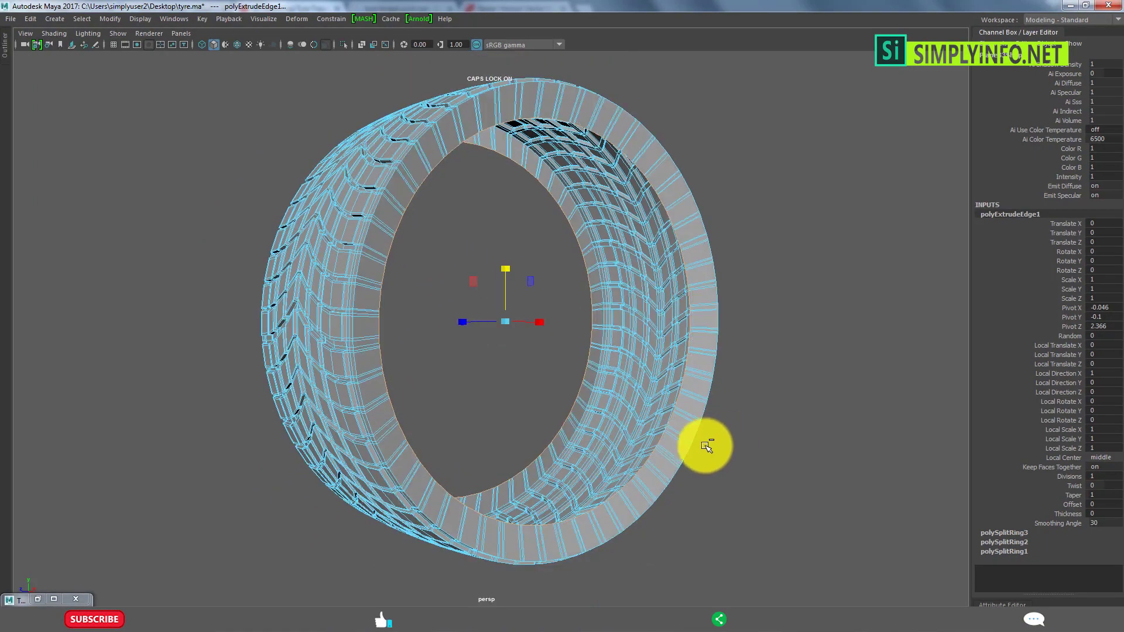
{"action": "scroll", "coordinate": [677, 451], "scroll_direction": "down", "scroll_amount": 2}
{"action": "mouse_move", "coordinate": [624, 457]}
{"action": "left_mouse_down", "text": "alt"}
{"action": "mouse_move", "coordinate": [683, 514]}
{"action": "mouse_move", "coordinate": [655, 482]}
{"action": "left_mouse_up", "text": "alt"}
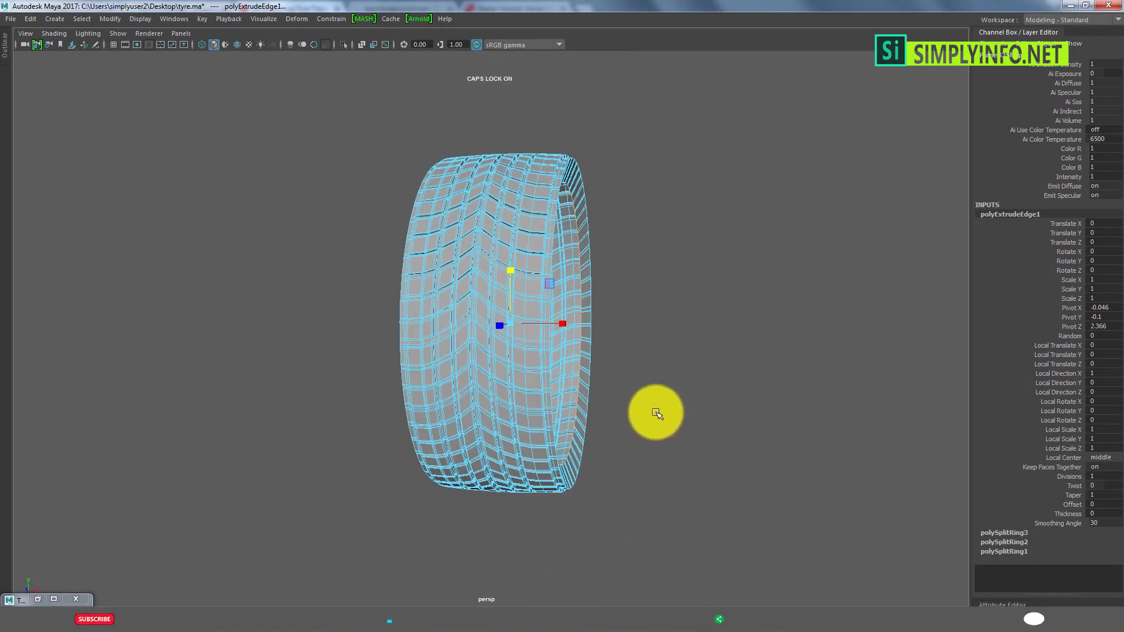
Undo two more steps, restore the hidden interface panels, and select the whole tyre.
{"action": "key", "text": "ctrl+z"}
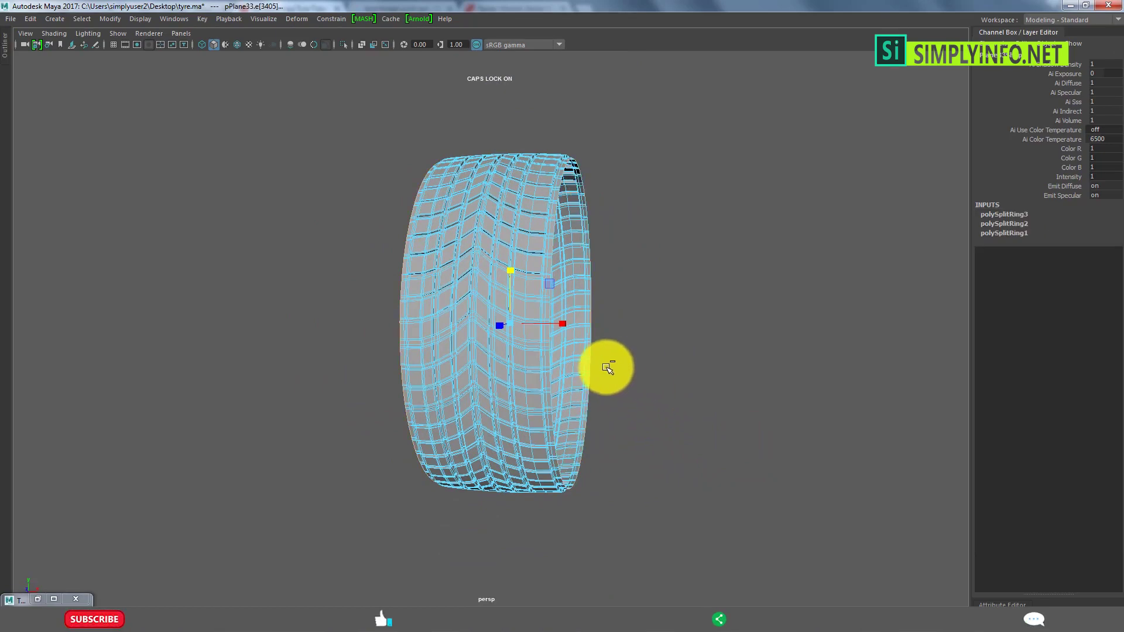
{"action": "key", "text": "ctrl+z"}
{"action": "key", "text": "ctrl+space"}
{"action": "mouse_move", "coordinate": [439, 276]}
{"action": "left_mouse_down", "text": "alt"}
{"action": "mouse_move", "coordinate": [509, 304]}
{"action": "mouse_move", "coordinate": [500, 338]}
{"action": "mouse_move", "coordinate": [462, 368]}
{"action": "left_mouse_up", "text": "alt"}
{"action": "key", "text": "F8"}
{"action": "key", "text": "F8"}
{"action": "mouse_move", "coordinate": [490, 313]}
{"action": "left_mouse_down", "text": "alt"}
{"action": "mouse_move", "coordinate": [534, 333]}
{"action": "mouse_move", "coordinate": [602, 476]}
{"action": "mouse_move", "coordinate": [679, 258]}
{"action": "left_mouse_up", "text": "alt"}
{"action": "right_click_drag", "start_coordinate": [678, 258], "coordinate": [643, 311], "text": "shift"}
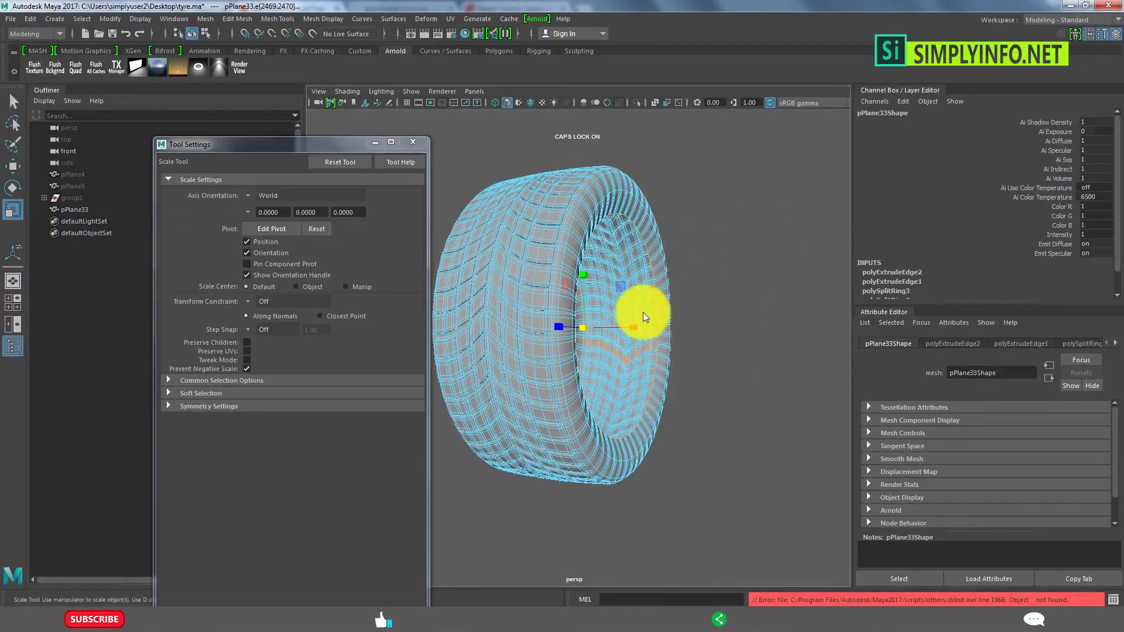
Try a trial rim extrusion, undo it, and switch to the Scale tool.
{"action": "mouse_move", "coordinate": [648, 318]}
{"action": "left_mouse_down", "text": "alt"}
{"action": "mouse_move", "coordinate": [610, 349]}
{"action": "mouse_move", "coordinate": [582, 343]}
{"action": "mouse_move", "coordinate": [624, 360]}
{"action": "left_mouse_up", "text": "alt"}
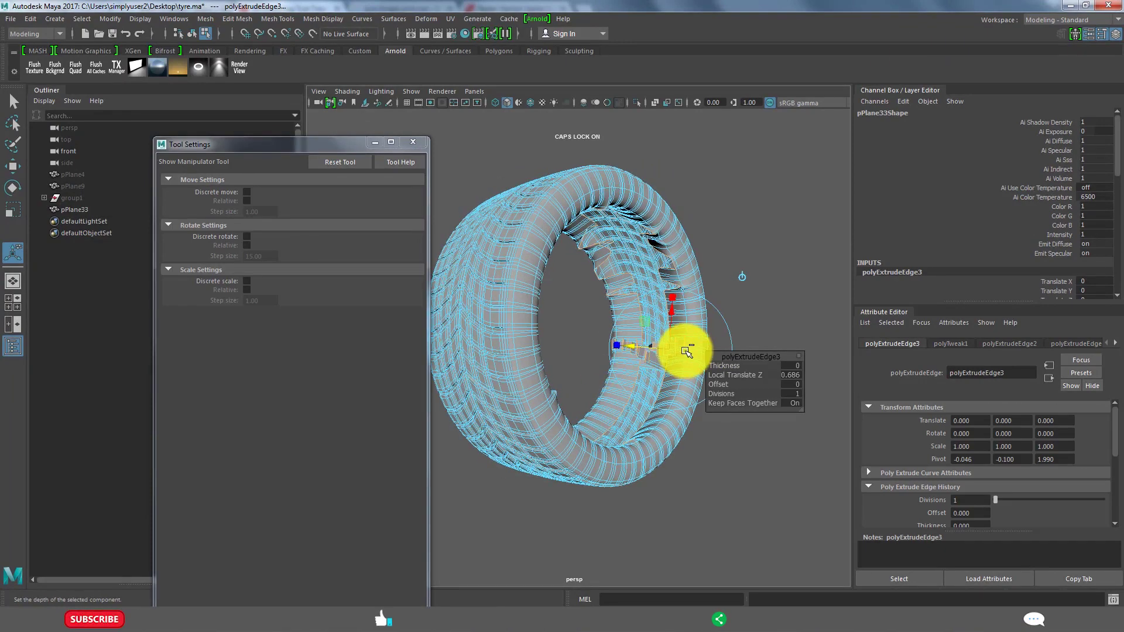
{"action": "key", "text": "ctrl+z"}
{"action": "key", "text": "r"}
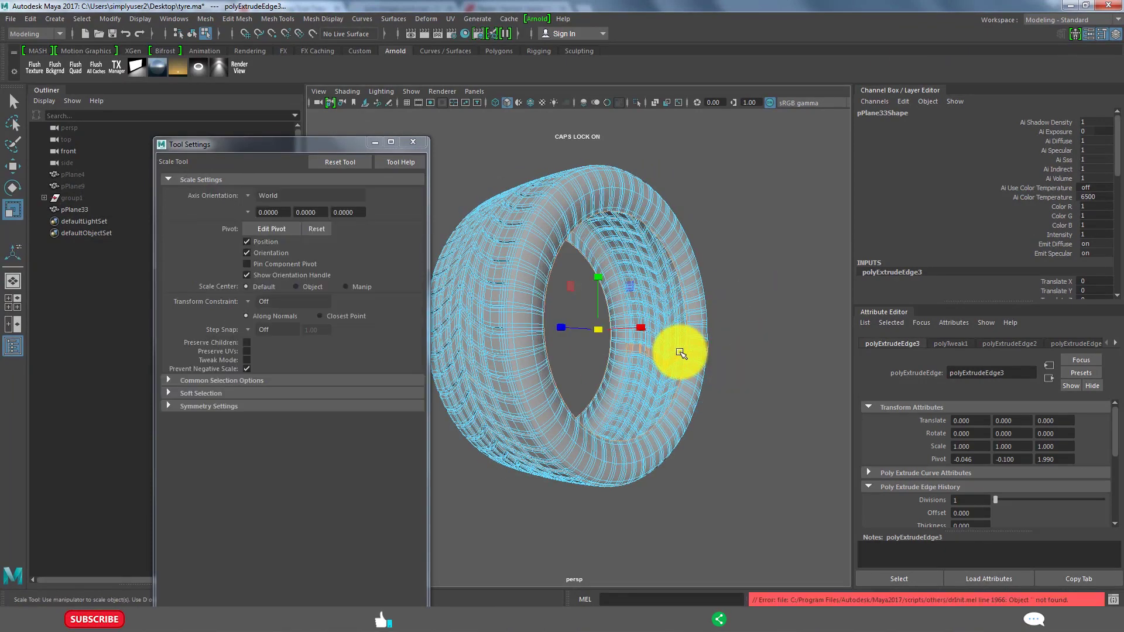
{"action": "scroll", "coordinate": [667, 346], "scroll_direction": "down", "scroll_amount": 3}
{"action": "left_click_drag", "start_coordinate": [657, 345], "coordinate": [615, 325], "text": "alt"}
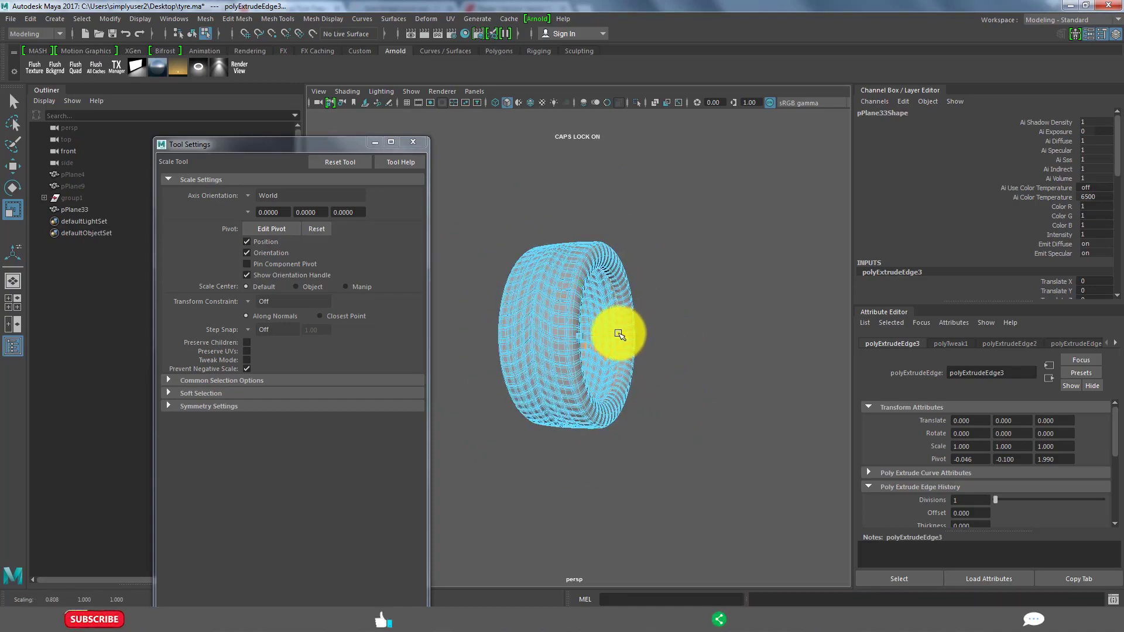
{"action": "left_click_drag", "start_coordinate": [647, 376], "coordinate": [577, 397], "text": "alt"}
{"action": "scroll", "coordinate": [510, 388], "scroll_direction": "up", "scroll_amount": 3}
{"action": "left_click_drag", "start_coordinate": [511, 388], "coordinate": [627, 410], "text": "alt"}
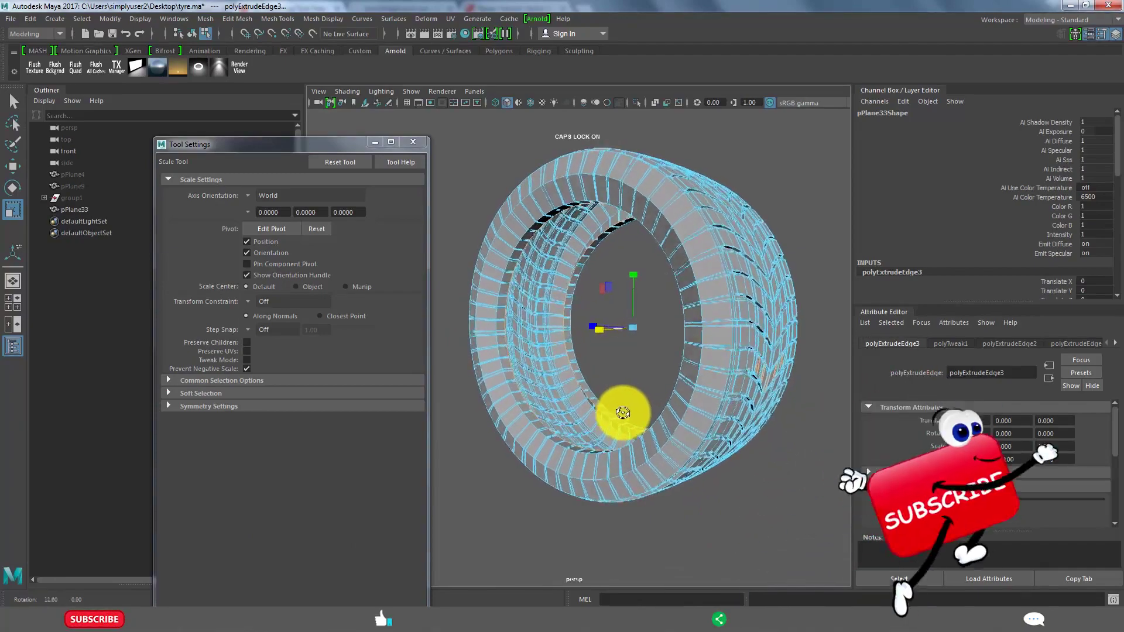
{"action": "mouse_move", "coordinate": [627, 410]}
{"action": "left_mouse_down", "text": "alt"}
{"action": "mouse_move", "coordinate": [689, 388]}
{"action": "mouse_move", "coordinate": [743, 403]}
{"action": "mouse_move", "coordinate": [677, 384]}
{"action": "left_mouse_up", "text": "alt"}
Enlarge the inner rim edge loop slightly, undo it, and reselect the whole tyre.
{"action": "mouse_move", "coordinate": [622, 331]}
{"action": "left_mouse_down"}
{"action": "mouse_move", "coordinate": [631, 331]}
{"action": "mouse_move", "coordinate": [577, 376]}
{"action": "mouse_move", "coordinate": [515, 364]}
{"action": "mouse_move", "coordinate": [534, 353]}
{"action": "mouse_move", "coordinate": [678, 364]}
{"action": "left_mouse_up"}
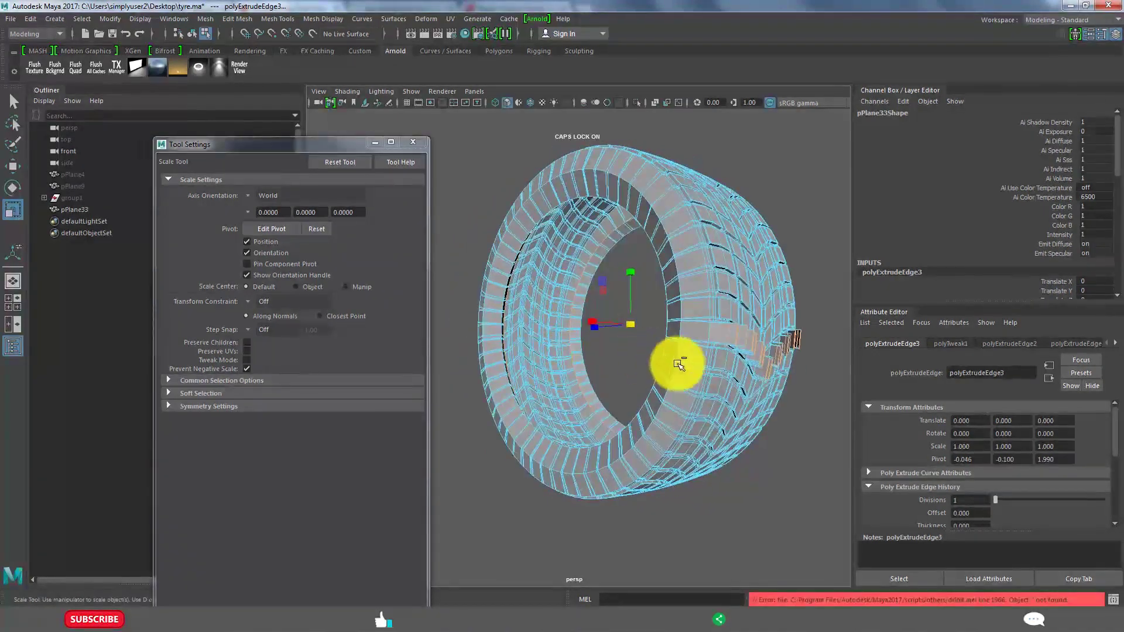
{"action": "key", "text": "ctrl+z"}
{"action": "key", "text": "ctrl+z"}
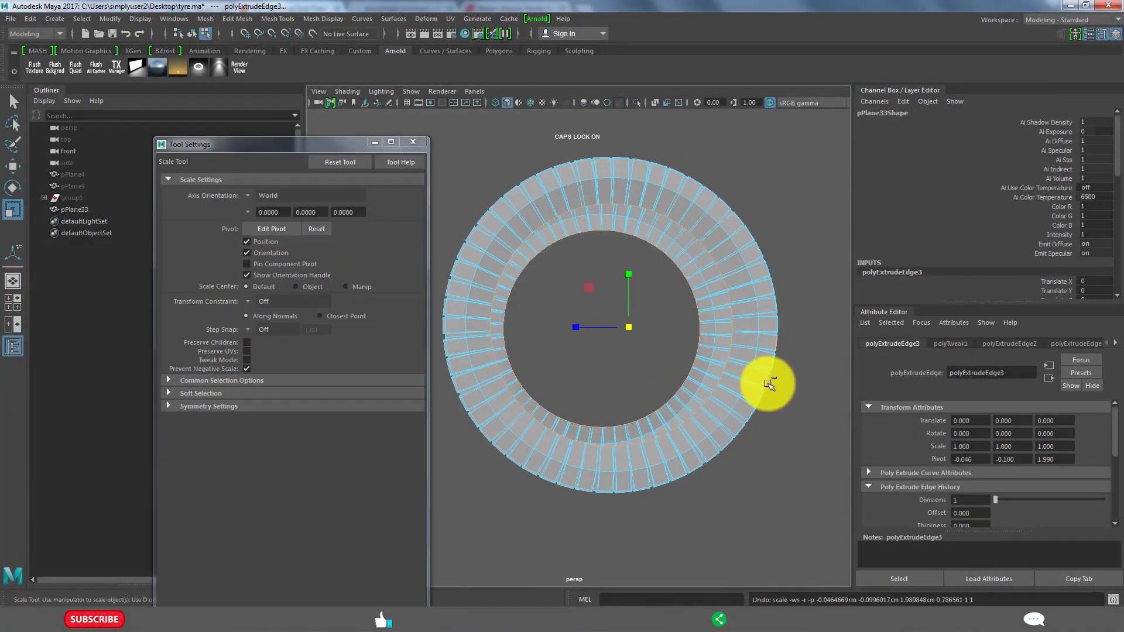
{"action": "key", "text": "ctrl+z"}
{"action": "mouse_move", "coordinate": [728, 368]}
{"action": "left_mouse_down", "text": "alt"}
{"action": "mouse_move", "coordinate": [640, 382]}
{"action": "mouse_move", "coordinate": [718, 390]}
{"action": "left_mouse_up", "text": "alt"}
{"action": "key", "text": "F8"}
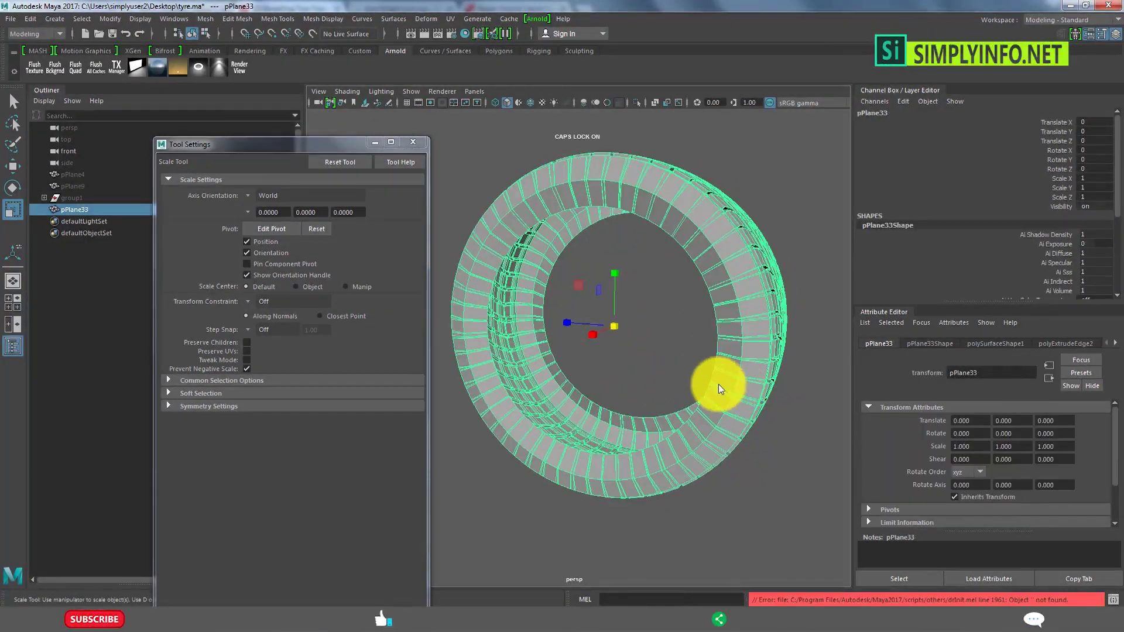
Select the tyre's inner rim edge loop.
{"action": "key", "text": "F8"}
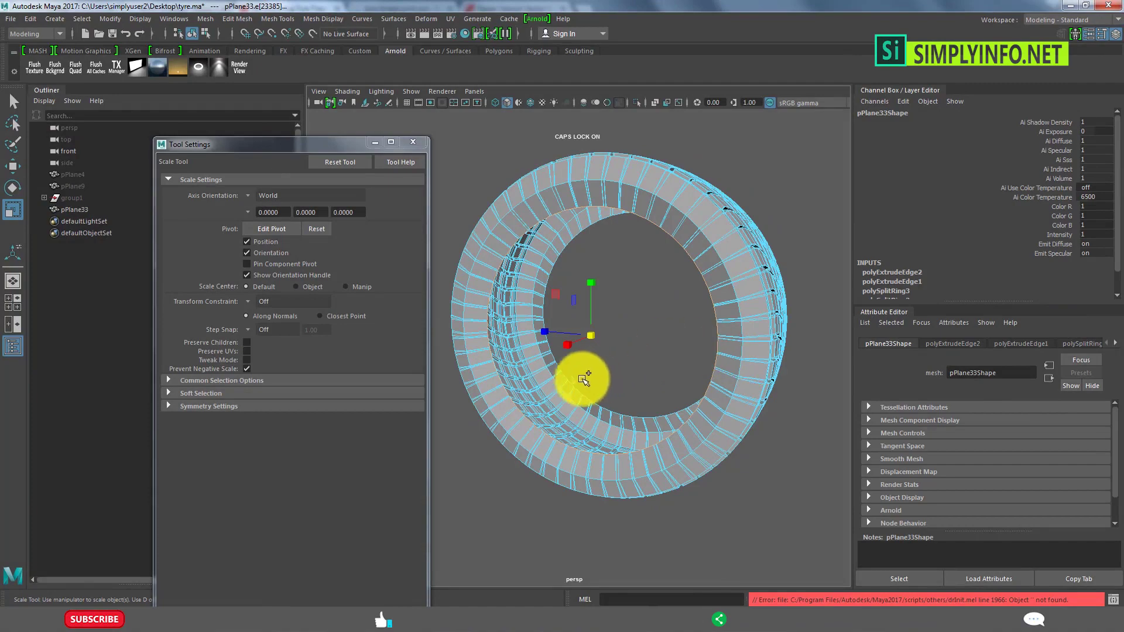
{"action": "mouse_move", "coordinate": [584, 378]}
{"action": "left_mouse_down", "text": "alt"}
{"action": "mouse_move", "coordinate": [726, 377]}
{"action": "mouse_move", "coordinate": [560, 444]}
{"action": "mouse_move", "coordinate": [638, 346]}
{"action": "left_mouse_up", "text": "alt"}
{"action": "left_click", "coordinate": [692, 359]}
{"action": "left_click", "coordinate": [561, 444]}
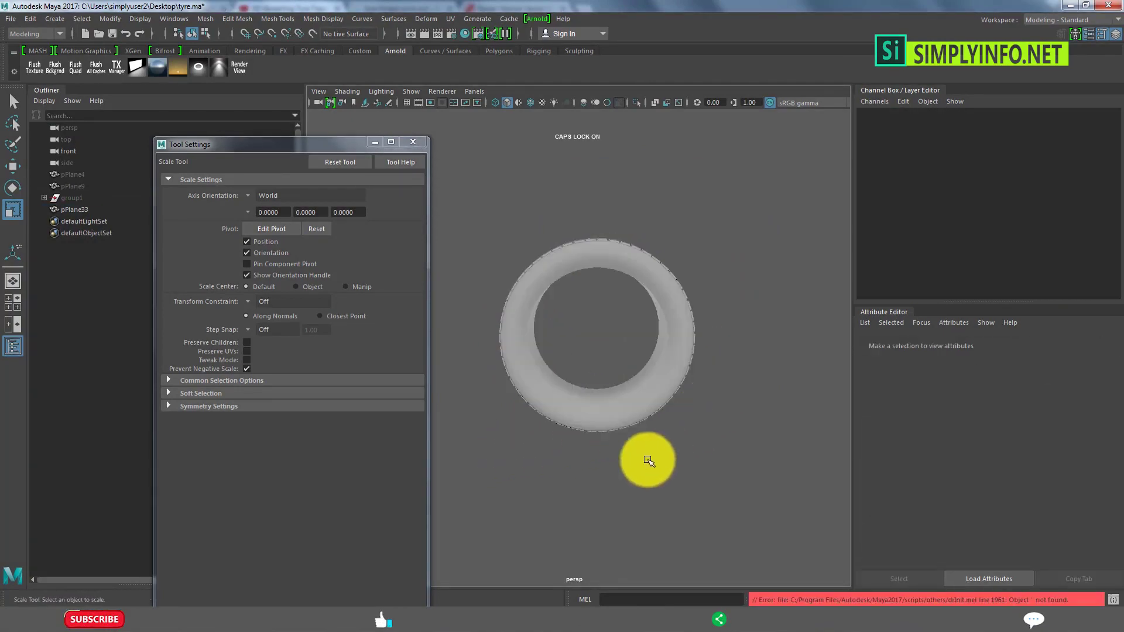
{"action": "left_click_drag", "start_coordinate": [648, 460], "coordinate": [655, 461], "text": "alt"}
{"action": "scroll", "coordinate": [653, 442], "scroll_direction": "up", "scroll_amount": 5}
{"action": "left_click", "coordinate": [653, 442]}
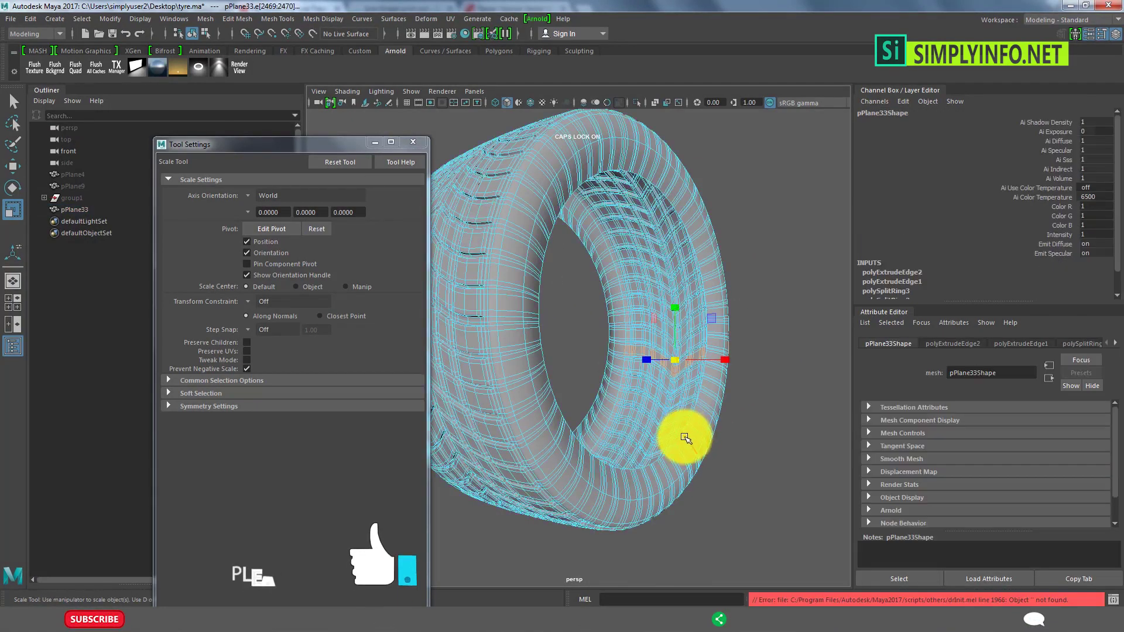
{"action": "left_click_drag", "start_coordinate": [710, 439], "coordinate": [609, 444], "text": "alt"}
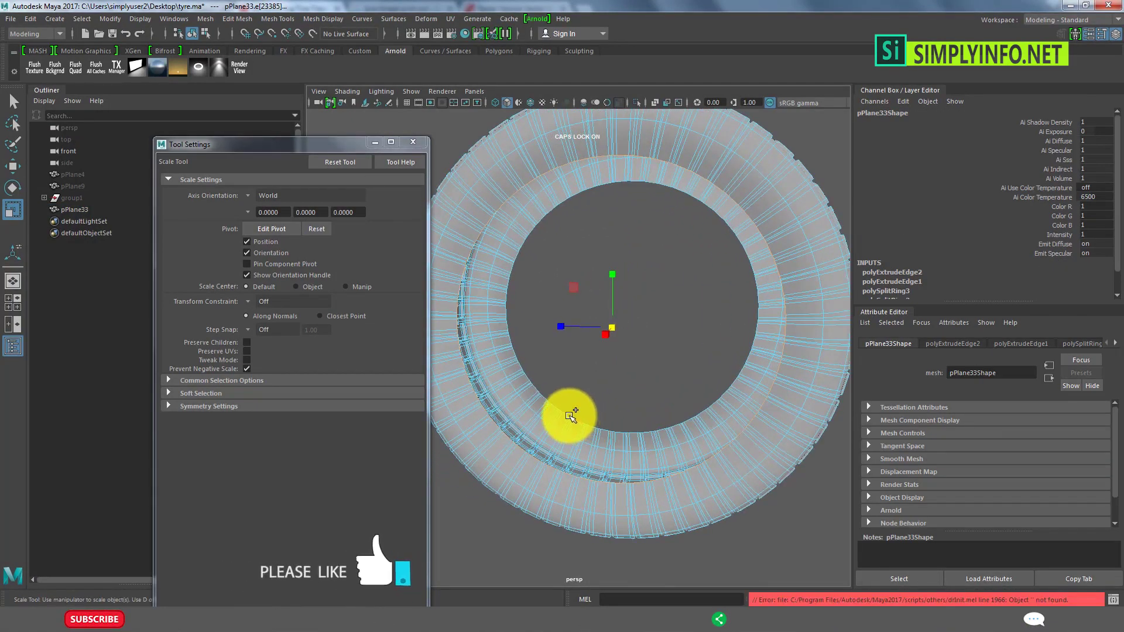
{"action": "left_click_drag", "start_coordinate": [673, 408], "coordinate": [614, 376], "text": "alt"}
Extrude the inner rim edges into a lip, switch to Scale, and turn off smooth preview.
{"action": "right_click_drag", "start_coordinate": [609, 276], "coordinate": [647, 371], "text": "shift"}
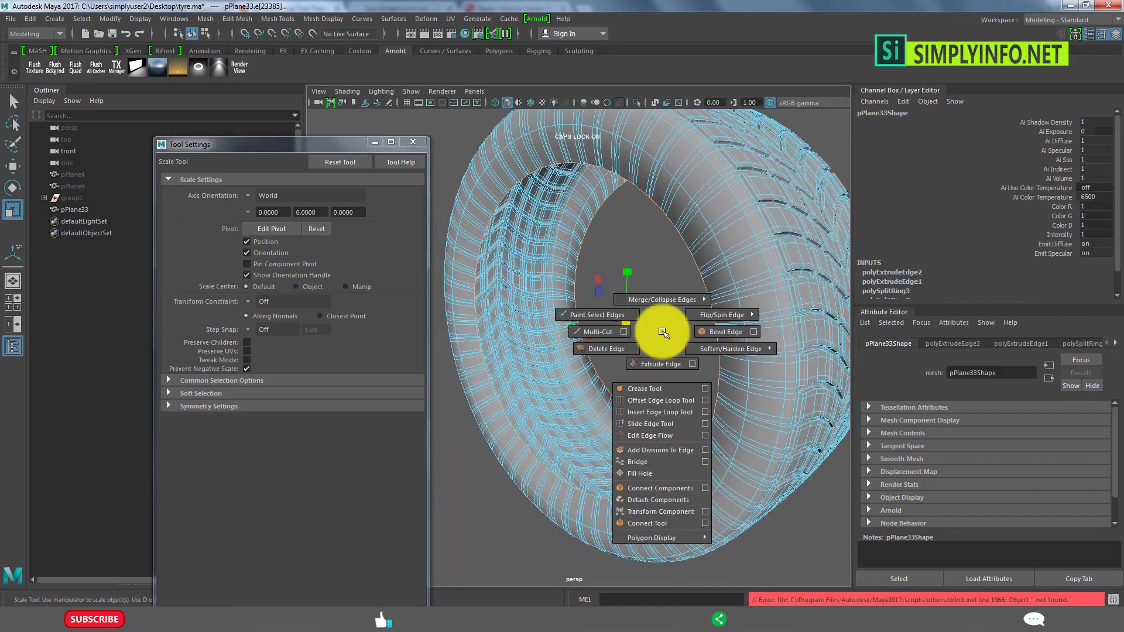
{"action": "mouse_move", "coordinate": [639, 376]}
{"action": "left_mouse_down", "text": "alt"}
{"action": "mouse_move", "coordinate": [835, 371]}
{"action": "mouse_move", "coordinate": [818, 370]}
{"action": "left_mouse_up", "text": "alt"}
{"action": "key", "text": "w"}
{"action": "key", "text": "r"}
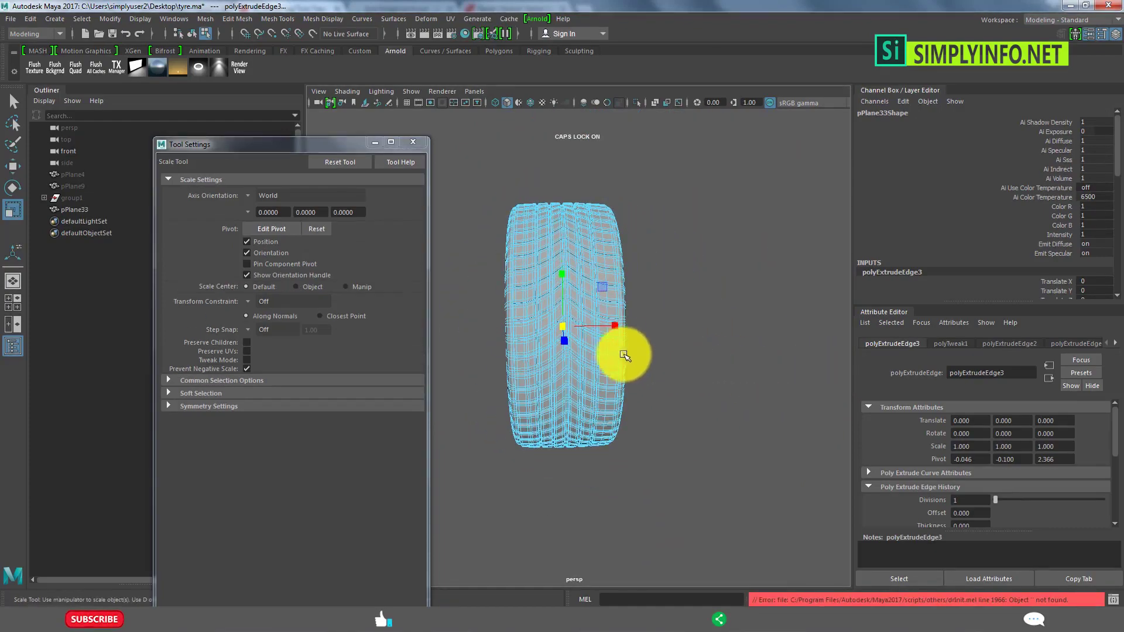
{"action": "mouse_move", "coordinate": [682, 376]}
{"action": "left_mouse_down", "text": "alt"}
{"action": "mouse_move", "coordinate": [614, 389]}
{"action": "mouse_move", "coordinate": [631, 399]}
{"action": "left_mouse_up", "text": "alt"}
{"action": "scroll", "coordinate": [632, 398], "scroll_direction": "up", "scroll_amount": 2}
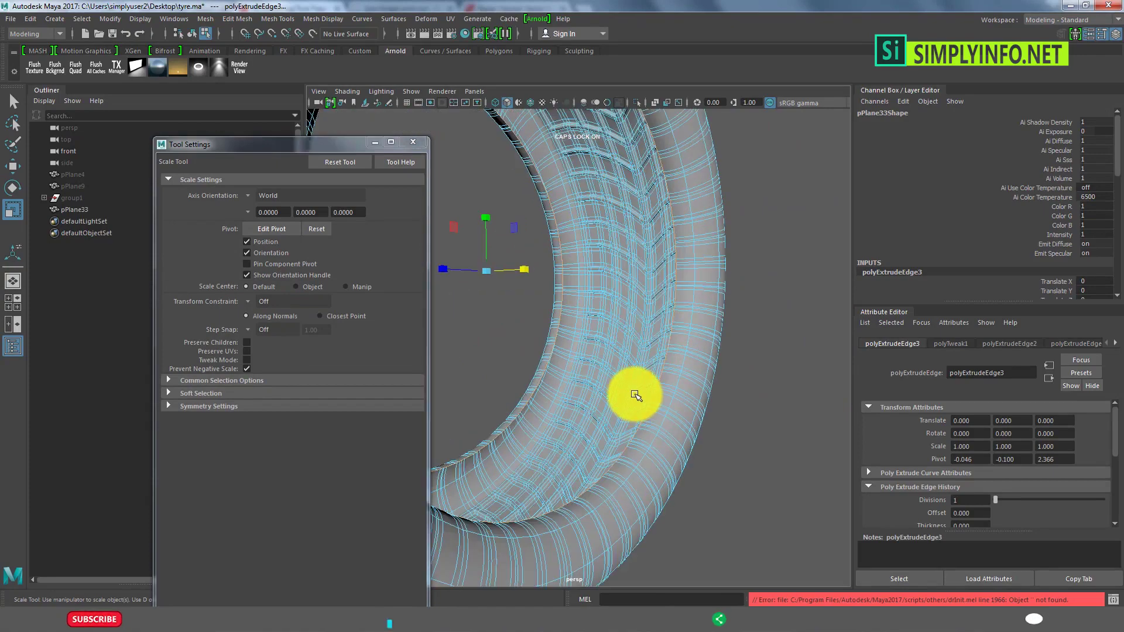
{"action": "key", "text": "1"}
{"action": "mouse_move", "coordinate": [647, 398]}
{"action": "left_mouse_down", "text": "alt"}
{"action": "mouse_move", "coordinate": [602, 402]}
{"action": "mouse_move", "coordinate": [614, 431]}
{"action": "mouse_move", "coordinate": [601, 379]}
{"action": "left_mouse_up", "text": "alt"}
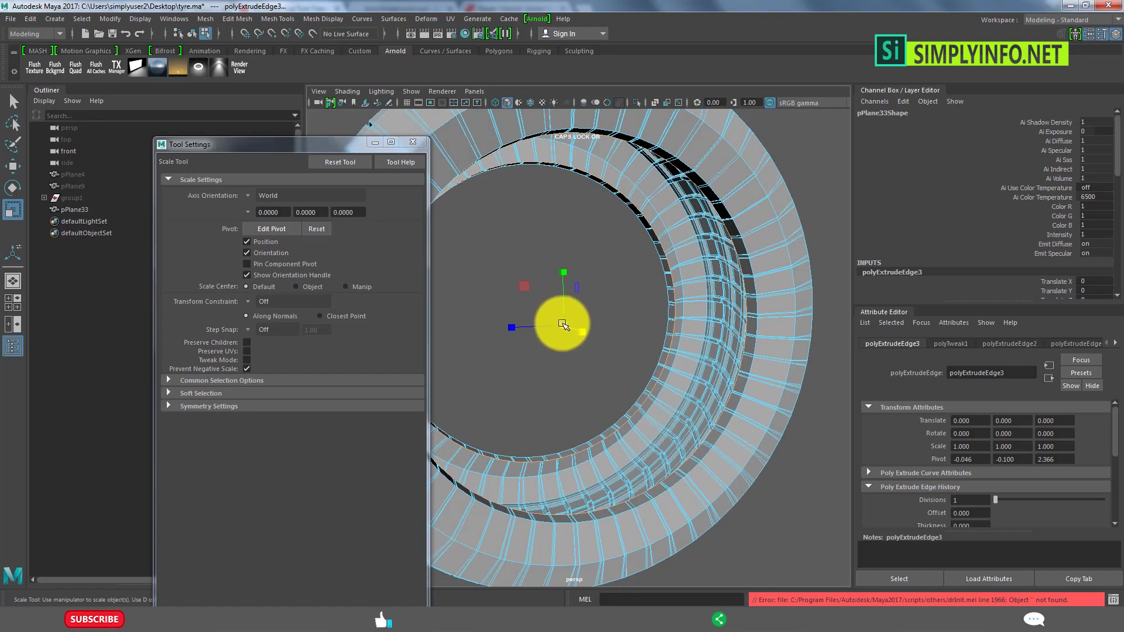
Try sliding the selected edges to close the notch, then undo the move.
{"action": "right_click_drag", "start_coordinate": [564, 314], "coordinate": [566, 408], "text": "shift"}
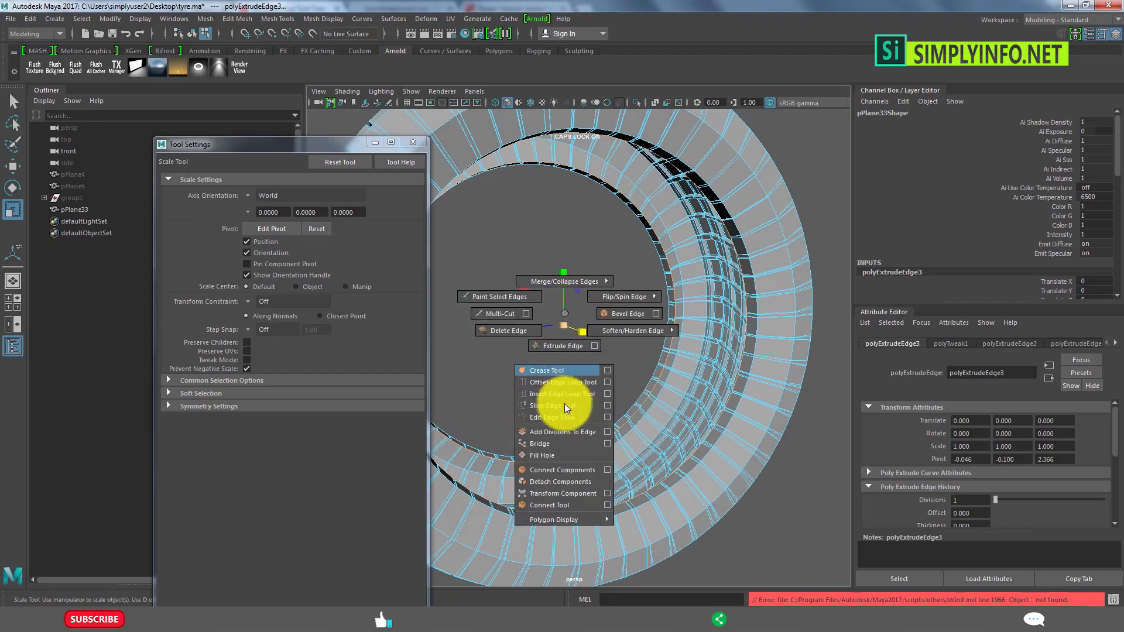
{"action": "right_click_drag", "start_coordinate": [549, 494], "coordinate": [550, 494], "text": "shift"}
{"action": "scroll", "coordinate": [597, 284], "scroll_direction": "down", "scroll_amount": 5}
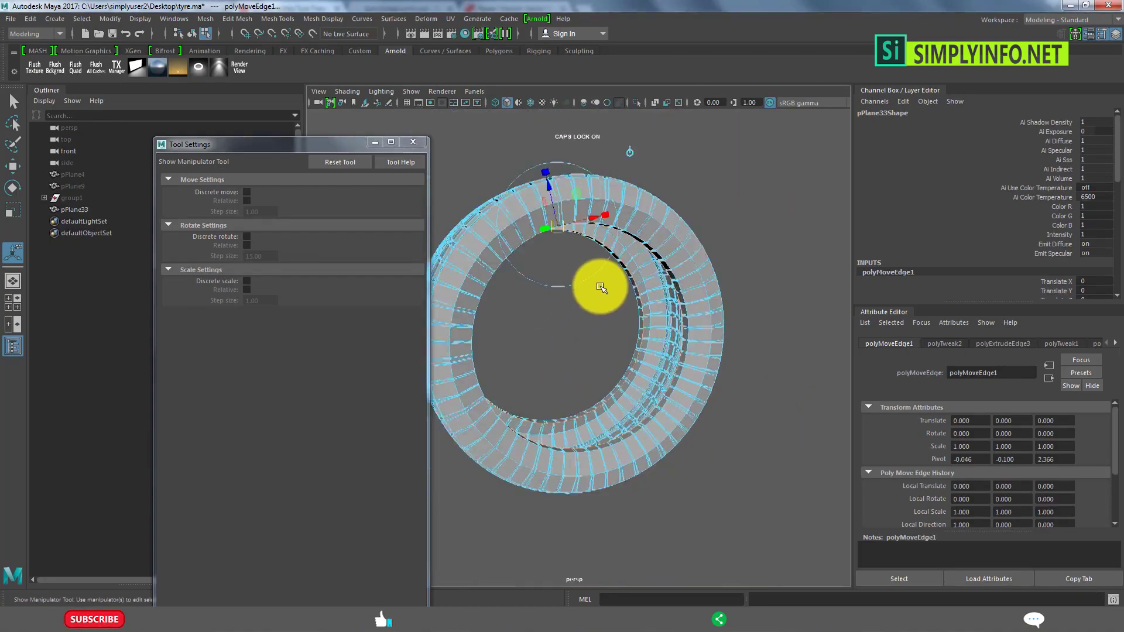
{"action": "scroll", "coordinate": [588, 283], "scroll_direction": "down", "scroll_amount": 2}
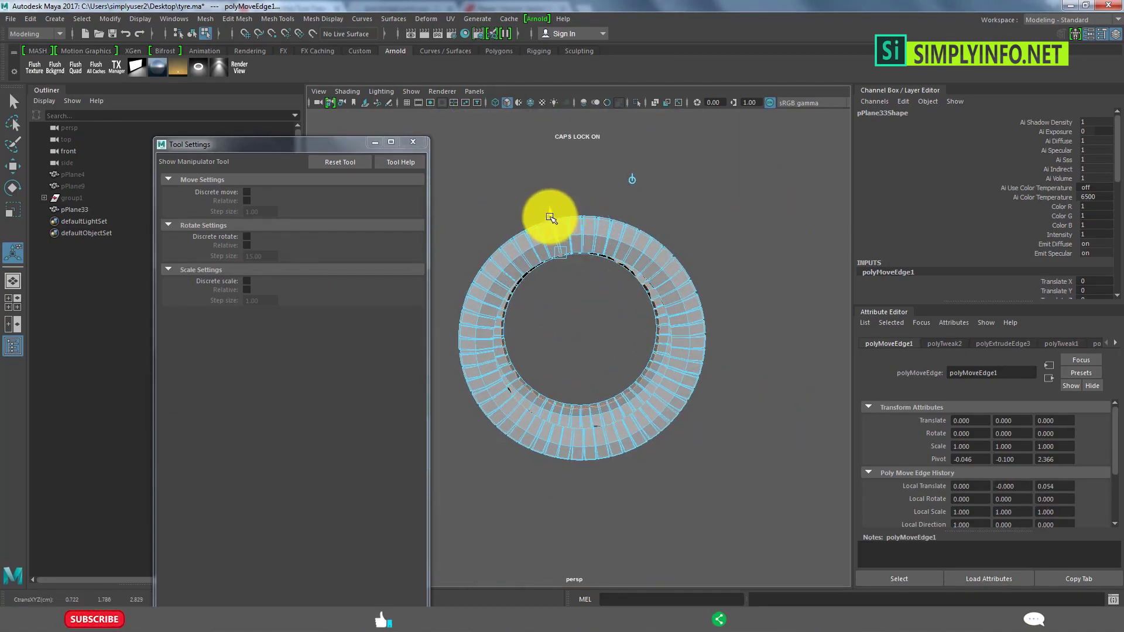
{"action": "scroll", "coordinate": [644, 450], "scroll_direction": "up", "scroll_amount": 3}
{"action": "scroll", "coordinate": [650, 450], "scroll_direction": "up", "scroll_amount": 2}
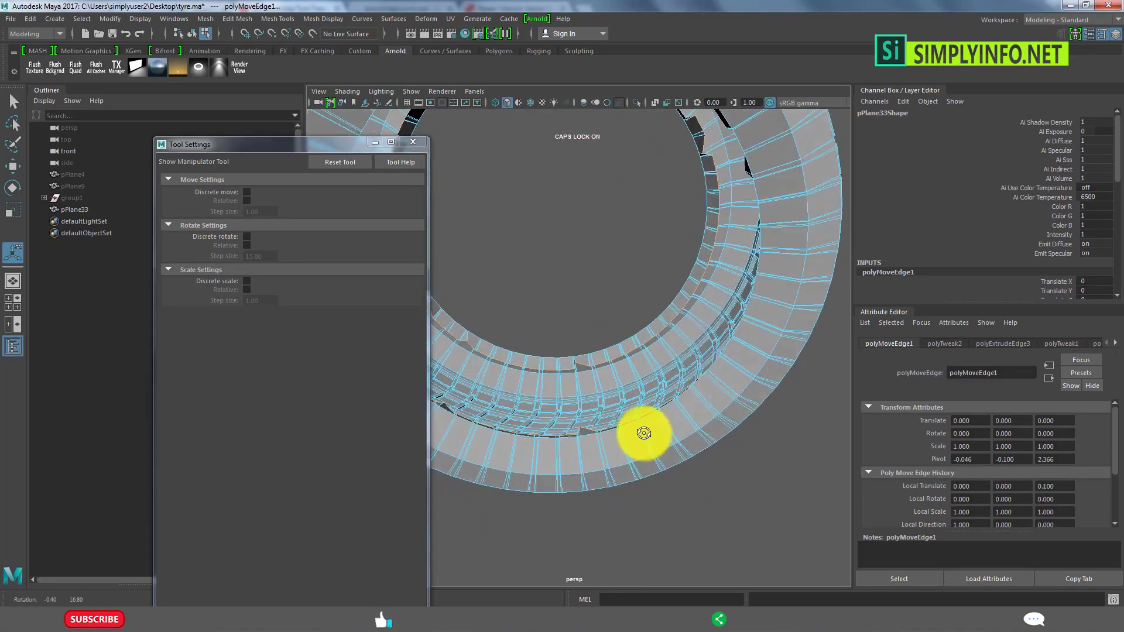
{"action": "scroll", "coordinate": [621, 416], "scroll_direction": "up", "scroll_amount": 2}
{"action": "left_click_drag", "start_coordinate": [607, 401], "coordinate": [589, 256], "text": "alt"}
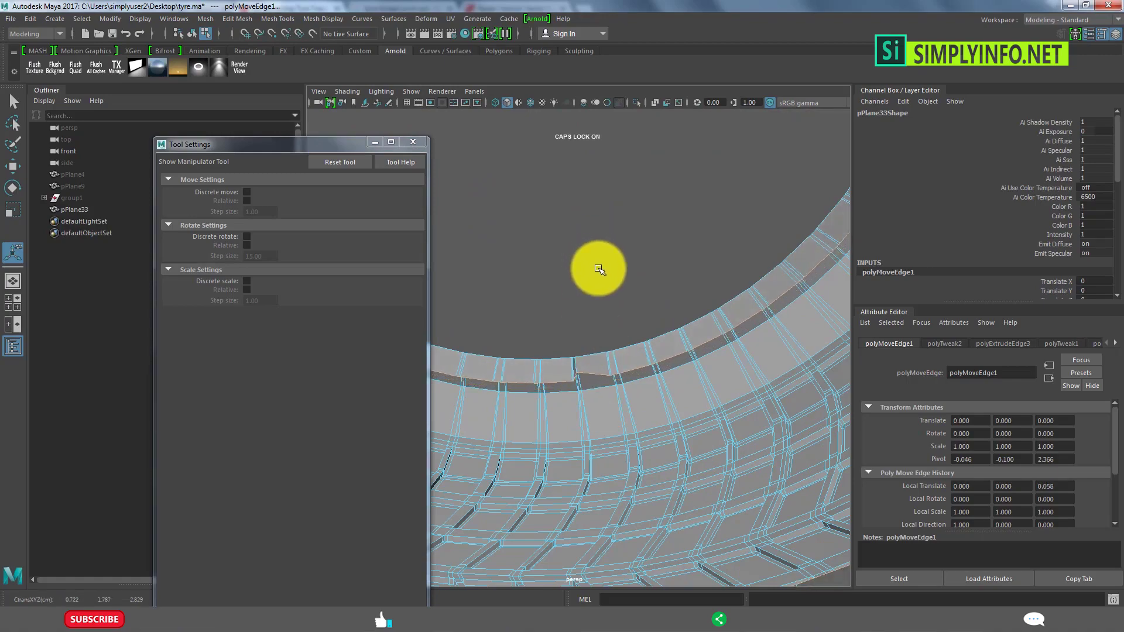
{"action": "middle_click_drag", "start_coordinate": [600, 269], "coordinate": [609, 279]}
{"action": "key", "text": "ctrl+z"}
{"action": "mouse_move", "coordinate": [614, 282]}
{"action": "left_mouse_down", "text": "alt"}
{"action": "mouse_move", "coordinate": [659, 376]}
{"action": "mouse_move", "coordinate": [657, 401]}
{"action": "mouse_move", "coordinate": [657, 381]}
{"action": "mouse_move", "coordinate": [676, 404]}
{"action": "mouse_move", "coordinate": [692, 396]}
{"action": "mouse_move", "coordinate": [642, 369]}
{"action": "left_mouse_up", "text": "alt"}
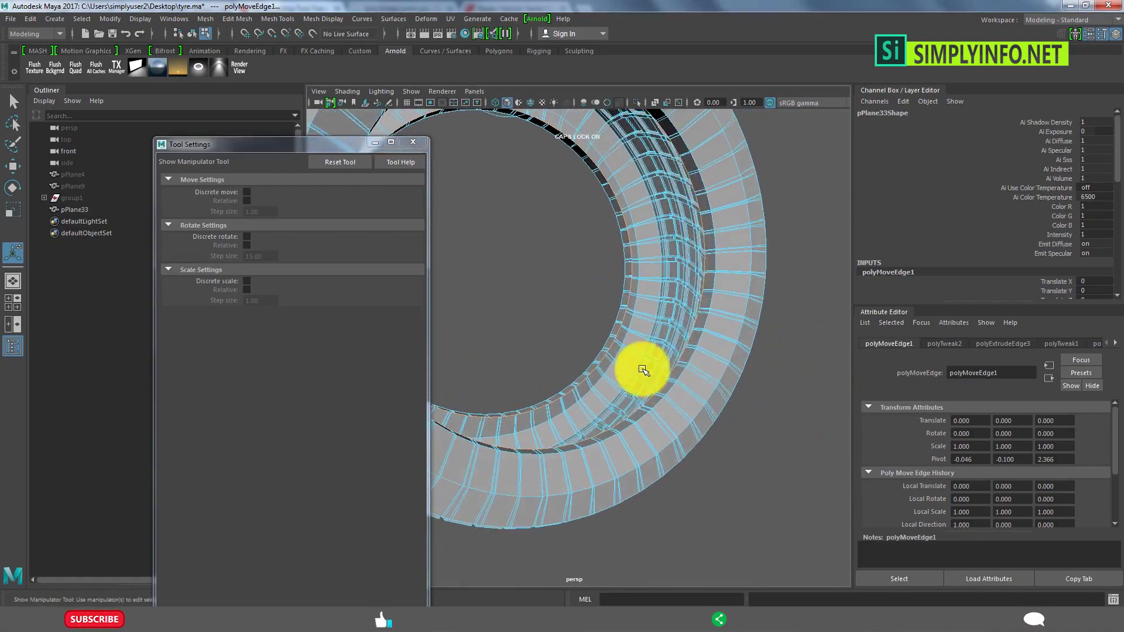
Select an edge ring and squash it inward along X with the Scale tool.
{"action": "key", "text": "w"}
{"action": "key", "text": "r"}
{"action": "left_click", "coordinate": [571, 329]}
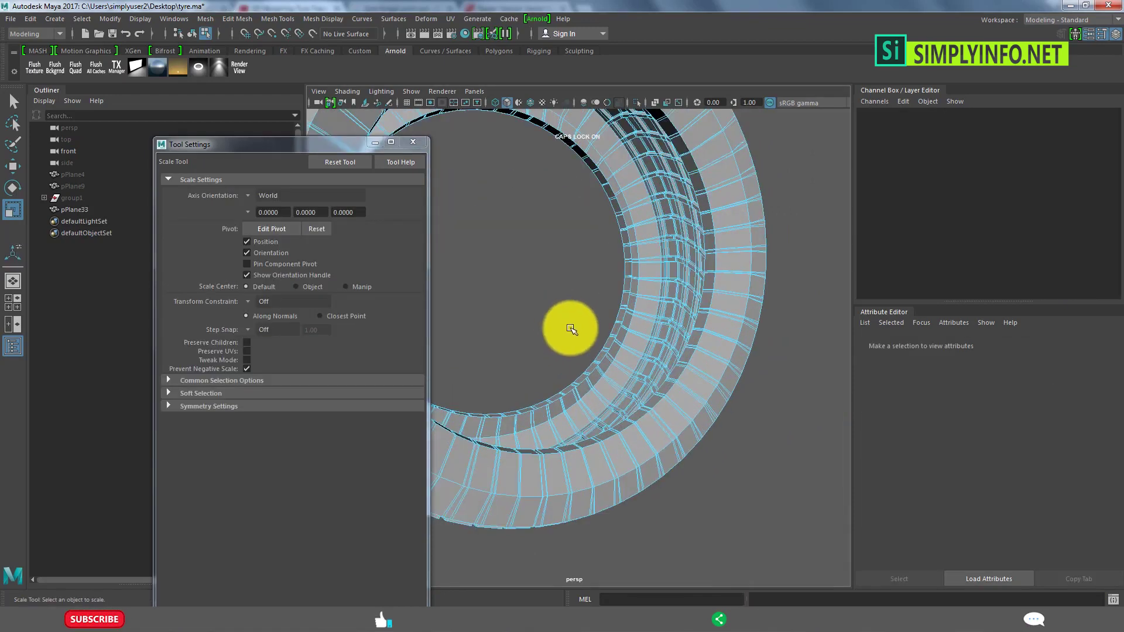
{"action": "key", "text": "ctrl+z"}
{"action": "left_click_drag", "start_coordinate": [576, 337], "coordinate": [640, 401], "text": "alt"}
{"action": "mouse_move", "coordinate": [562, 310]}
{"action": "left_mouse_down", "text": "alt"}
{"action": "mouse_move", "coordinate": [602, 347]}
{"action": "mouse_move", "coordinate": [807, 334]}
{"action": "mouse_move", "coordinate": [627, 439]}
{"action": "mouse_move", "coordinate": [749, 430]}
{"action": "left_mouse_up", "text": "alt"}
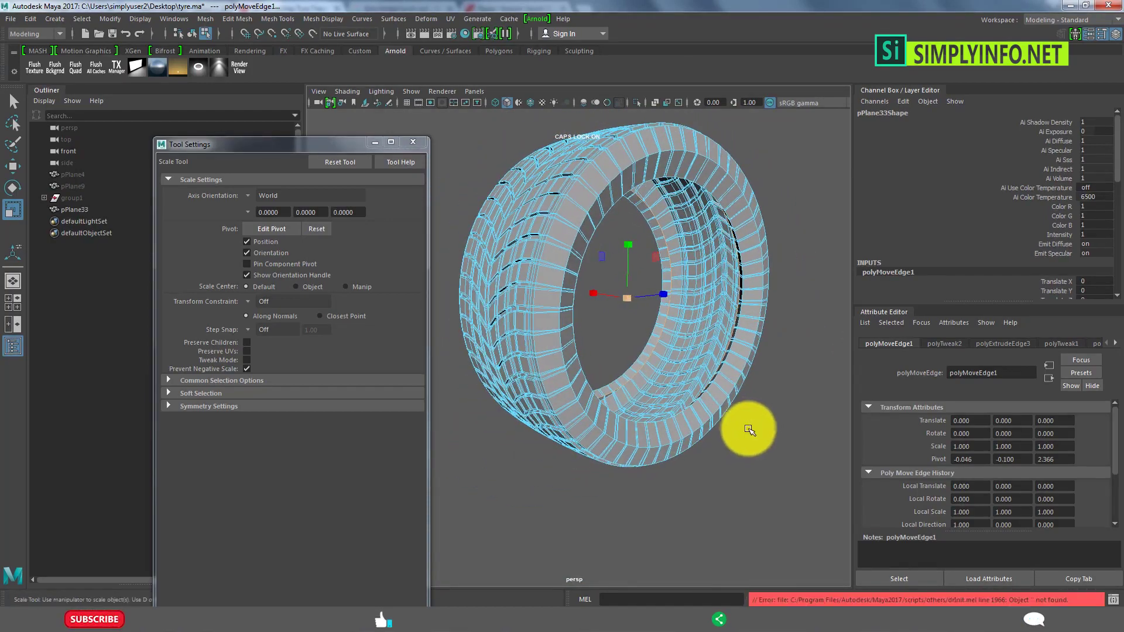
{"action": "key", "text": "t"}
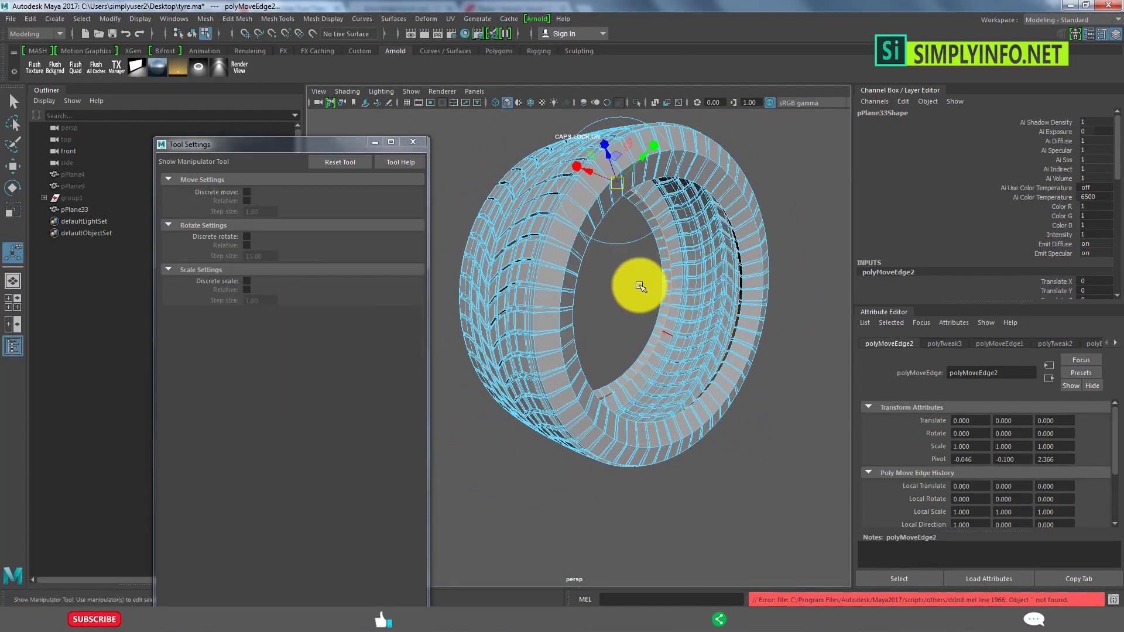
{"action": "left_click_drag", "start_coordinate": [640, 287], "coordinate": [683, 306], "text": "alt"}
{"action": "key", "text": "r"}
{"action": "right_click_drag", "start_coordinate": [682, 306], "coordinate": [640, 315], "text": "alt"}
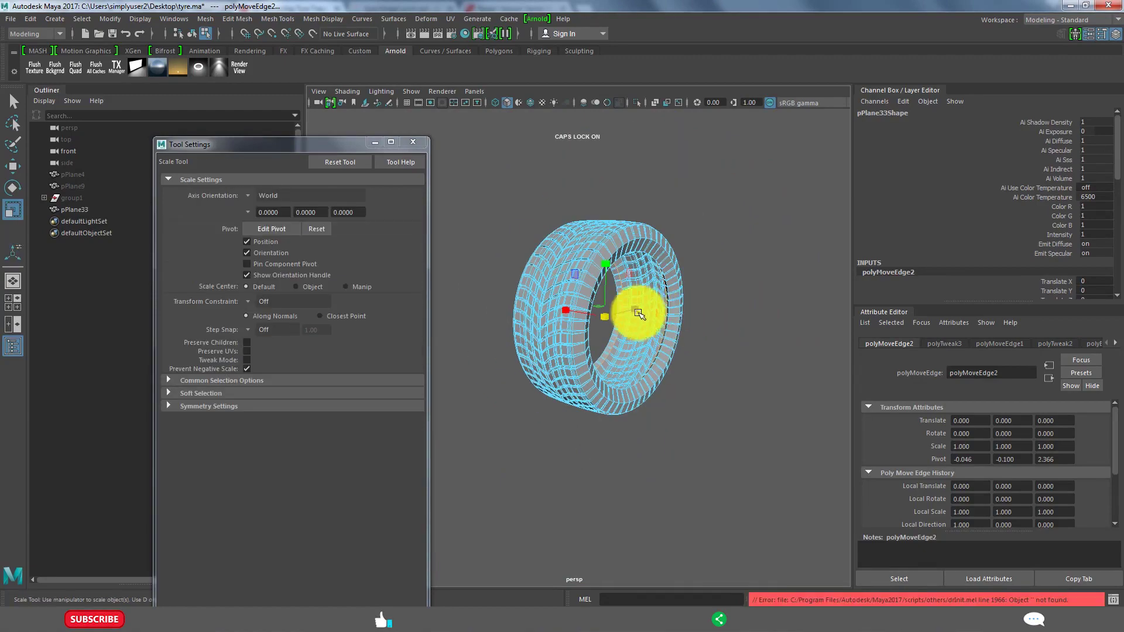
{"action": "middle_click_drag", "start_coordinate": [638, 314], "coordinate": [575, 313]}
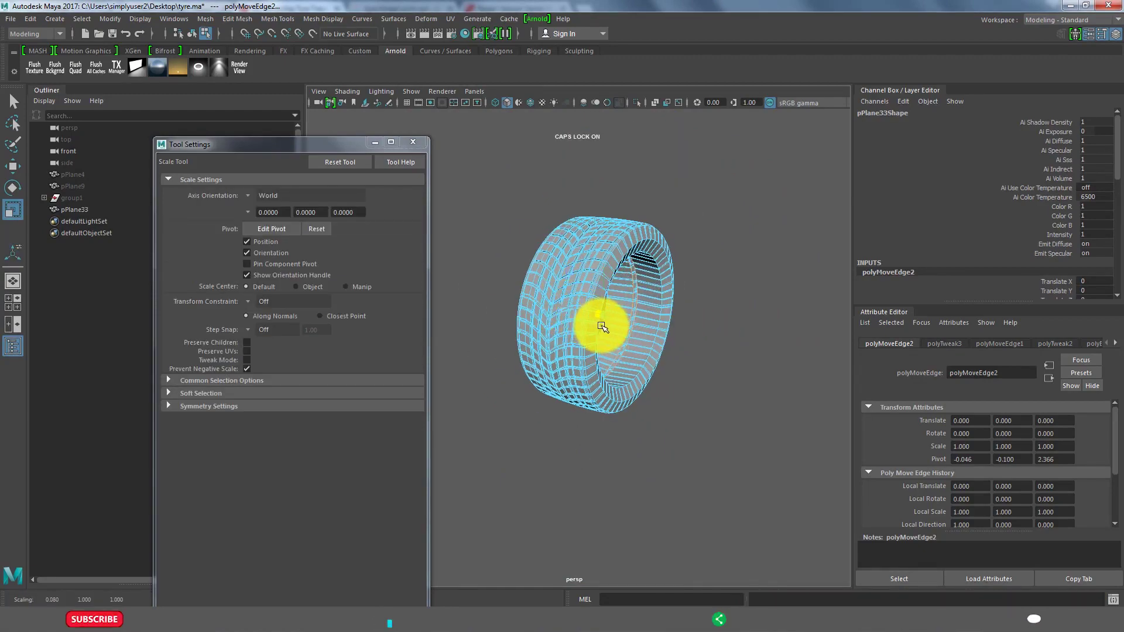
{"action": "left_click_drag", "start_coordinate": [601, 327], "coordinate": [539, 346], "text": "alt"}
{"action": "right_click_drag", "start_coordinate": [539, 346], "coordinate": [577, 394], "text": "alt"}
{"action": "mouse_move", "coordinate": [577, 394]}
{"action": "left_mouse_down", "text": "alt"}
{"action": "mouse_move", "coordinate": [531, 394]}
{"action": "mouse_move", "coordinate": [562, 409]}
{"action": "mouse_move", "coordinate": [527, 401]}
{"action": "mouse_move", "coordinate": [581, 394]}
{"action": "mouse_move", "coordinate": [552, 392]}
{"action": "mouse_move", "coordinate": [554, 402]}
{"action": "mouse_move", "coordinate": [519, 419]}
{"action": "mouse_move", "coordinate": [555, 411]}
{"action": "left_mouse_up", "text": "alt"}
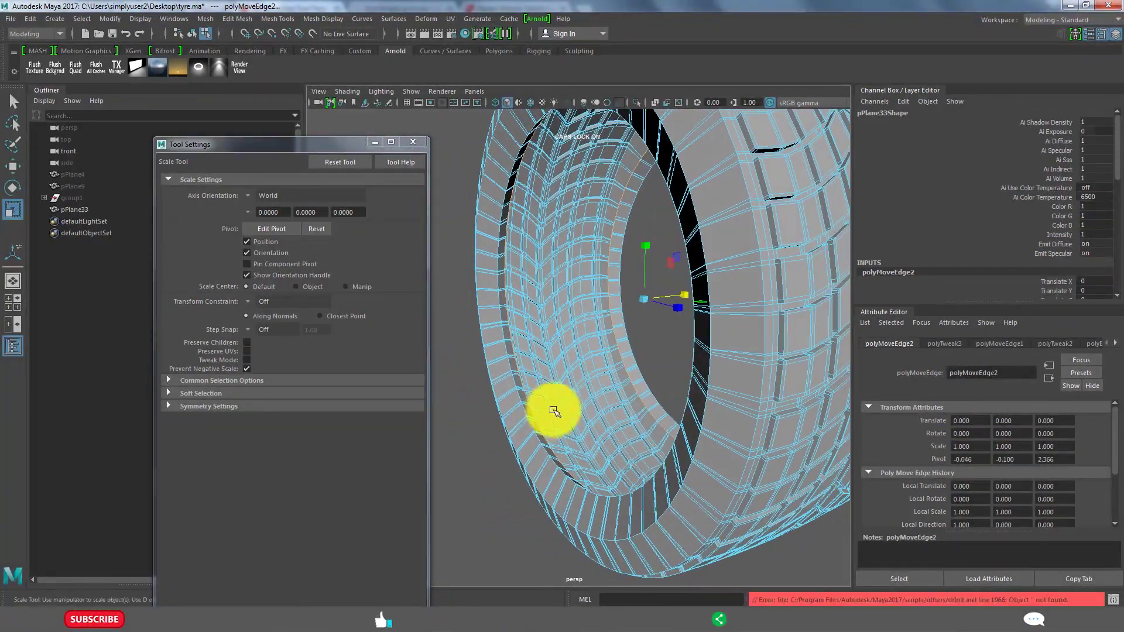
Even out the edge rings with Edit Edge Flow and return to Object Mode.
{"action": "key", "text": "t"}
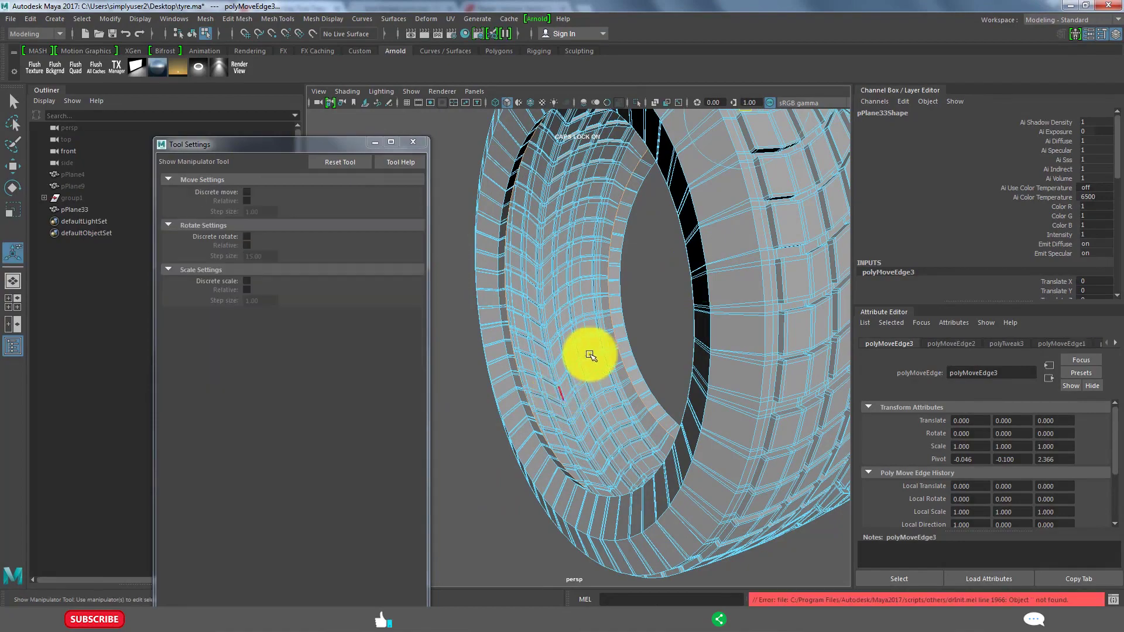
{"action": "mouse_move", "coordinate": [584, 353]}
{"action": "left_mouse_down", "text": "alt"}
{"action": "mouse_move", "coordinate": [658, 338]}
{"action": "mouse_move", "coordinate": [617, 389]}
{"action": "left_mouse_up", "text": "alt"}
{"action": "key", "text": "r"}
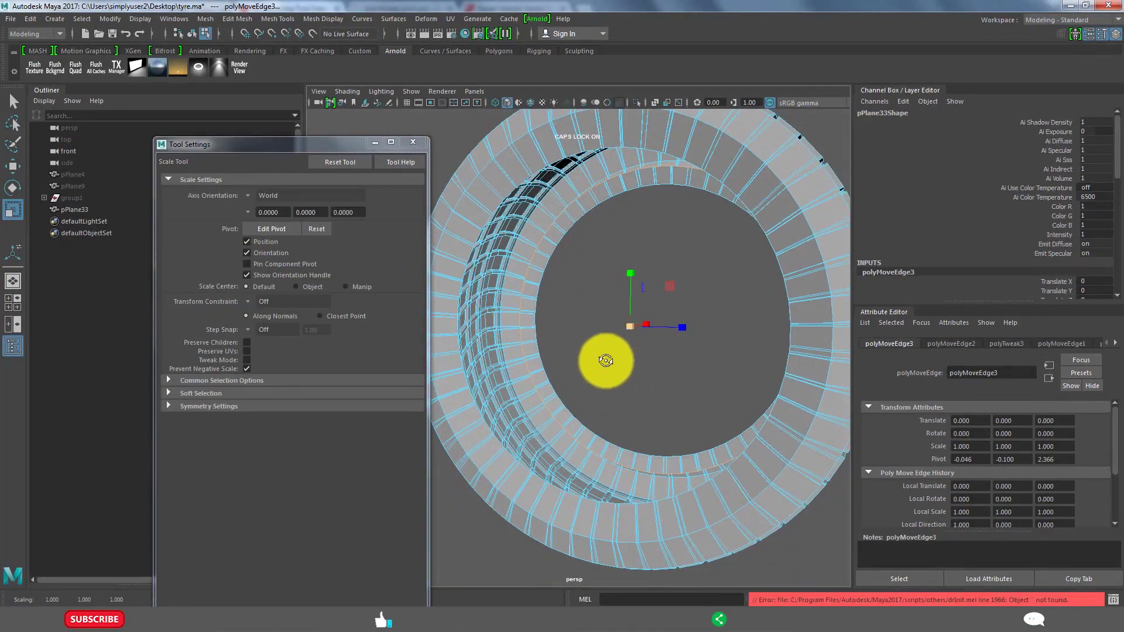
{"action": "mouse_move", "coordinate": [602, 359]}
{"action": "left_mouse_down", "text": "alt"}
{"action": "mouse_move", "coordinate": [501, 359]}
{"action": "mouse_move", "coordinate": [476, 419]}
{"action": "mouse_move", "coordinate": [528, 348]}
{"action": "mouse_move", "coordinate": [526, 326]}
{"action": "left_mouse_up", "text": "alt"}
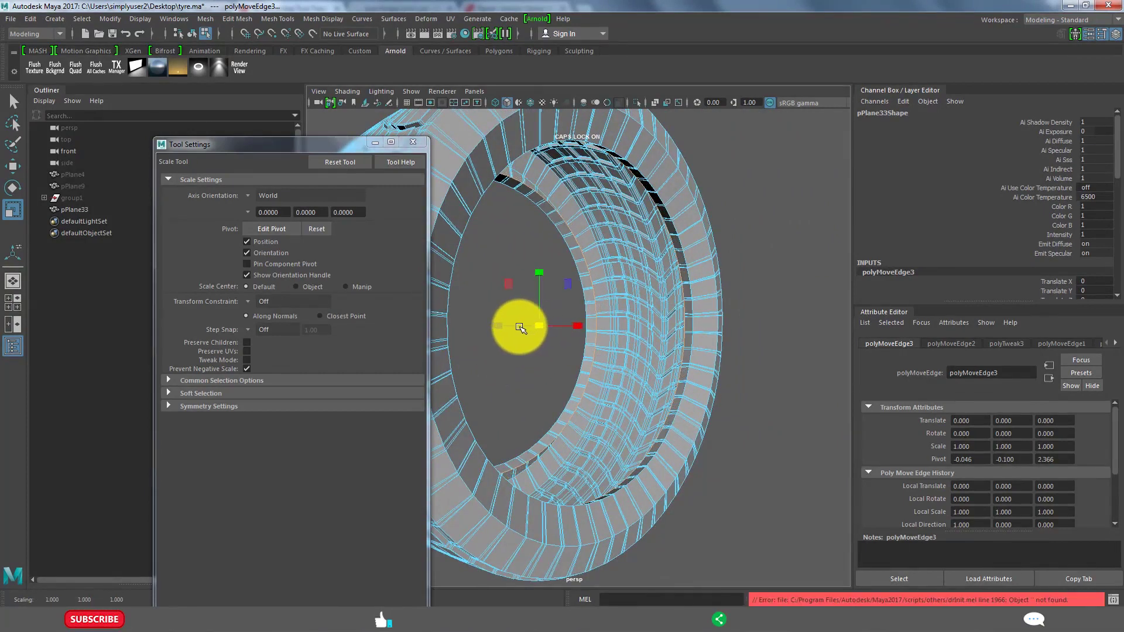
{"action": "key", "text": "t"}
{"action": "key", "text": "w"}
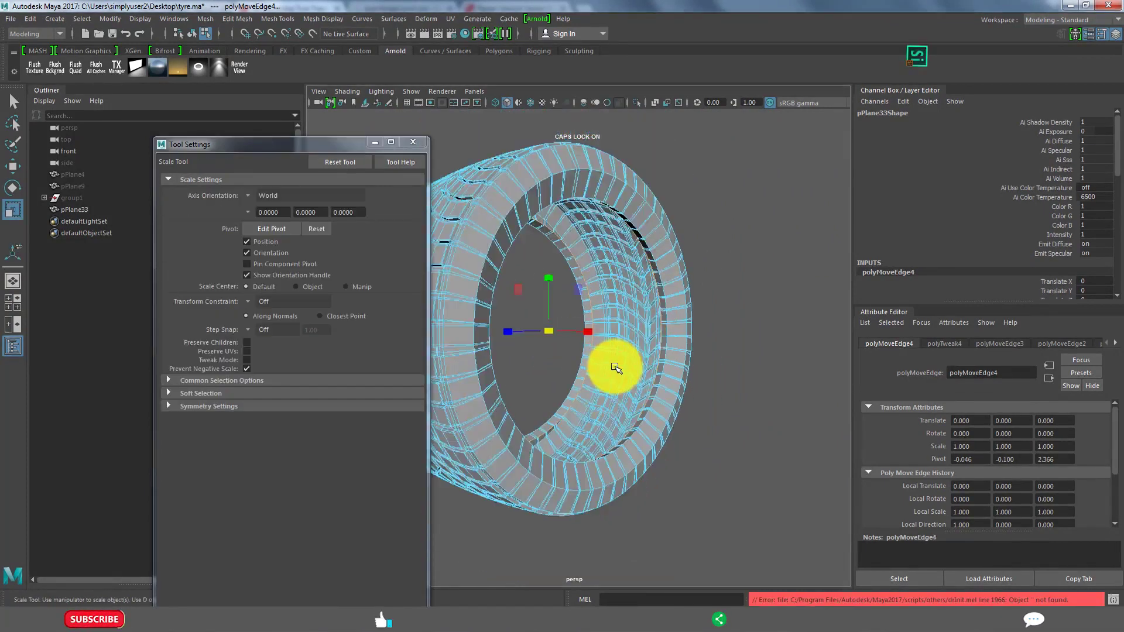
{"action": "mouse_move", "coordinate": [609, 363]}
{"action": "left_mouse_down", "text": "alt"}
{"action": "mouse_move", "coordinate": [622, 366]}
{"action": "mouse_move", "coordinate": [590, 344]}
{"action": "left_mouse_up", "text": "alt"}
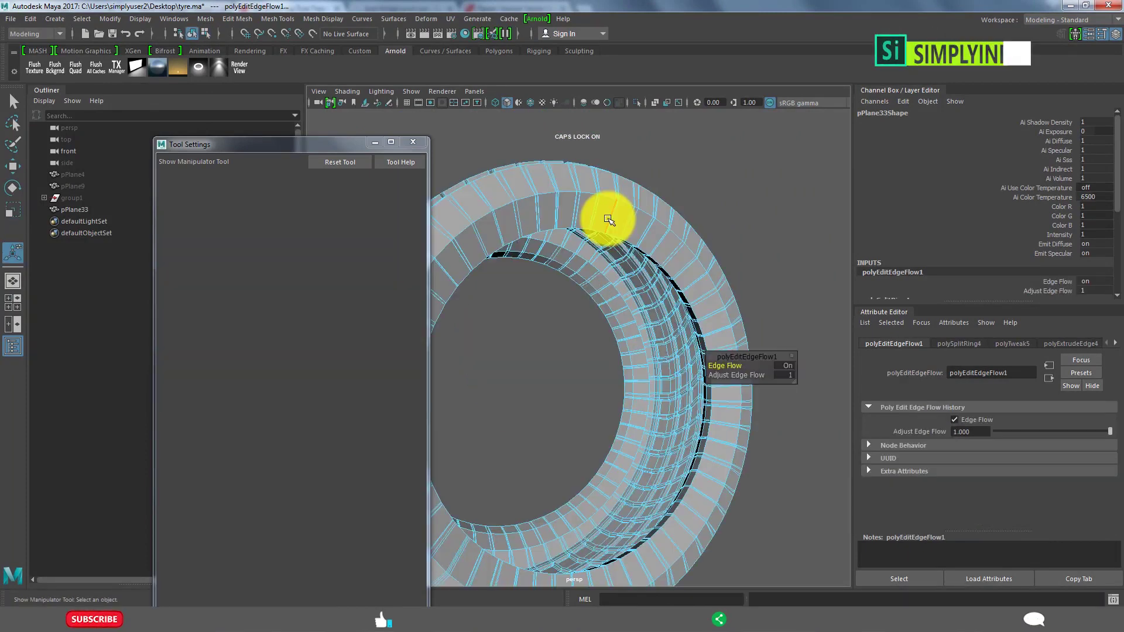
{"action": "left_click", "coordinate": [609, 218]}
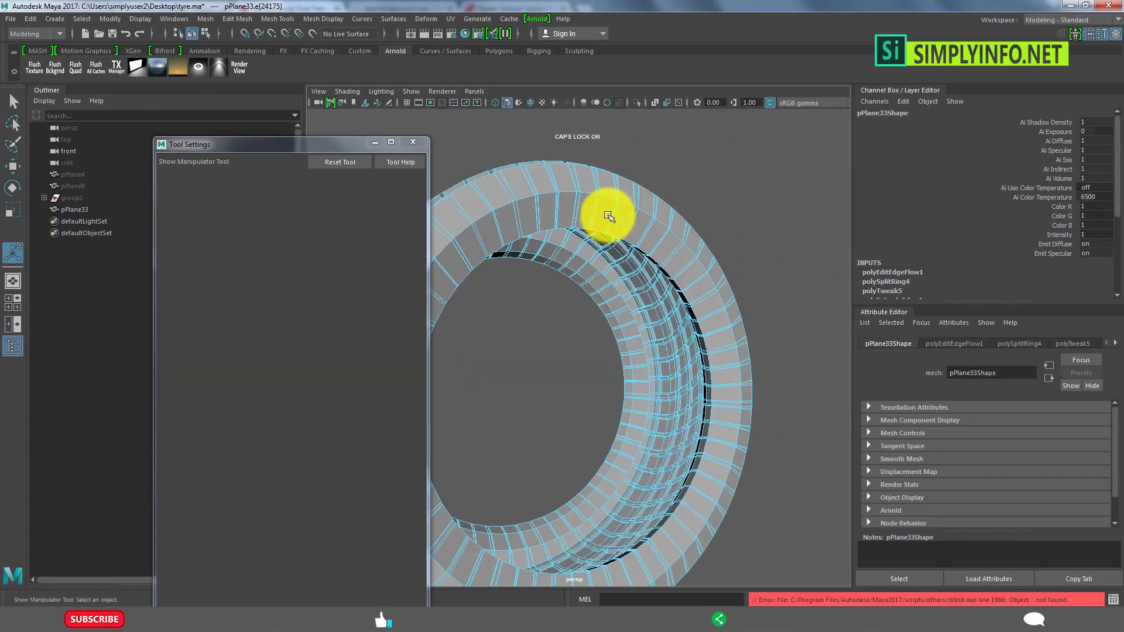
{"action": "mouse_move", "coordinate": [637, 209]}
{"action": "right_mouse_down", "text": "shift"}
{"action": "mouse_move", "coordinate": [561, 232]}
{"action": "mouse_move", "coordinate": [634, 296]}
{"action": "mouse_move", "coordinate": [617, 321]}
{"action": "right_mouse_up", "text": "shift"}
Orbit the tyre so its tread faces the camera; open and dismiss the new-material list.
{"action": "right_click_drag", "start_coordinate": [686, 217], "coordinate": [688, 219]}
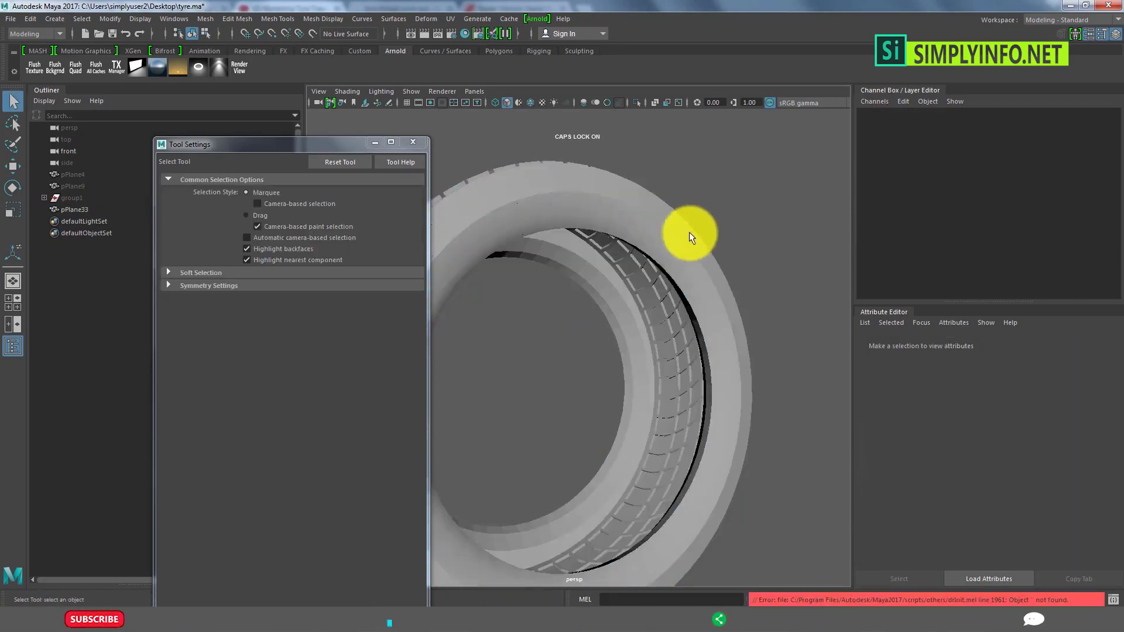
{"action": "mouse_move", "coordinate": [690, 232]}
{"action": "left_mouse_down", "text": "alt"}
{"action": "mouse_move", "coordinate": [561, 333]}
{"action": "mouse_move", "coordinate": [616, 348]}
{"action": "left_mouse_up", "text": "alt"}
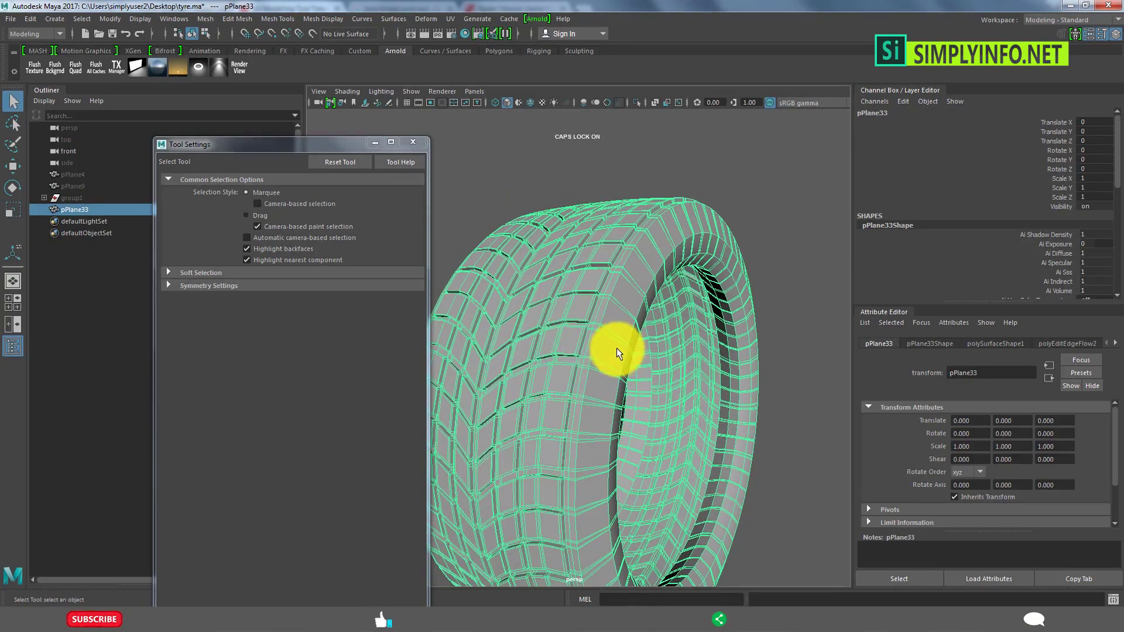
{"action": "left_click", "coordinate": [732, 193]}
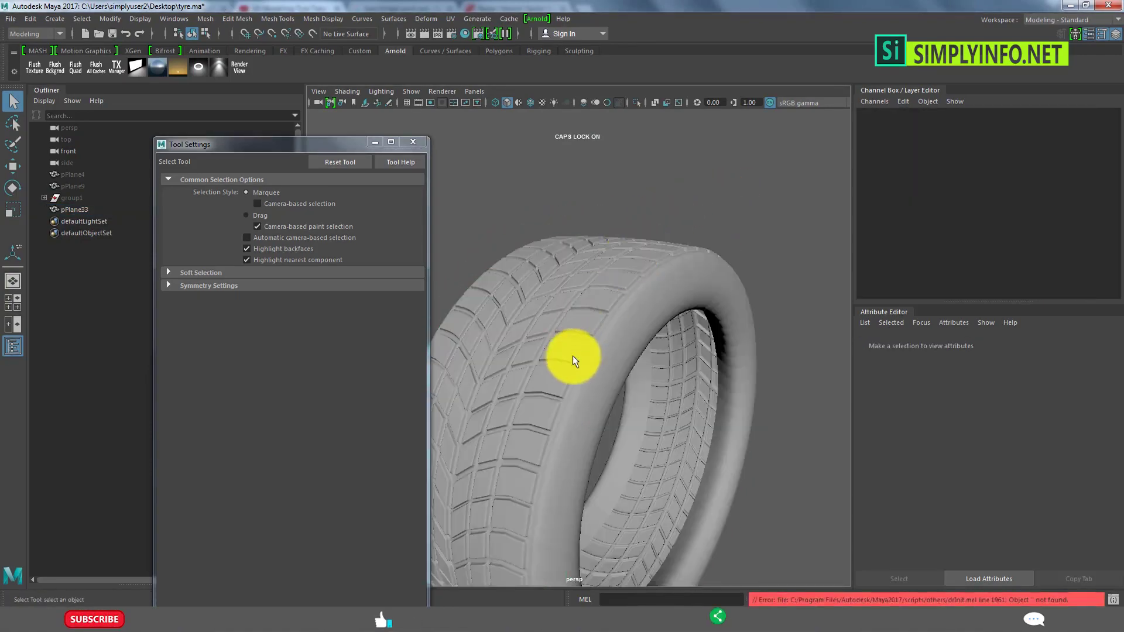
{"action": "scroll", "coordinate": [580, 351], "scroll_direction": "up", "scroll_amount": 5}
{"action": "mouse_move", "coordinate": [596, 344]}
{"action": "left_mouse_down", "text": "alt"}
{"action": "mouse_move", "coordinate": [603, 359]}
{"action": "mouse_move", "coordinate": [757, 394]}
{"action": "mouse_move", "coordinate": [684, 314]}
{"action": "mouse_move", "coordinate": [685, 391]}
{"action": "mouse_move", "coordinate": [735, 401]}
{"action": "mouse_move", "coordinate": [785, 389]}
{"action": "mouse_move", "coordinate": [712, 392]}
{"action": "mouse_move", "coordinate": [705, 366]}
{"action": "mouse_move", "coordinate": [640, 353]}
{"action": "mouse_move", "coordinate": [727, 371]}
{"action": "mouse_move", "coordinate": [642, 410]}
{"action": "mouse_move", "coordinate": [742, 371]}
{"action": "mouse_move", "coordinate": [678, 451]}
{"action": "mouse_move", "coordinate": [597, 461]}
{"action": "mouse_move", "coordinate": [630, 329]}
{"action": "mouse_move", "coordinate": [539, 356]}
{"action": "mouse_move", "coordinate": [509, 419]}
{"action": "mouse_move", "coordinate": [480, 412]}
{"action": "mouse_move", "coordinate": [647, 411]}
{"action": "mouse_move", "coordinate": [597, 393]}
{"action": "mouse_move", "coordinate": [599, 359]}
{"action": "left_mouse_up", "text": "alt"}
{"action": "left_click", "coordinate": [599, 359]}
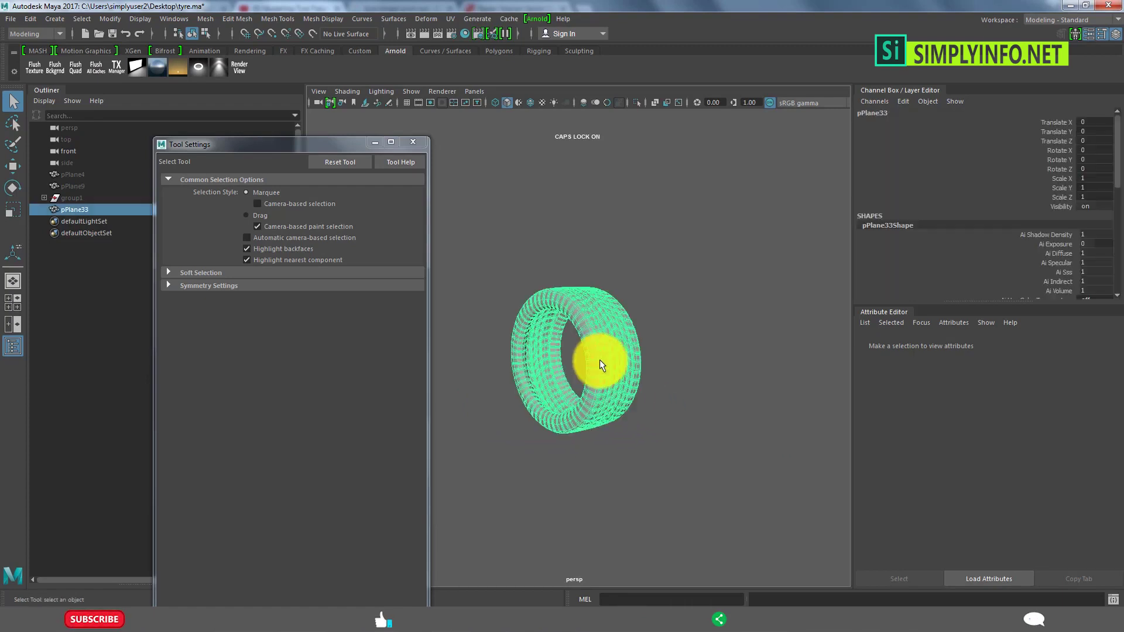
{"action": "right_click_drag", "start_coordinate": [588, 314], "coordinate": [618, 396]}
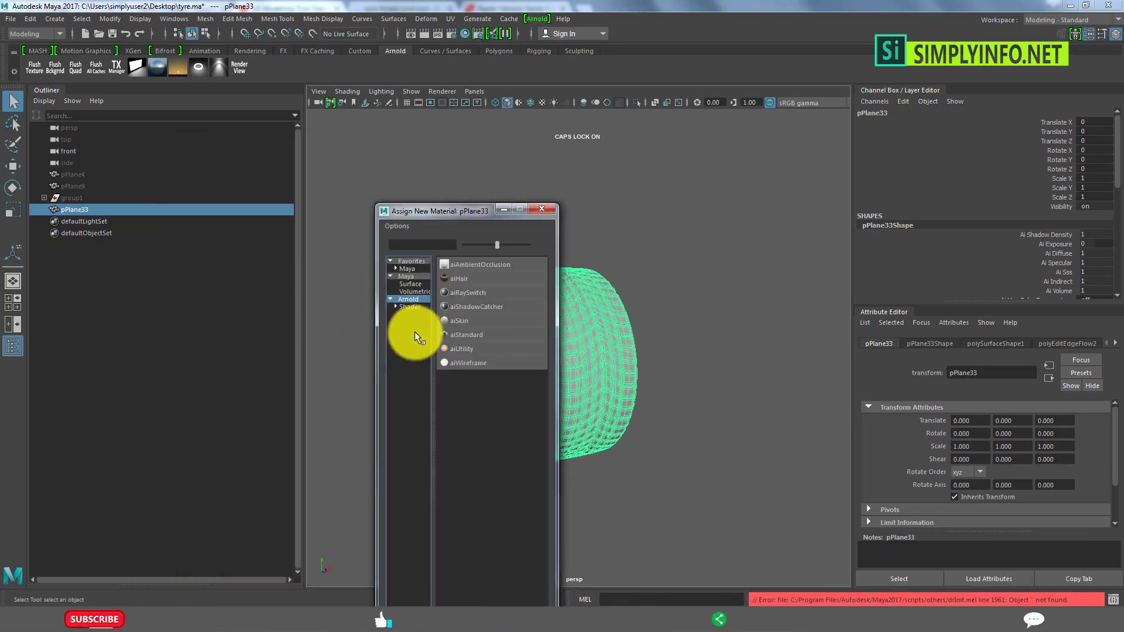
{"action": "left_click", "coordinate": [578, 213]}
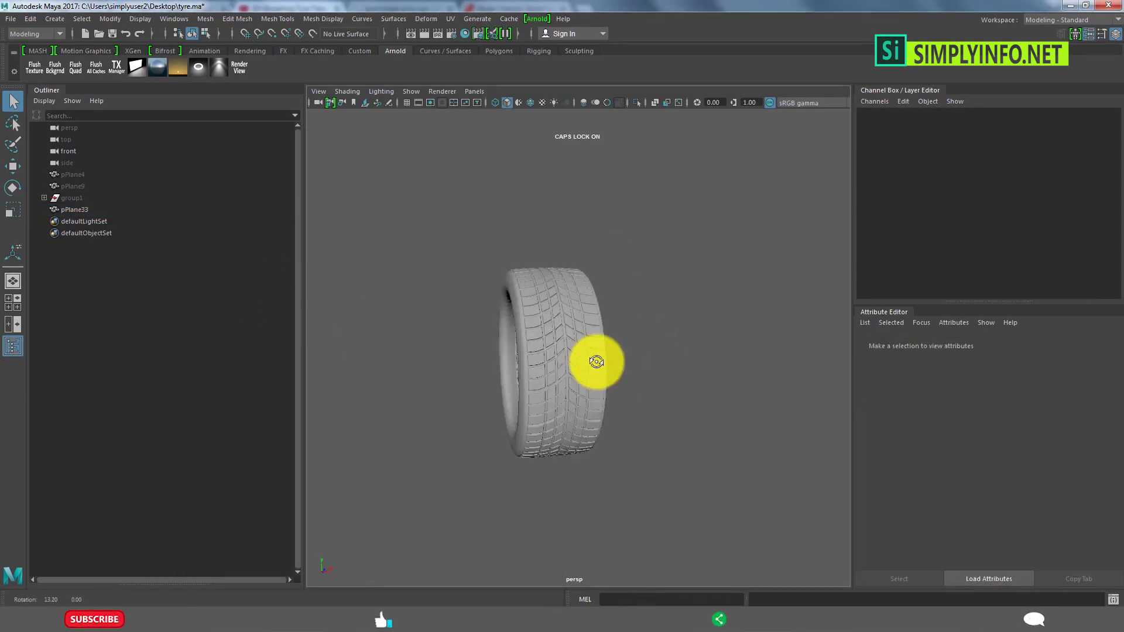
Turn off Wireframe on Shaded and inspect the smoothed tread from several angles.
{"action": "left_click", "coordinate": [529, 103]}
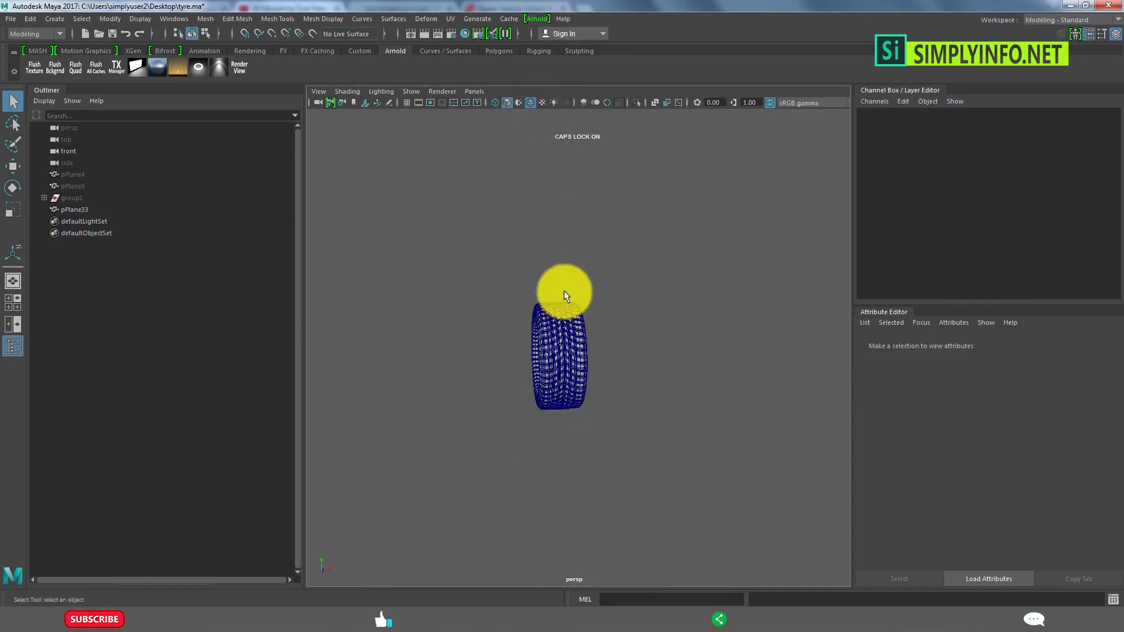
{"action": "mouse_move", "coordinate": [563, 290]}
{"action": "left_mouse_down", "text": "alt"}
{"action": "mouse_move", "coordinate": [490, 291]}
{"action": "mouse_move", "coordinate": [511, 312]}
{"action": "left_mouse_up", "text": "alt"}
{"action": "left_click", "coordinate": [507, 103]}
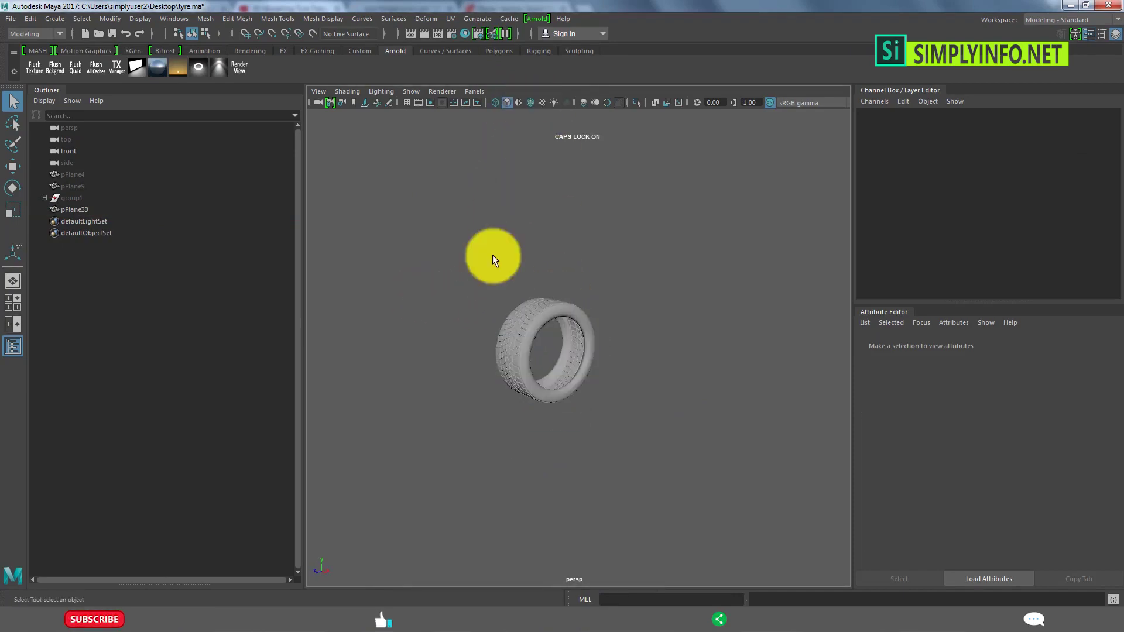
{"action": "left_click_drag", "start_coordinate": [494, 254], "coordinate": [672, 361], "text": "alt"}
{"action": "scroll", "coordinate": [539, 405], "scroll_direction": "up", "scroll_amount": 5}
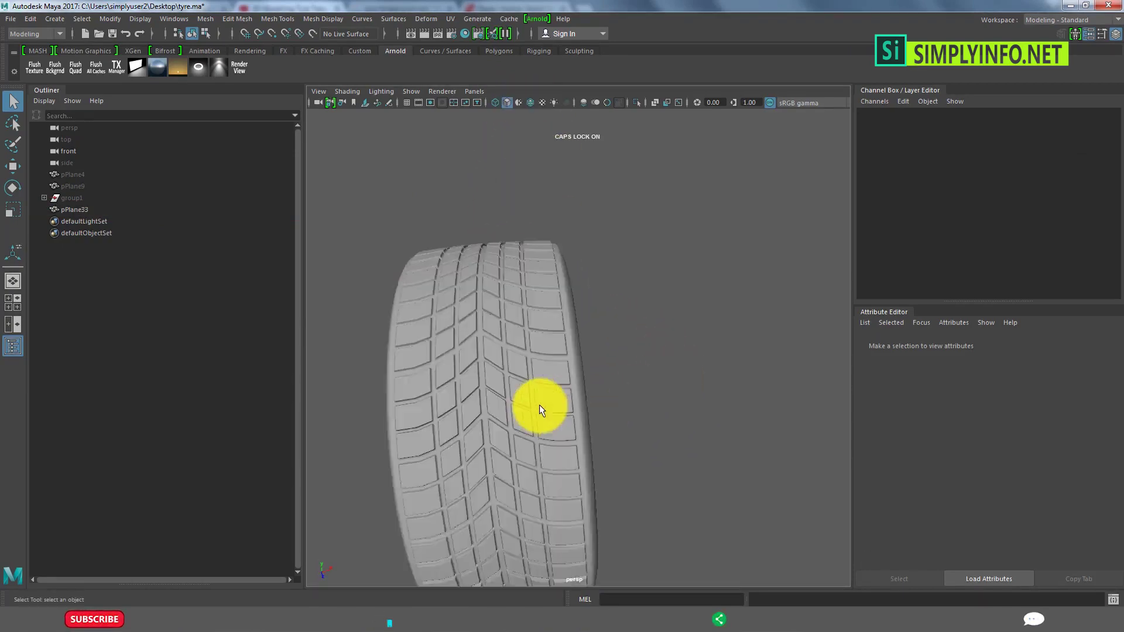
{"action": "middle_click_drag", "start_coordinate": [535, 403], "coordinate": [564, 351], "text": "alt"}
{"action": "mouse_move", "coordinate": [578, 338]}
{"action": "left_mouse_down", "text": "alt"}
{"action": "mouse_move", "coordinate": [547, 334]}
{"action": "mouse_move", "coordinate": [572, 301]}
{"action": "mouse_move", "coordinate": [503, 392]}
{"action": "mouse_move", "coordinate": [519, 344]}
{"action": "mouse_move", "coordinate": [502, 364]}
{"action": "left_mouse_up", "text": "alt"}
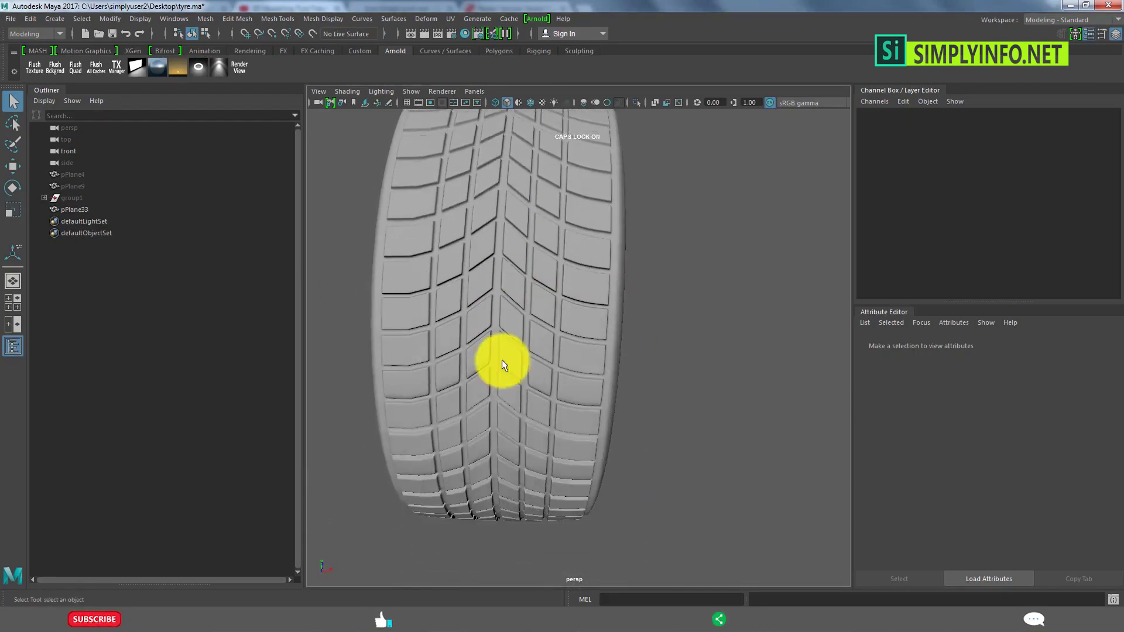
Select the tyre pPlane33 and bring up its Assign New Material list.
{"action": "scroll", "coordinate": [510, 333], "scroll_direction": "down", "scroll_amount": 3}
{"action": "scroll", "coordinate": [531, 380], "scroll_direction": "down", "scroll_amount": 2}
{"action": "scroll", "coordinate": [531, 379], "scroll_direction": "down", "scroll_amount": 2}
{"action": "mouse_move", "coordinate": [416, 310]}
{"action": "left_mouse_down", "text": "alt"}
{"action": "mouse_move", "coordinate": [409, 226]}
{"action": "mouse_move", "coordinate": [510, 369]}
{"action": "mouse_move", "coordinate": [483, 297]}
{"action": "mouse_move", "coordinate": [439, 314]}
{"action": "mouse_move", "coordinate": [534, 351]}
{"action": "left_mouse_up", "text": "alt"}
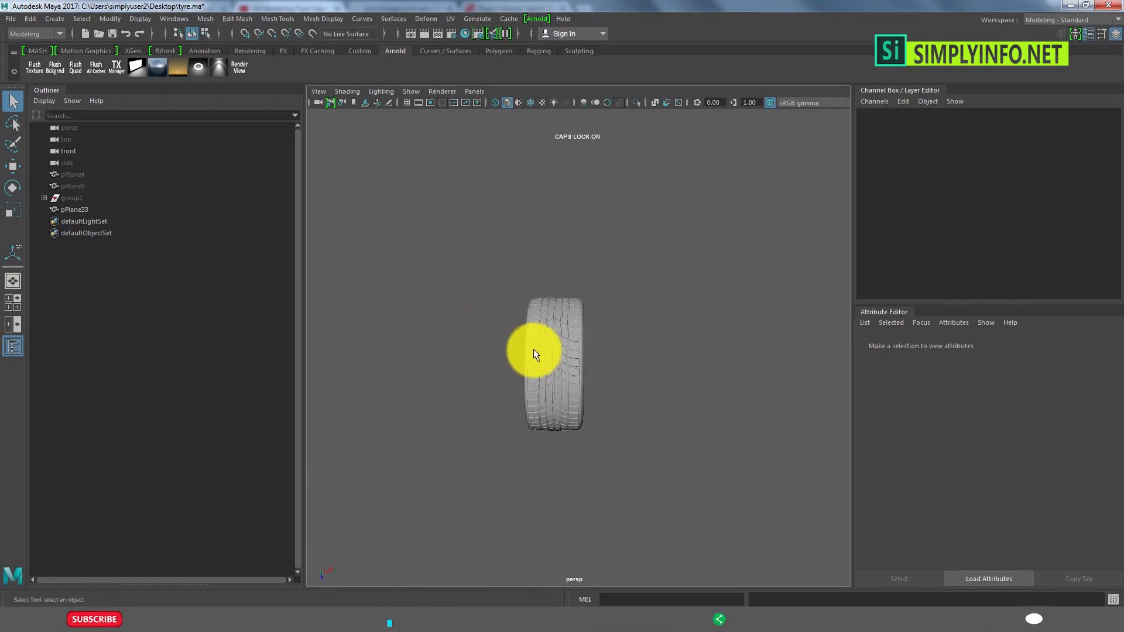
{"action": "left_click", "coordinate": [550, 336]}
{"action": "right_click_drag", "start_coordinate": [550, 336], "coordinate": [553, 583]}
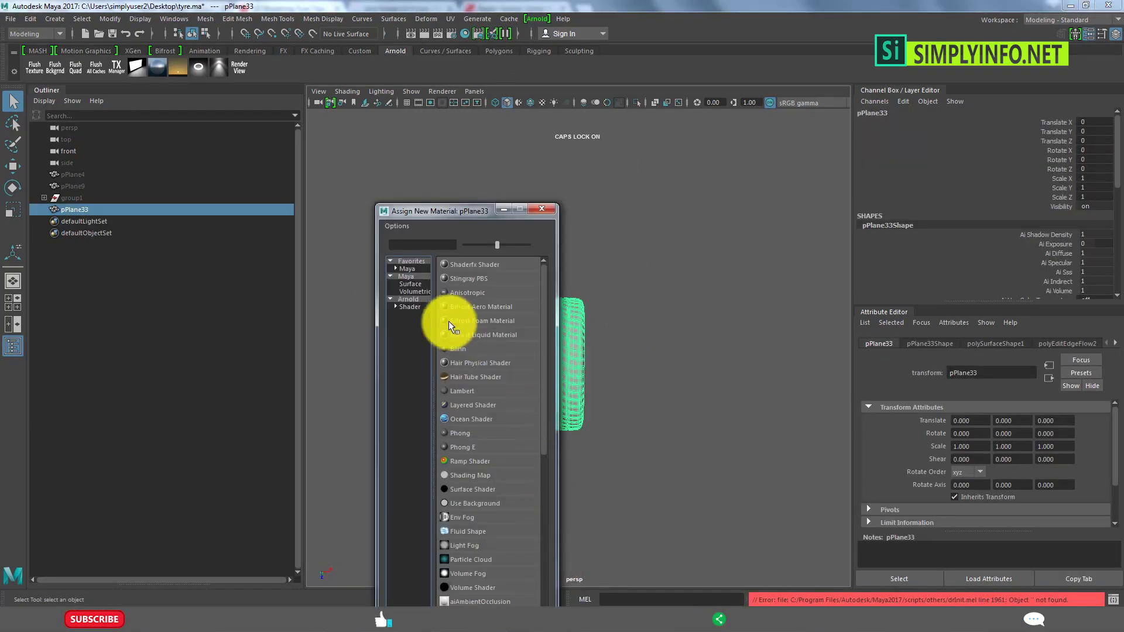
Assign an aiStandard material to the tyre and make its colour black.
{"action": "left_click", "coordinate": [404, 301]}
{"action": "left_click", "coordinate": [489, 339]}
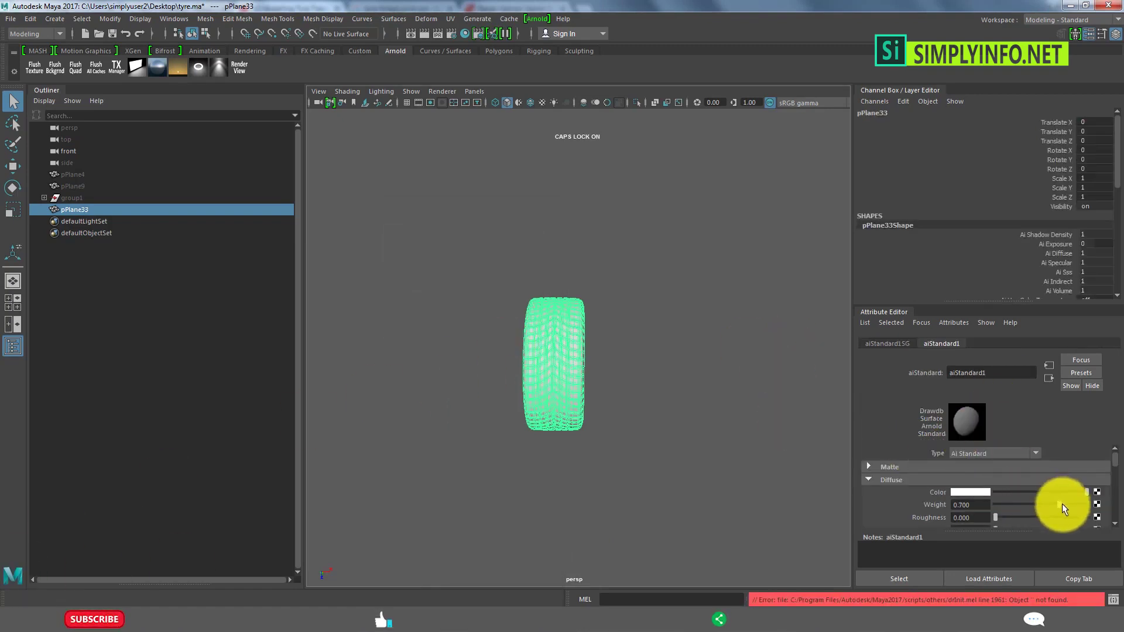
{"action": "left_click", "coordinate": [971, 490]}
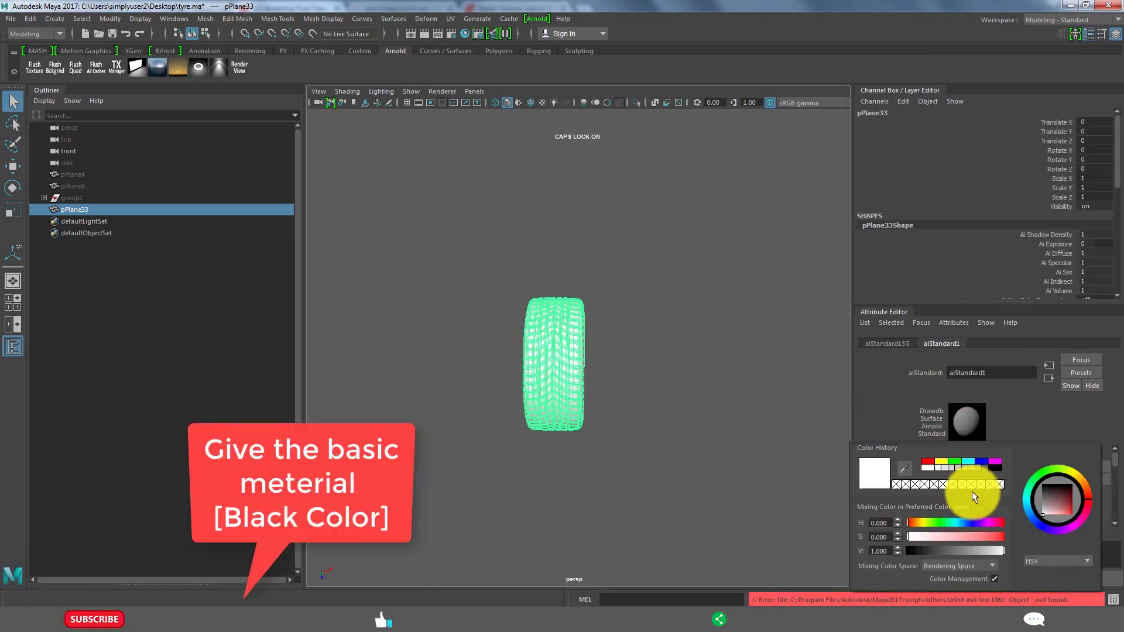
{"action": "left_click", "coordinate": [993, 469]}
Set specular weight to 0.126 and roughness to 0.123, then view the black tyre.
{"action": "scroll", "coordinate": [957, 518], "scroll_direction": "down", "scroll_amount": 3}
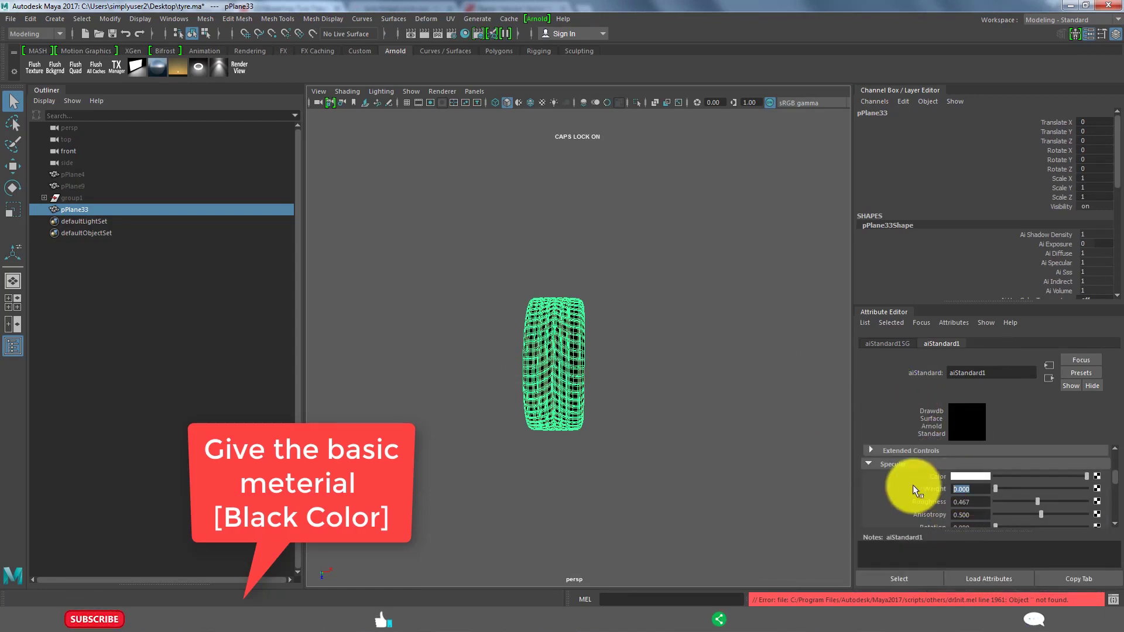
{"action": "type", "text": ".126"}
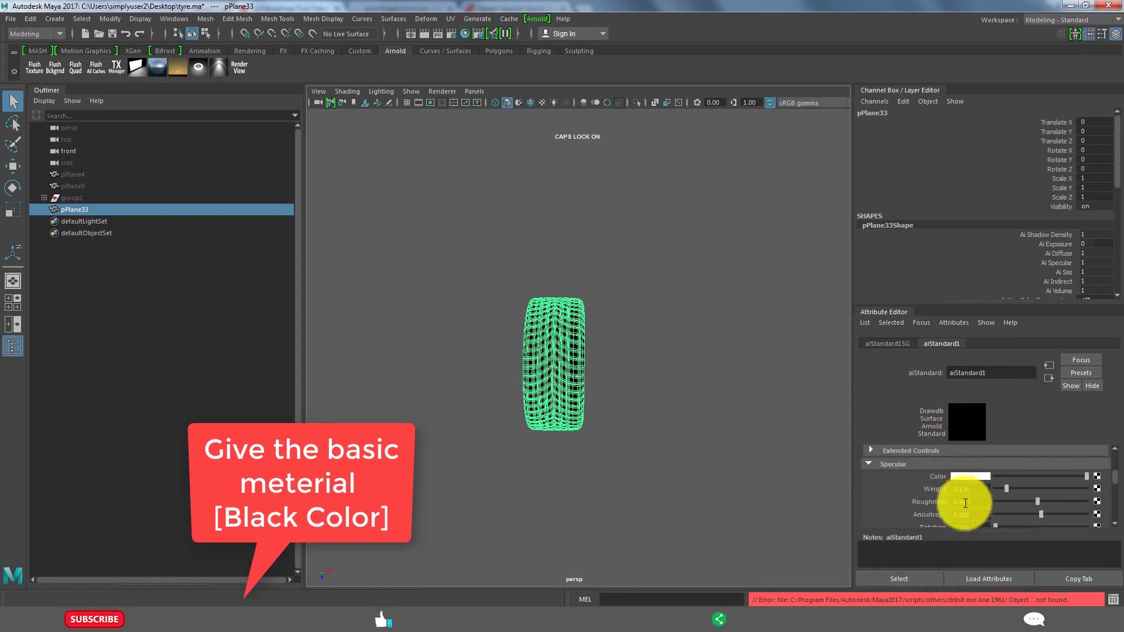
{"action": "key", "text": "BackSpace"}
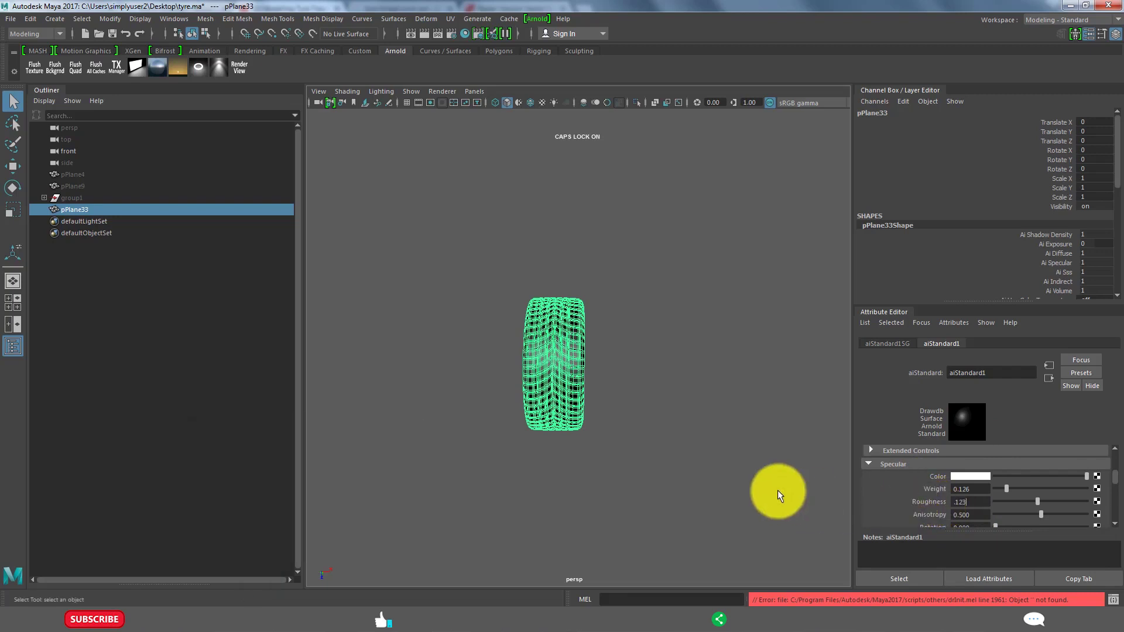
{"action": "left_click", "coordinate": [699, 459]}
{"action": "right_click_drag", "start_coordinate": [600, 381], "coordinate": [609, 372], "text": "alt"}
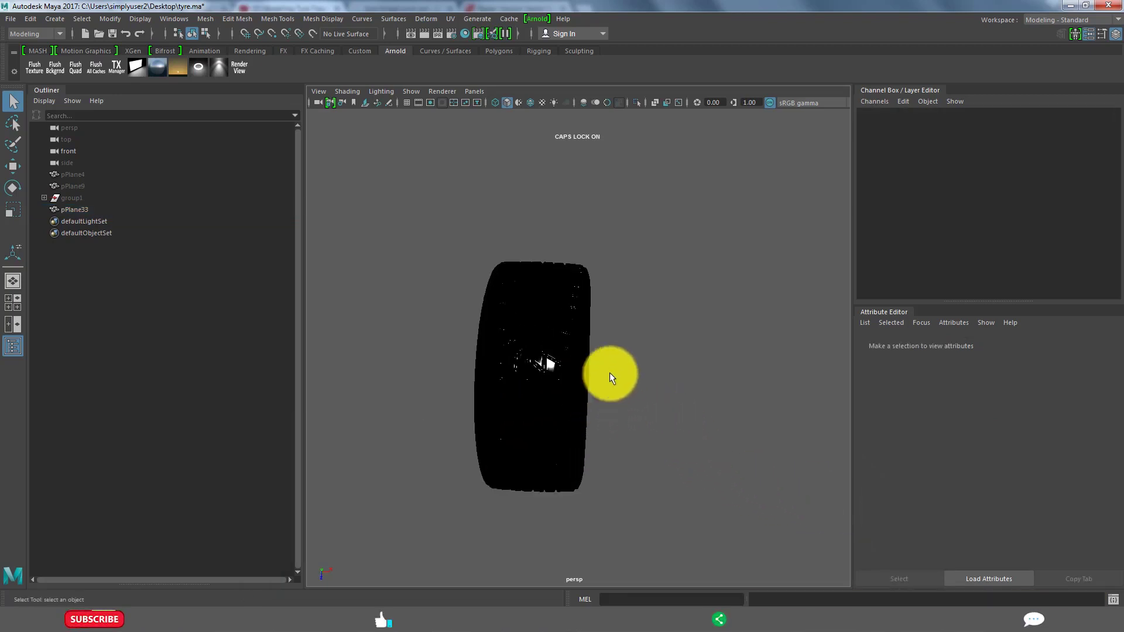
Add an Arnold area light and set its resolution to 1024.
{"action": "left_click", "coordinate": [133, 61]}
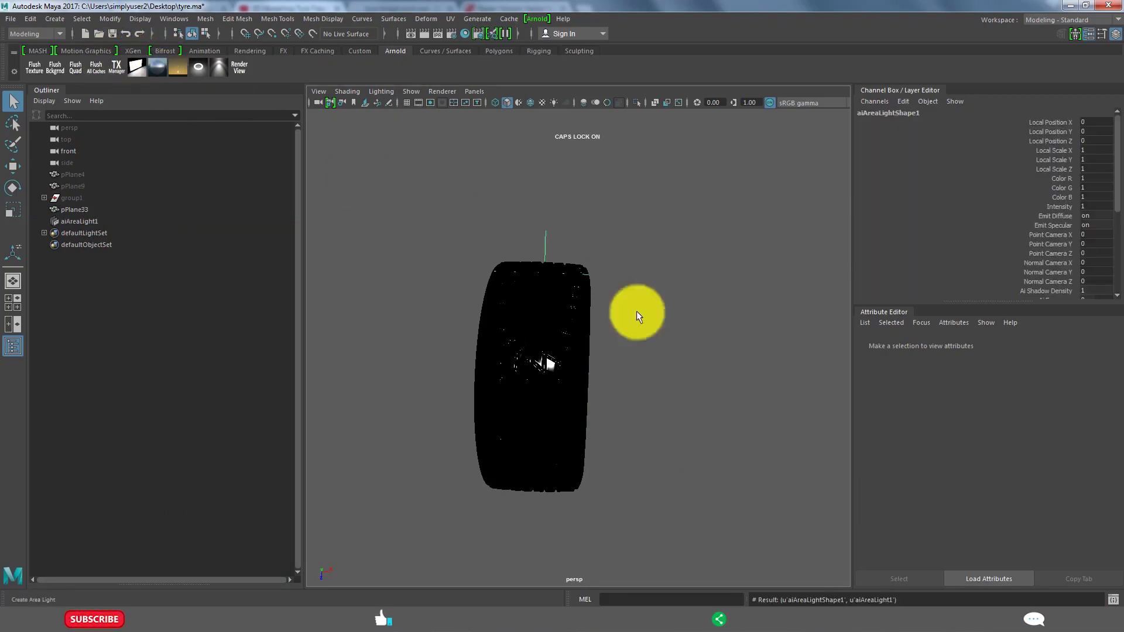
{"action": "scroll", "coordinate": [989, 481], "scroll_direction": "down", "scroll_amount": 3}
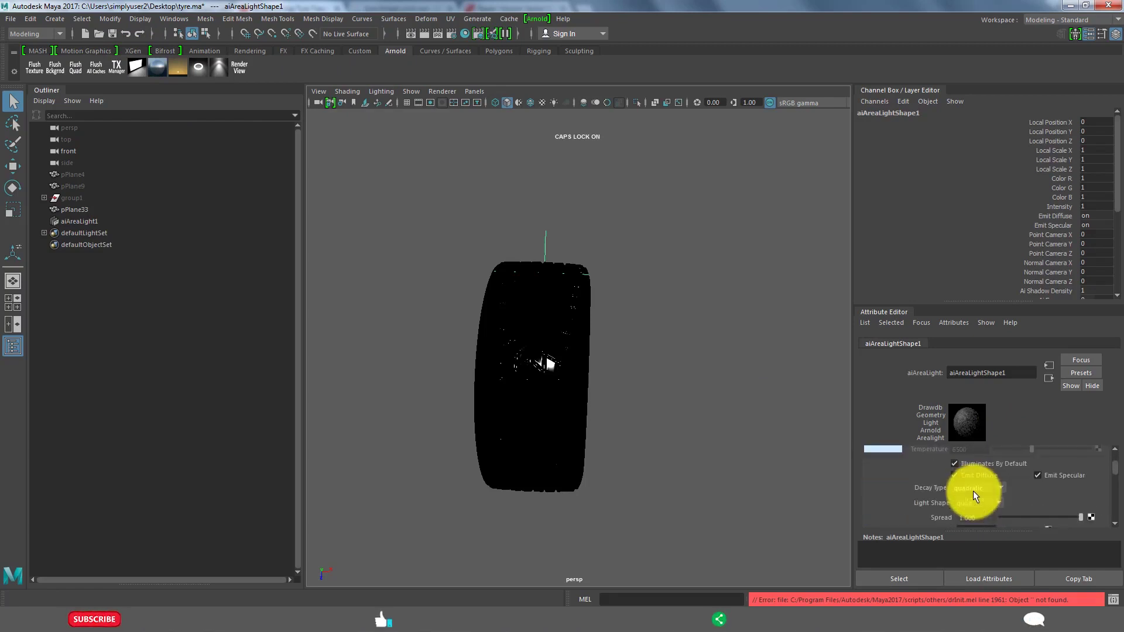
{"action": "scroll", "coordinate": [972, 491], "scroll_direction": "down", "scroll_amount": 2}
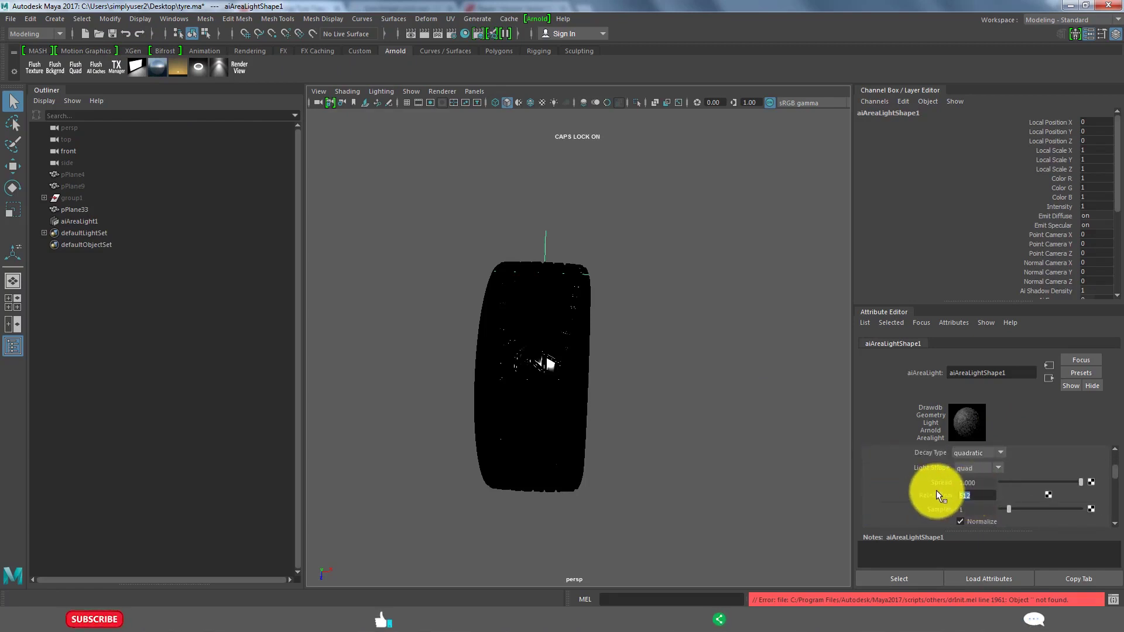
{"action": "type", "text": "24"}
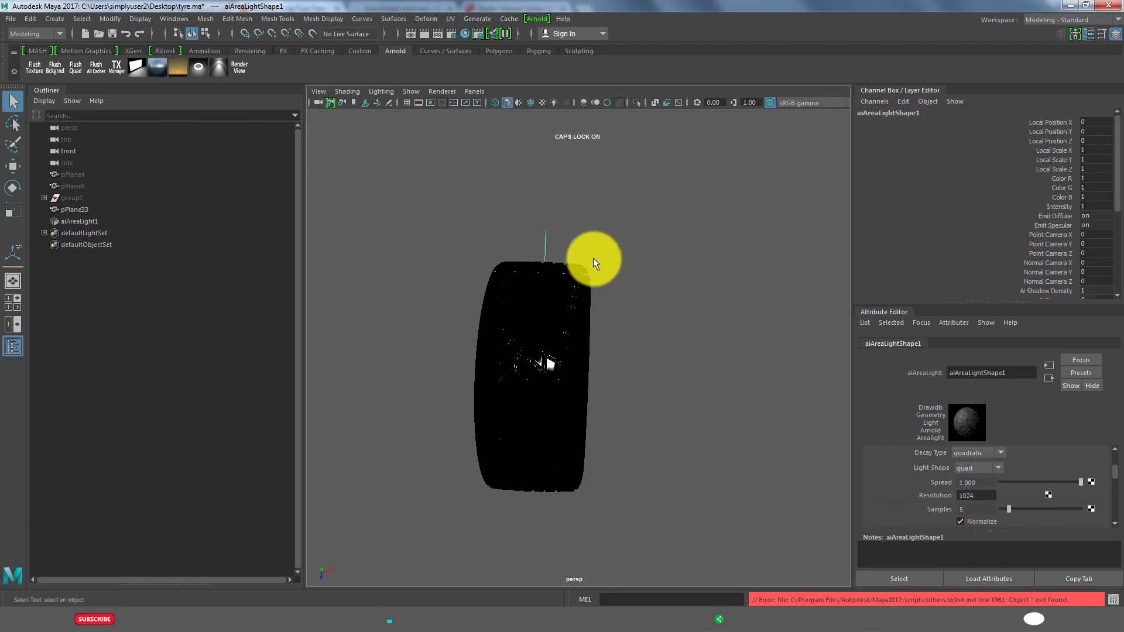
Scale the area light to 2.452 and move it to Y 6.77, Z 16.098.
{"action": "left_click", "coordinate": [545, 234]}
{"action": "key", "text": "r"}
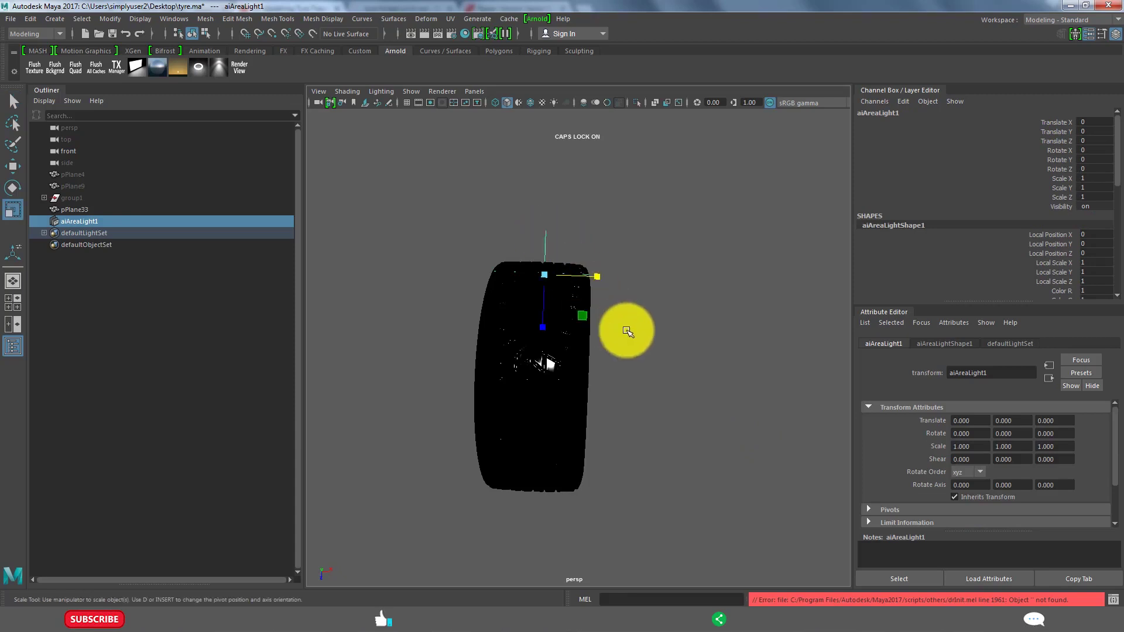
{"action": "mouse_move", "coordinate": [622, 327]}
{"action": "left_mouse_down"}
{"action": "mouse_move", "coordinate": [584, 339]}
{"action": "mouse_move", "coordinate": [577, 271]}
{"action": "left_mouse_up"}
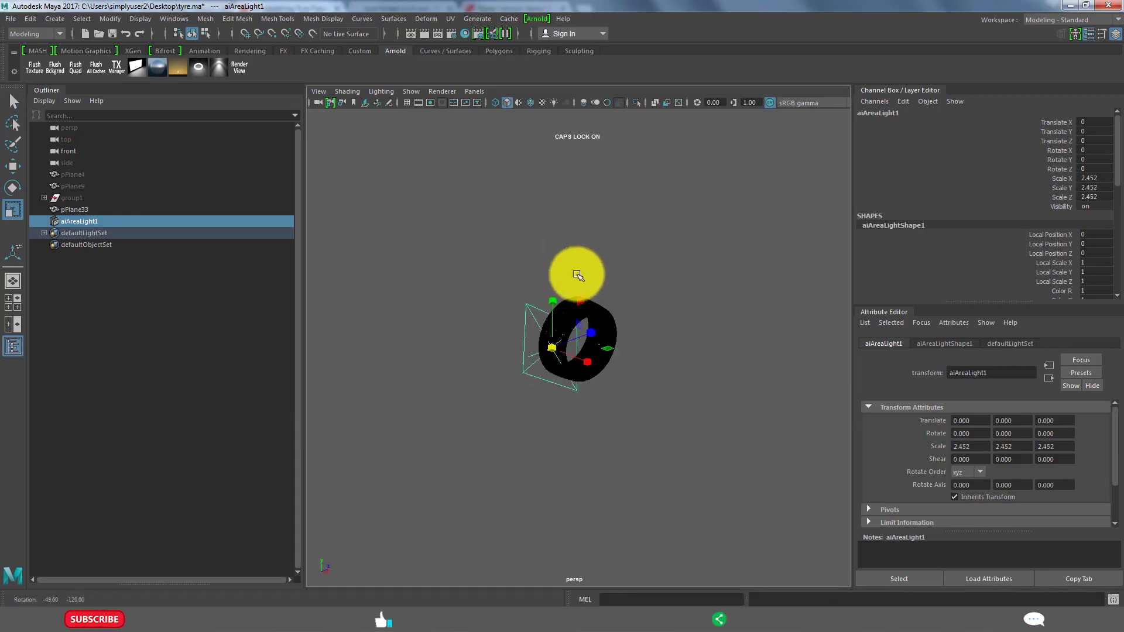
{"action": "key", "text": "space"}
{"action": "key", "text": "space"}
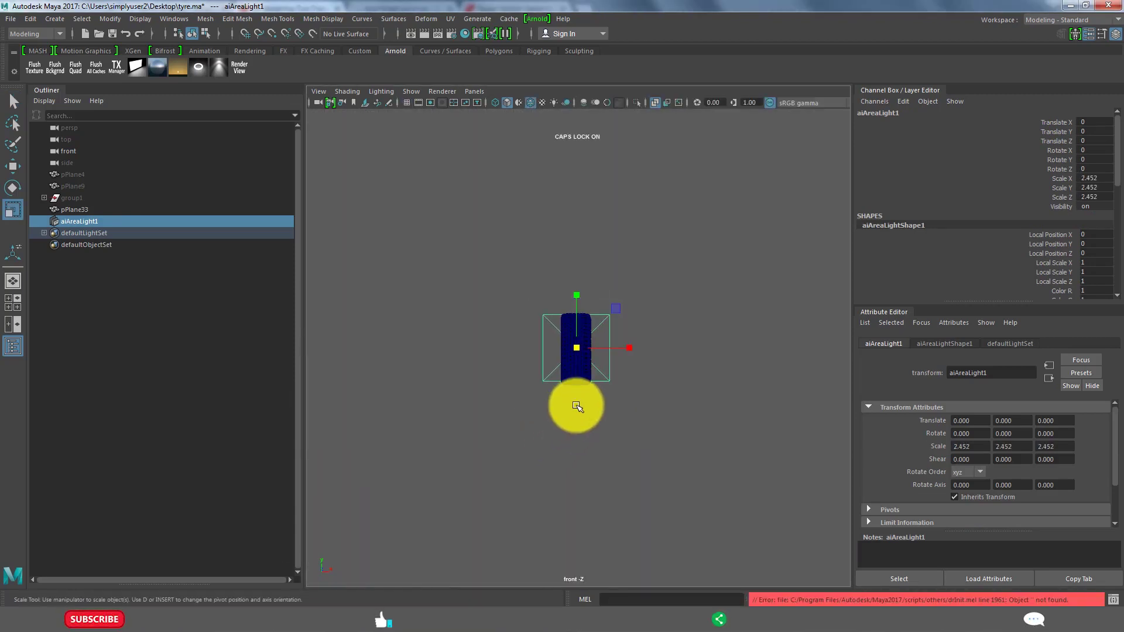
{"action": "key", "text": "w"}
{"action": "key", "text": "space"}
{"action": "key", "text": "space"}
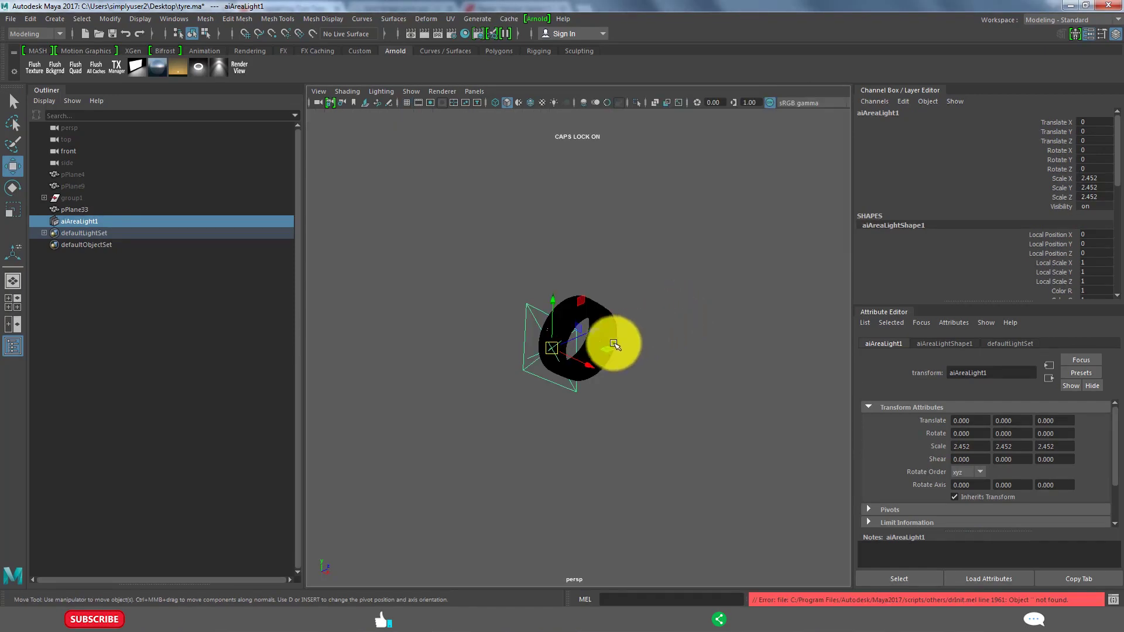
{"action": "mouse_move", "coordinate": [614, 344]}
{"action": "left_mouse_down", "text": "alt"}
{"action": "mouse_move", "coordinate": [718, 368]}
{"action": "mouse_move", "coordinate": [644, 355]}
{"action": "mouse_move", "coordinate": [838, 374]}
{"action": "mouse_move", "coordinate": [625, 397]}
{"action": "mouse_move", "coordinate": [687, 311]}
{"action": "mouse_move", "coordinate": [691, 171]}
{"action": "left_mouse_up", "text": "alt"}
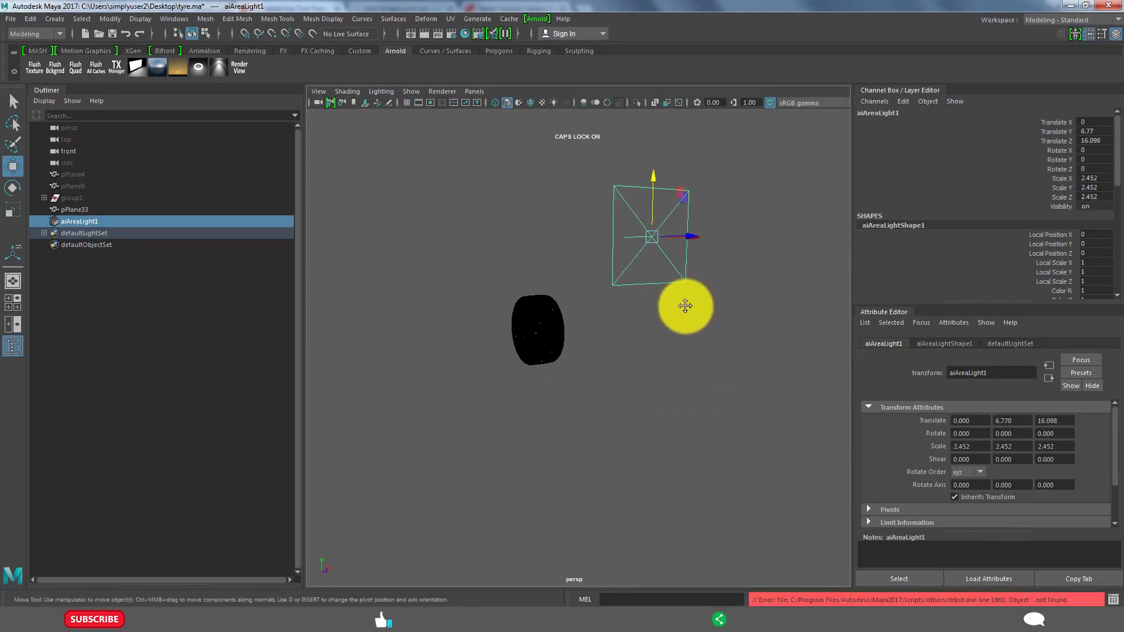
Tilt the area light to -32.76 on X so it points at the tyre.
{"action": "key", "text": "e"}
{"action": "key", "text": "space"}
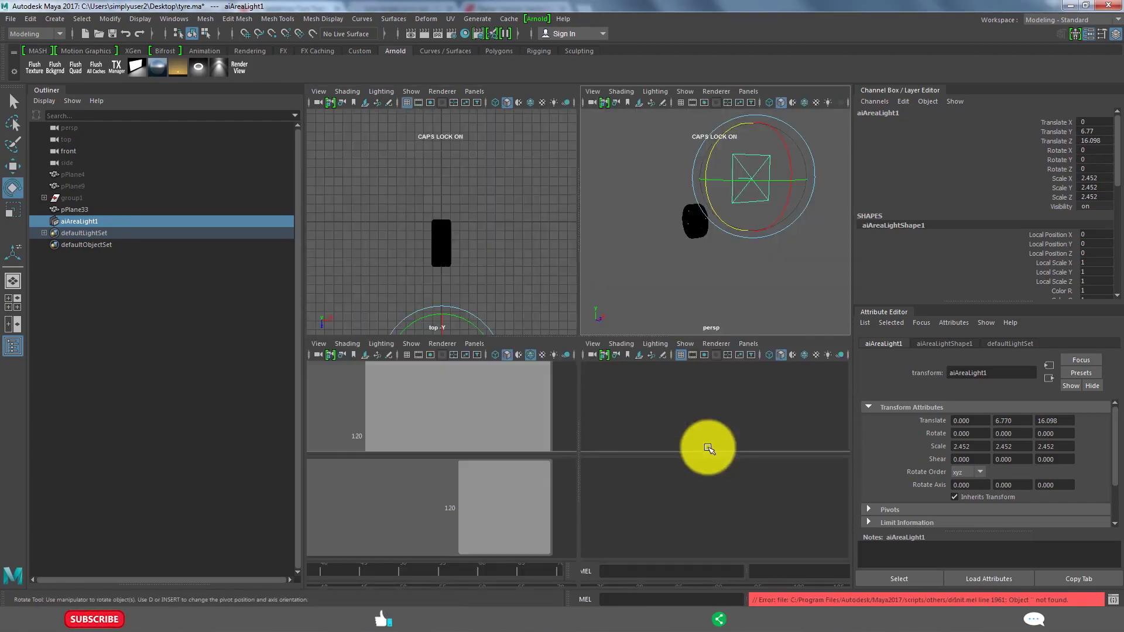
{"action": "key", "text": "space"}
{"action": "scroll", "coordinate": [667, 431], "scroll_direction": "down", "scroll_amount": 3}
{"action": "mouse_move", "coordinate": [582, 416]}
{"action": "middle_mouse_down", "text": "alt"}
{"action": "mouse_move", "coordinate": [602, 422]}
{"action": "mouse_move", "coordinate": [519, 355]}
{"action": "middle_mouse_up", "text": "alt"}
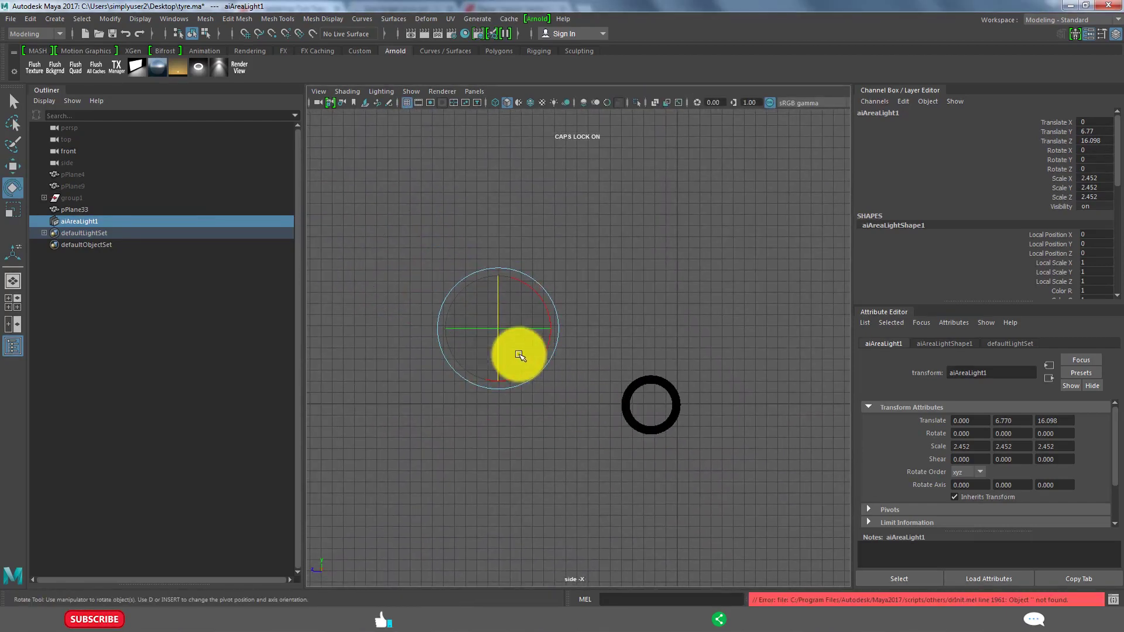
{"action": "mouse_move", "coordinate": [497, 342]}
{"action": "left_mouse_down"}
{"action": "mouse_move", "coordinate": [551, 412]}
{"action": "mouse_move", "coordinate": [554, 389]}
{"action": "left_mouse_up"}
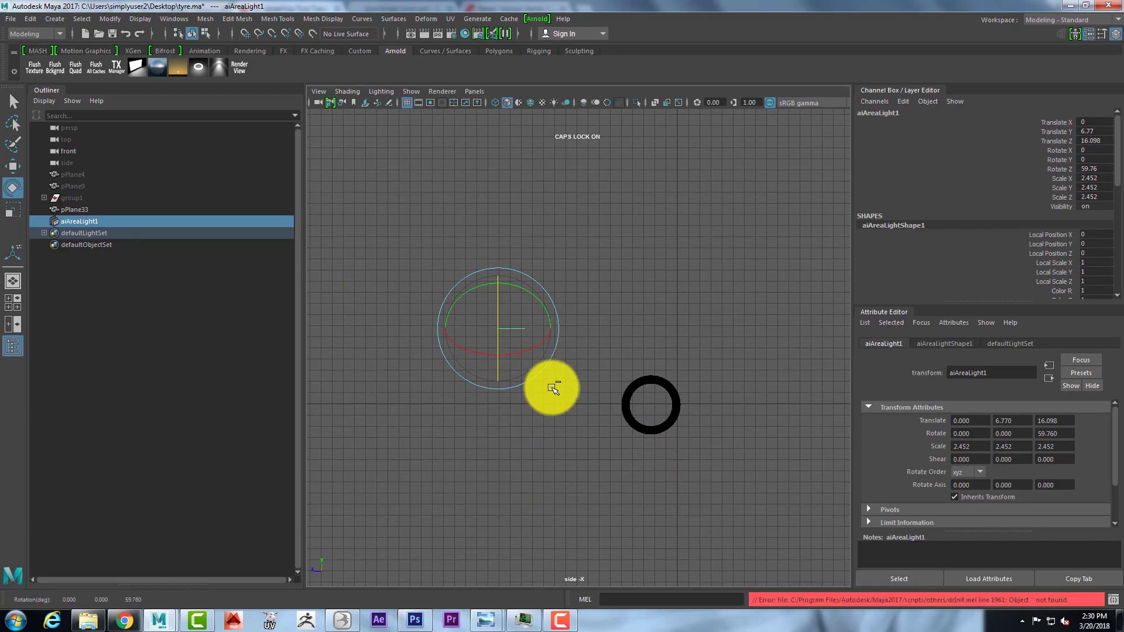
{"action": "left_click_drag", "start_coordinate": [557, 306], "coordinate": [618, 349]}
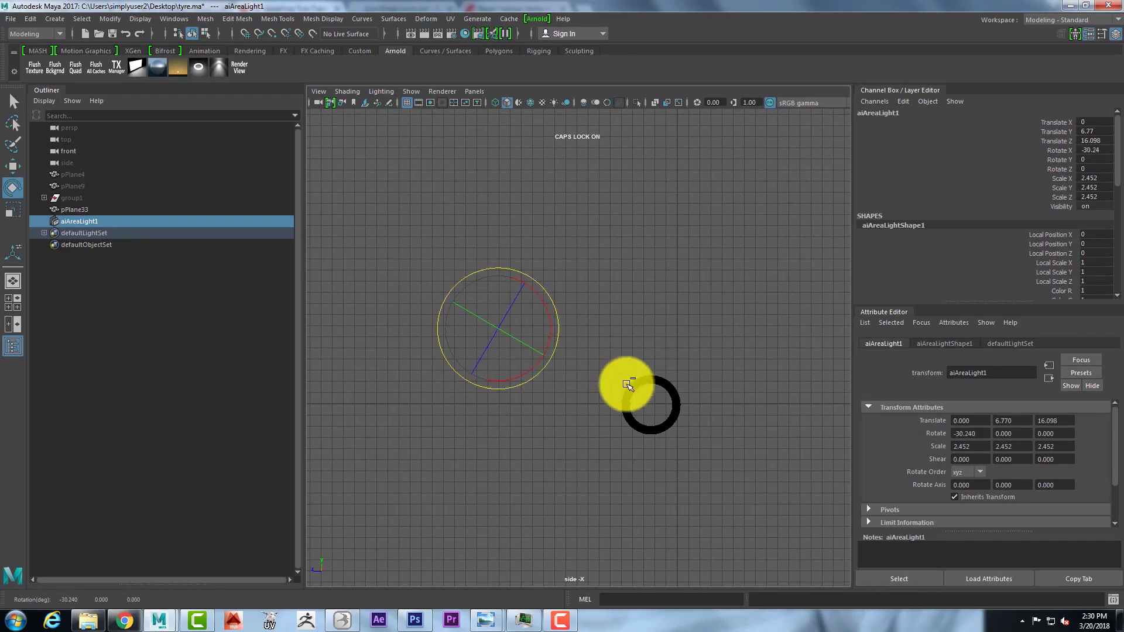
{"action": "left_click_drag", "start_coordinate": [633, 425], "coordinate": [635, 423]}
Return to the perspective view and orbit to look at the lit tyre.
{"action": "key", "text": "space"}
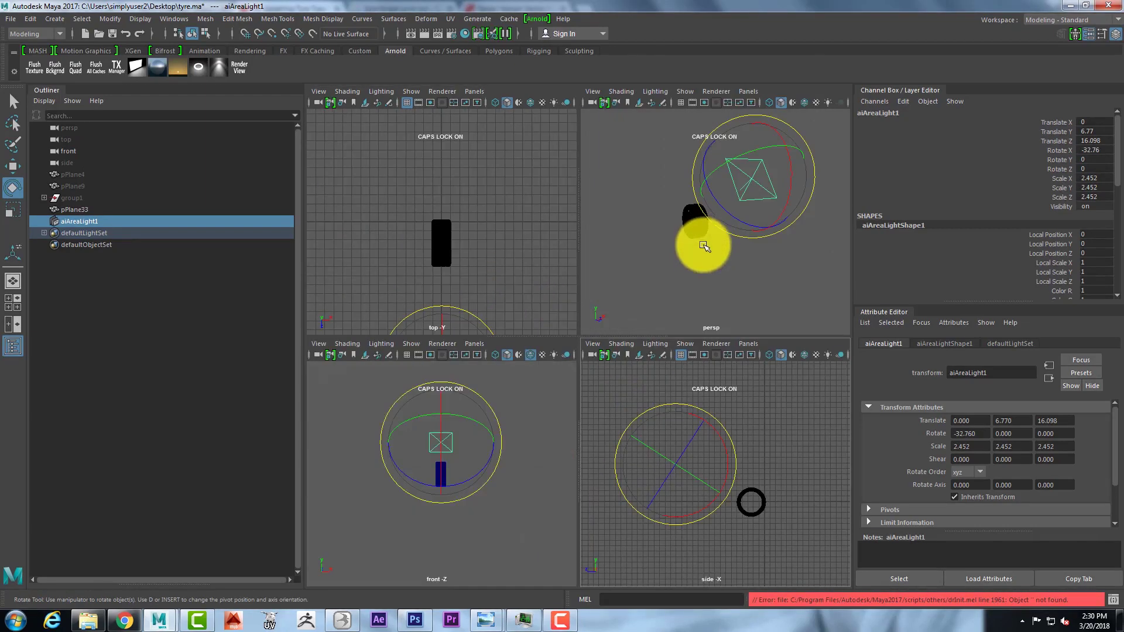
{"action": "key", "text": "space"}
{"action": "left_click_drag", "start_coordinate": [622, 372], "coordinate": [690, 371], "text": "alt"}
{"action": "left_click", "coordinate": [657, 432]}
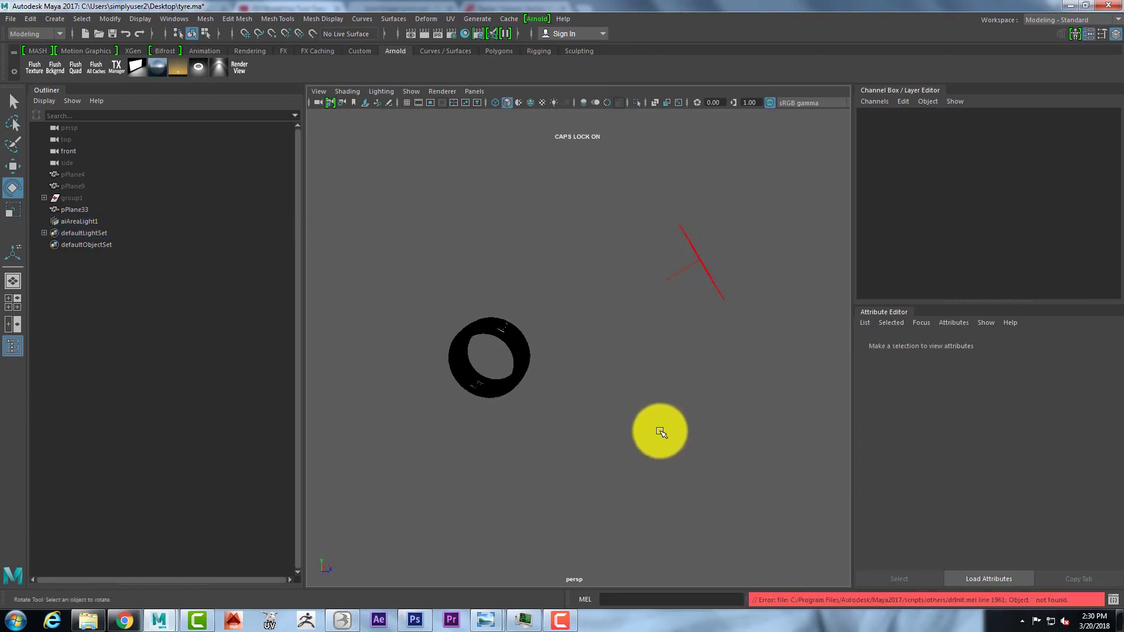
{"action": "left_click_drag", "start_coordinate": [657, 432], "coordinate": [433, 363], "text": "alt"}
Add an Arnold sky dome light to the scene and check its attributes.
{"action": "left_click", "coordinate": [157, 68]}
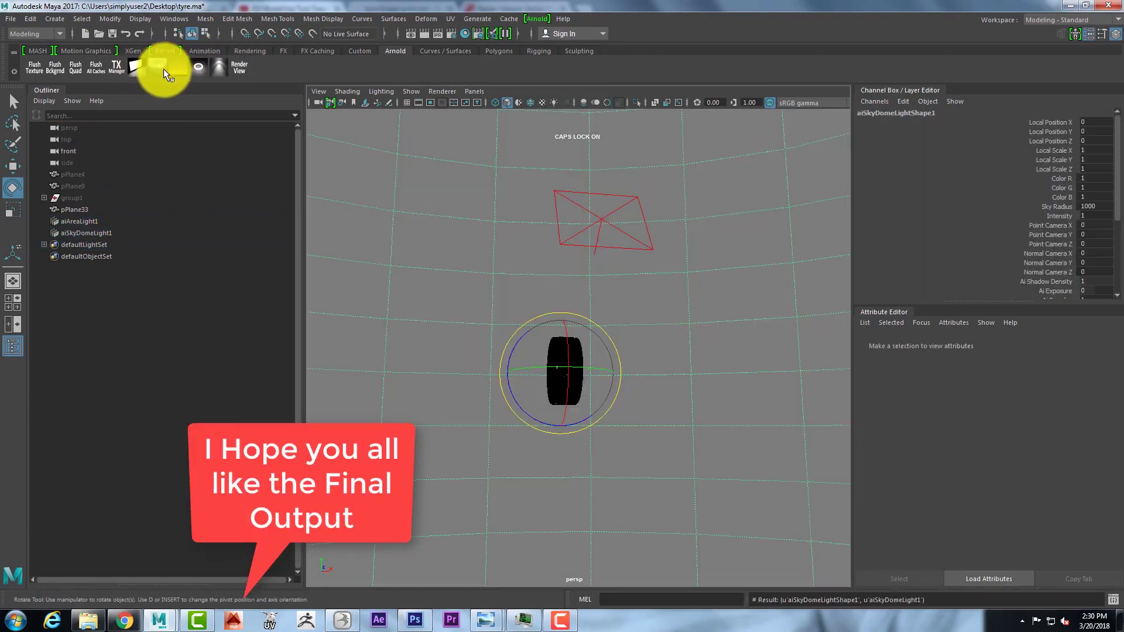
{"action": "key", "text": "Delete"}
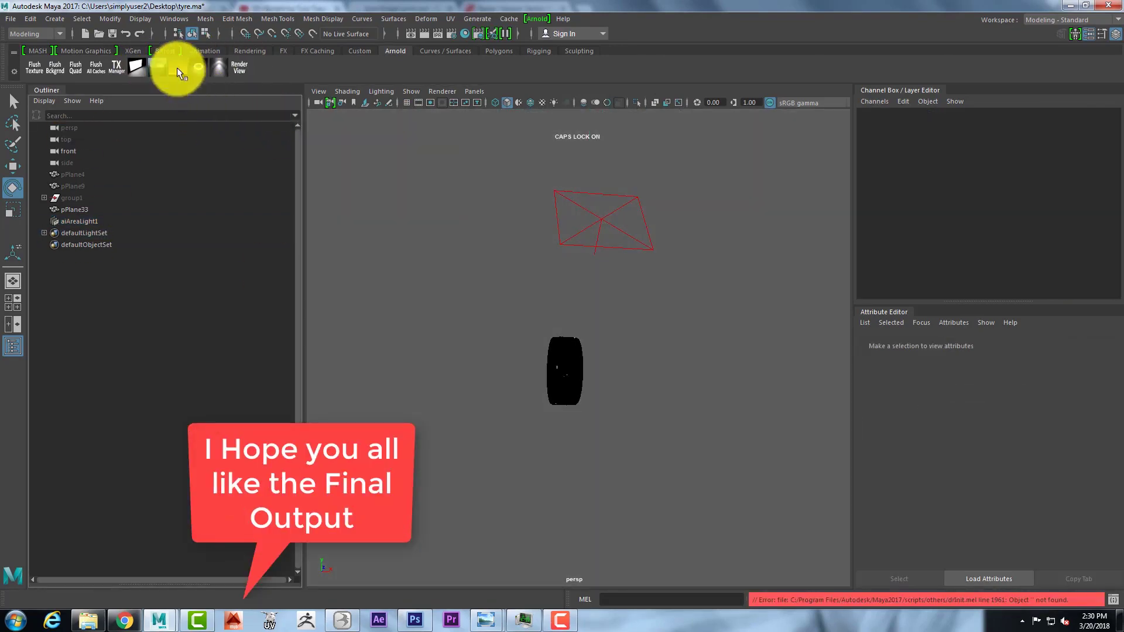
{"action": "left_click", "coordinate": [157, 67]}
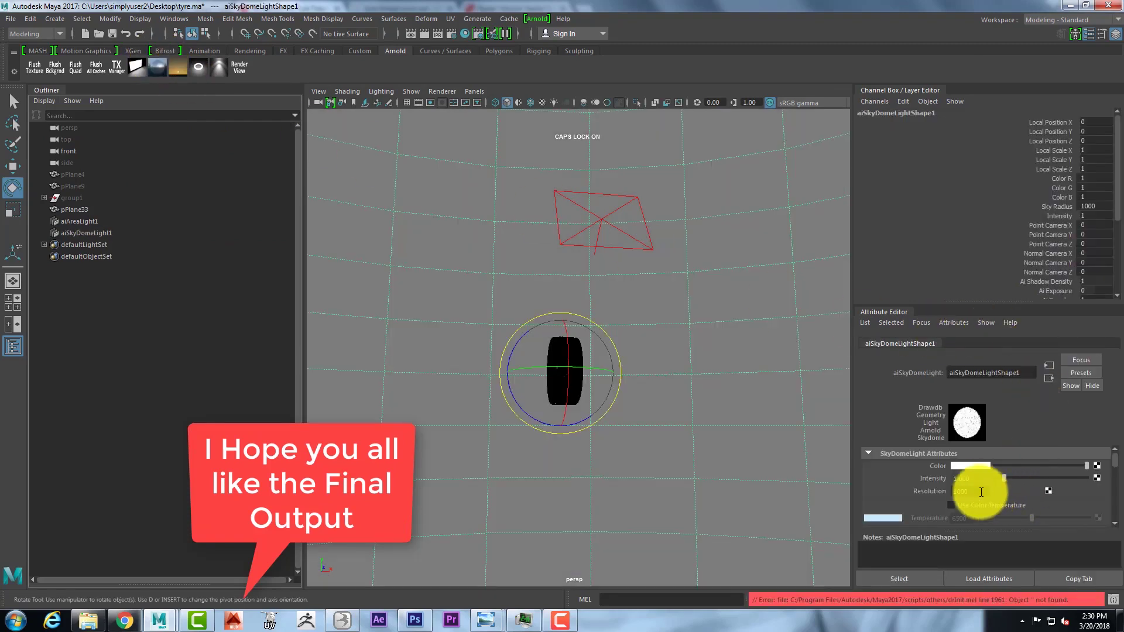
{"action": "scroll", "coordinate": [981, 492], "scroll_direction": "down", "scroll_amount": 3}
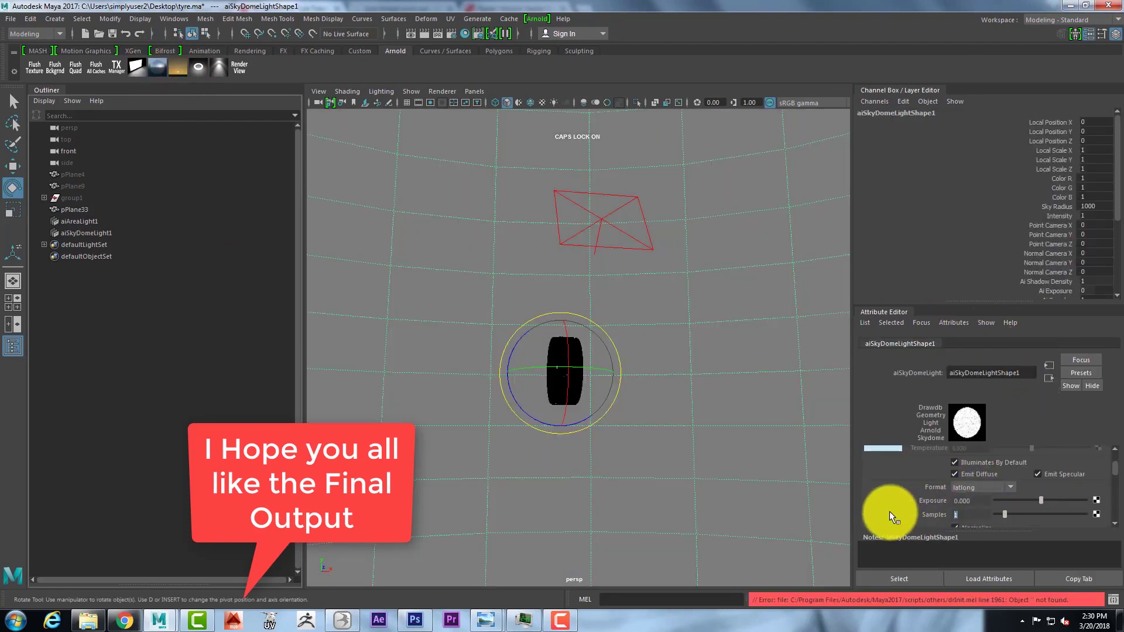
Select the aiSkyDomeLight1 transform and orbit and dolly in toward the tyre.
{"action": "left_click", "coordinate": [694, 402]}
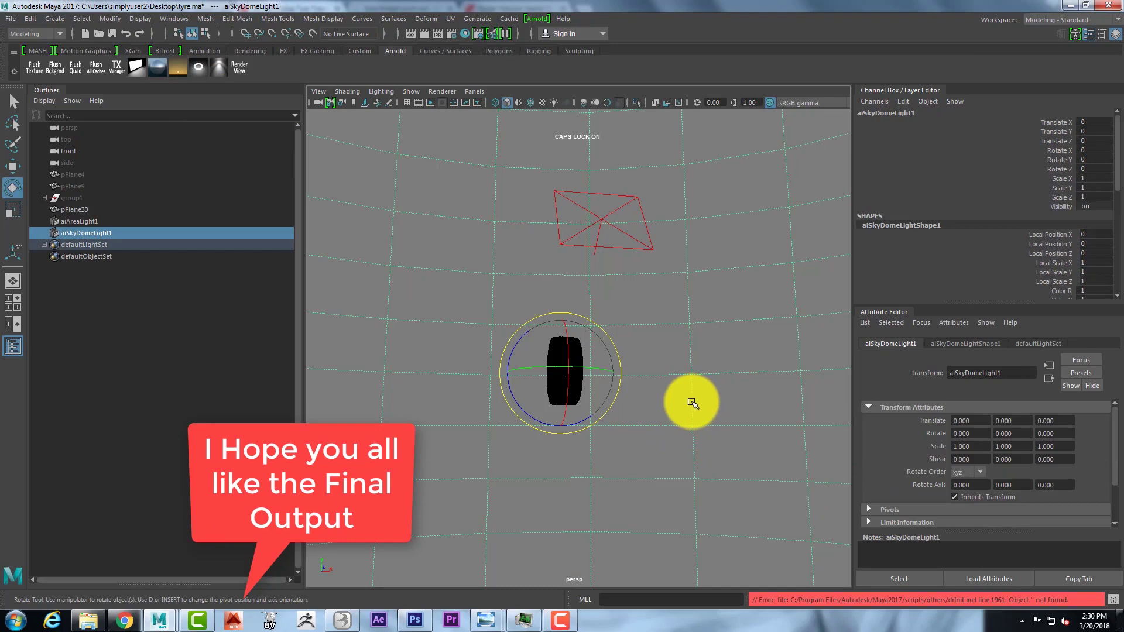
{"action": "mouse_move", "coordinate": [693, 401]}
{"action": "left_mouse_down", "text": "alt"}
{"action": "mouse_move", "coordinate": [709, 336]}
{"action": "mouse_move", "coordinate": [673, 367]}
{"action": "mouse_move", "coordinate": [644, 434]}
{"action": "left_mouse_up", "text": "alt"}
{"action": "right_click_drag", "start_coordinate": [644, 434], "coordinate": [815, 514], "text": "alt"}
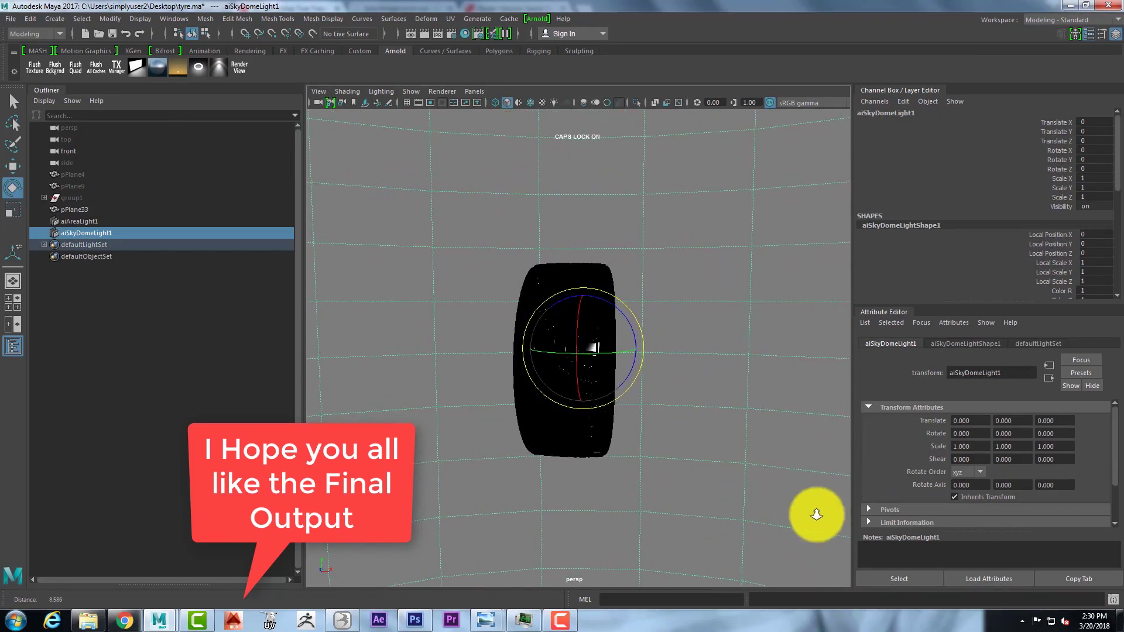
{"action": "right_click_drag", "start_coordinate": [602, 419], "coordinate": [665, 426], "text": "alt"}
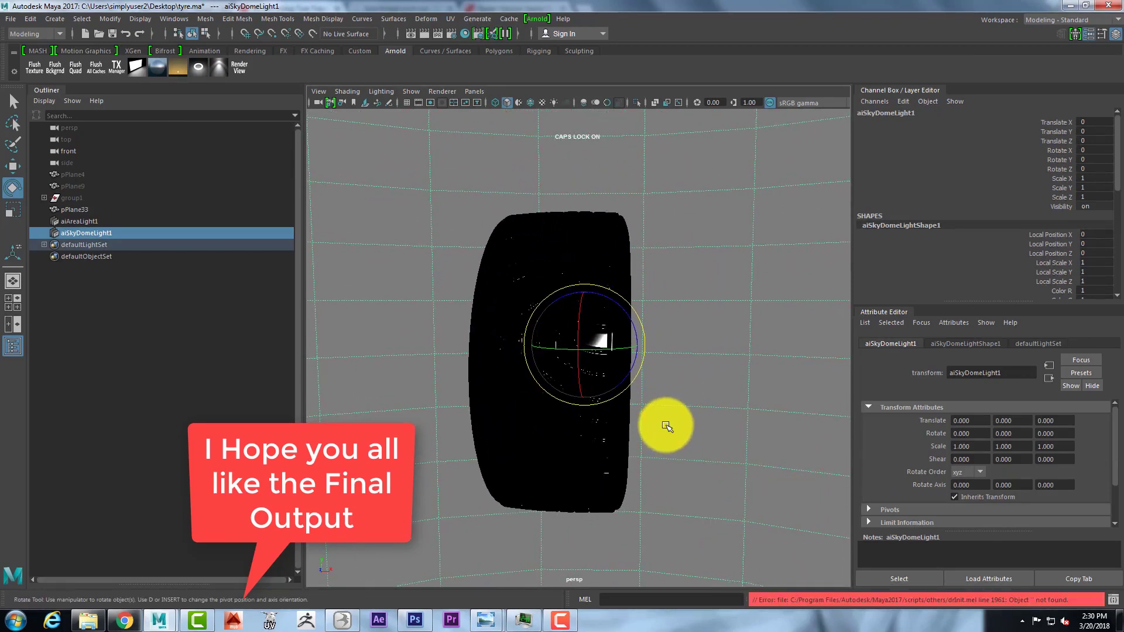